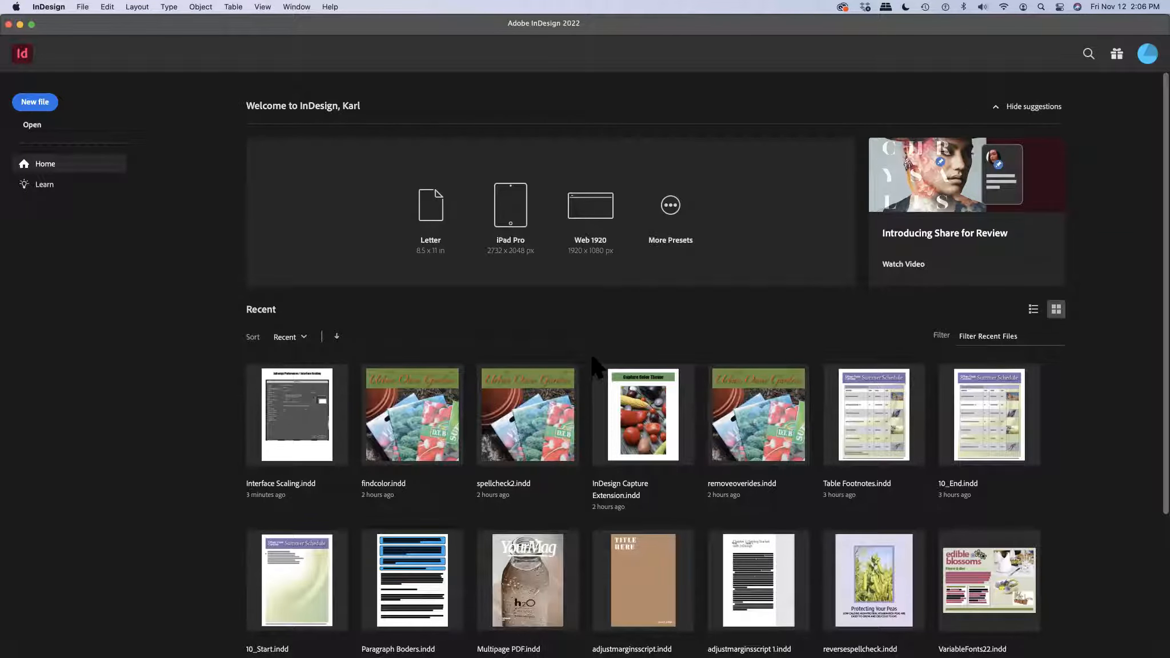
Switch to Adobe Bridge and open InDesign Capture Extension.indd in InDesign, updating its modified links.
{"action": "key", "text": "super+Tab"}
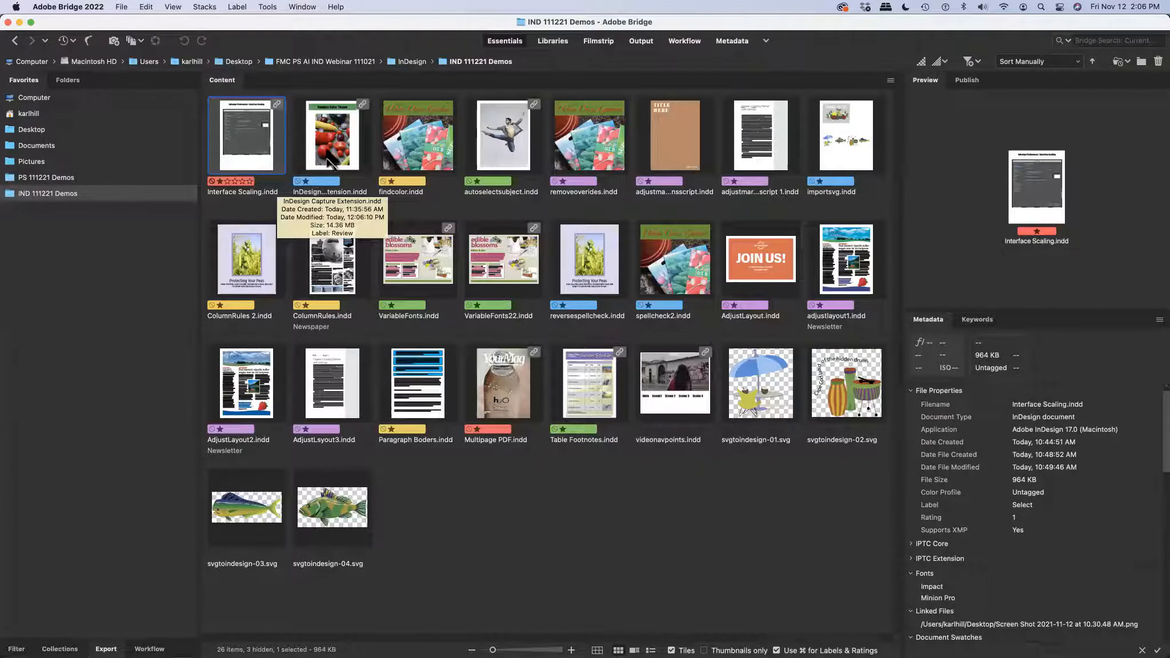
{"action": "double_click", "coordinate": [327, 157]}
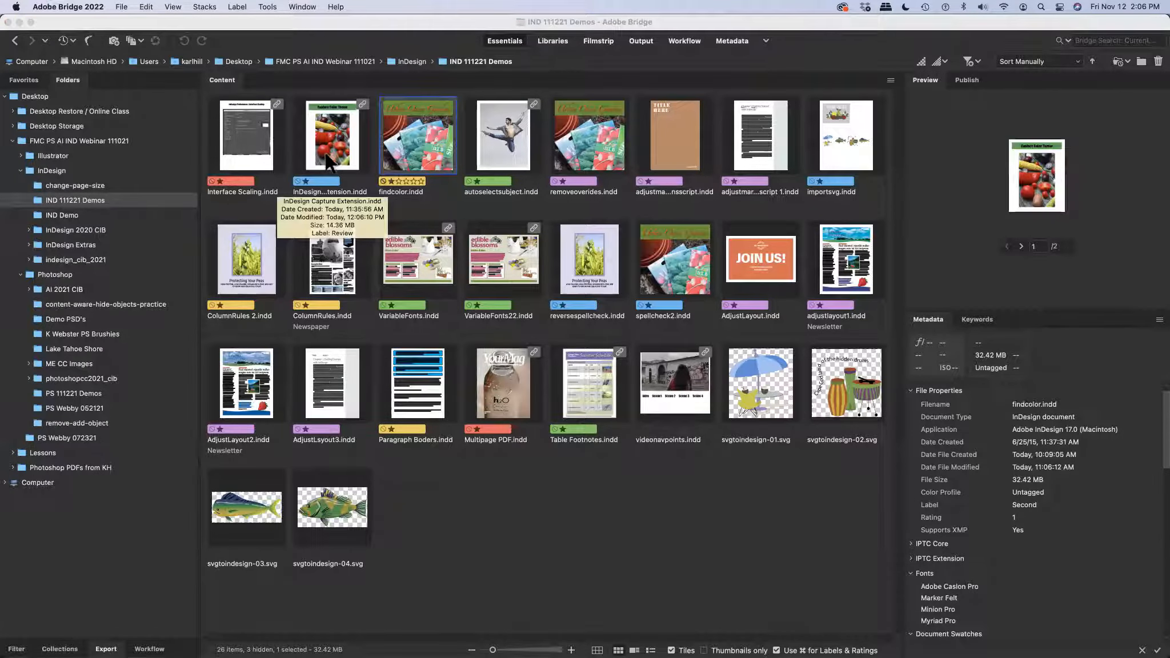
{"action": "double_click", "coordinate": [326, 152]}
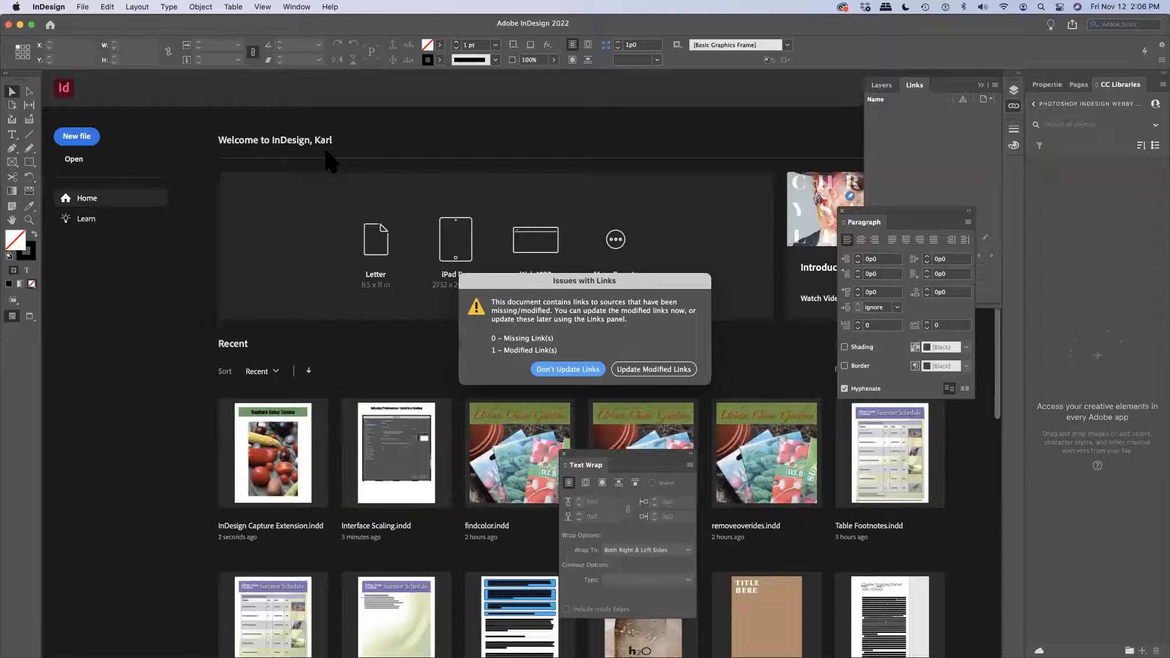
{"action": "left_click", "coordinate": [653, 370]}
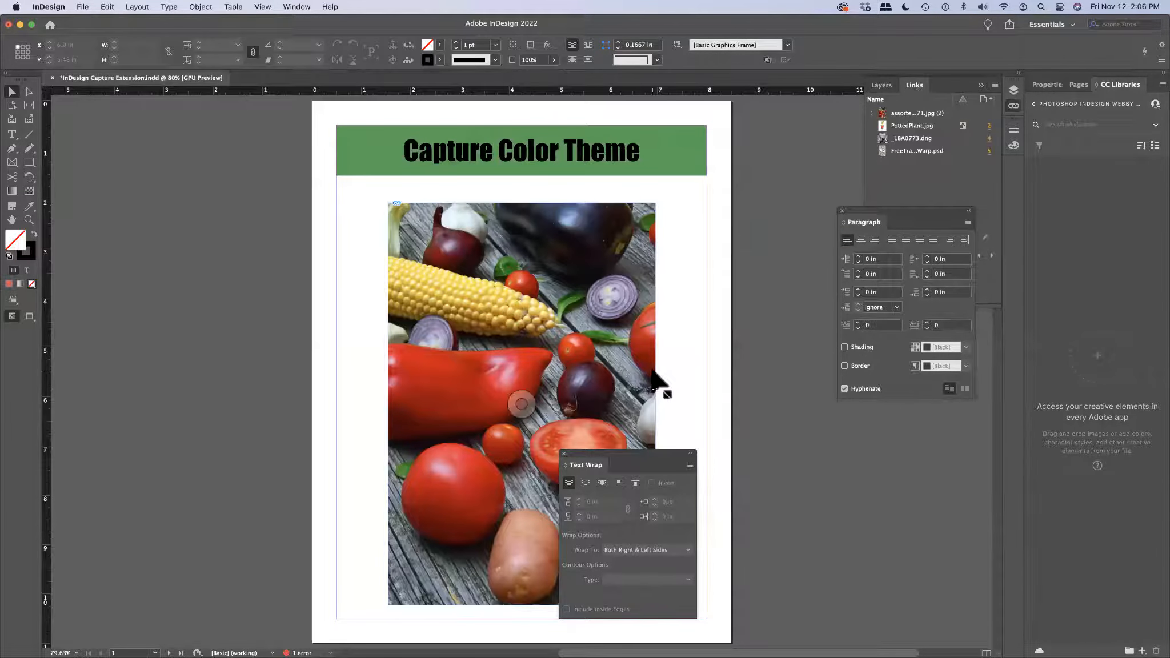
Float the Pages panel over the document and look at the options for the A-Parent spread.
{"action": "left_click", "coordinate": [1080, 85]}
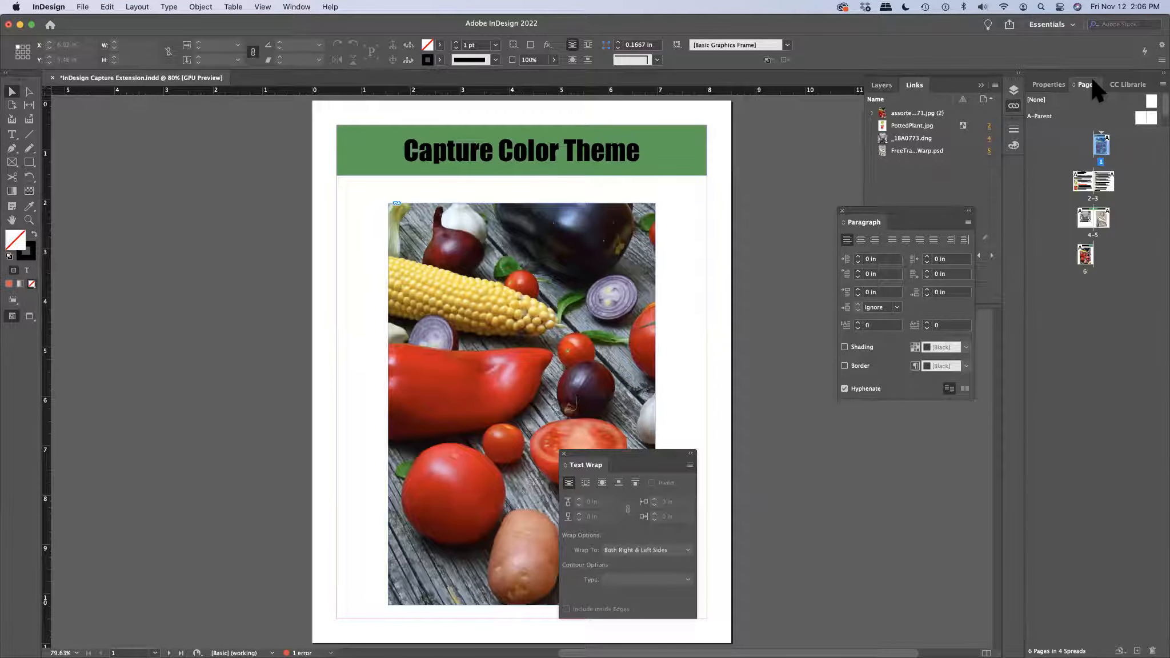
{"action": "left_click_drag", "start_coordinate": [1092, 81], "coordinate": [418, 248]}
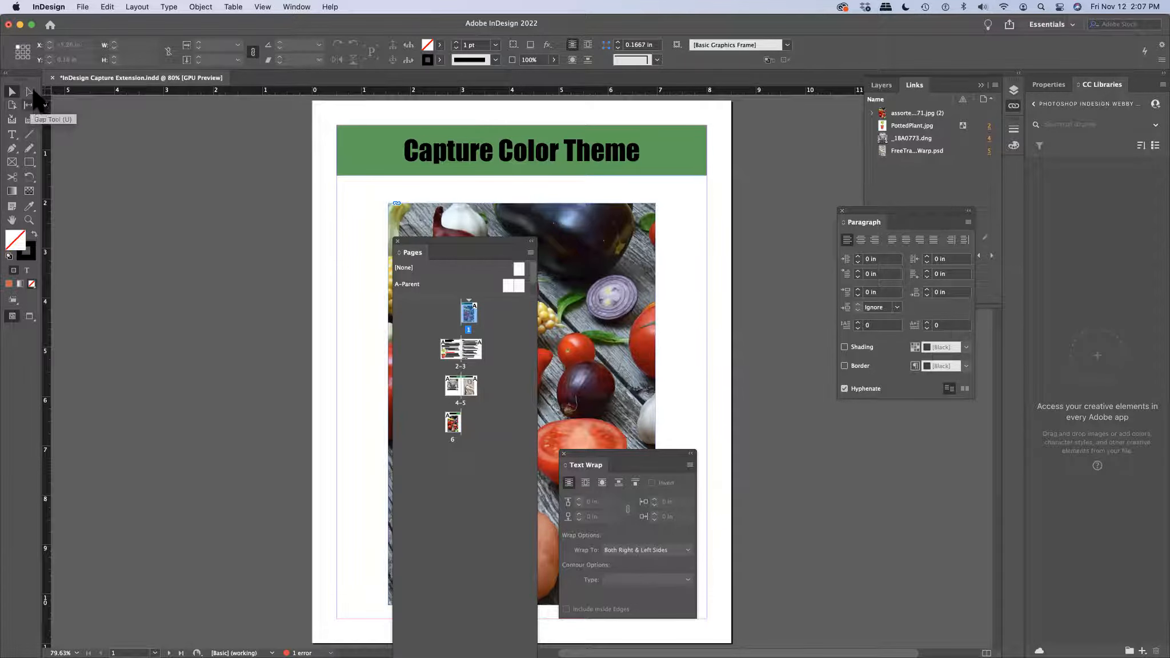
{"action": "left_click", "coordinate": [33, 96]}
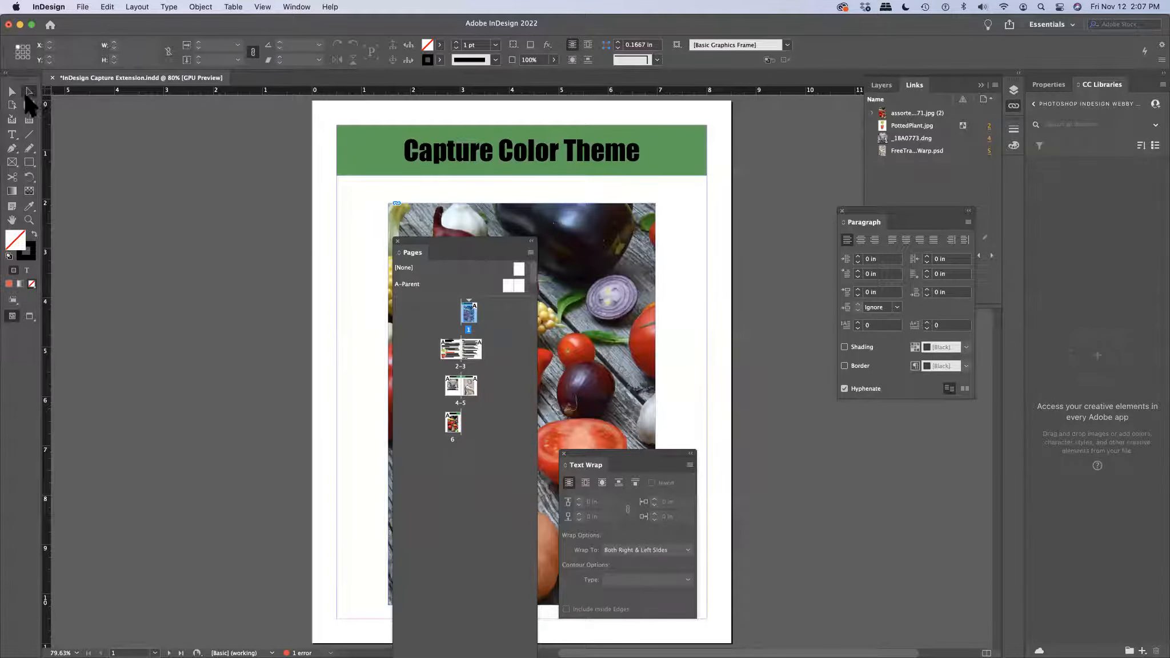
{"action": "left_click", "coordinate": [9, 92]}
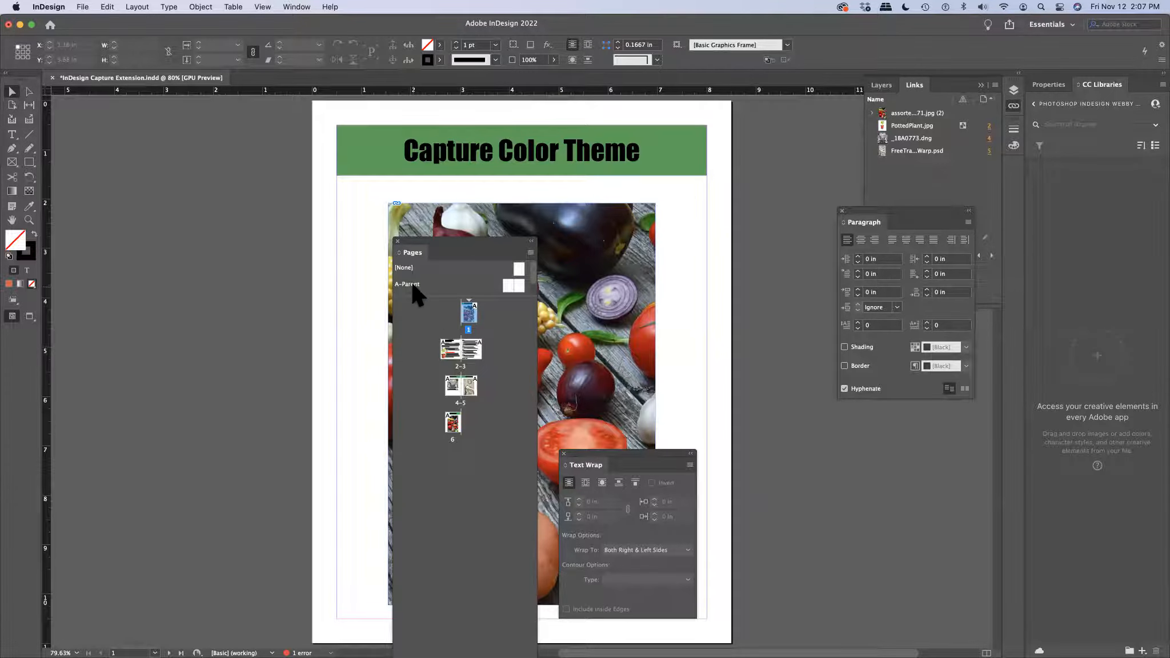
{"action": "right_click", "coordinate": [413, 287]}
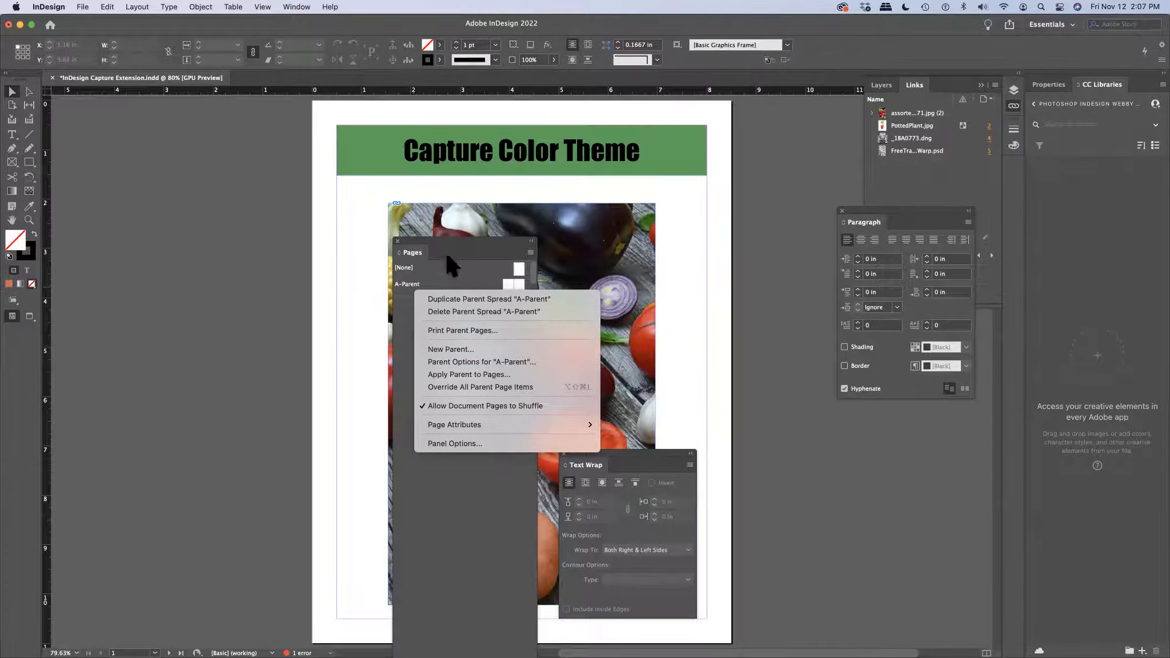
{"action": "left_click", "coordinate": [469, 239]}
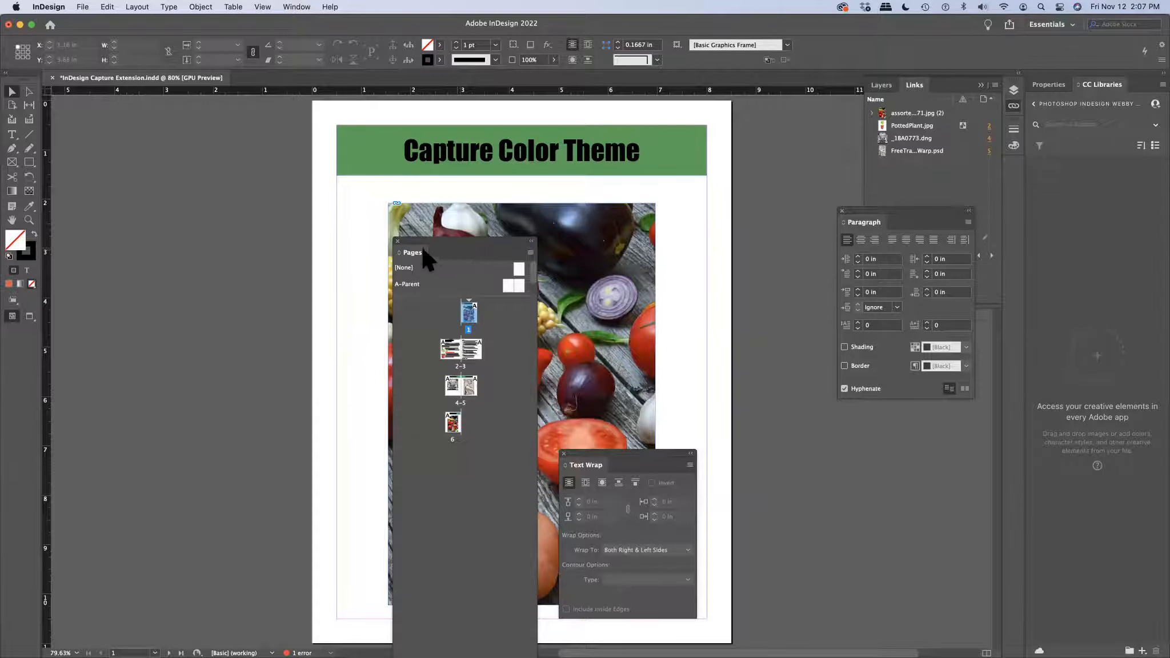
Reset the Essentials workspace and expand the toolbox to two columns.
{"action": "left_click", "coordinate": [296, 7]}
{"action": "mouse_move", "coordinate": [334, 36]}
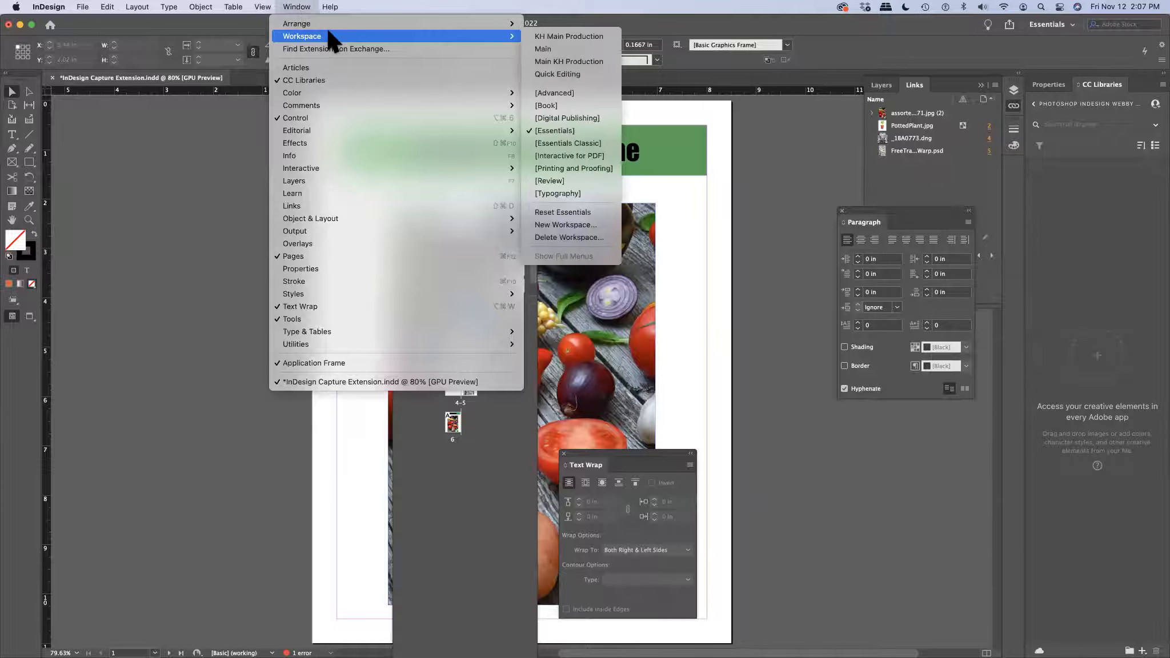
{"action": "left_click", "coordinate": [596, 211]}
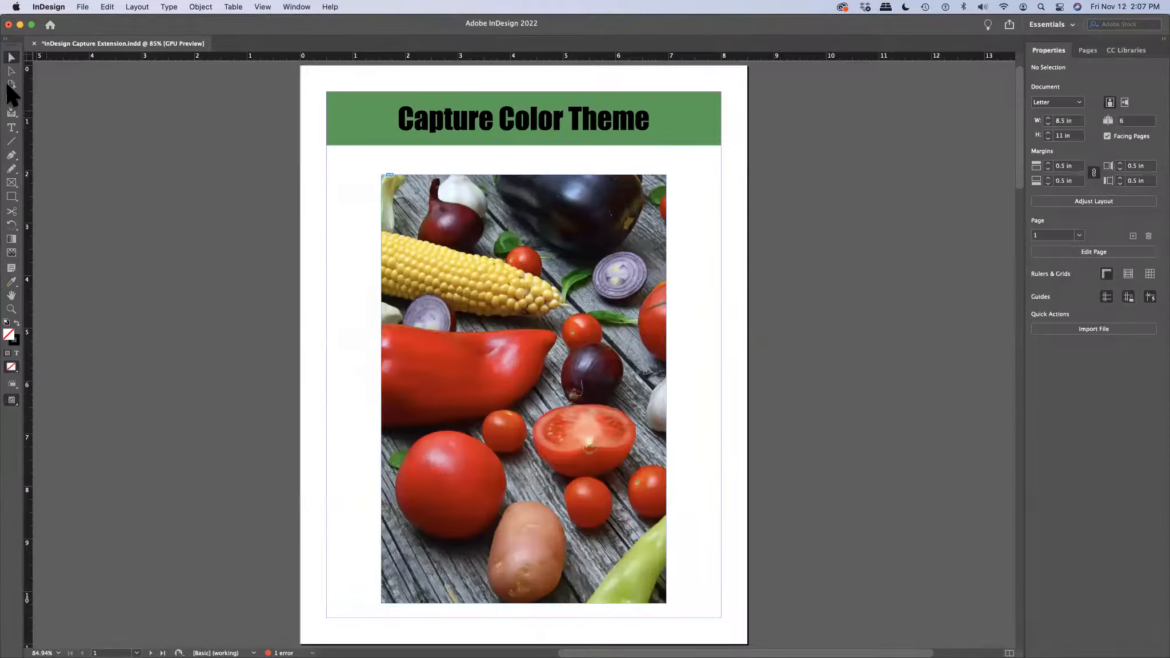
{"action": "double_click", "coordinate": [19, 47]}
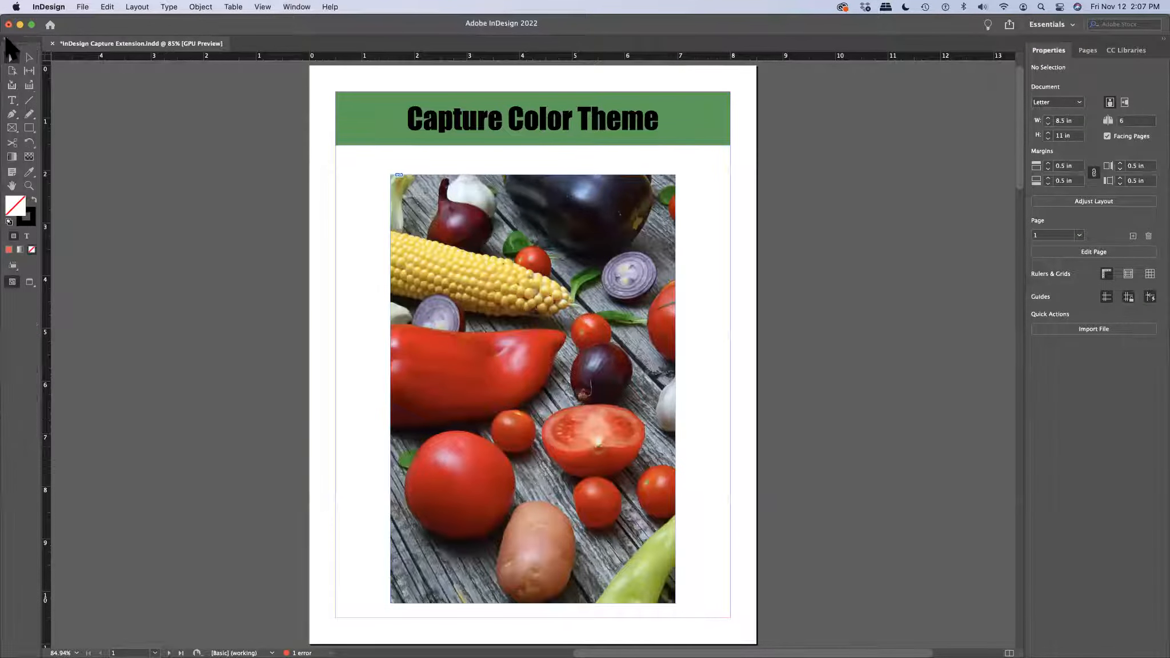
Extract color themes from the vegetable photo on page 1 and review the Colorful swatches.
{"action": "left_click", "coordinate": [468, 302]}
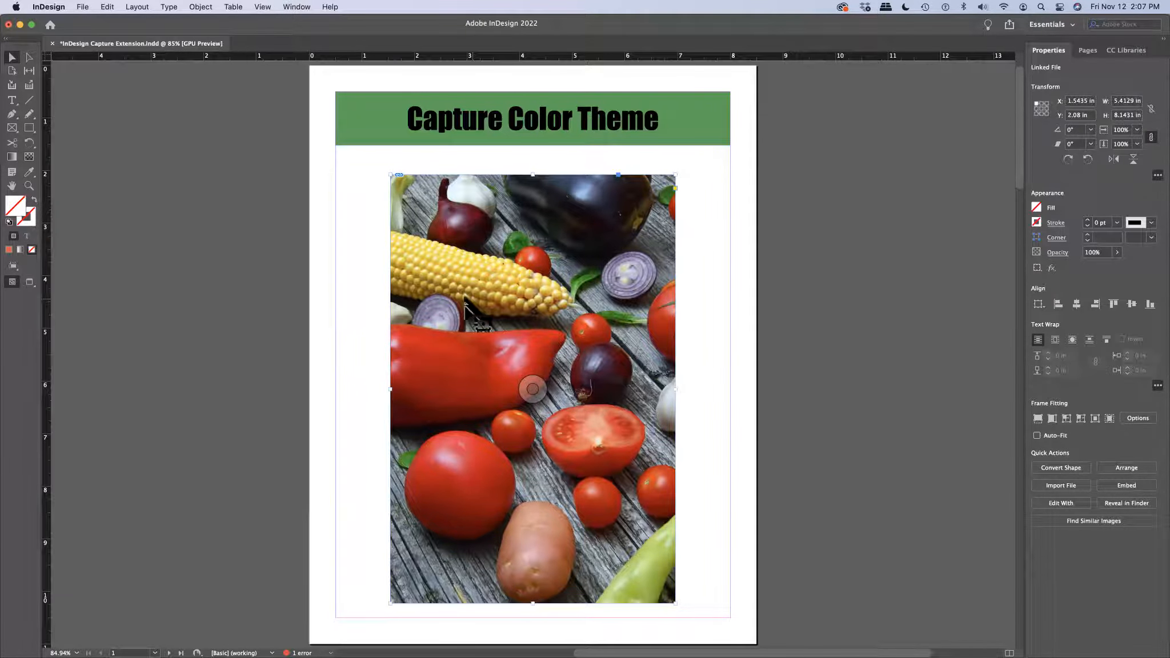
{"action": "right_click", "coordinate": [465, 297]}
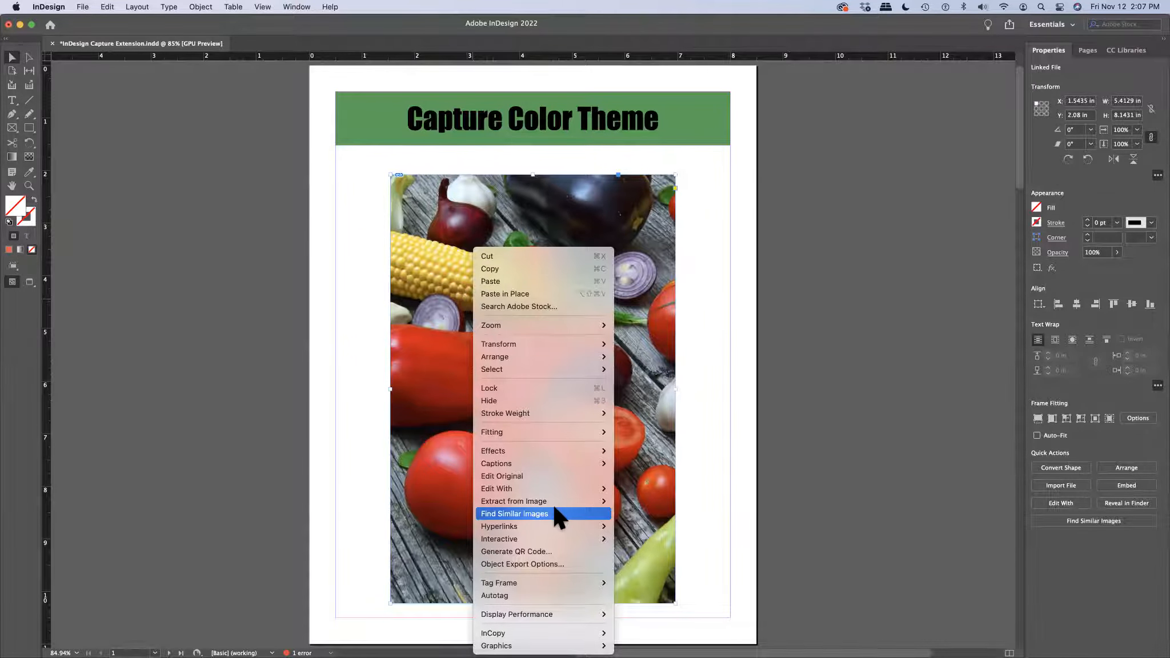
{"action": "mouse_move", "coordinate": [549, 503]}
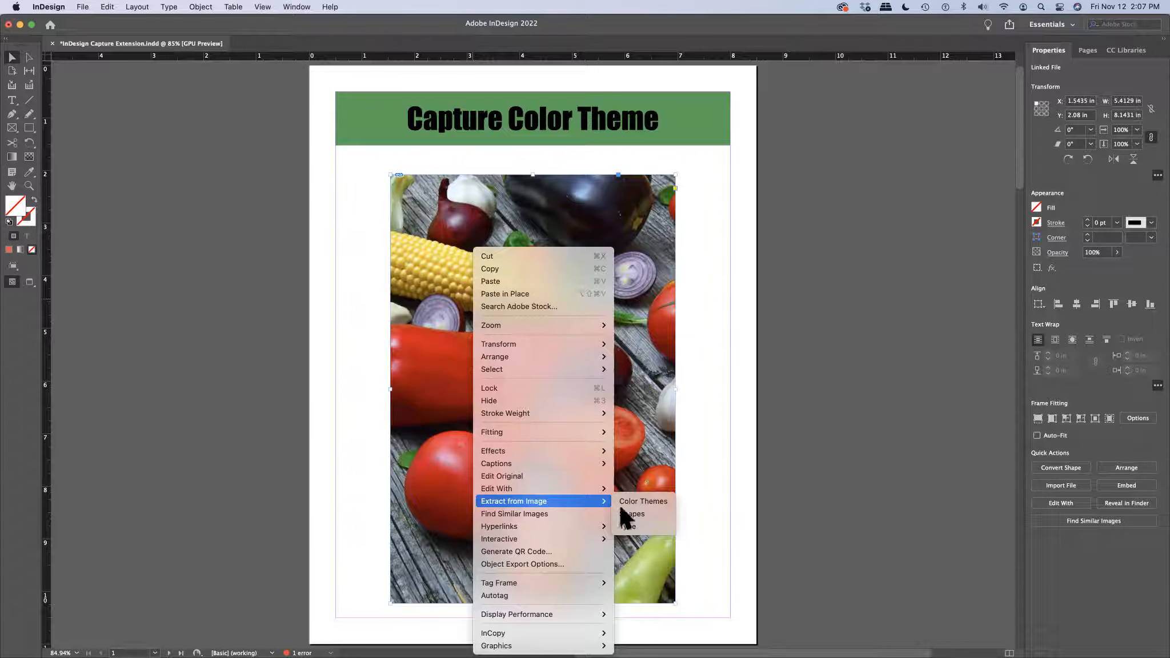
{"action": "left_click", "coordinate": [655, 500]}
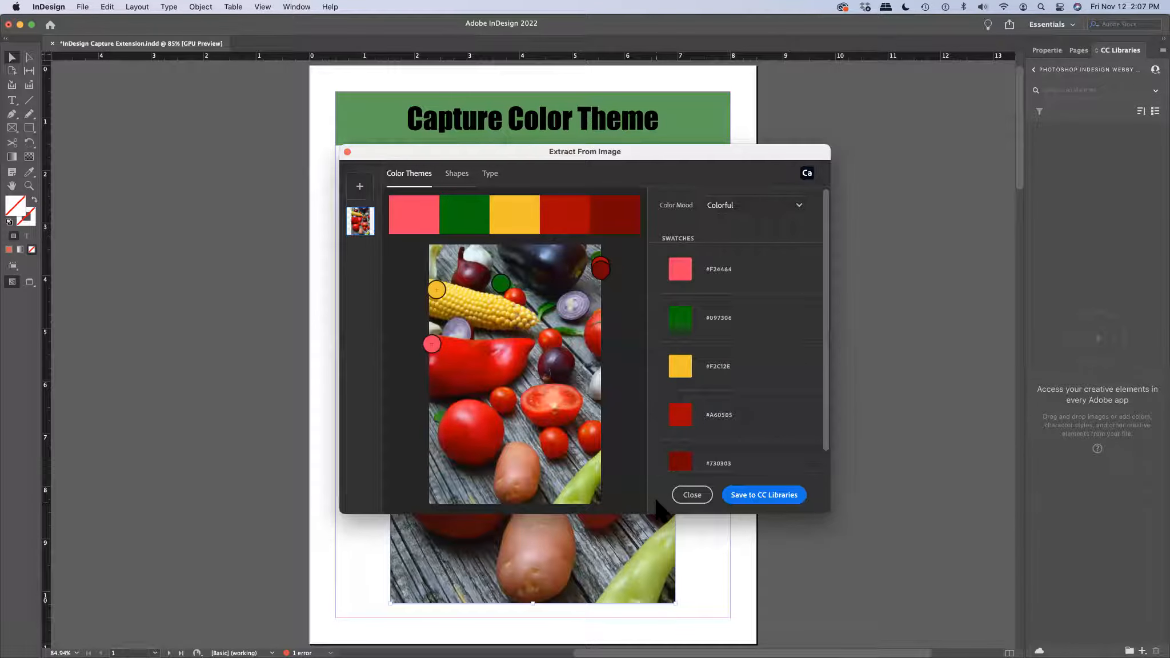
{"action": "scroll", "coordinate": [659, 393], "scroll_direction": "down", "scroll_amount": 1}
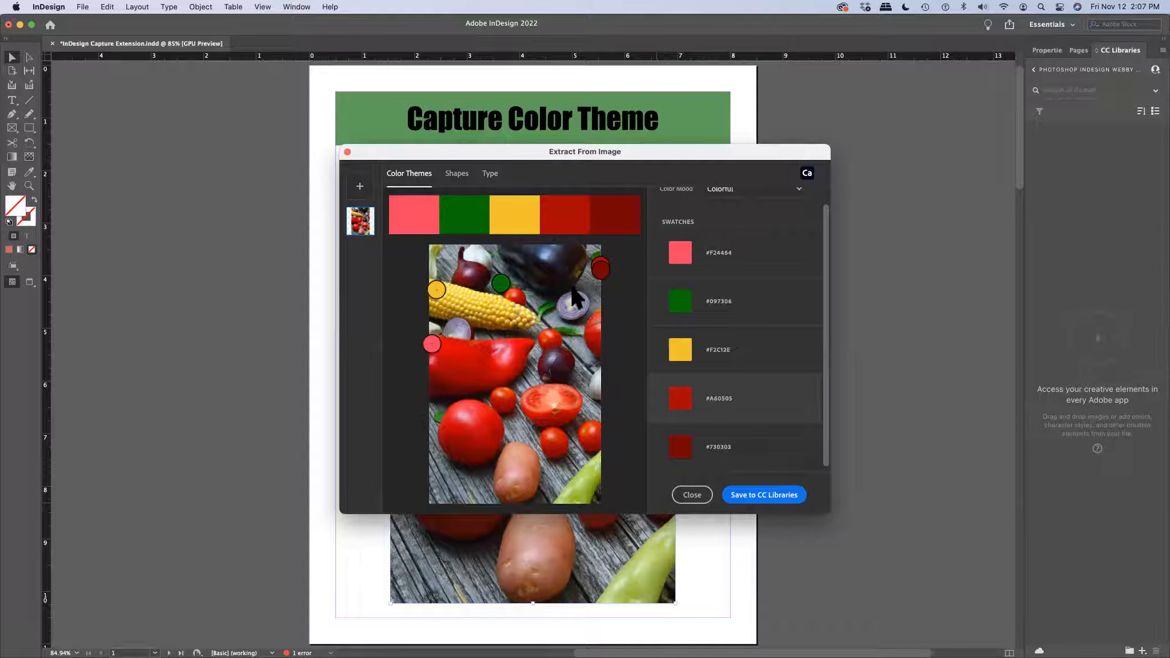
Resample the pink swatch from the gray wood, yellow from the corn and dark red from the potato, then save the theme to CC Libraries.
{"action": "left_click_drag", "start_coordinate": [437, 290], "coordinate": [472, 305]}
{"action": "left_click_drag", "start_coordinate": [432, 343], "coordinate": [449, 483]}
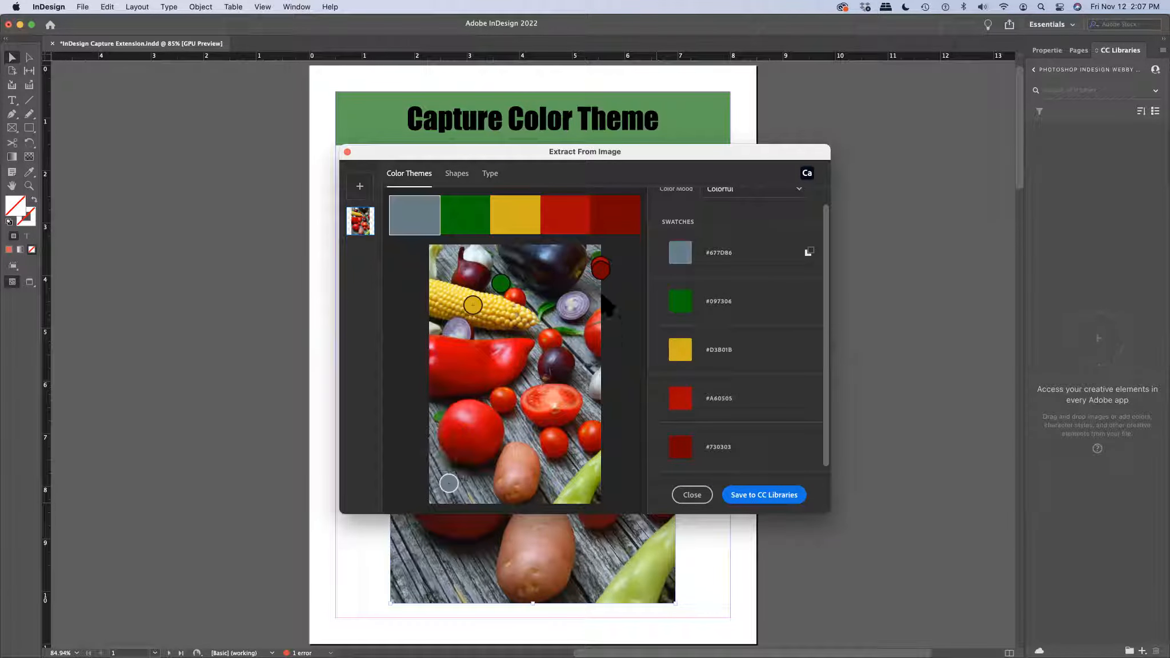
{"action": "left_click_drag", "start_coordinate": [599, 269], "coordinate": [578, 505]}
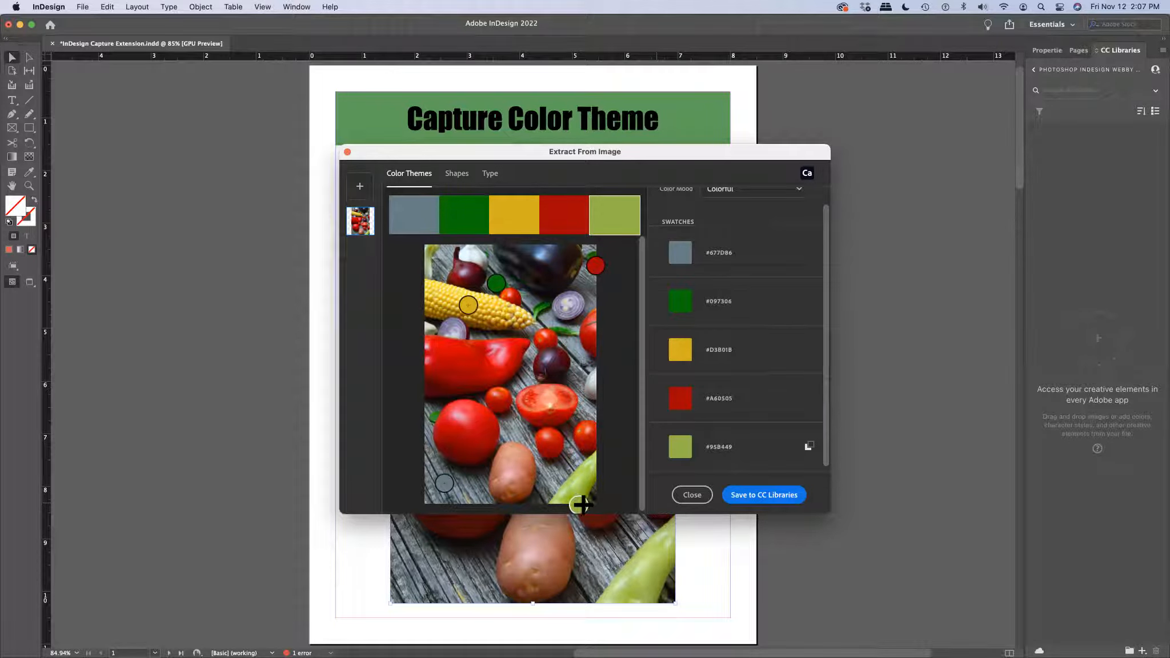
{"action": "left_click_drag", "start_coordinate": [581, 504], "coordinate": [542, 511]}
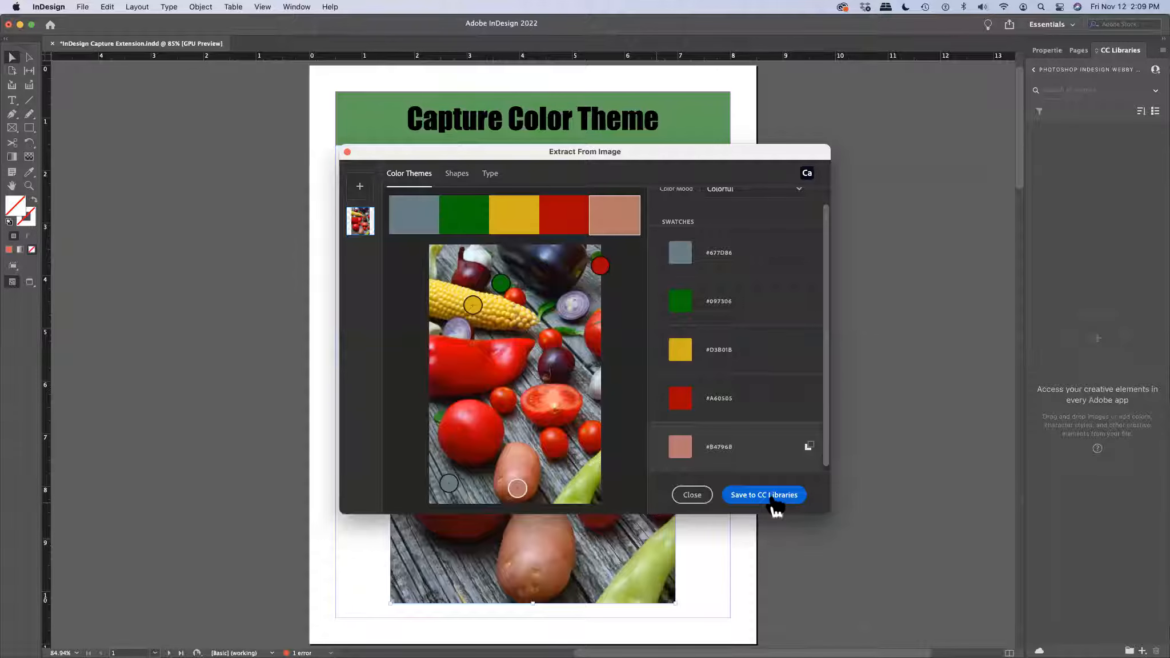
{"action": "left_click", "coordinate": [775, 496]}
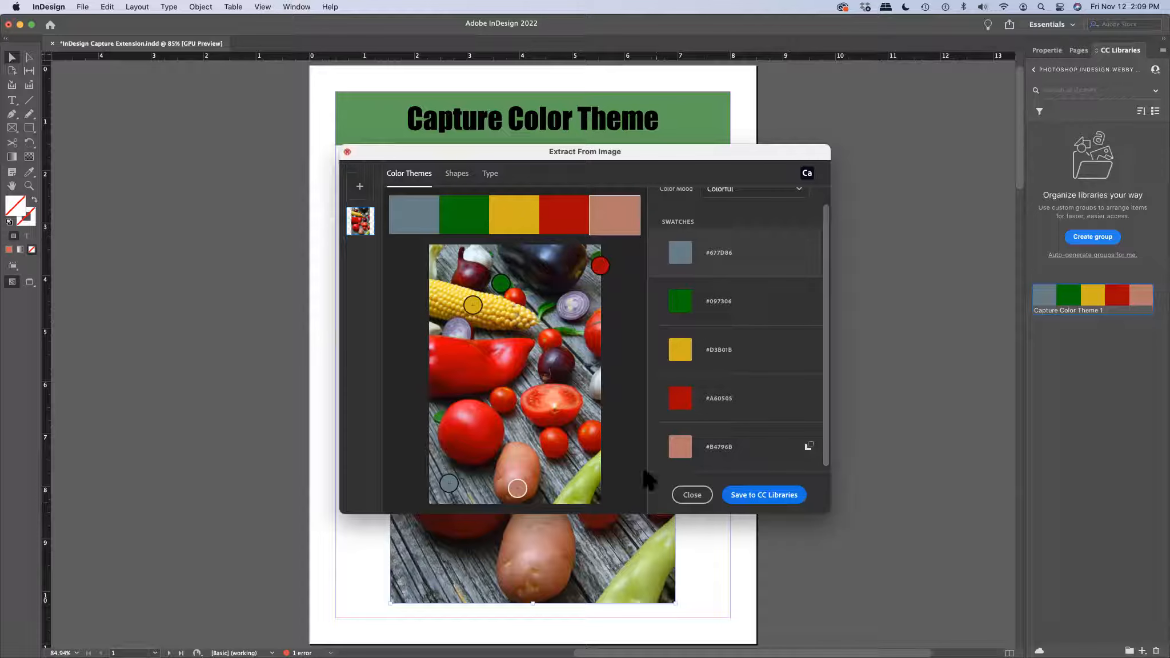
{"action": "left_click", "coordinate": [691, 496]}
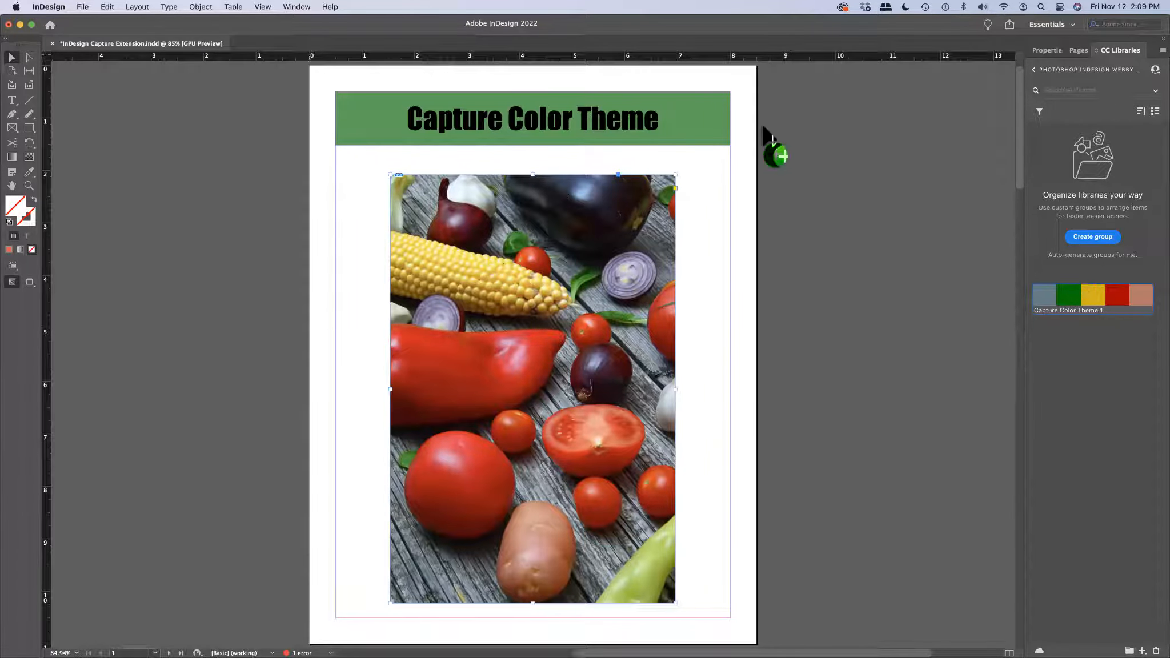
Fill the title banner with the red swatch of Capture Color Theme 1.
{"action": "left_click", "coordinate": [708, 122]}
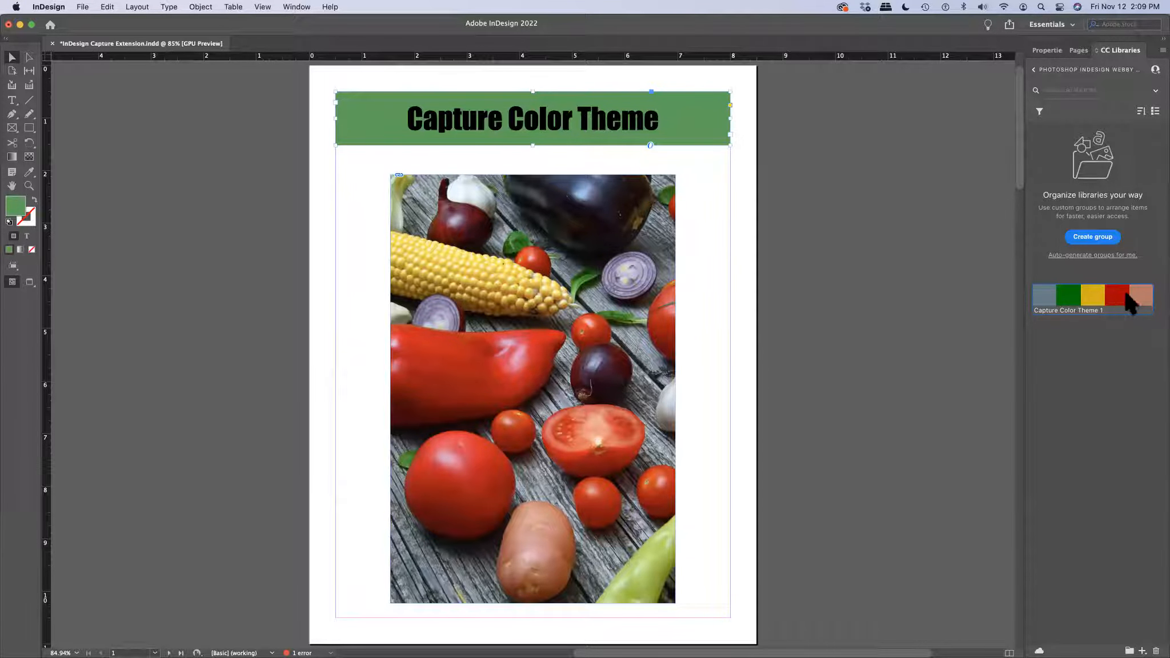
{"action": "left_click", "coordinate": [1126, 294]}
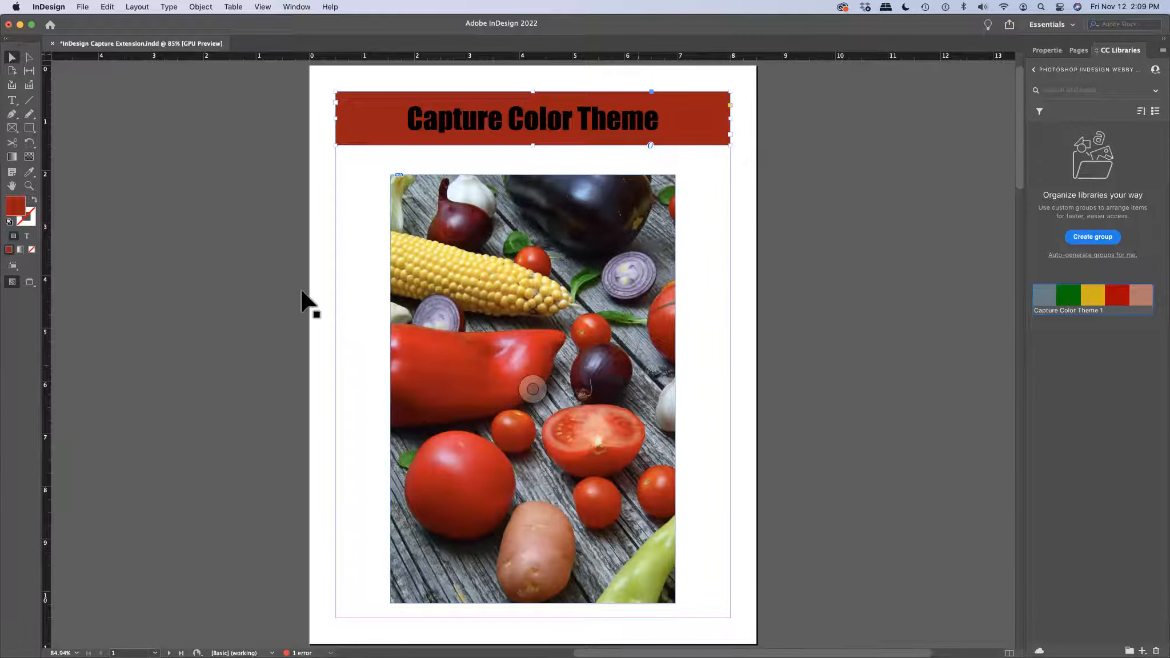
Widen the photo frame past the page's right edge and fill it with the theme's red, trying green and yellow too.
{"action": "left_click", "coordinate": [486, 358]}
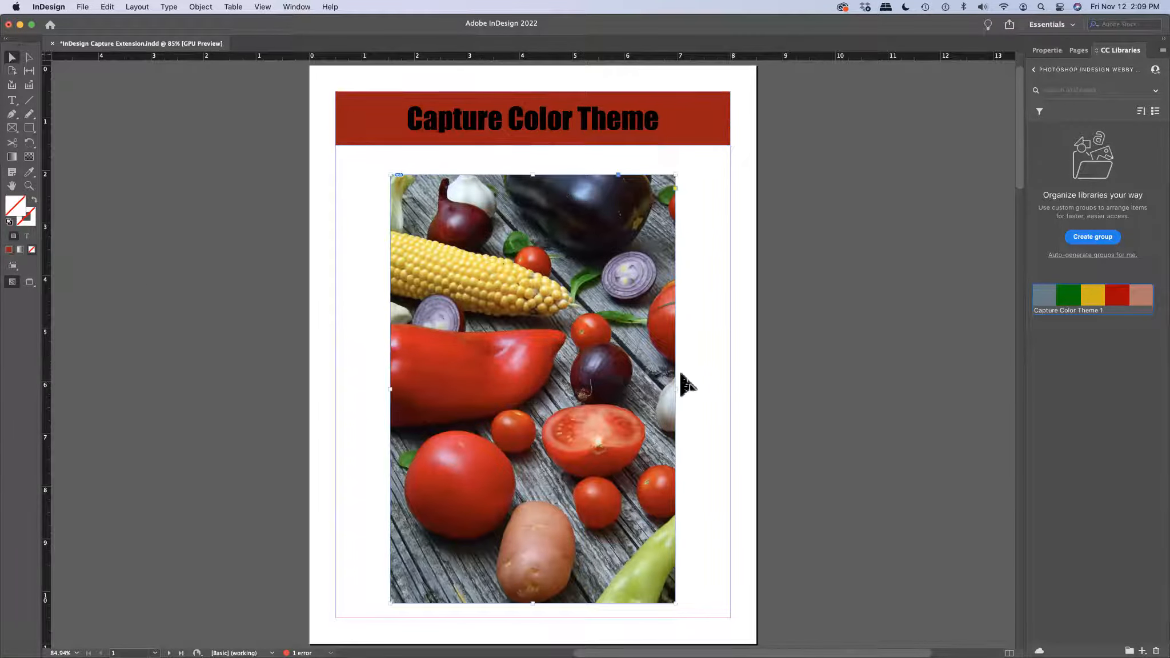
{"action": "left_click_drag", "start_coordinate": [675, 388], "coordinate": [794, 389]}
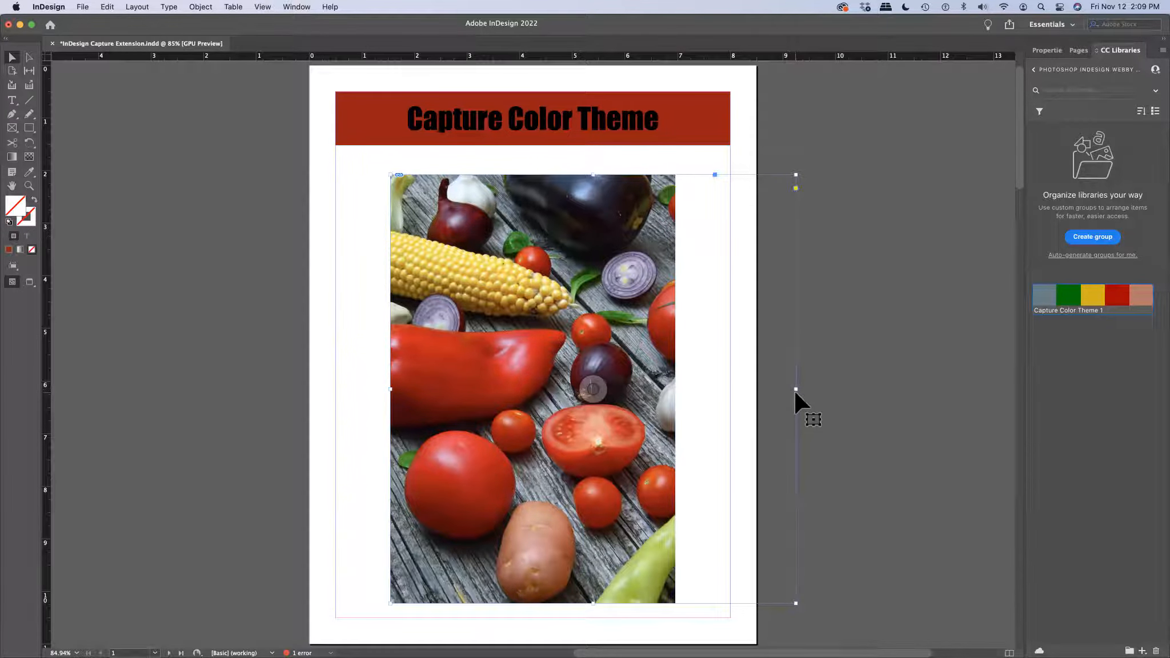
{"action": "left_click", "coordinate": [1119, 301]}
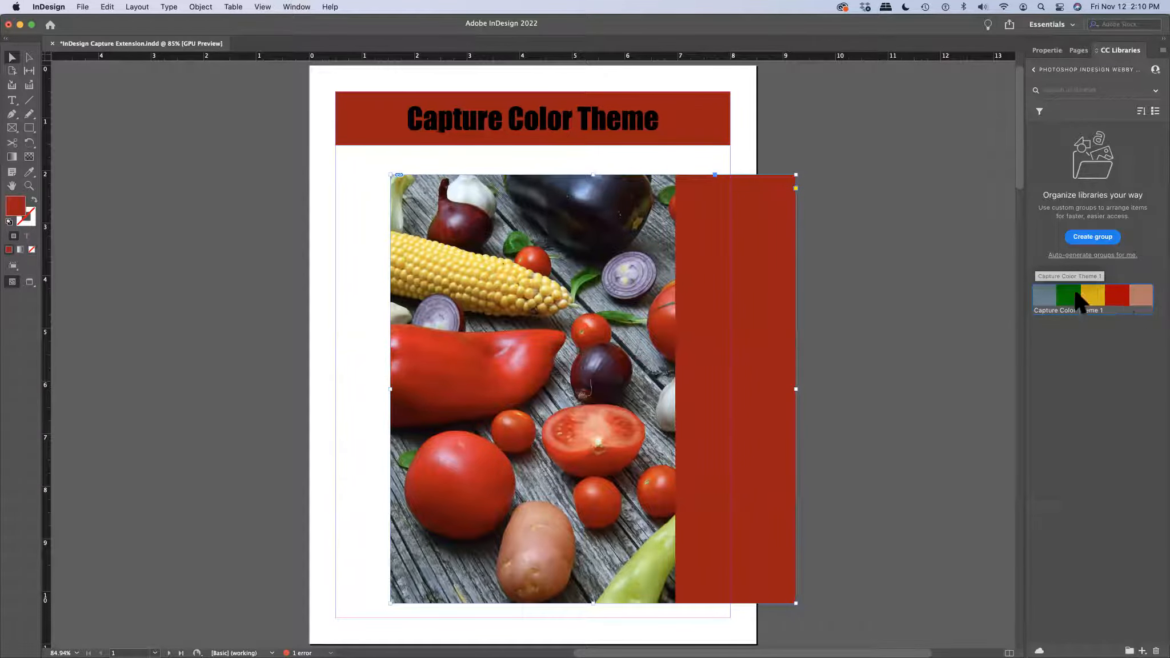
{"action": "left_click", "coordinate": [1069, 294]}
{"action": "left_click", "coordinate": [1095, 293]}
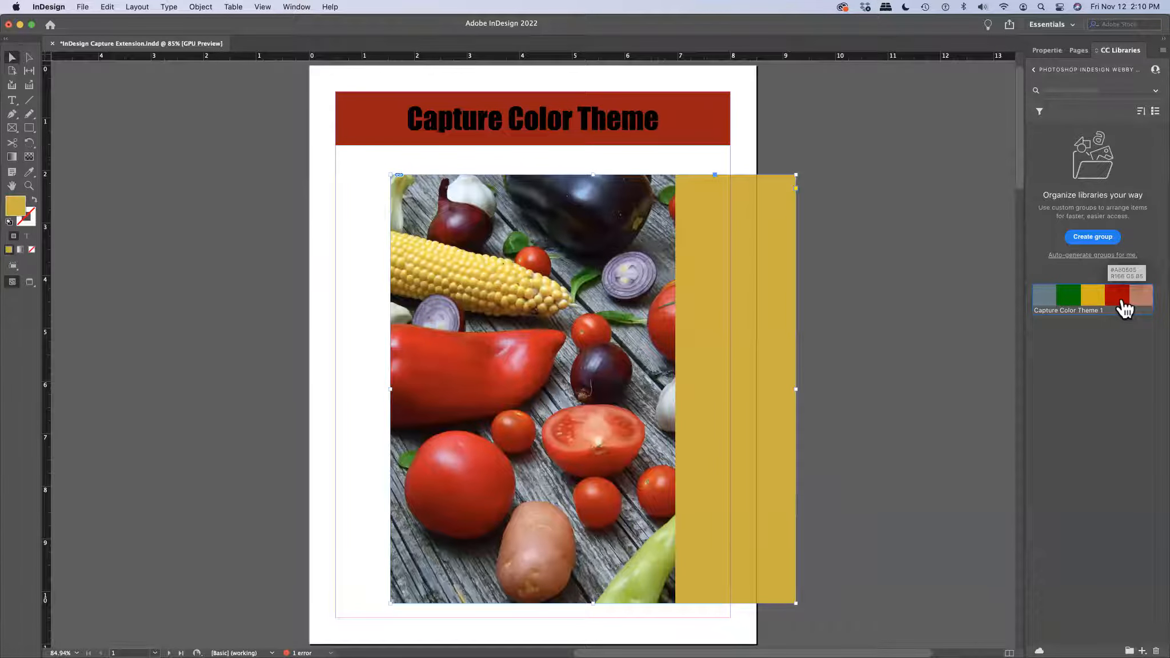
{"action": "left_click", "coordinate": [1121, 294]}
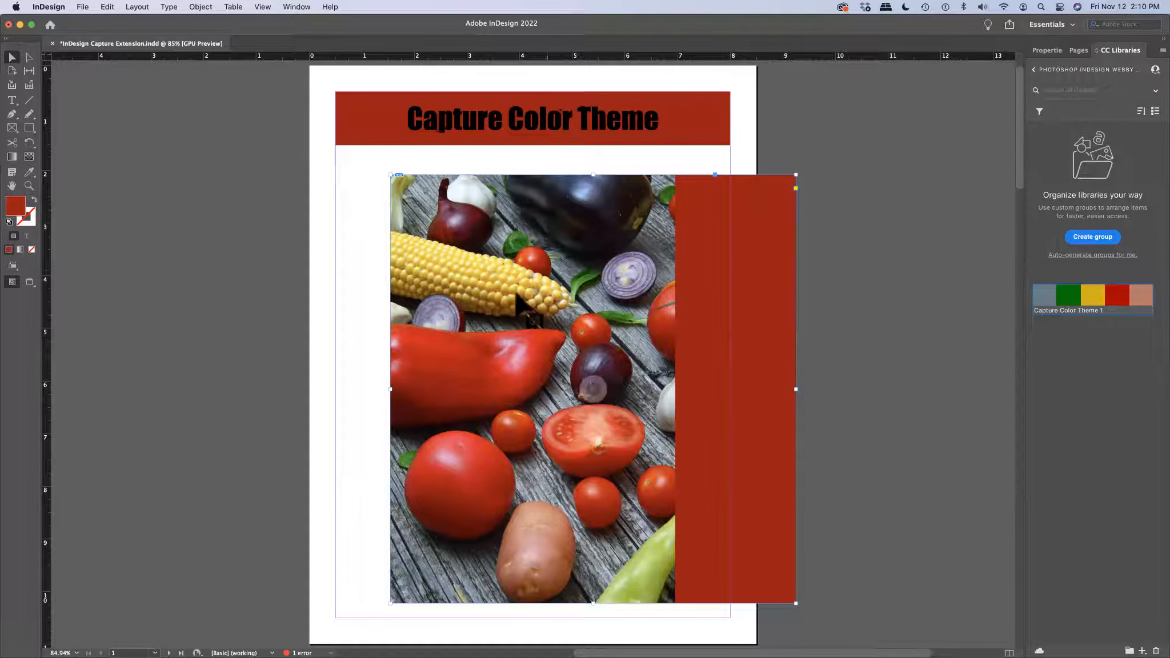
Extract color themes from the widened vegetable photo frame and review the Colorful swatches.
{"action": "right_click", "coordinate": [509, 397]}
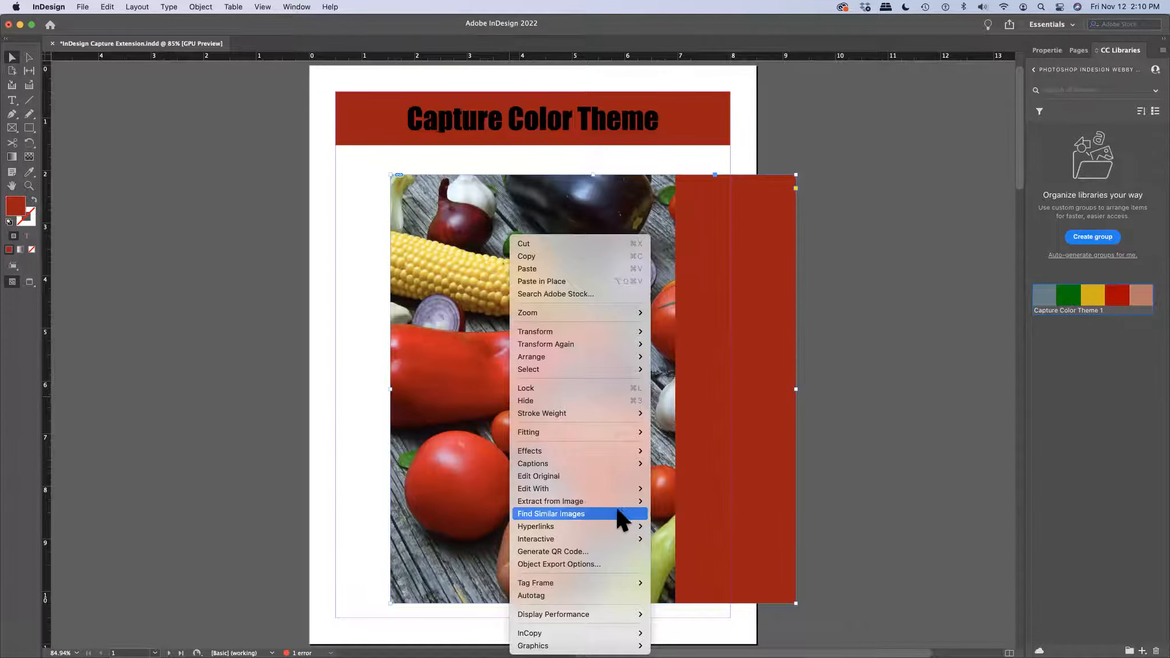
{"action": "mouse_move", "coordinate": [621, 501]}
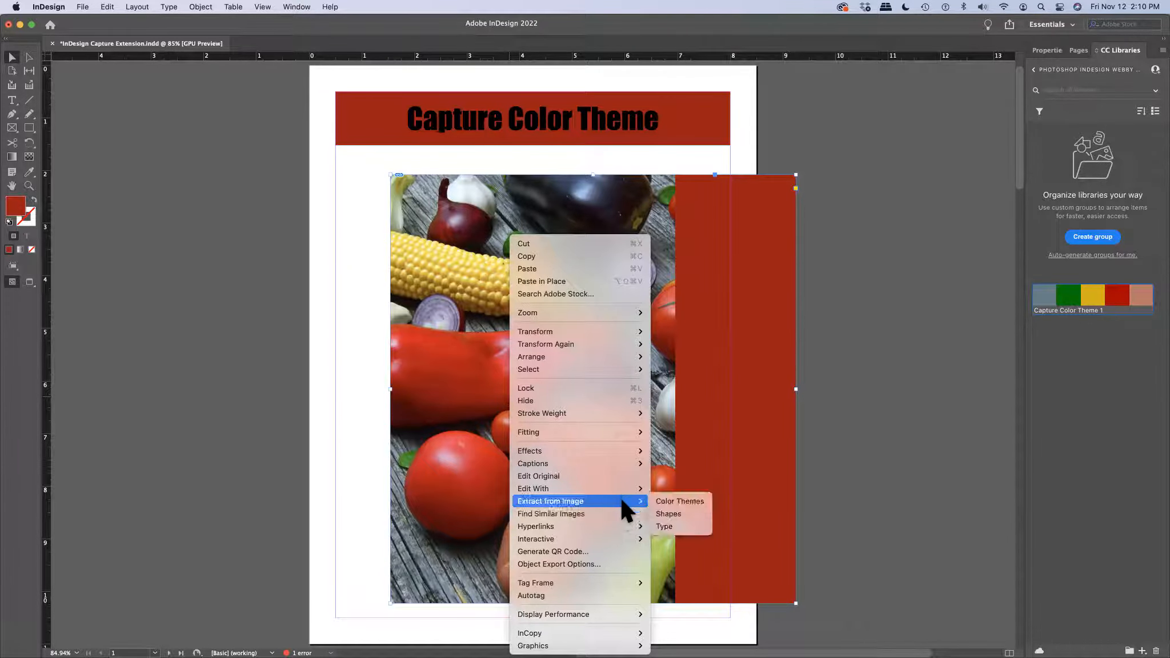
{"action": "left_click", "coordinate": [685, 499]}
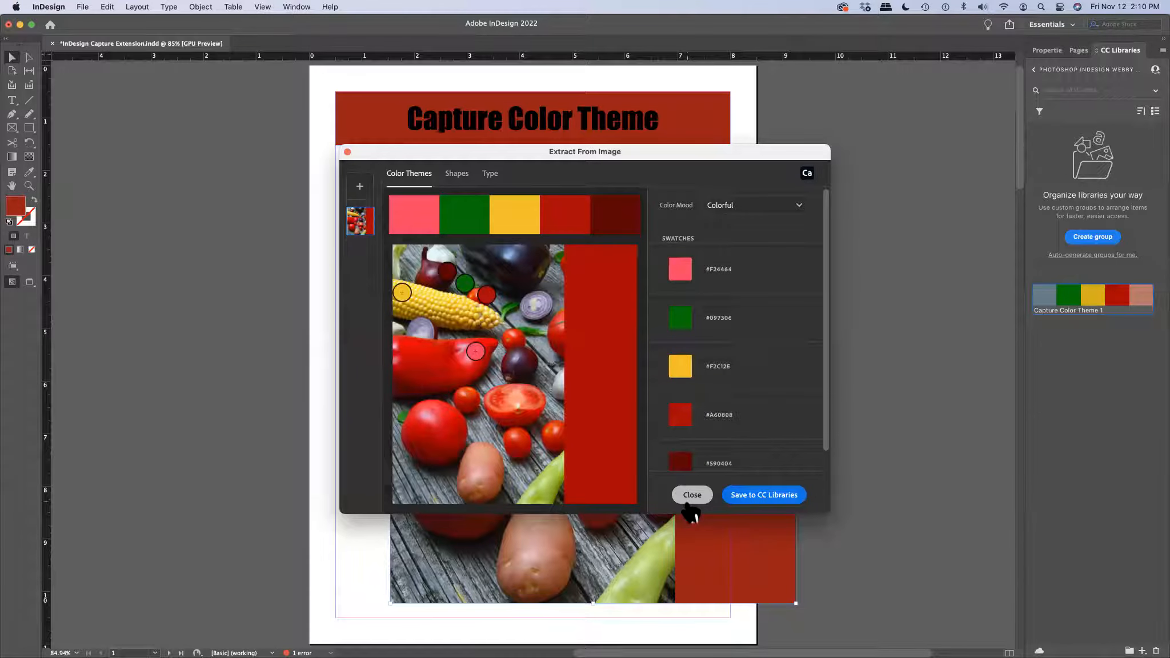
{"action": "scroll", "coordinate": [683, 371], "scroll_direction": "down", "scroll_amount": 1}
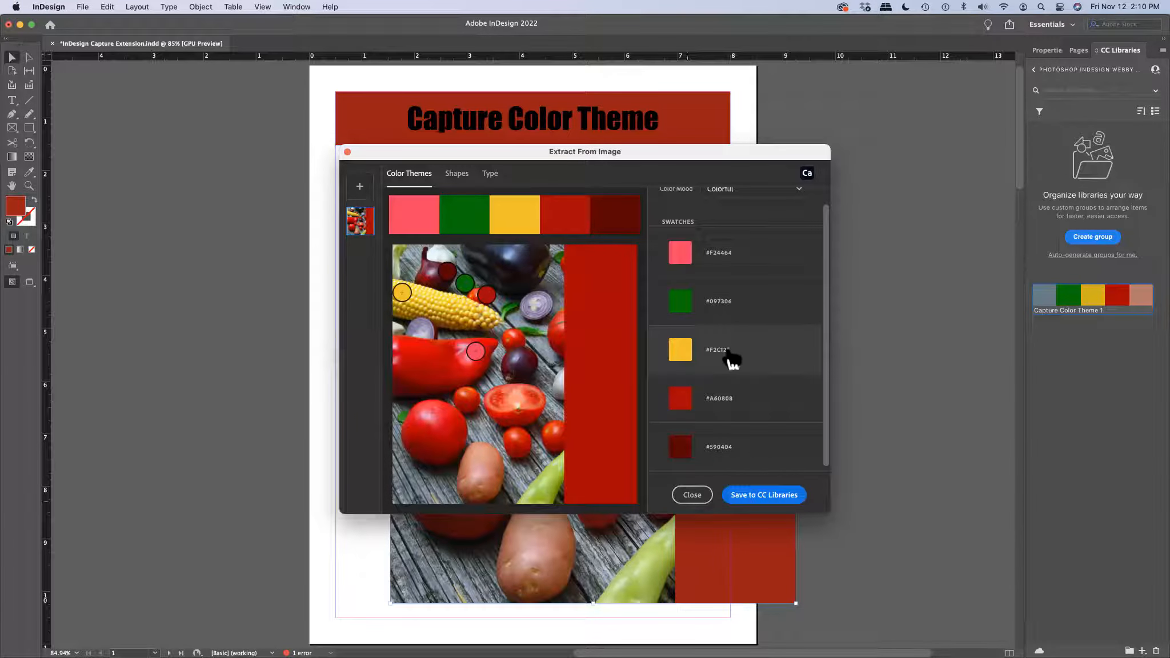
{"action": "scroll", "coordinate": [735, 367], "scroll_direction": "up", "scroll_amount": 1}
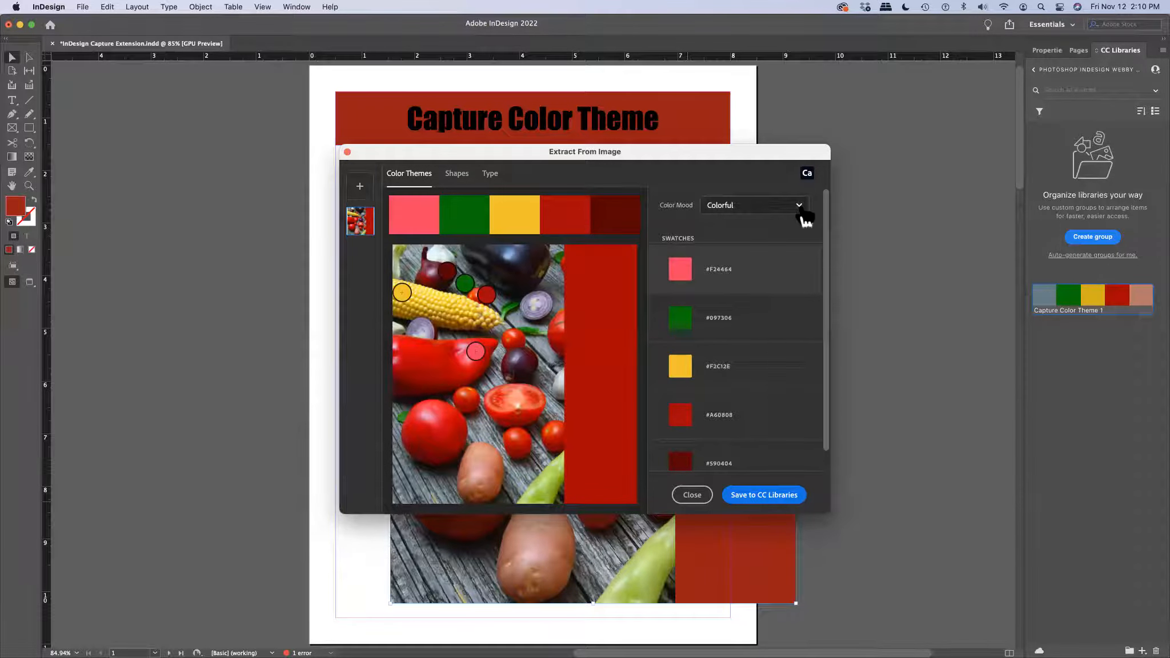
Try the Bright, Deep and Dark color moods on the extracted theme.
{"action": "left_click", "coordinate": [800, 207]}
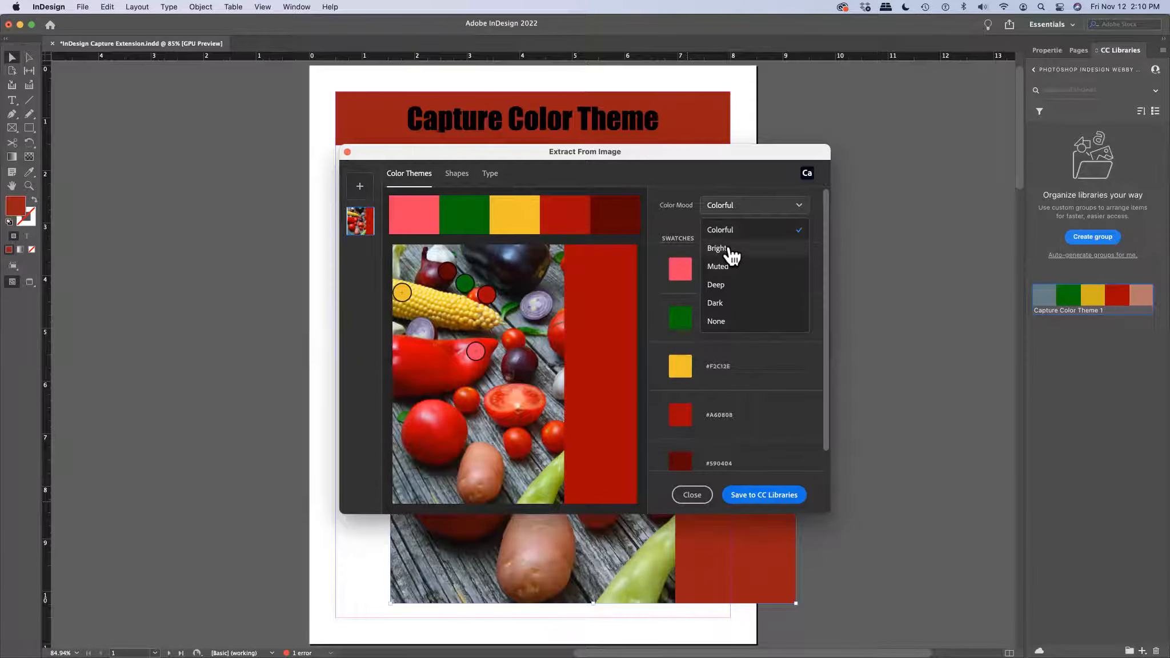
{"action": "left_click", "coordinate": [717, 249]}
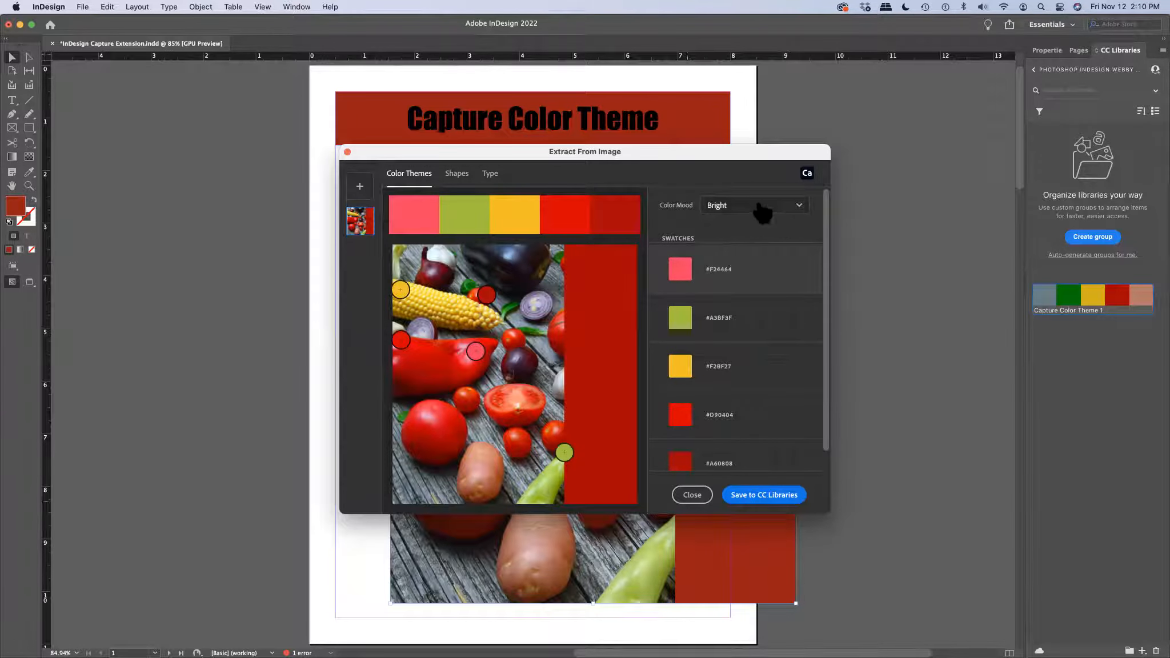
{"action": "left_click", "coordinate": [784, 207]}
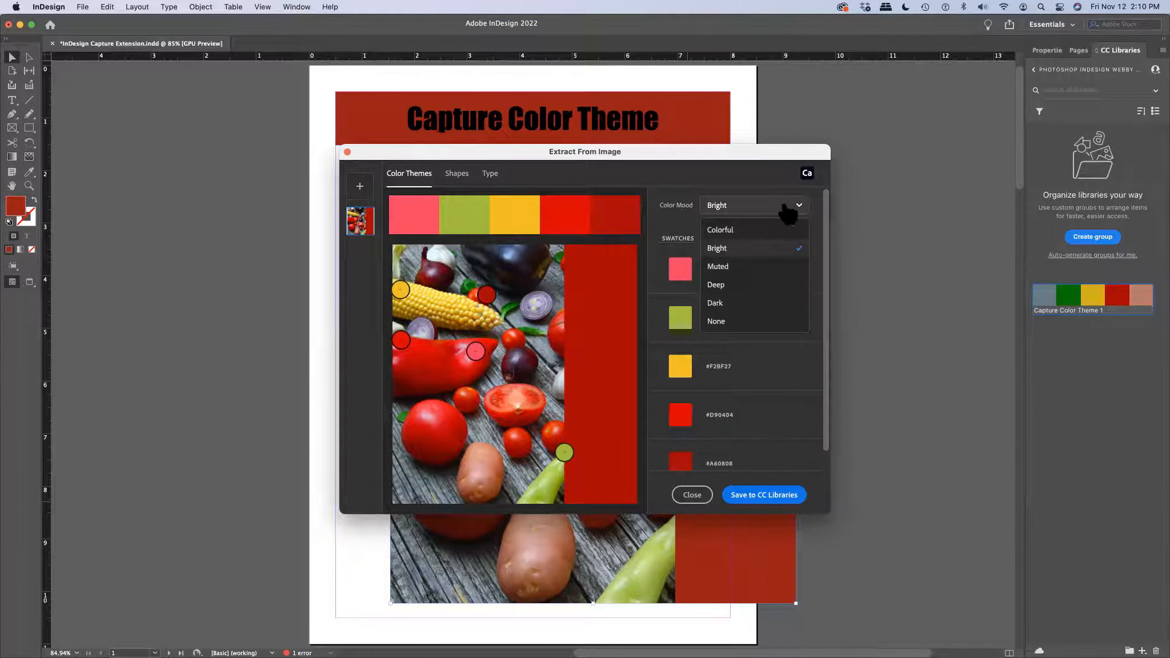
{"action": "left_click", "coordinate": [730, 285]}
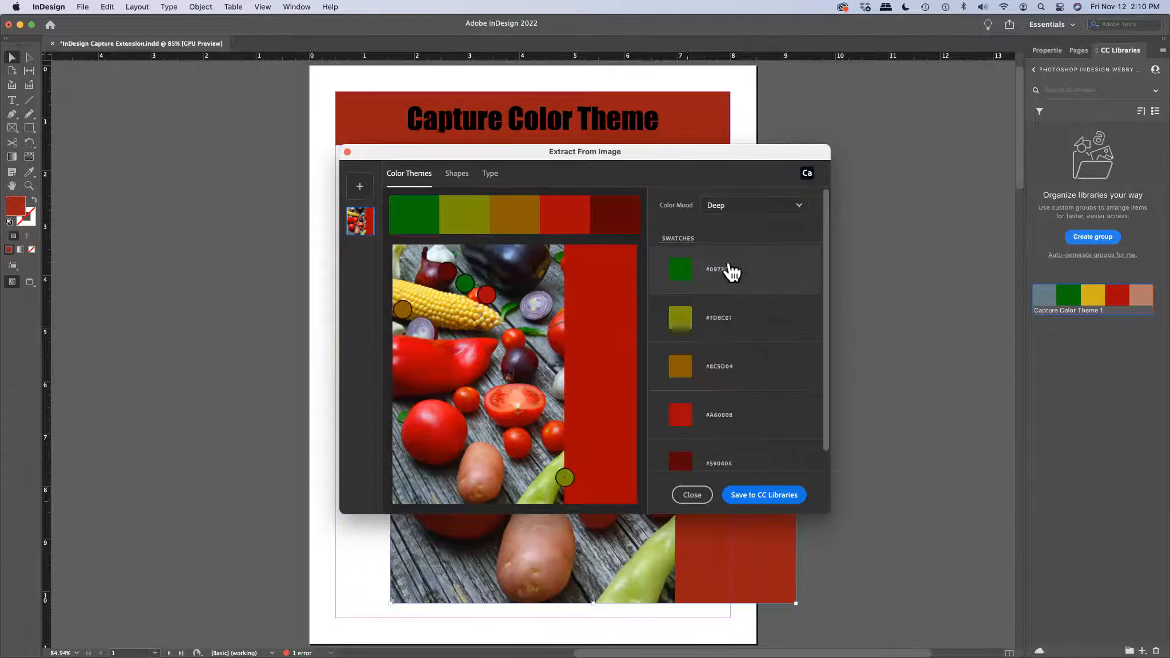
{"action": "left_click", "coordinate": [783, 212]}
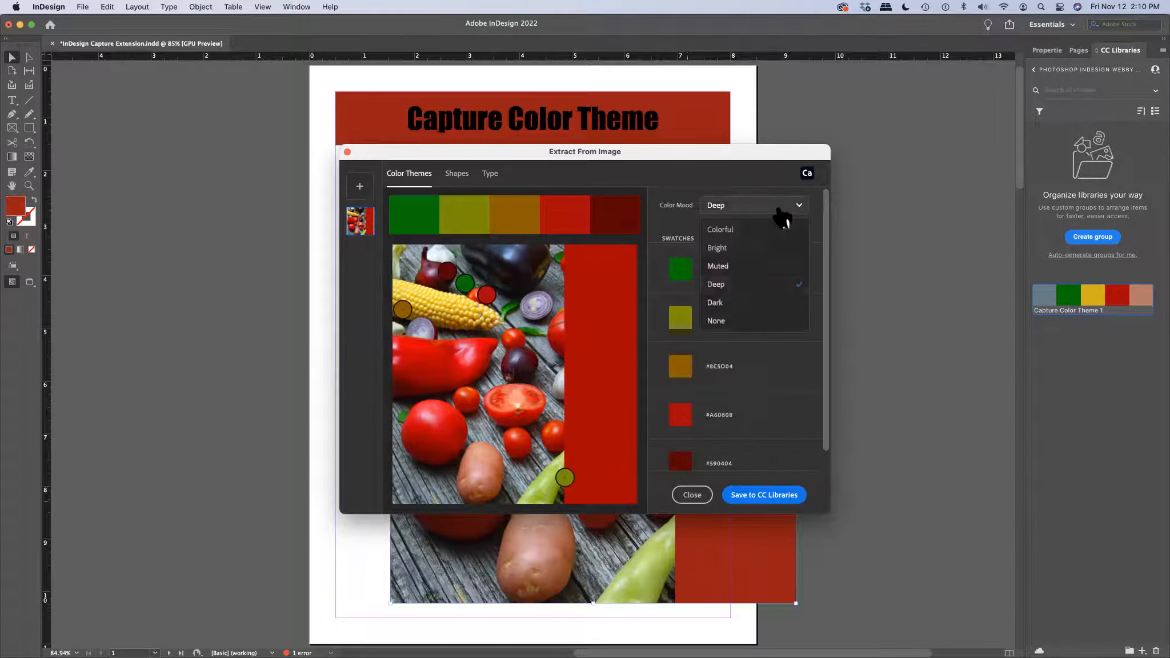
{"action": "left_click", "coordinate": [735, 308]}
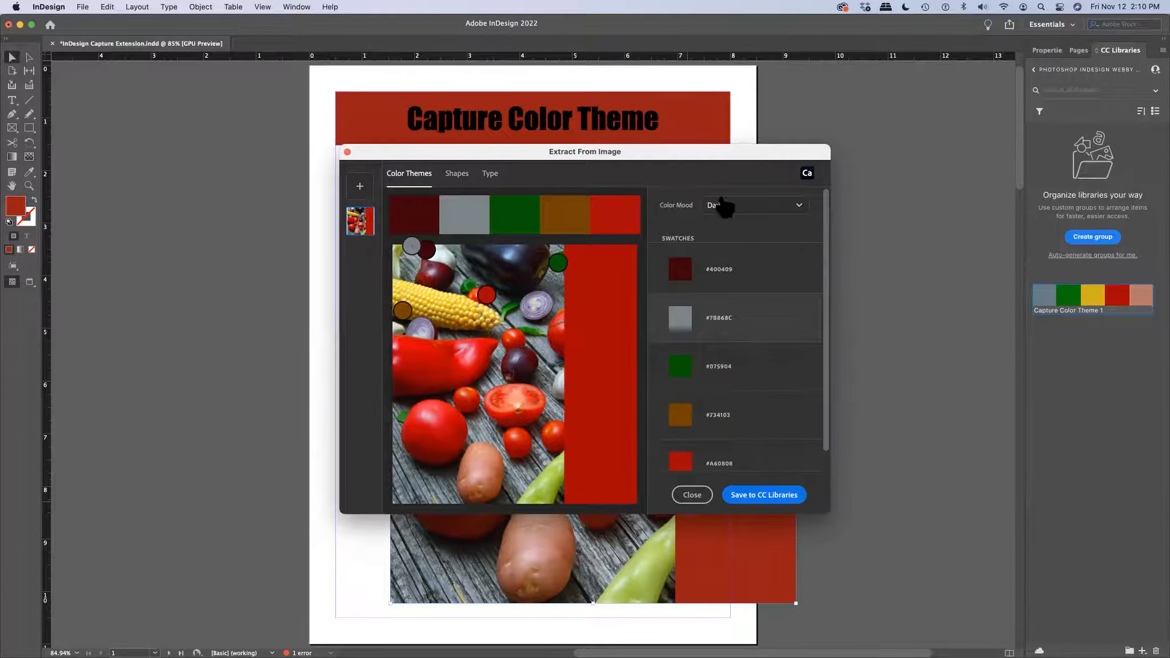
Set the color mood to None and resample the pink swatch from the purple onion at the center of the photo.
{"action": "left_click", "coordinate": [747, 209]}
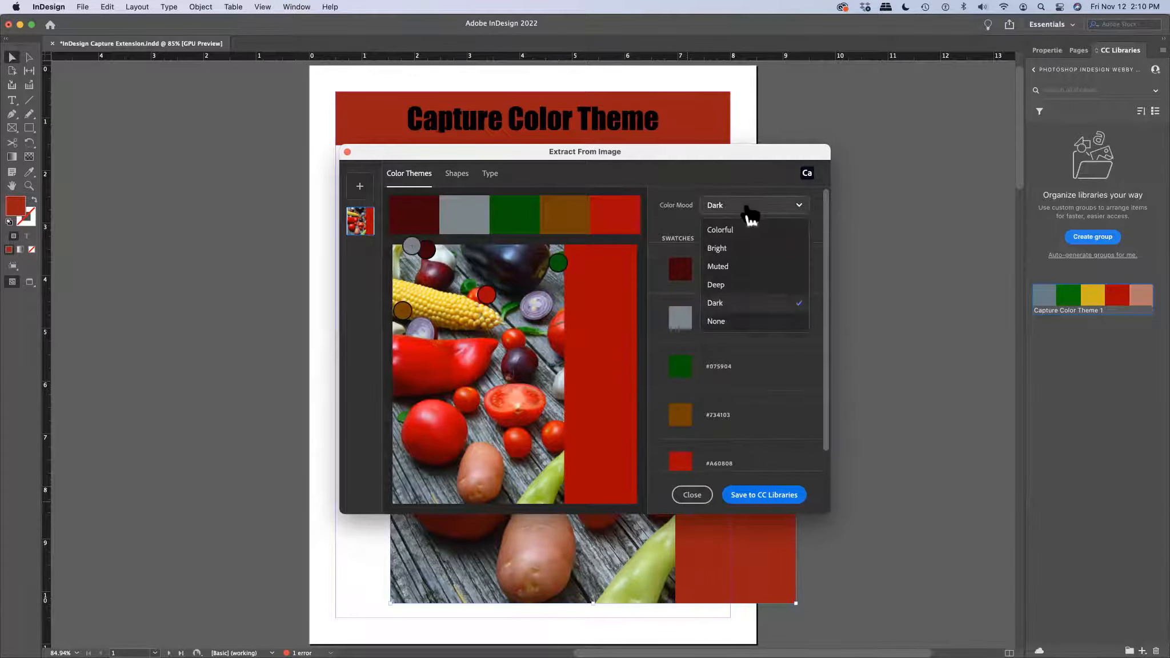
{"action": "left_click", "coordinate": [714, 322]}
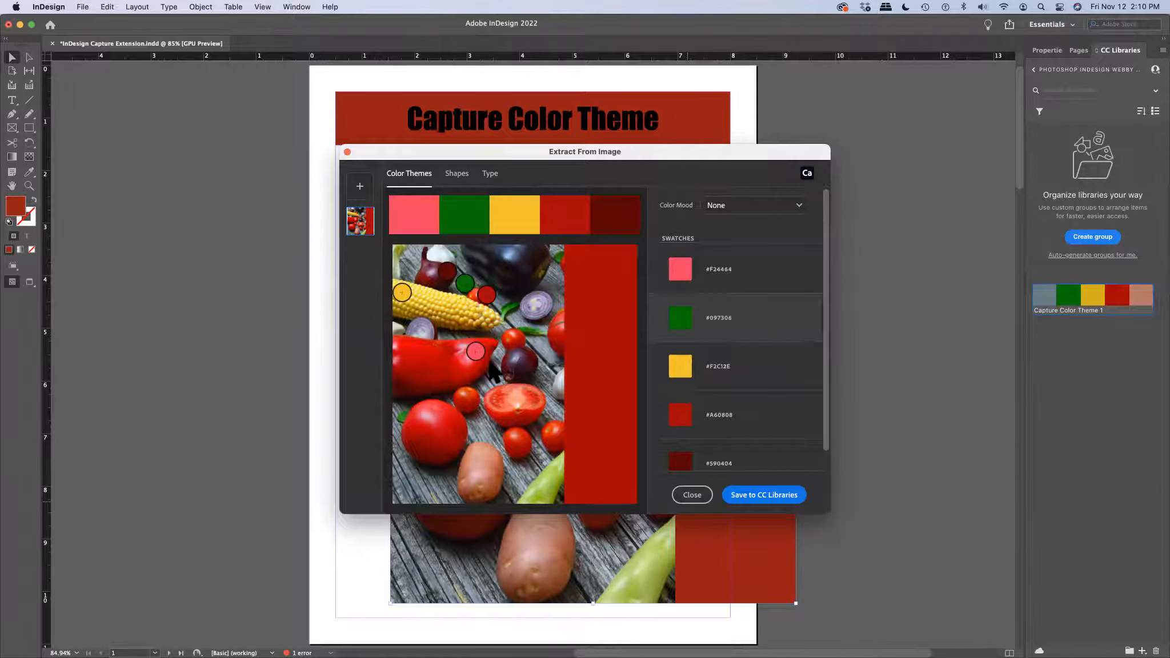
{"action": "left_click_drag", "start_coordinate": [477, 350], "coordinate": [526, 352]}
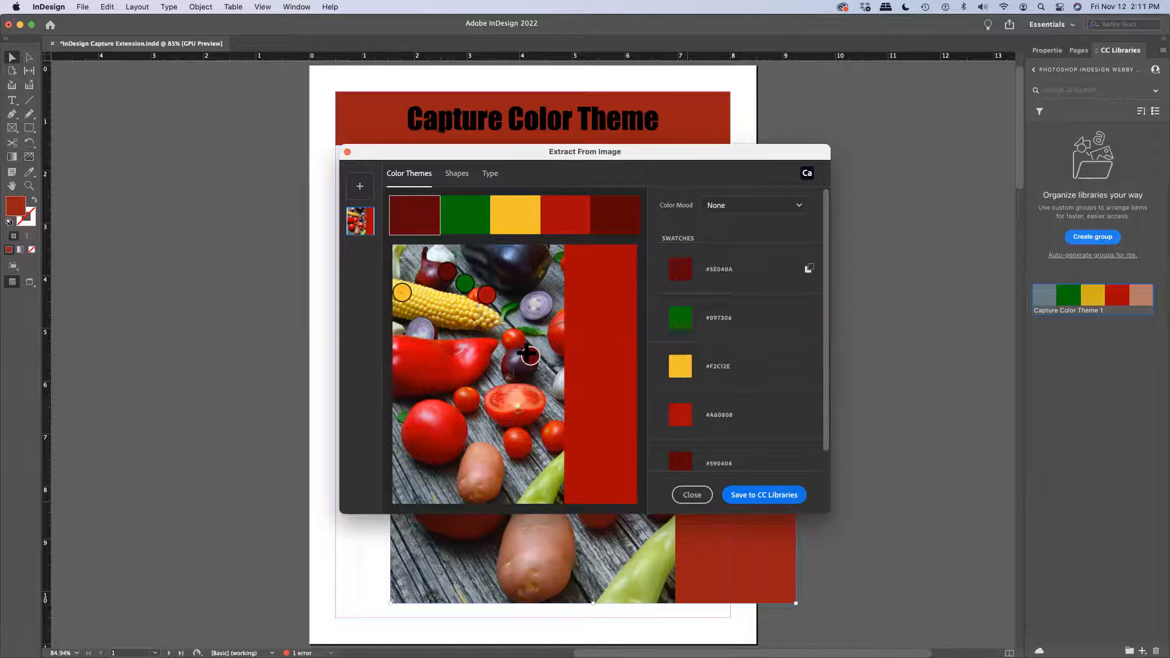
{"action": "scroll", "coordinate": [800, 448], "scroll_direction": "down", "scroll_amount": 1}
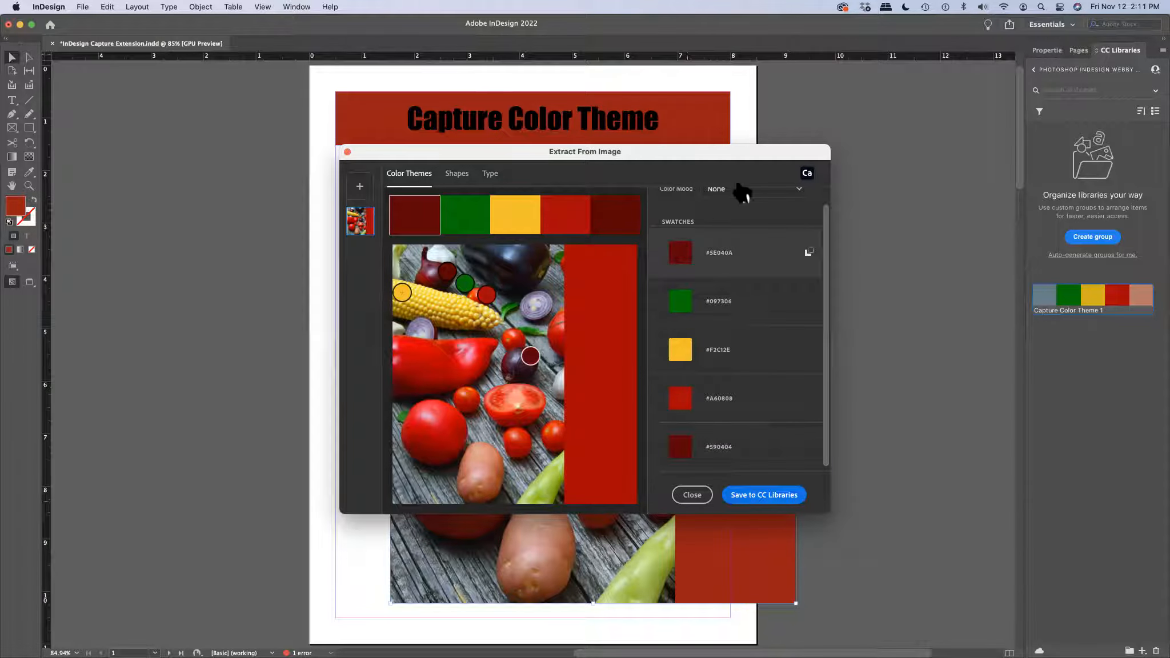
{"action": "scroll", "coordinate": [765, 207], "scroll_direction": "up", "scroll_amount": 1}
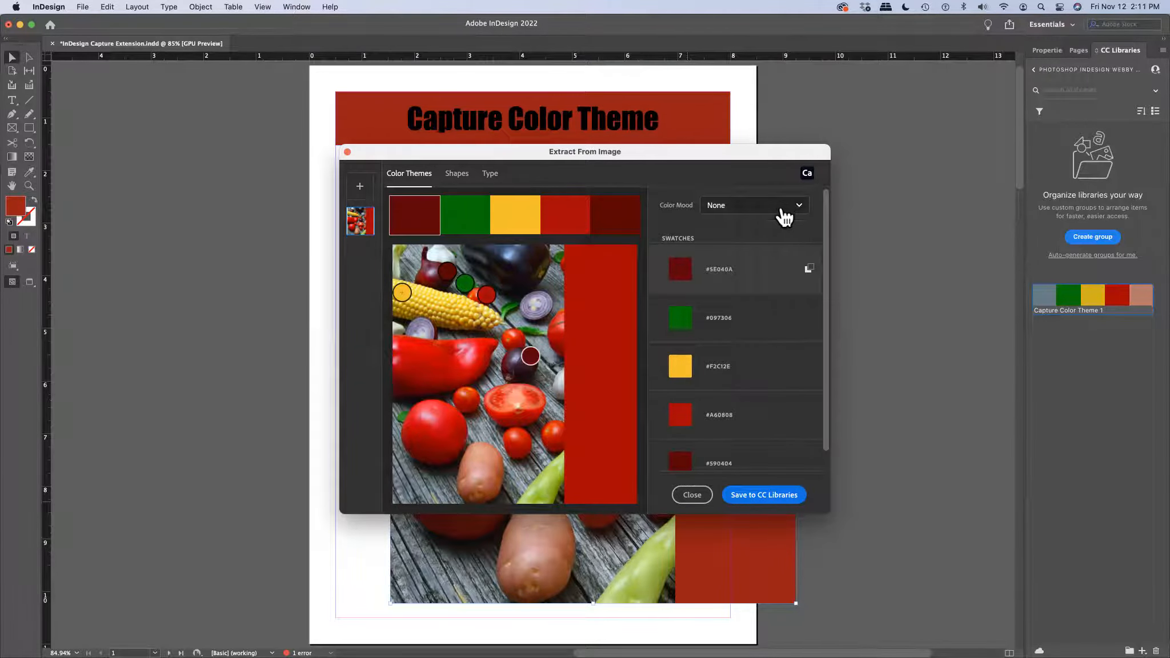
Set the color mood to Bright and save the theme to CC Libraries.
{"action": "left_click", "coordinate": [784, 207]}
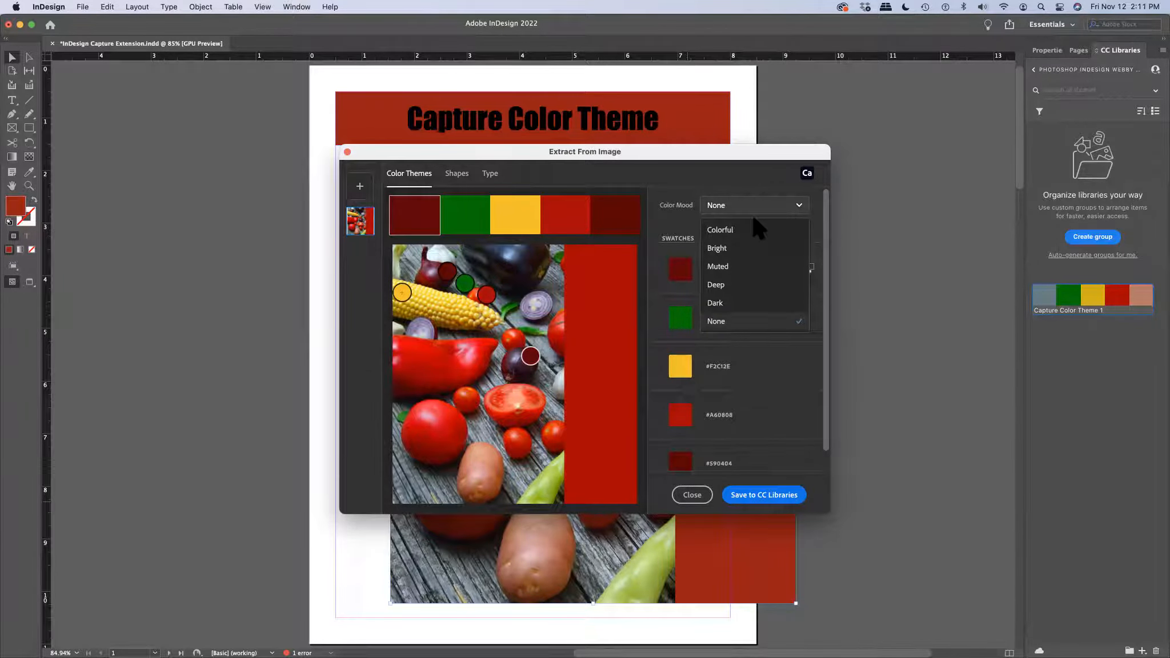
{"action": "left_click", "coordinate": [733, 249]}
{"action": "scroll", "coordinate": [739, 378], "scroll_direction": "down", "scroll_amount": 1}
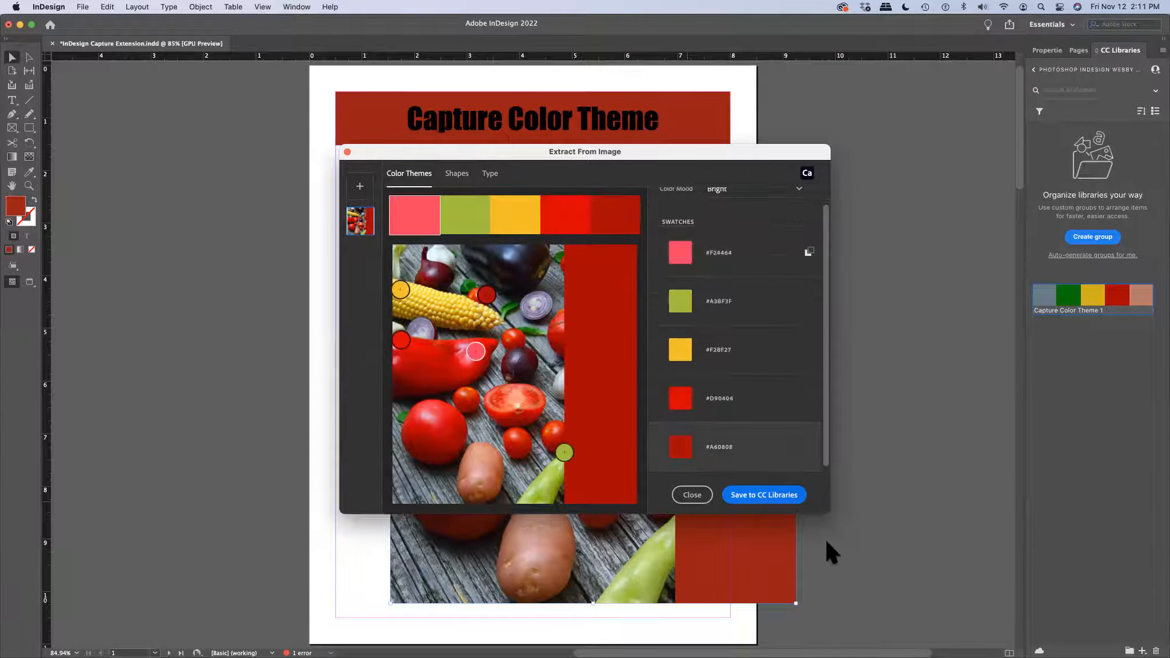
{"action": "left_click", "coordinate": [772, 499]}
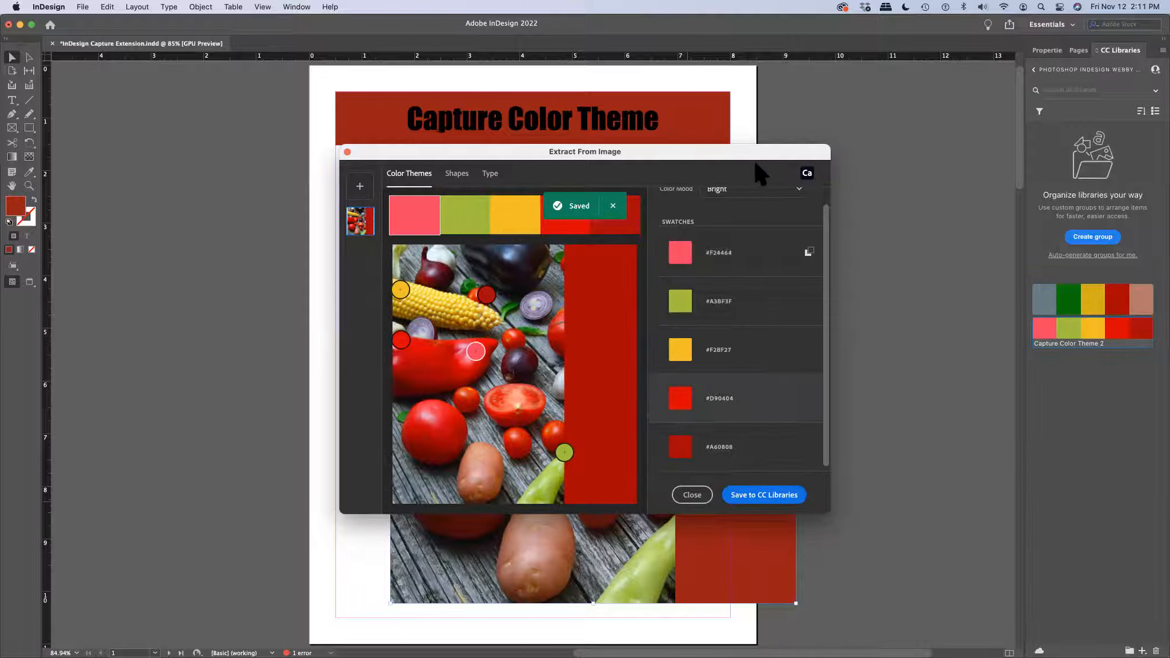
Save a Deep color mood theme to CC Libraries as well and close the Extract From Image dialog.
{"action": "left_click", "coordinate": [773, 197]}
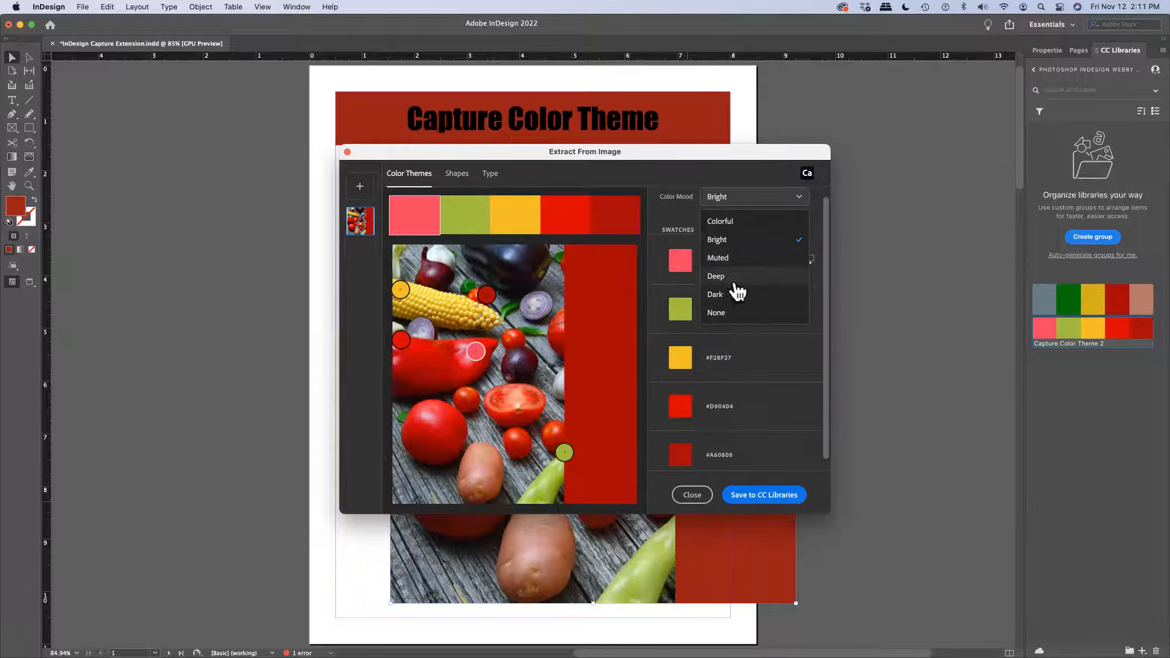
{"action": "left_click", "coordinate": [731, 279]}
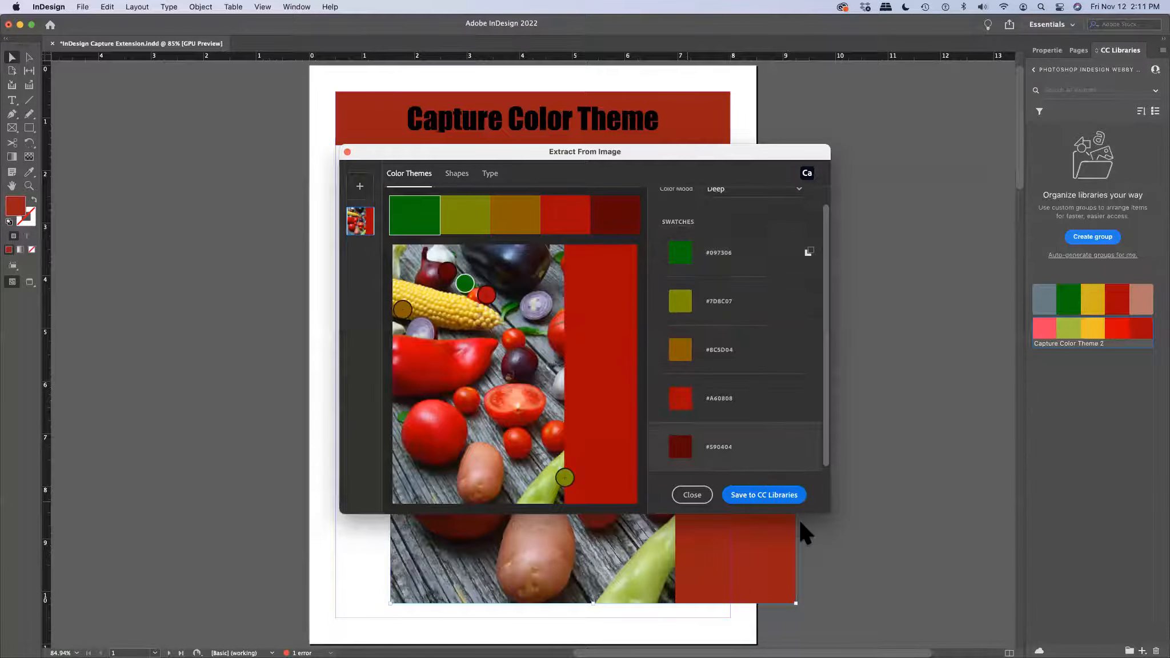
{"action": "left_click", "coordinate": [791, 503]}
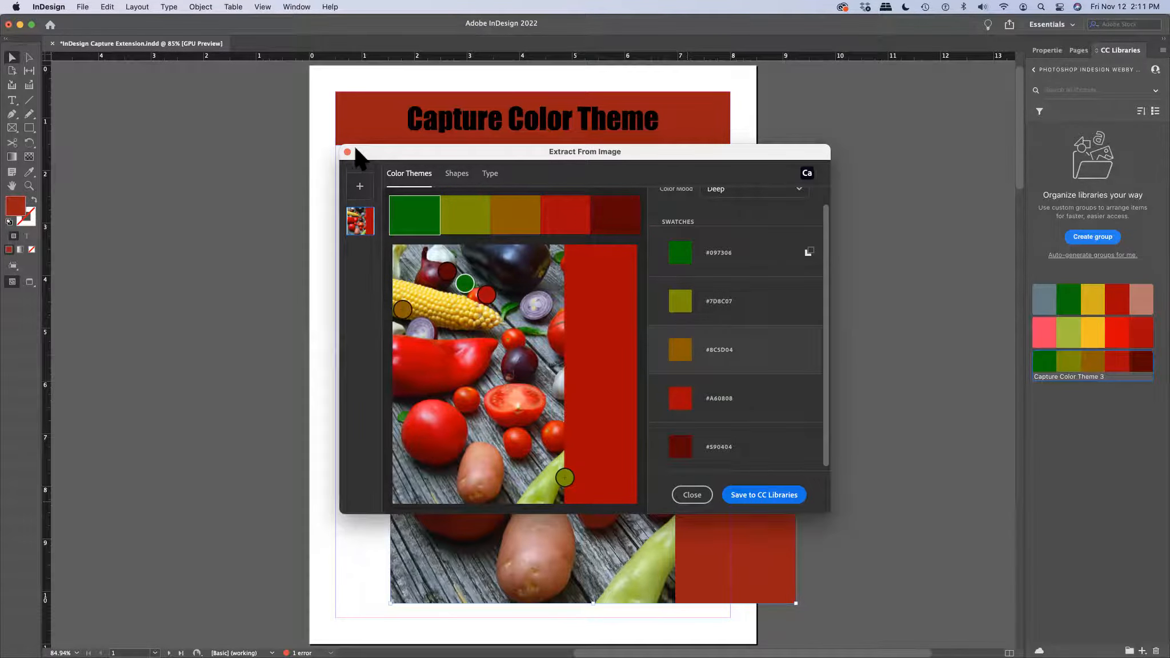
{"action": "left_click", "coordinate": [347, 152]}
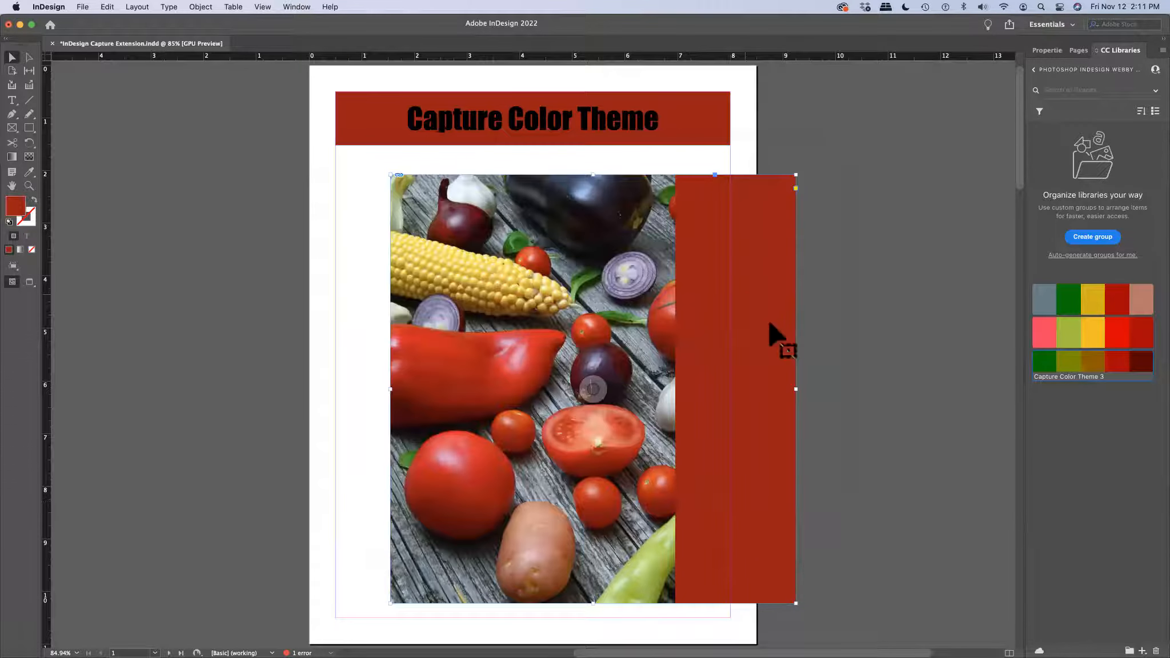
Highlight most of the "Premium Vegatable Seeds, Starter Plants & Tools" heading on page 2 and examine the commands offered for the text.
{"action": "scroll", "coordinate": [776, 326], "scroll_direction": "right", "scroll_amount": 2}
{"action": "scroll", "coordinate": [776, 326], "scroll_direction": "down", "scroll_amount": 1}
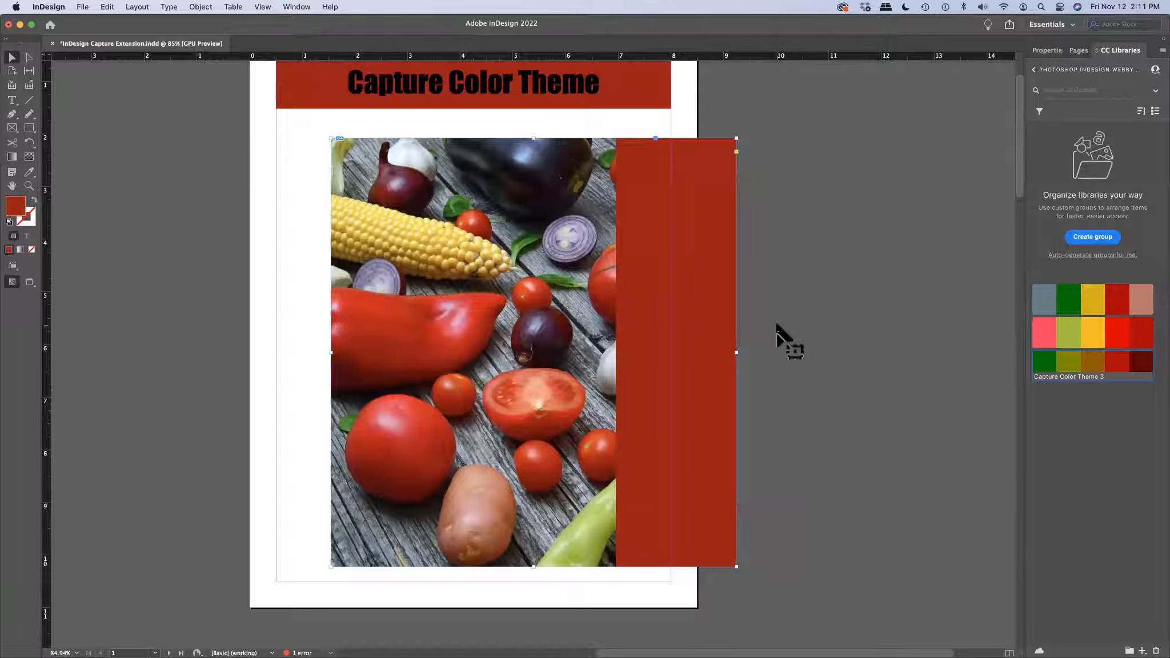
{"action": "scroll", "coordinate": [775, 332], "scroll_direction": "down", "scroll_amount": 5}
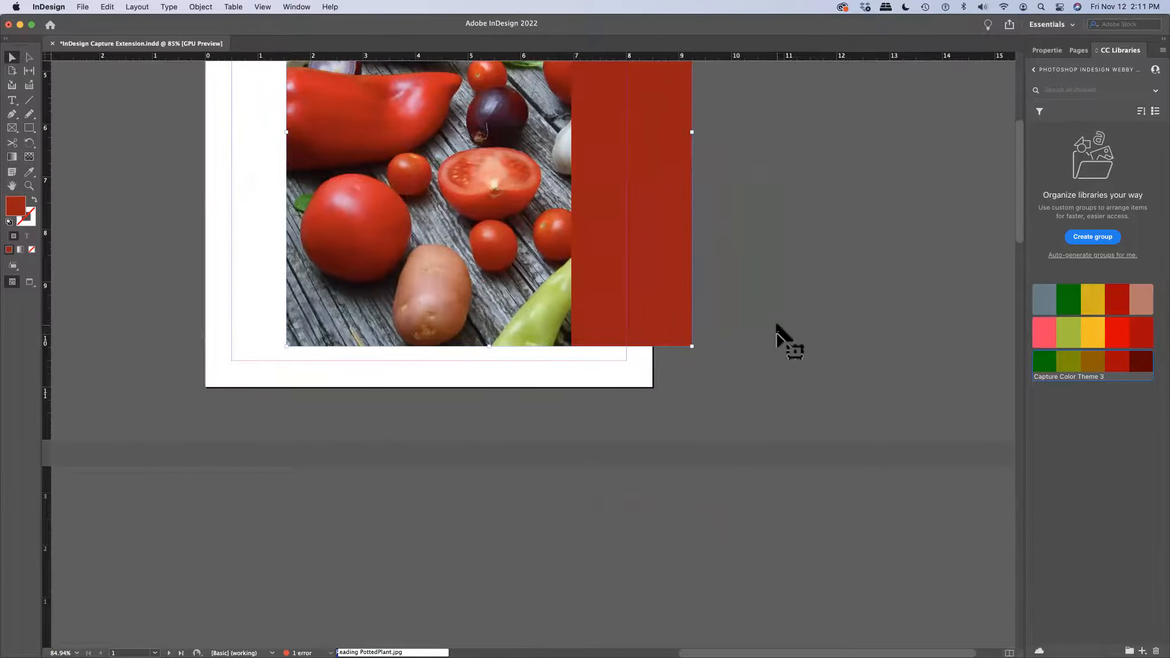
{"action": "scroll", "coordinate": [777, 332], "scroll_direction": "down", "scroll_amount": 10}
{"action": "scroll", "coordinate": [782, 326], "scroll_direction": "down", "scroll_amount": 4}
{"action": "scroll", "coordinate": [782, 325], "scroll_direction": "left", "scroll_amount": 2}
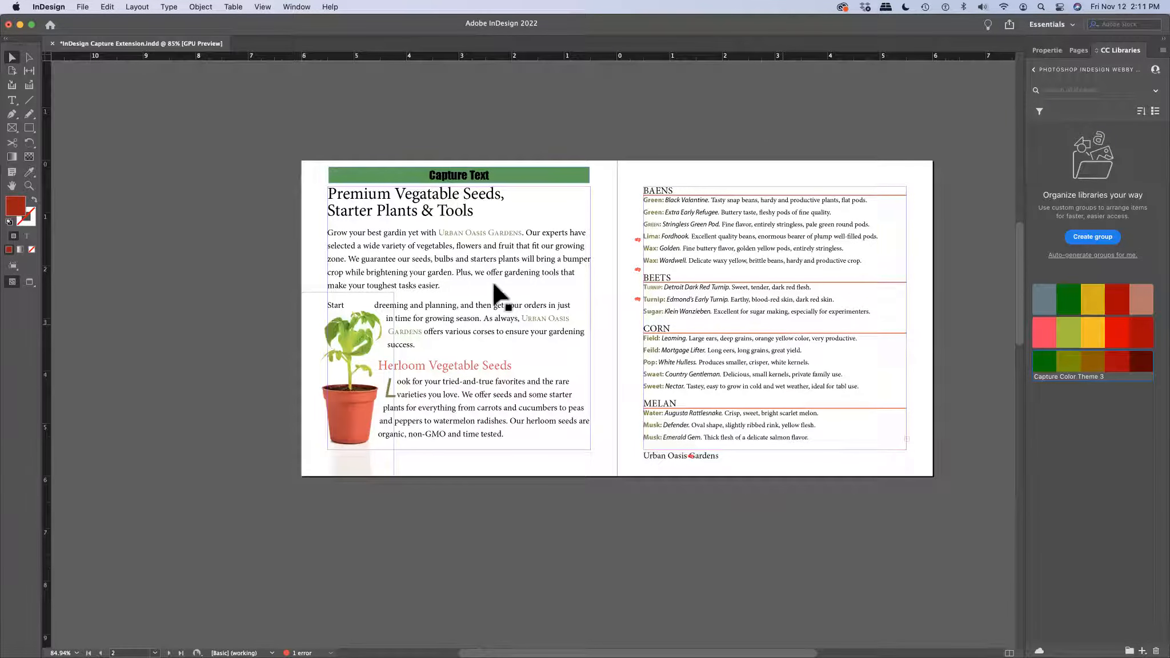
{"action": "scroll", "coordinate": [496, 284], "scroll_direction": "down", "scroll_amount": 2}
{"action": "scroll", "coordinate": [496, 284], "scroll_direction": "down", "scroll_amount": 2}
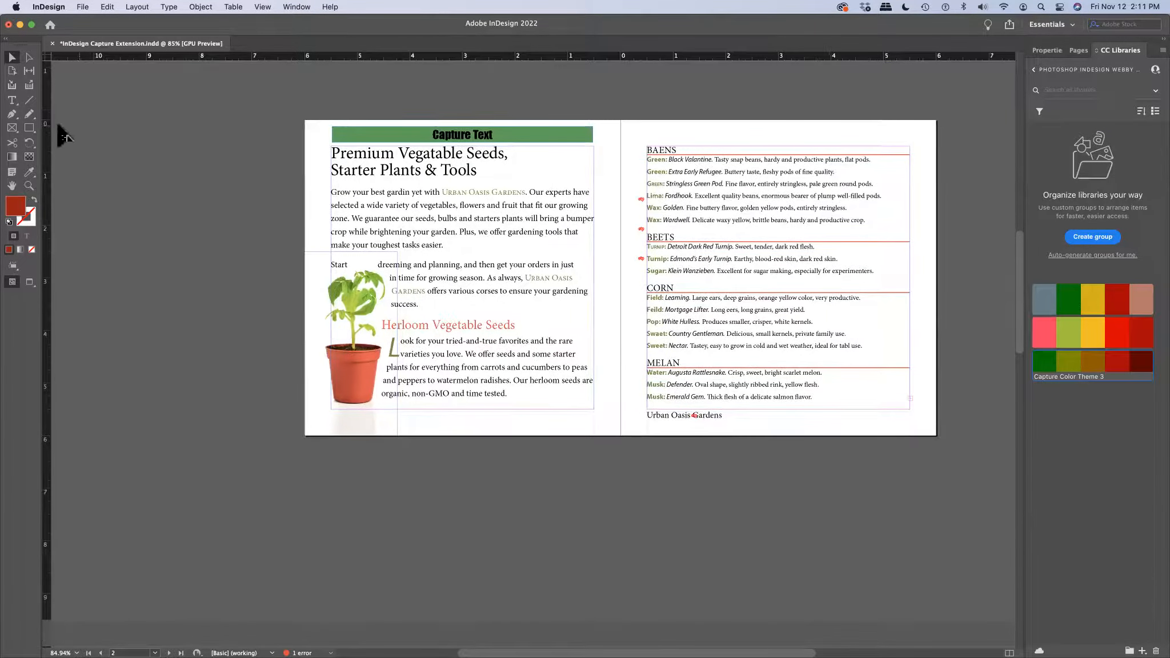
{"action": "left_click", "coordinate": [13, 101]}
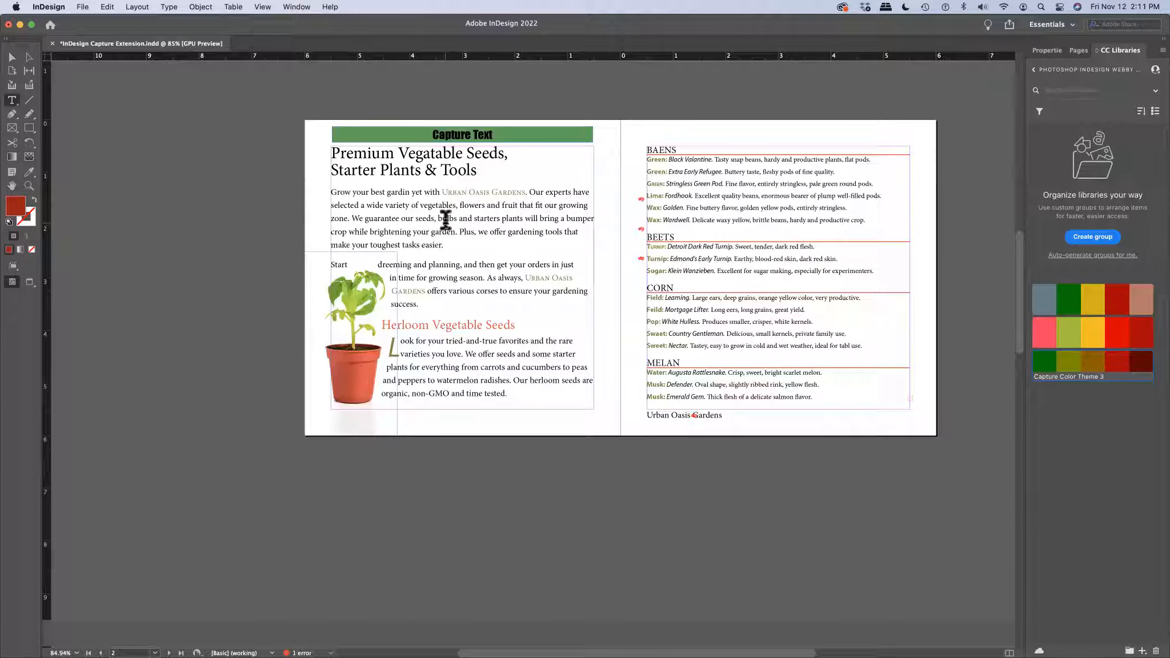
{"action": "left_click", "coordinate": [447, 219]}
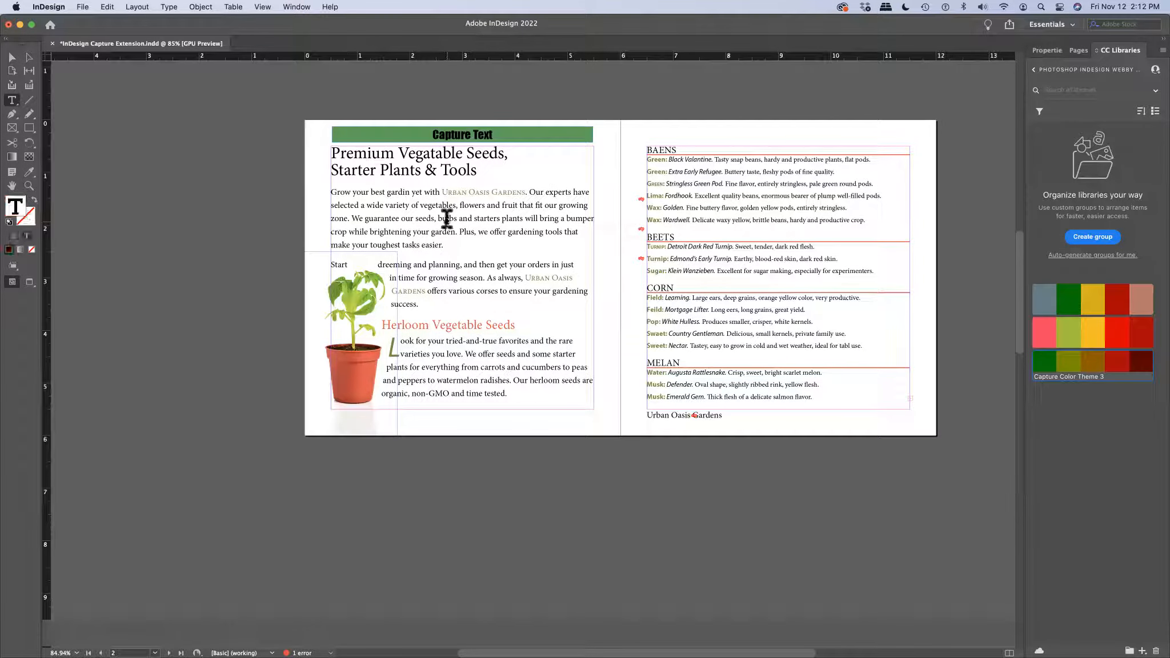
{"action": "left_click_drag", "start_coordinate": [334, 152], "coordinate": [445, 163]}
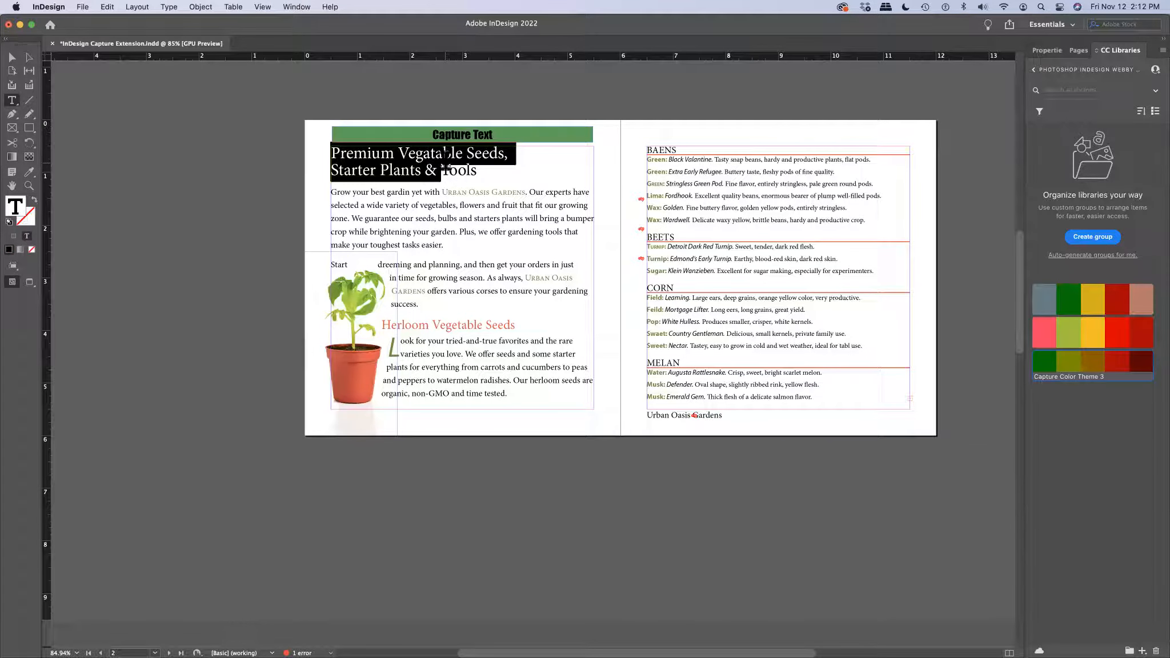
{"action": "right_click", "coordinate": [445, 166]}
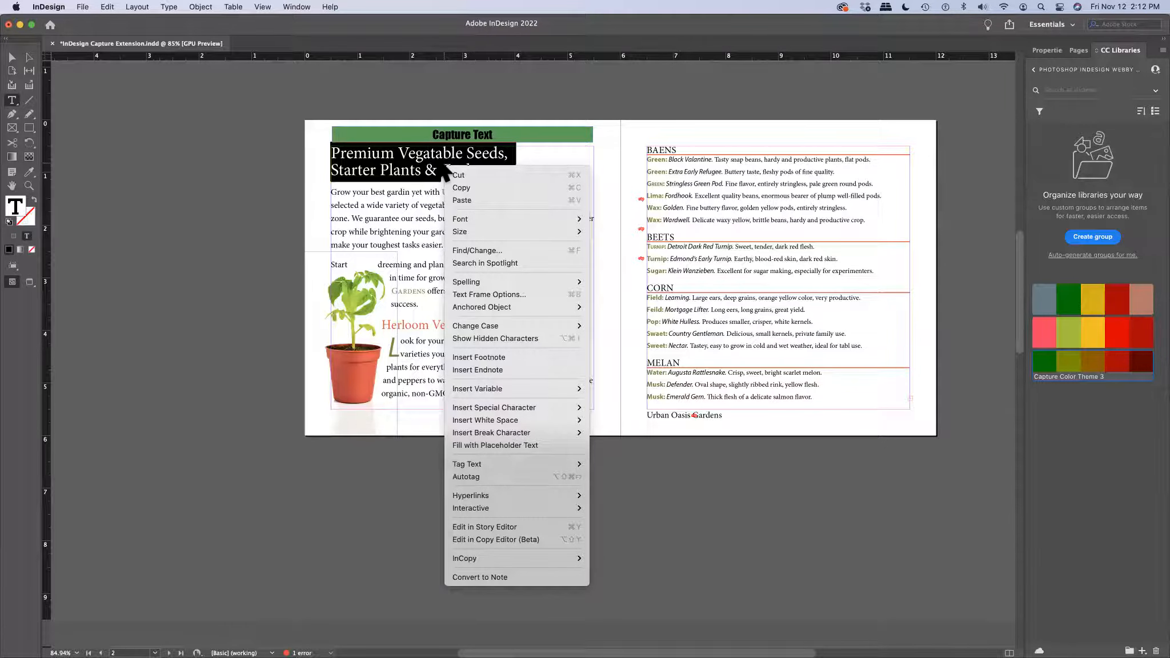
{"action": "mouse_move", "coordinate": [521, 460]}
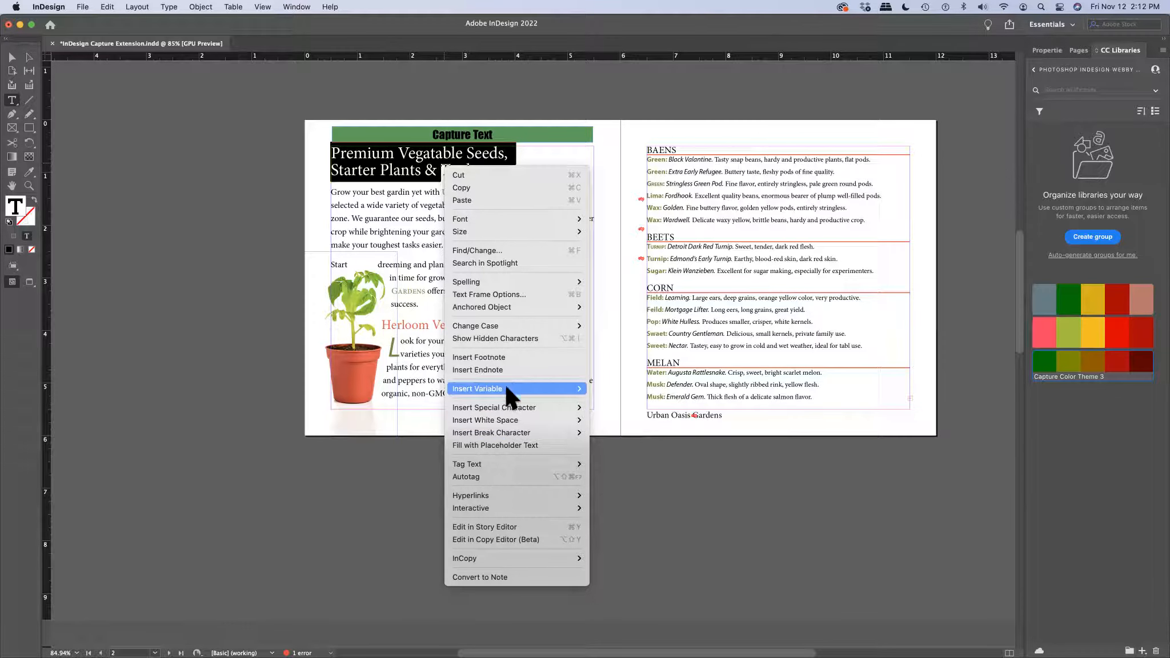
{"action": "mouse_move", "coordinate": [508, 394]}
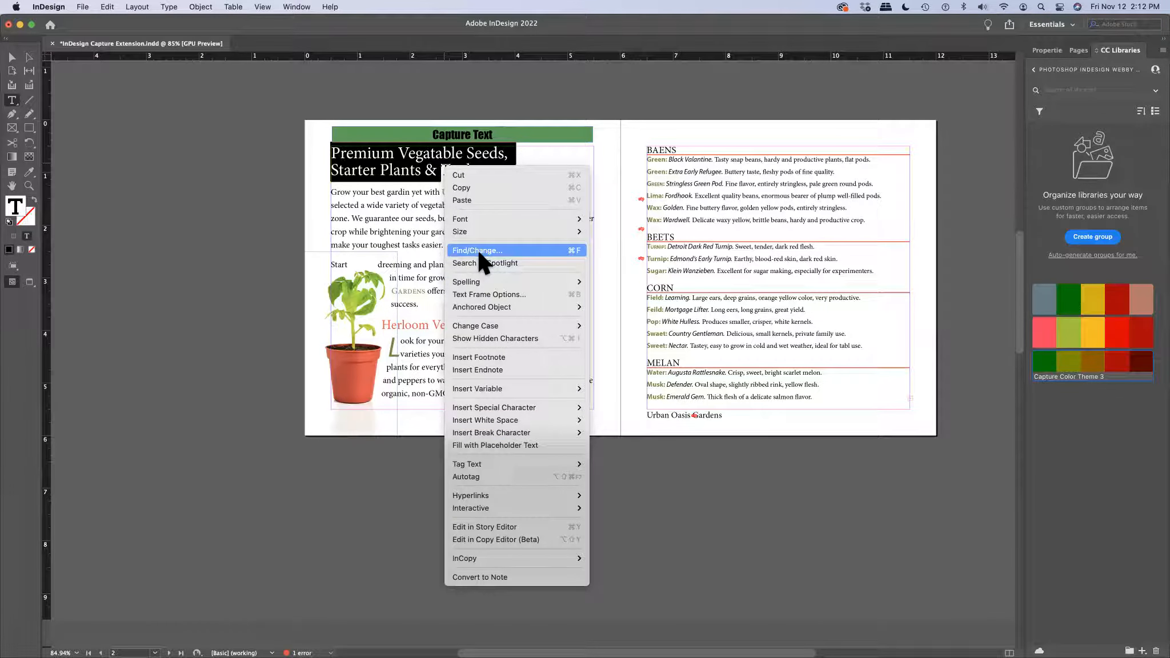
Switch from text editing to selecting the whole body text frame on page 2, viewed at 100%.
{"action": "left_click", "coordinate": [12, 55]}
{"action": "left_click", "coordinate": [12, 55]}
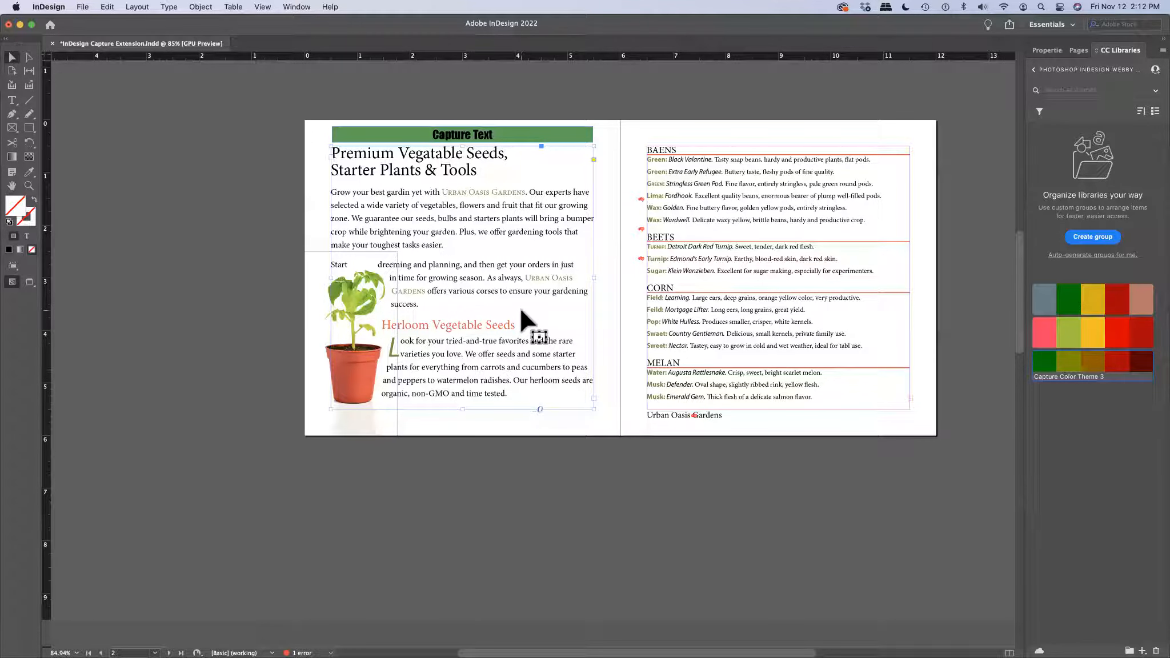
{"action": "key", "text": "super+equal"}
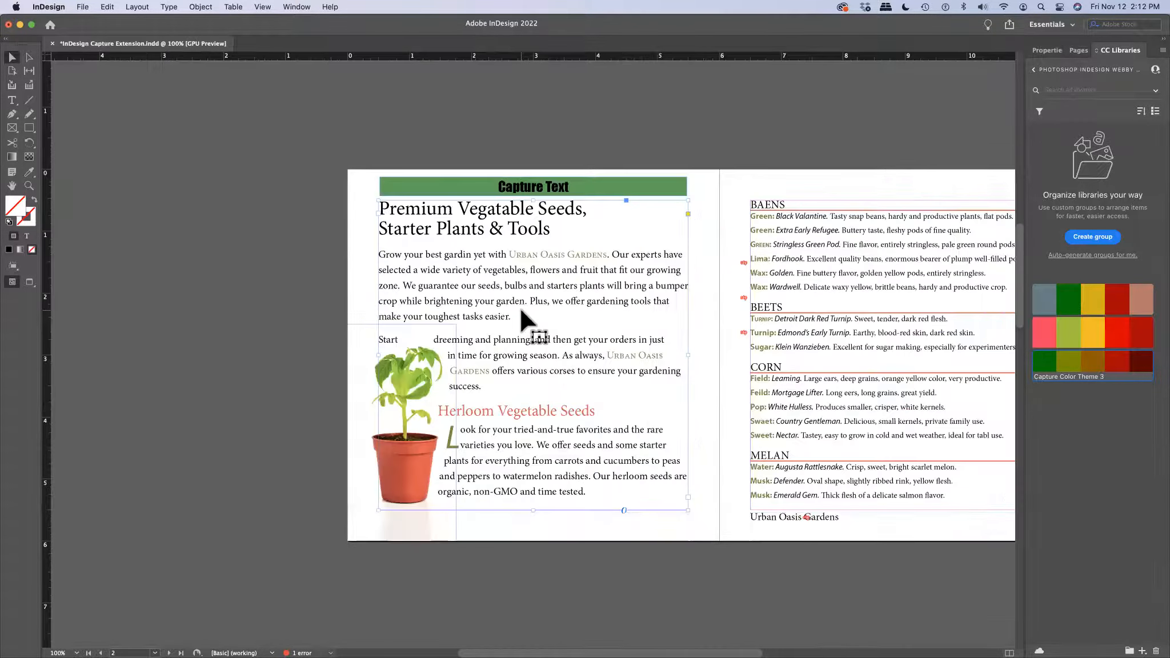
Extract type from the selected body text frame and find fonts similar to the "Herloom Vegetable Seeds" heading.
{"action": "key", "text": "super+equal"}
{"action": "key", "text": "super+equal"}
{"action": "key", "text": "super+equal"}
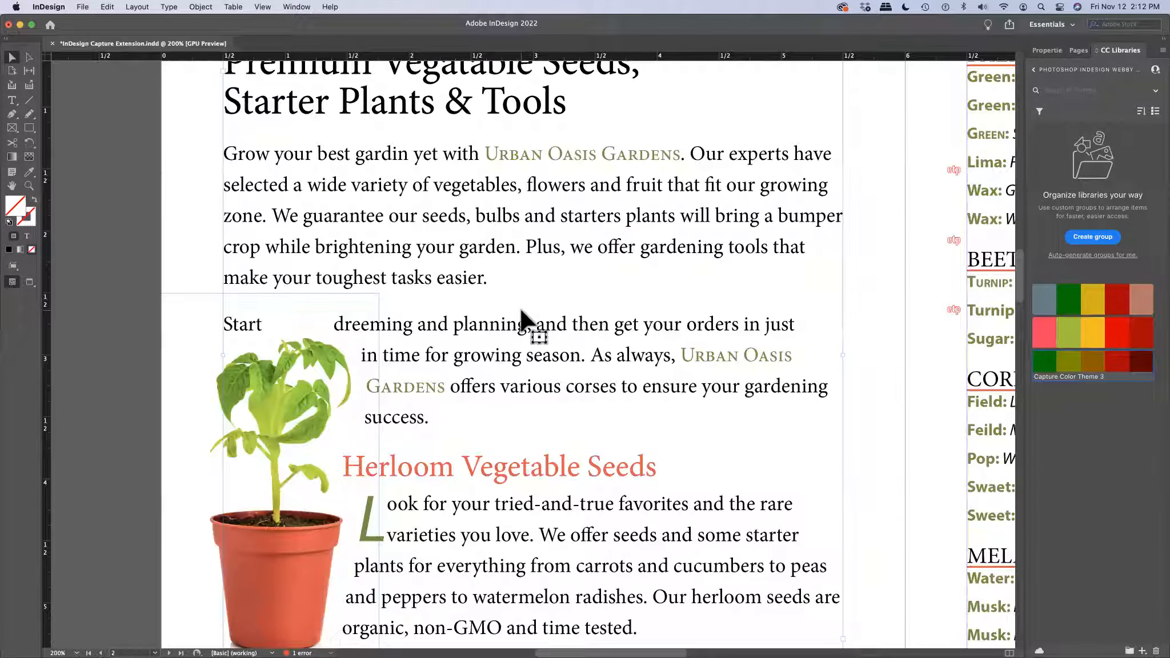
{"action": "right_click", "coordinate": [520, 309]}
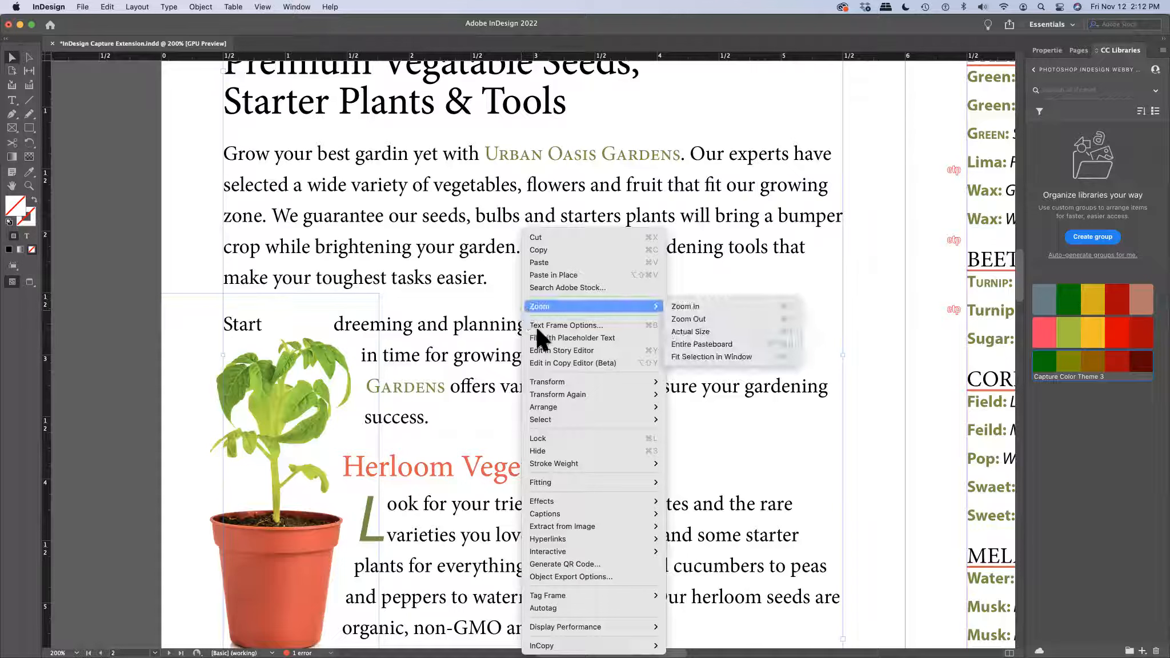
{"action": "mouse_move", "coordinate": [613, 528]}
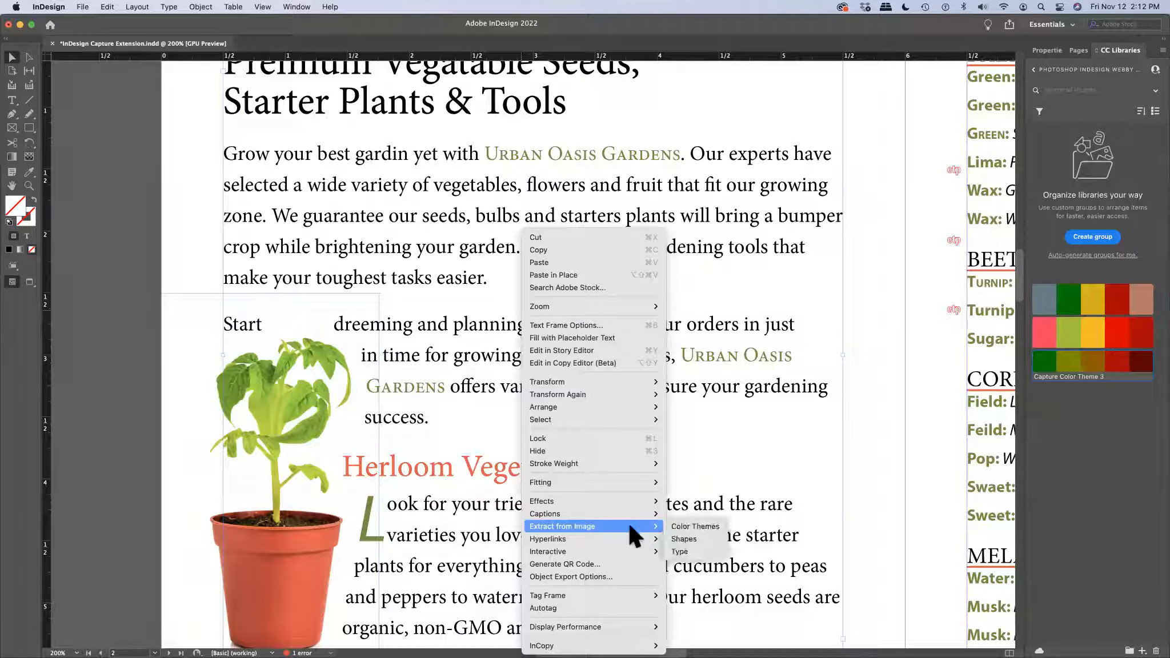
{"action": "left_click", "coordinate": [707, 557]}
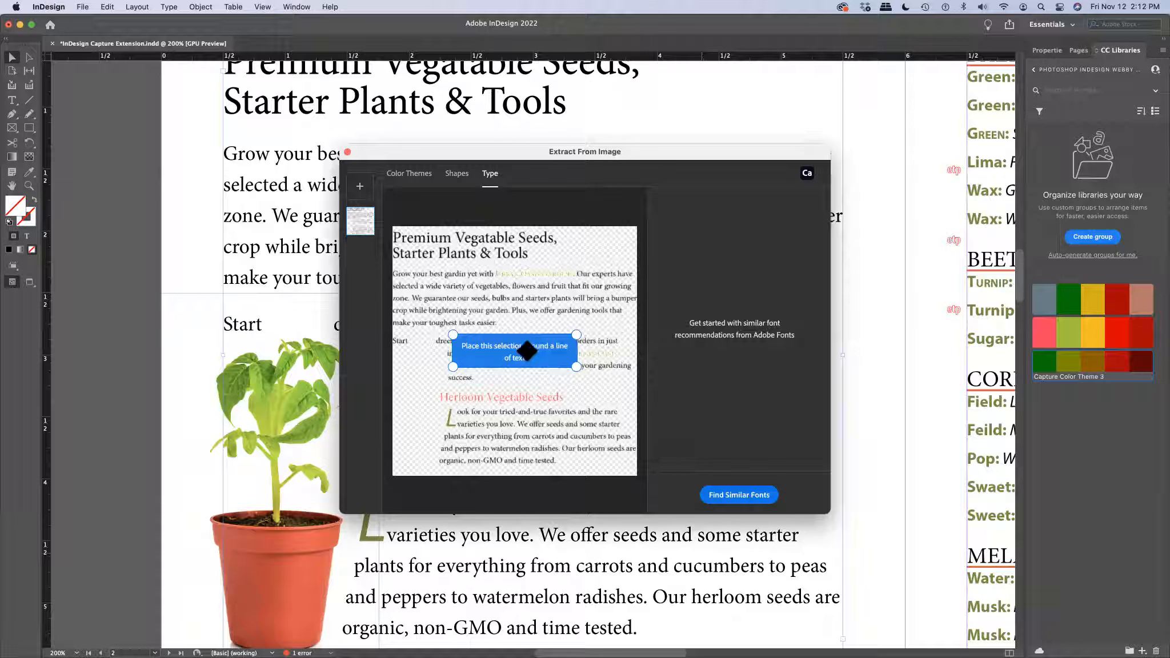
{"action": "left_click_drag", "start_coordinate": [496, 375], "coordinate": [571, 404]}
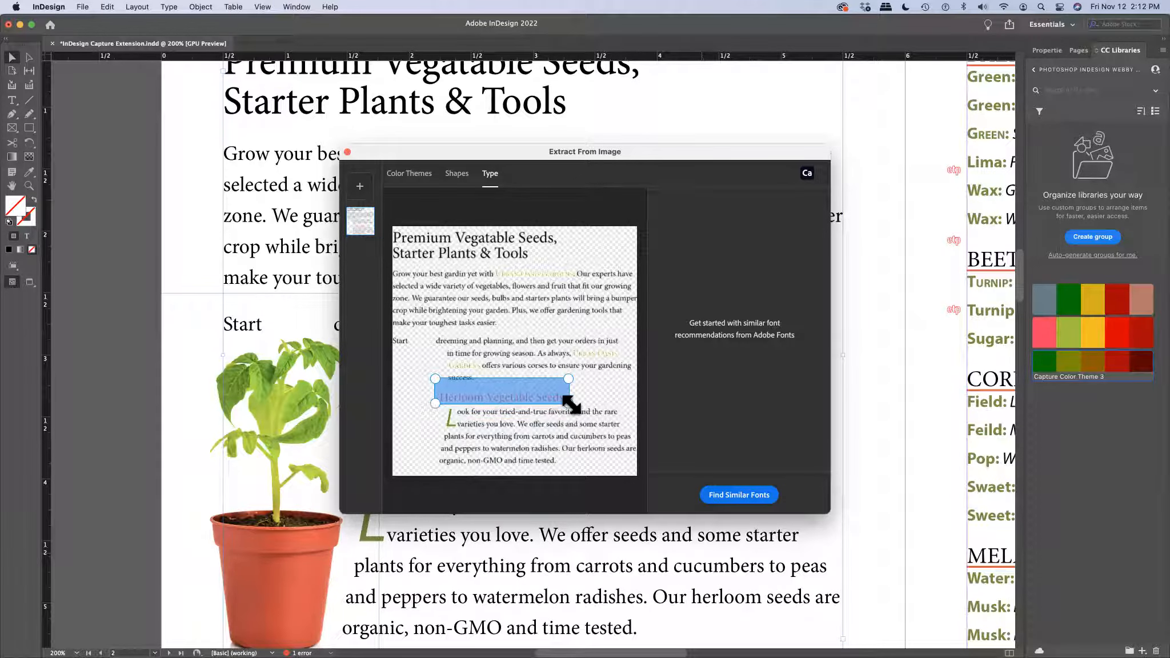
{"action": "left_click", "coordinate": [760, 501]}
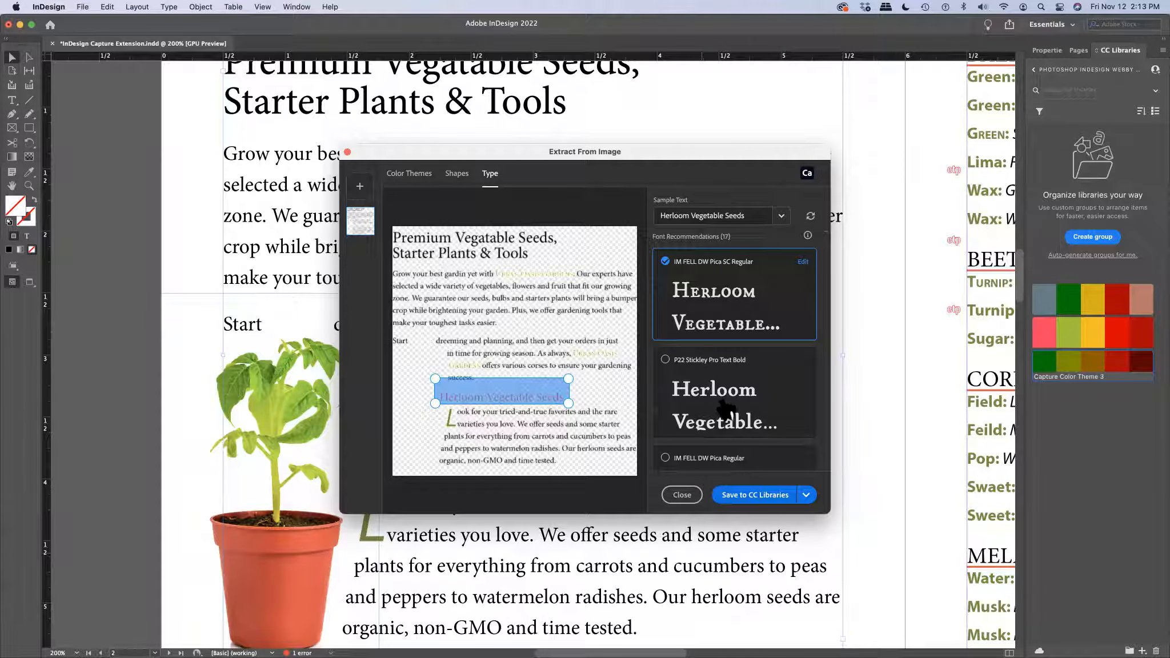
Choose Adobe Jenson Pro Semibold Caption from the font recommendations and save it to CC Libraries as a character style.
{"action": "scroll", "coordinate": [728, 408], "scroll_direction": "down", "scroll_amount": 3}
{"action": "scroll", "coordinate": [728, 408], "scroll_direction": "down", "scroll_amount": 5}
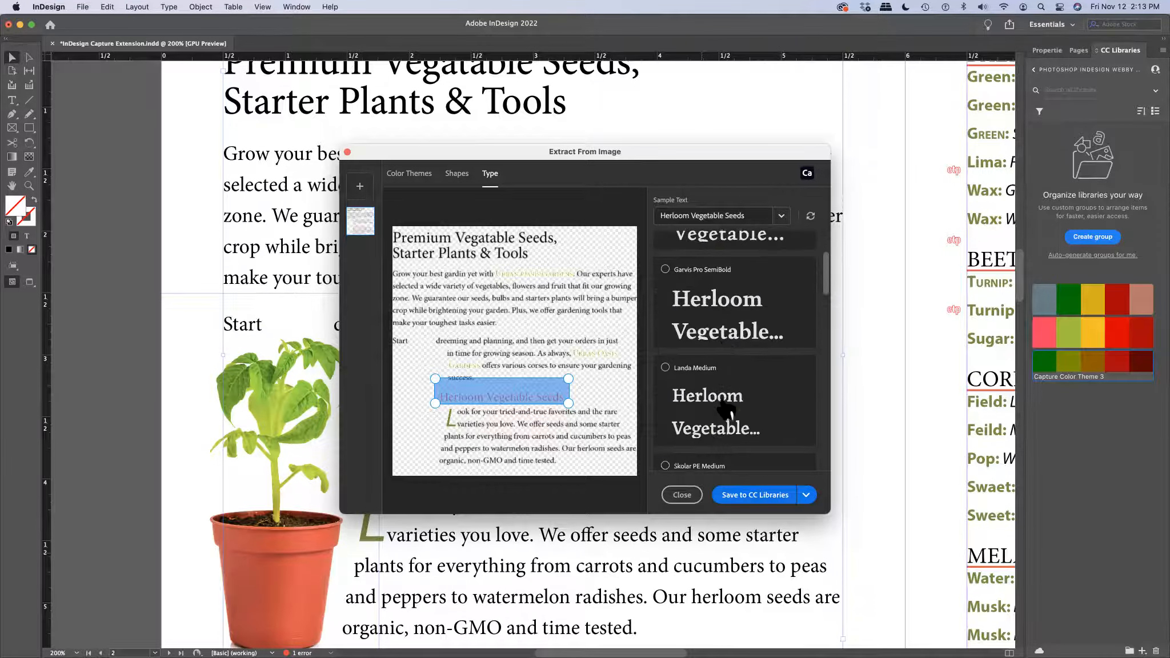
{"action": "scroll", "coordinate": [724, 409], "scroll_direction": "down", "scroll_amount": 3}
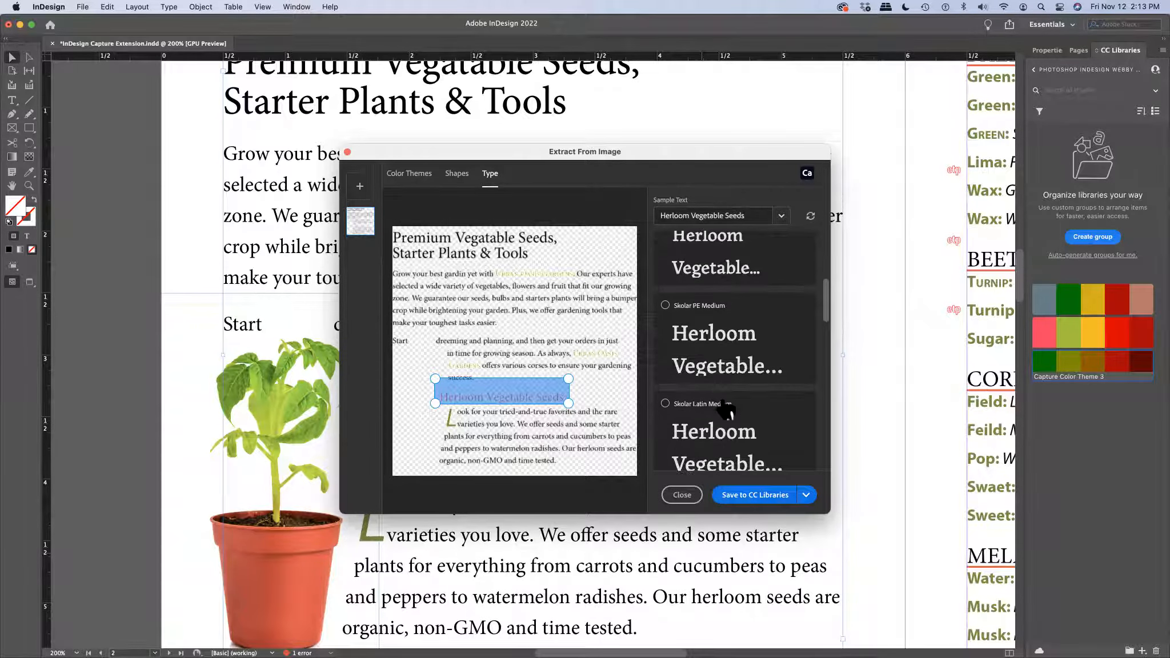
{"action": "left_click", "coordinate": [665, 305]}
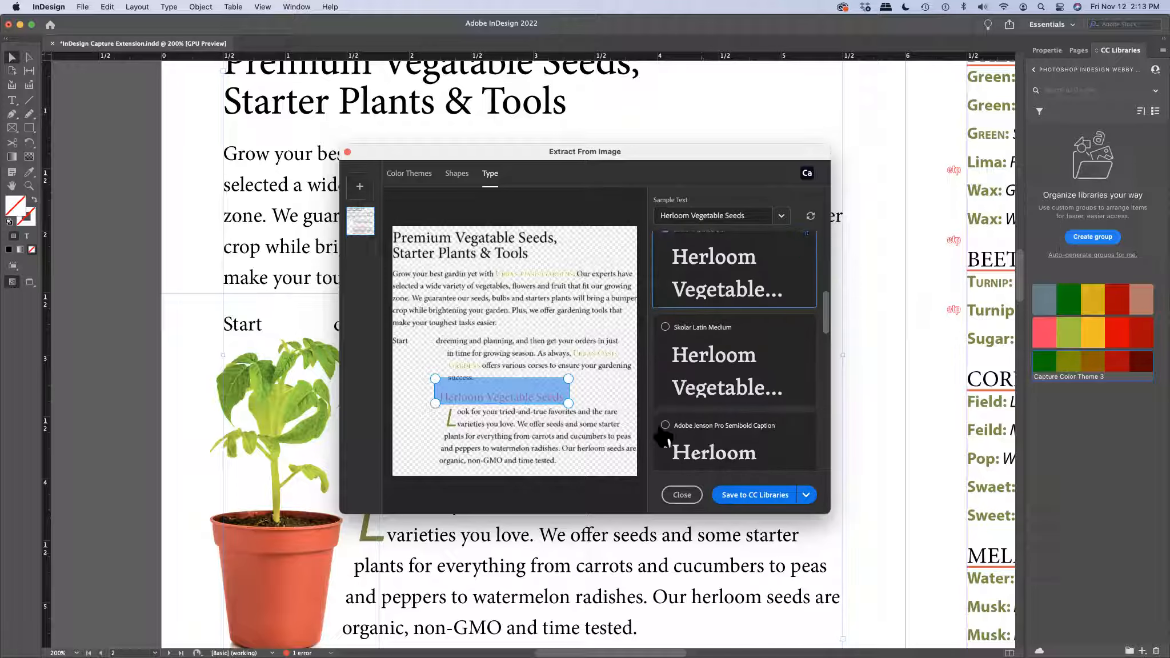
{"action": "left_click", "coordinate": [665, 425]}
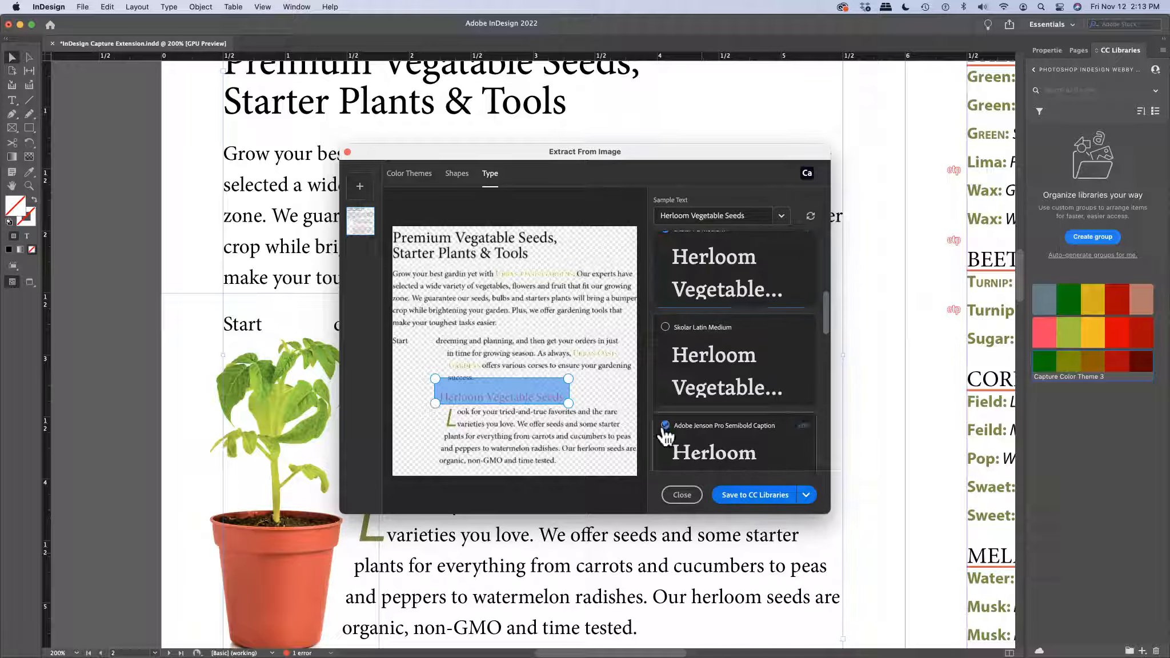
{"action": "left_click", "coordinate": [758, 497]}
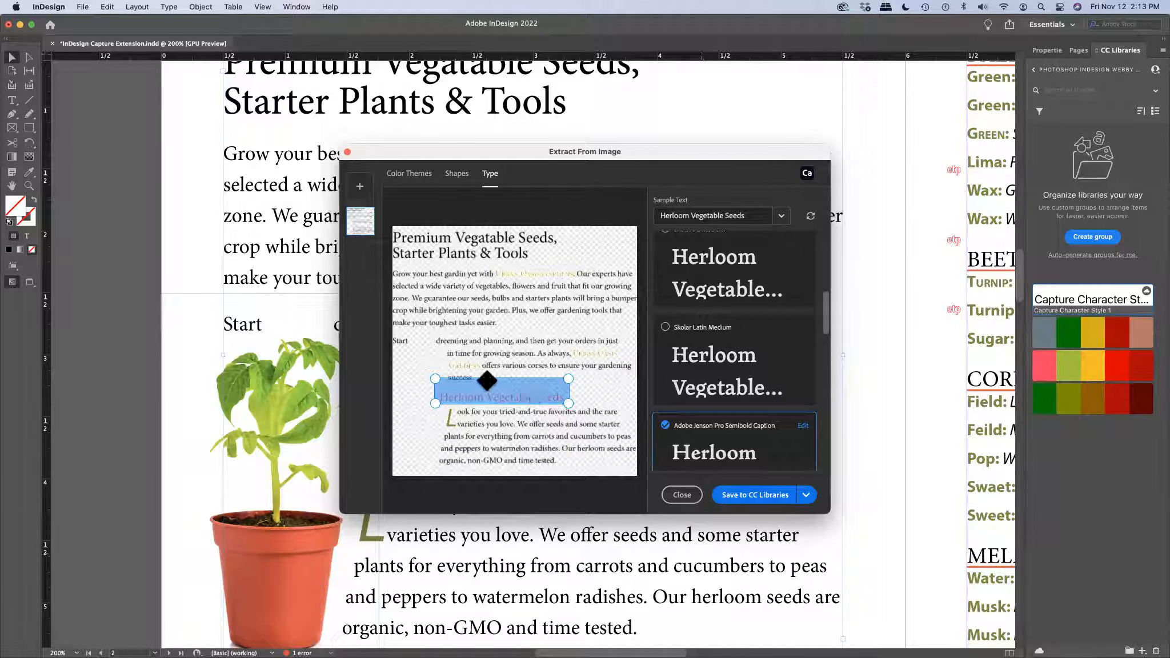
Refresh the font recommendations for the "dreeming and planning" body lines, and move the selection box onto the first body paragraph.
{"action": "left_click_drag", "start_coordinate": [488, 384], "coordinate": [500, 338]}
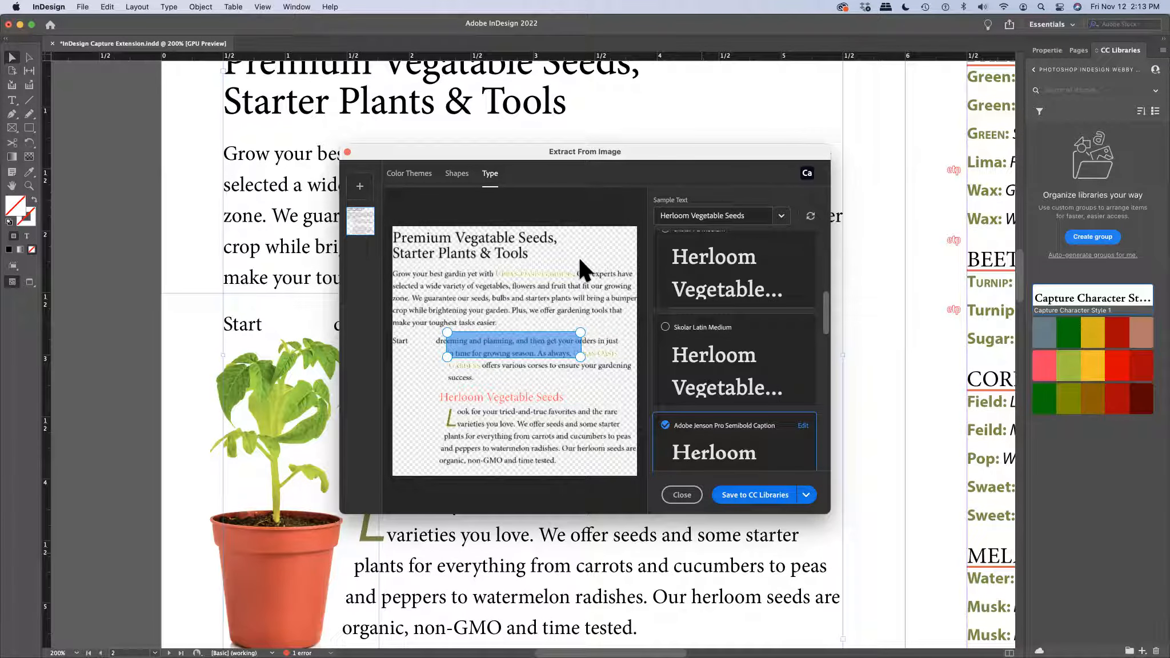
{"action": "left_click", "coordinate": [811, 217]}
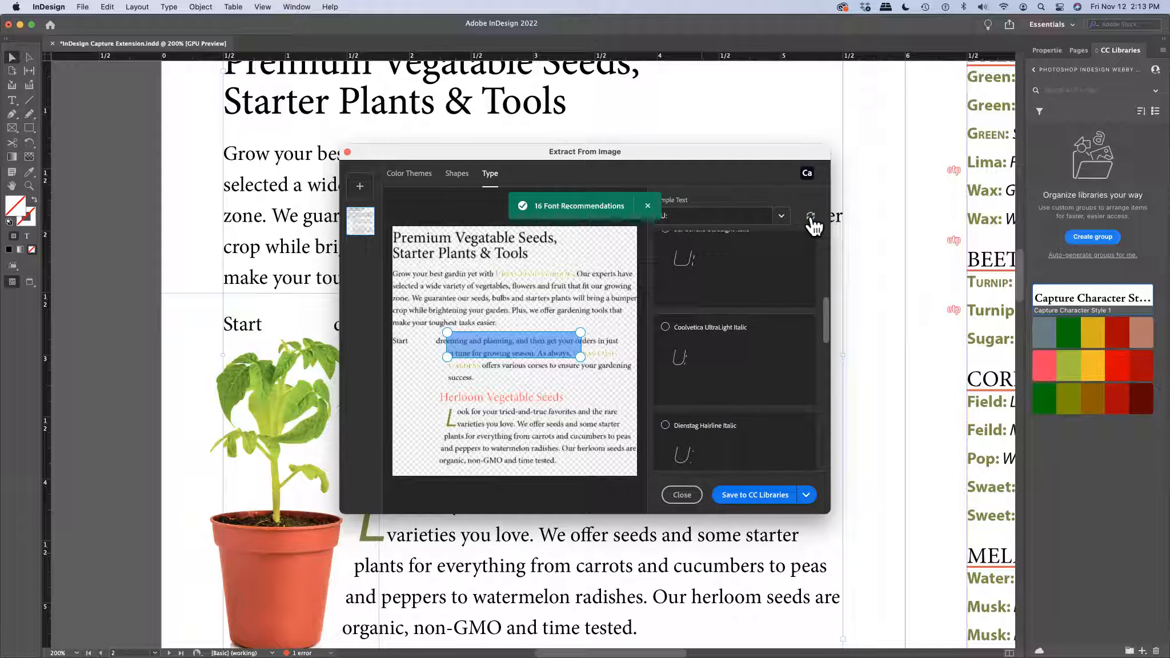
{"action": "left_click_drag", "start_coordinate": [547, 337], "coordinate": [541, 331]}
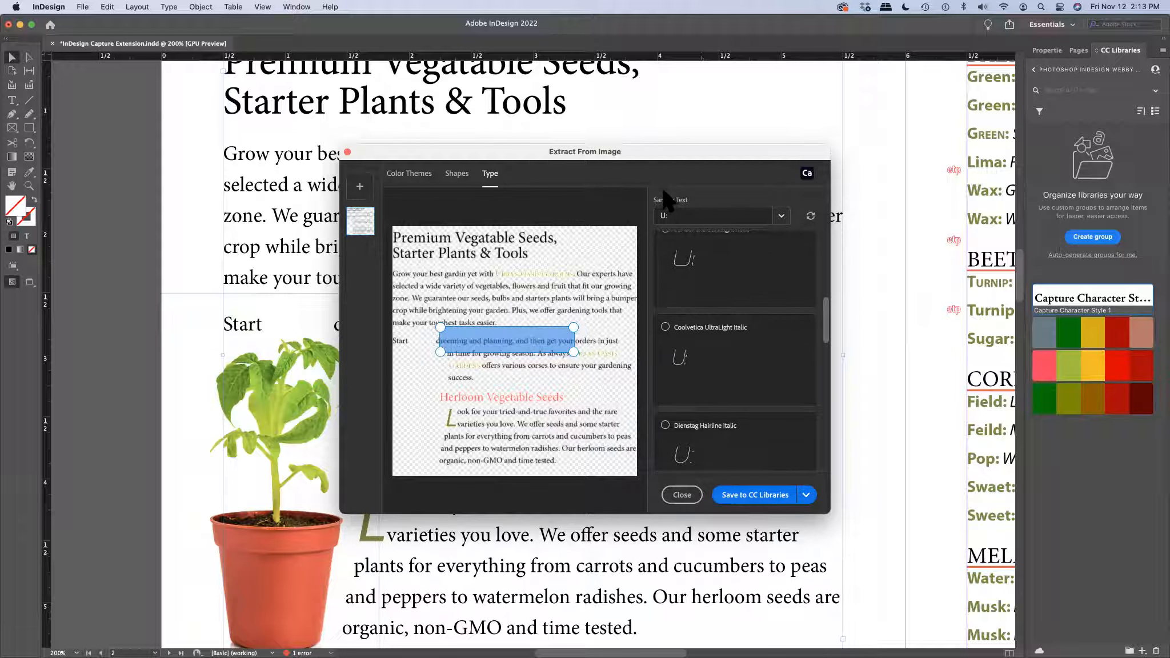
{"action": "left_click_drag", "start_coordinate": [554, 336], "coordinate": [524, 294]}
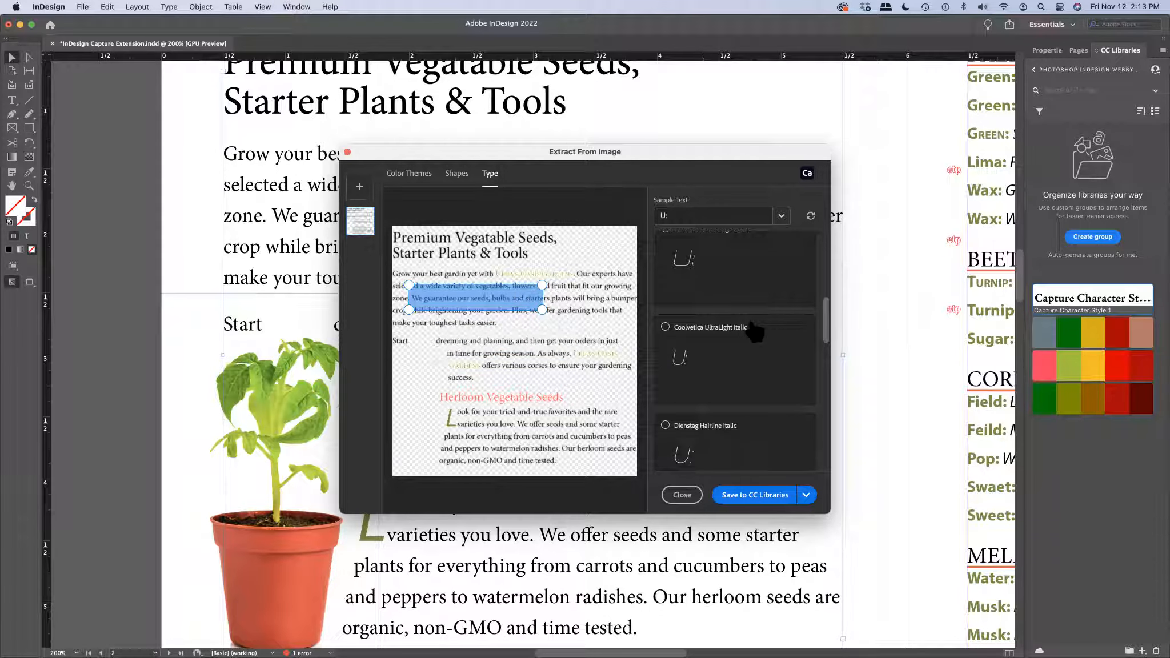
{"action": "scroll", "coordinate": [758, 354], "scroll_direction": "down", "scroll_amount": 3}
{"action": "scroll", "coordinate": [757, 352], "scroll_direction": "down", "scroll_amount": 10}
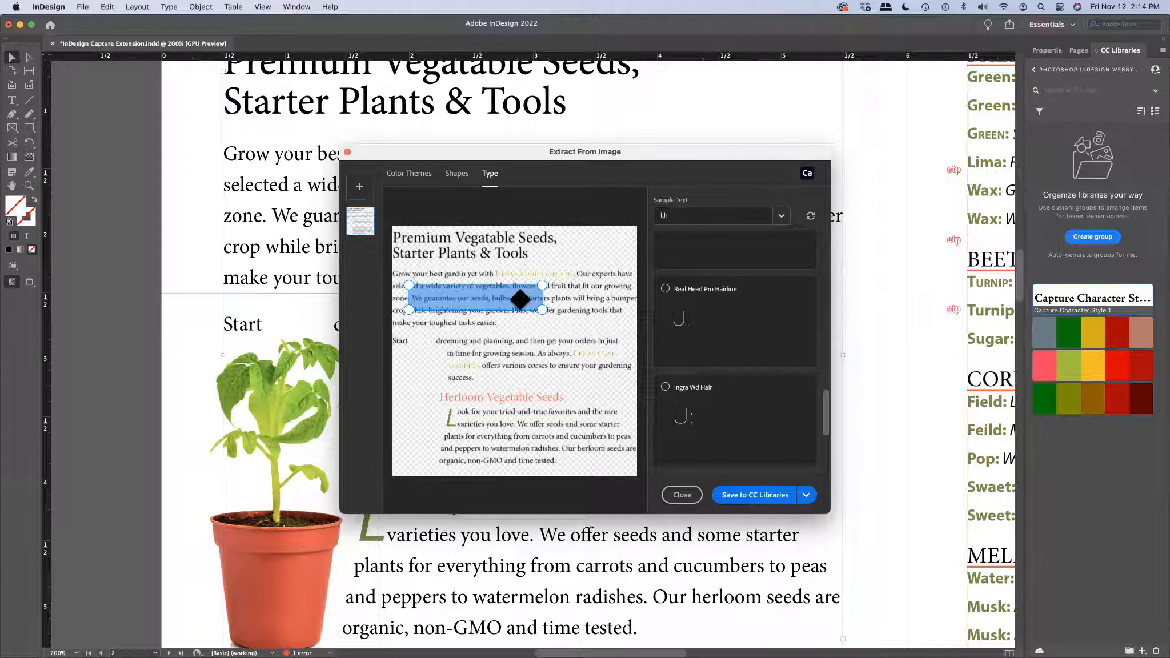
Replace the sample text with a short custom phrase to preview it in the recommended fonts.
{"action": "left_click_drag", "start_coordinate": [689, 216], "coordinate": [621, 206]}
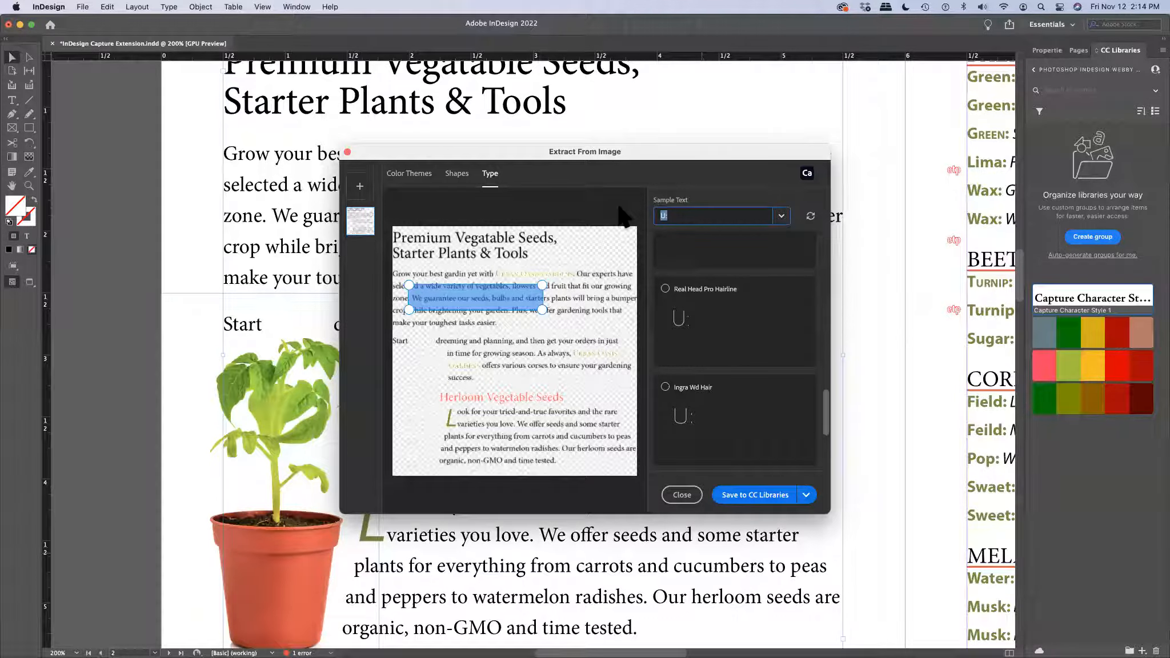
{"action": "type", "text": "karl he"}
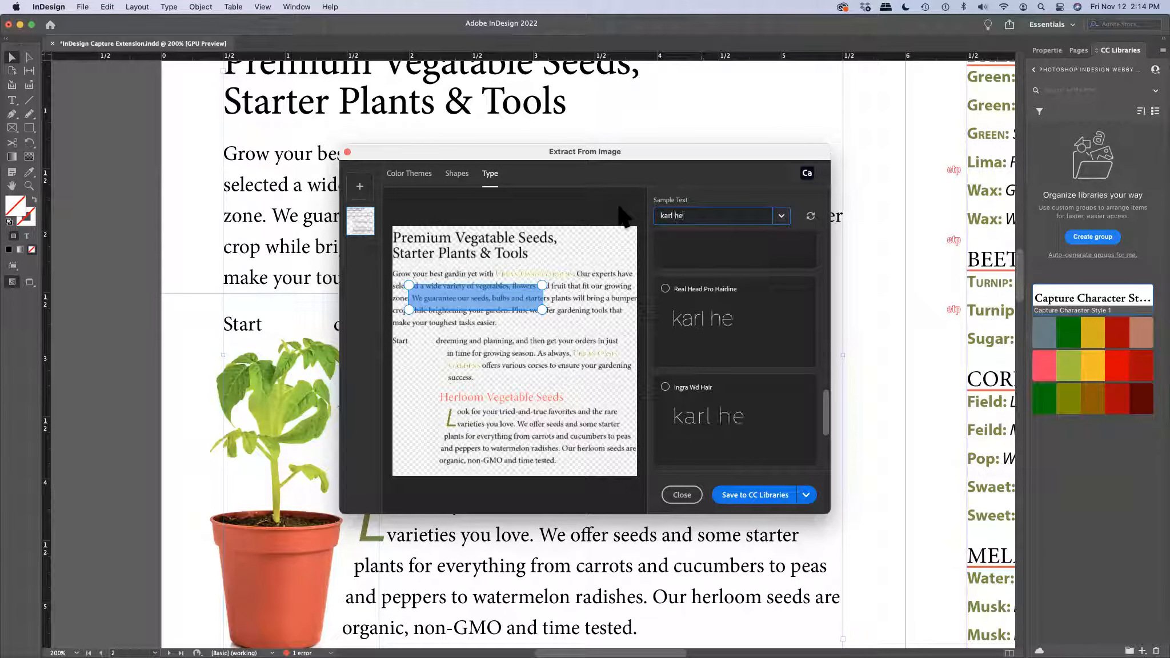
{"action": "type", "text": "re"}
{"action": "scroll", "coordinate": [736, 352], "scroll_direction": "down", "scroll_amount": 3}
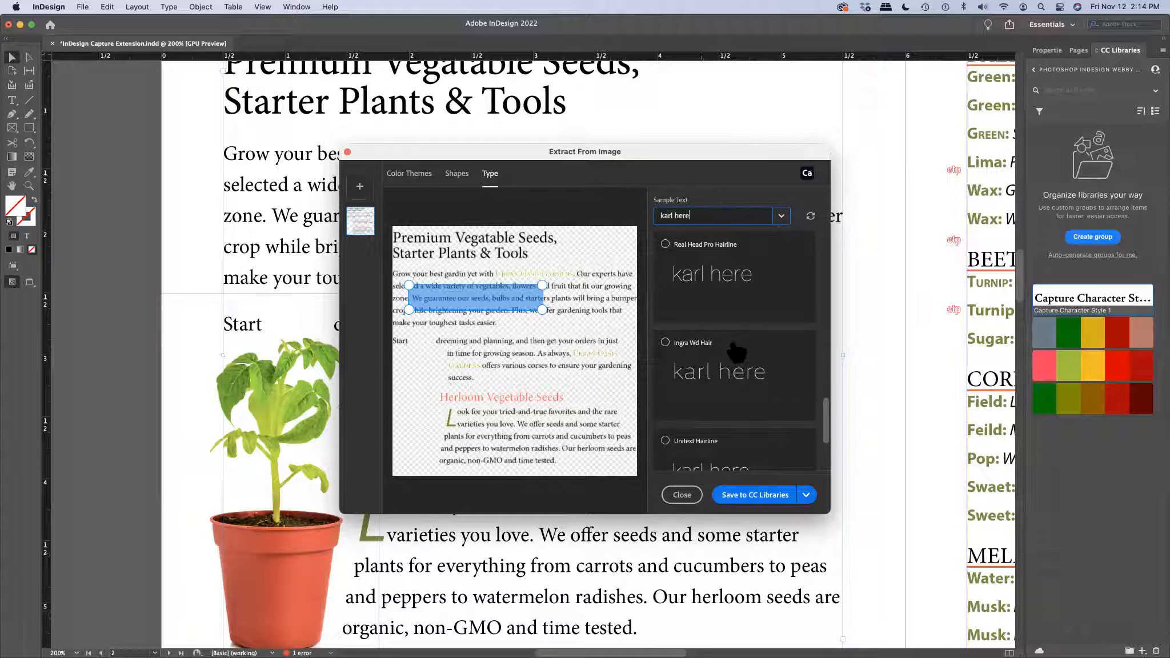
Refresh the font match on the "Starter Plants & Tools" line, save a character style to CC Libraries and close the dialog.
{"action": "left_click_drag", "start_coordinate": [540, 309], "coordinate": [495, 255]}
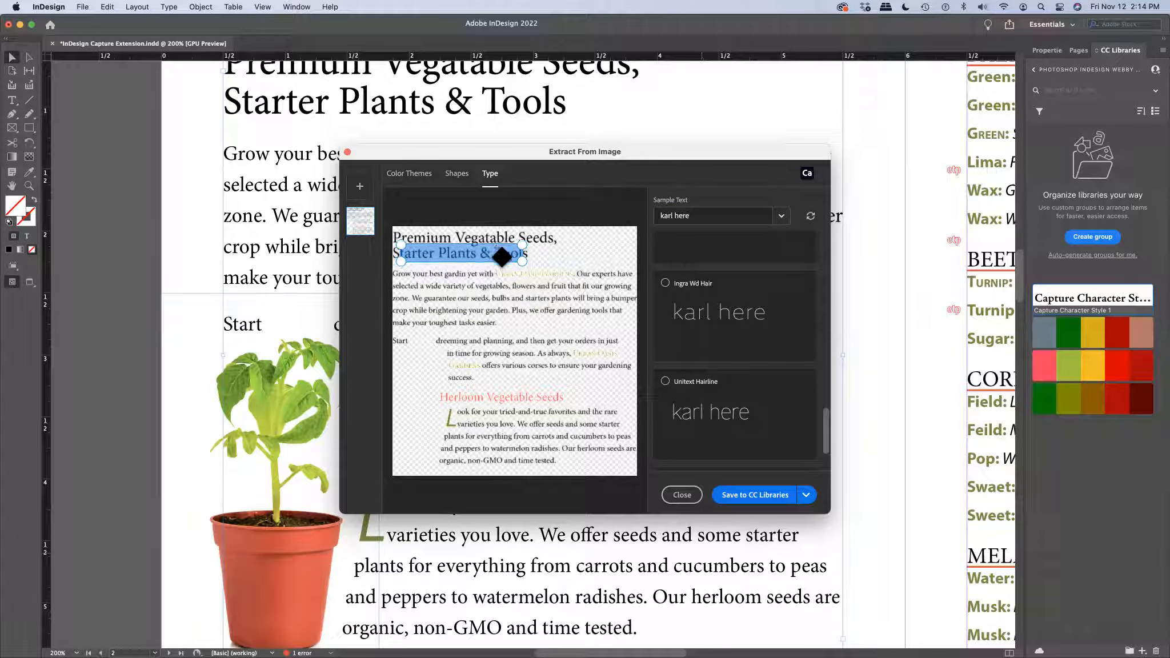
{"action": "left_click", "coordinate": [811, 215]}
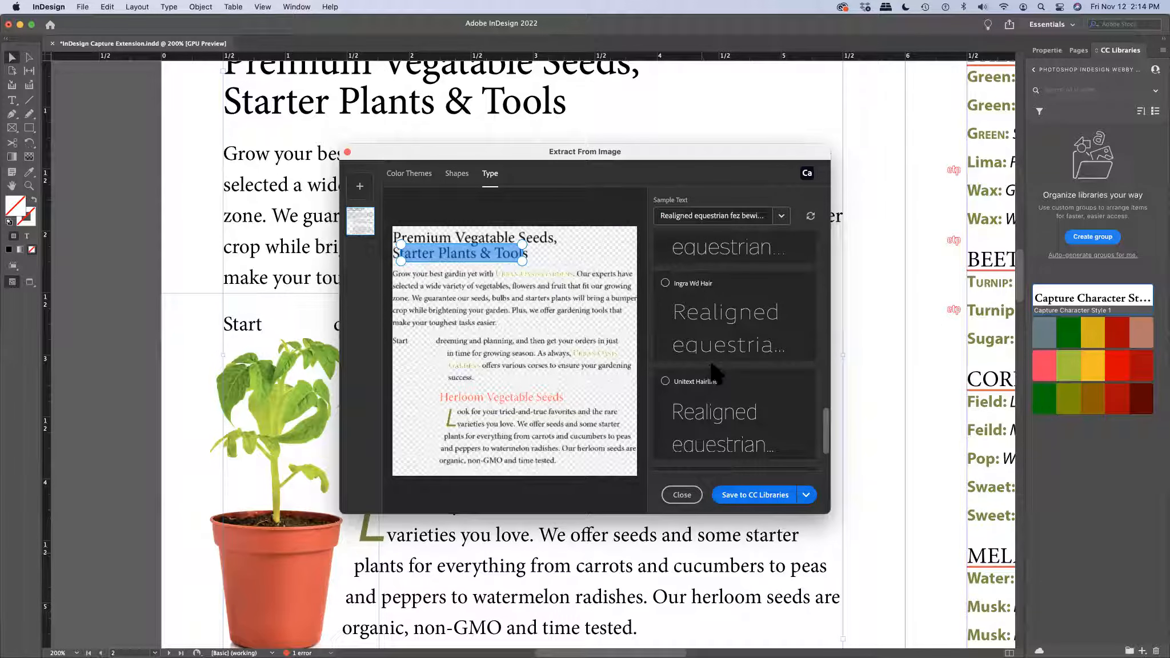
{"action": "scroll", "coordinate": [714, 373], "scroll_direction": "down", "scroll_amount": 2}
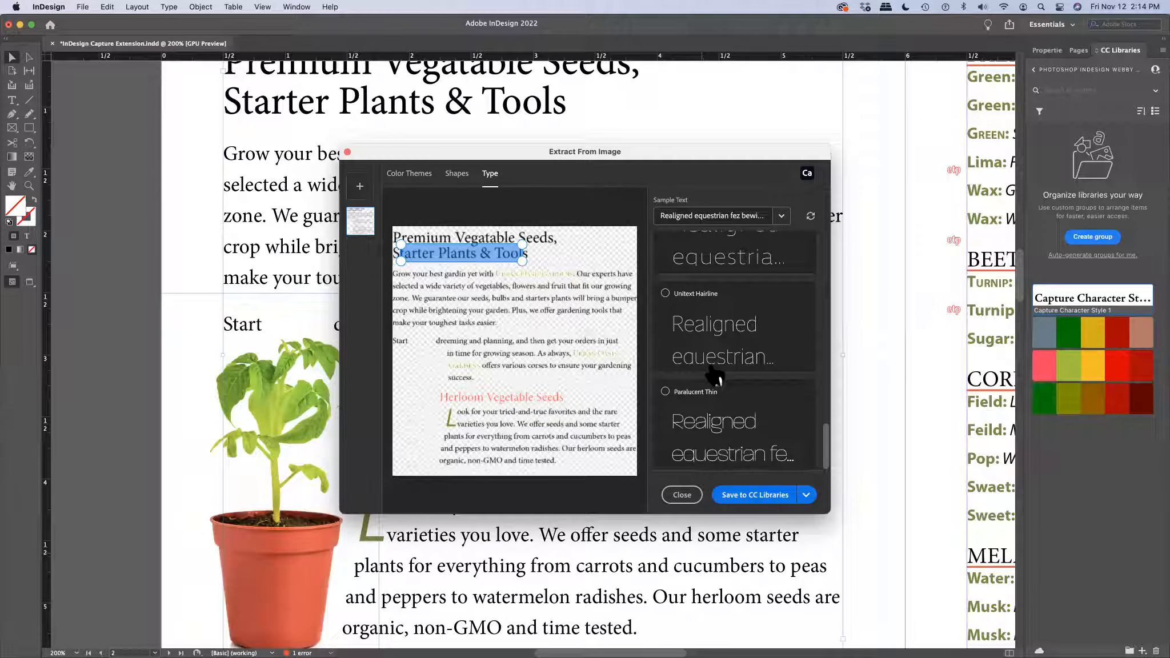
{"action": "left_click", "coordinate": [760, 494]}
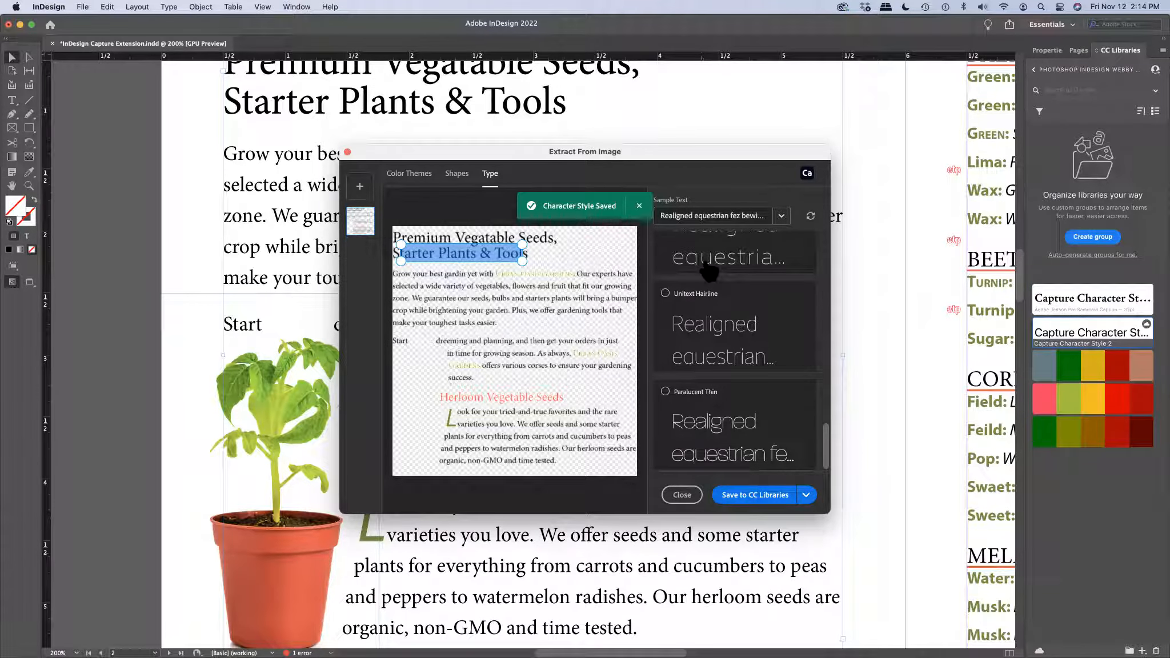
{"action": "left_click", "coordinate": [682, 494]}
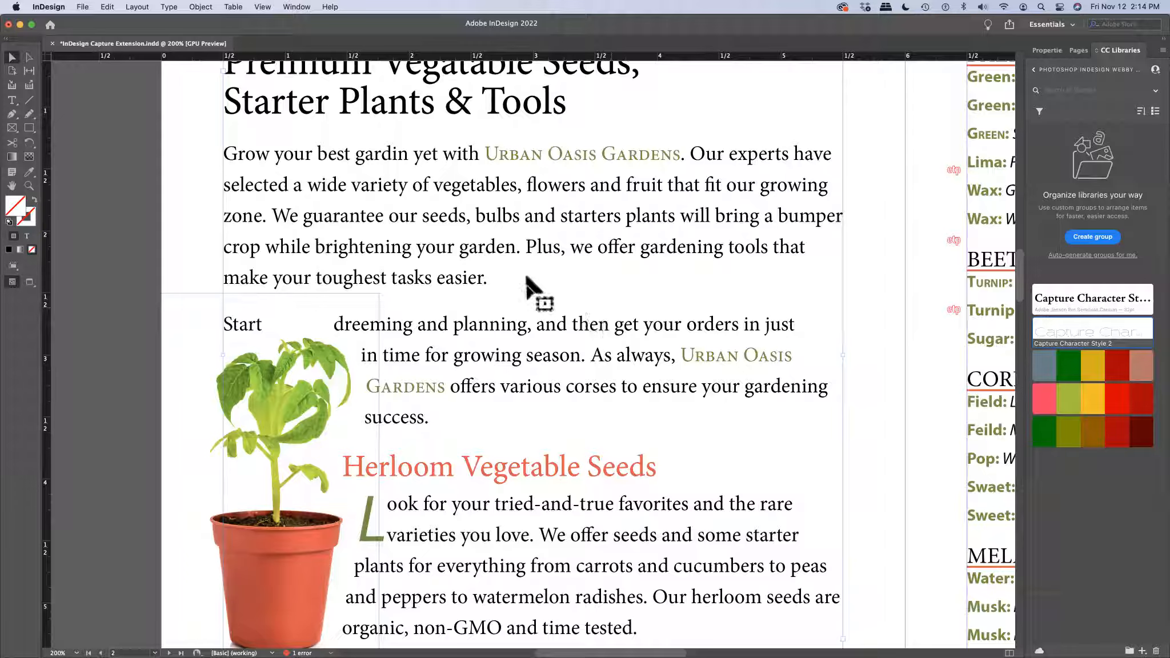
Extract type from the "Capture Color Theme" title frame on page 1 and find similar fonts for it.
{"action": "scroll", "coordinate": [469, 286], "scroll_direction": "up", "scroll_amount": 12}
{"action": "scroll", "coordinate": [494, 368], "scroll_direction": "right", "scroll_amount": 3}
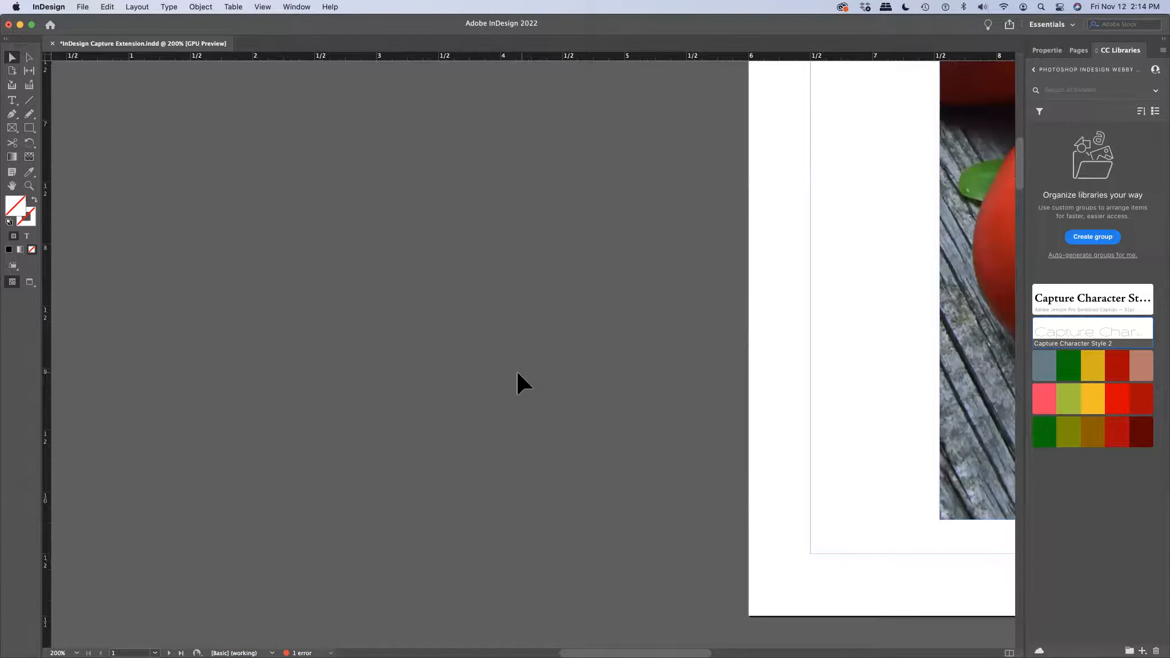
{"action": "key", "text": "super+0"}
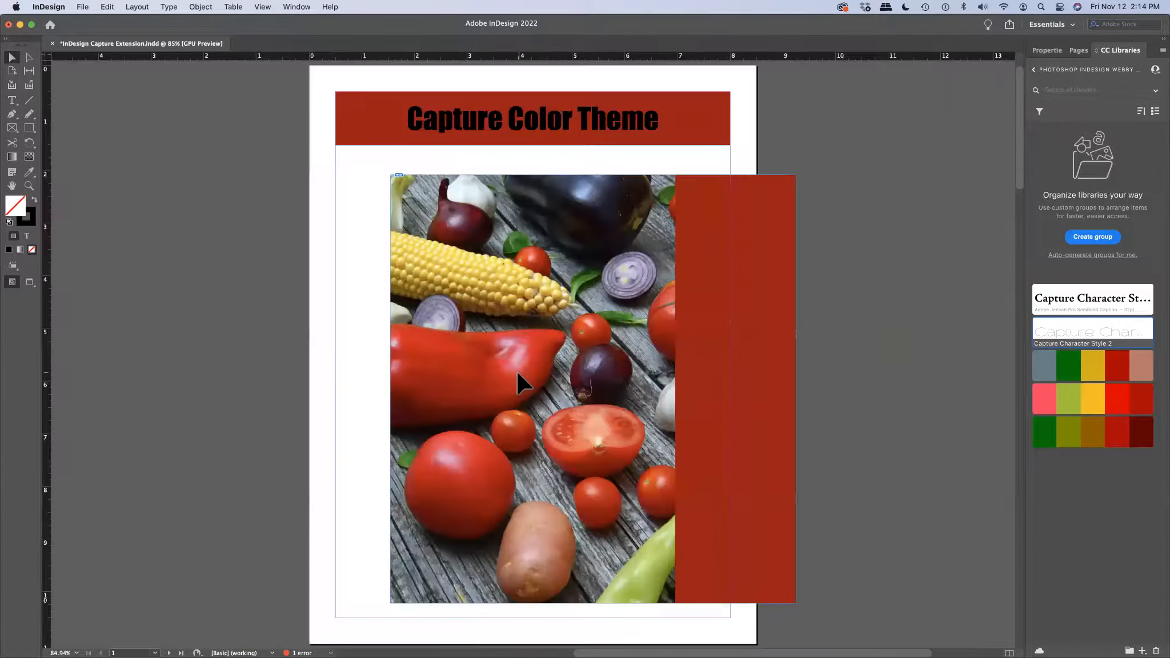
{"action": "left_click", "coordinate": [578, 122]}
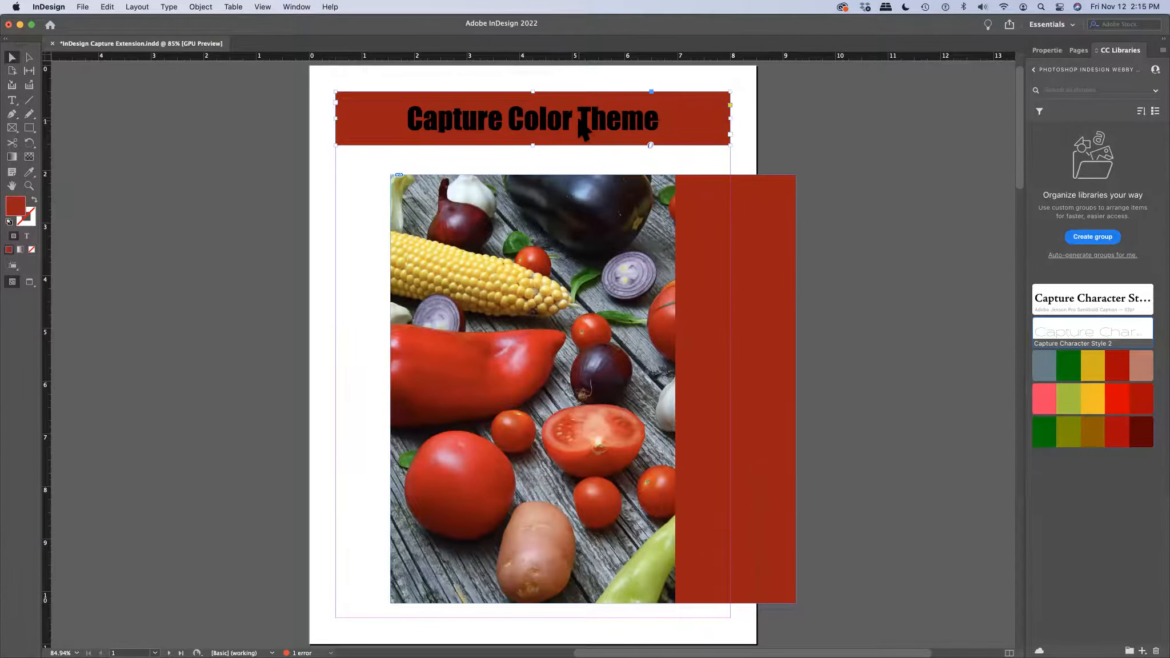
{"action": "right_click", "coordinate": [580, 128]}
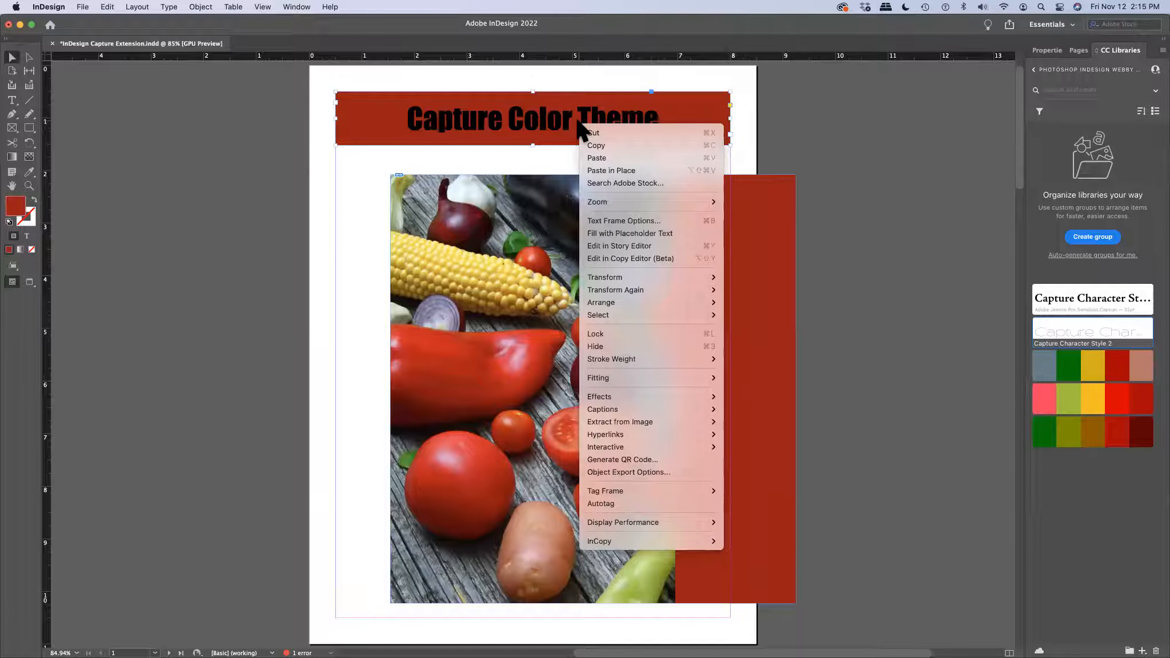
{"action": "mouse_move", "coordinate": [689, 421]}
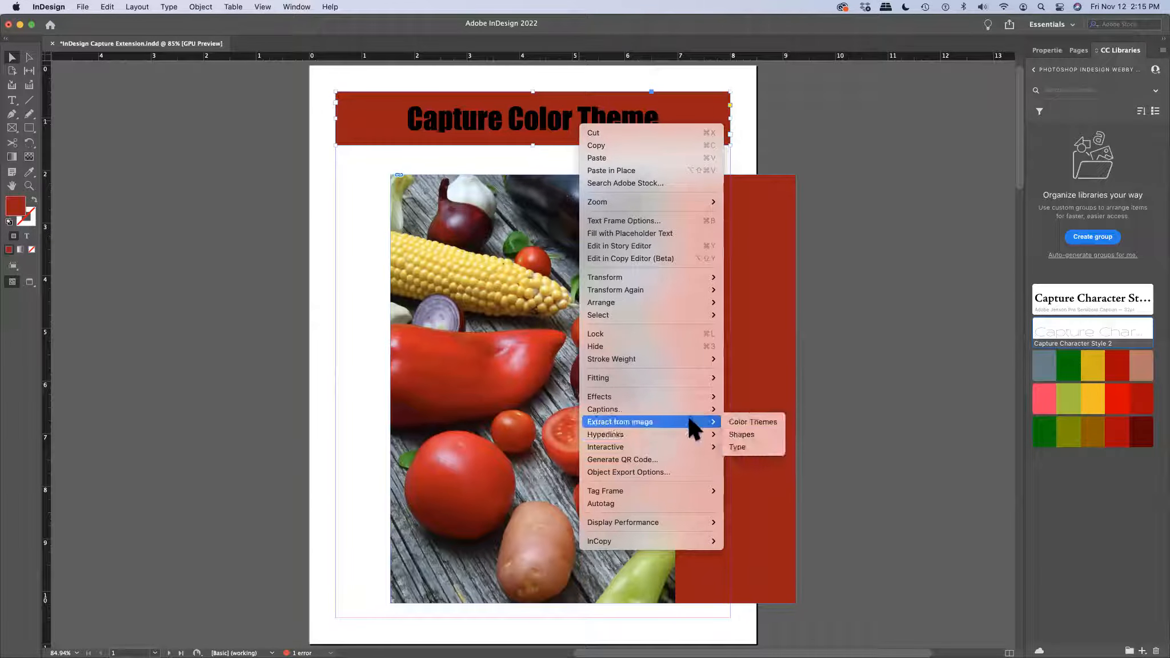
{"action": "left_click", "coordinate": [743, 443]}
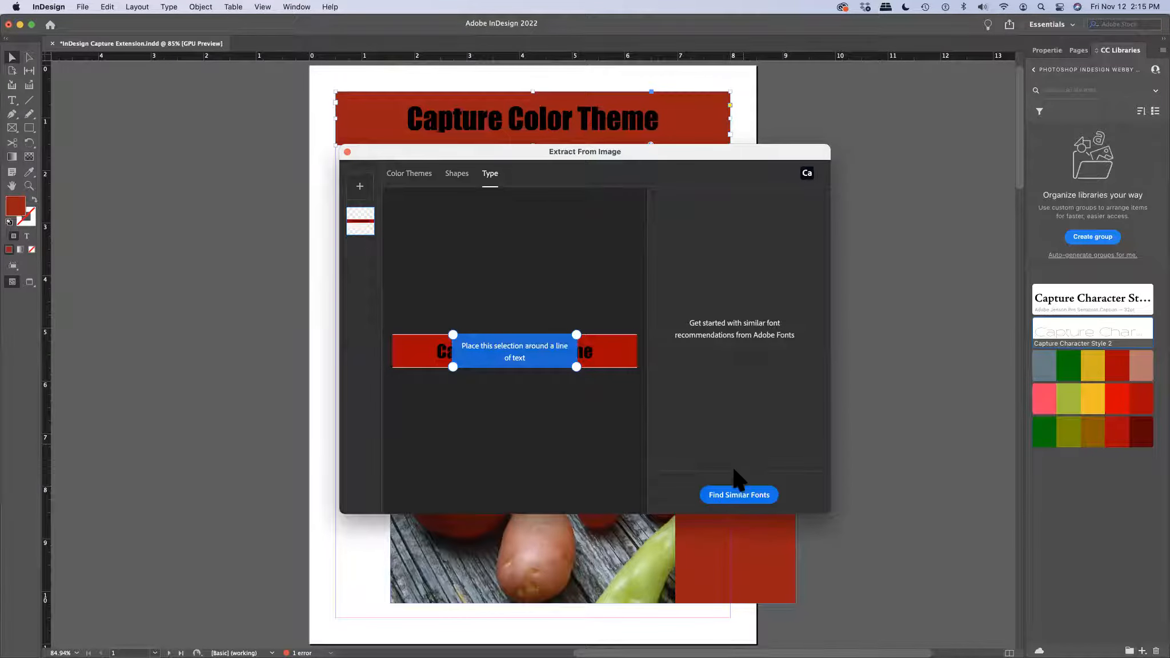
{"action": "left_click", "coordinate": [748, 494]}
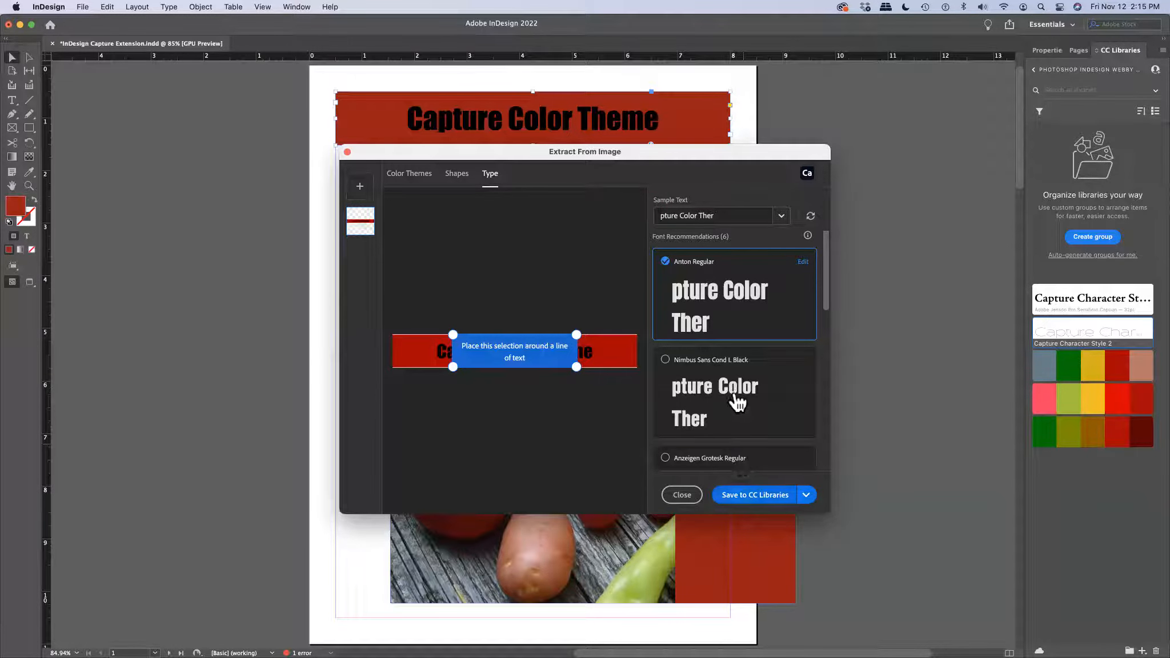
Choose Sneakers Pro Medium from the recommendations and set its font size to 41 pt.
{"action": "scroll", "coordinate": [737, 403], "scroll_direction": "down", "scroll_amount": 5}
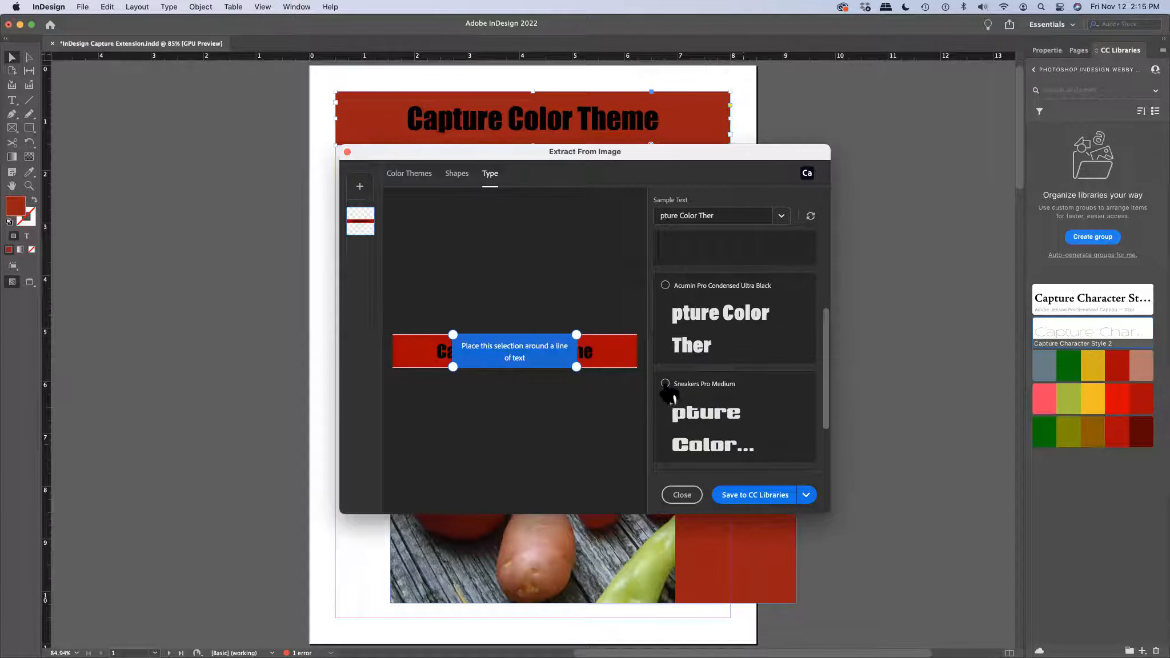
{"action": "left_click", "coordinate": [666, 388]}
{"action": "scroll", "coordinate": [723, 409], "scroll_direction": "down", "scroll_amount": 3}
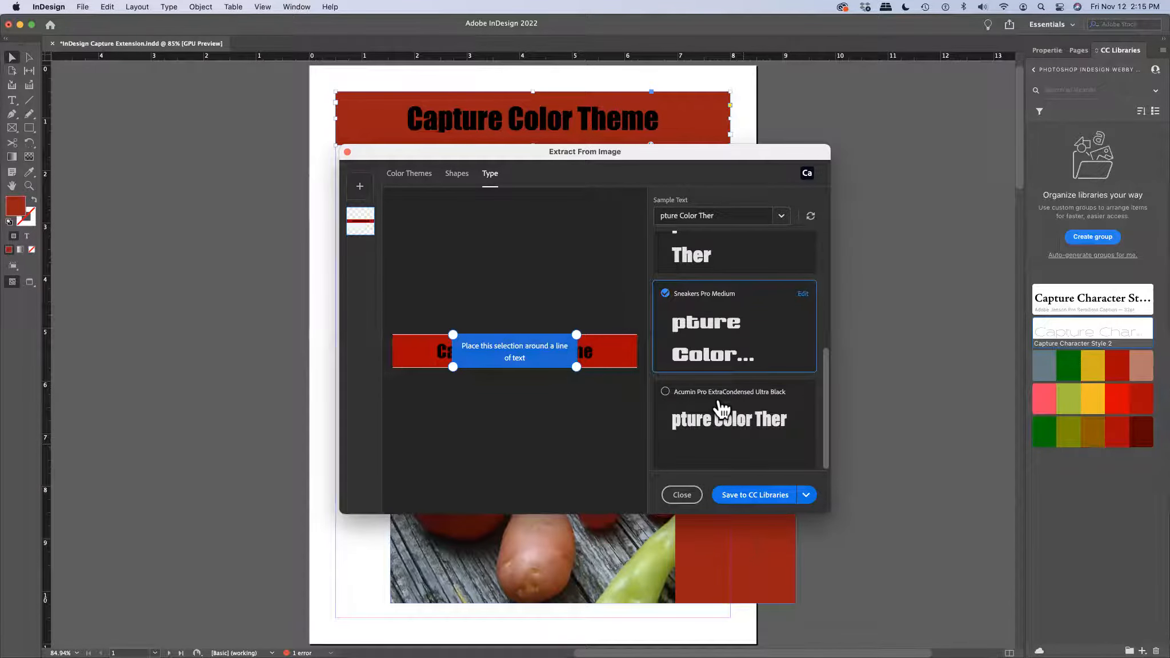
{"action": "left_click", "coordinate": [803, 294]}
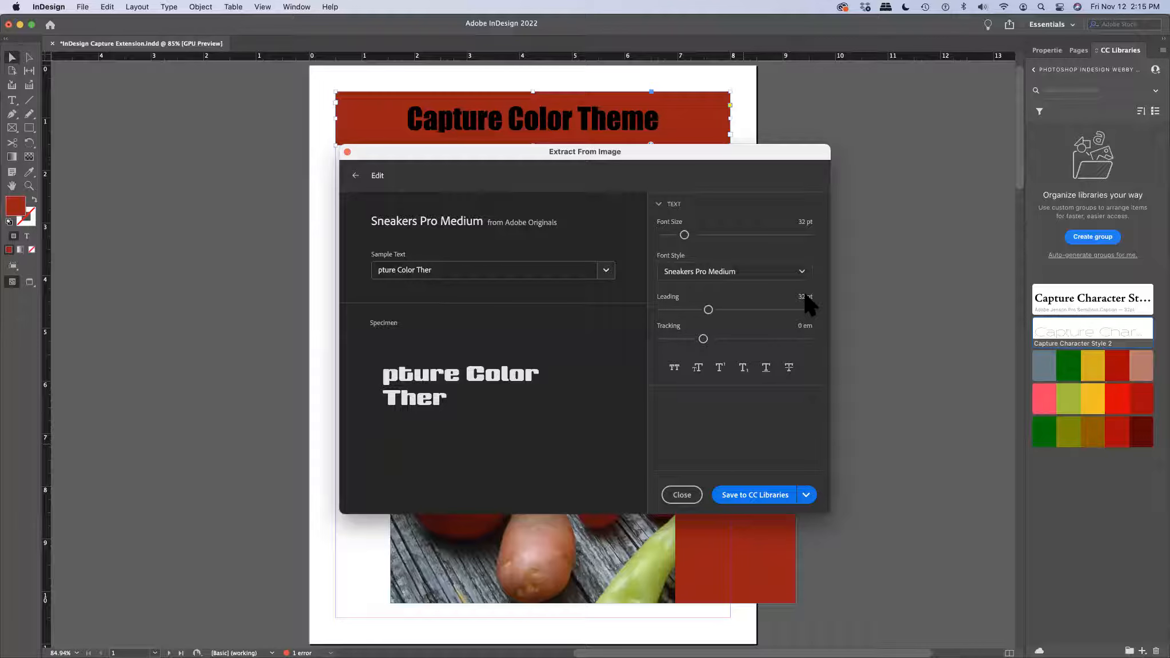
{"action": "left_click_drag", "start_coordinate": [684, 235], "coordinate": [691, 234]}
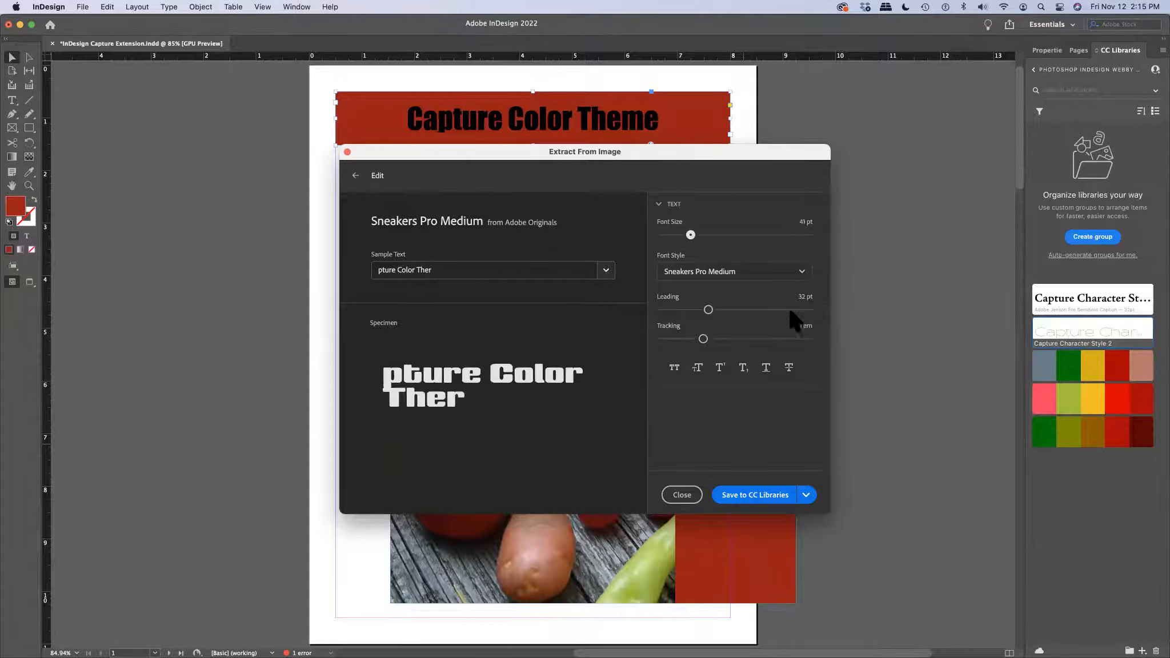
Set the character style's leading to 47 pt and tracking to 0.12 em, save it to CC Libraries and close the dialog.
{"action": "left_click", "coordinate": [708, 310]}
{"action": "left_click_drag", "start_coordinate": [708, 312], "coordinate": [729, 341]}
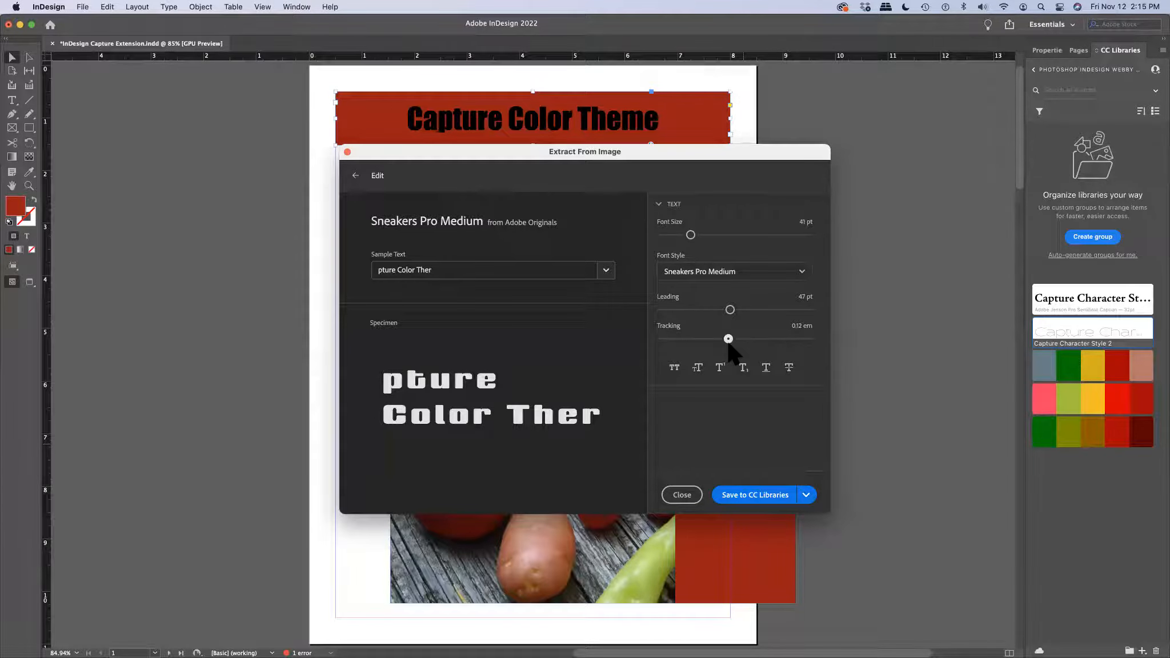
{"action": "left_click", "coordinate": [735, 501]}
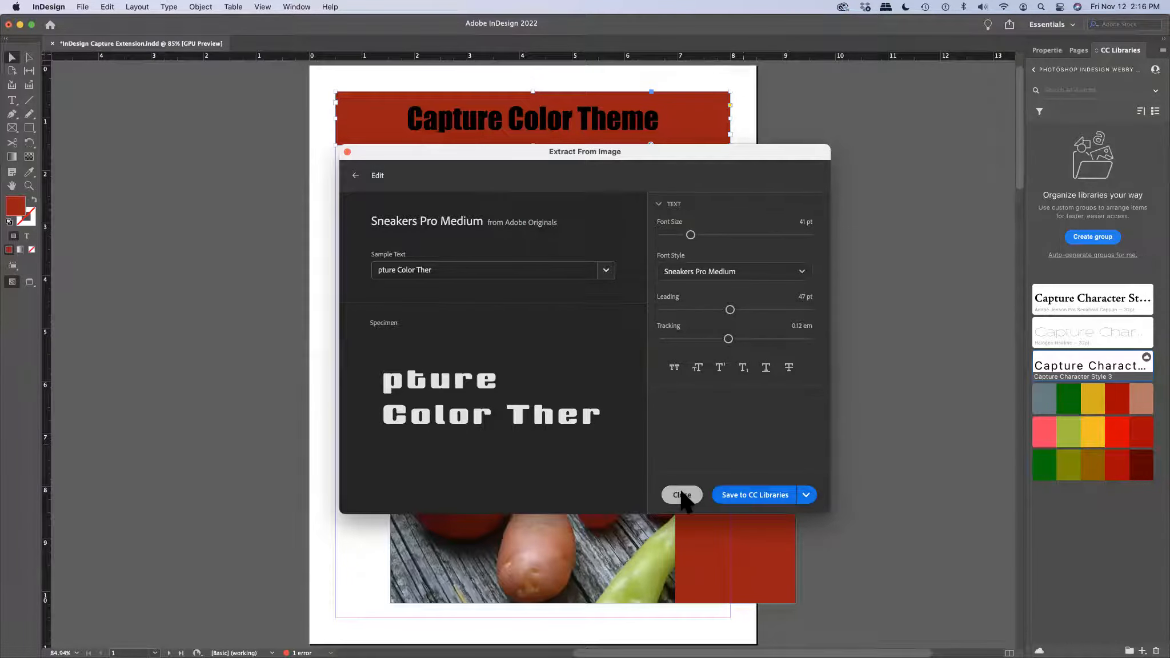
{"action": "left_click", "coordinate": [682, 495]}
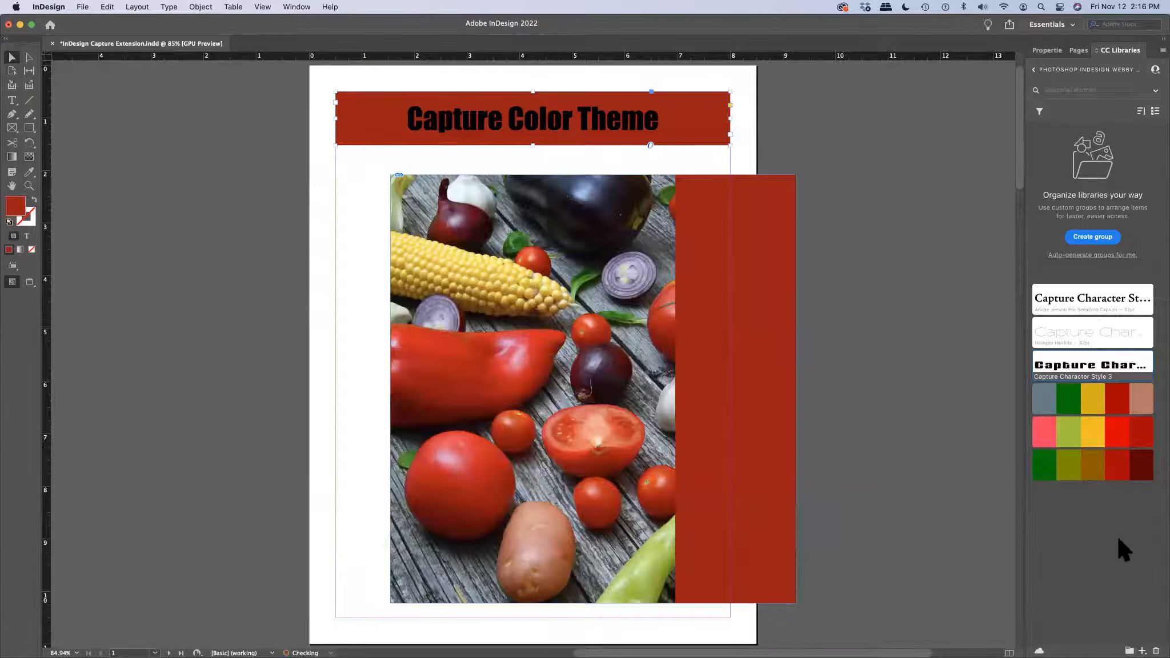
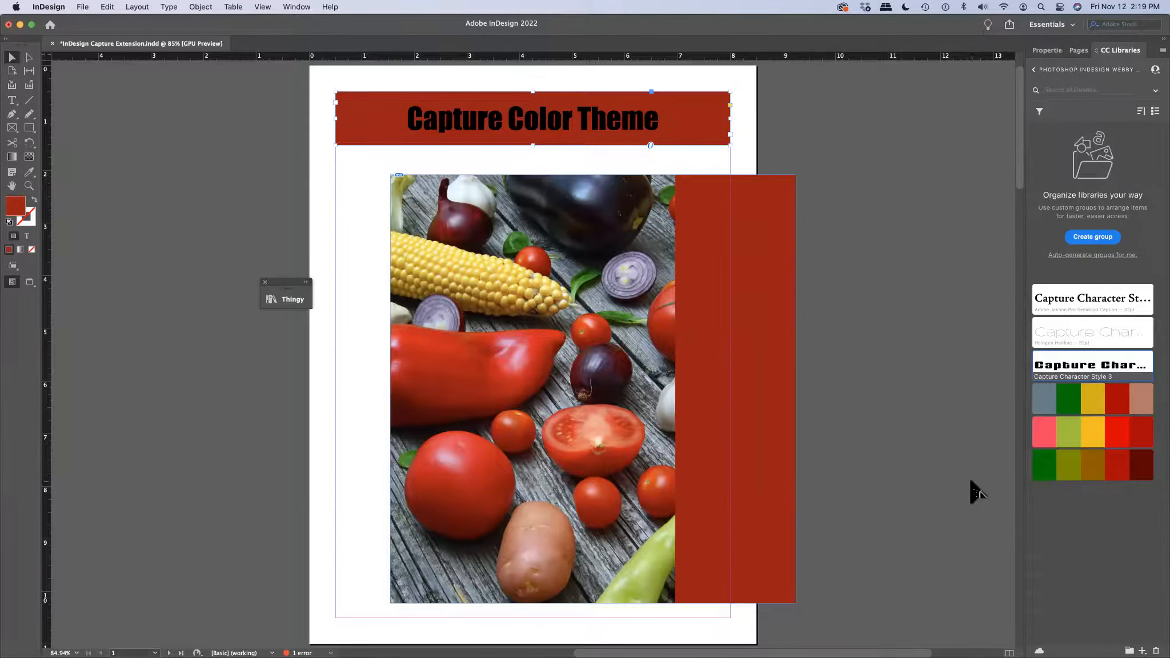
Go to page 4 and extract shapes from the vintage car photo.
{"action": "key", "text": "shift+Page_Down"}
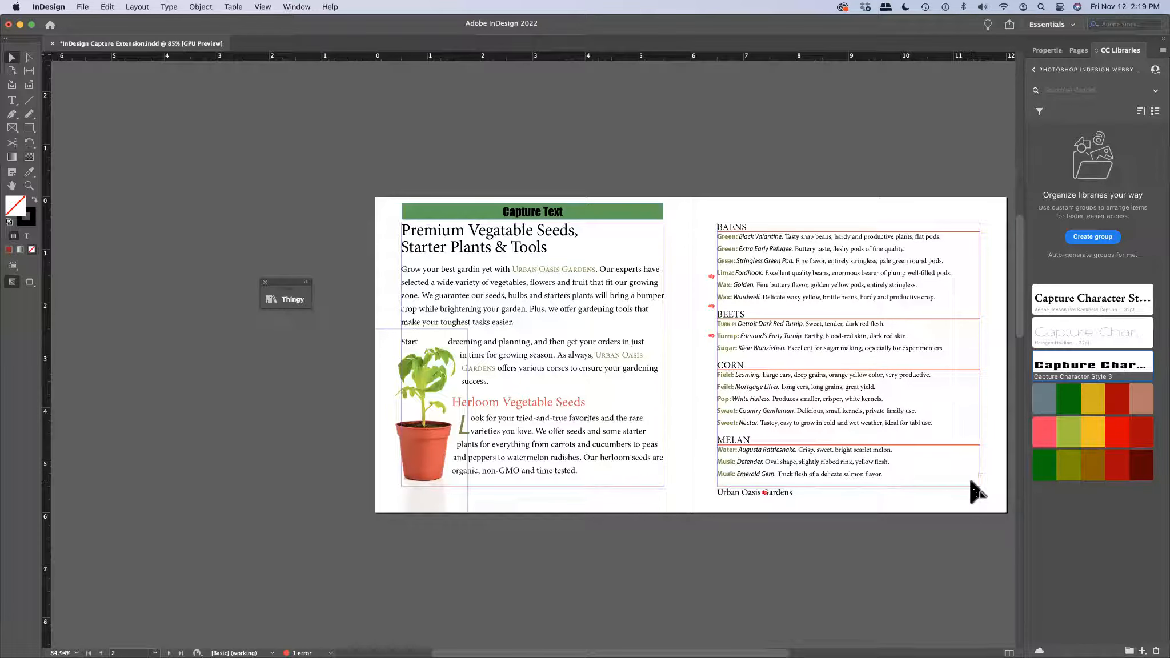
{"action": "key", "text": "shift+Page_Down"}
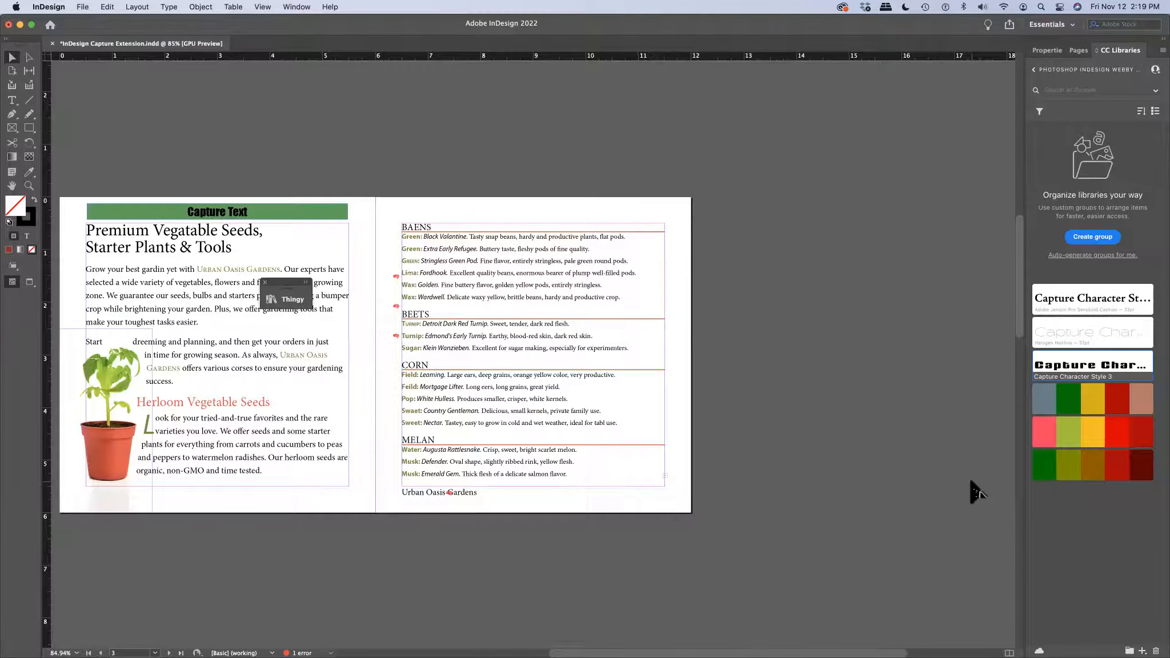
{"action": "key", "text": "shift+Page_Down"}
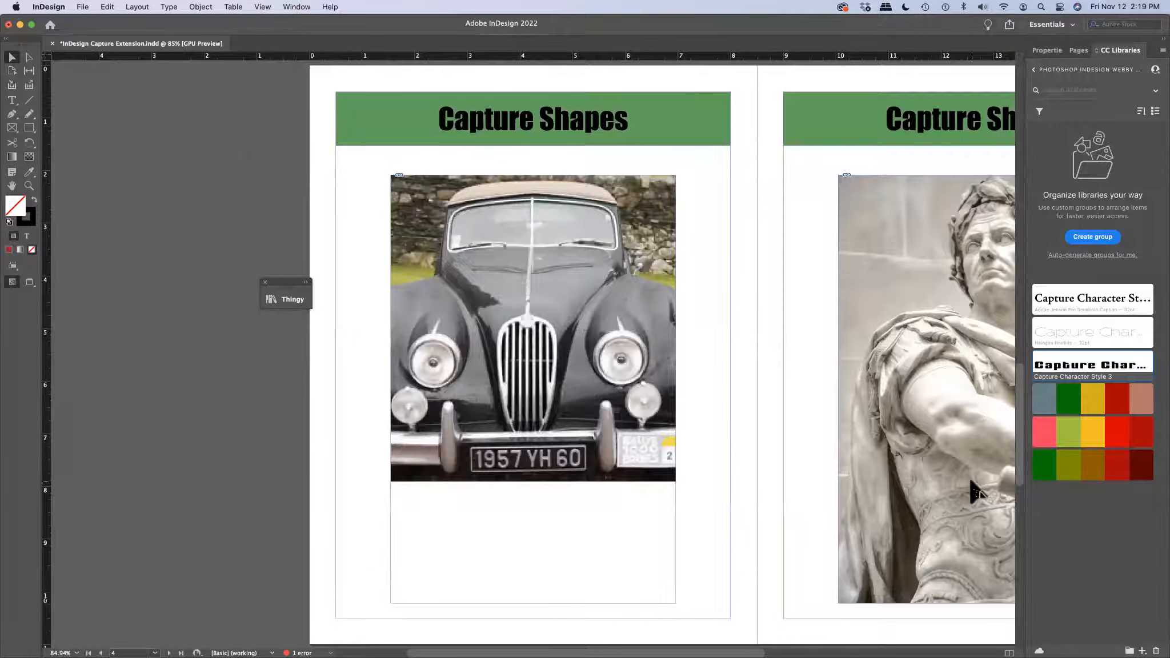
{"action": "left_click", "coordinate": [590, 304]}
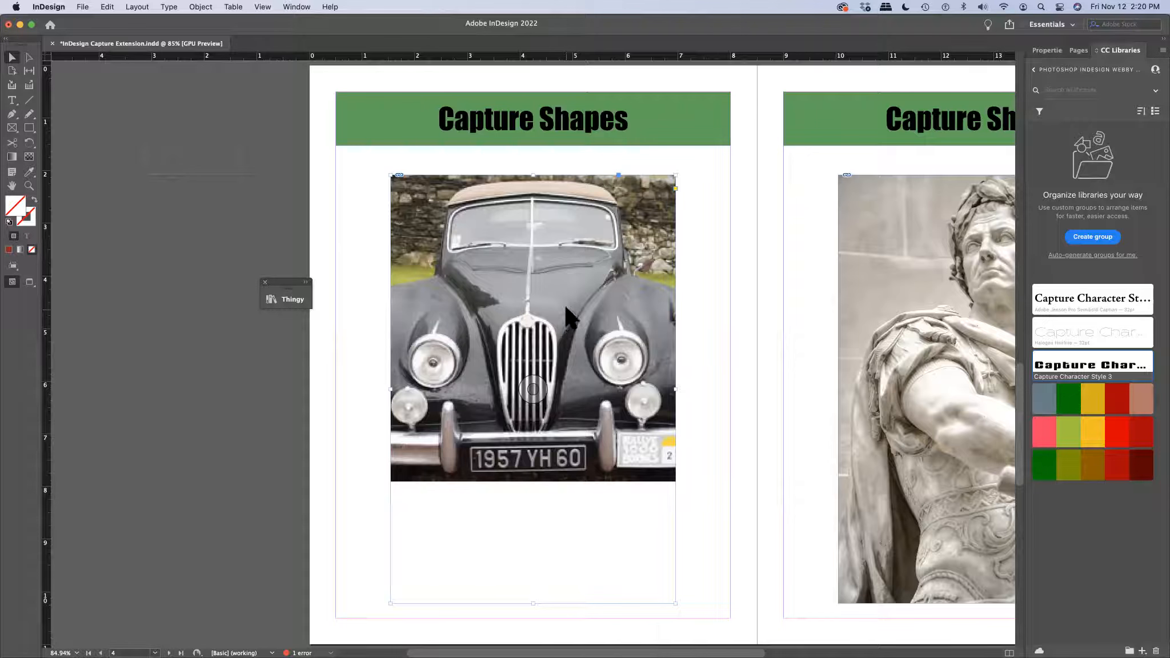
{"action": "right_click", "coordinate": [565, 308]}
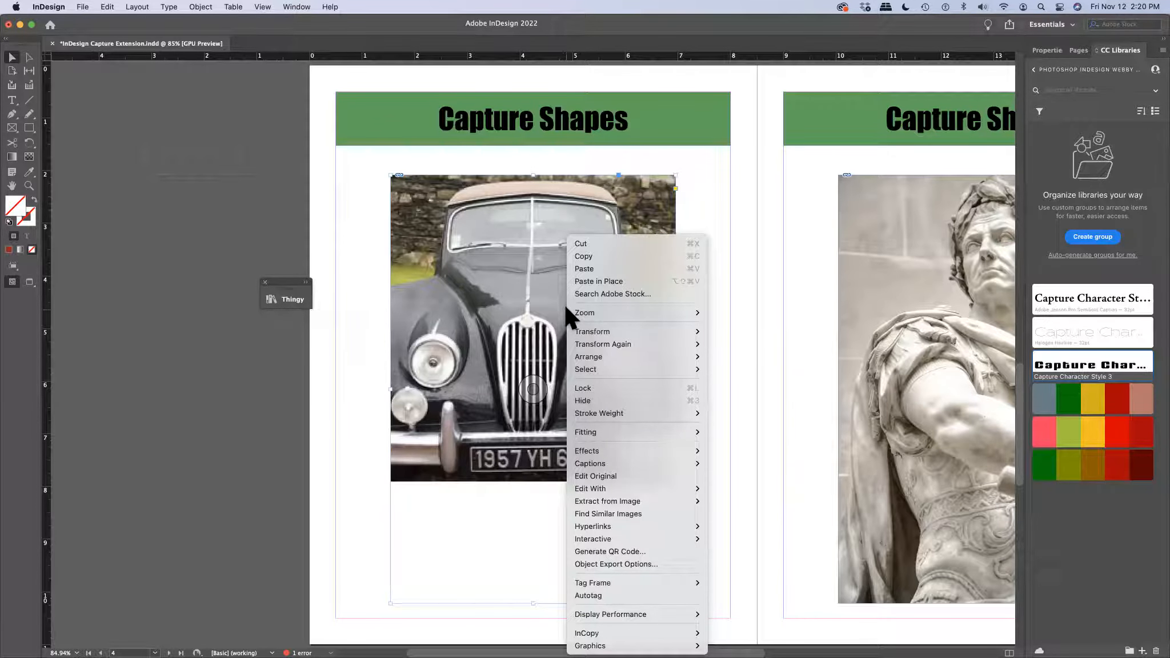
{"action": "mouse_move", "coordinate": [637, 499]}
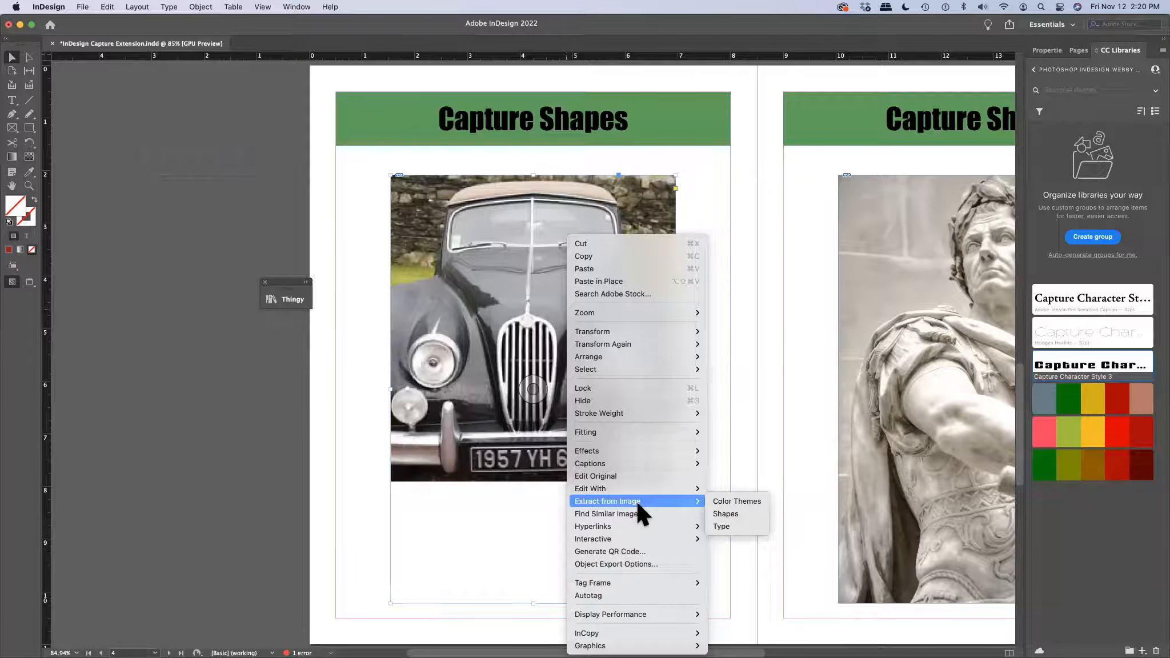
{"action": "left_click", "coordinate": [193, 7]}
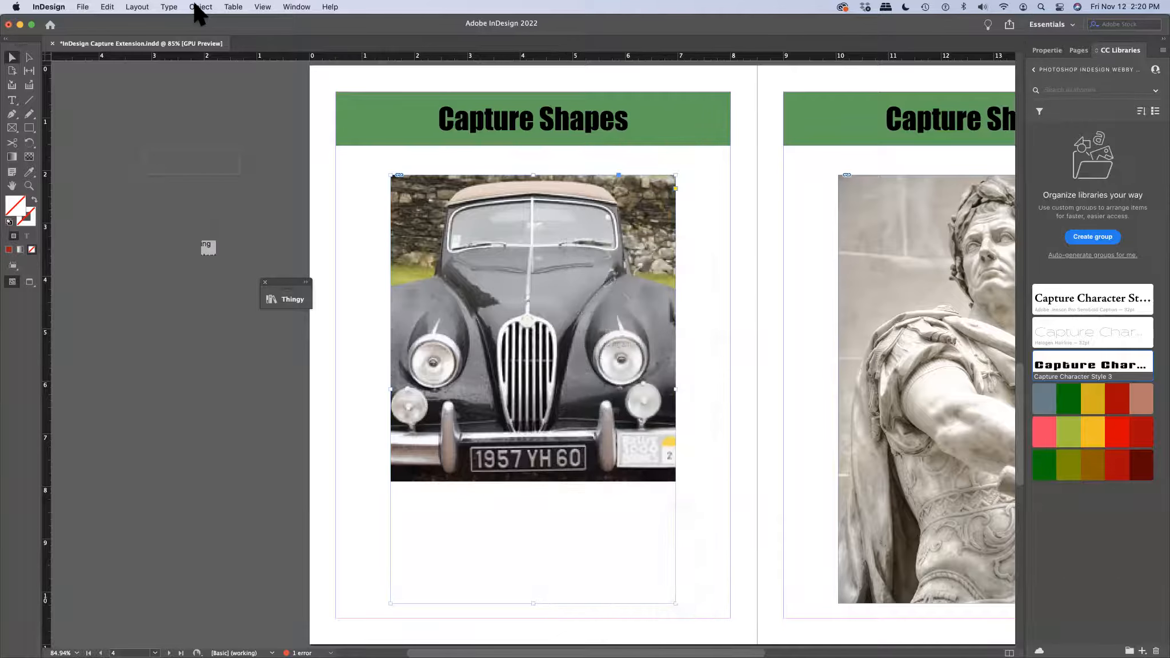
{"action": "left_click", "coordinate": [195, 6]}
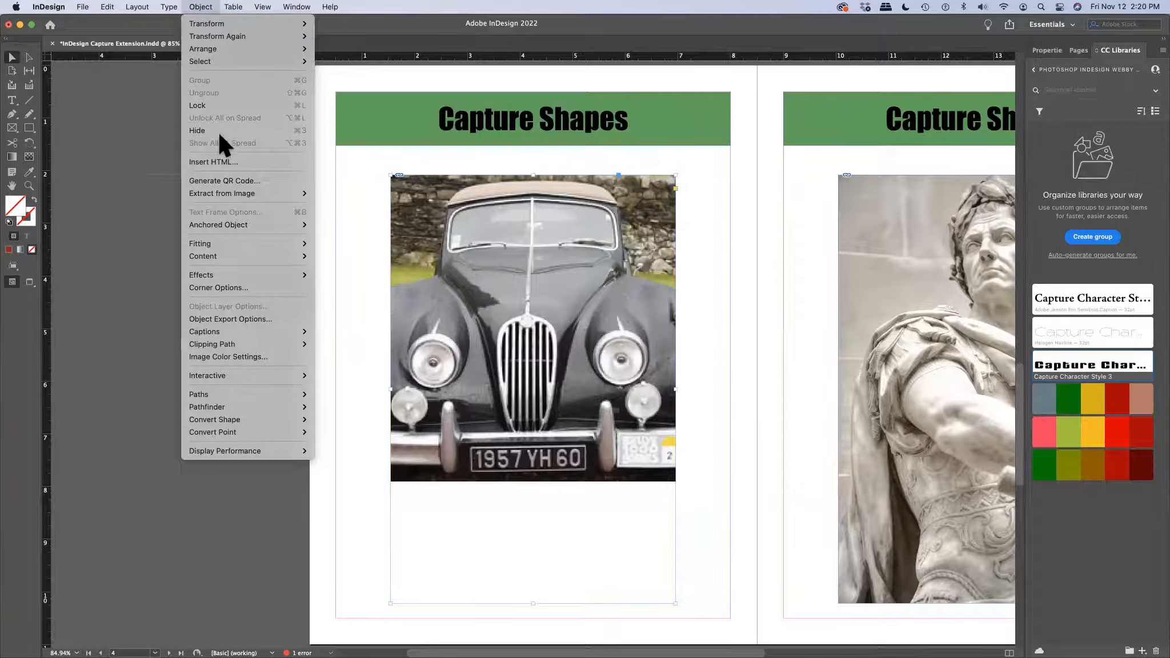
{"action": "mouse_move", "coordinate": [208, 226]}
{"action": "mouse_move", "coordinate": [236, 193]}
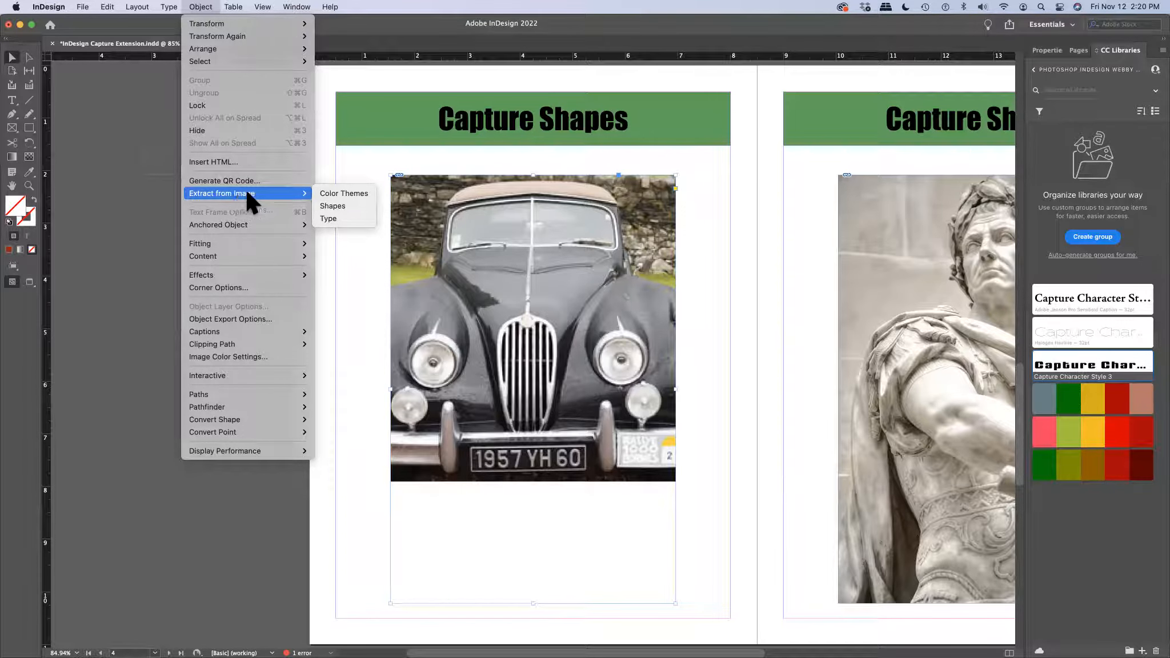
{"action": "left_click", "coordinate": [345, 207]}
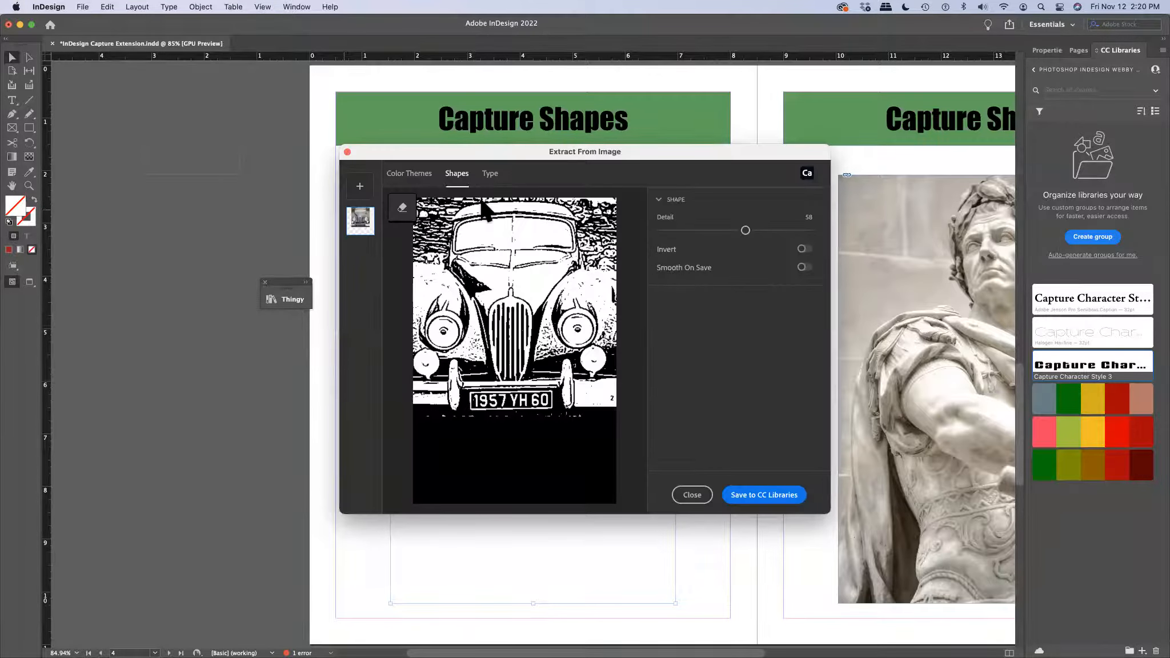
Set the car shape's detail to 72 and enable Smooth On Save.
{"action": "left_click", "coordinate": [422, 176]}
{"action": "left_click", "coordinate": [456, 175]}
{"action": "mouse_move", "coordinate": [748, 231]}
{"action": "left_mouse_down"}
{"action": "mouse_move", "coordinate": [709, 230]}
{"action": "mouse_move", "coordinate": [766, 229]}
{"action": "left_mouse_up"}
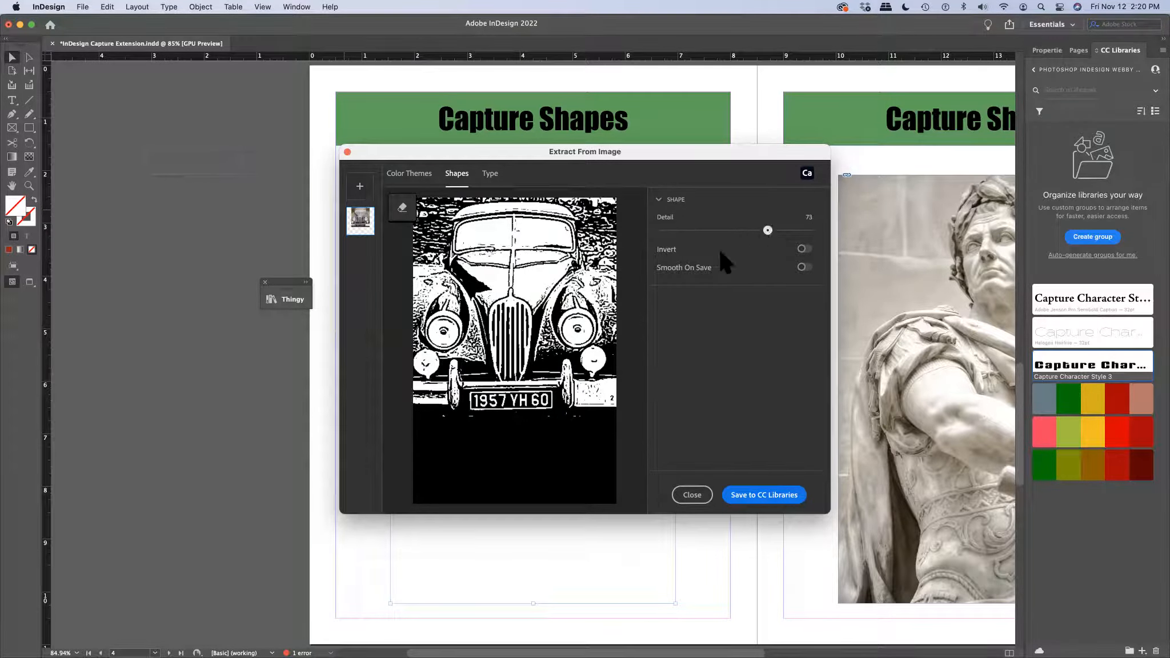
{"action": "left_click", "coordinate": [805, 268]}
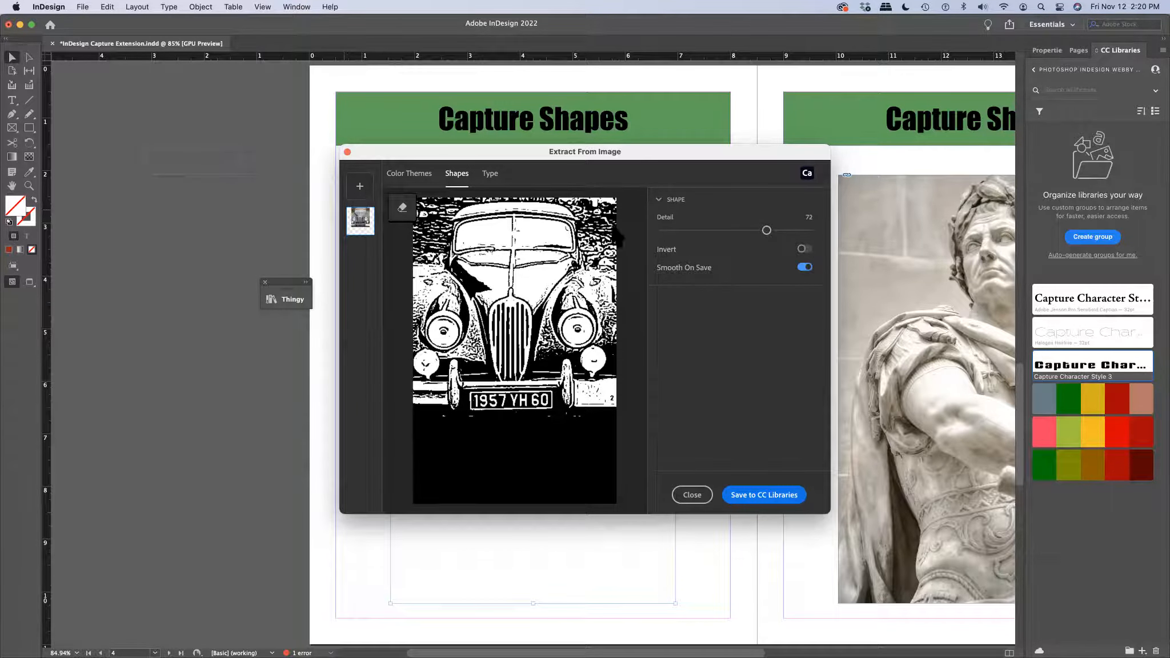
Enlarge the Extract From Image dialog and erase the stone wall background beside the left of the car's roof and windshield.
{"action": "left_click_drag", "start_coordinate": [681, 149], "coordinate": [527, 114]}
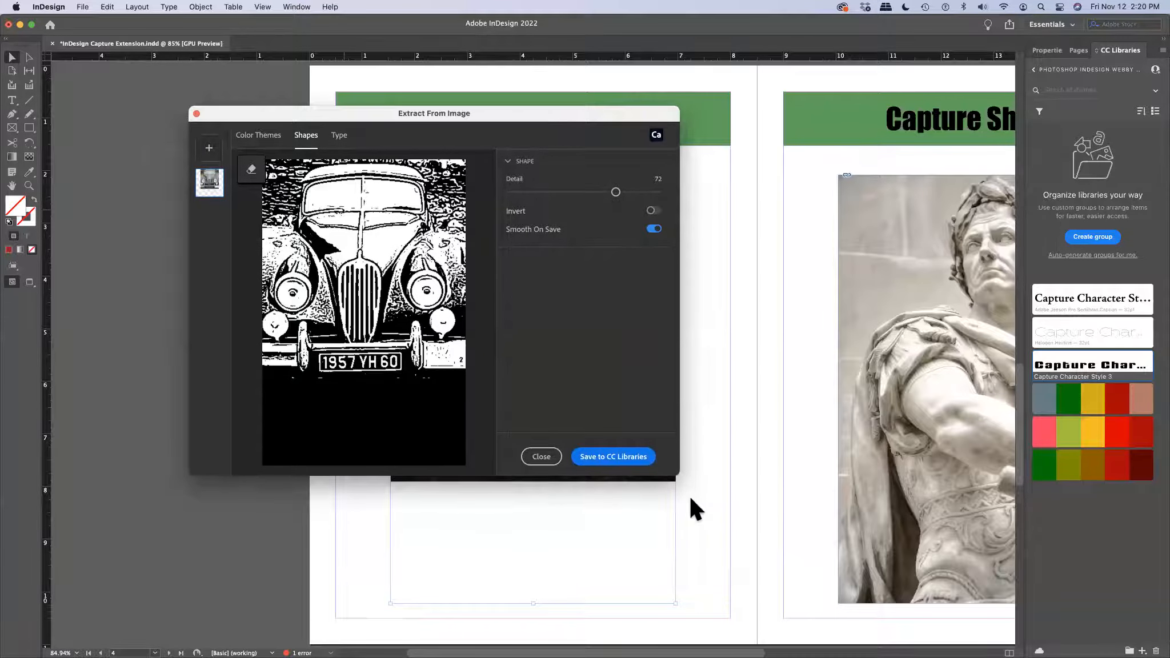
{"action": "left_click_drag", "start_coordinate": [682, 477], "coordinate": [1003, 642]}
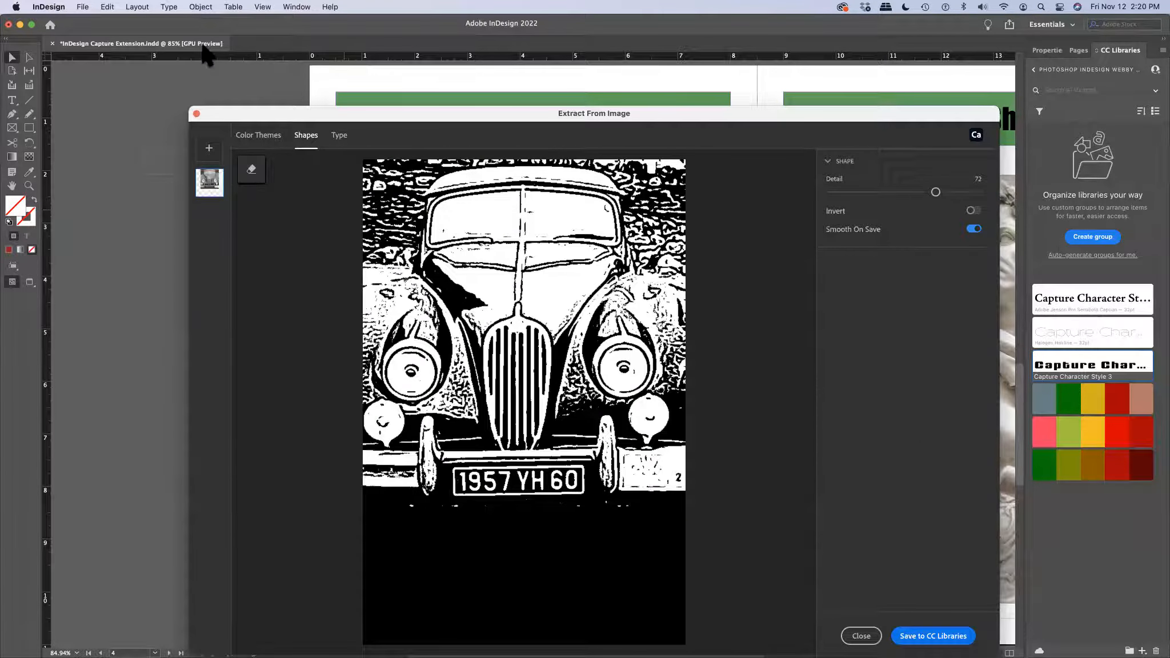
{"action": "left_click", "coordinate": [255, 176]}
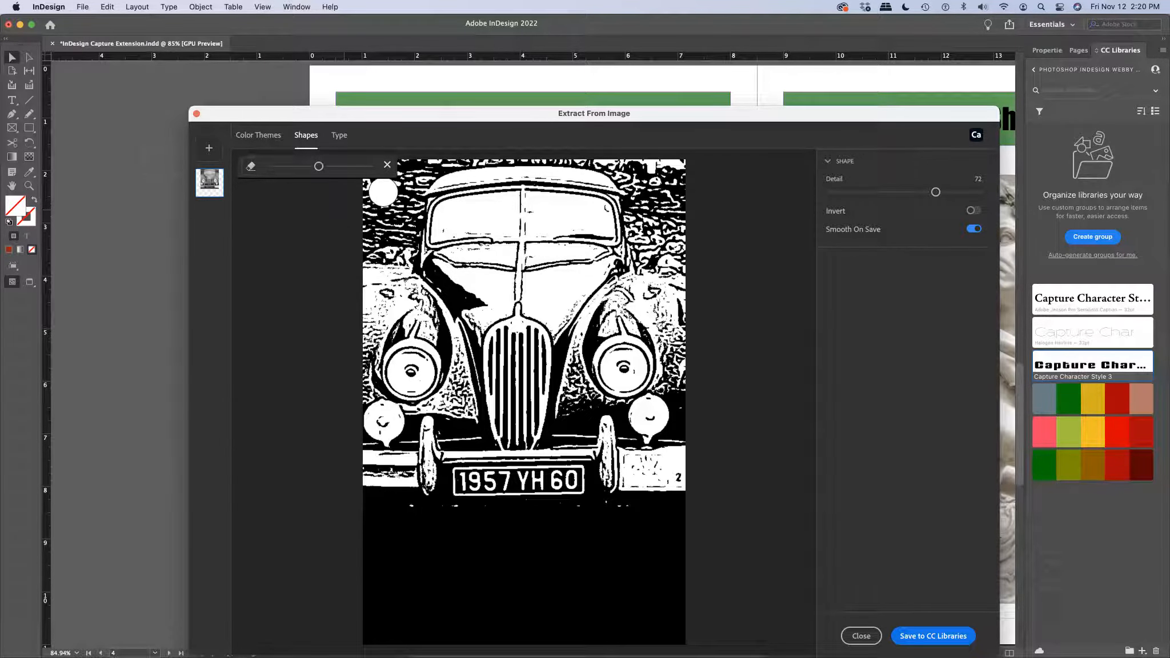
{"action": "mouse_move", "coordinate": [367, 186]}
{"action": "left_mouse_down"}
{"action": "mouse_move", "coordinate": [365, 253]}
{"action": "mouse_move", "coordinate": [407, 253]}
{"action": "mouse_move", "coordinate": [425, 162]}
{"action": "left_mouse_up"}
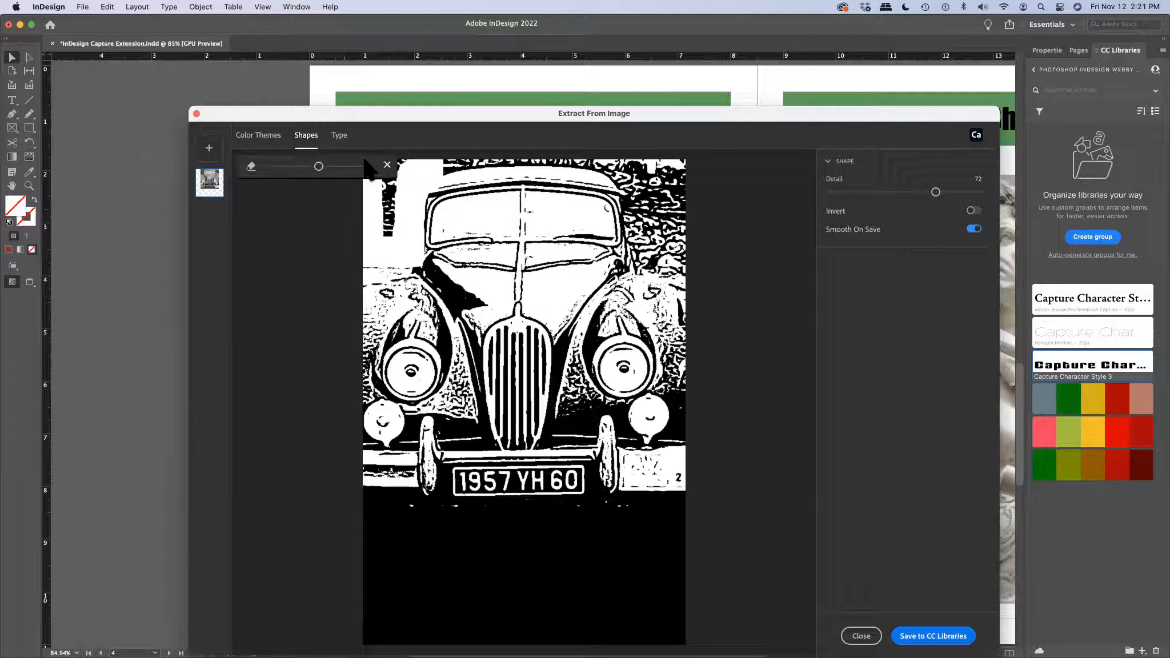
{"action": "mouse_move", "coordinate": [388, 252]}
{"action": "left_mouse_down"}
{"action": "mouse_move", "coordinate": [399, 163]}
{"action": "mouse_move", "coordinate": [336, 220]}
{"action": "mouse_move", "coordinate": [368, 188]}
{"action": "mouse_move", "coordinate": [363, 171]}
{"action": "left_mouse_up"}
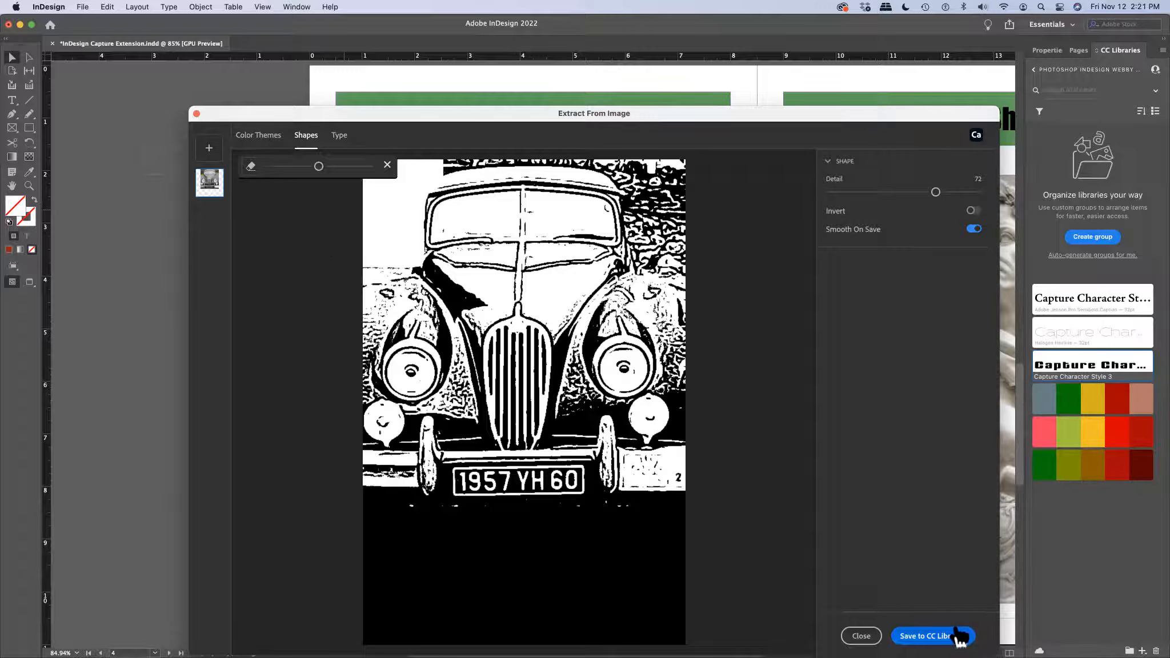
Try to save the cleaned-up car shape to CC Libraries and close the dialog.
{"action": "left_click", "coordinate": [959, 636]}
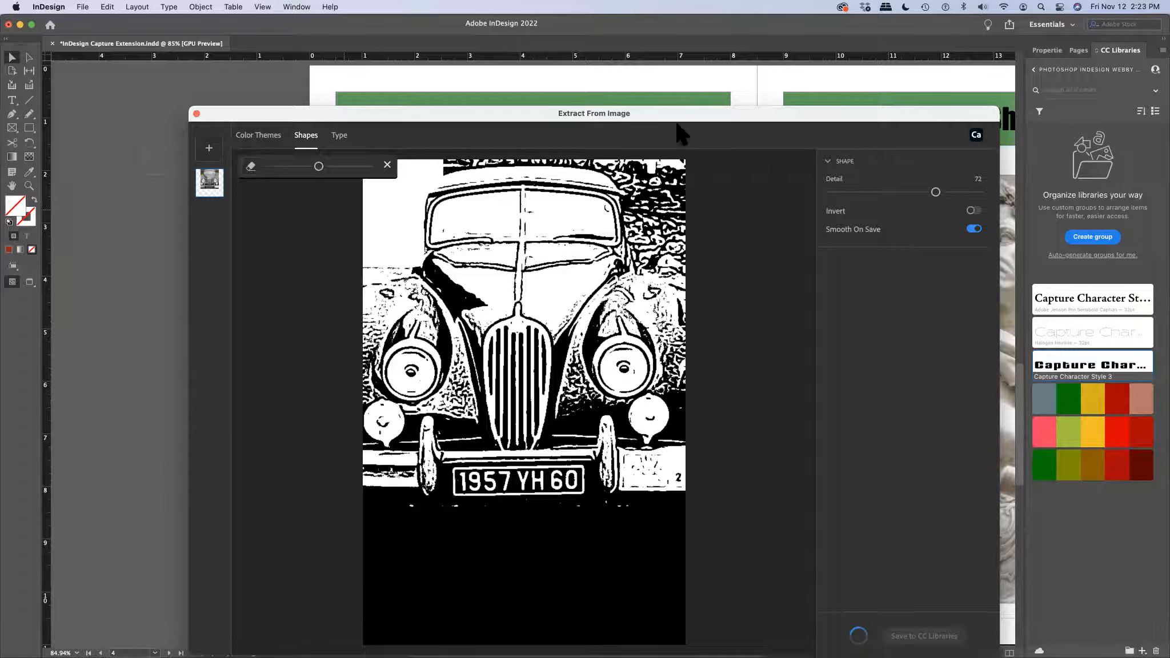
{"action": "left_click_drag", "start_coordinate": [754, 117], "coordinate": [848, 132]}
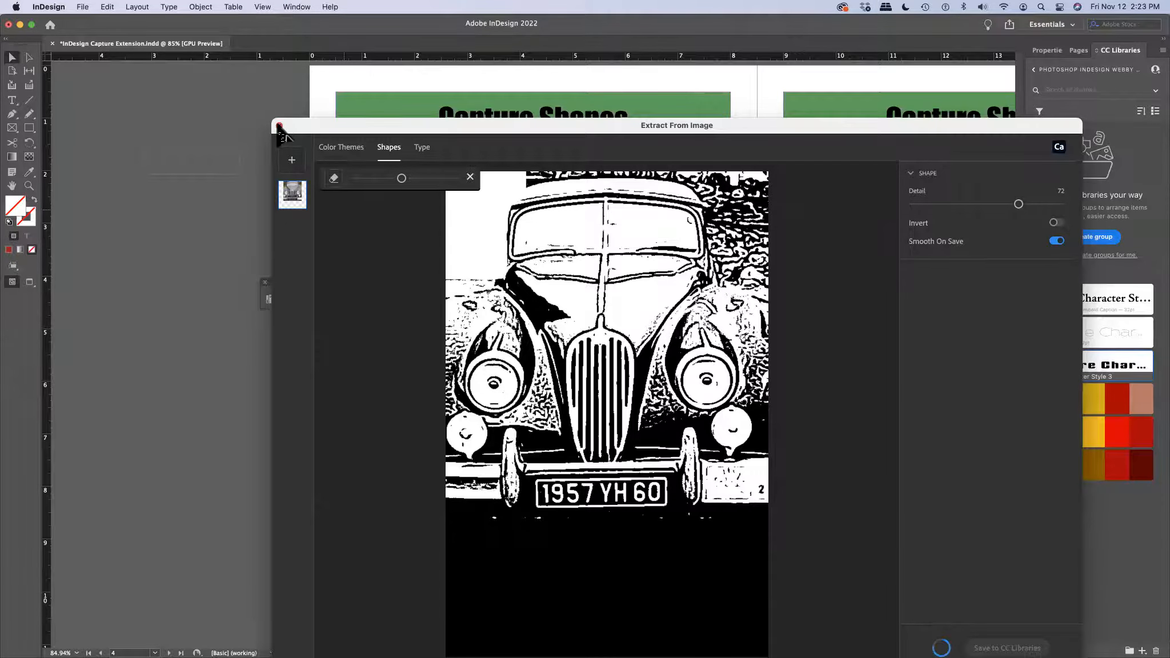
{"action": "left_click", "coordinate": [279, 125]}
Extract shapes from the Roman statue photo on page 5.
{"action": "scroll", "coordinate": [888, 534], "scroll_direction": "right", "scroll_amount": 10}
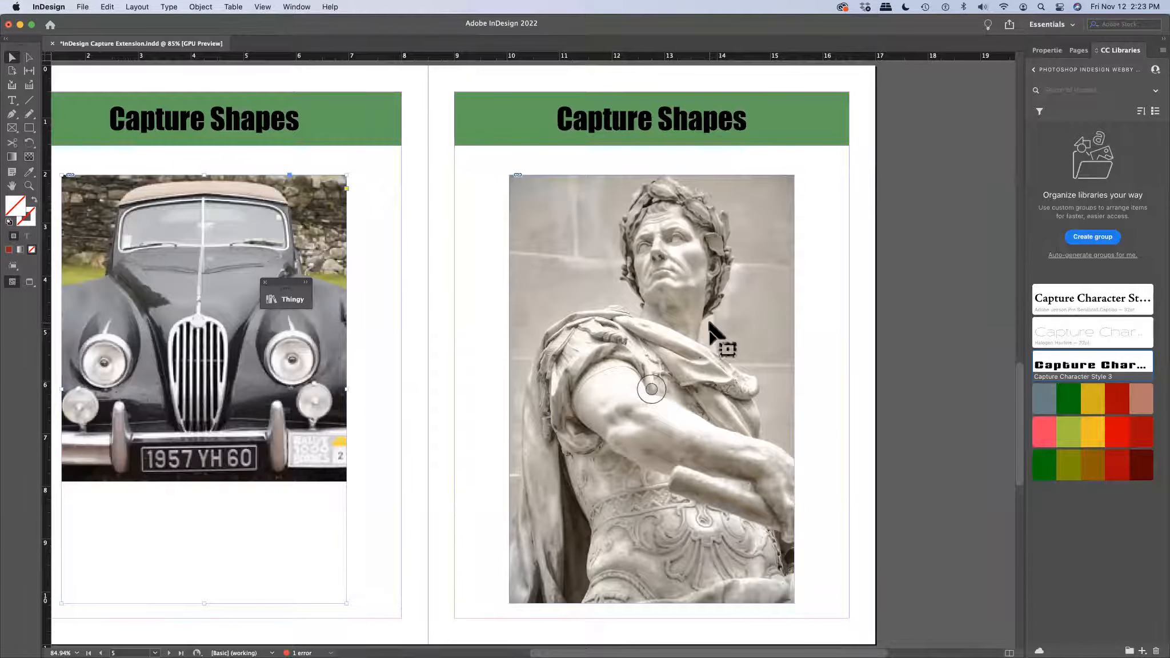
{"action": "right_click", "coordinate": [710, 325]}
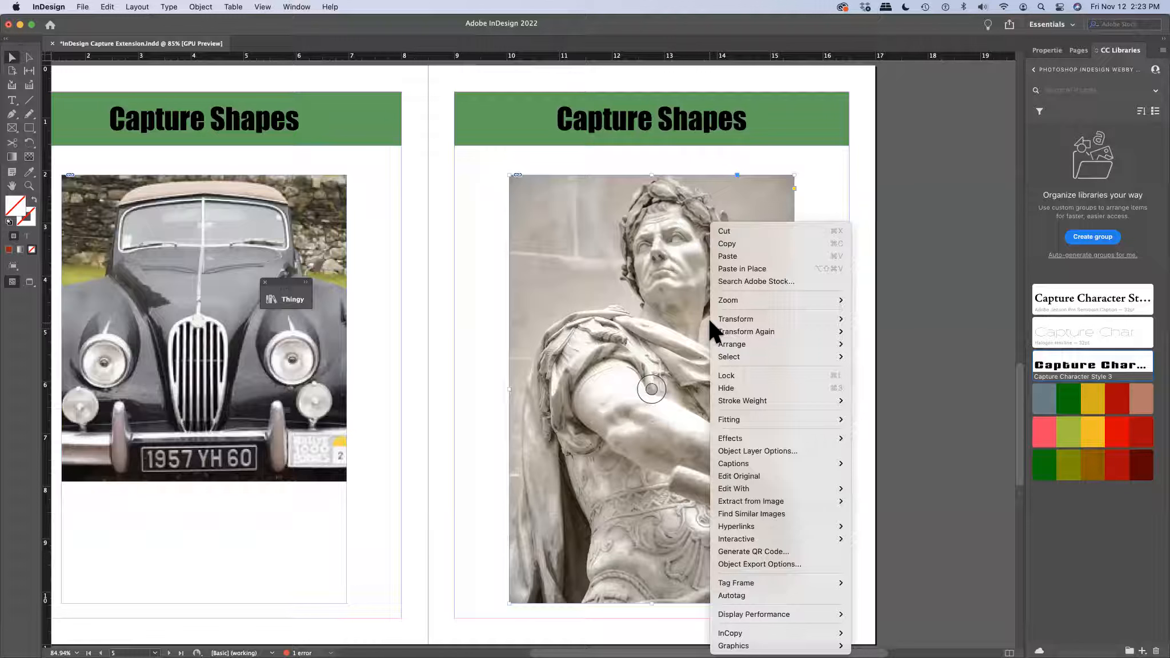
{"action": "mouse_move", "coordinate": [743, 501]}
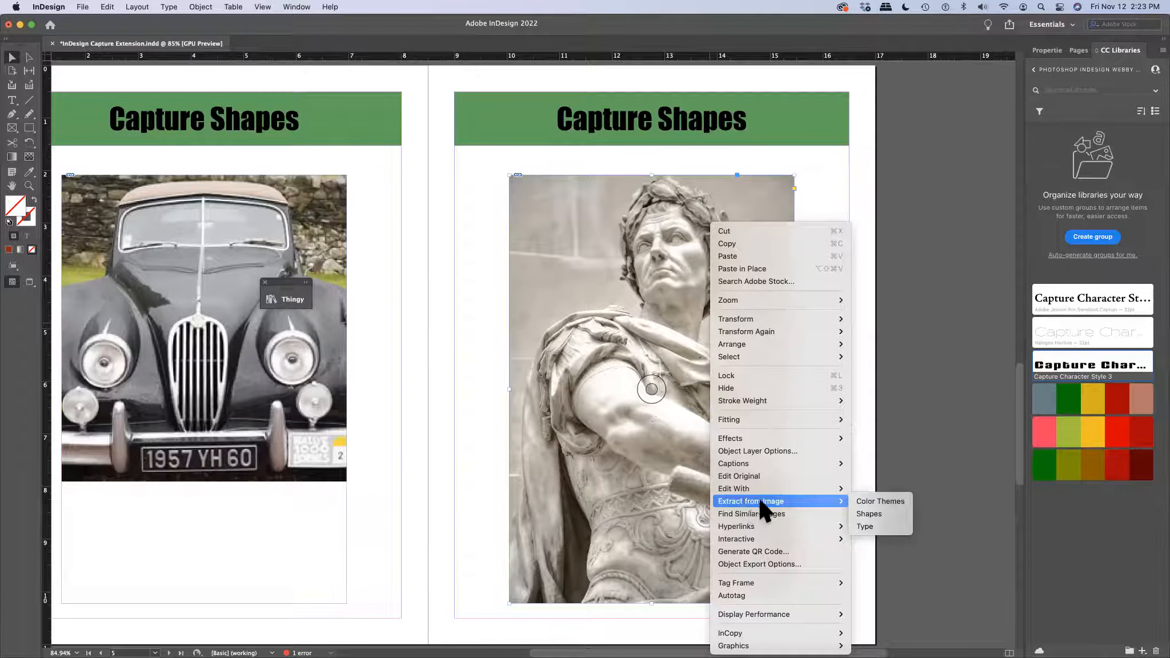
{"action": "left_click", "coordinate": [869, 514]}
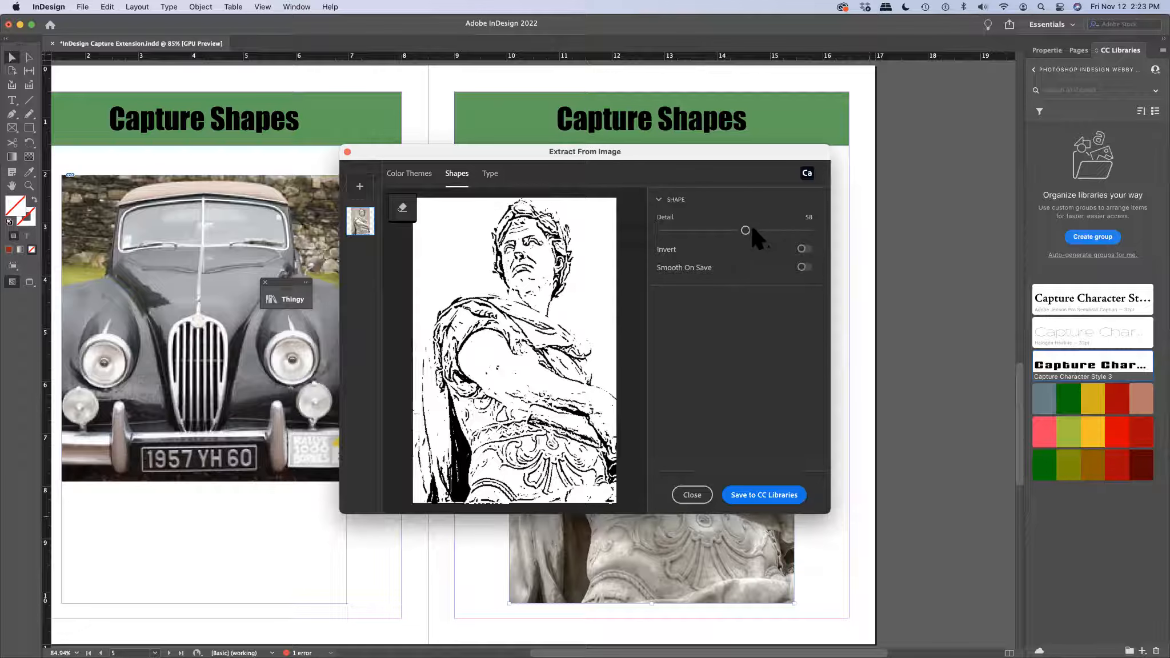
Set the statue shape's detail to 88 with smoothing and inversion enabled, try to save it to CC Libraries and close the dialog.
{"action": "left_click_drag", "start_coordinate": [743, 231], "coordinate": [793, 234]}
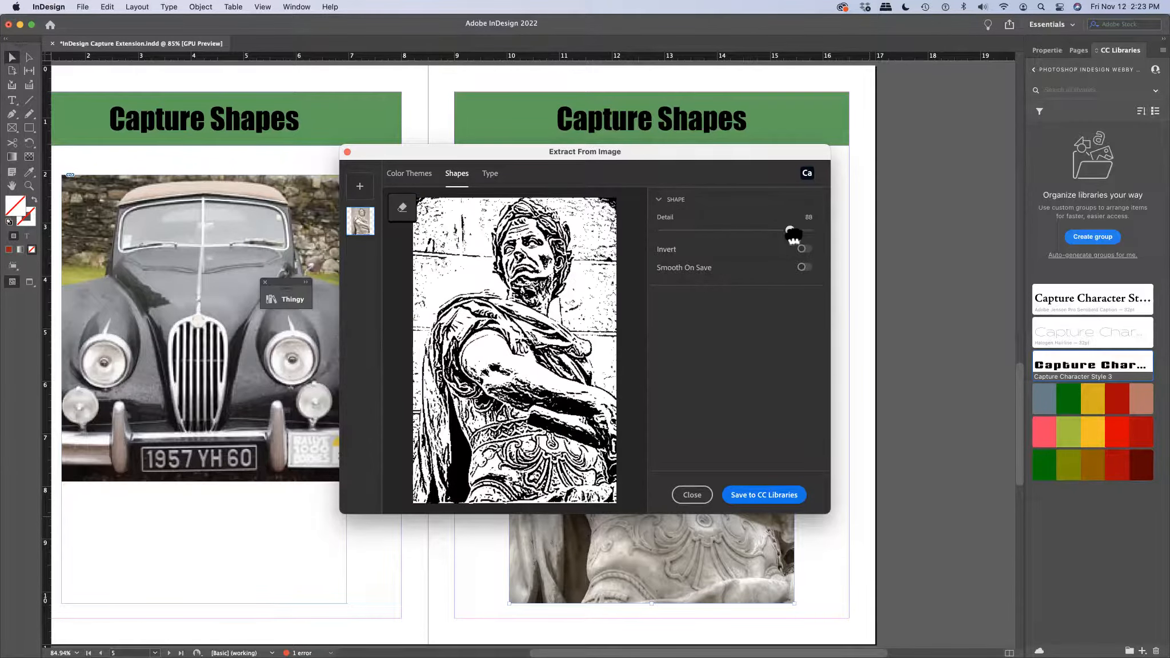
{"action": "left_click", "coordinate": [803, 267]}
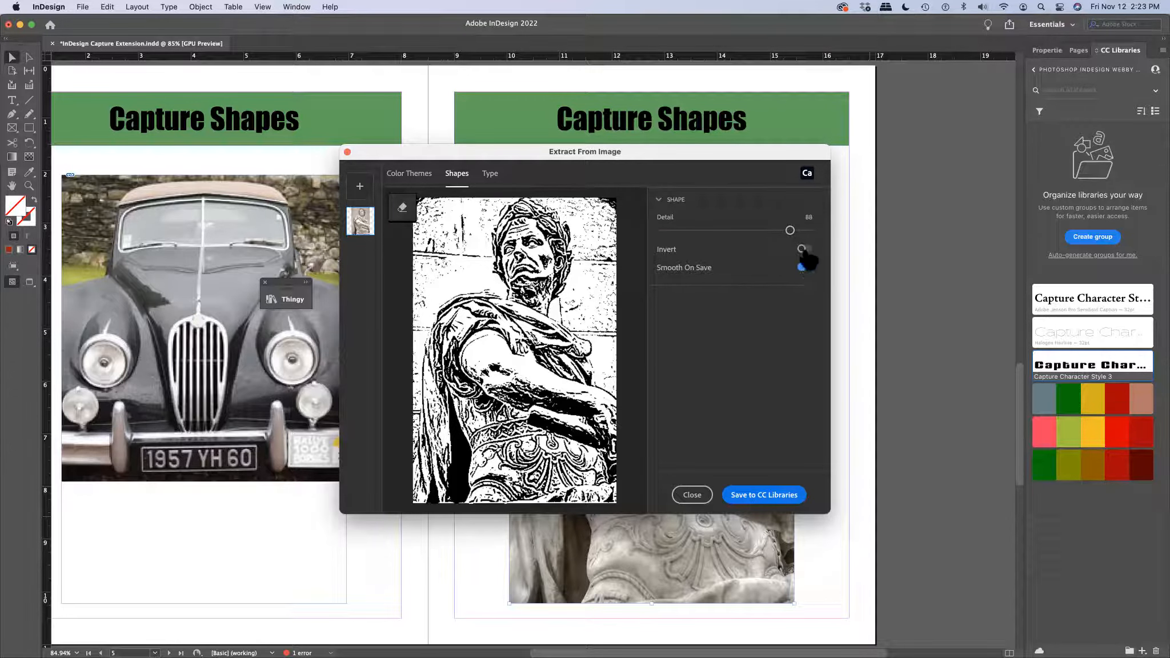
{"action": "left_click", "coordinate": [804, 249]}
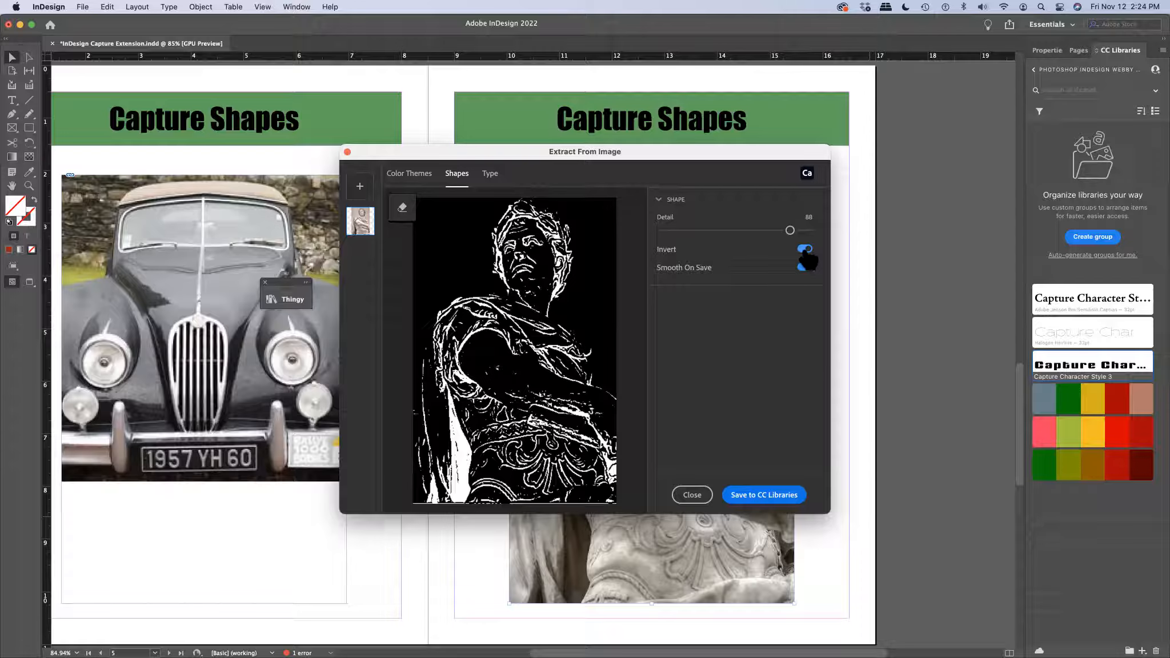
{"action": "left_click", "coordinate": [768, 497]}
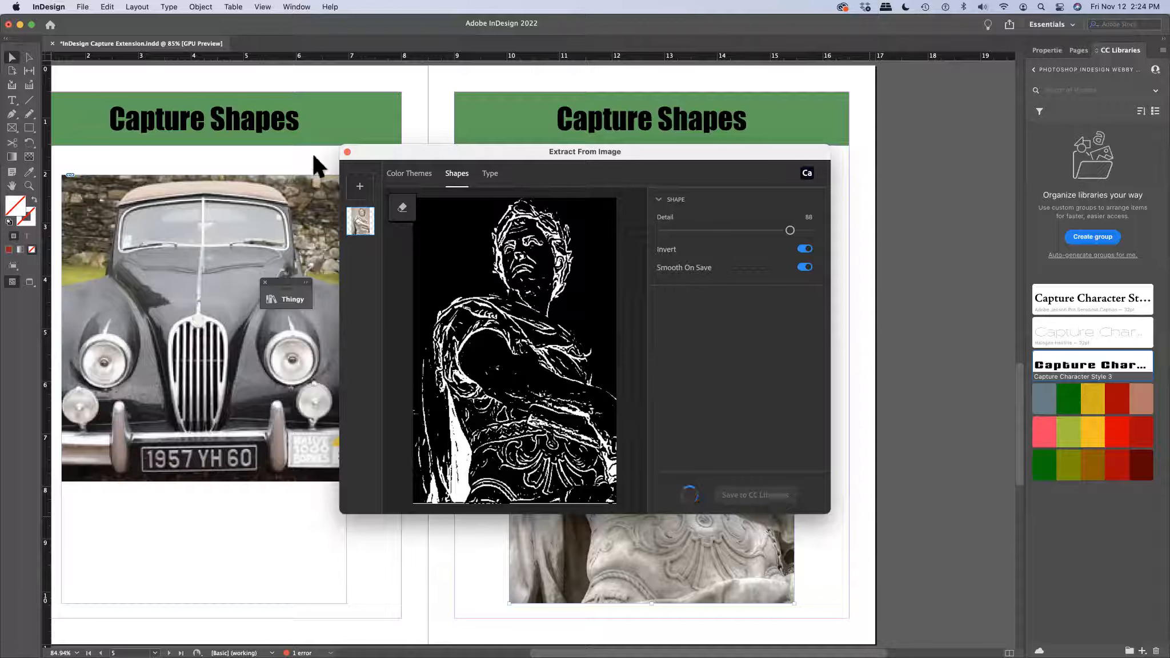
{"action": "left_click", "coordinate": [345, 152]}
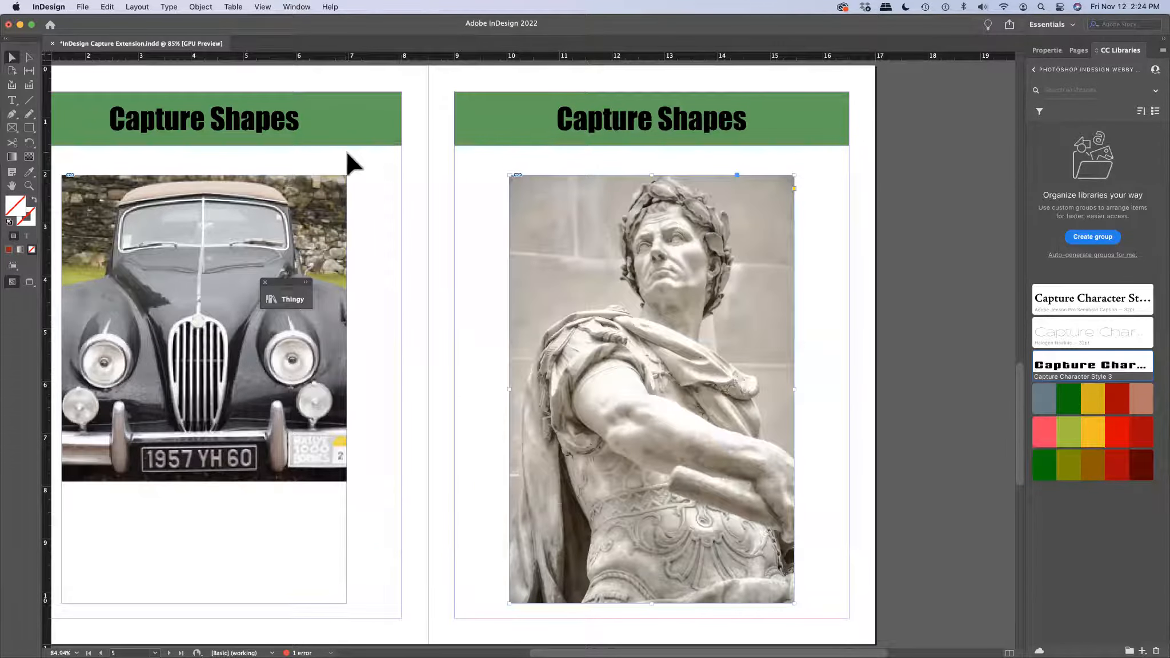
Try to extract color themes from the vegetable photo on page 6, and close the extraction dialog.
{"action": "scroll", "coordinate": [604, 434], "scroll_direction": "down", "scroll_amount": 4}
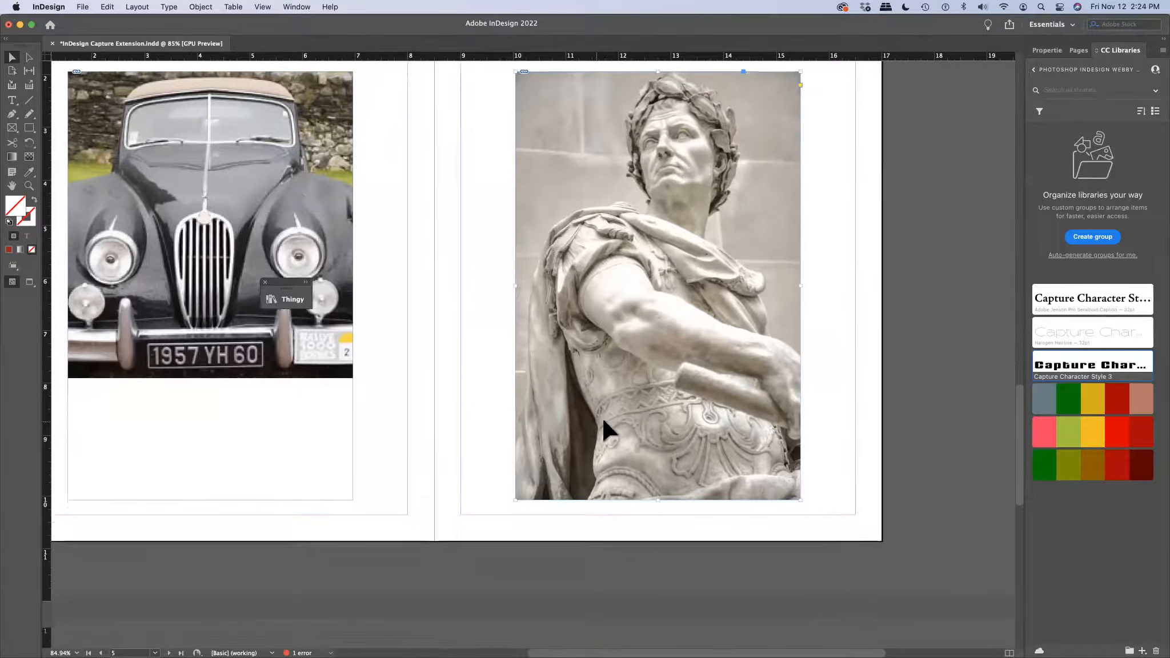
{"action": "scroll", "coordinate": [602, 421], "scroll_direction": "down", "scroll_amount": 10}
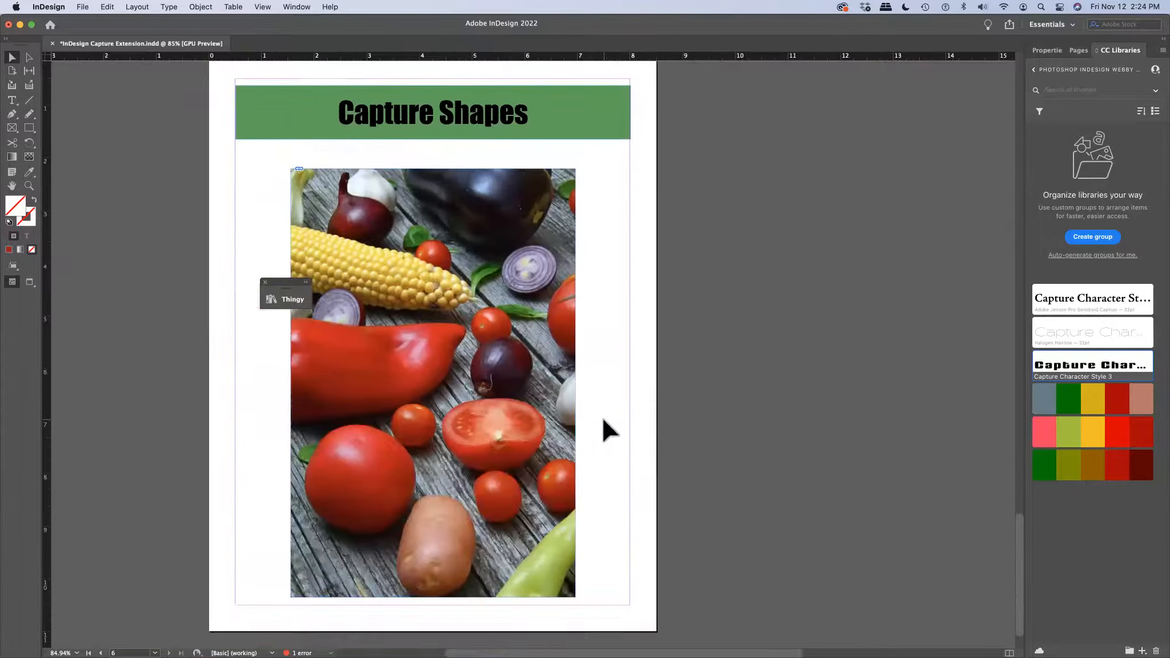
{"action": "scroll", "coordinate": [603, 420], "scroll_direction": "down", "scroll_amount": 2}
{"action": "right_click", "coordinate": [510, 421]}
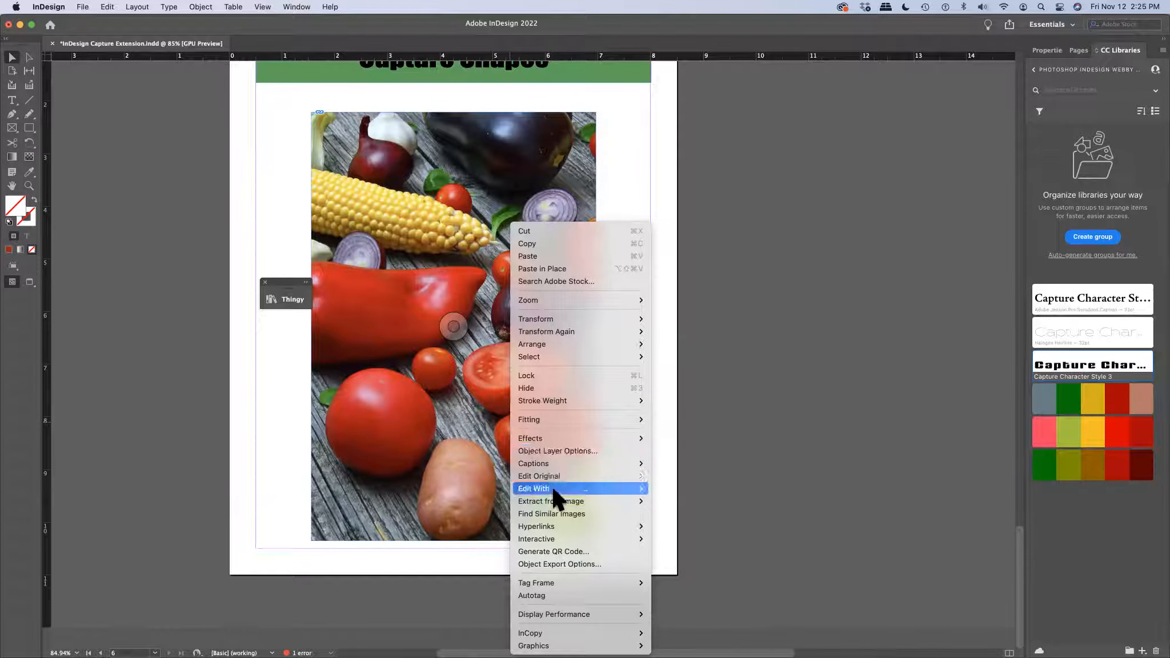
{"action": "mouse_move", "coordinate": [551, 499]}
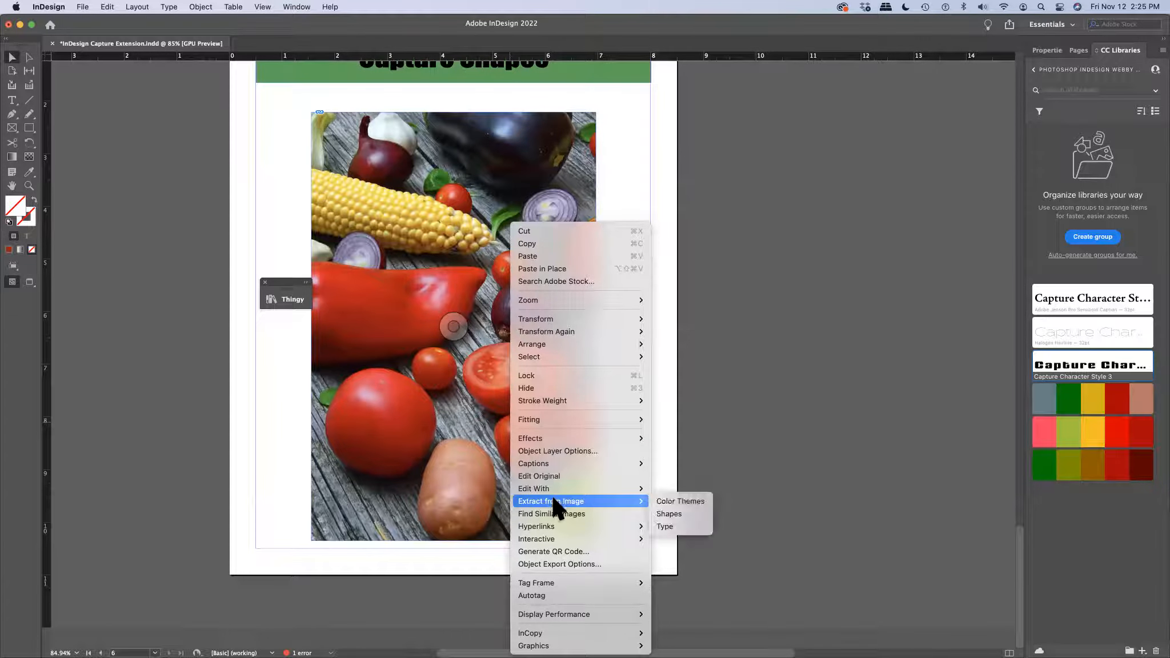
{"action": "left_click", "coordinate": [660, 499]}
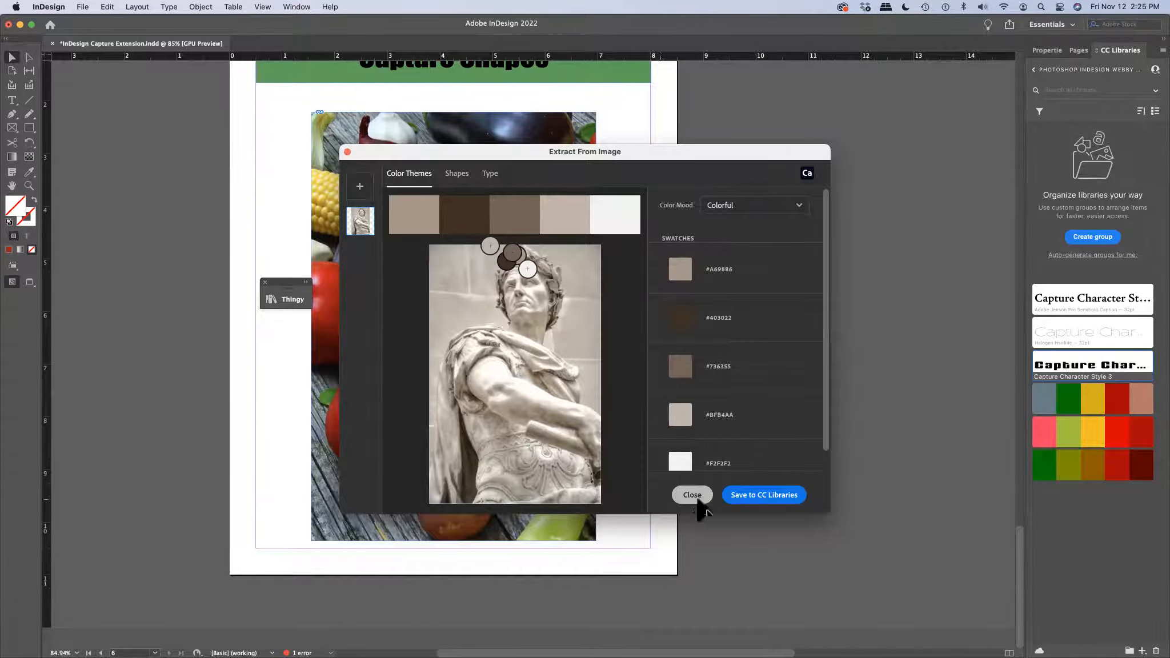
{"action": "left_click", "coordinate": [697, 498]}
Select the vegetable photo on page 6 and extract its color themes.
{"action": "left_click", "coordinate": [490, 467]}
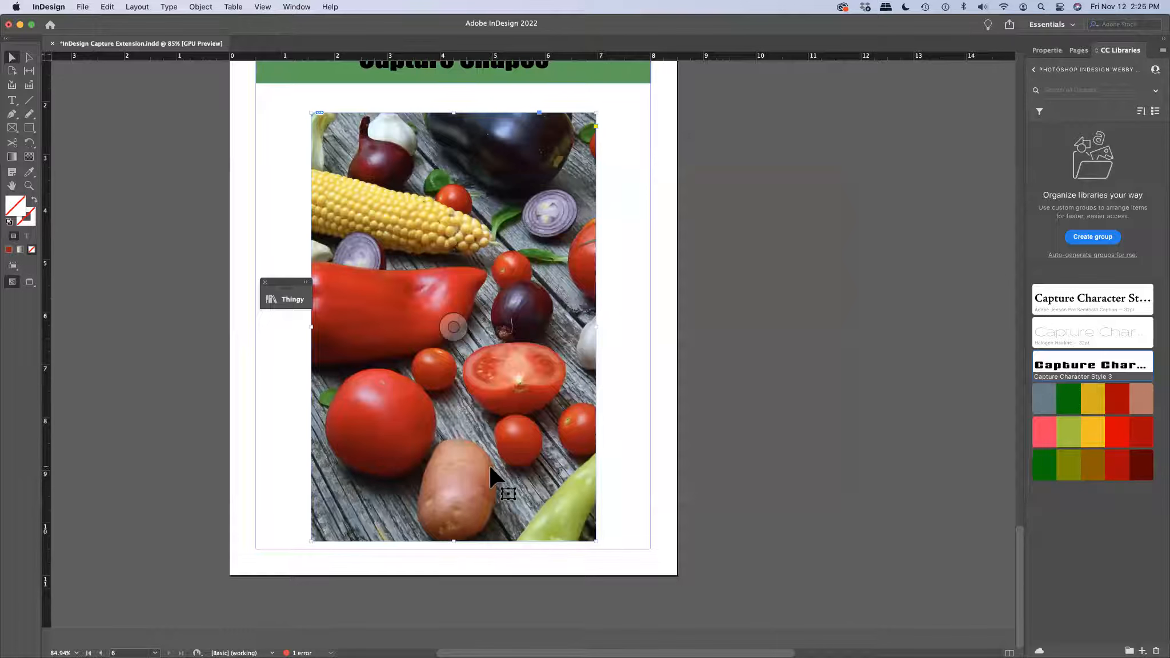
{"action": "right_click", "coordinate": [489, 465]}
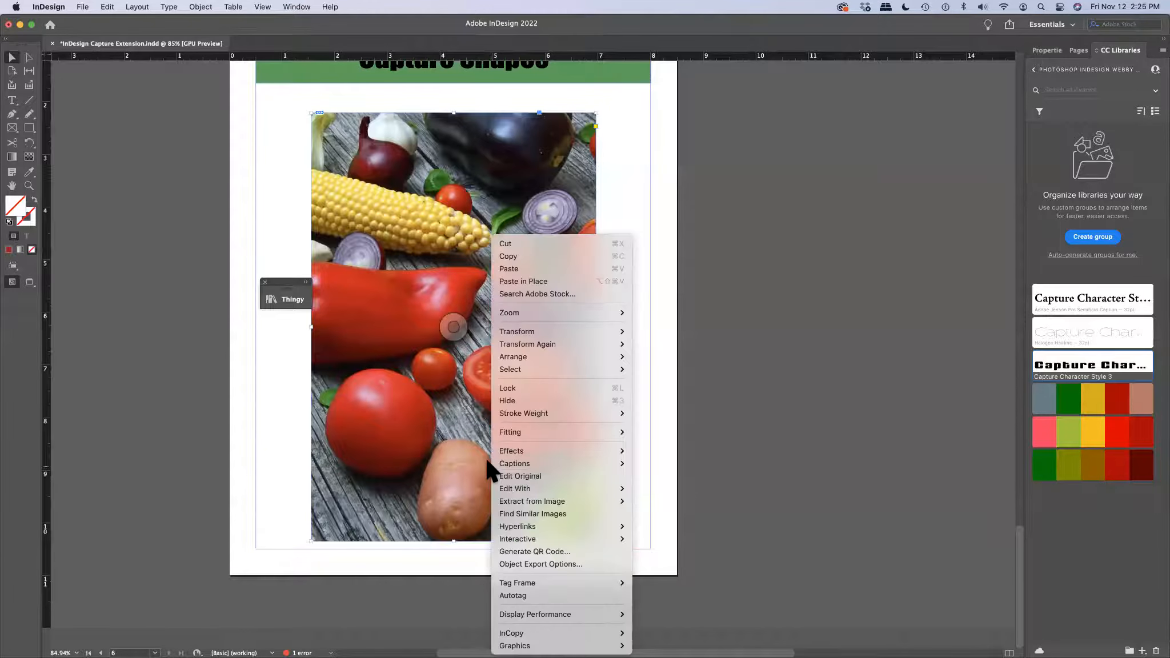
{"action": "mouse_move", "coordinate": [529, 498]}
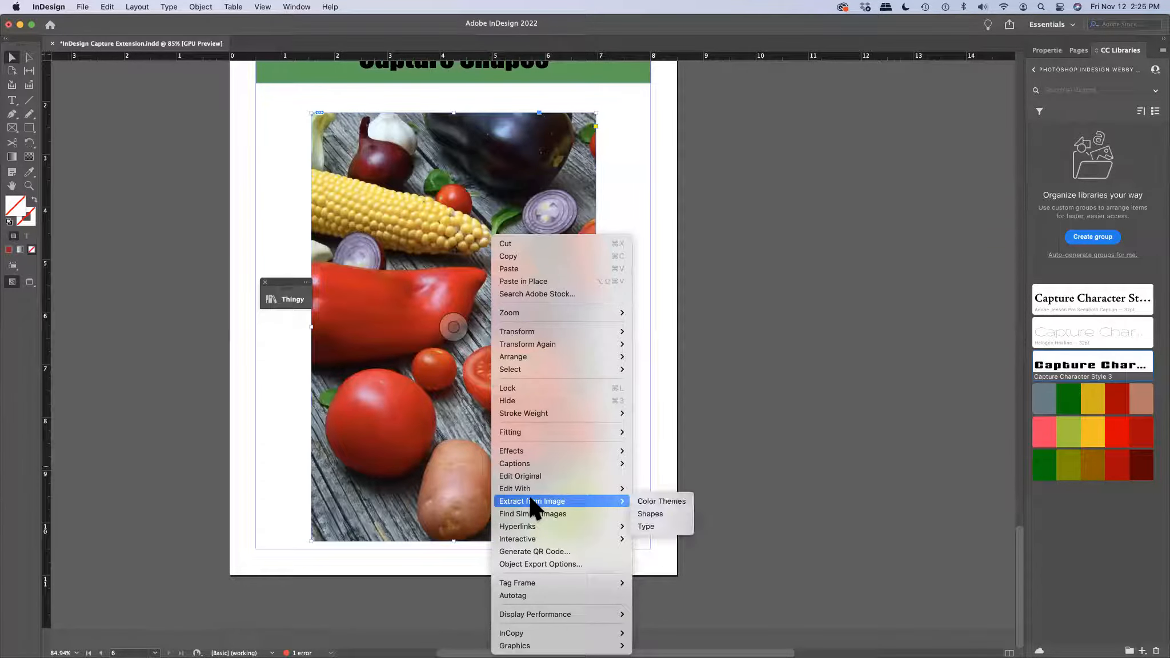
{"action": "left_click", "coordinate": [678, 498]}
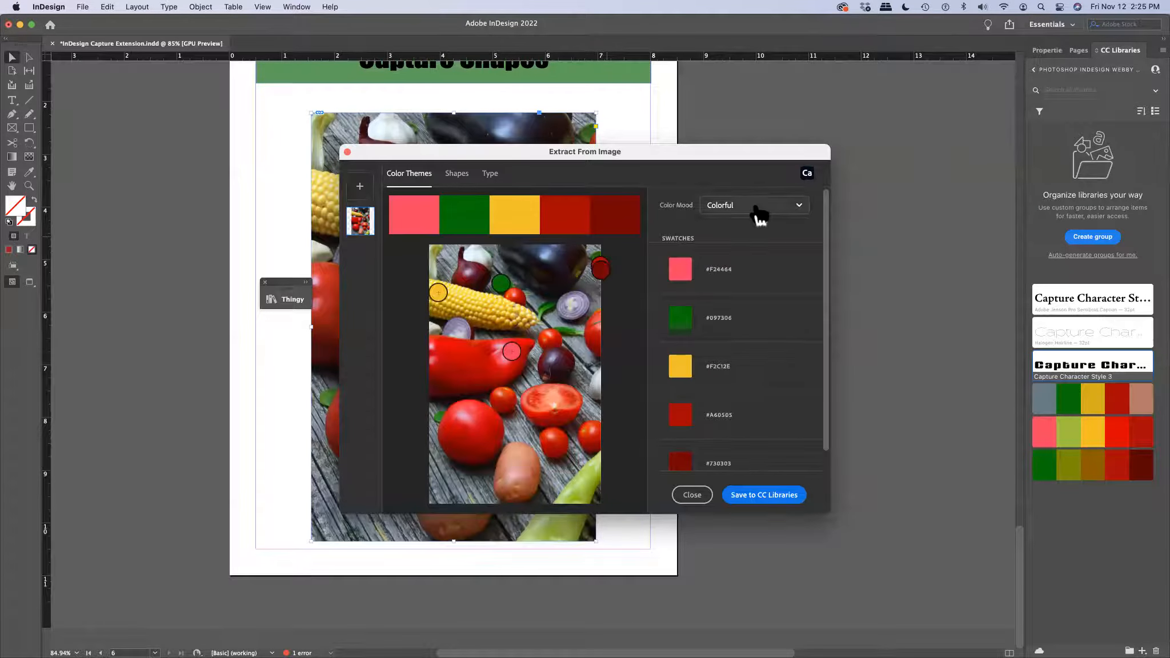
Set the vegetable theme's color mood to Muted and save the theme to CC Libraries.
{"action": "left_click", "coordinate": [757, 209]}
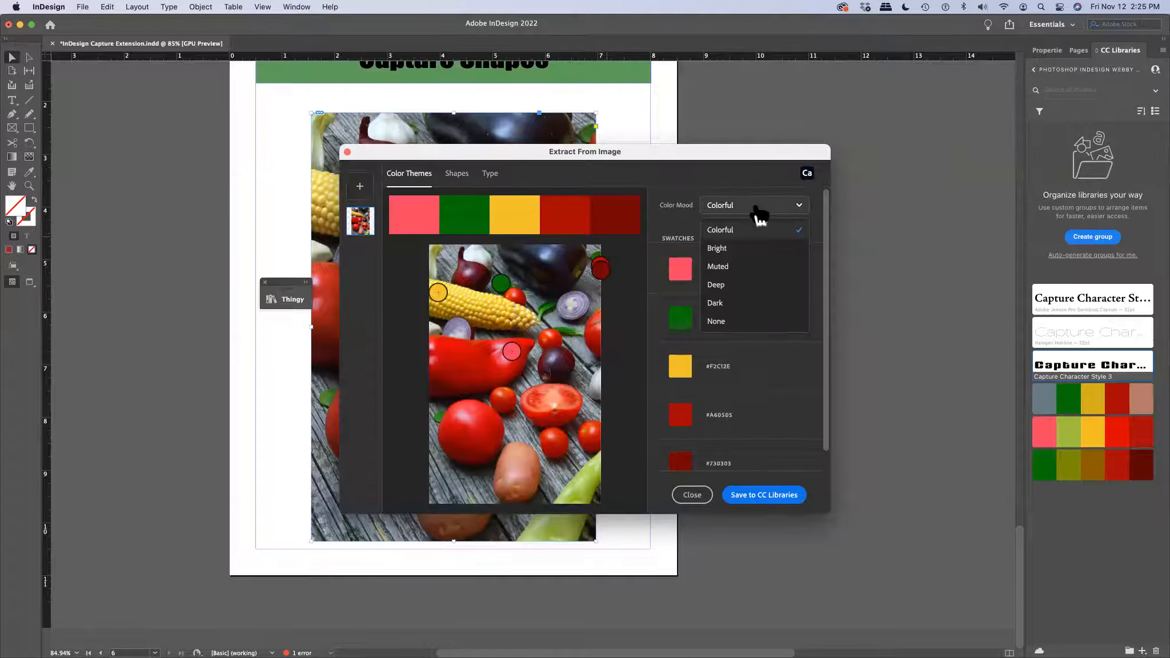
{"action": "left_click", "coordinate": [733, 268]}
{"action": "scroll", "coordinate": [800, 445], "scroll_direction": "down", "scroll_amount": 1}
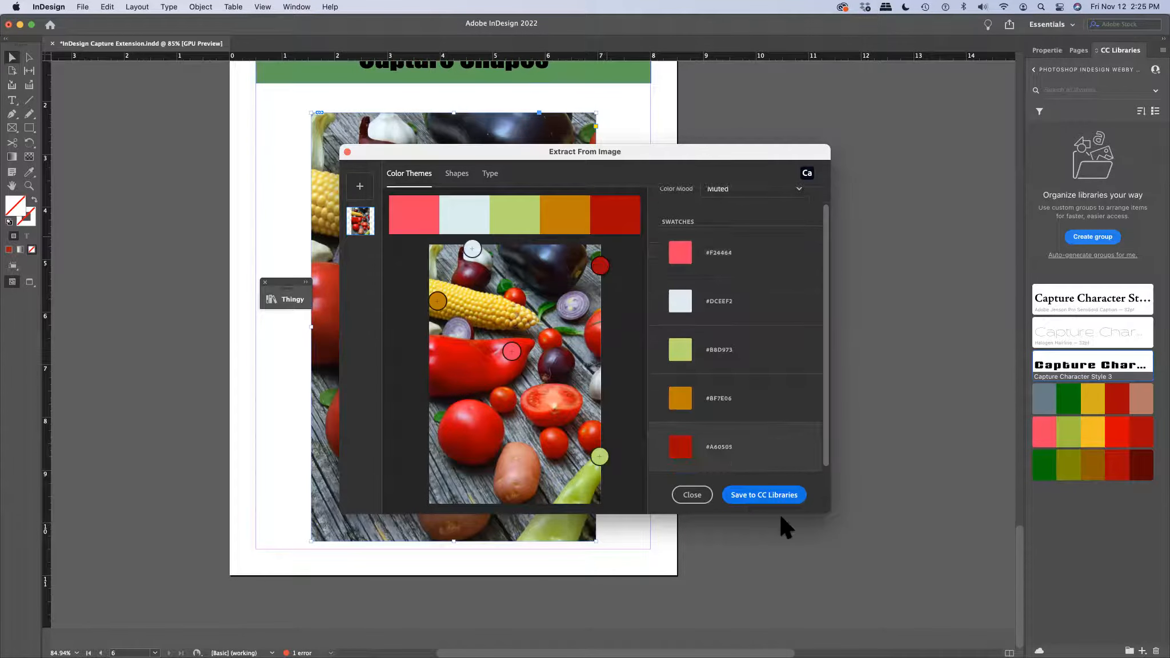
{"action": "left_click", "coordinate": [793, 498]}
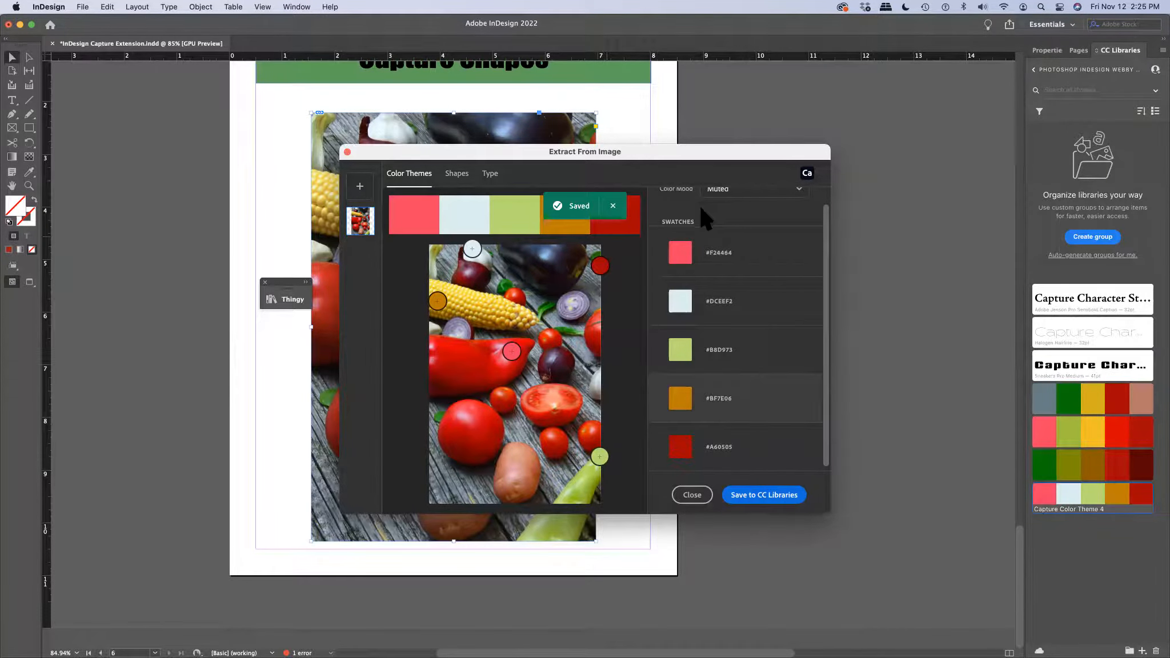
Change the color mood to Deep and save that theme to CC Libraries as well.
{"action": "scroll", "coordinate": [674, 213], "scroll_direction": "up", "scroll_amount": 1}
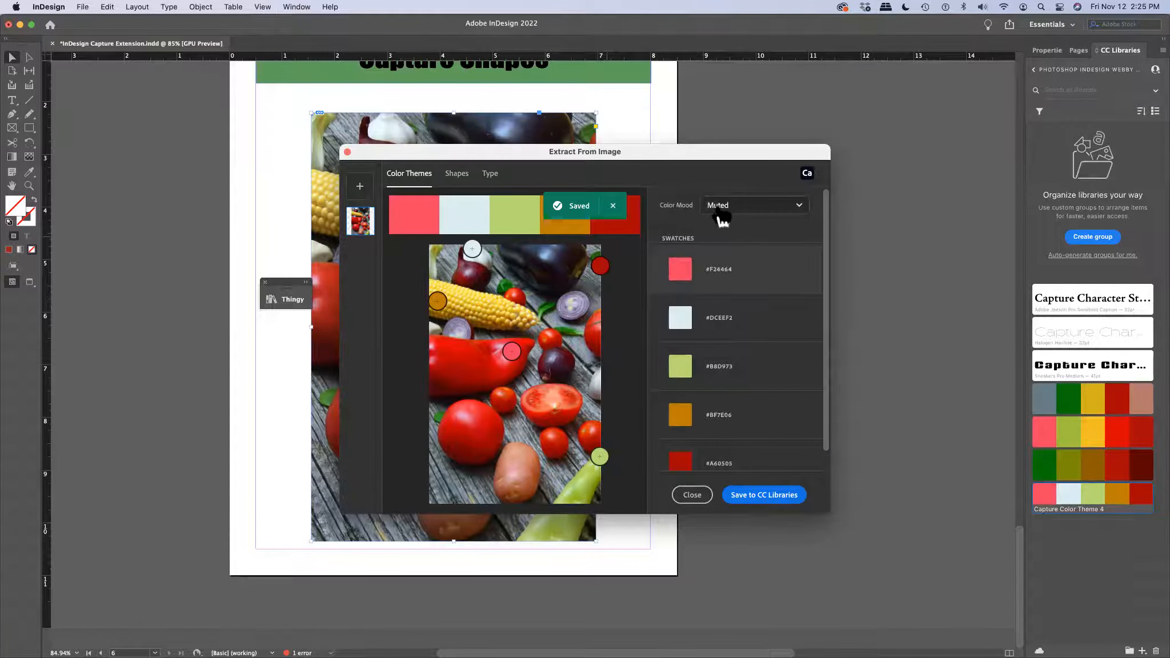
{"action": "left_click", "coordinate": [720, 213]}
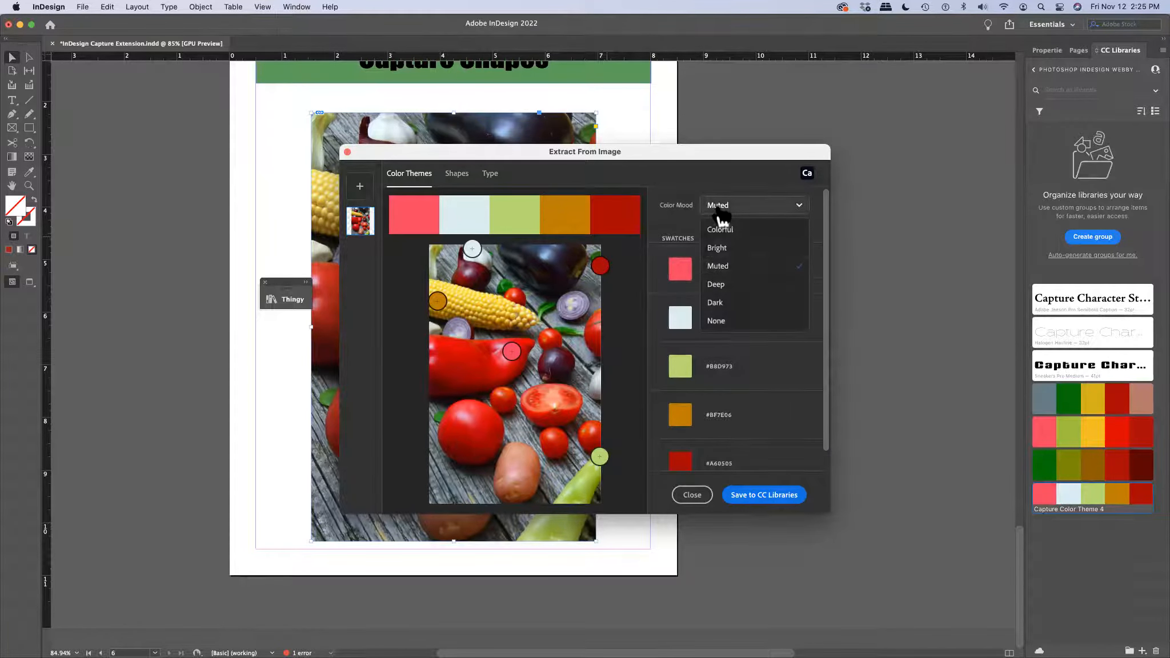
{"action": "left_click", "coordinate": [728, 292]}
{"action": "scroll", "coordinate": [774, 454], "scroll_direction": "down", "scroll_amount": 1}
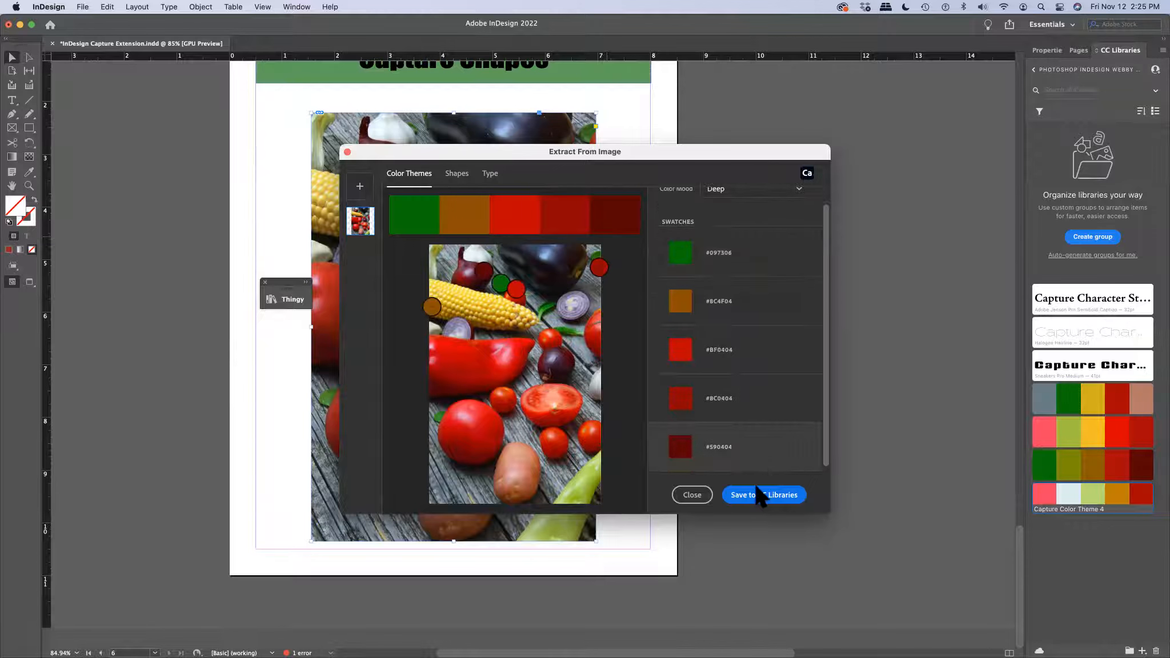
{"action": "left_click", "coordinate": [791, 493]}
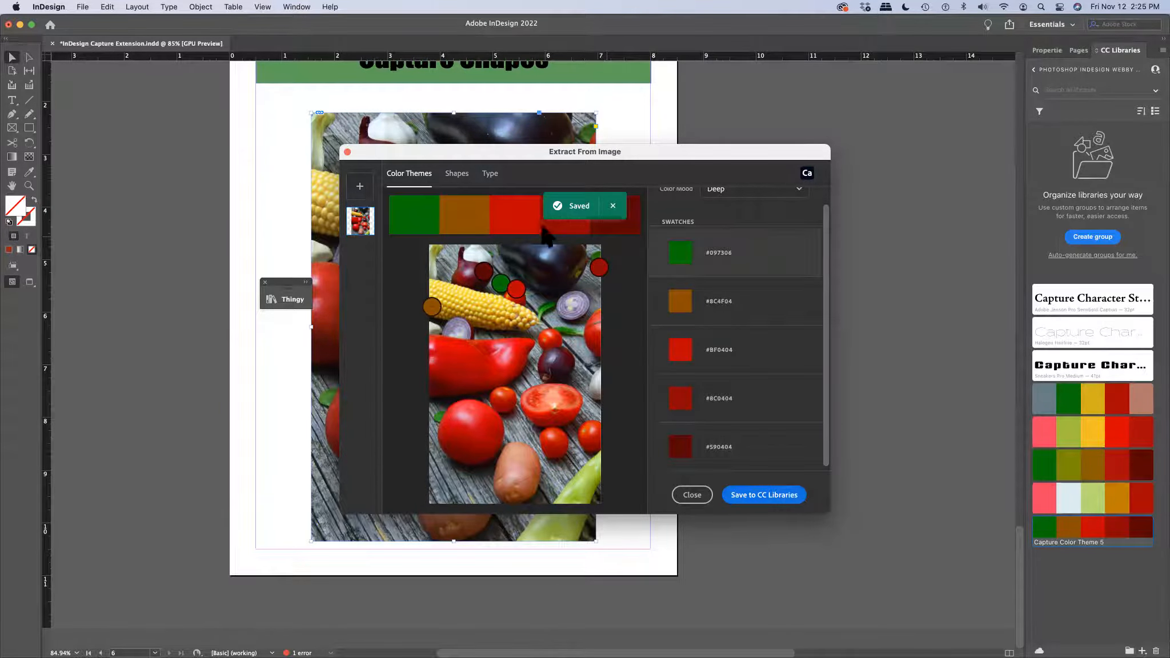
Extract a vegetable shape with detail 59, try to save it to CC Libraries and close the dialog.
{"action": "left_click", "coordinate": [460, 180]}
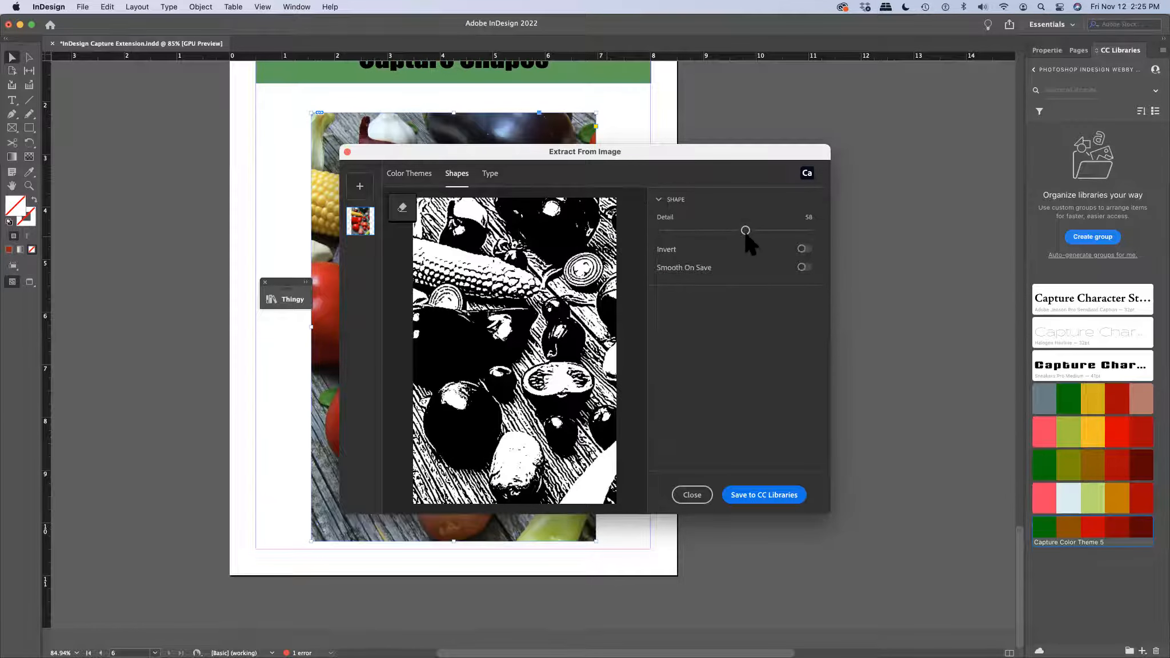
{"action": "mouse_move", "coordinate": [746, 233]}
{"action": "left_mouse_down"}
{"action": "mouse_move", "coordinate": [737, 232]}
{"action": "mouse_move", "coordinate": [748, 233]}
{"action": "left_mouse_up"}
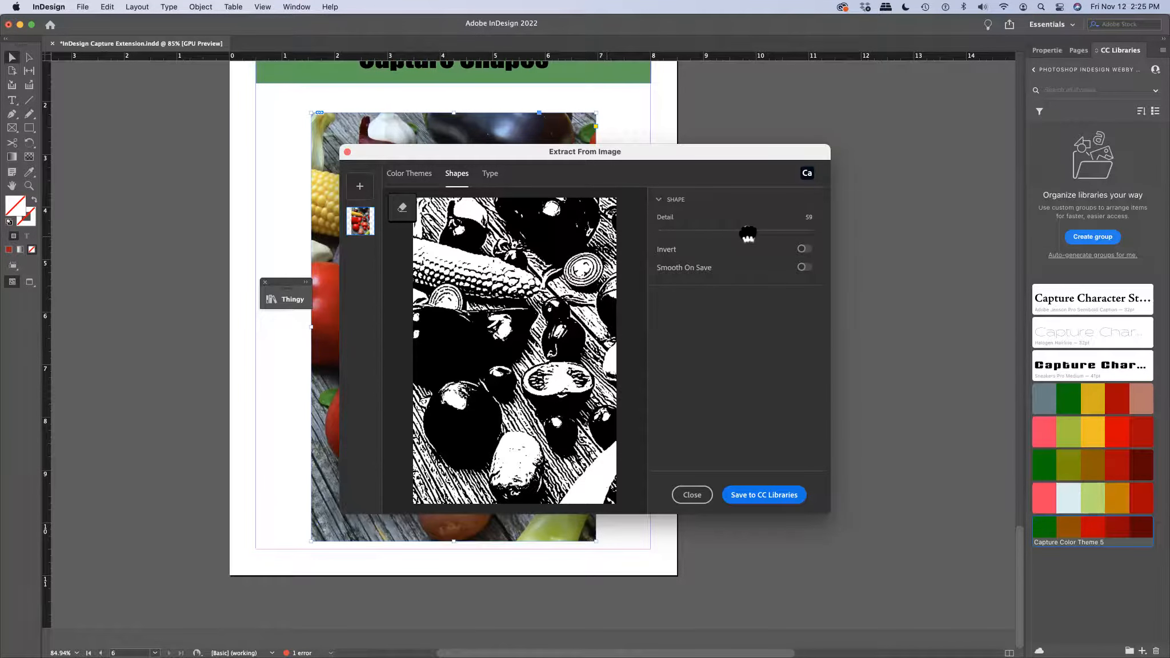
{"action": "left_click", "coordinate": [773, 496]}
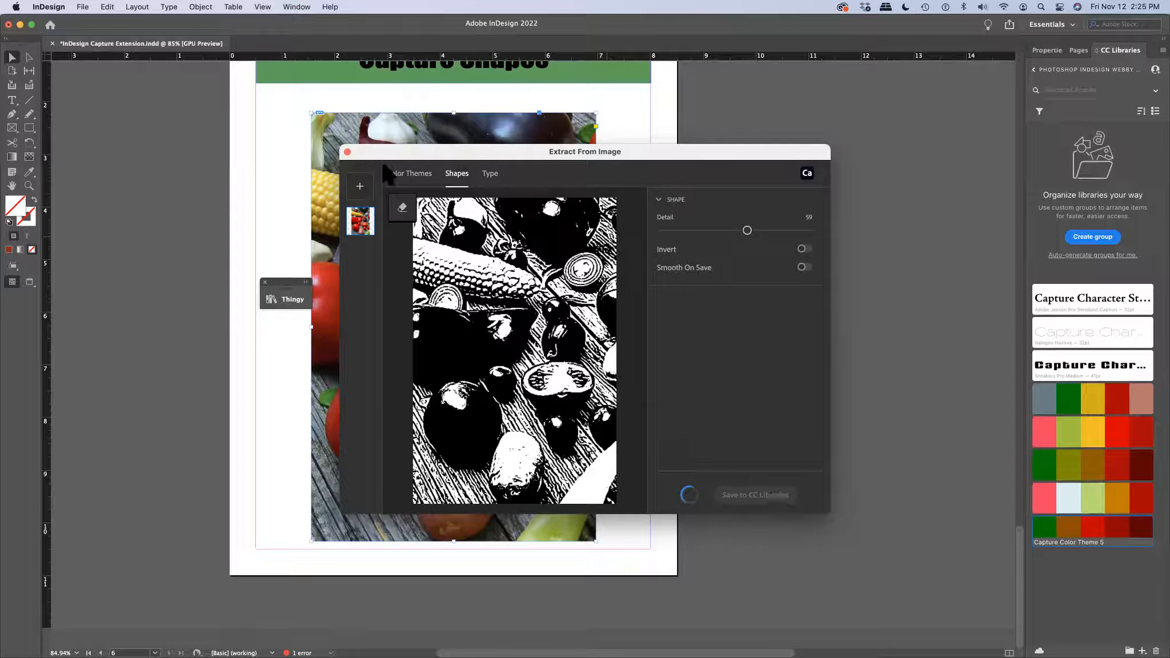
{"action": "left_click", "coordinate": [347, 151]}
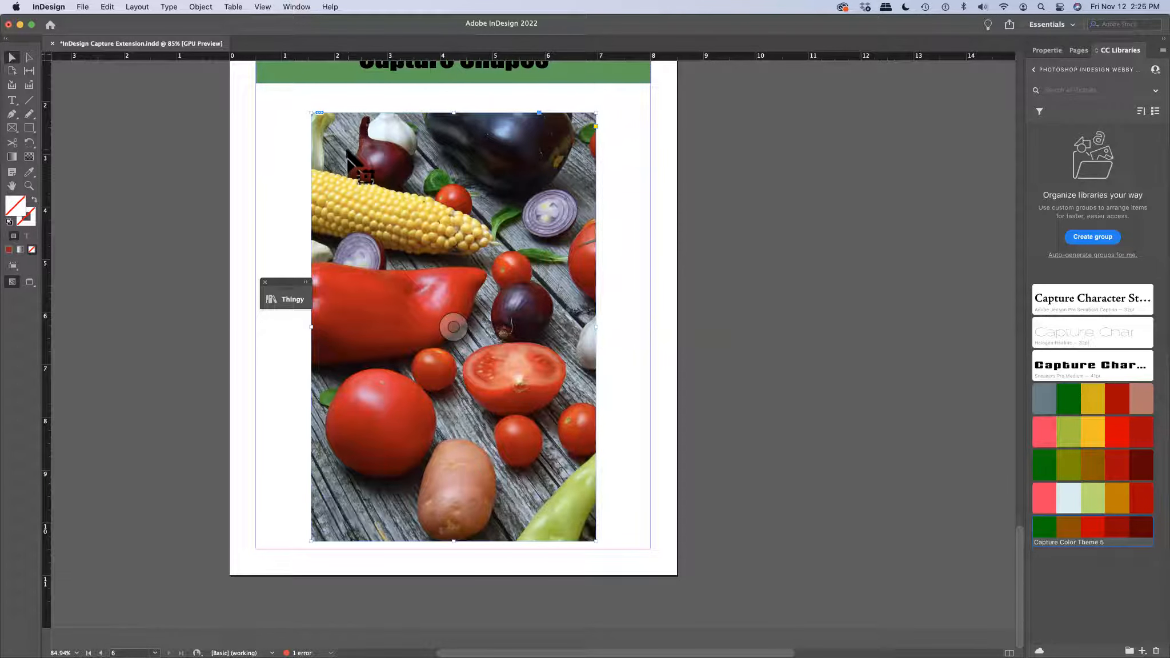
Close the InDesign Capture Extension.indd document without saving its changes.
{"action": "key", "text": "super+w"}
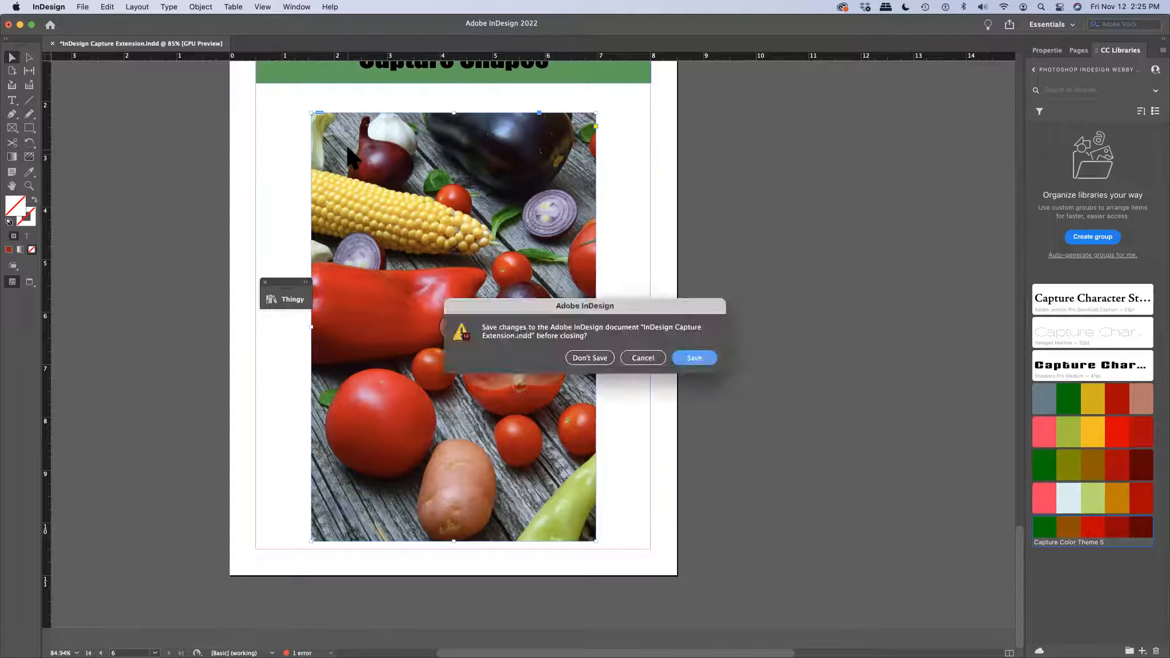
{"action": "left_click", "coordinate": [585, 356]}
Switch to Adobe Bridge and open autoselectsubject.indd from the IND 111221 Demos folder.
{"action": "key", "text": "super+Tab"}
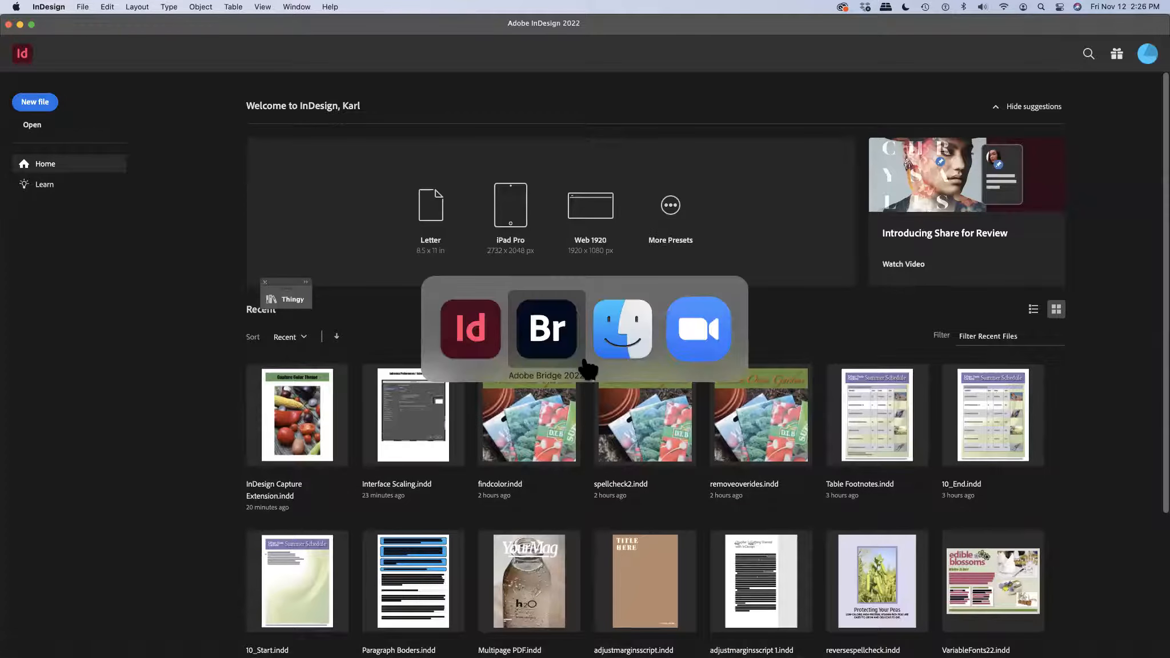
{"action": "left_click", "coordinate": [585, 365]}
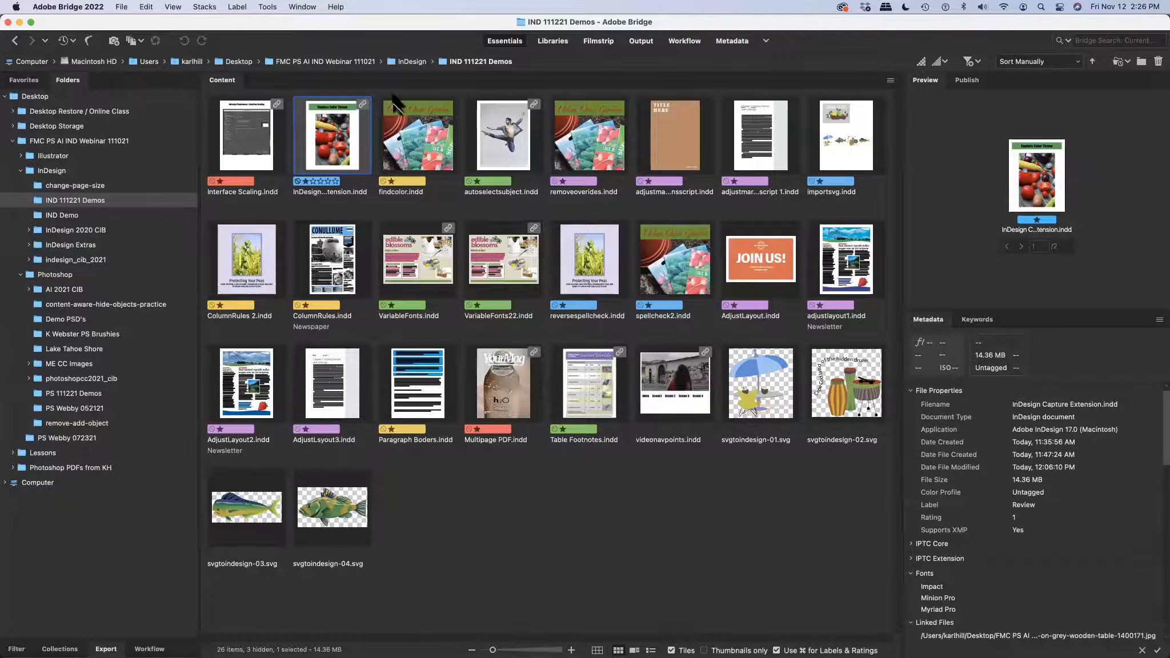
{"action": "double_click", "coordinate": [516, 149]}
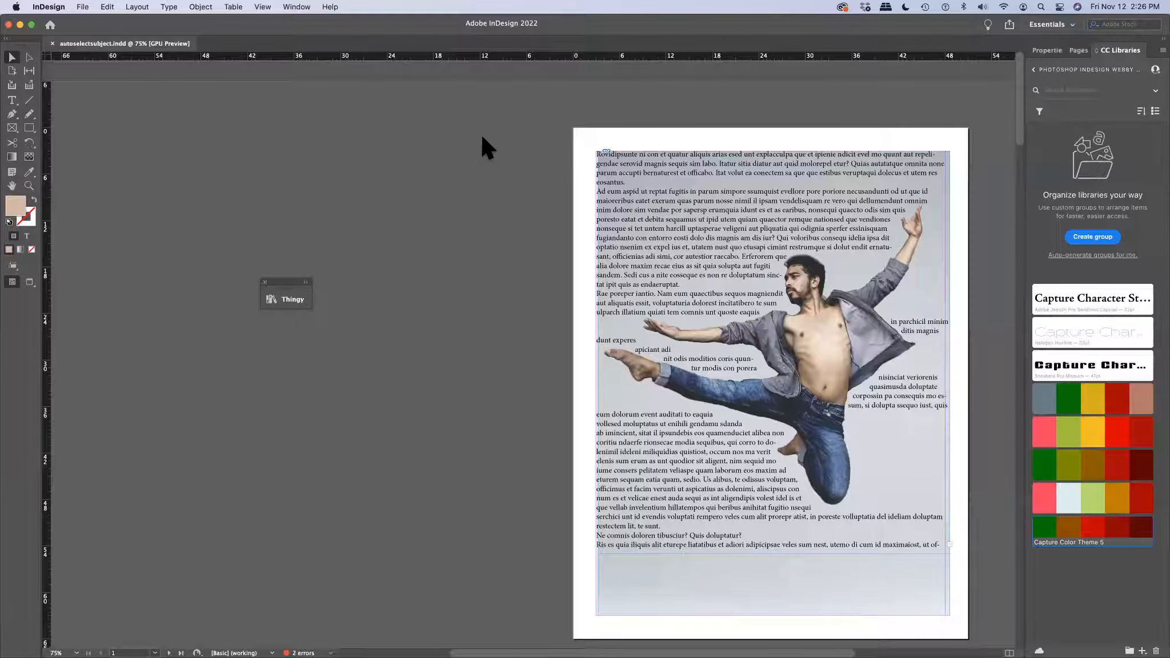
Select the dancer photo and display its Text Wrap settings next to the page.
{"action": "left_click", "coordinate": [823, 449]}
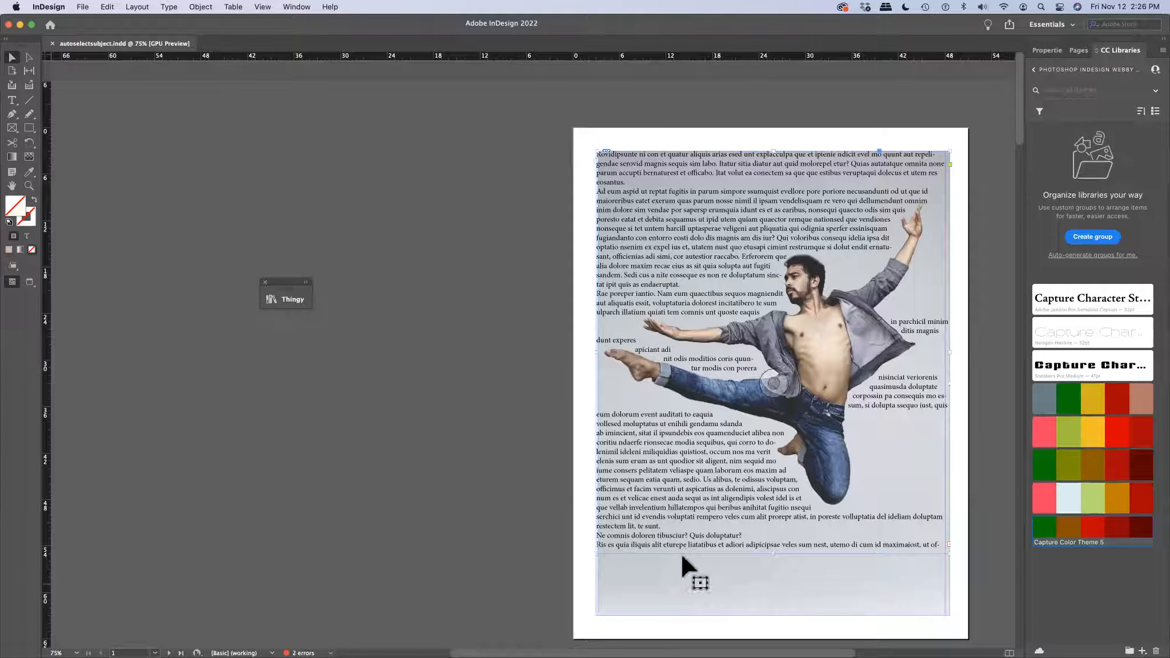
{"action": "left_click", "coordinate": [302, 6]}
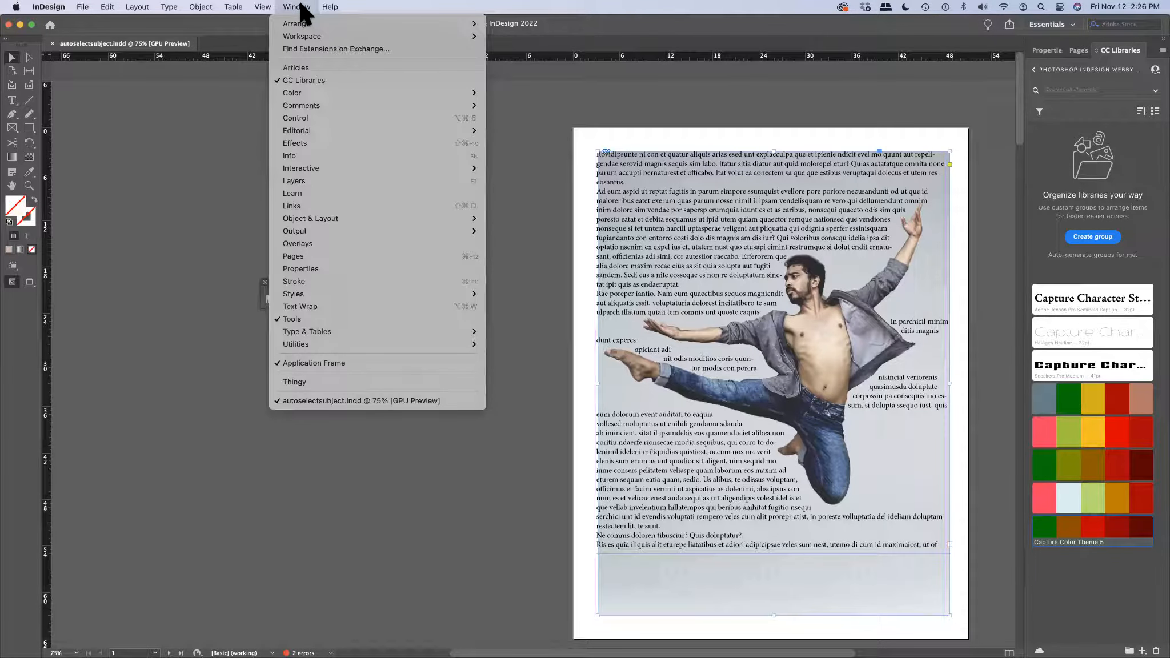
{"action": "left_click", "coordinate": [348, 306]}
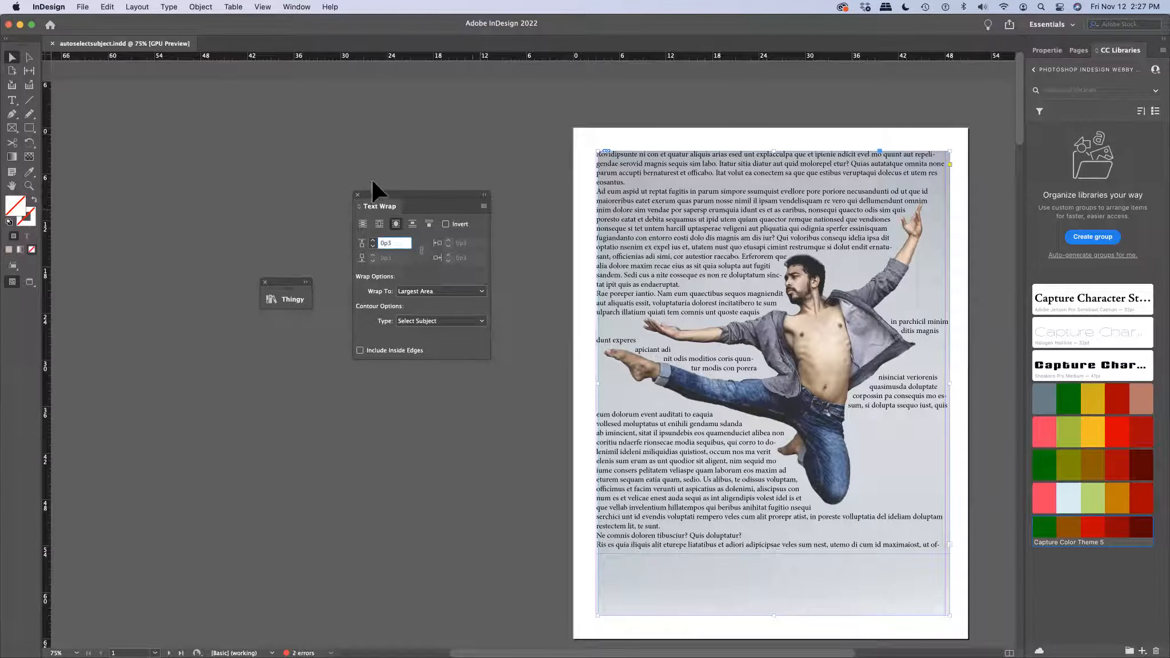
{"action": "left_click_drag", "start_coordinate": [389, 194], "coordinate": [491, 357]}
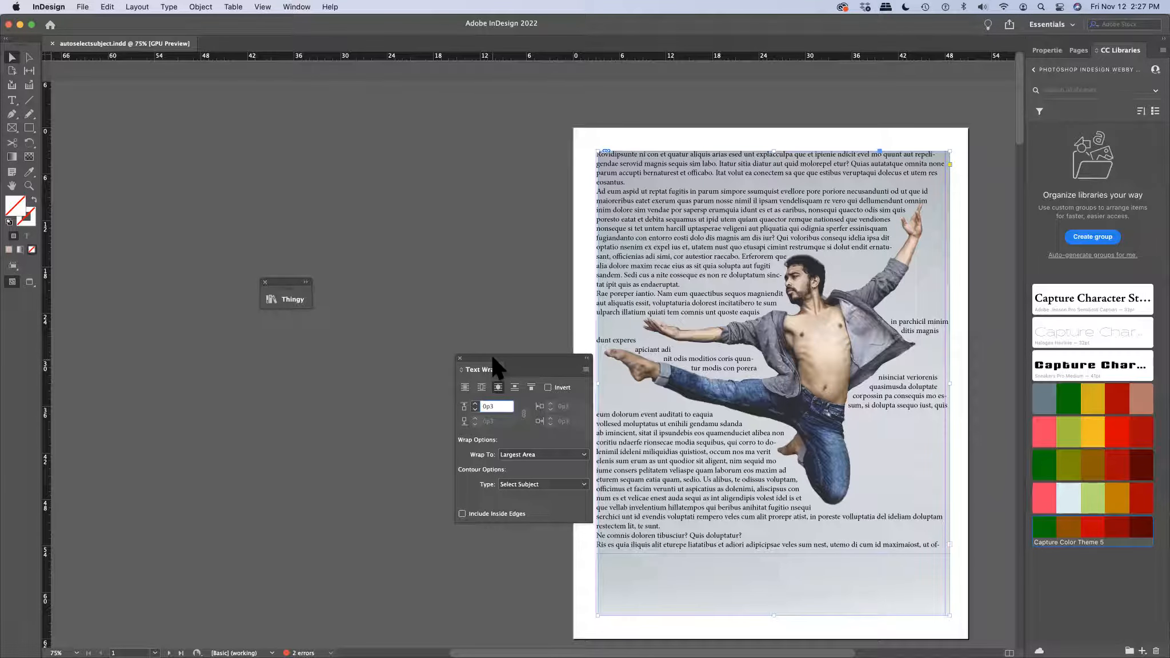
Try the dancer photo without text wrap and with a wrap around its bounding box.
{"action": "left_click", "coordinate": [465, 389]}
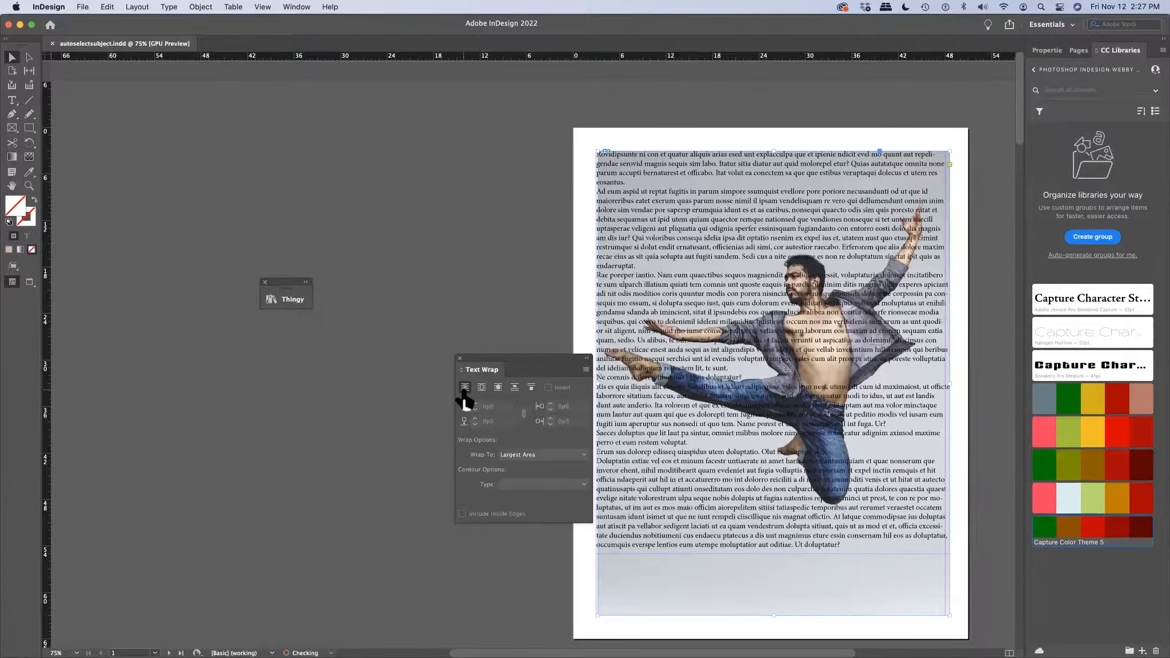
{"action": "left_click", "coordinate": [481, 388]}
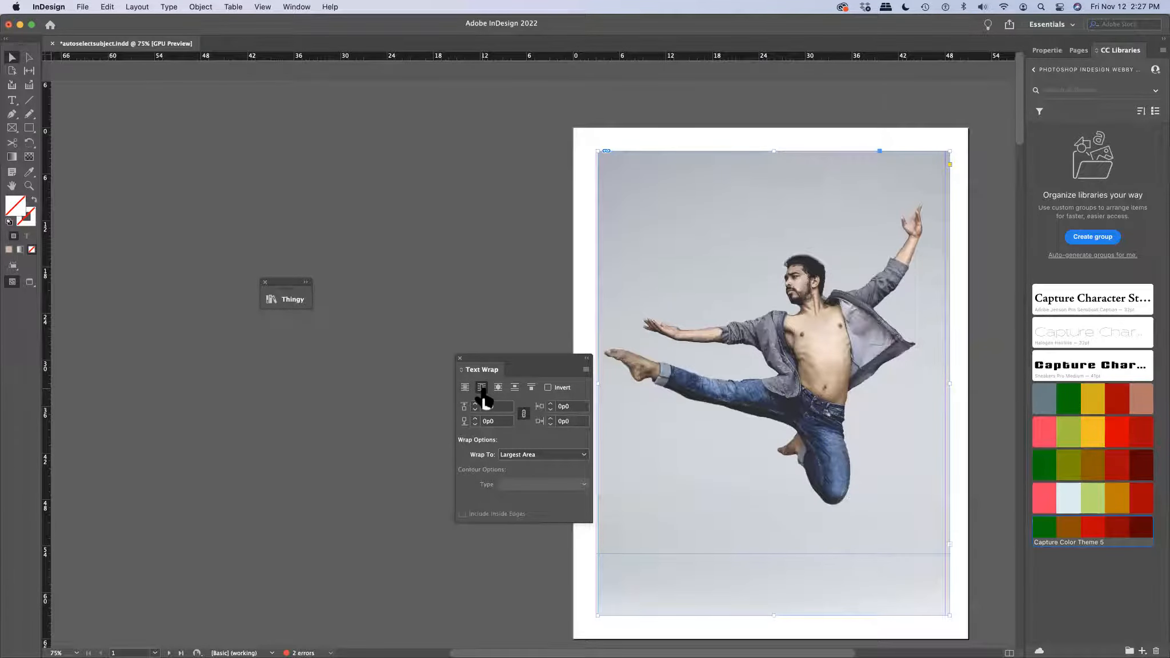
Wrap the text around the dancer's object shape using the Select Subject contour and Both Right & Left Sides.
{"action": "left_click", "coordinate": [498, 388]}
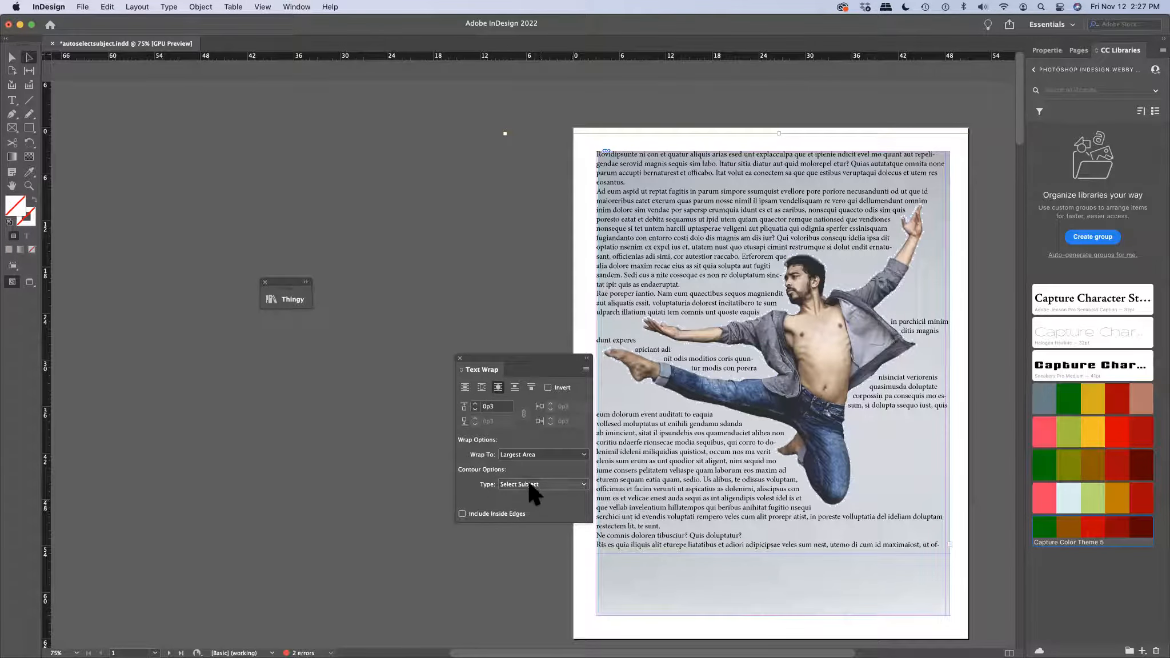
{"action": "left_click", "coordinate": [586, 485]}
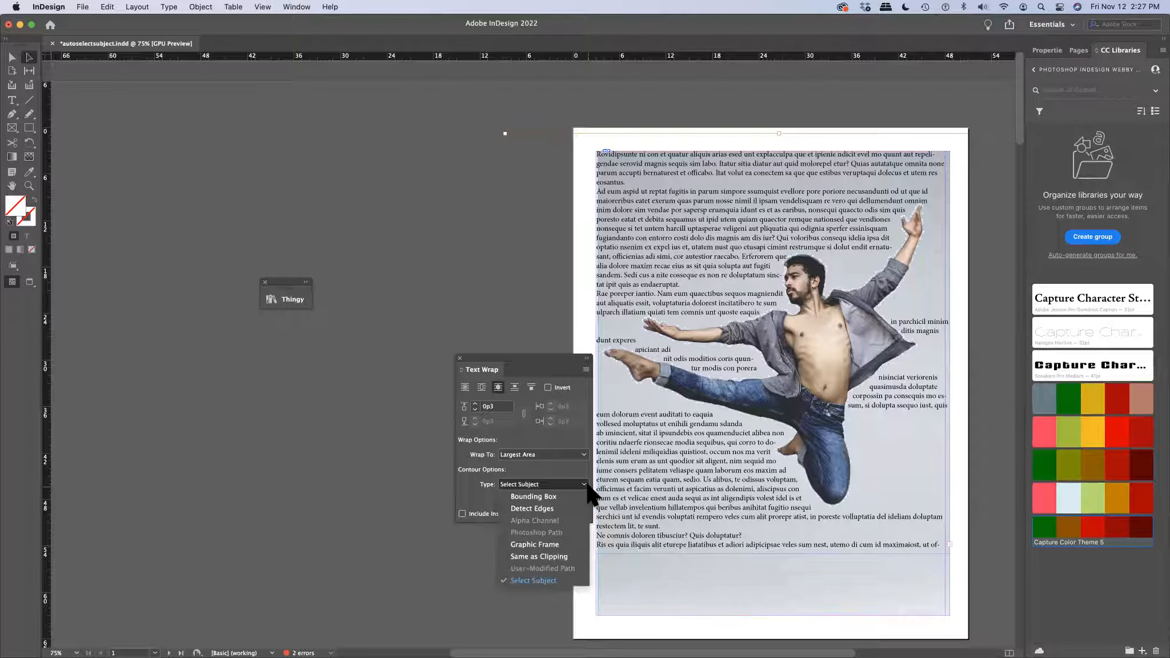
{"action": "left_click", "coordinate": [538, 578]}
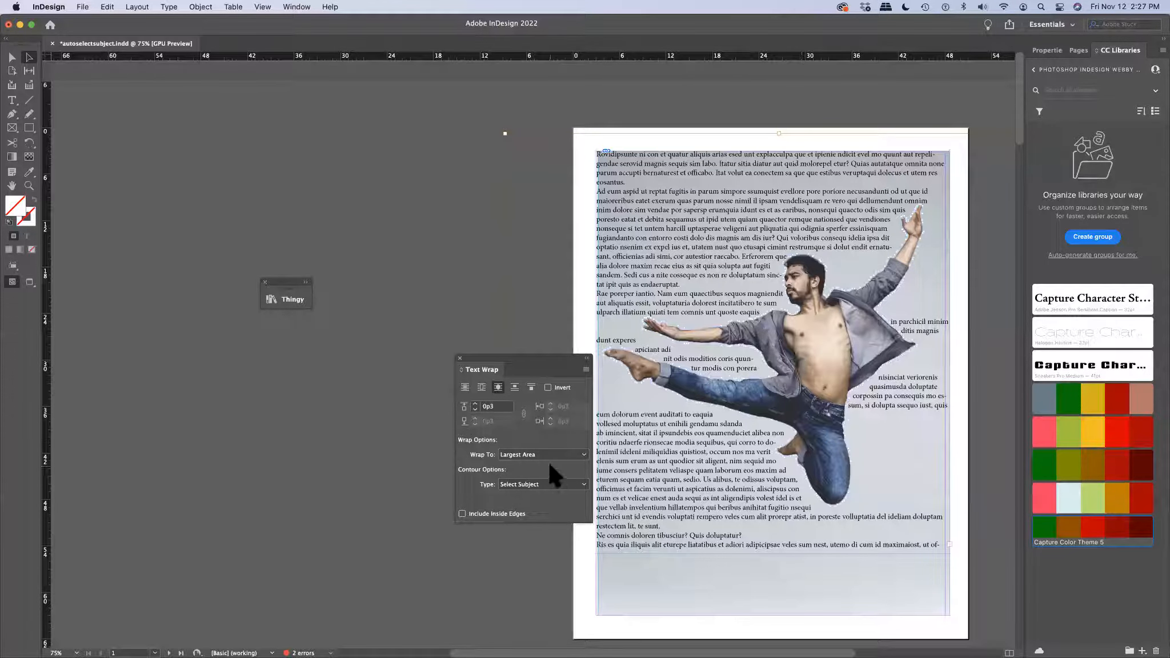
{"action": "left_click", "coordinate": [581, 454]}
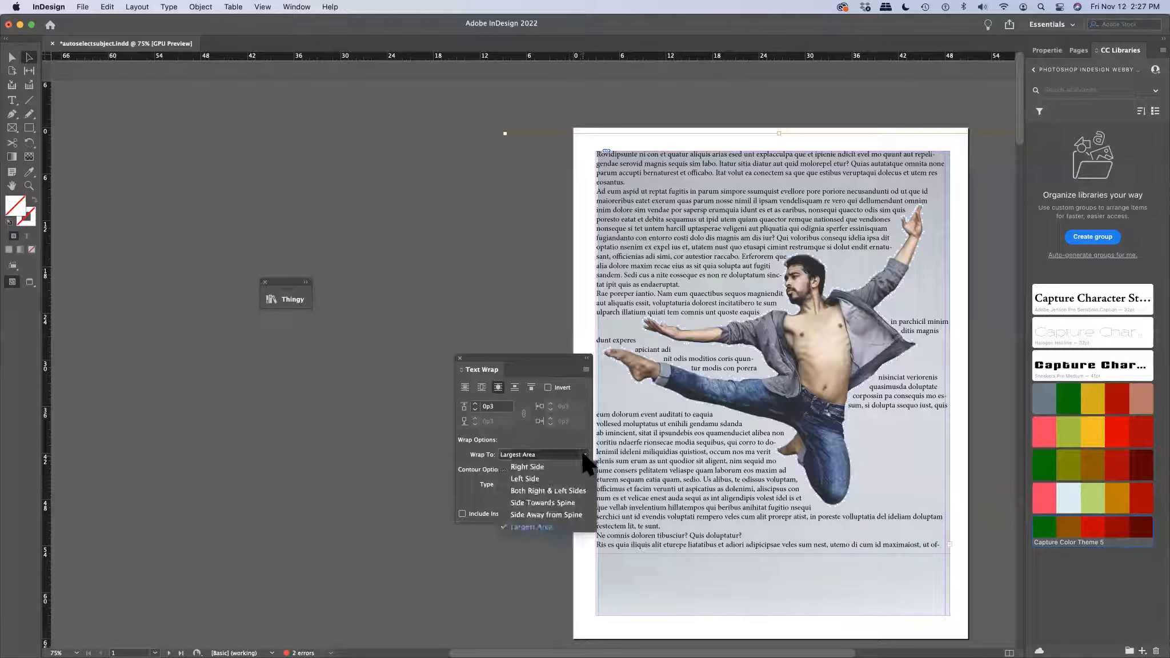
{"action": "left_click", "coordinate": [567, 486]}
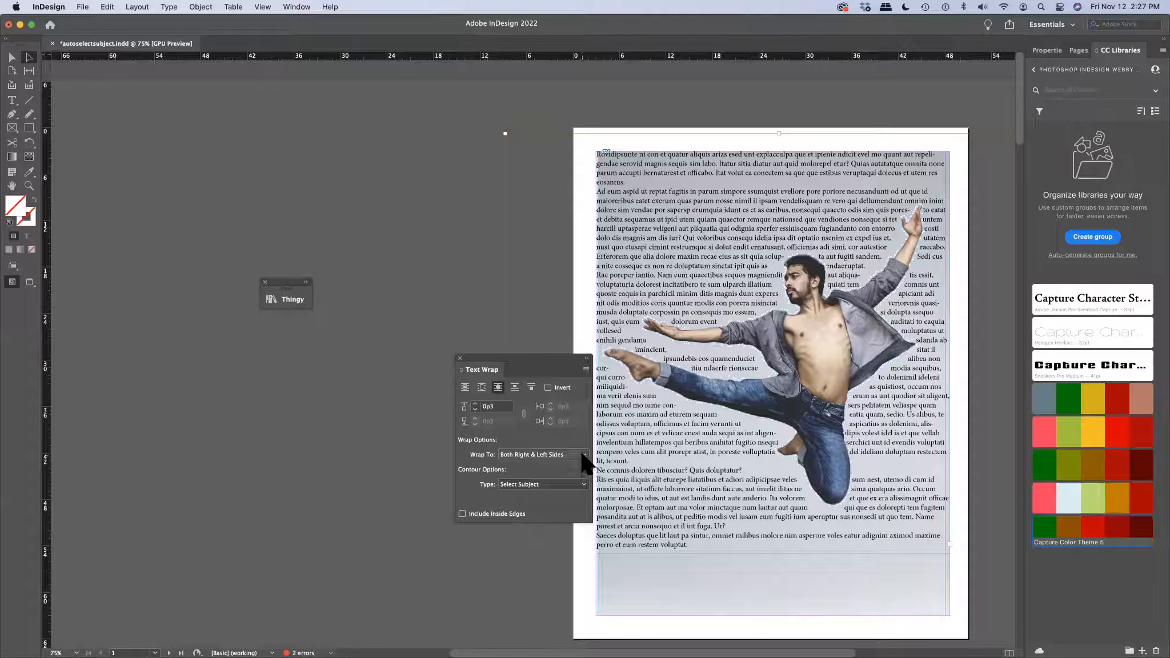
Set the dancer photo's text wrap to the Largest Area.
{"action": "left_click", "coordinate": [582, 454]}
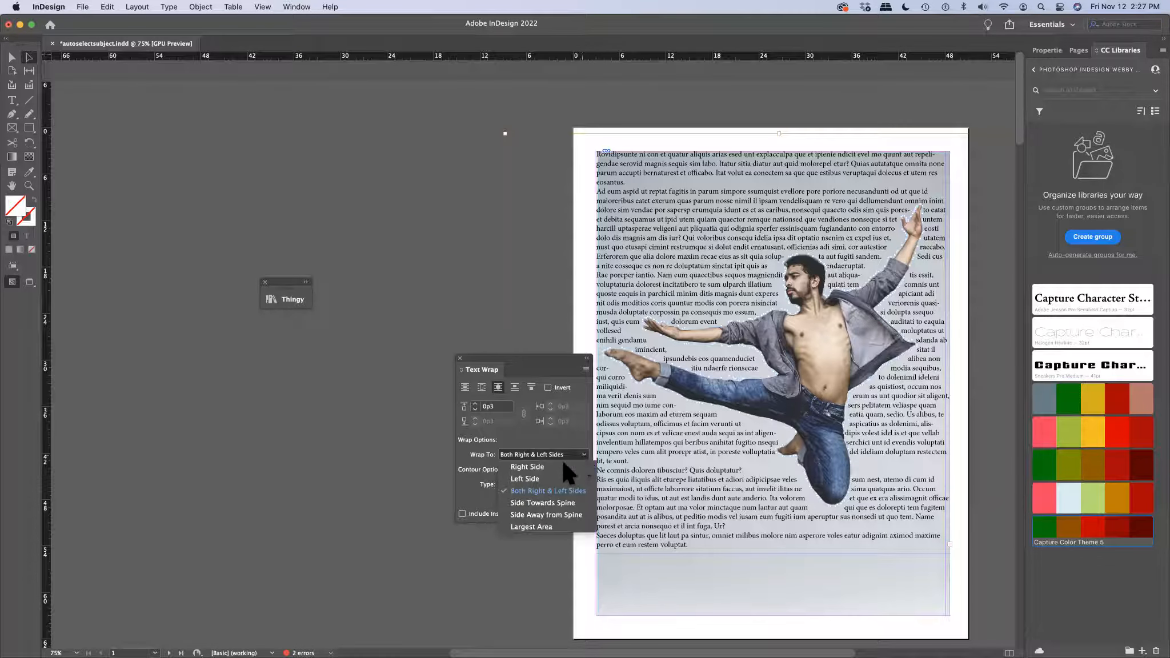
{"action": "left_click", "coordinate": [542, 525]}
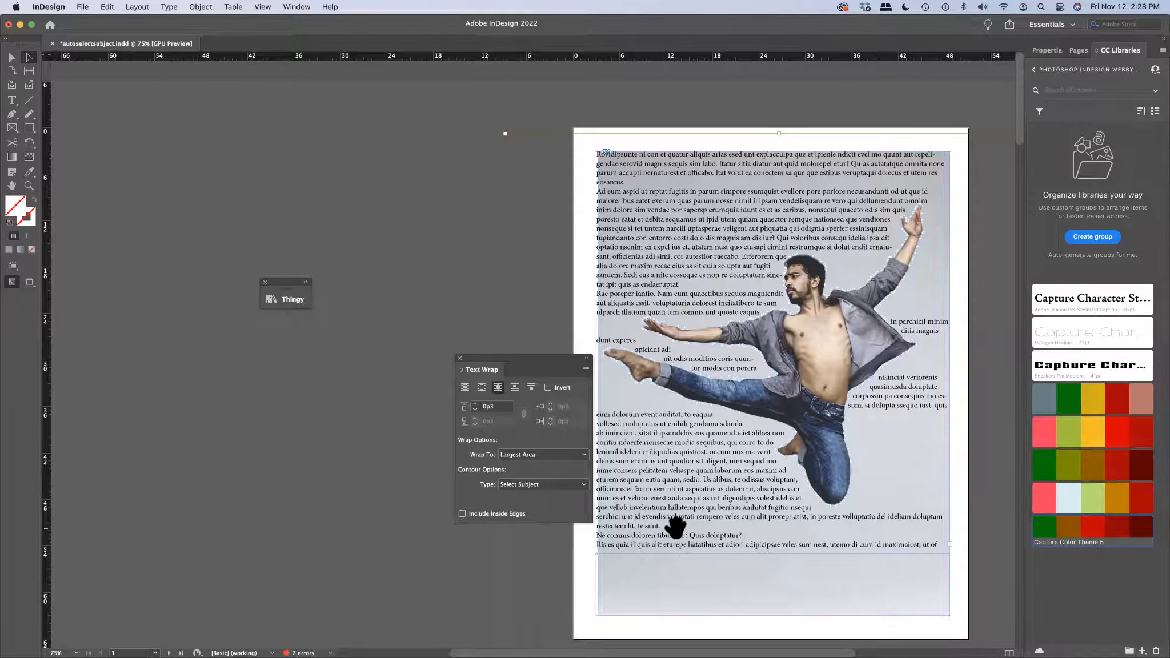
Wrap the text around the object shape of the mother-and-baby photo on page 2, using the Select Subject contour.
{"action": "scroll", "coordinate": [675, 527], "scroll_direction": "down", "scroll_amount": 2}
{"action": "scroll", "coordinate": [675, 527], "scroll_direction": "down", "scroll_amount": 15}
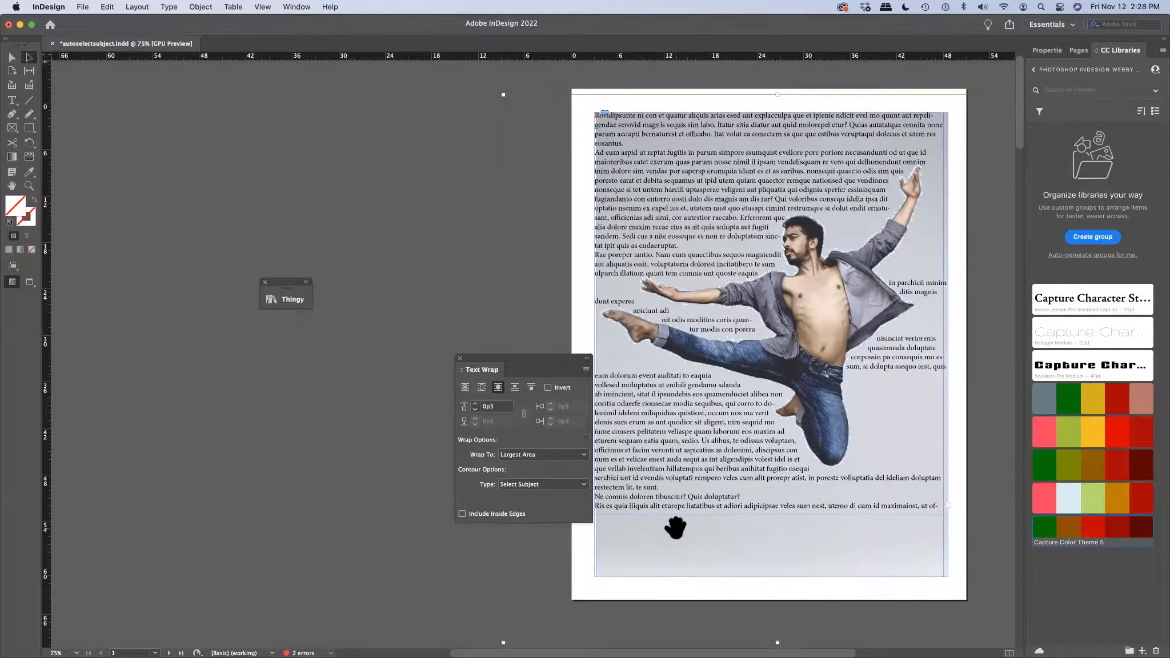
{"action": "scroll", "coordinate": [675, 527], "scroll_direction": "down", "scroll_amount": 3}
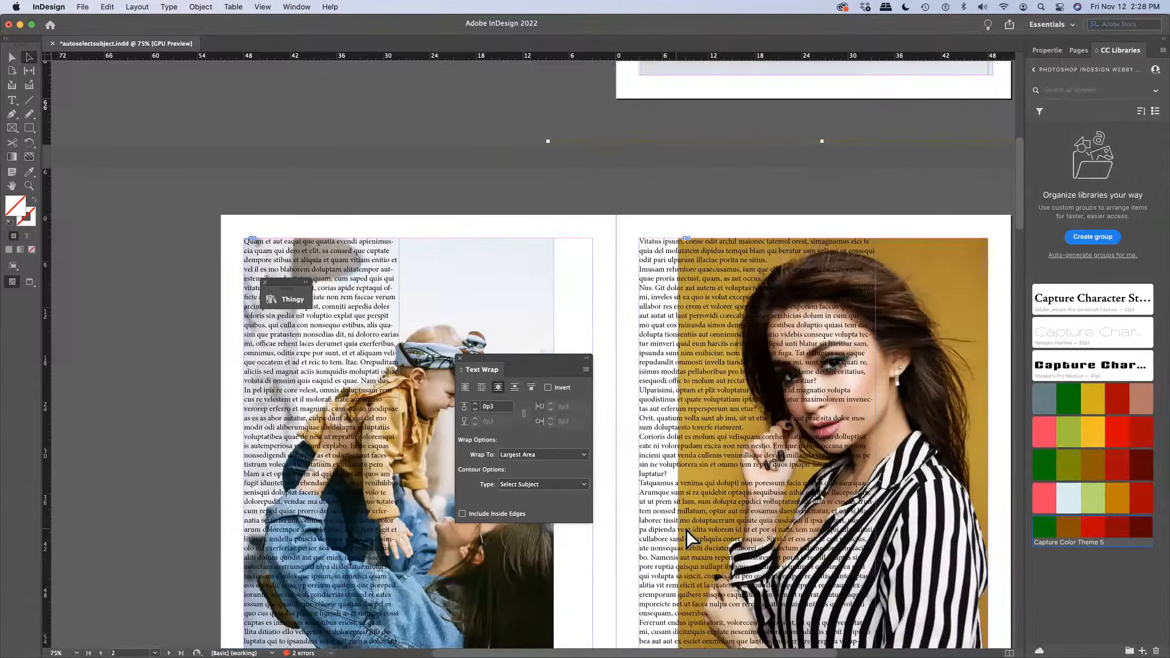
{"action": "scroll", "coordinate": [686, 528], "scroll_direction": "down", "scroll_amount": 4}
{"action": "scroll", "coordinate": [569, 496], "scroll_direction": "left", "scroll_amount": 3}
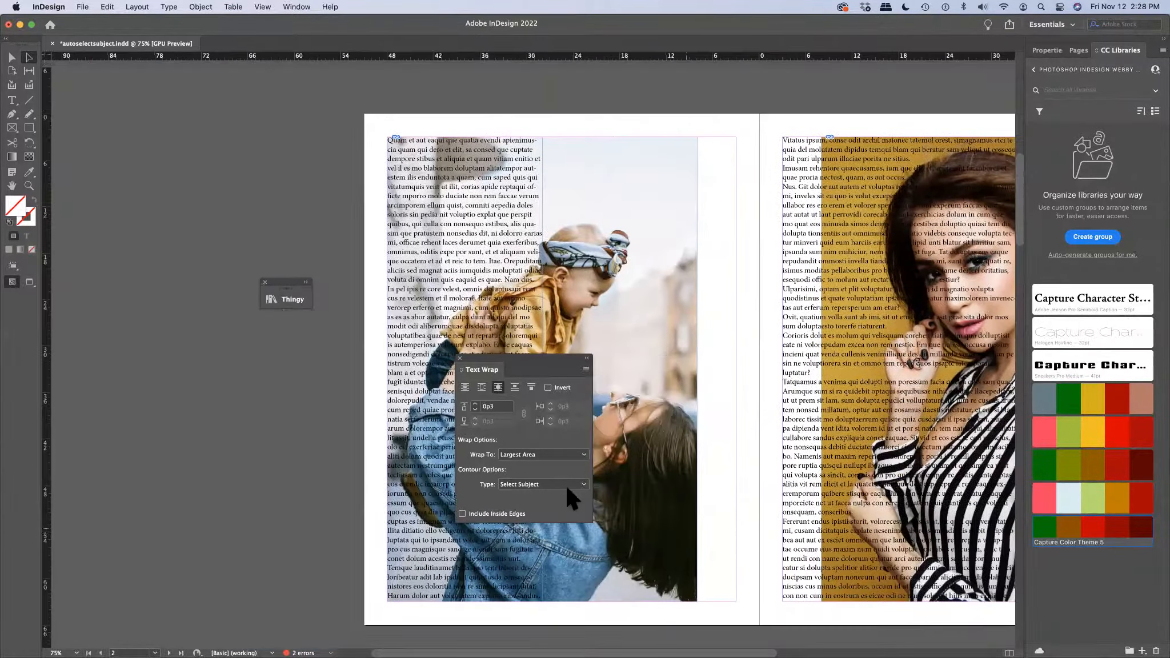
{"action": "left_click", "coordinate": [681, 310]}
{"action": "left_click", "coordinate": [12, 58]}
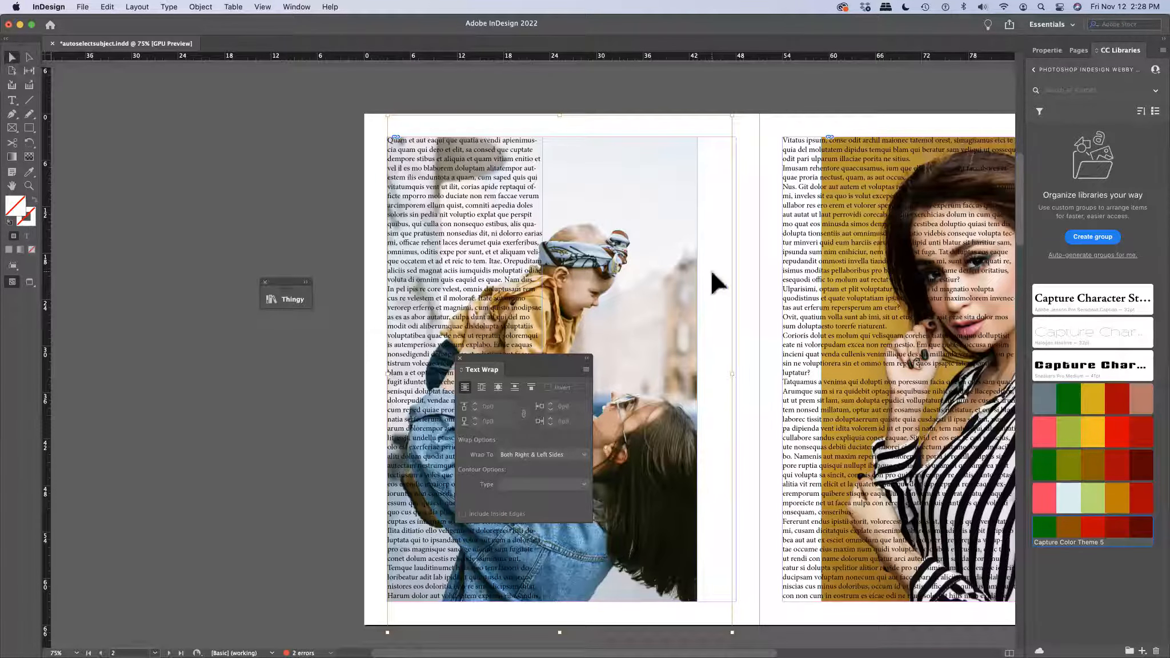
{"action": "left_click", "coordinate": [498, 388]}
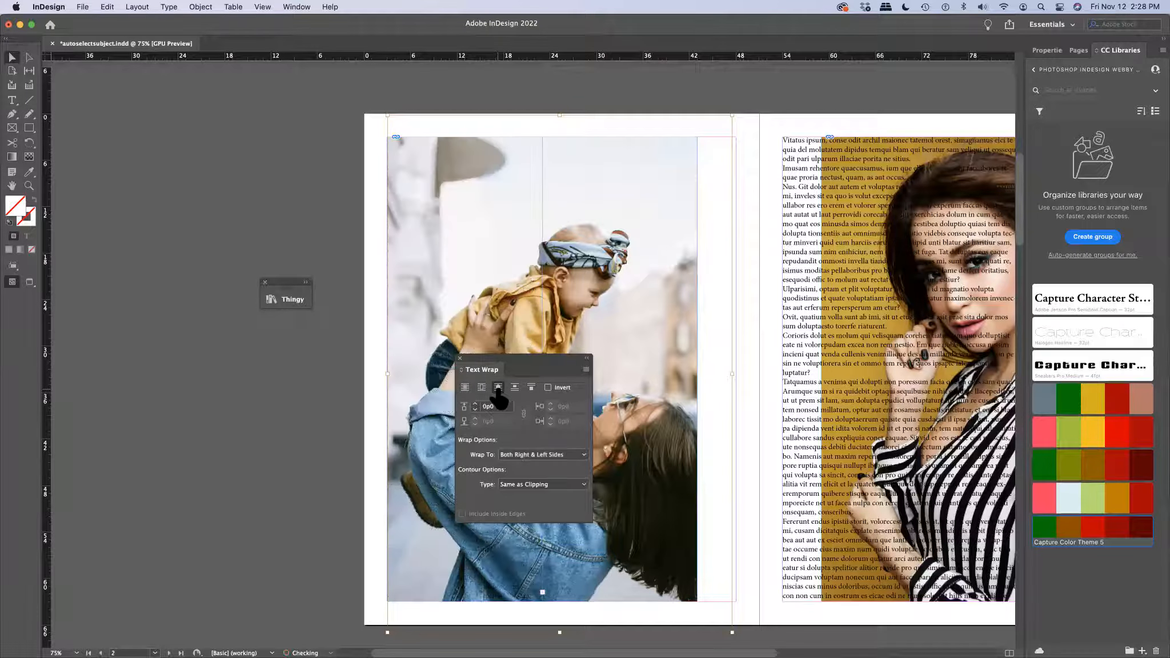
{"action": "left_click", "coordinate": [579, 481]}
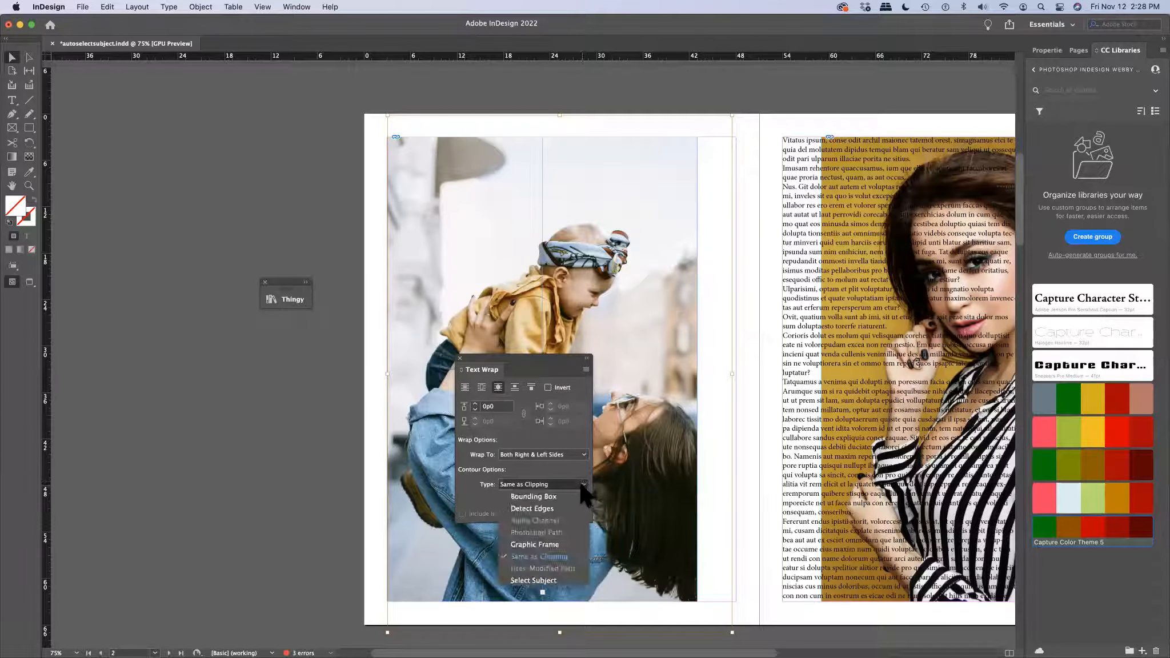
{"action": "left_click", "coordinate": [557, 579]}
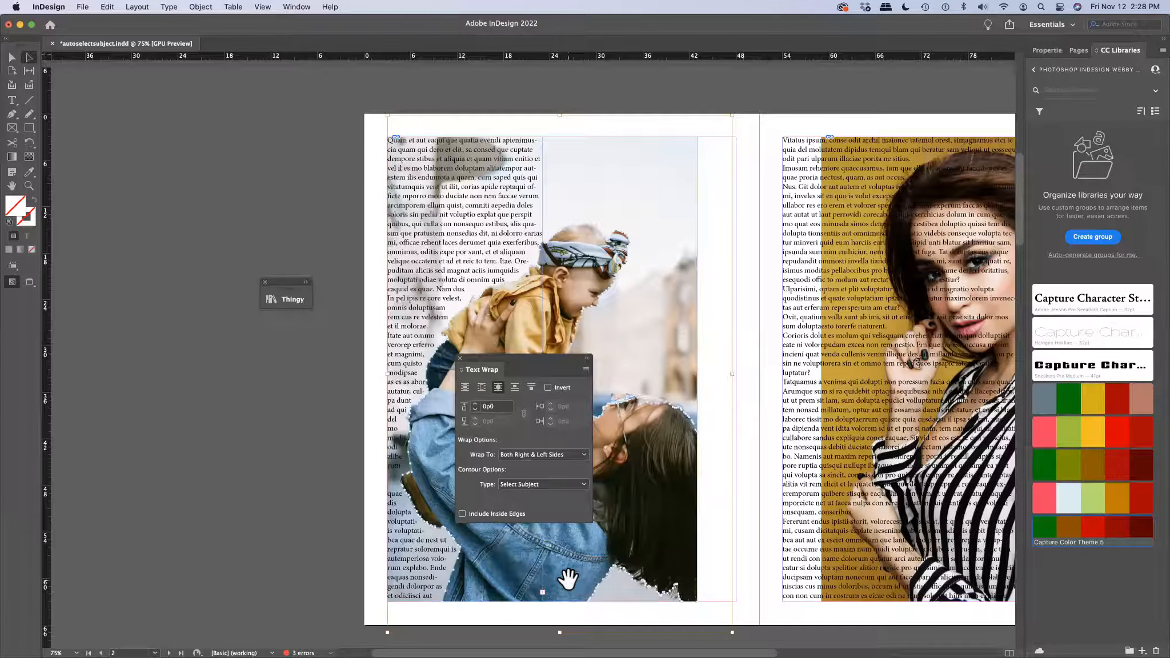
Move the wrap settings off the baby and set the mother-and-baby photo's wrap offset to 0p4.
{"action": "left_click_drag", "start_coordinate": [524, 364], "coordinate": [627, 363]}
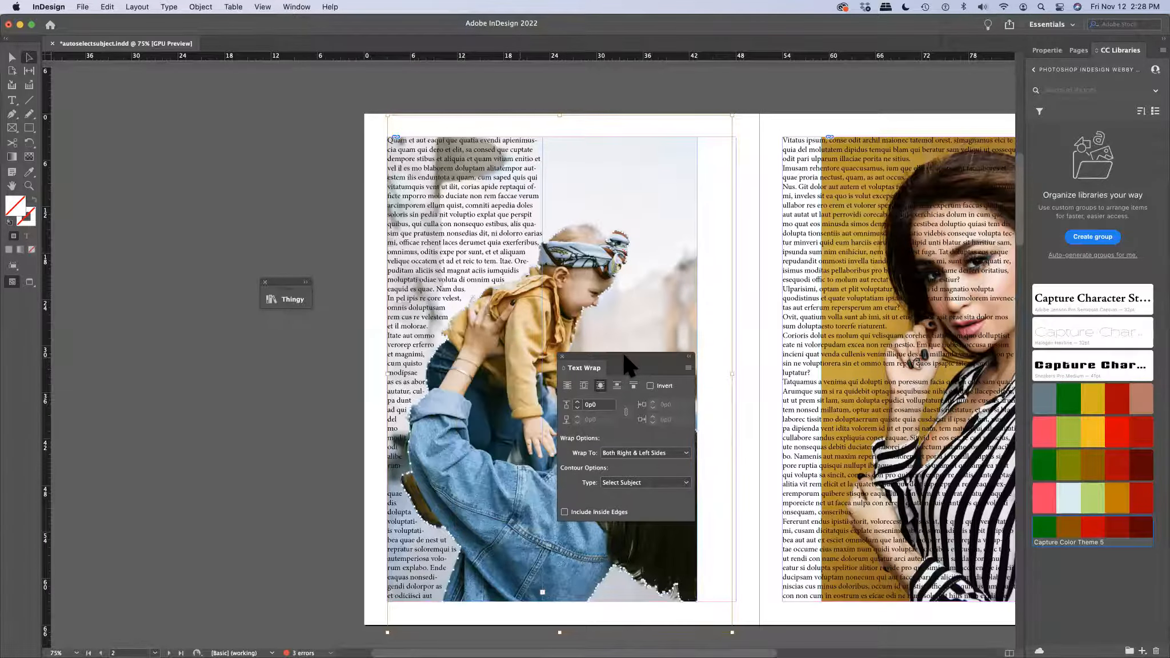
{"action": "left_click", "coordinate": [592, 403]}
{"action": "key", "text": "Up"}
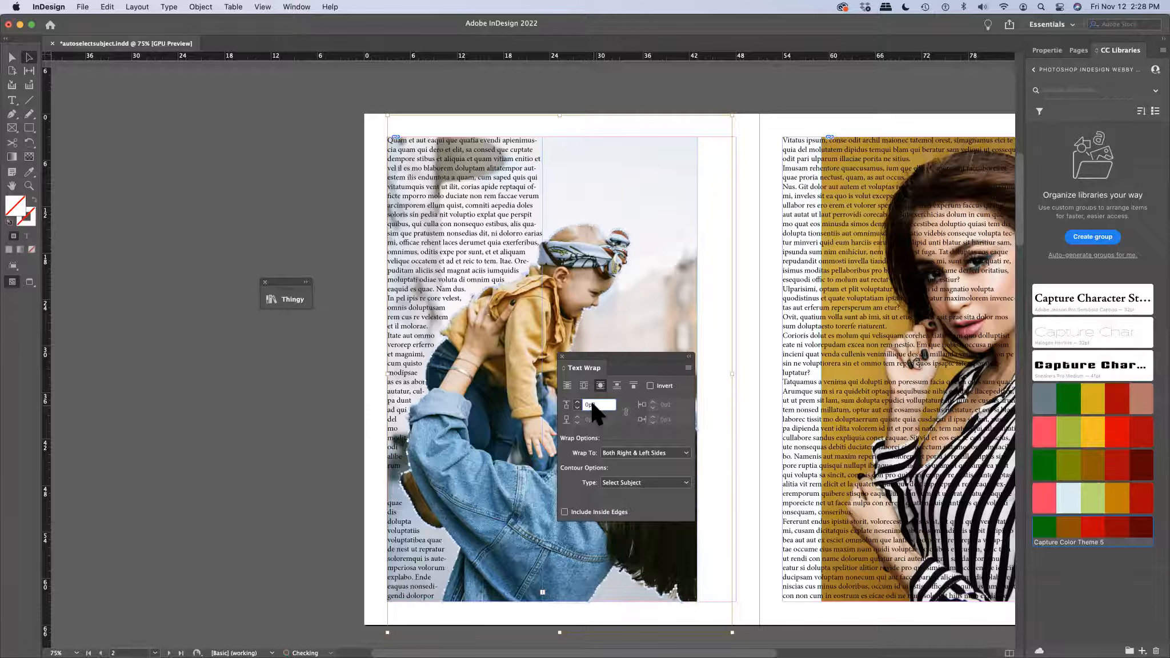
{"action": "key", "text": "Up"}
{"action": "key", "text": "Up"}
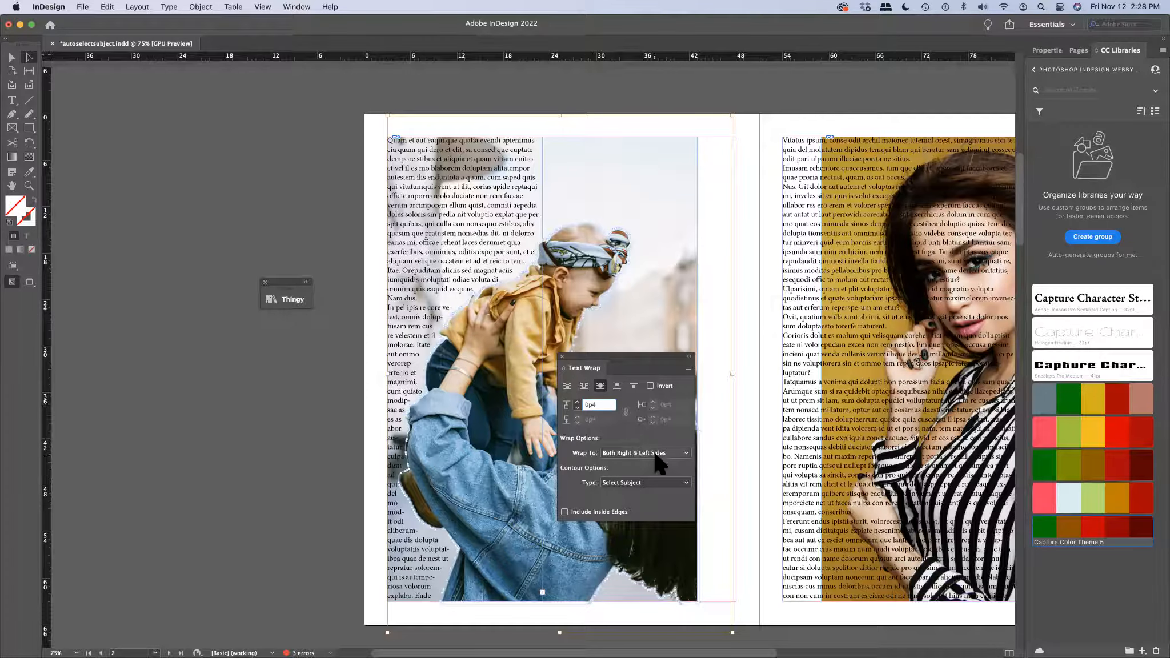
Wrap the text on page 4 around the object shape of the woman with raised arms, using the Select Subject contour.
{"action": "scroll", "coordinate": [931, 308], "scroll_direction": "right", "scroll_amount": 8}
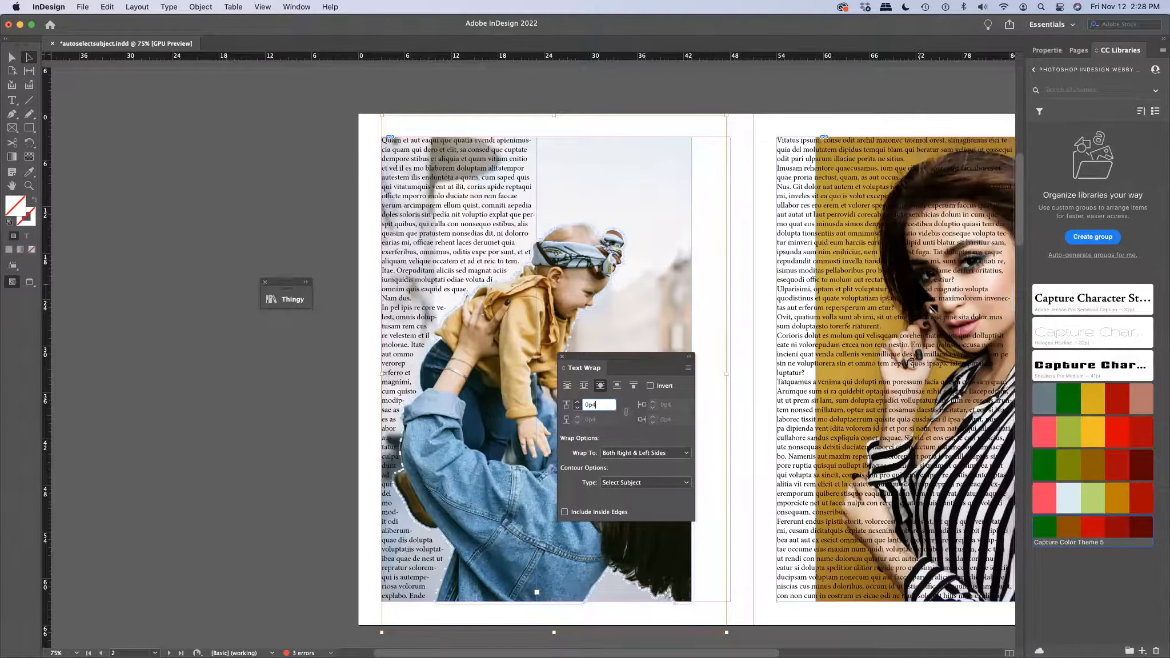
{"action": "scroll", "coordinate": [919, 285], "scroll_direction": "down", "scroll_amount": 1}
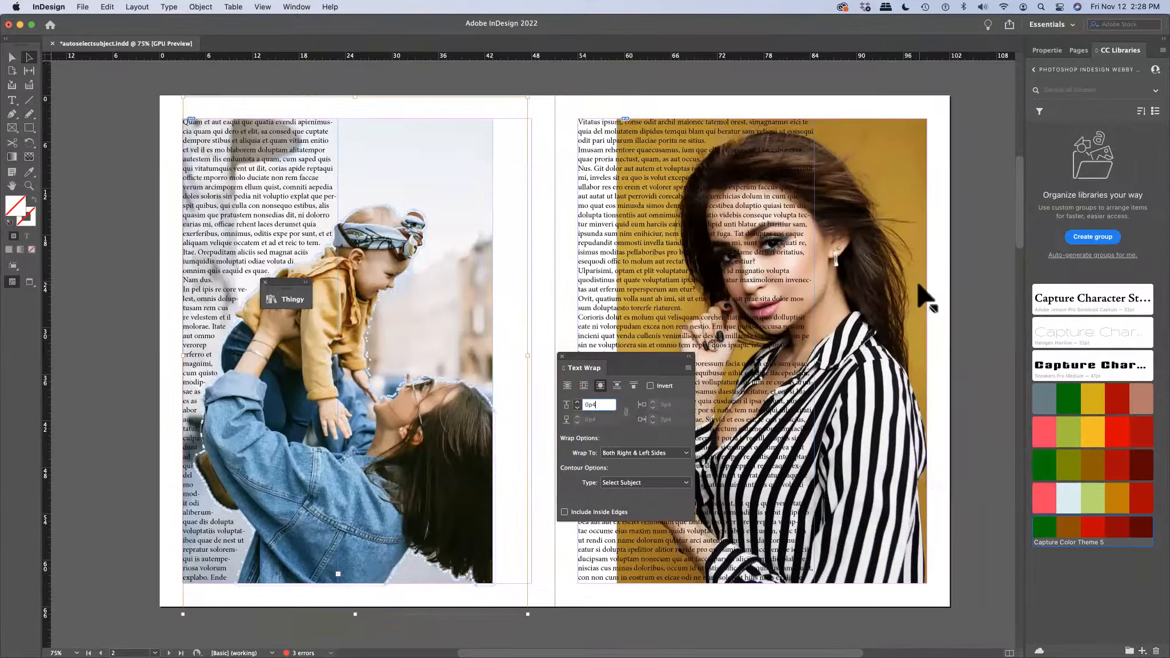
{"action": "scroll", "coordinate": [921, 291], "scroll_direction": "down", "scroll_amount": 20}
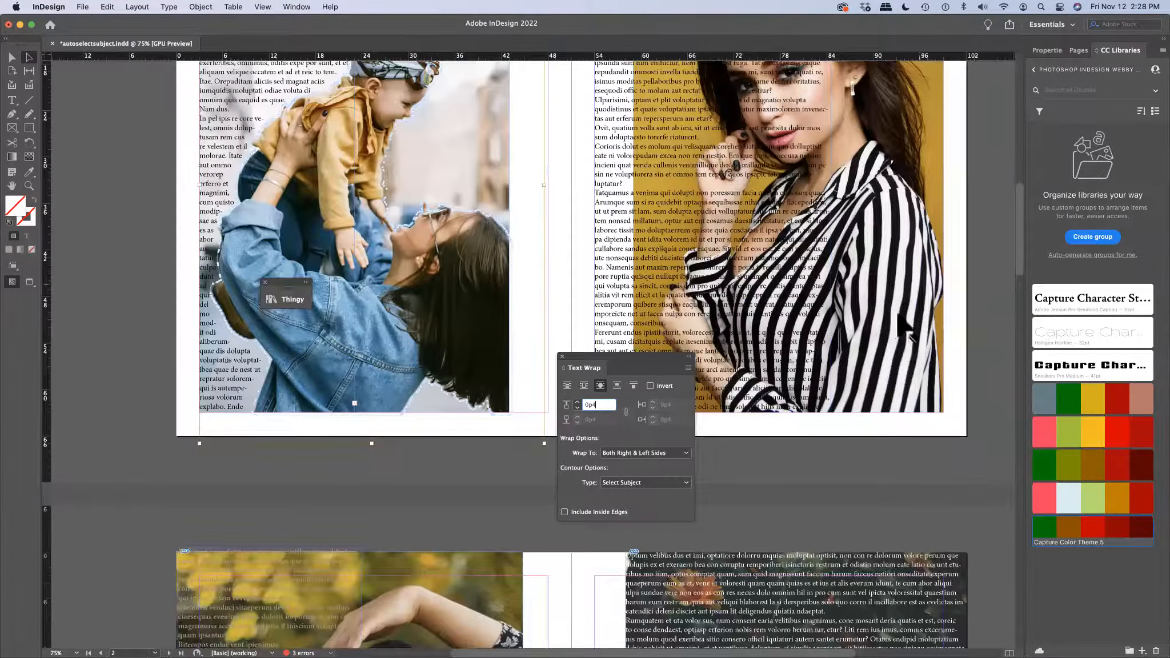
{"action": "scroll", "coordinate": [508, 273], "scroll_direction": "down", "scroll_amount": 10}
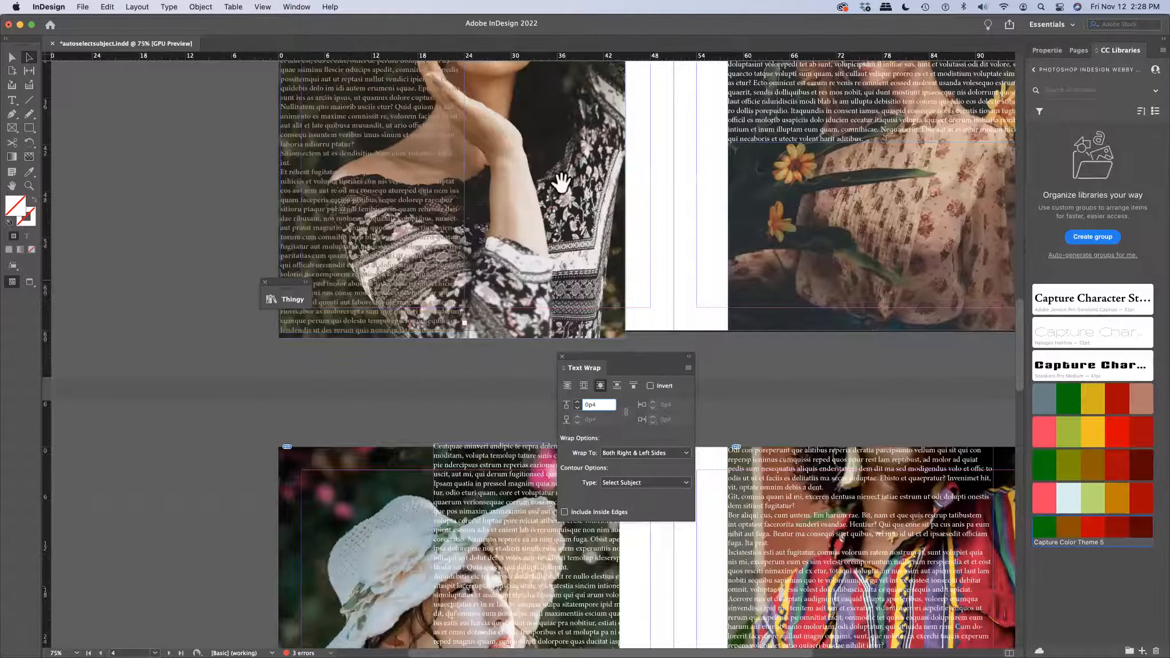
{"action": "scroll", "coordinate": [592, 197], "scroll_direction": "up", "scroll_amount": 8}
{"action": "scroll", "coordinate": [592, 197], "scroll_direction": "up", "scroll_amount": 1}
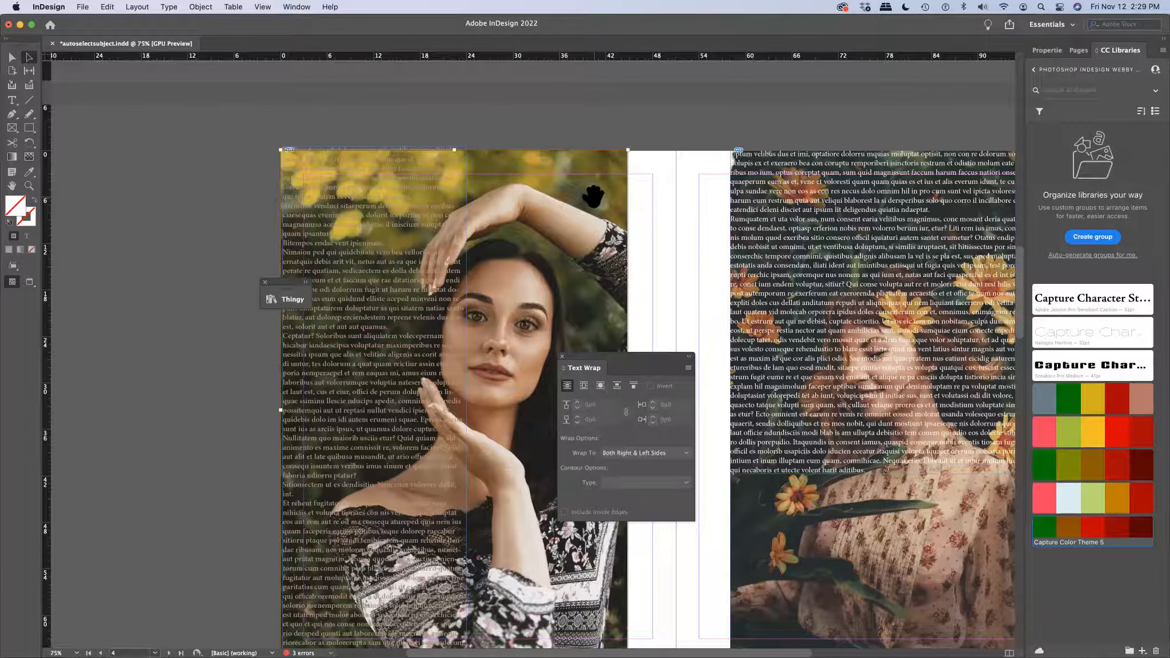
{"action": "left_click", "coordinate": [600, 386]}
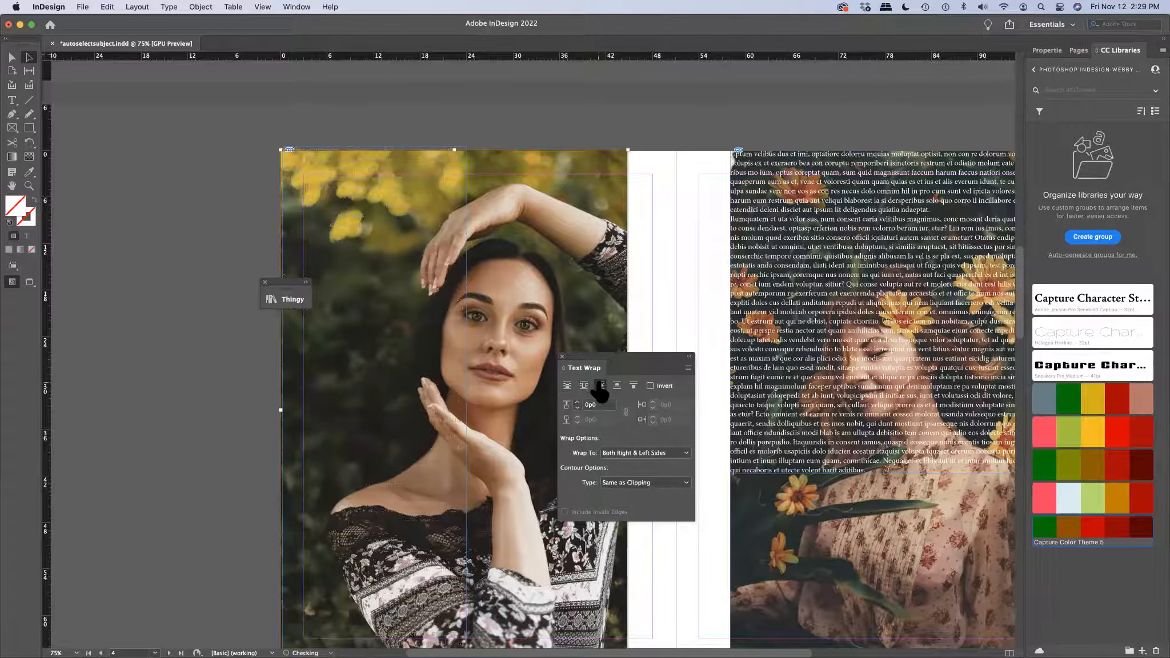
{"action": "left_click", "coordinate": [657, 481]}
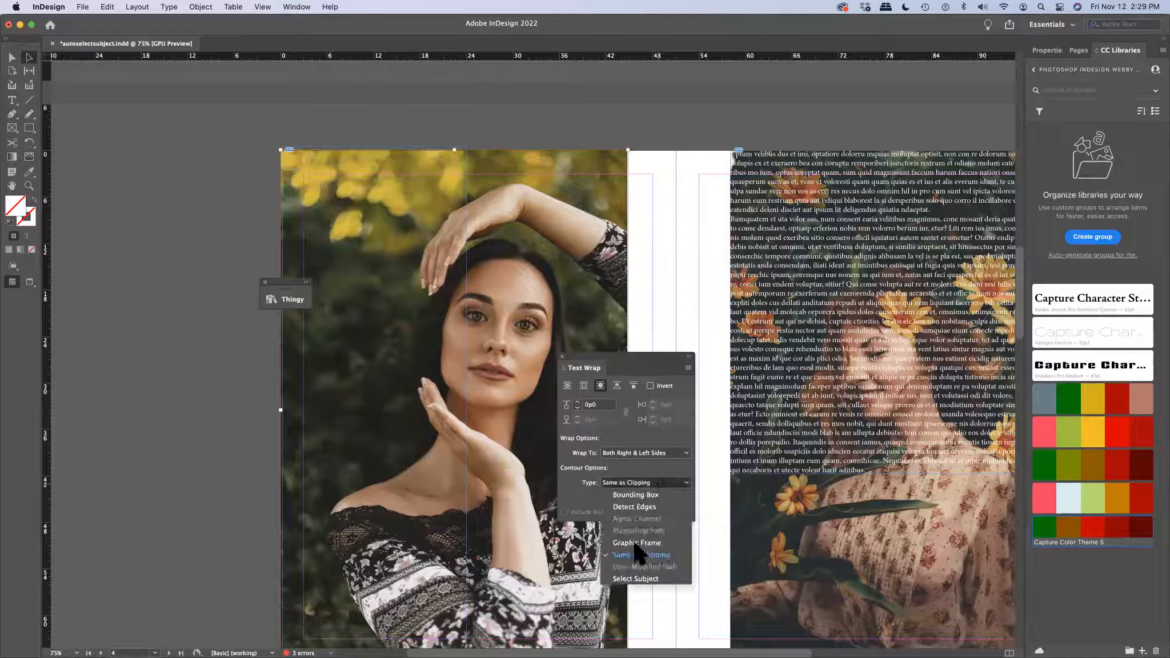
{"action": "left_click", "coordinate": [636, 579]}
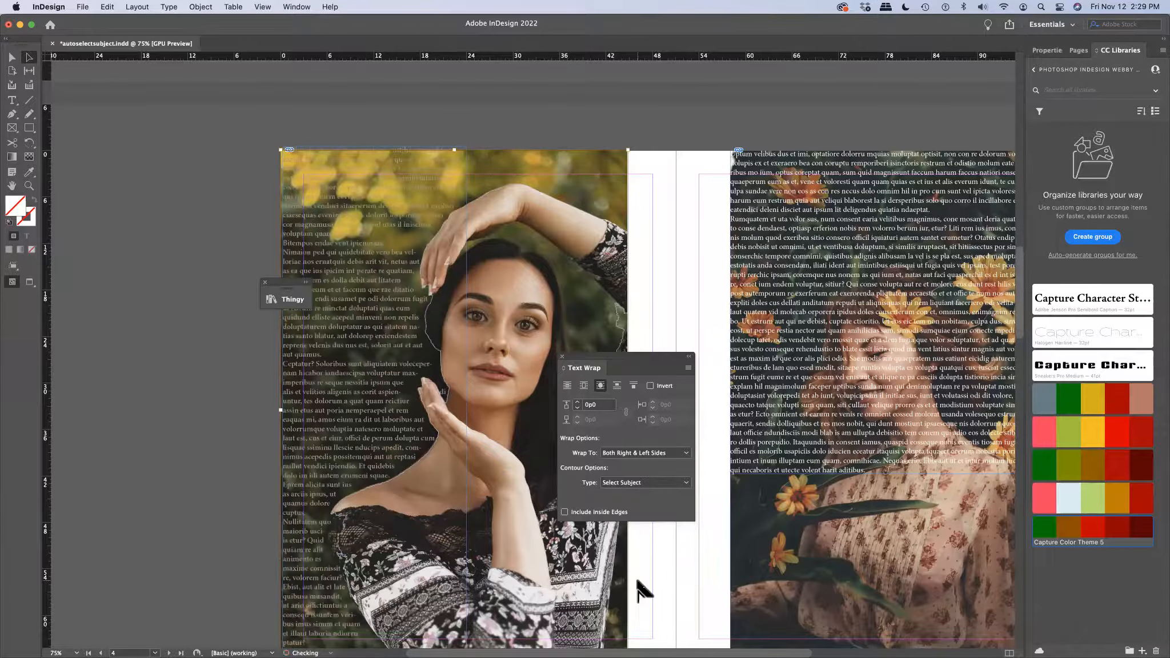
Set the text wrap offset around the woman with raised arms to 0p4.
{"action": "left_click", "coordinate": [589, 404]}
{"action": "key", "text": "Up"}
{"action": "key", "text": "Up"}
{"action": "key", "text": "Up"}
{"action": "key", "text": "Up"}
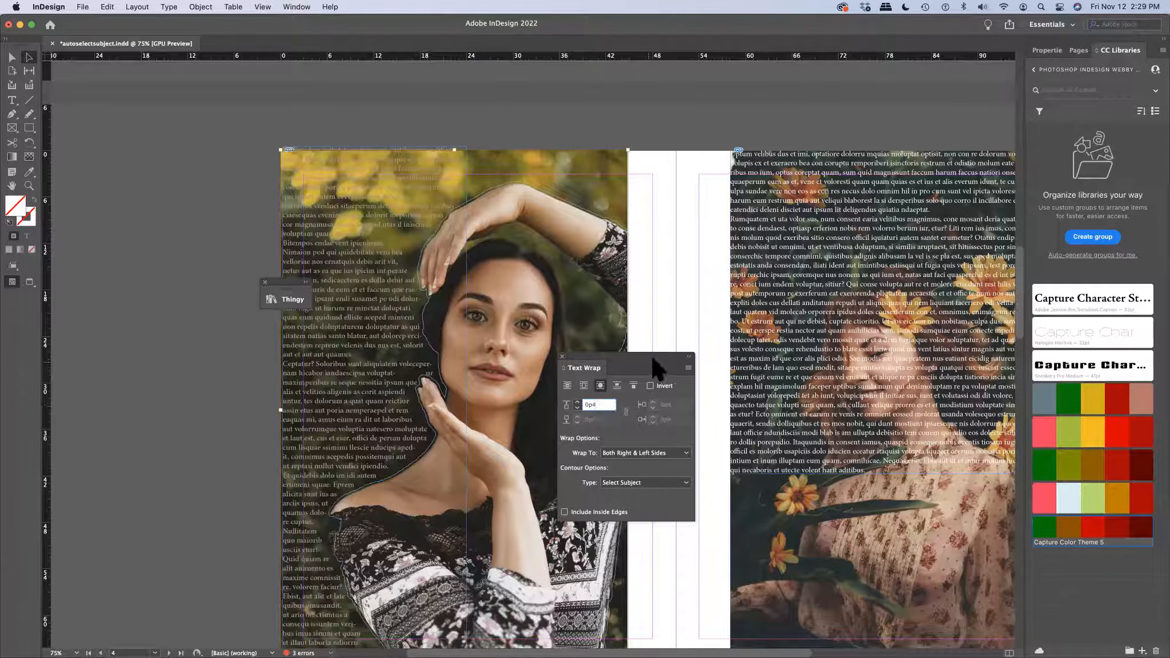
Move the wrap settings off the page 4 portrait, set its text wrap to Largest Area and select the text frame.
{"action": "right_click", "coordinate": [654, 362]}
{"action": "left_click", "coordinate": [635, 331]}
{"action": "left_click_drag", "start_coordinate": [637, 359], "coordinate": [787, 241]}
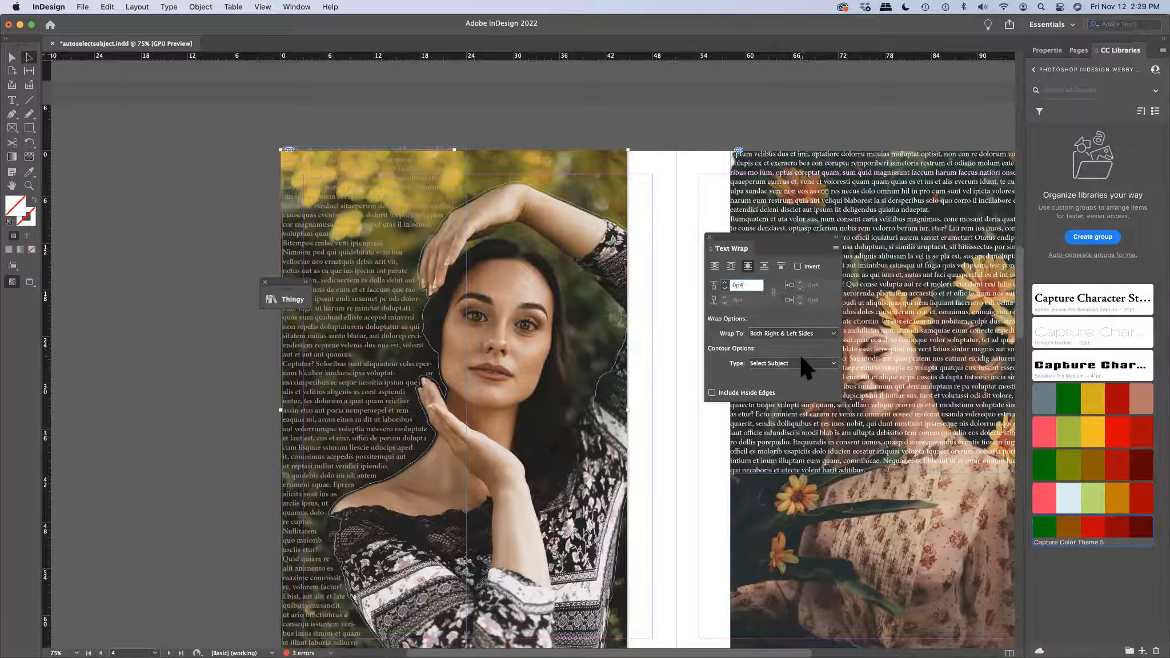
{"action": "left_click", "coordinate": [803, 334]}
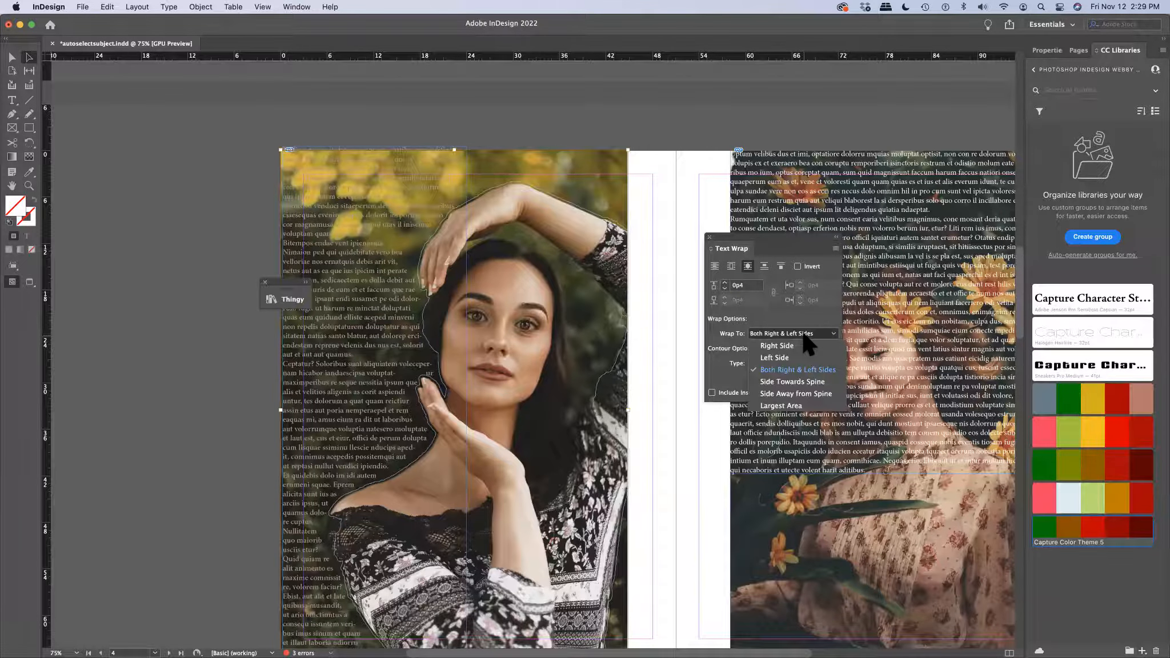
{"action": "left_click", "coordinate": [784, 404]}
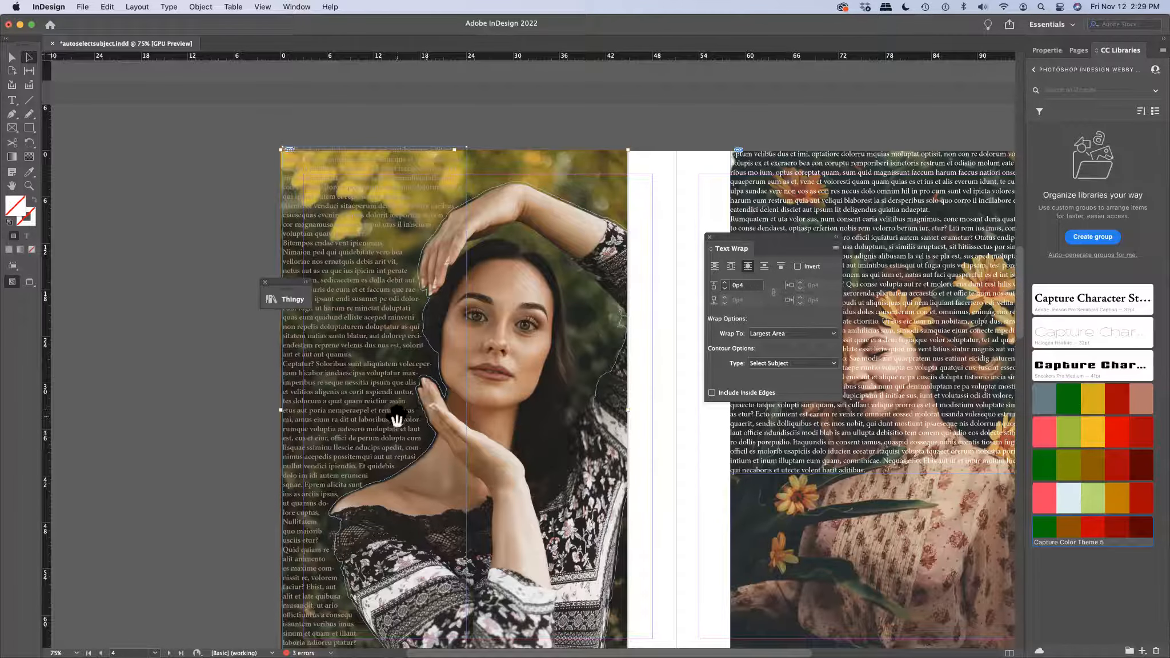
{"action": "left_click", "coordinate": [397, 182]}
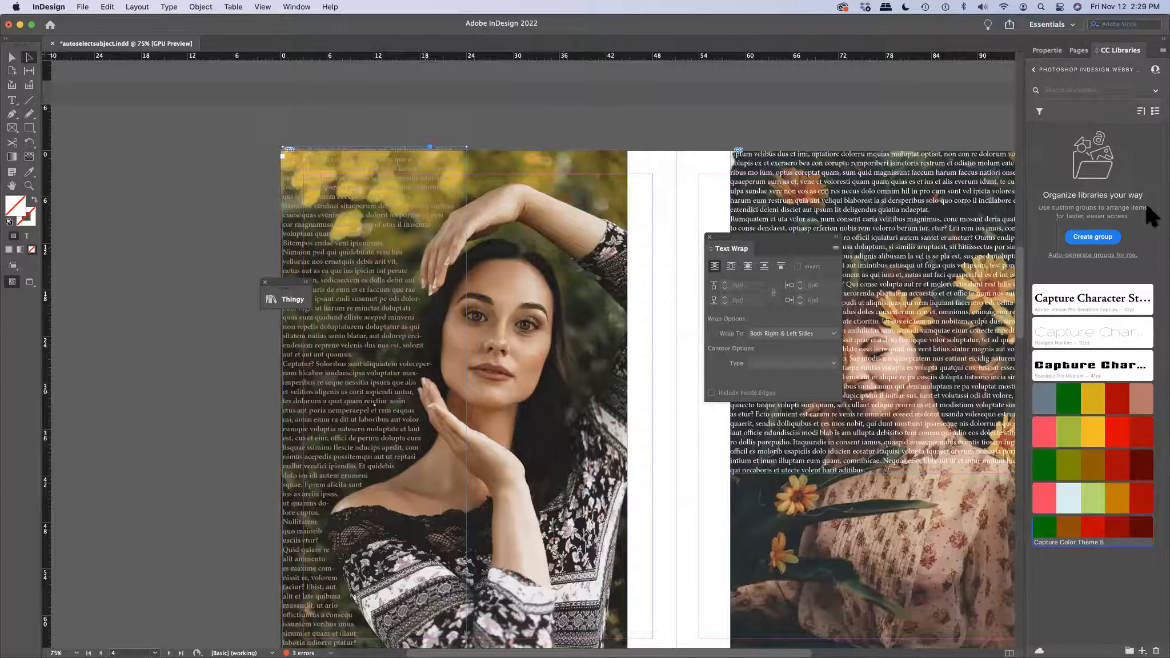
Wrap the text around the object shape of the woman among yellow flowers on page 5, using the Select Subject contour and a 0p4 offset.
{"action": "left_click_drag", "start_coordinate": [793, 234], "coordinate": [548, 224]}
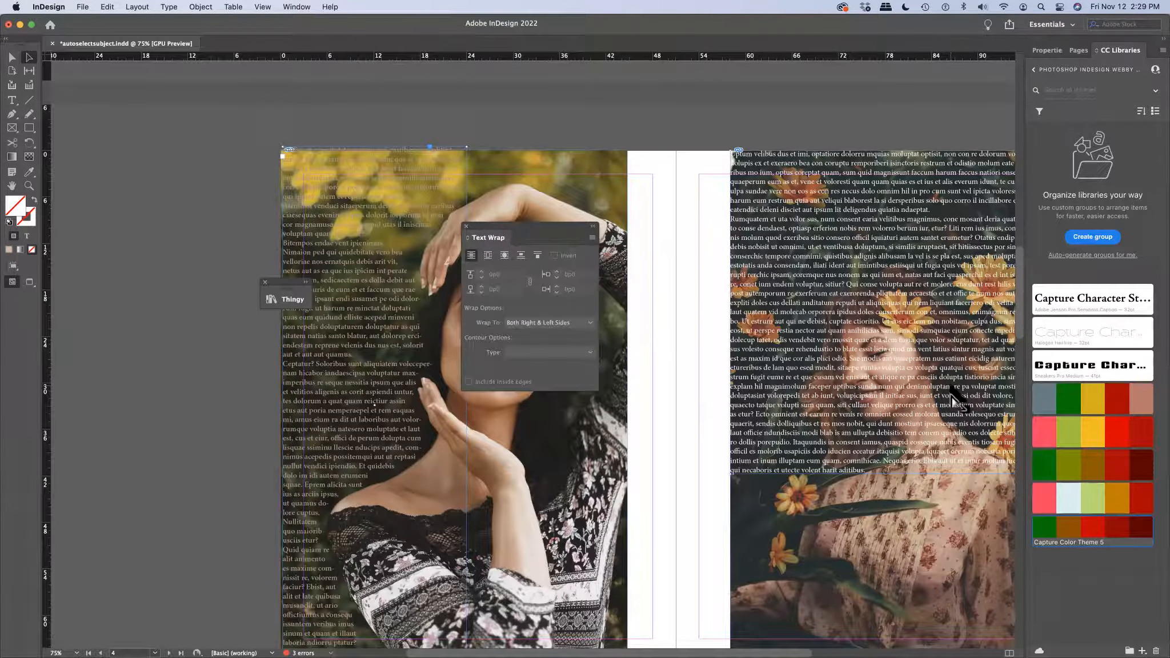
{"action": "scroll", "coordinate": [959, 399], "scroll_direction": "right", "scroll_amount": 5}
{"action": "scroll", "coordinate": [955, 400], "scroll_direction": "right", "scroll_amount": 3}
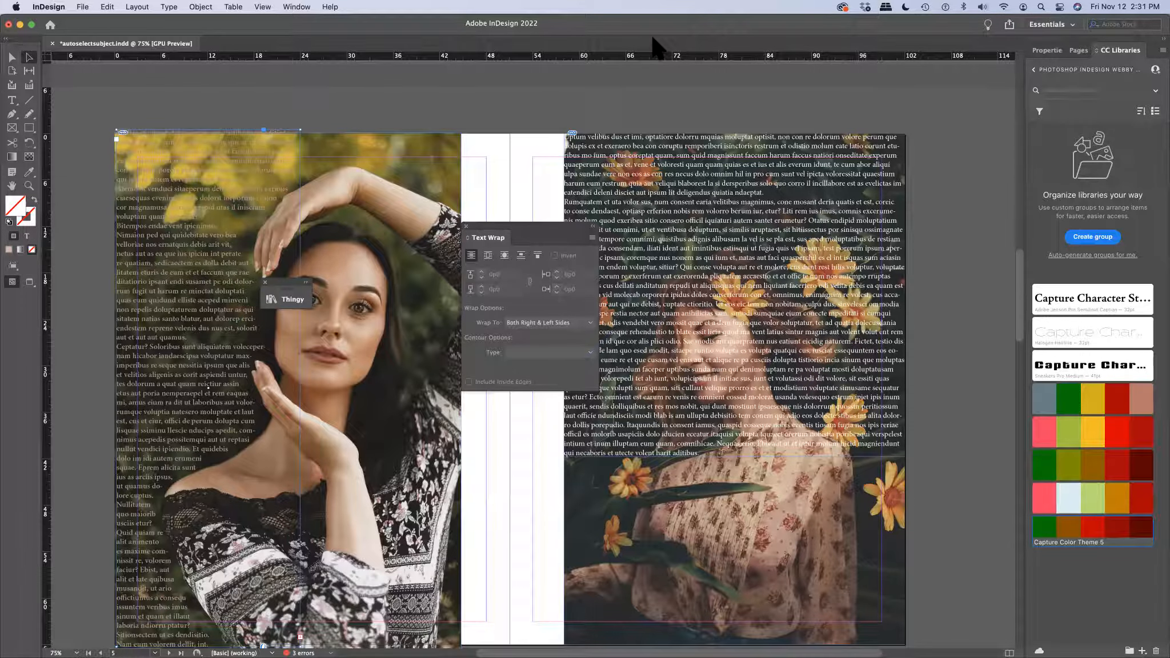
{"action": "left_click", "coordinate": [814, 564]}
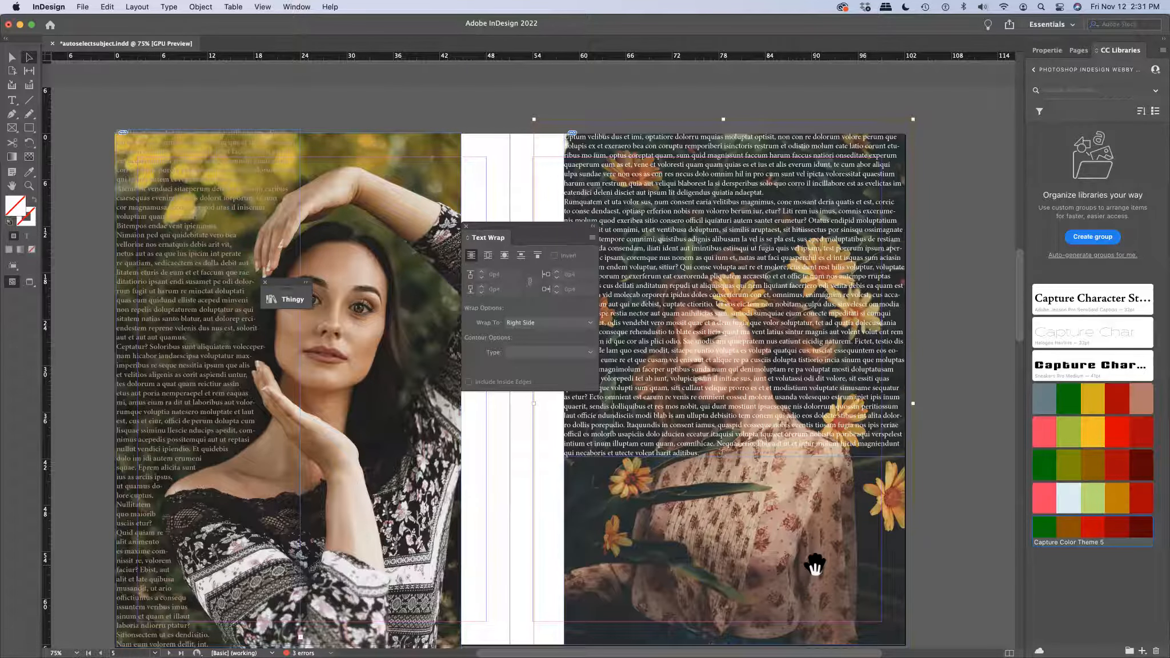
{"action": "key", "text": "super+equal"}
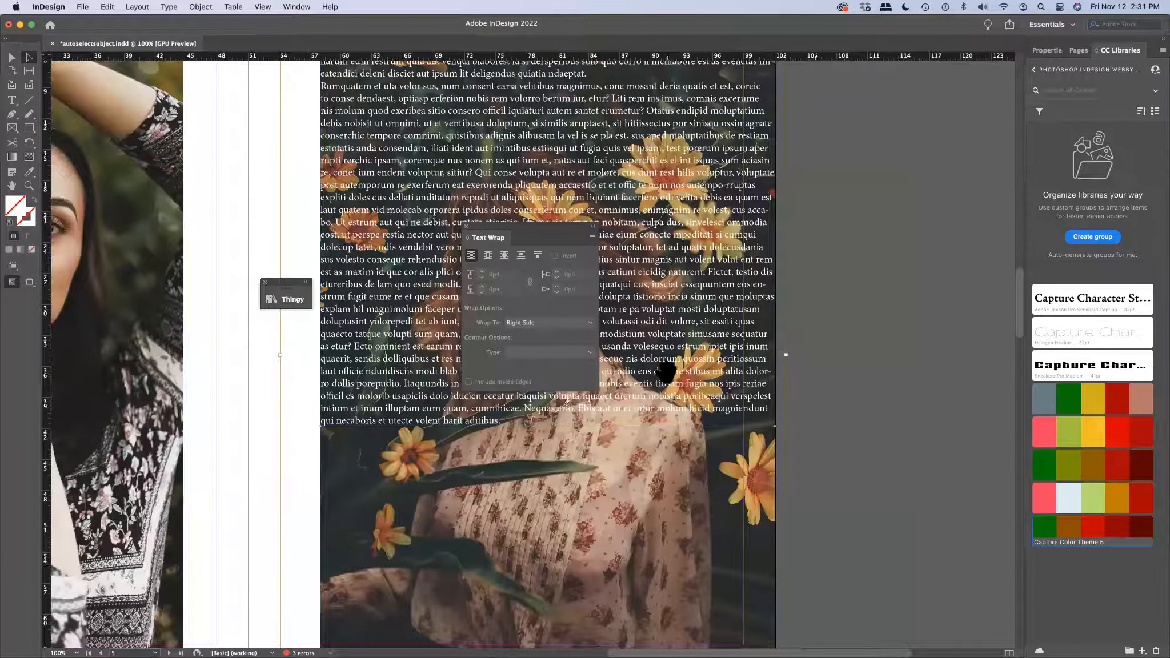
{"action": "left_click", "coordinate": [504, 255]}
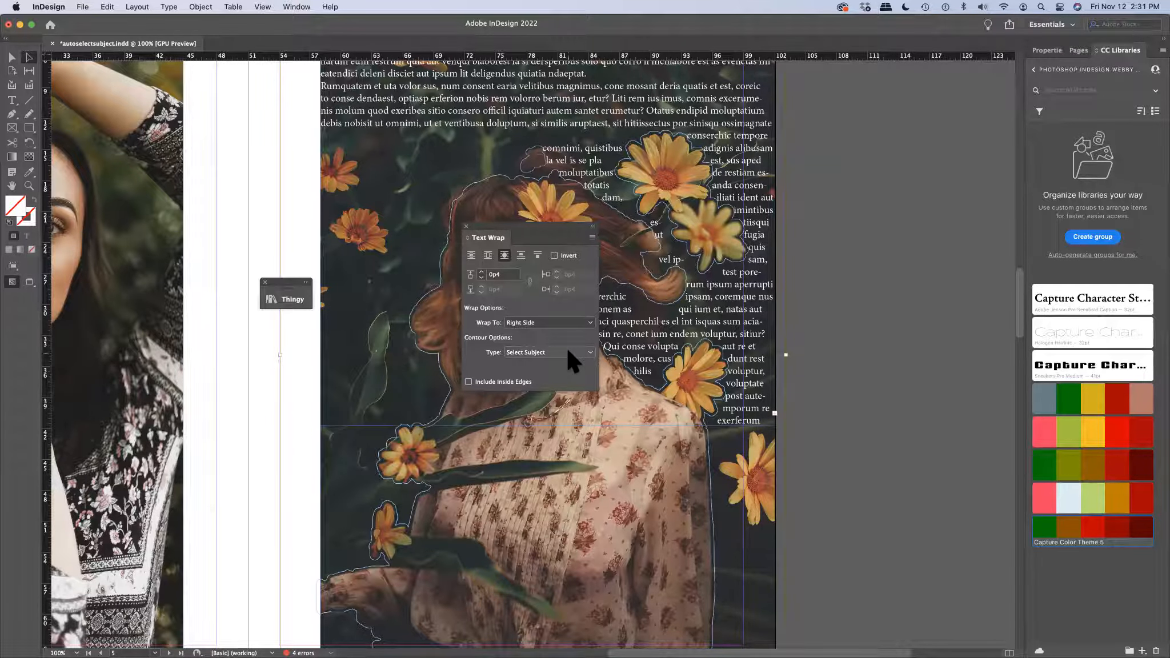
Include inside edges in the flower photo's wrap, try Both Right & Left Sides, and set the wrap to Largest Area.
{"action": "left_click", "coordinate": [468, 382]}
{"action": "left_click_drag", "start_coordinate": [557, 234], "coordinate": [432, 231]}
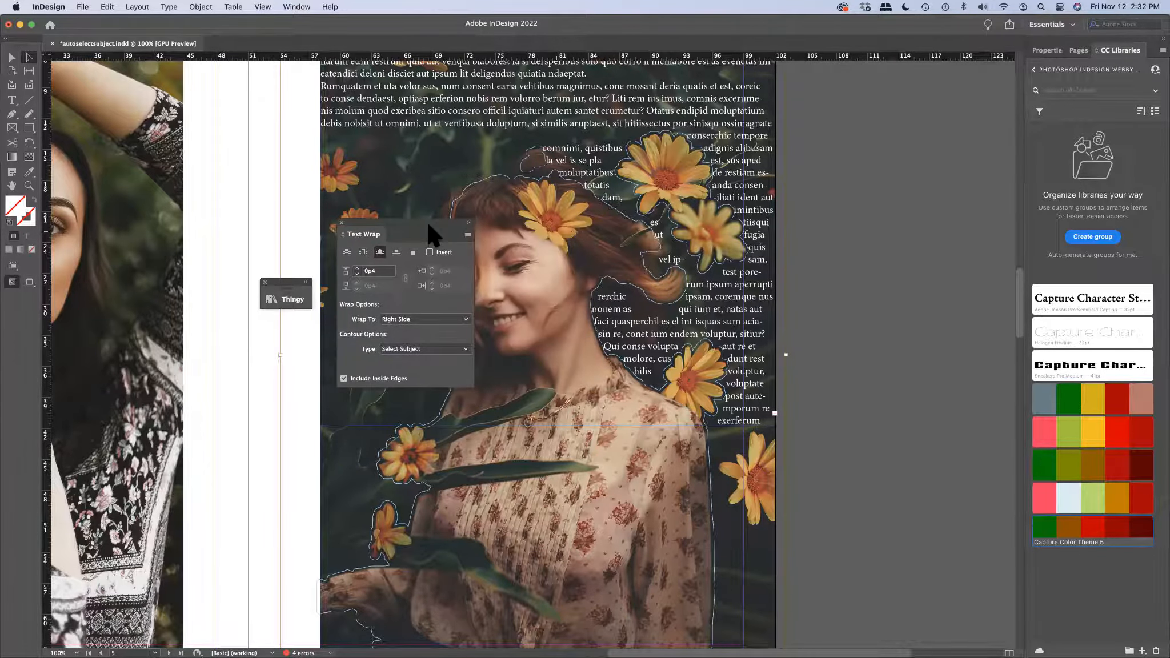
{"action": "left_click", "coordinate": [464, 319]}
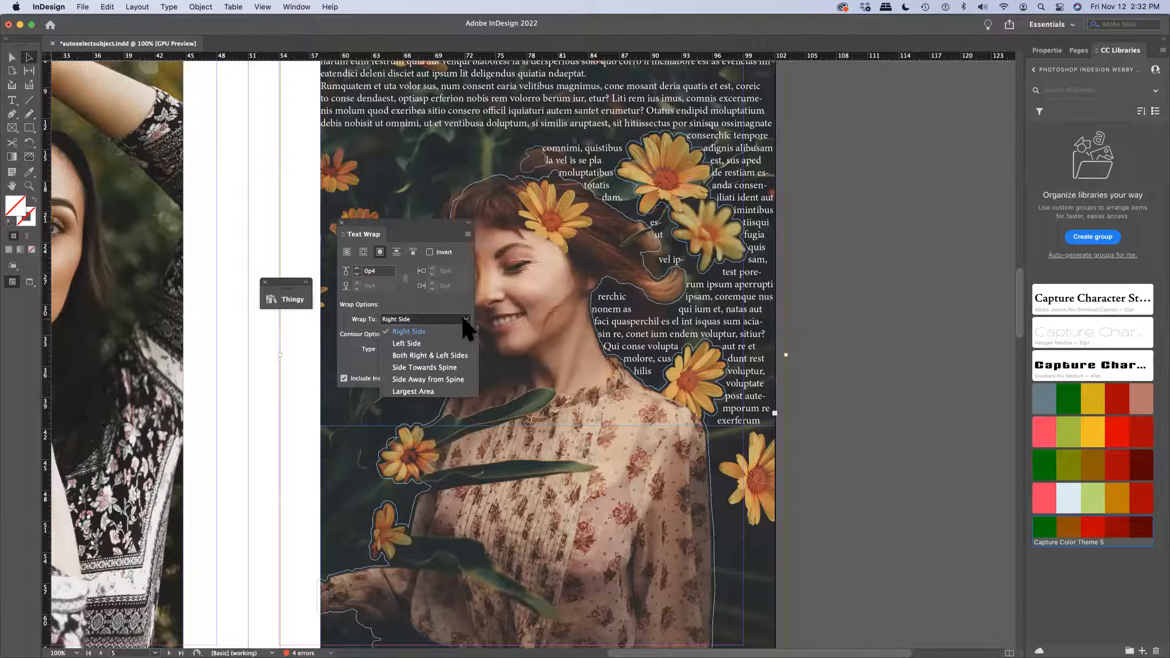
{"action": "left_click", "coordinate": [443, 355]}
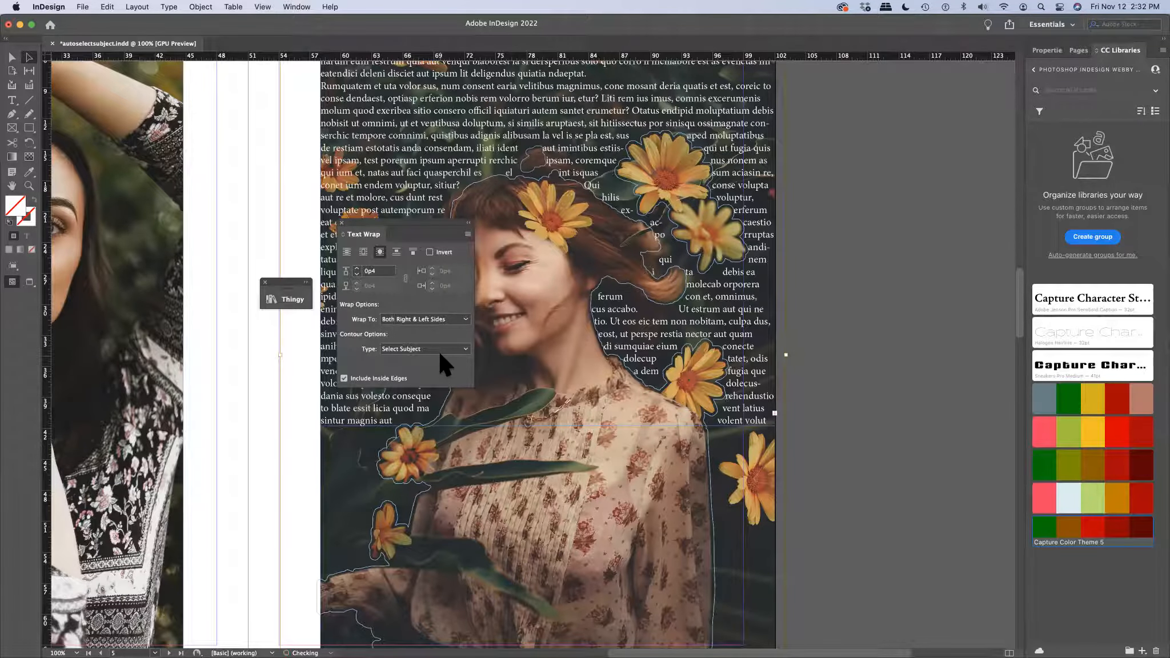
{"action": "left_click", "coordinate": [463, 318]}
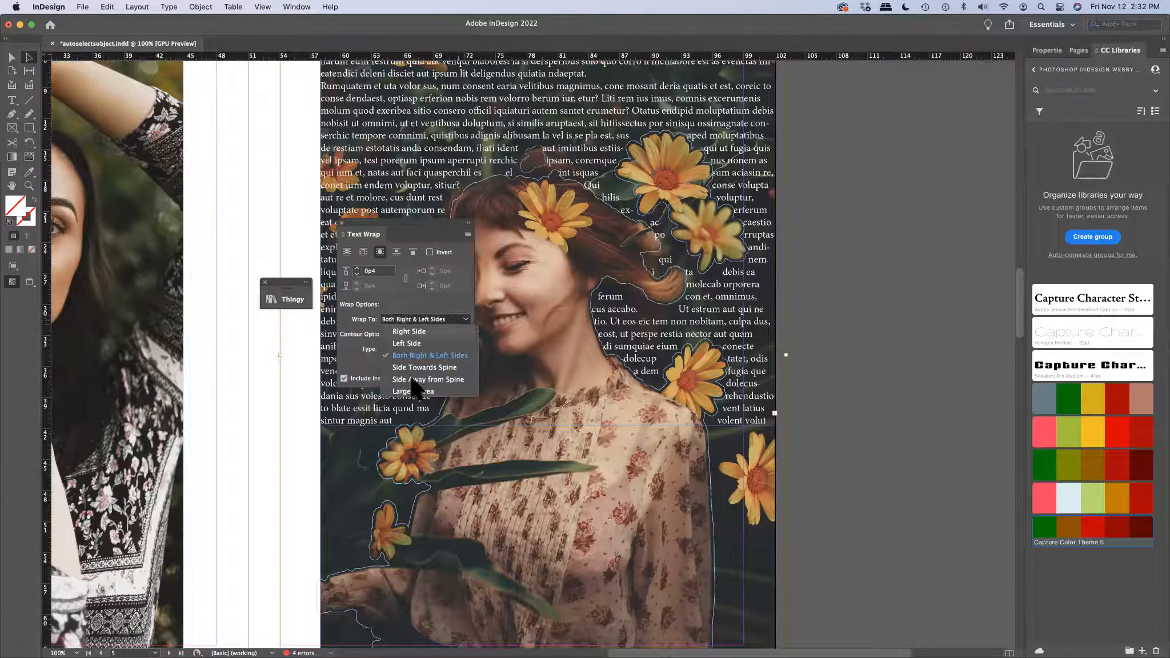
{"action": "left_click", "coordinate": [412, 391]}
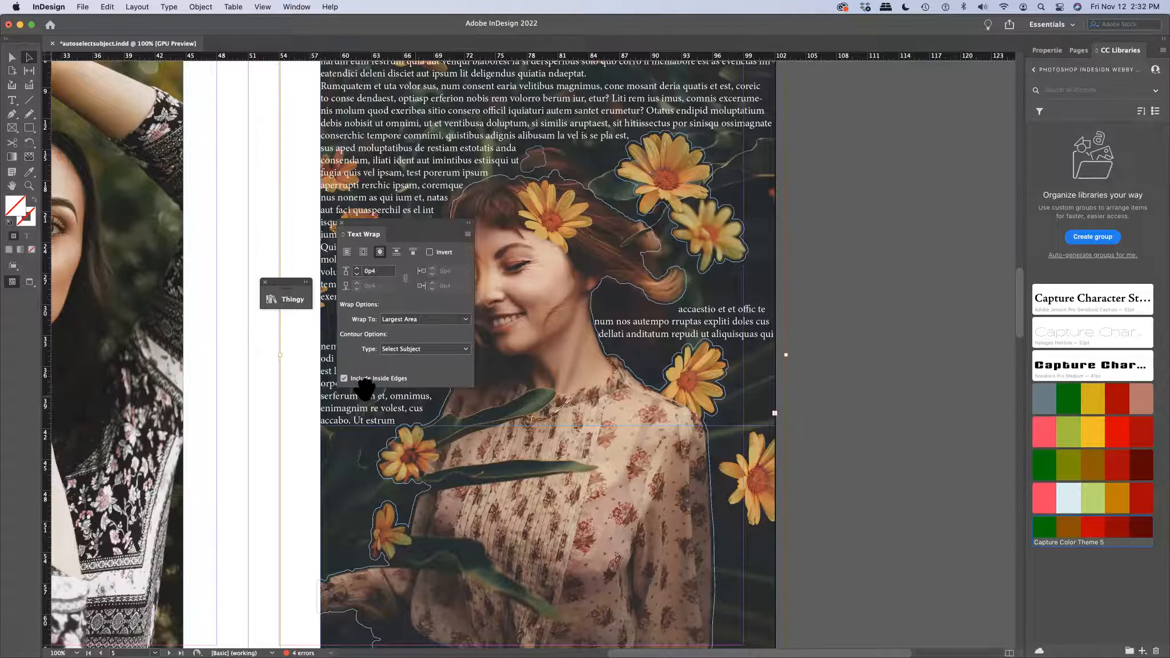
Toggle inside edges off and on for the yellow flower photo's wrap, and remove its text wrap.
{"action": "left_click", "coordinate": [344, 379]}
{"action": "left_click", "coordinate": [344, 379]}
{"action": "left_click", "coordinate": [347, 252]}
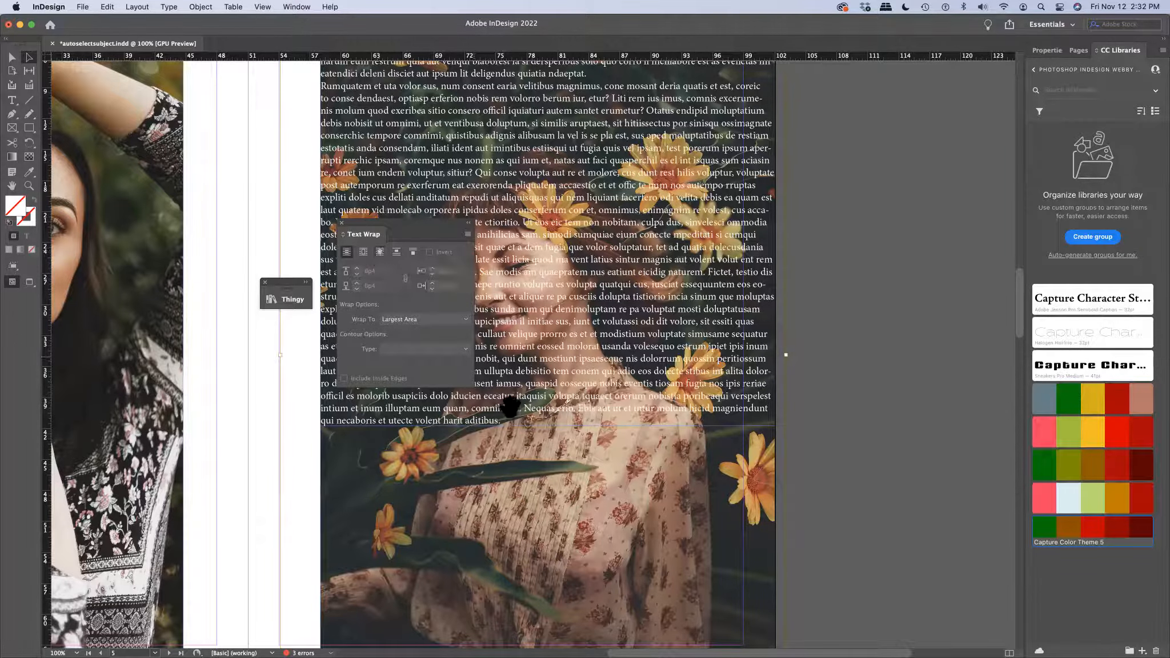
Wrap the text around the object shape of the woman in the striped shirt on page 7, using the Select Subject contour.
{"action": "scroll", "coordinate": [507, 403], "scroll_direction": "down", "scroll_amount": 8}
{"action": "scroll", "coordinate": [507, 404], "scroll_direction": "left", "scroll_amount": 3}
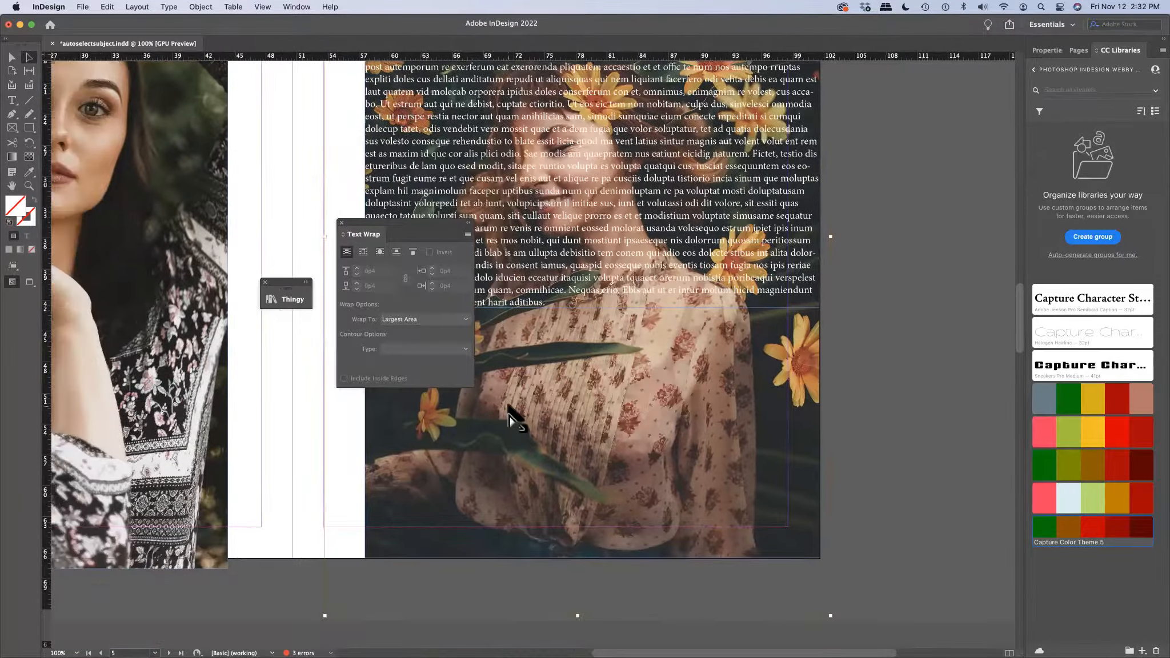
{"action": "scroll", "coordinate": [515, 417], "scroll_direction": "down", "scroll_amount": 10}
{"action": "scroll", "coordinate": [516, 417], "scroll_direction": "left", "scroll_amount": 4}
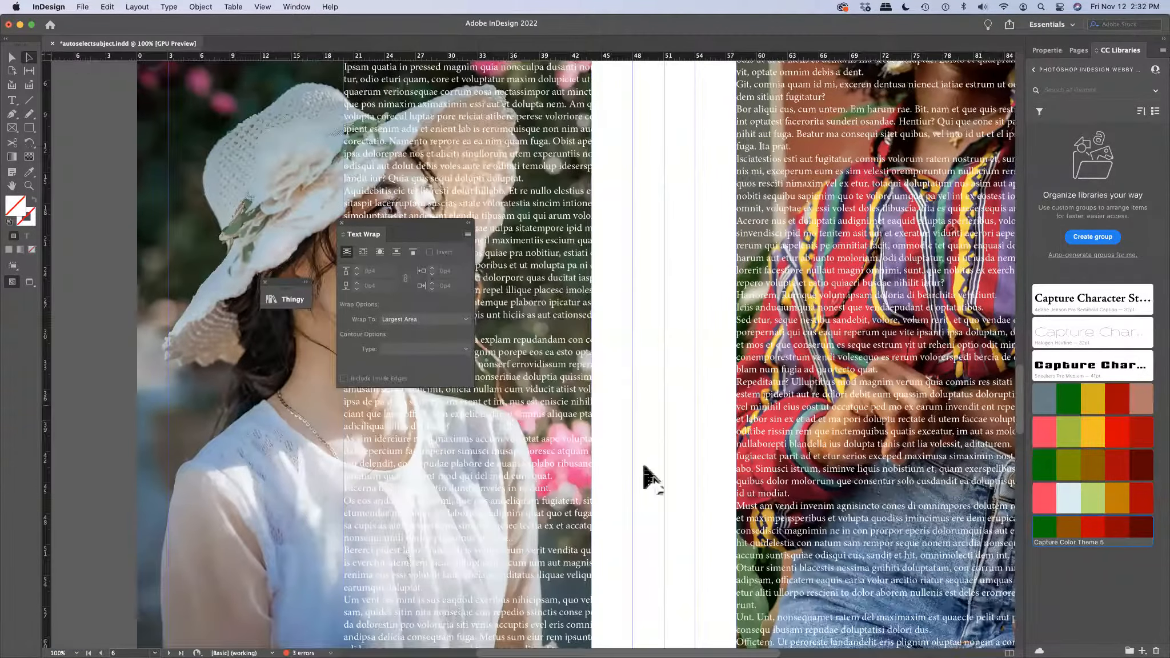
{"action": "scroll", "coordinate": [643, 466], "scroll_direction": "down", "scroll_amount": 5}
{"action": "scroll", "coordinate": [643, 466], "scroll_direction": "right", "scroll_amount": 10}
{"action": "left_click", "coordinate": [774, 499]}
{"action": "left_click", "coordinate": [380, 255]}
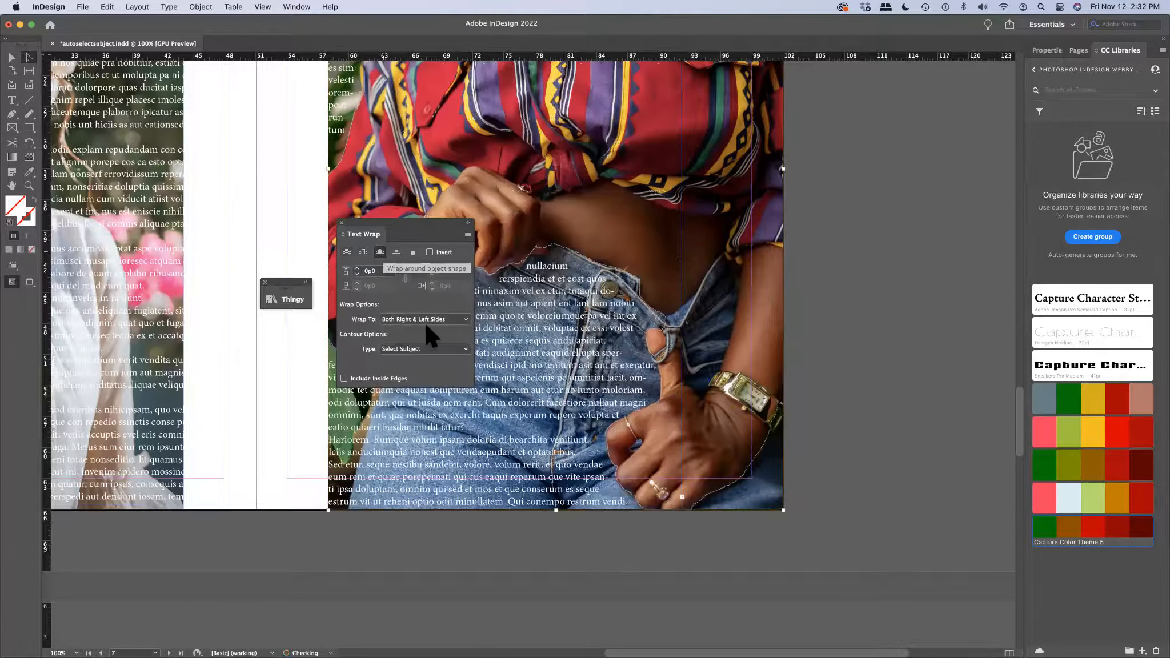
Set the striped-shirt photo's text wrap offset to 0p4 and its wrap to Largest Area.
{"action": "scroll", "coordinate": [636, 269], "scroll_direction": "up", "scroll_amount": 10}
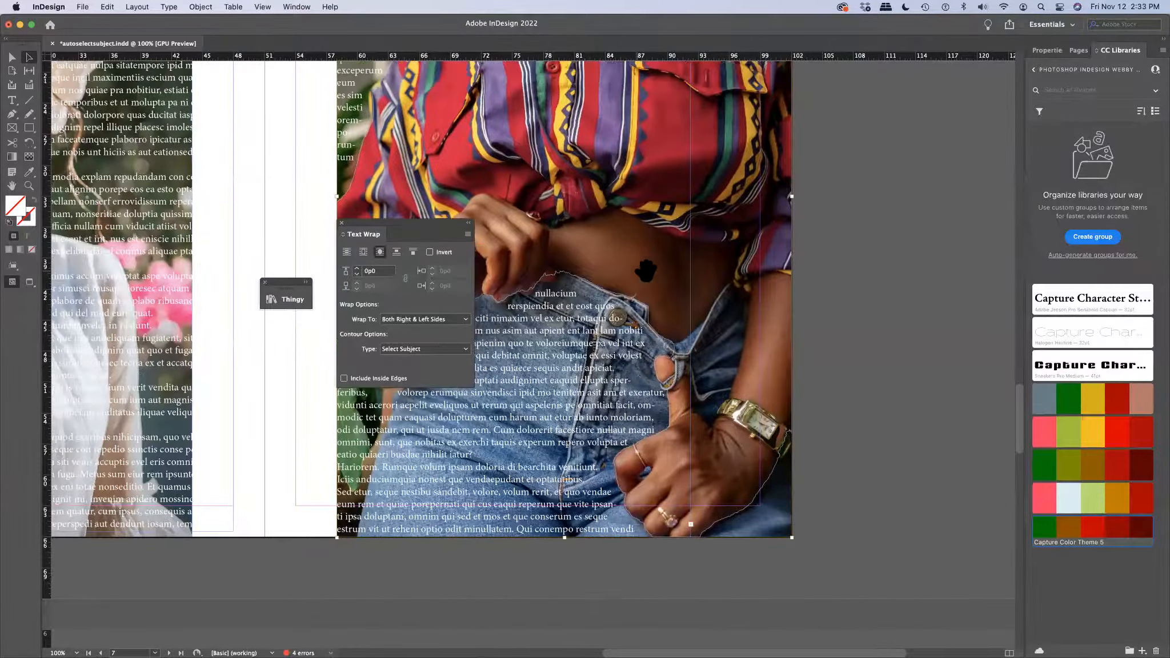
{"action": "scroll", "coordinate": [652, 271], "scroll_direction": "left", "scroll_amount": 6}
{"action": "scroll", "coordinate": [652, 271], "scroll_direction": "up", "scroll_amount": 1}
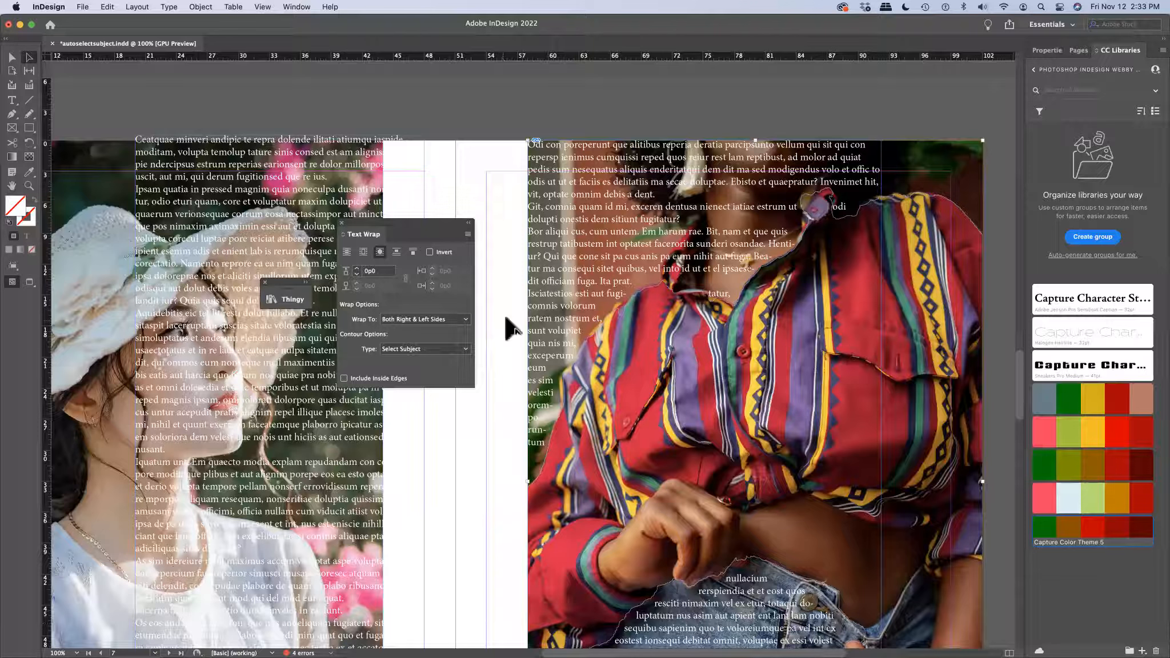
{"action": "left_click", "coordinate": [377, 270]}
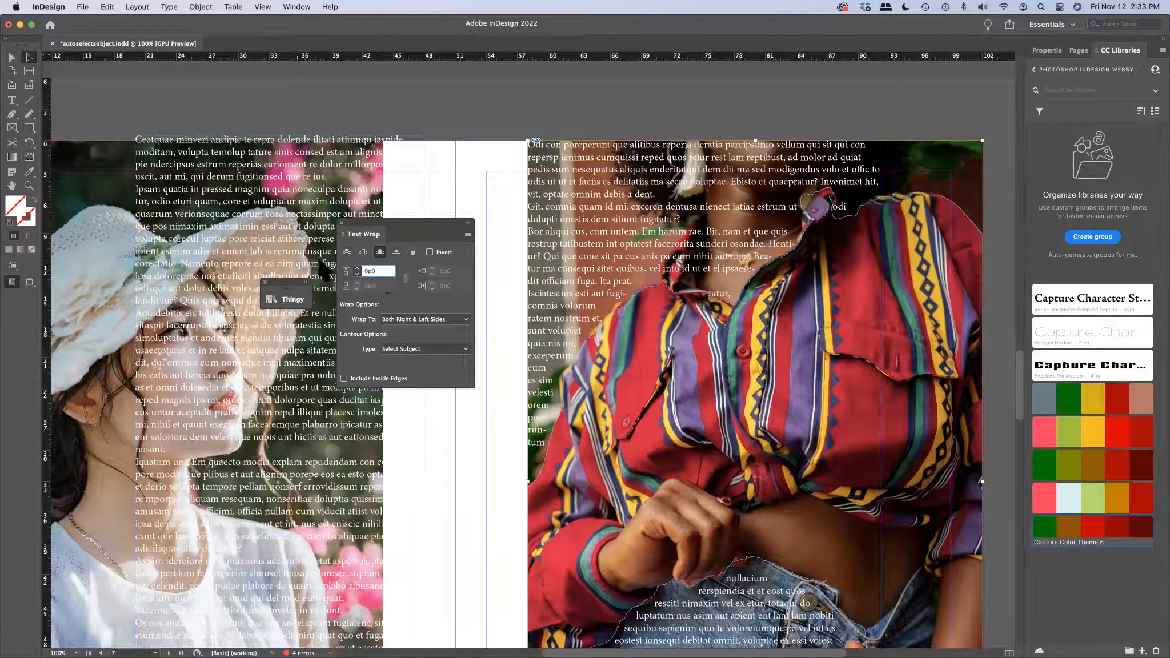
{"action": "left_click", "coordinate": [356, 267]}
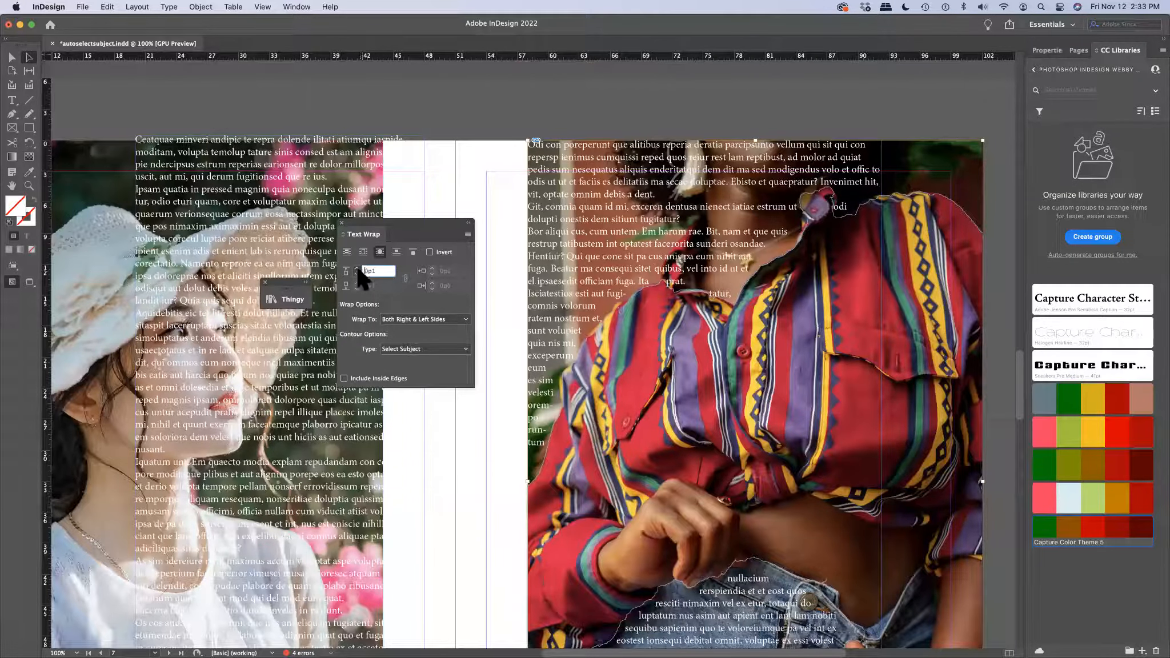
{"action": "left_click", "coordinate": [357, 268]}
{"action": "left_click", "coordinate": [357, 269]}
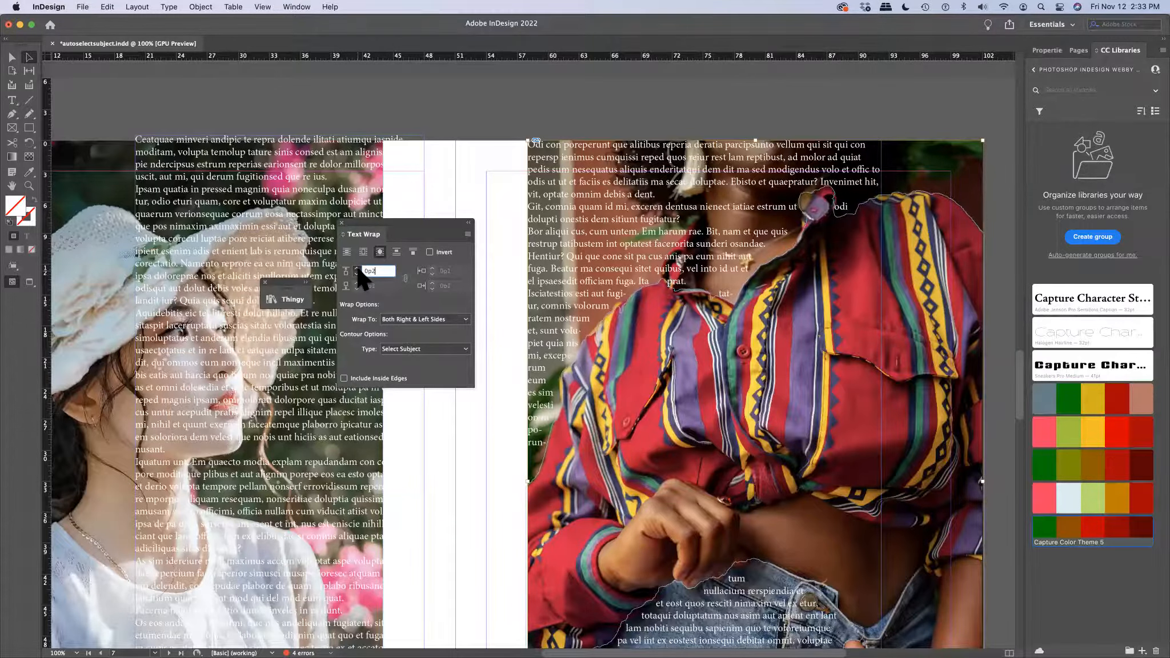
{"action": "left_click", "coordinate": [356, 268]}
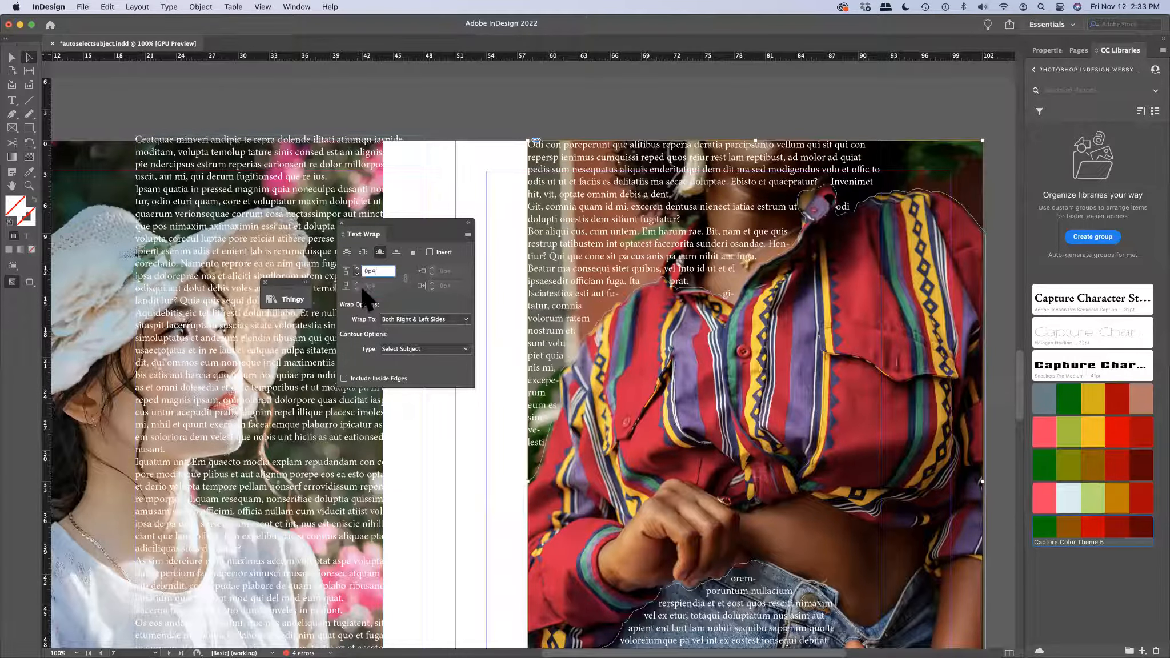
{"action": "left_click", "coordinate": [447, 319]}
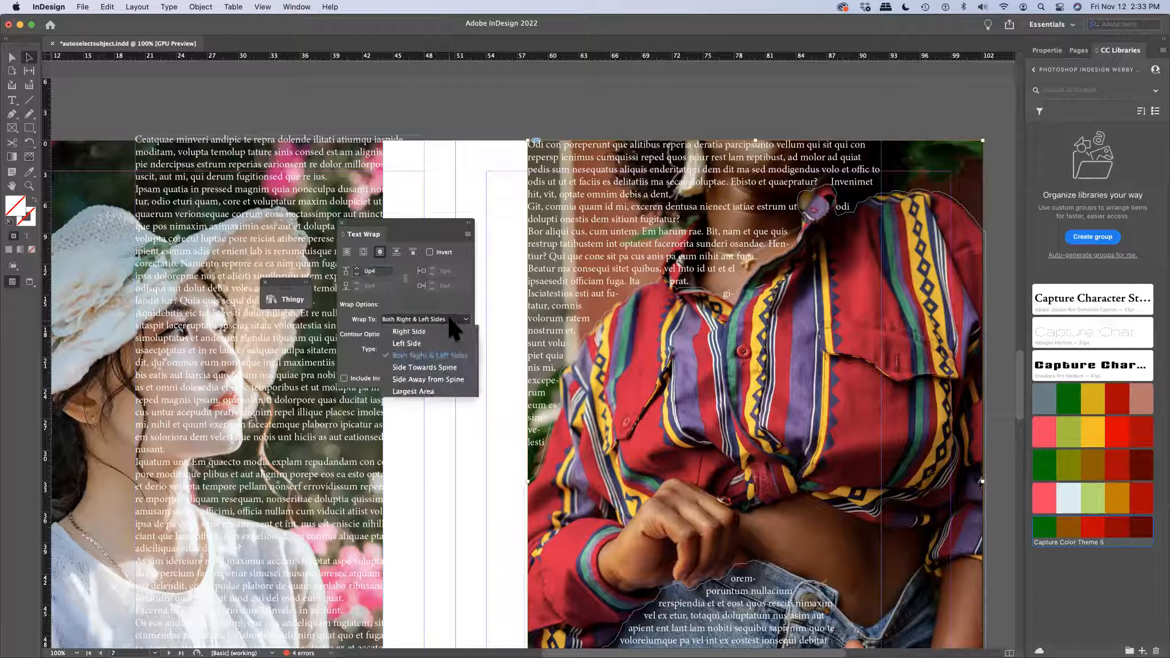
{"action": "left_click", "coordinate": [435, 393]}
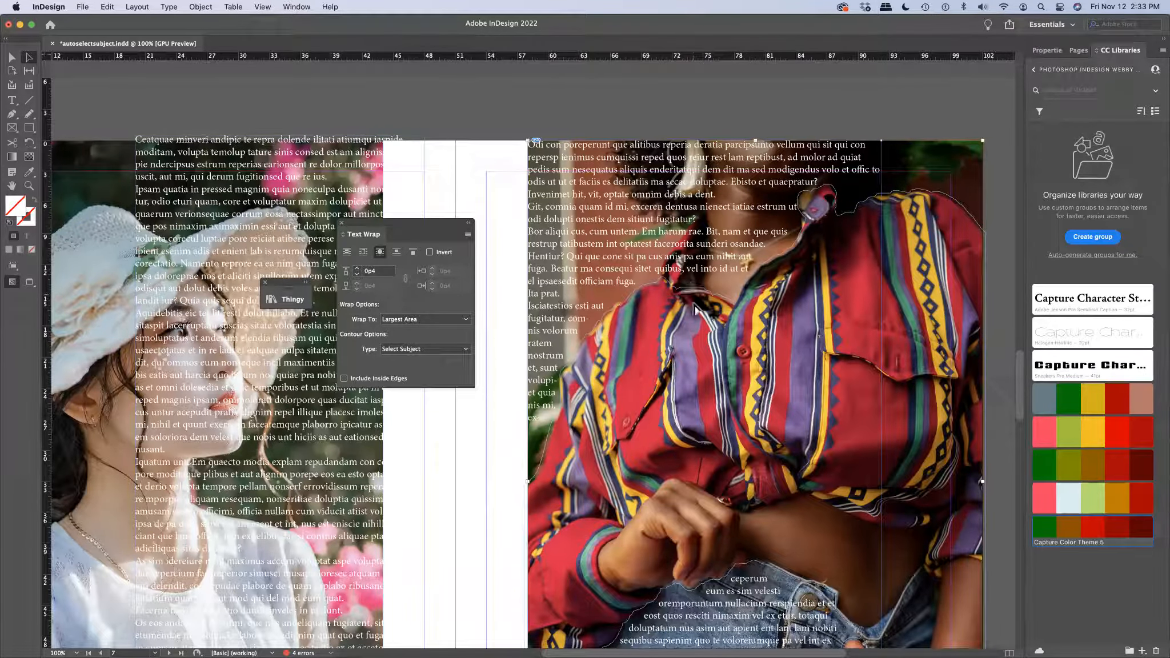
Compare Both Right & Left Sides and Side Towards Spine around the shirt collar, move the wrap settings aside, and return to Largest Area.
{"action": "scroll", "coordinate": [693, 294], "scroll_direction": "up", "scroll_amount": 4}
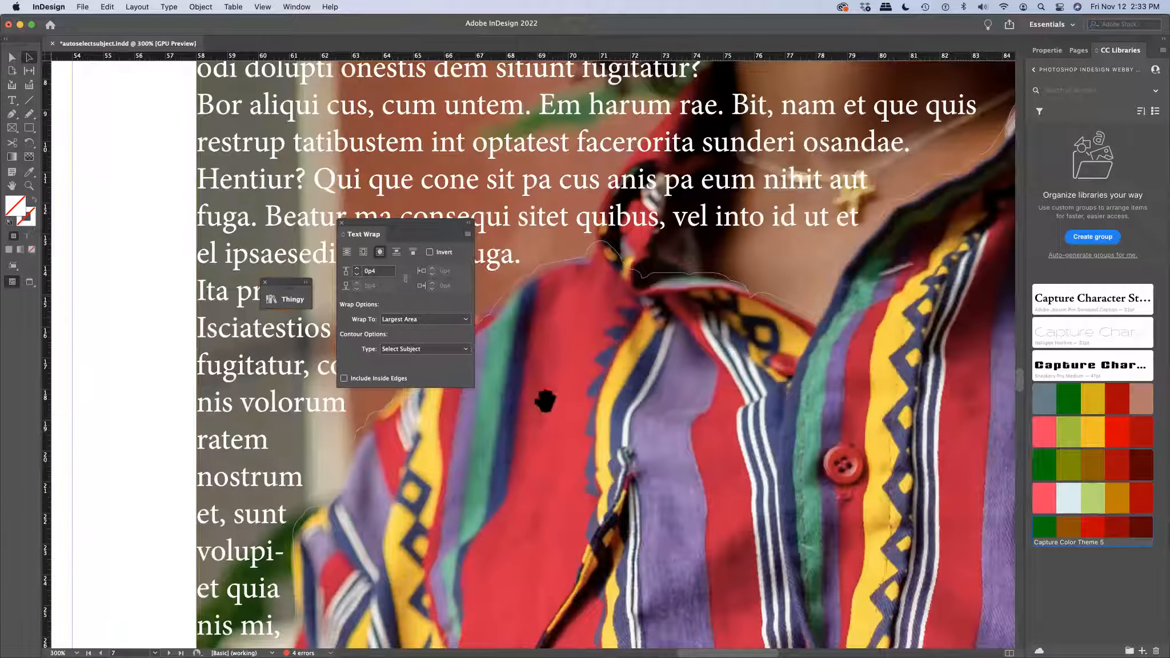
{"action": "left_click", "coordinate": [454, 314]}
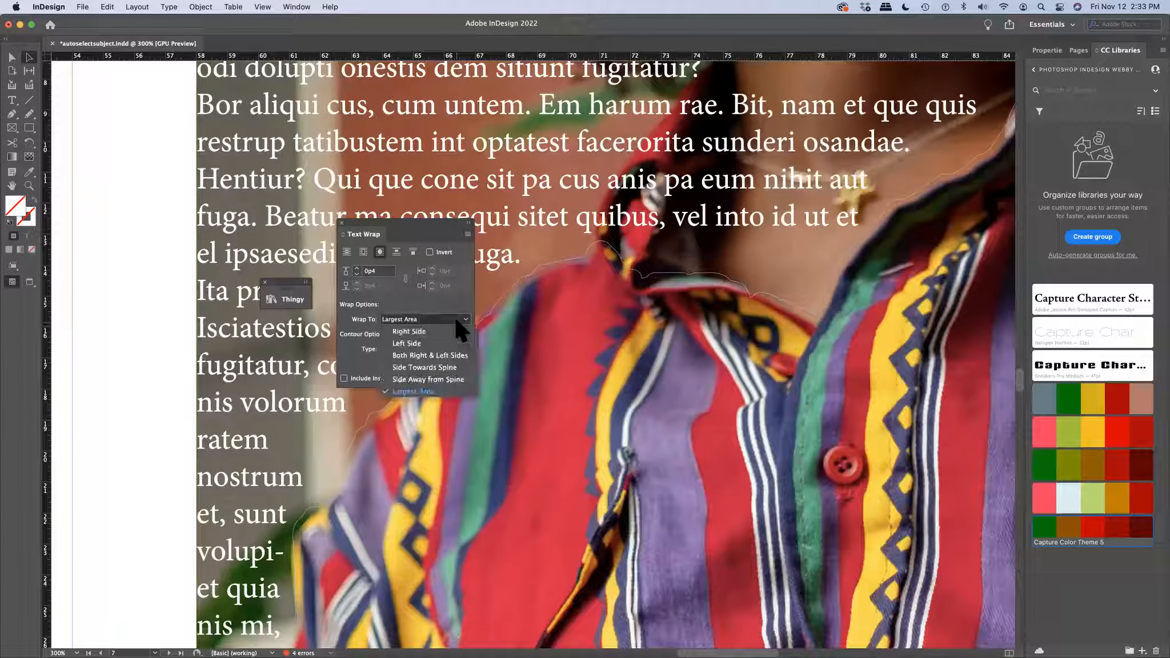
{"action": "left_click", "coordinate": [449, 351]}
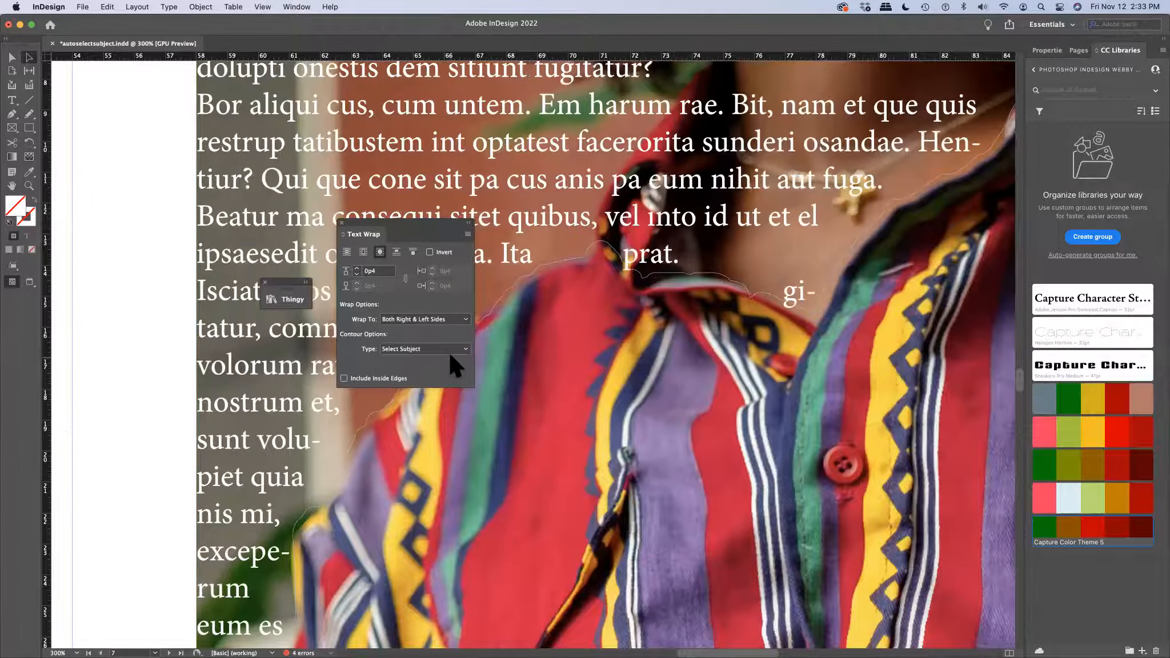
{"action": "left_click_drag", "start_coordinate": [436, 225], "coordinate": [734, 397]}
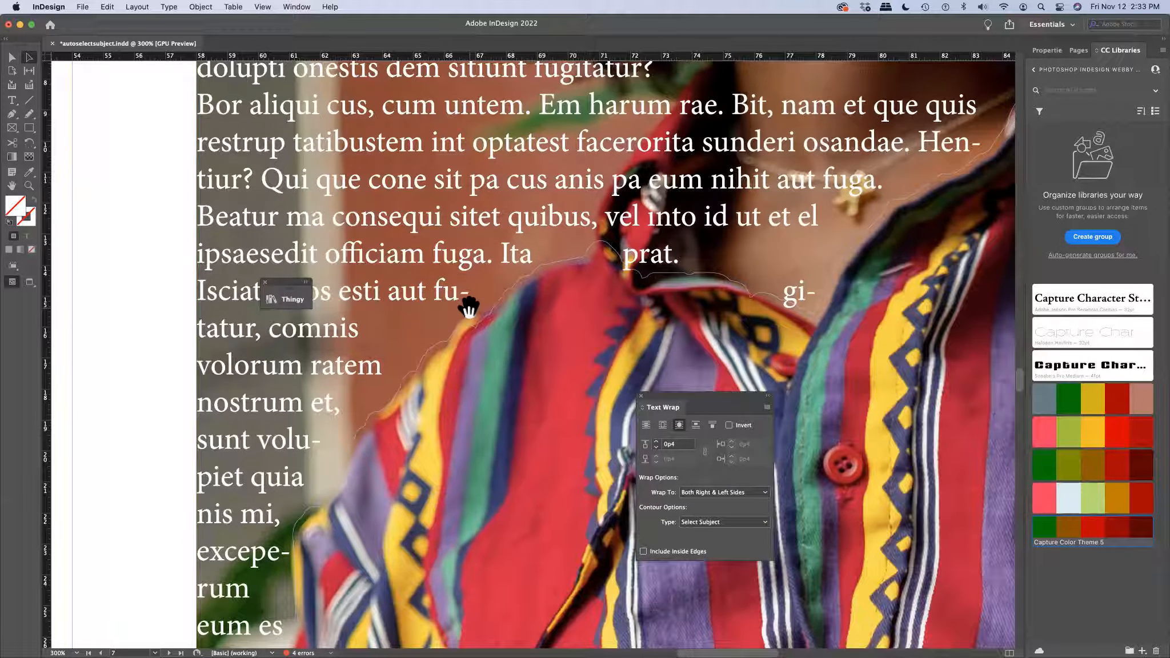
{"action": "left_click", "coordinate": [740, 490]}
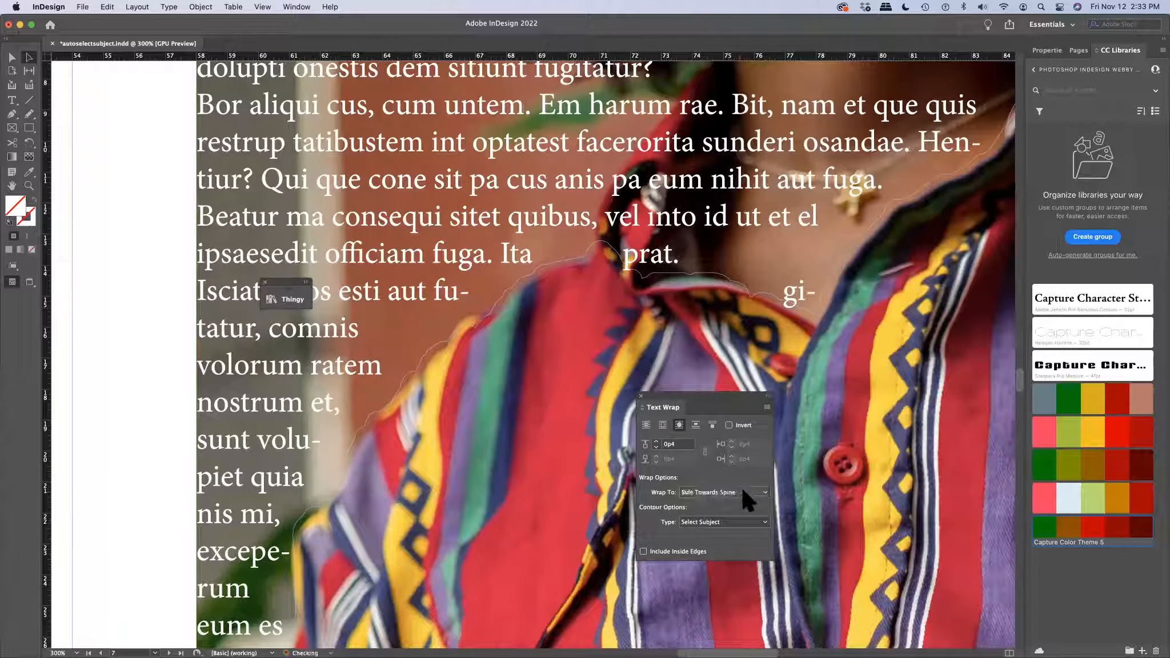
{"action": "left_click", "coordinate": [743, 491]}
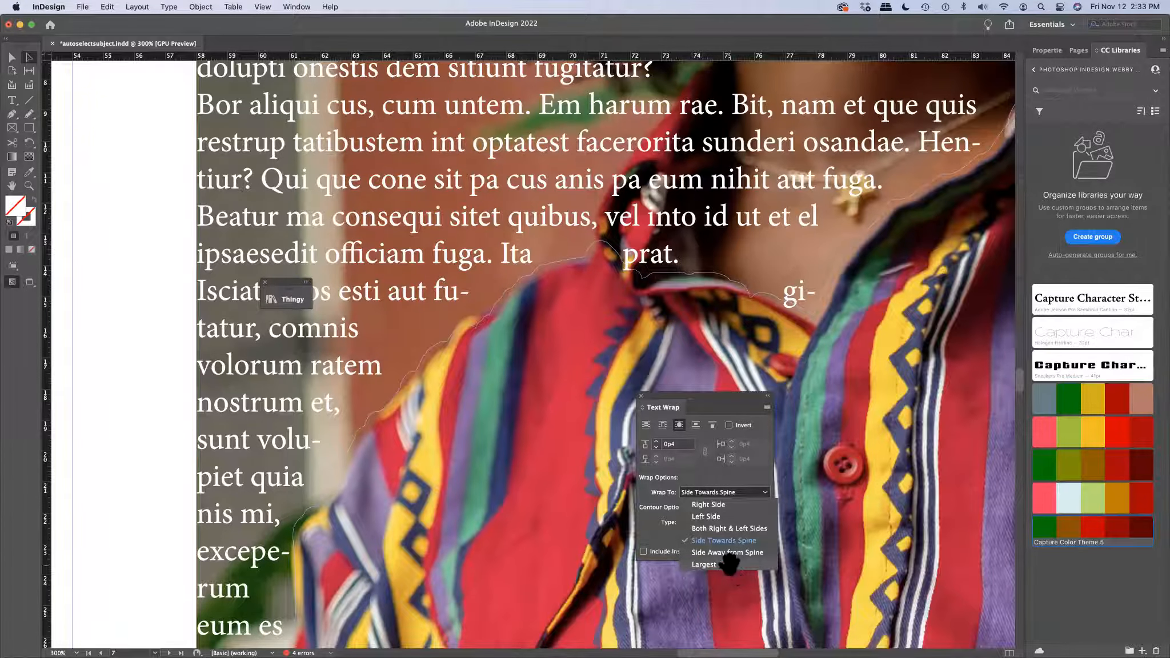
{"action": "left_click", "coordinate": [703, 564]}
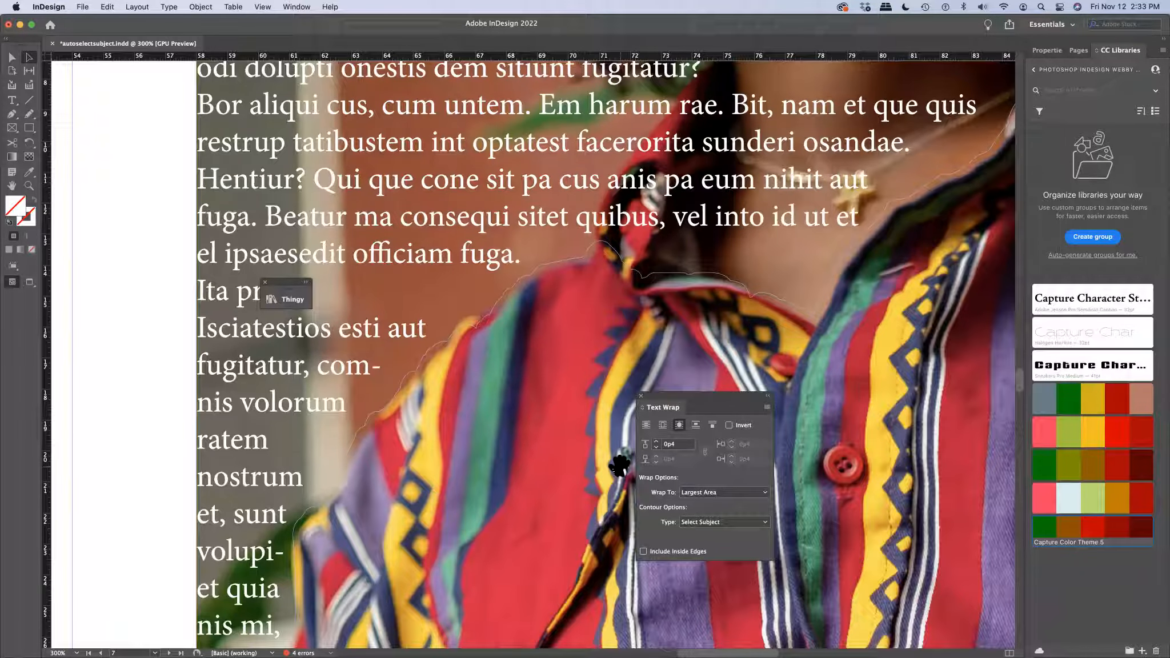
Select the dancer photo beneath the text frame on page 9 and wrap the text around its object shape with the Select Subject contour.
{"action": "key", "text": "super+0"}
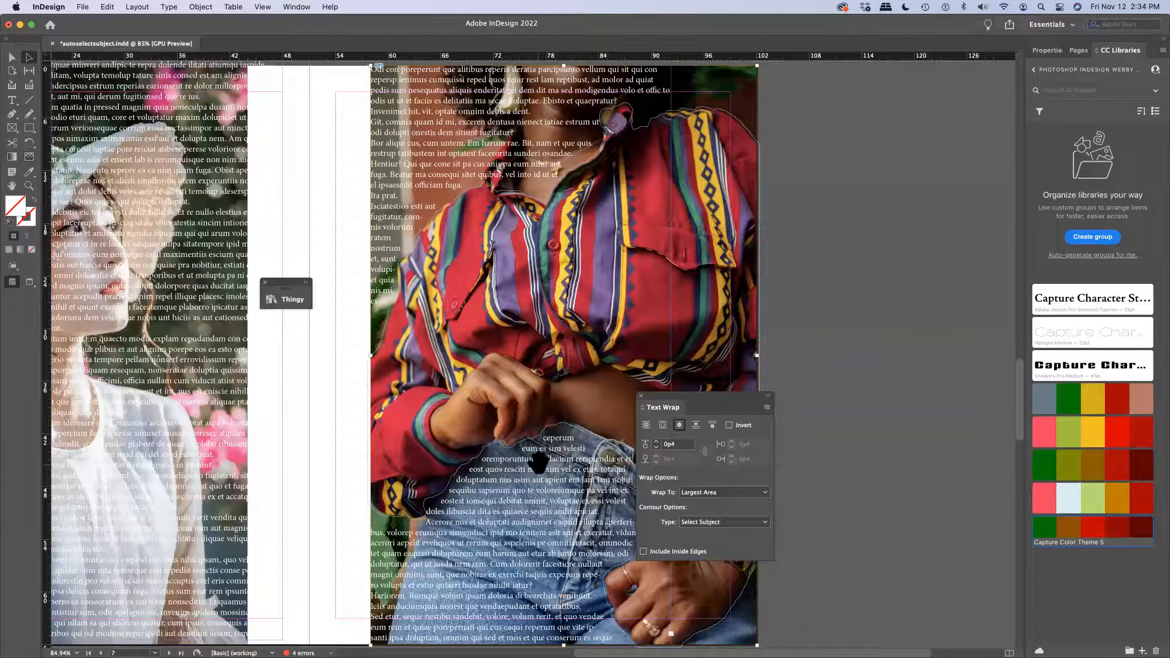
{"action": "scroll", "coordinate": [540, 464], "scroll_direction": "down", "scroll_amount": 10}
{"action": "scroll", "coordinate": [540, 463], "scroll_direction": "left", "scroll_amount": 6}
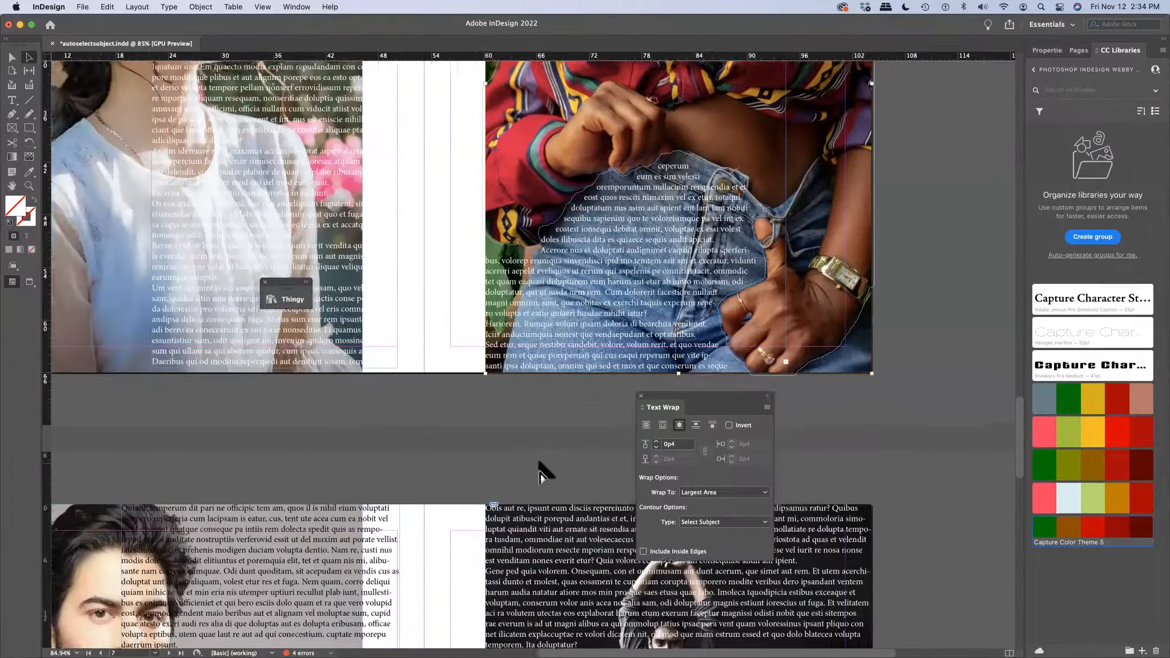
{"action": "scroll", "coordinate": [542, 460], "scroll_direction": "down", "scroll_amount": 15}
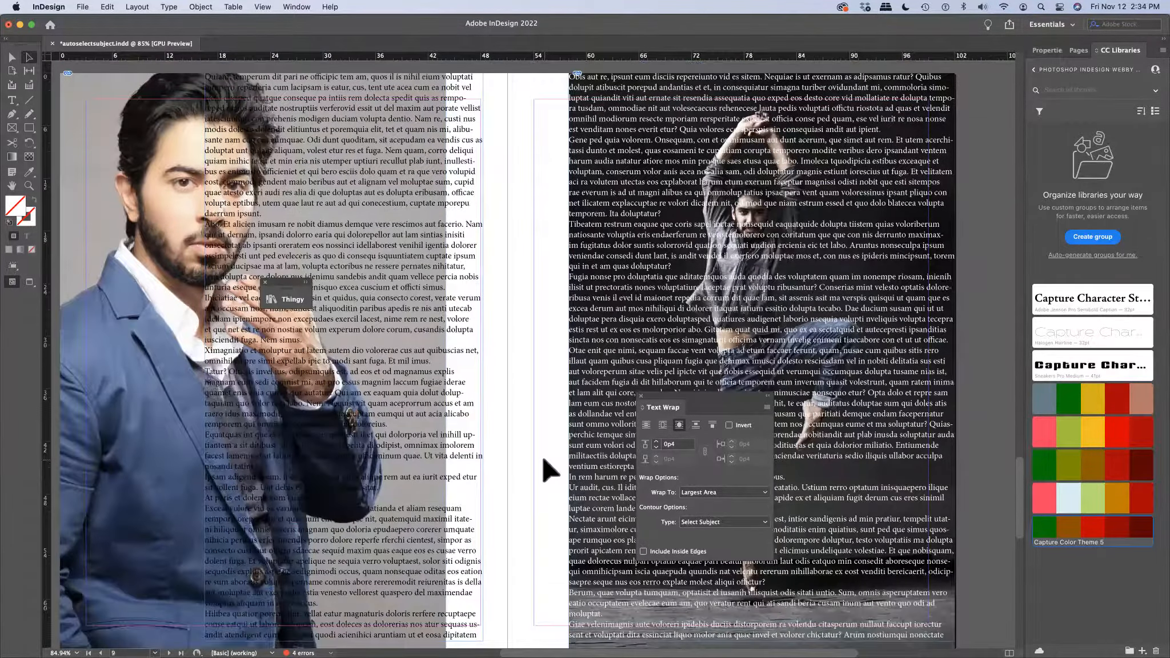
{"action": "scroll", "coordinate": [542, 456], "scroll_direction": "down", "scroll_amount": 5}
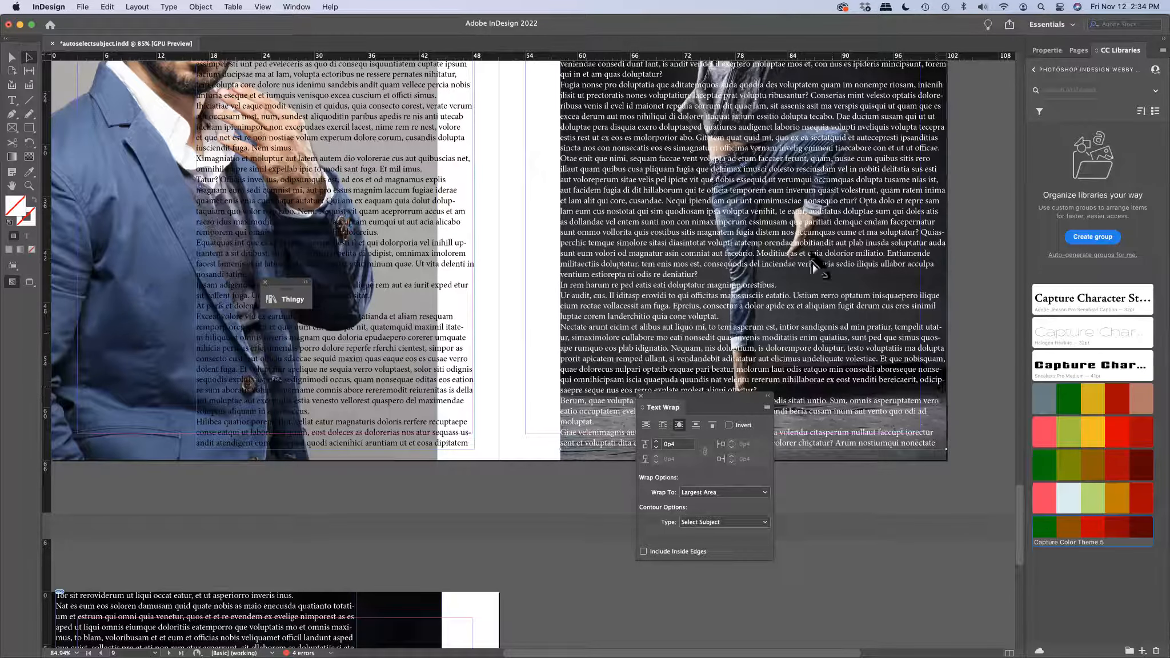
{"action": "left_click", "coordinate": [867, 449]}
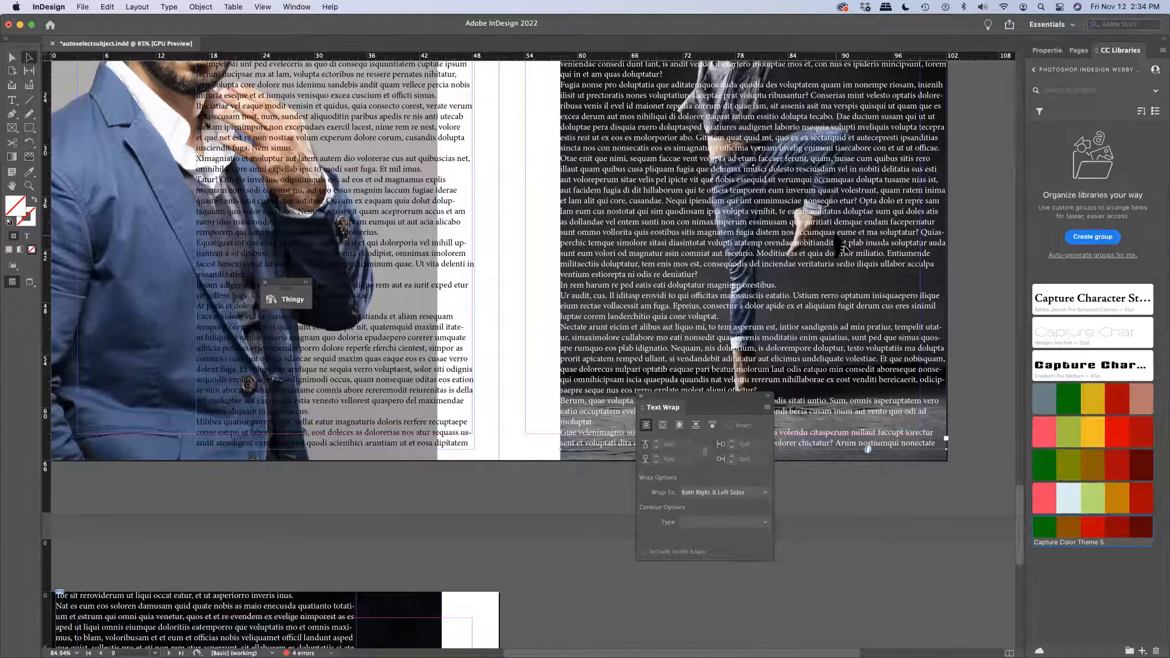
{"action": "right_click", "coordinate": [838, 236]}
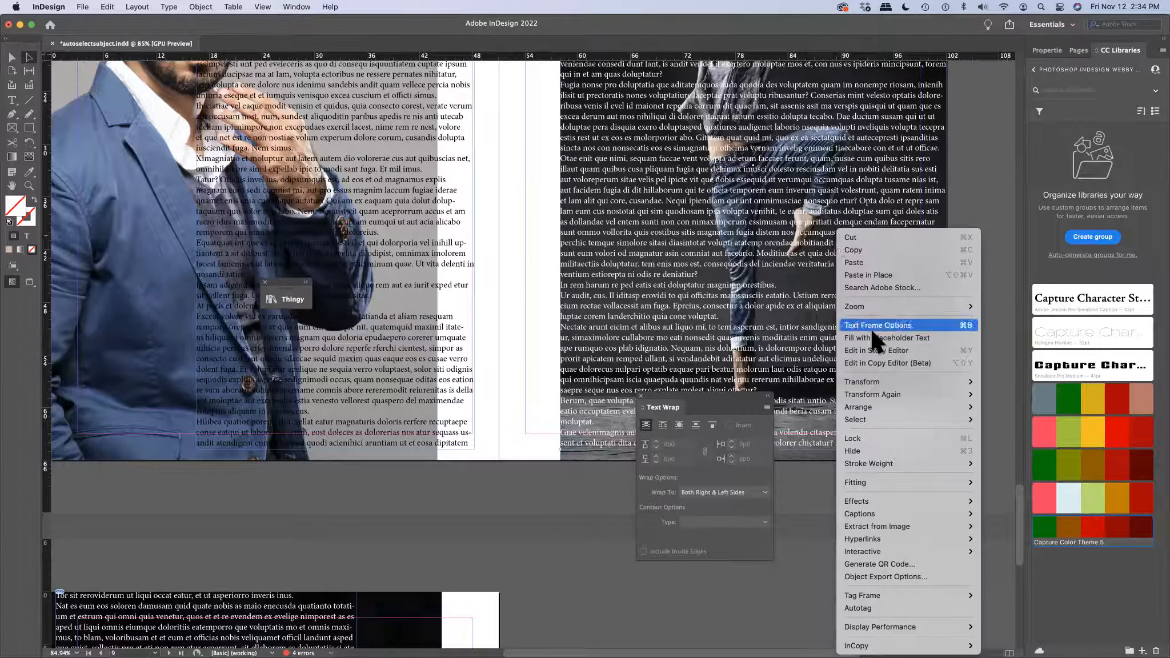
{"action": "mouse_move", "coordinate": [860, 426]}
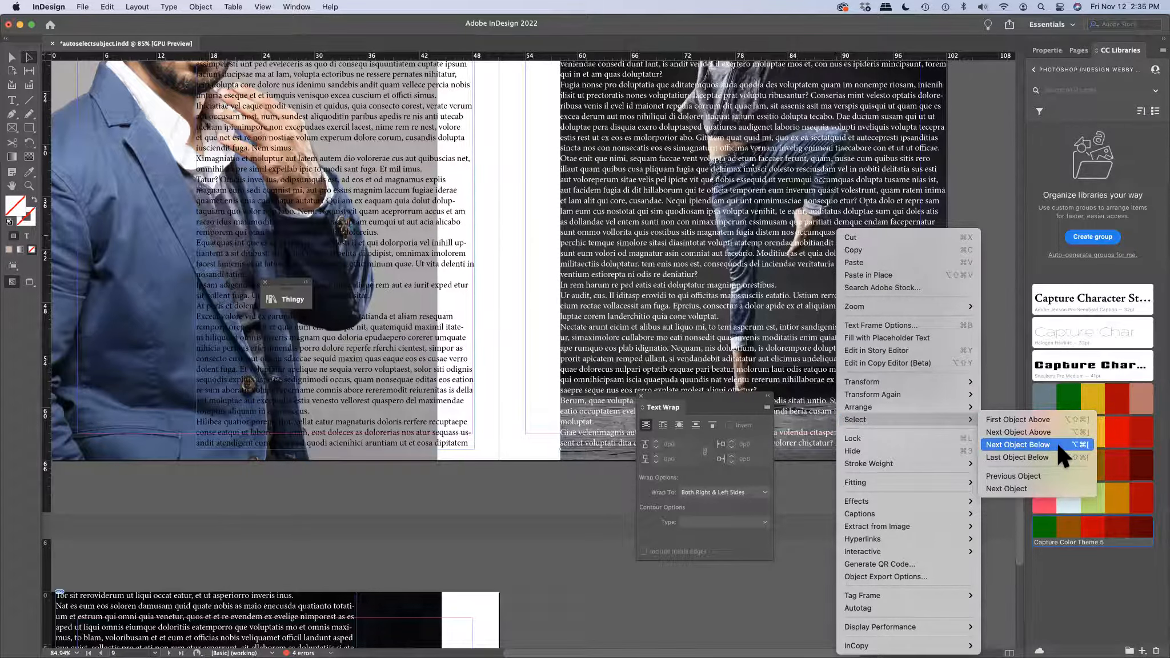
{"action": "left_click", "coordinate": [1057, 441]}
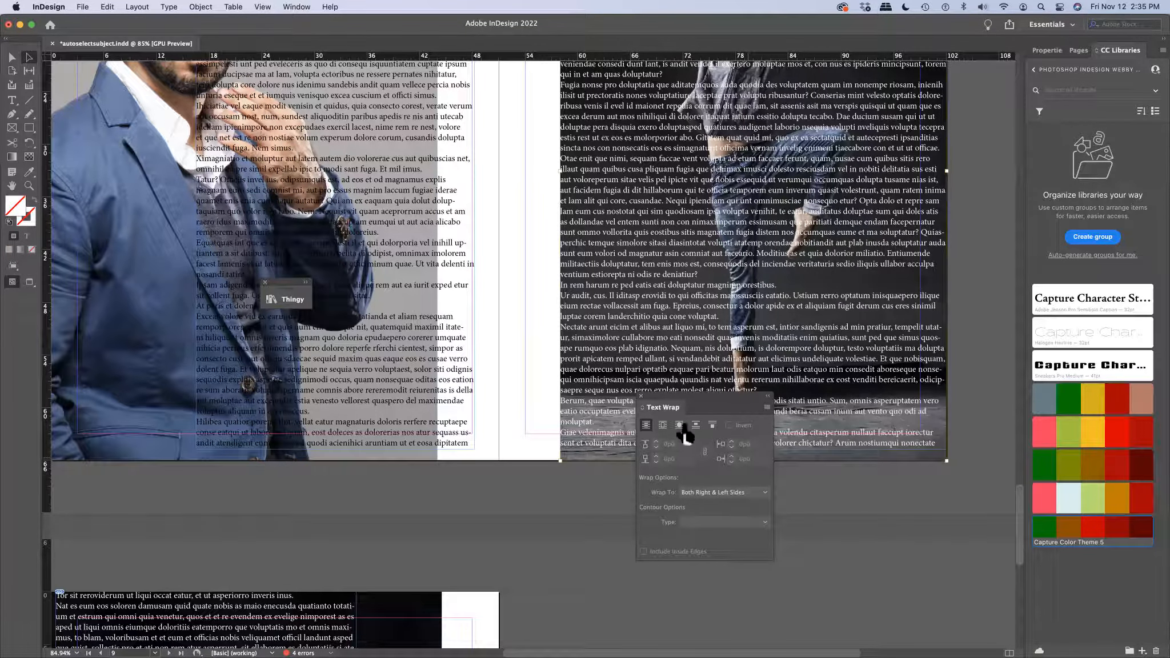
{"action": "left_click", "coordinate": [681, 426]}
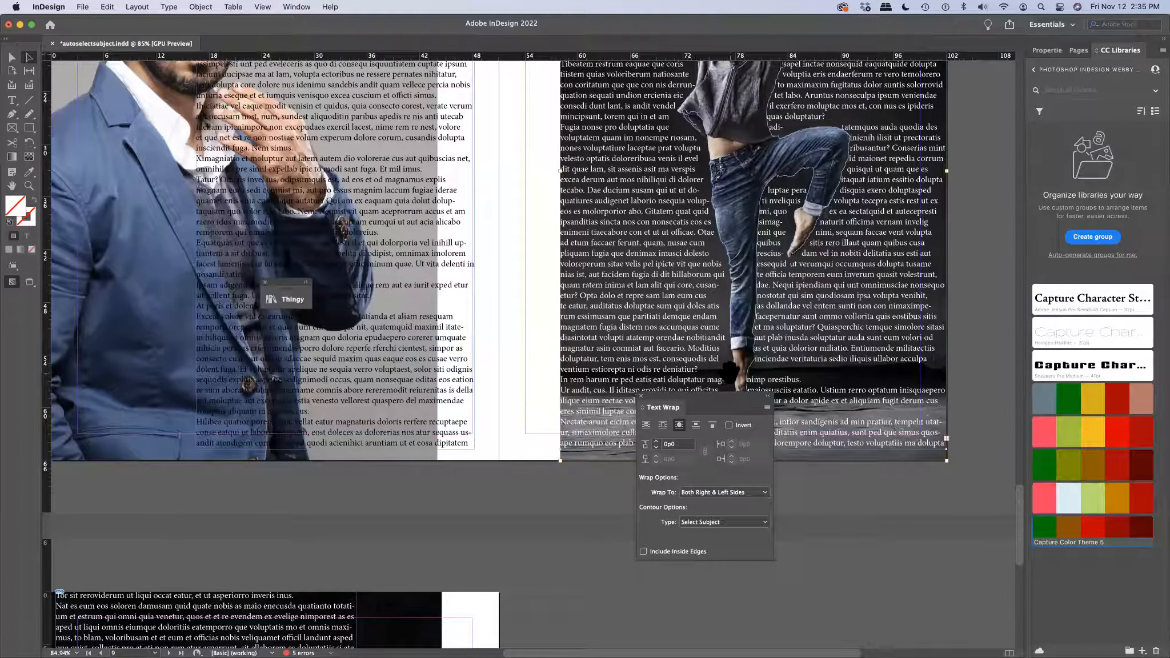
Set the dancer photo's text wrap offset to 0p5 and its wrap to Largest Area.
{"action": "scroll", "coordinate": [729, 368], "scroll_direction": "up", "scroll_amount": 5}
{"action": "scroll", "coordinate": [729, 368], "scroll_direction": "right", "scroll_amount": 5}
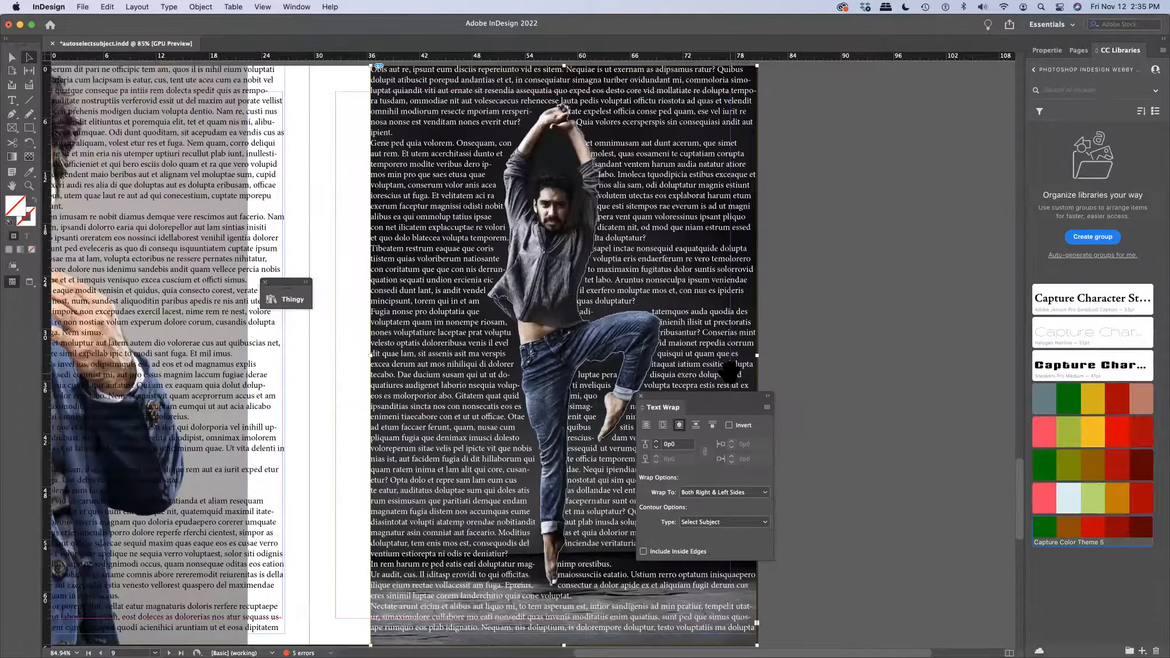
{"action": "left_click", "coordinate": [671, 440]}
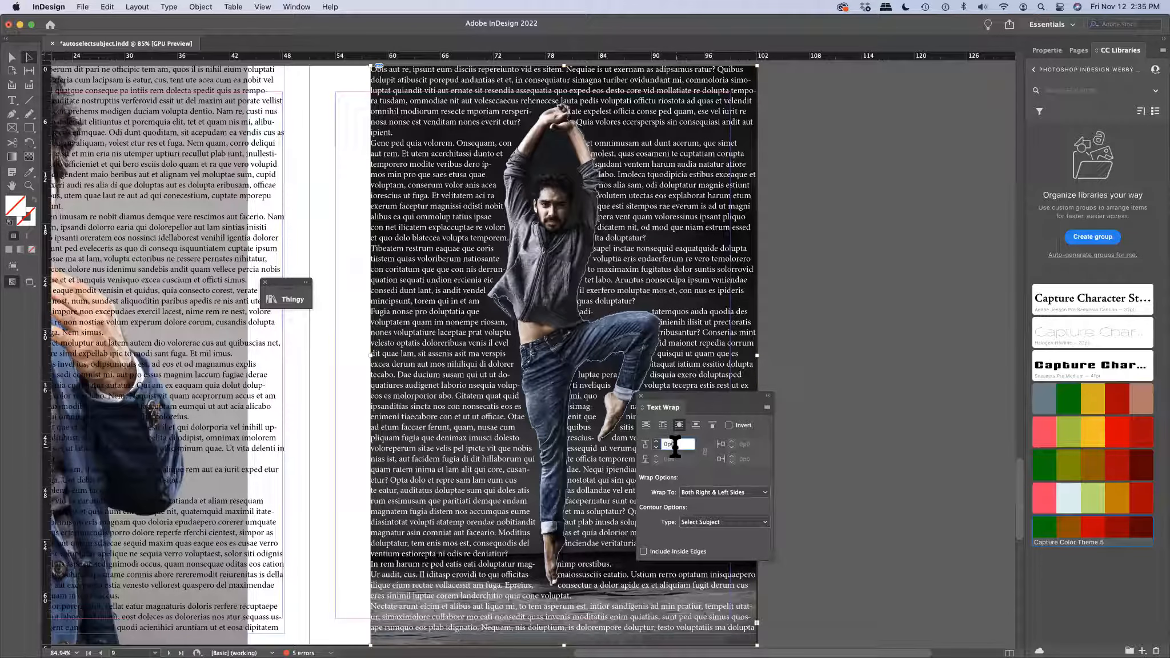
{"action": "key", "text": "Up"}
{"action": "key", "text": "Up"}
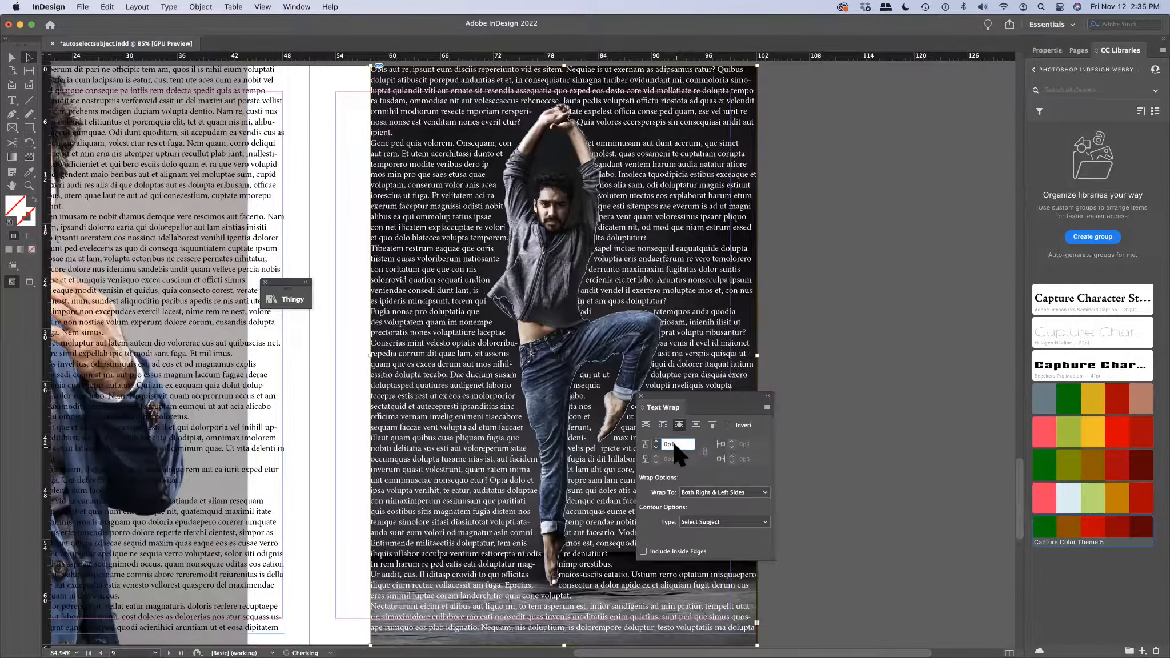
{"action": "key", "text": "Up"}
{"action": "key", "text": "Up"}
{"action": "key", "text": "Up"}
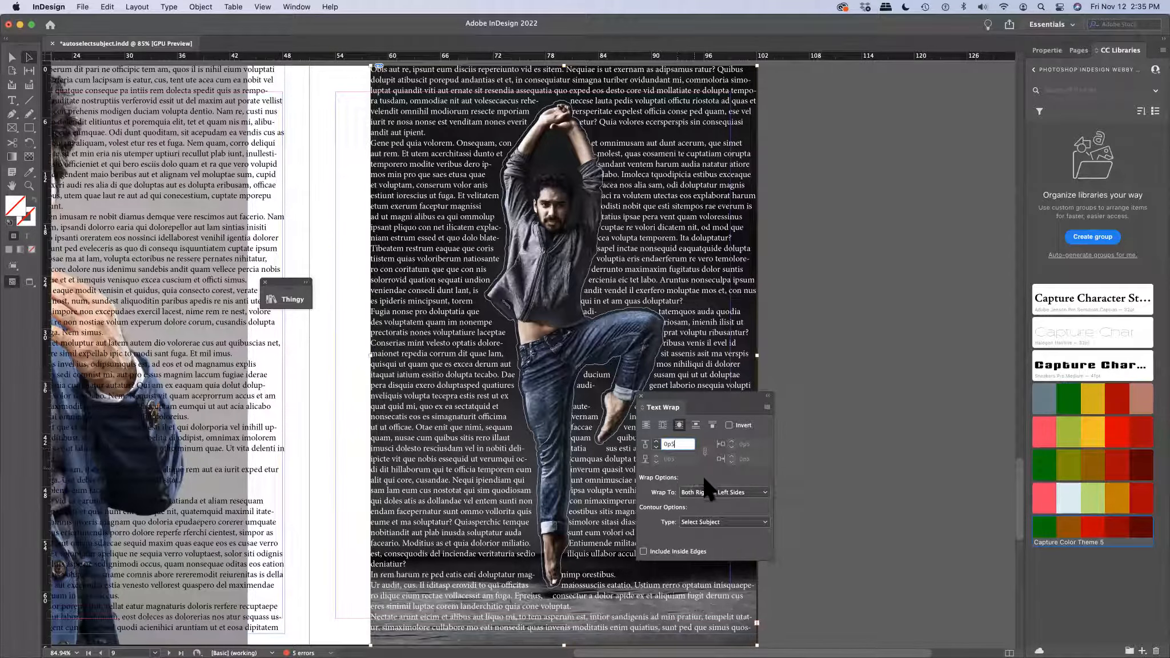
{"action": "left_click", "coordinate": [736, 491]}
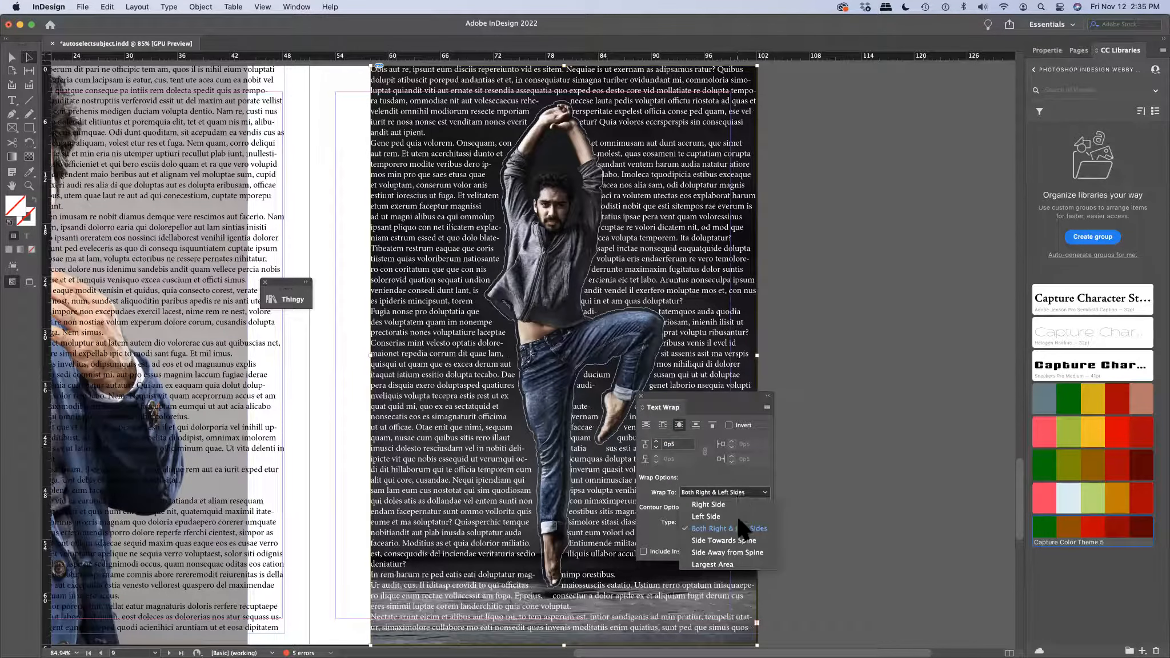
{"action": "left_click", "coordinate": [712, 564]}
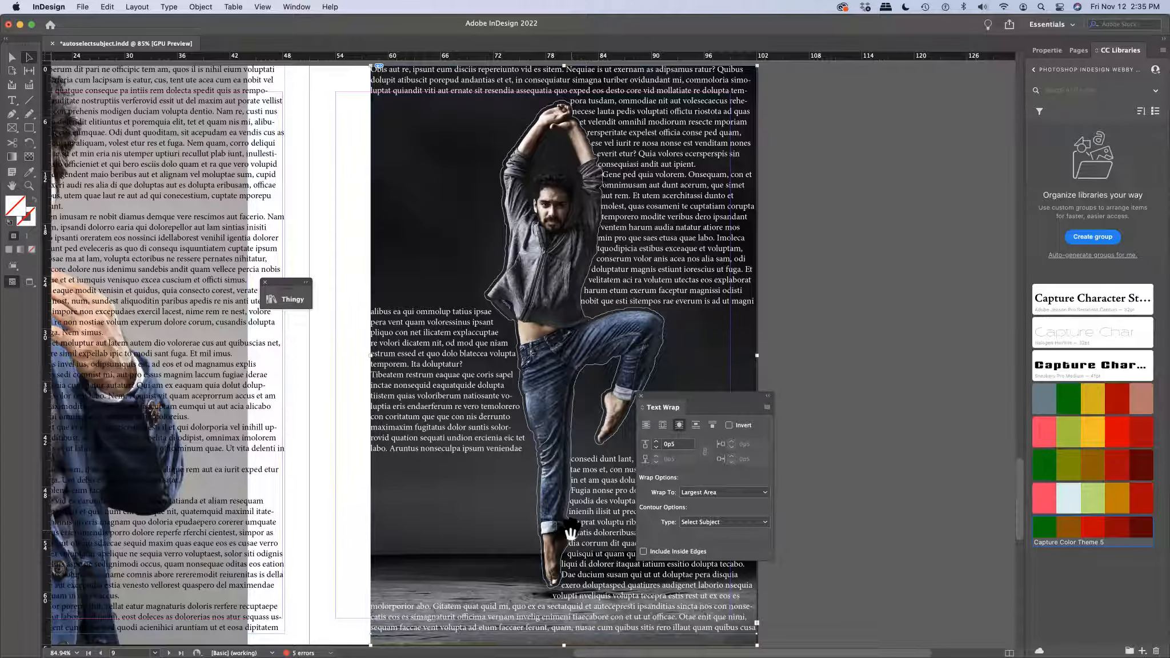
{"action": "scroll", "coordinate": [570, 531], "scroll_direction": "left", "scroll_amount": 3}
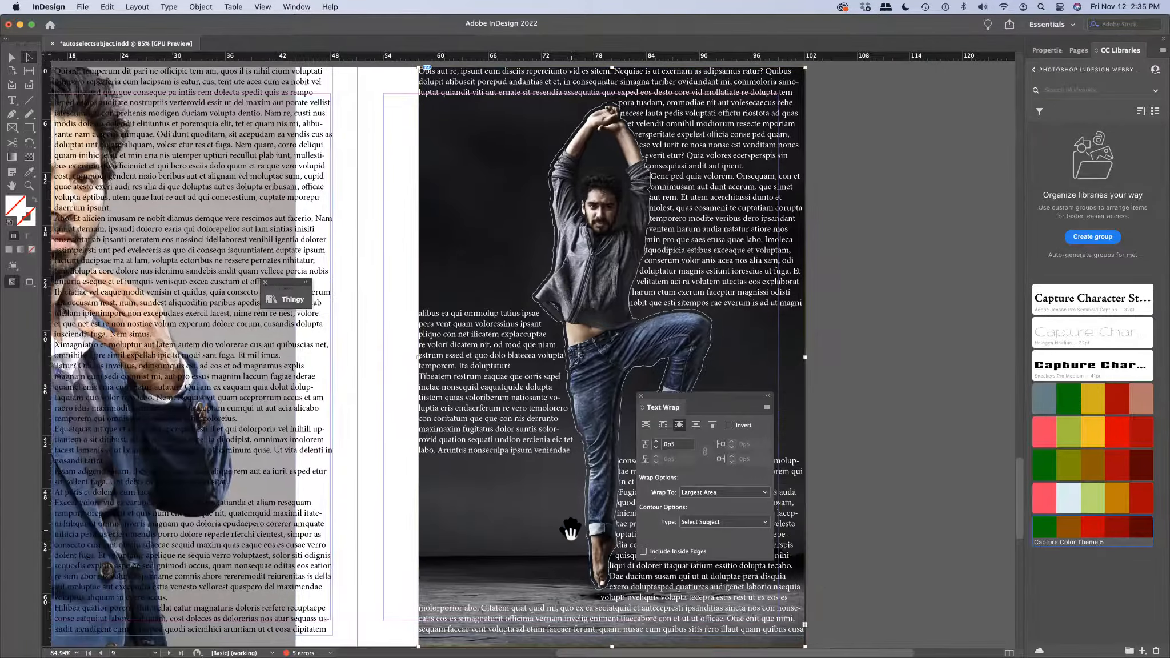
Close the autoselectsubject.indd document.
{"action": "scroll", "coordinate": [571, 531], "scroll_direction": "left", "scroll_amount": 15}
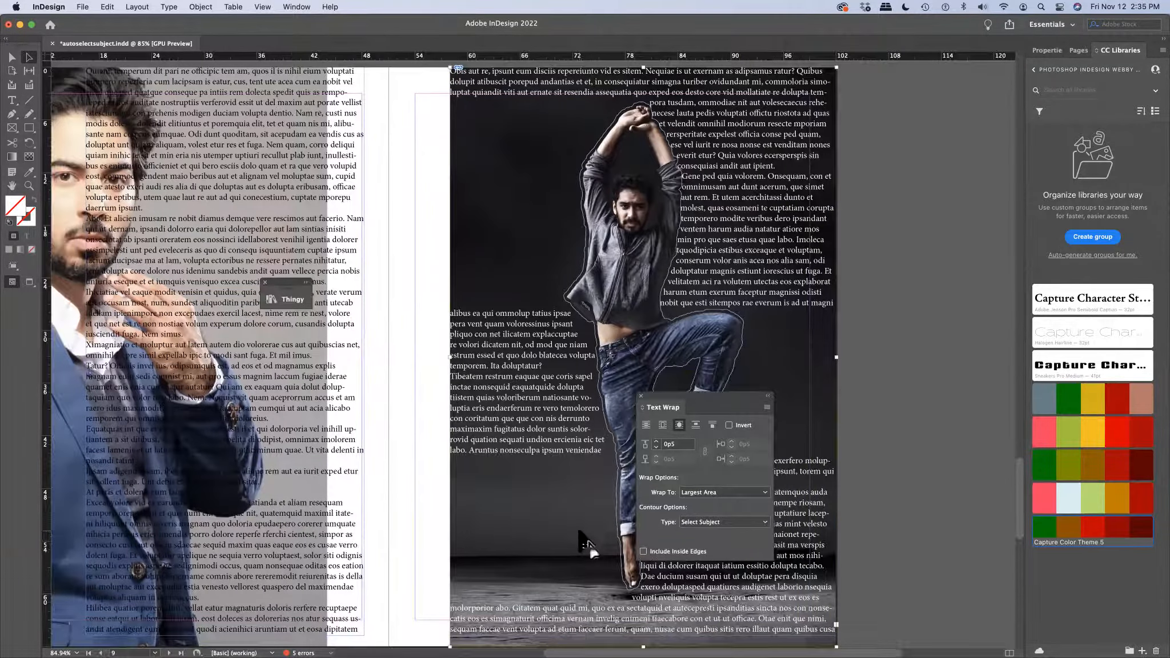
{"action": "scroll", "coordinate": [574, 534], "scroll_direction": "up", "scroll_amount": 15}
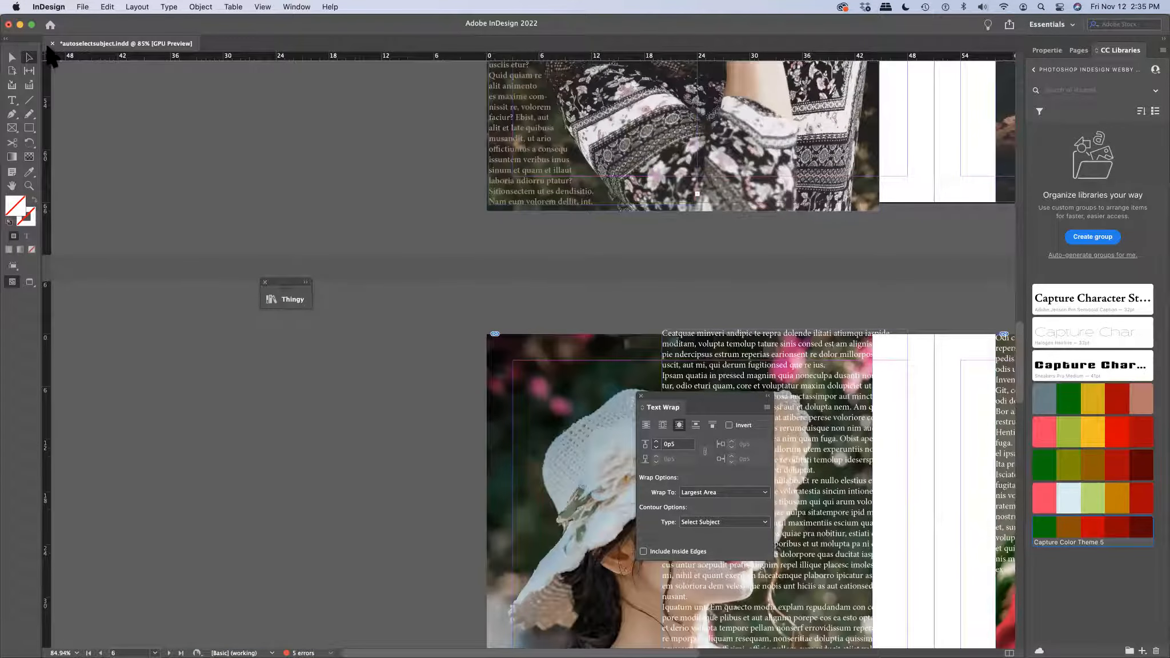
{"action": "left_click", "coordinate": [52, 43]}
{"action": "left_click", "coordinate": [599, 357]}
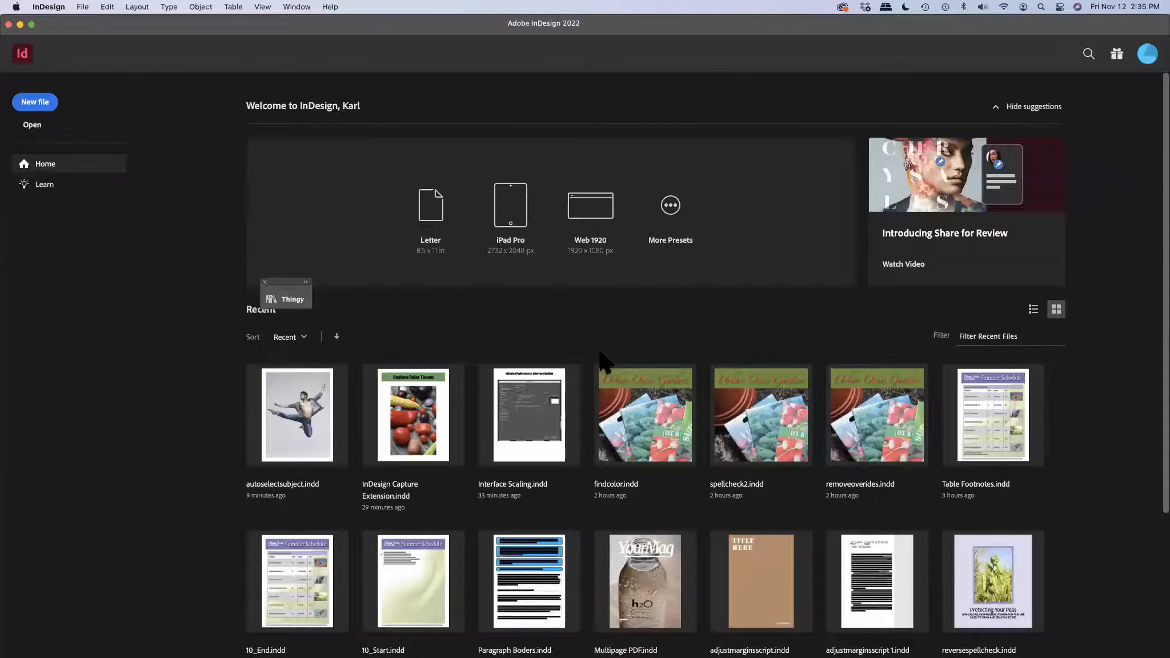
Open the recent file InDesign Capture Extension.indd and update its modified links.
{"action": "left_click", "coordinate": [426, 449]}
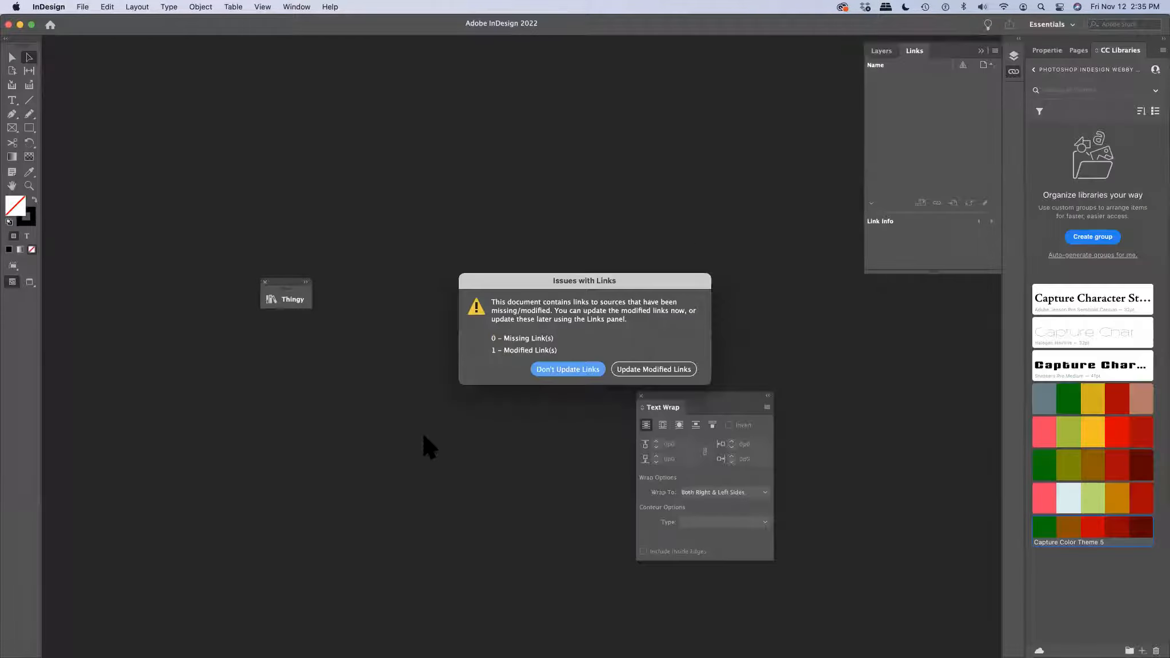
{"action": "left_click", "coordinate": [689, 369]}
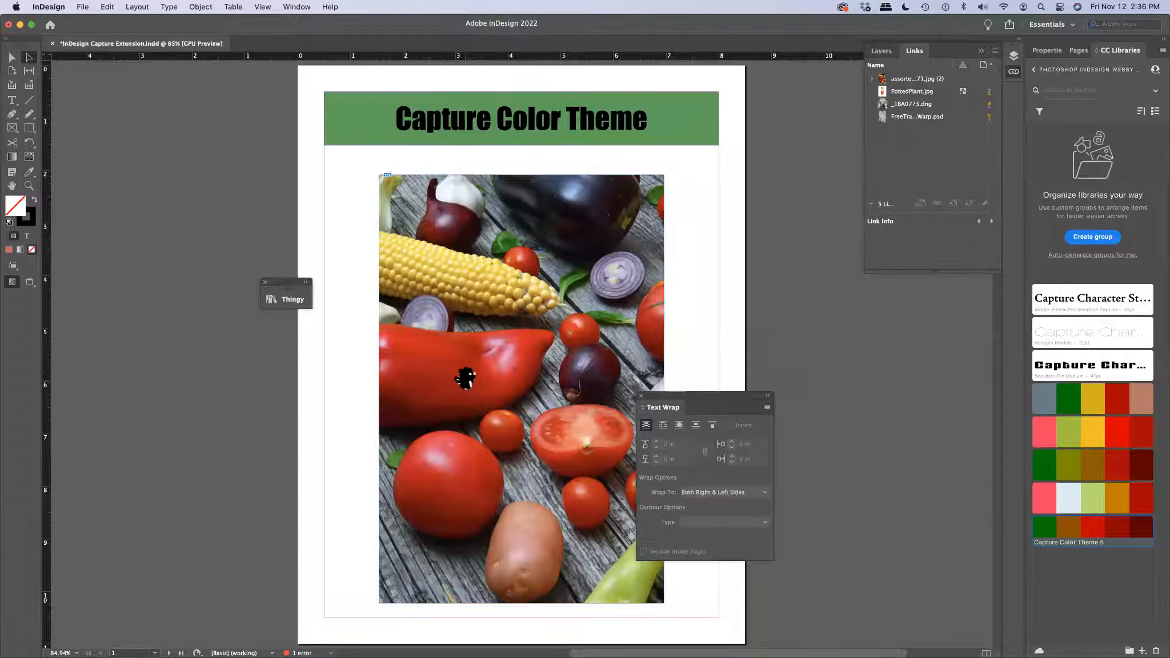
Select the vegetable photo on page 1 and start extracting color themes from the image.
{"action": "left_click", "coordinate": [12, 56]}
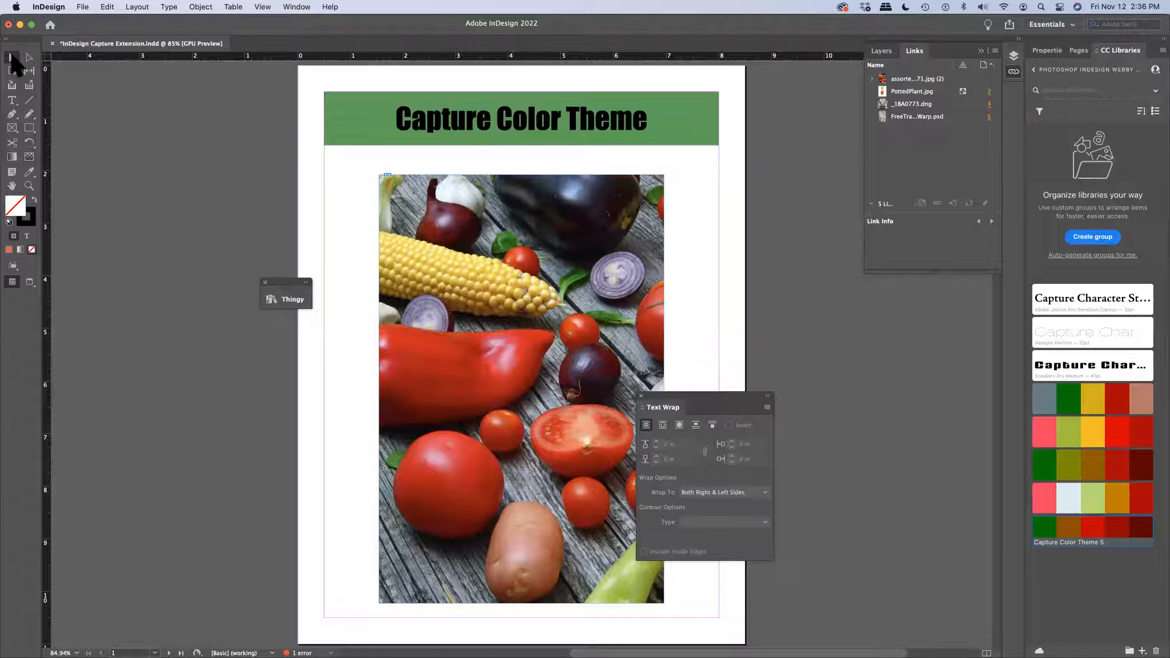
{"action": "key", "text": "a"}
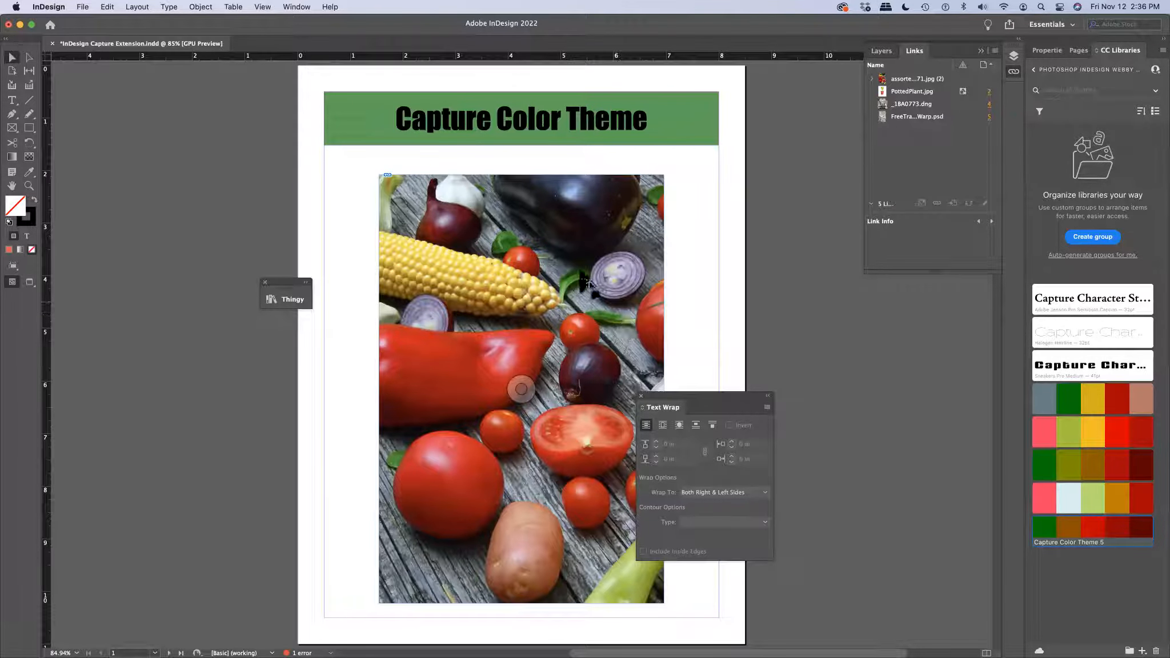
{"action": "left_click", "coordinate": [578, 270]}
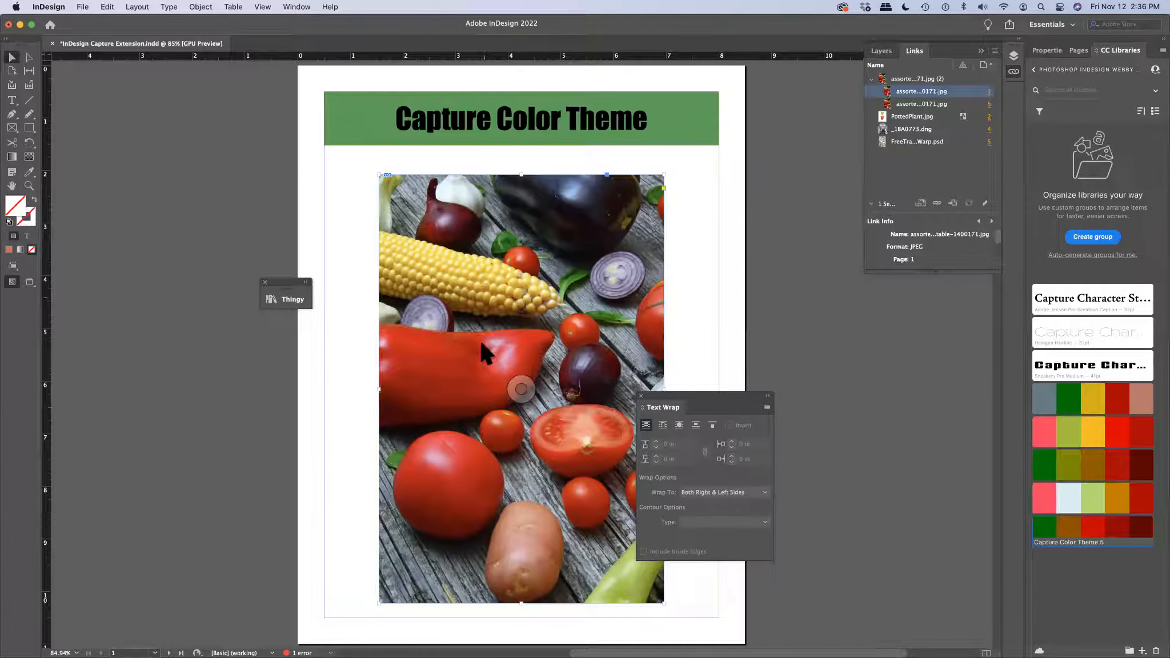
{"action": "right_click", "coordinate": [562, 511]}
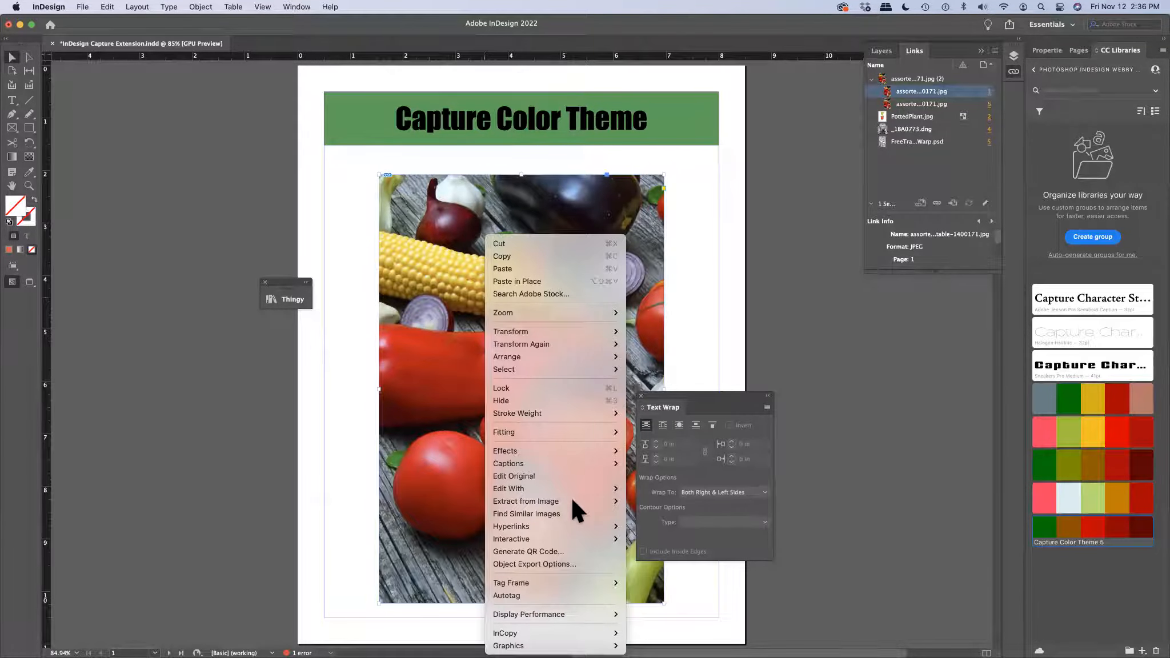
{"action": "mouse_move", "coordinate": [573, 501]}
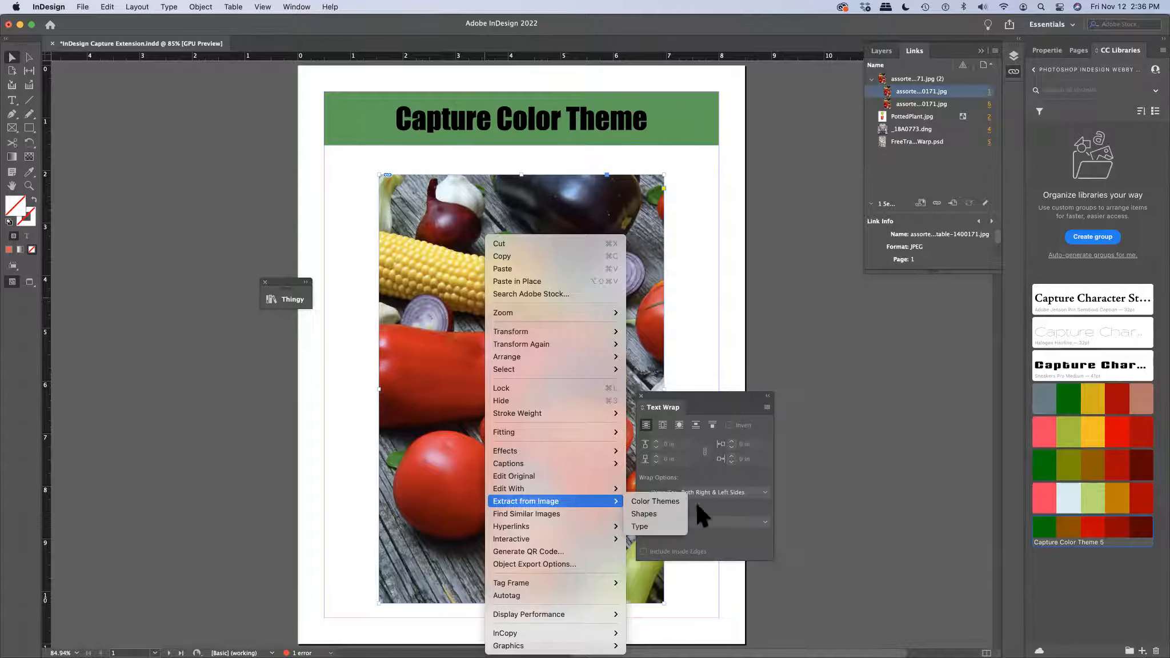
{"action": "left_click", "coordinate": [654, 501]}
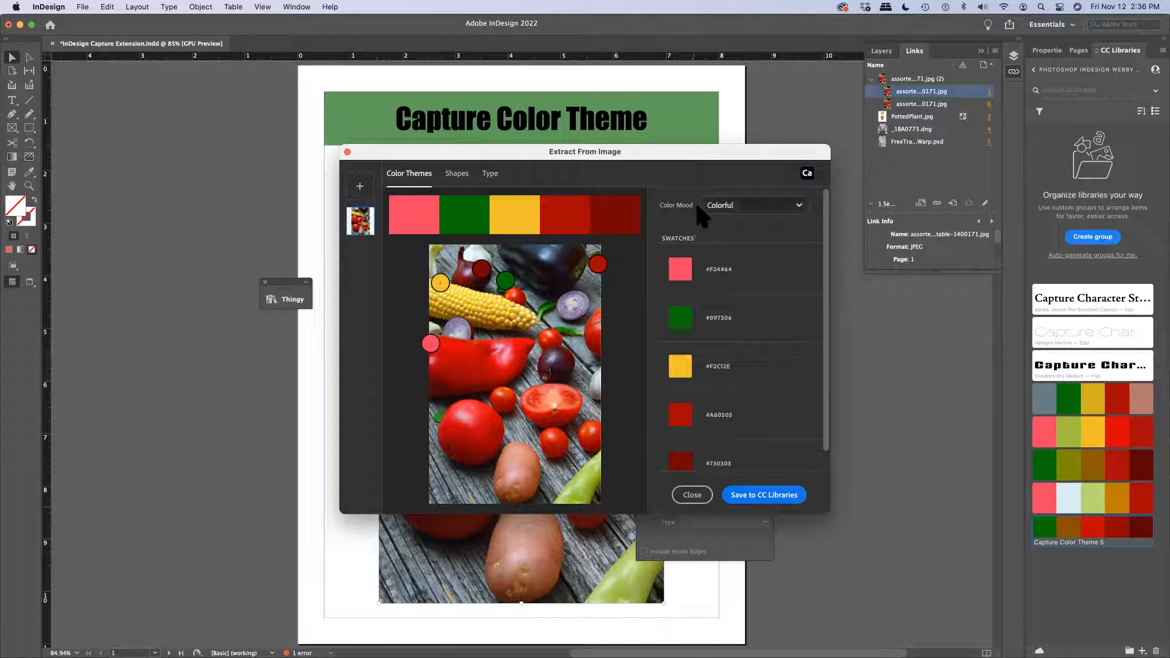
Save a Bright-mood color theme to CC Libraries with its dark red swatch resampled from the cut purple onion.
{"action": "left_click", "coordinate": [750, 212]}
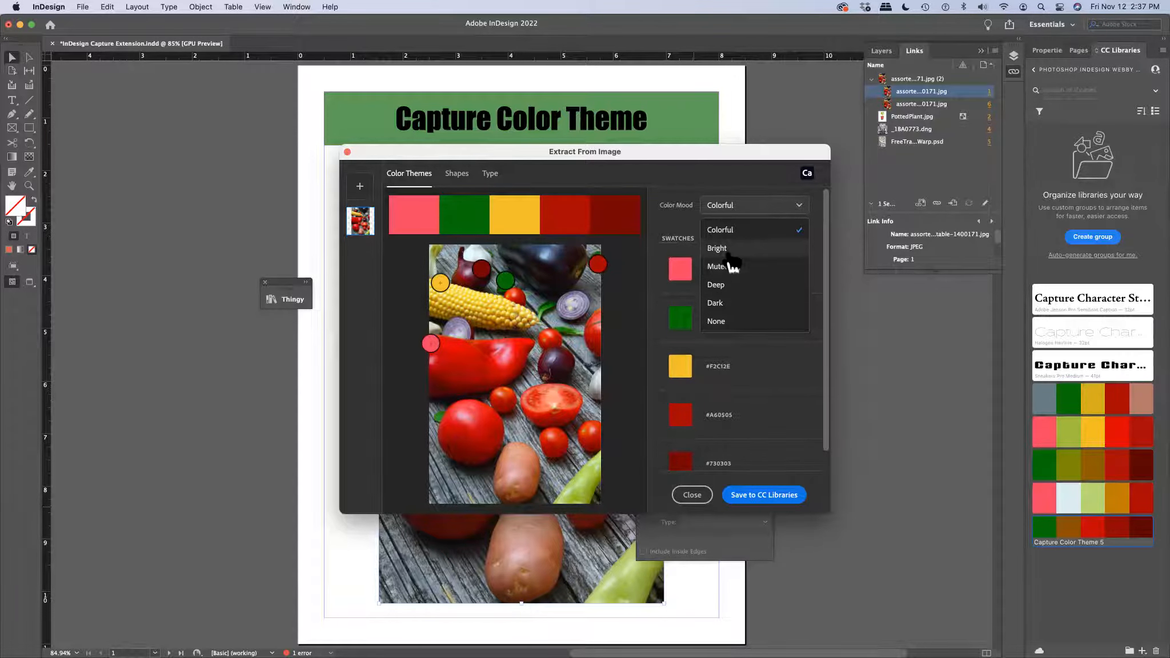
{"action": "left_click", "coordinate": [729, 254]}
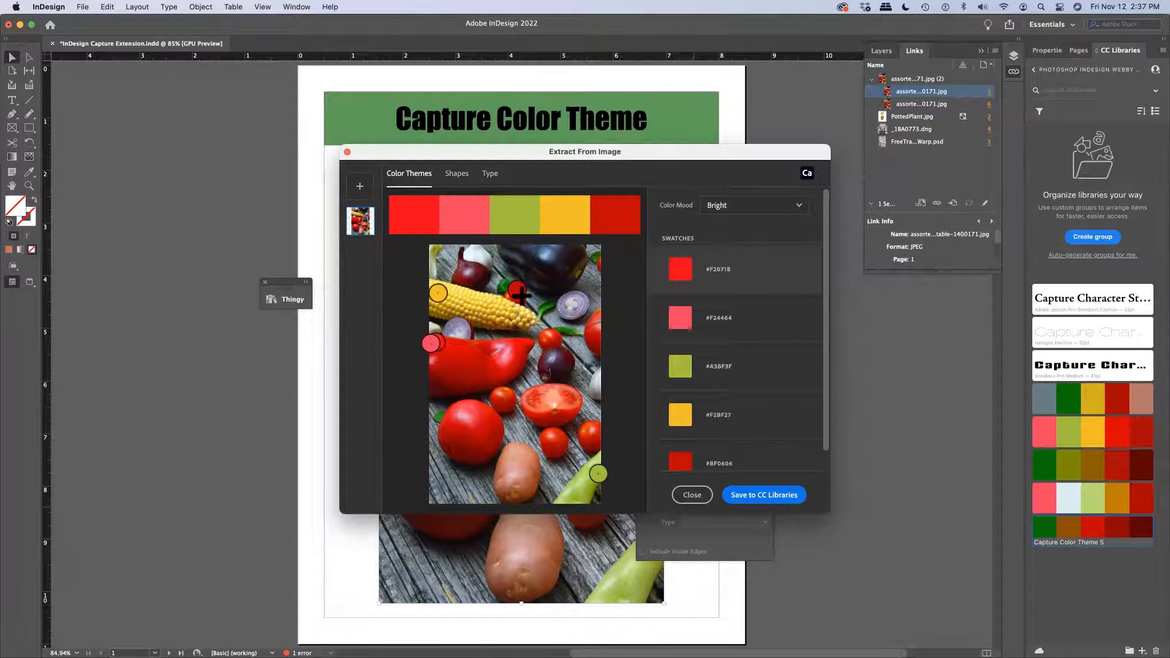
{"action": "mouse_move", "coordinate": [517, 290]}
{"action": "left_mouse_down"}
{"action": "mouse_move", "coordinate": [501, 311]}
{"action": "mouse_move", "coordinate": [547, 308]}
{"action": "mouse_move", "coordinate": [496, 296]}
{"action": "left_mouse_up"}
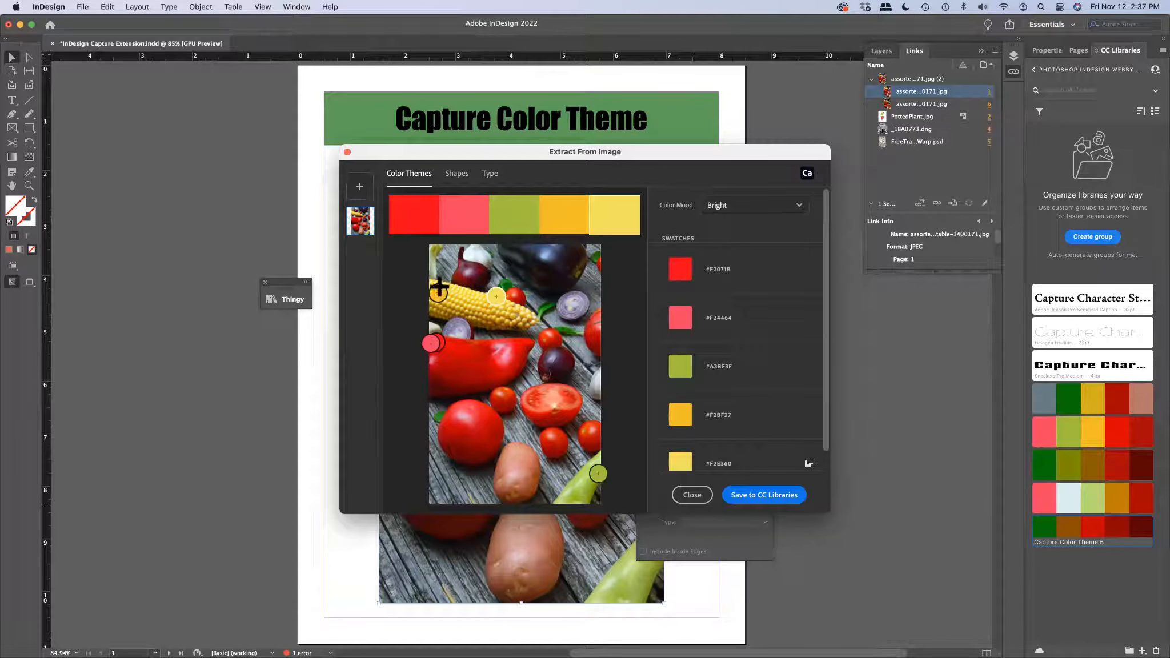
{"action": "mouse_move", "coordinate": [498, 296]}
{"action": "left_mouse_down"}
{"action": "mouse_move", "coordinate": [578, 309]}
{"action": "mouse_move", "coordinate": [573, 344]}
{"action": "mouse_move", "coordinate": [565, 313]}
{"action": "left_mouse_up"}
{"action": "scroll", "coordinate": [741, 469], "scroll_direction": "down", "scroll_amount": 1}
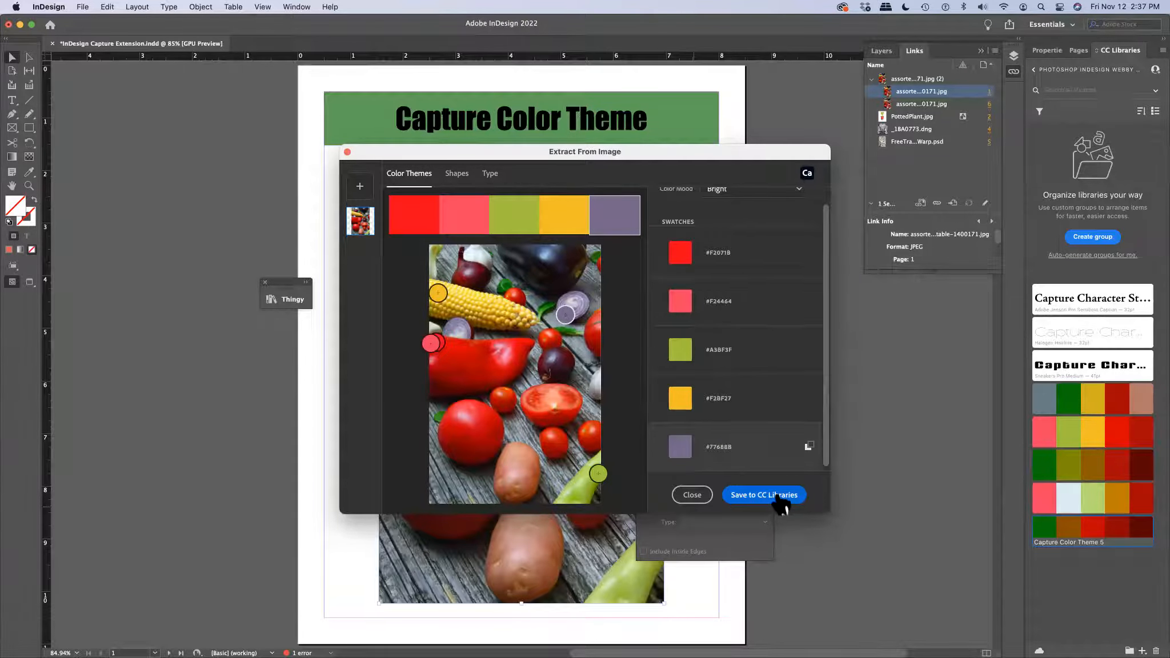
{"action": "left_click", "coordinate": [778, 498]}
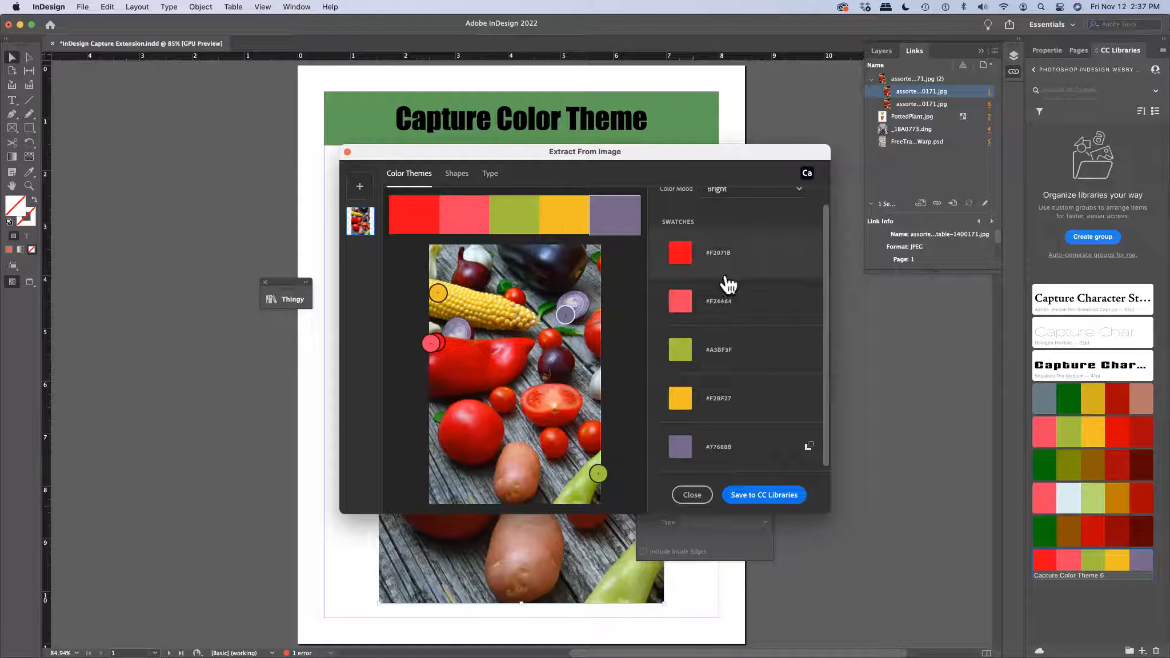
Save the photo's extracted shape to CC Libraries with Detail 64, Invert off and Smooth On Save on, and close the extraction window.
{"action": "left_click", "coordinate": [460, 175]}
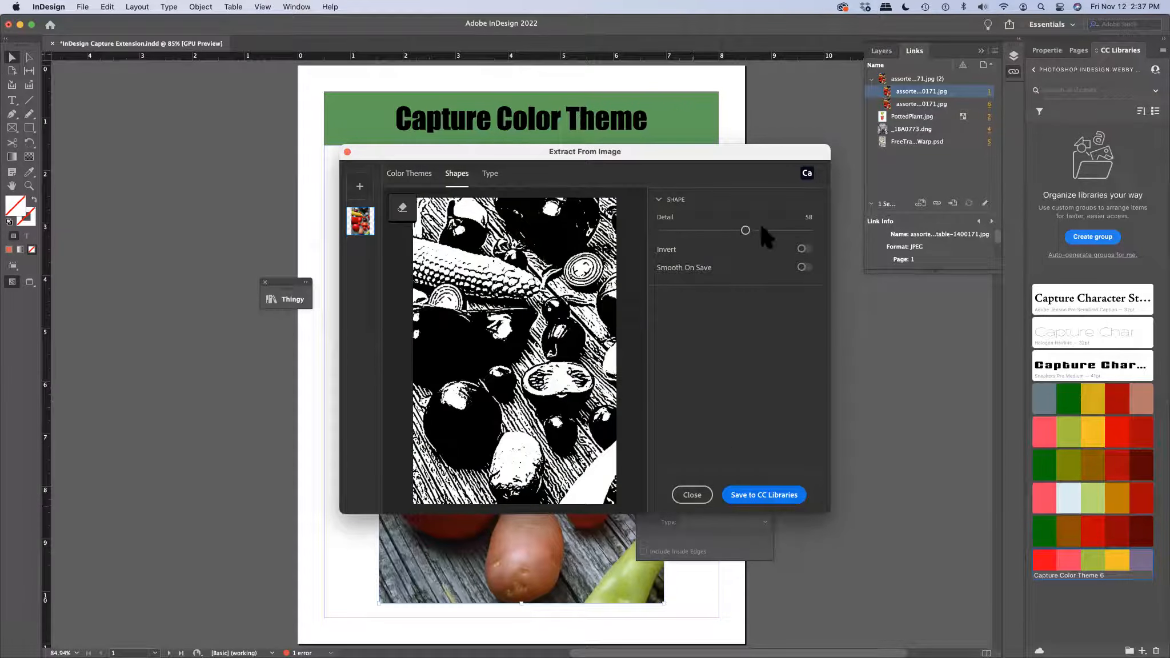
{"action": "mouse_move", "coordinate": [744, 230]}
{"action": "left_mouse_down"}
{"action": "mouse_move", "coordinate": [693, 231]}
{"action": "mouse_move", "coordinate": [766, 234]}
{"action": "mouse_move", "coordinate": [739, 235]}
{"action": "mouse_move", "coordinate": [754, 231]}
{"action": "left_mouse_up"}
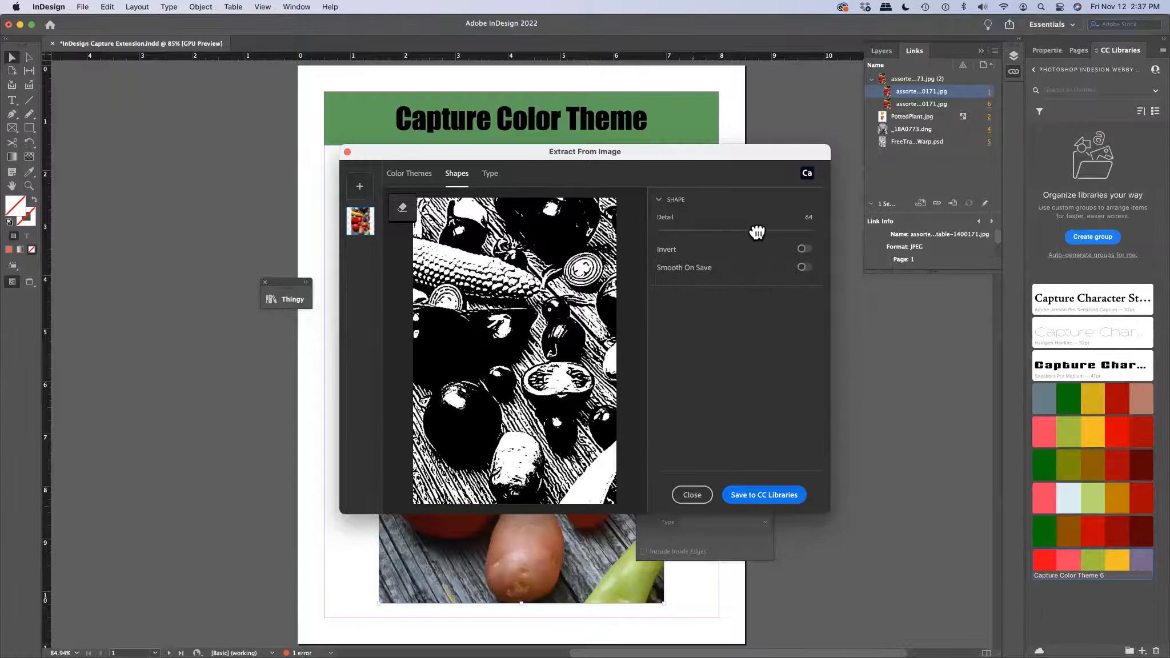
{"action": "left_click", "coordinate": [801, 249]}
{"action": "left_click", "coordinate": [804, 250]}
{"action": "left_click", "coordinate": [804, 267]}
{"action": "left_click", "coordinate": [782, 496]}
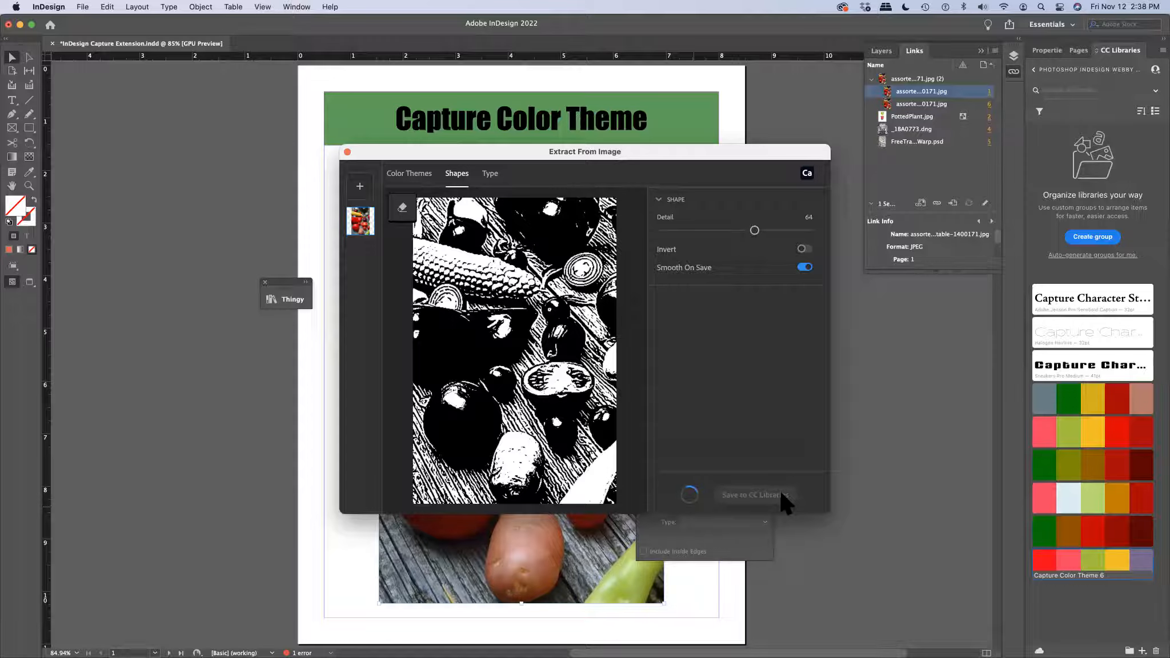
{"action": "left_click", "coordinate": [347, 153]}
Select the Premium Vegatable Seeds text frame on page 2 and start extracting type from it.
{"action": "scroll", "coordinate": [548, 374], "scroll_direction": "down", "scroll_amount": 2}
{"action": "scroll", "coordinate": [548, 368], "scroll_direction": "down", "scroll_amount": 10}
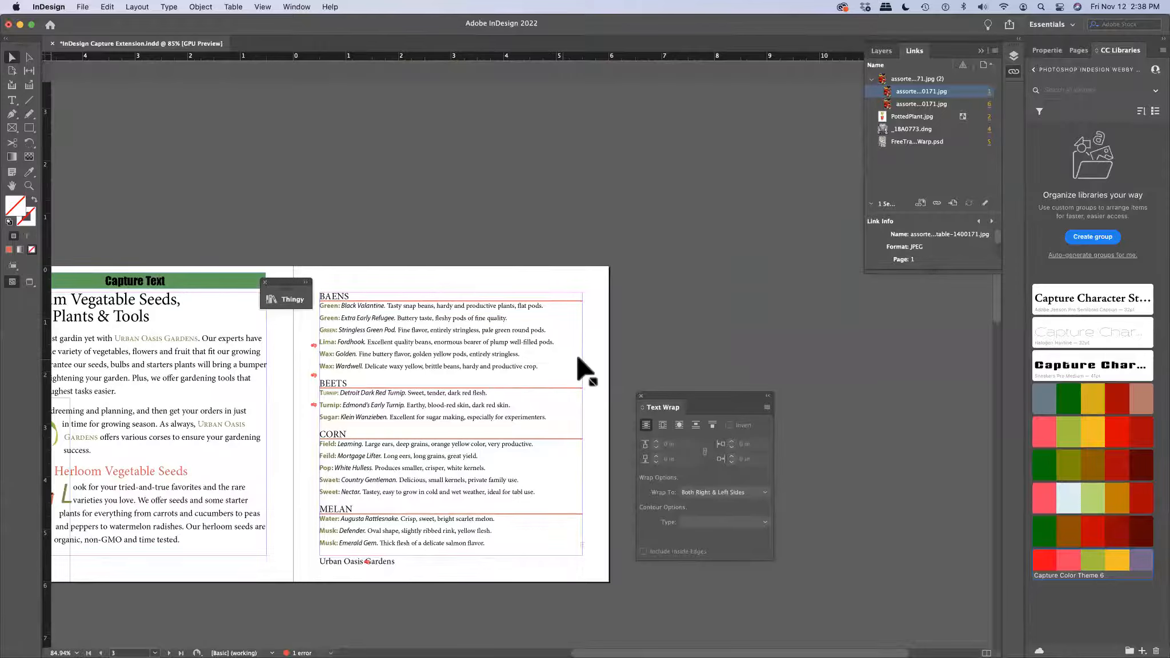
{"action": "scroll", "coordinate": [583, 368], "scroll_direction": "down", "scroll_amount": 8}
{"action": "scroll", "coordinate": [583, 368], "scroll_direction": "left", "scroll_amount": 6}
{"action": "scroll", "coordinate": [583, 368], "scroll_direction": "up", "scroll_amount": 5}
{"action": "scroll", "coordinate": [582, 366], "scroll_direction": "up", "scroll_amount": 3}
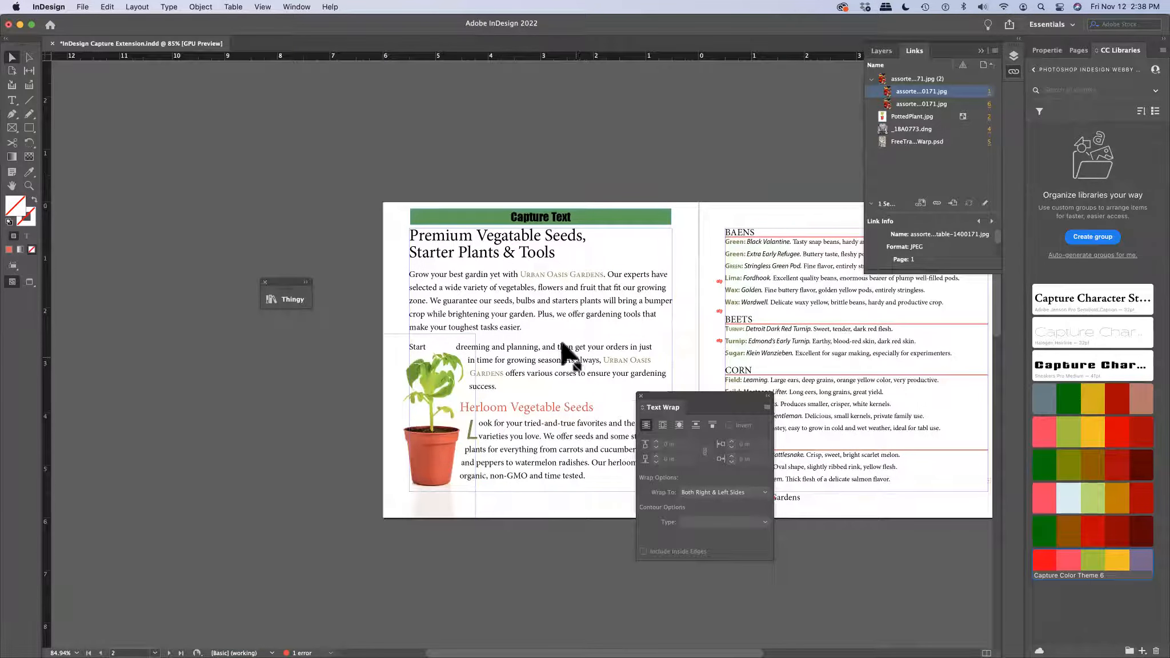
{"action": "left_click", "coordinate": [510, 277]}
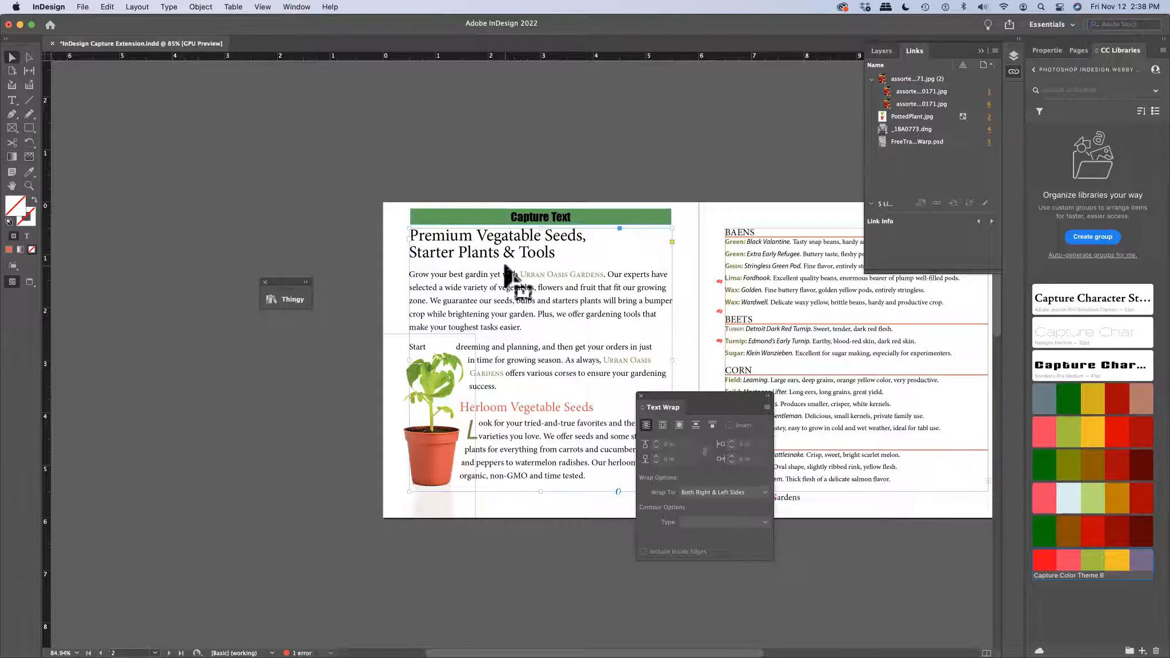
{"action": "key", "text": "super+1"}
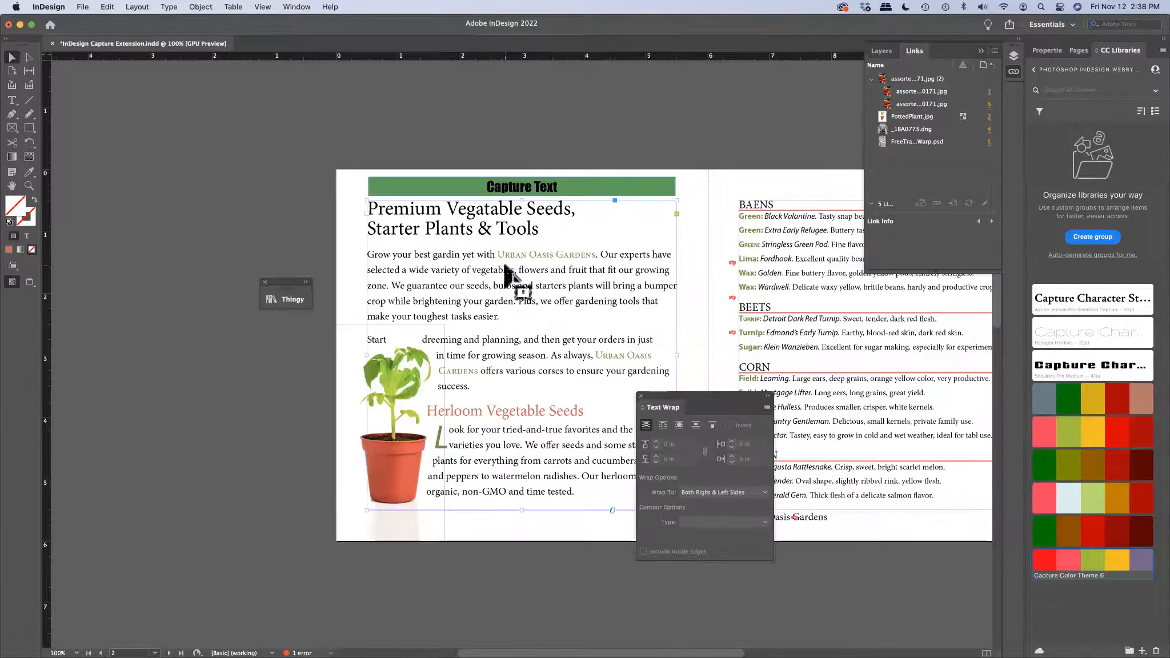
{"action": "key", "text": "super+equal"}
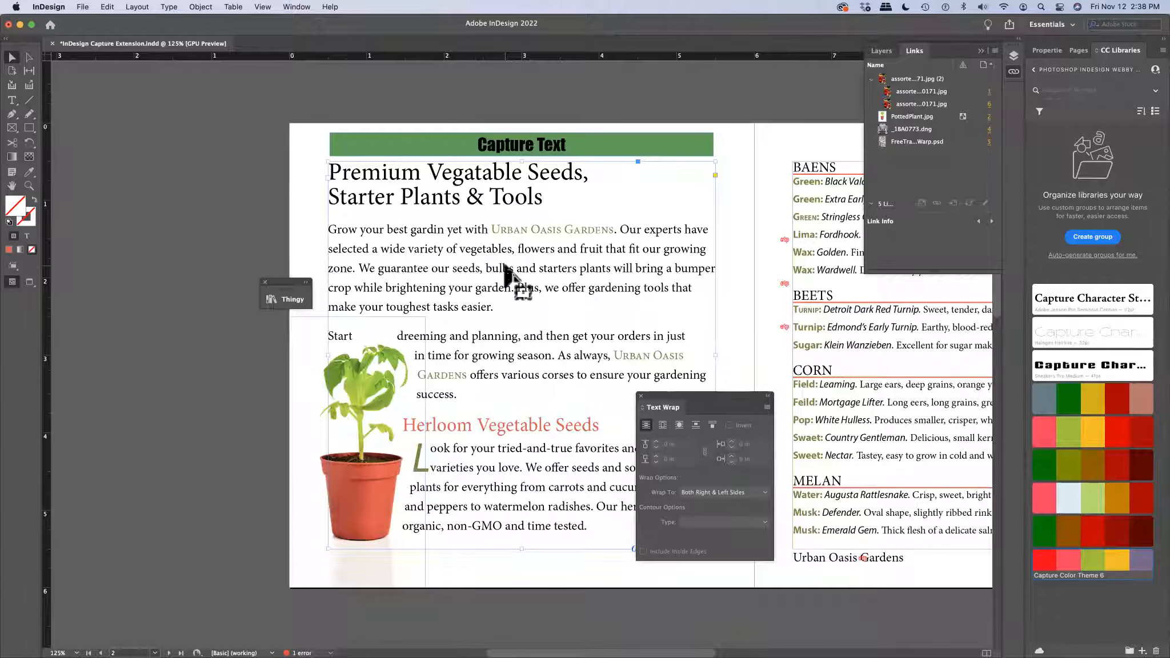
{"action": "right_click", "coordinate": [504, 264]}
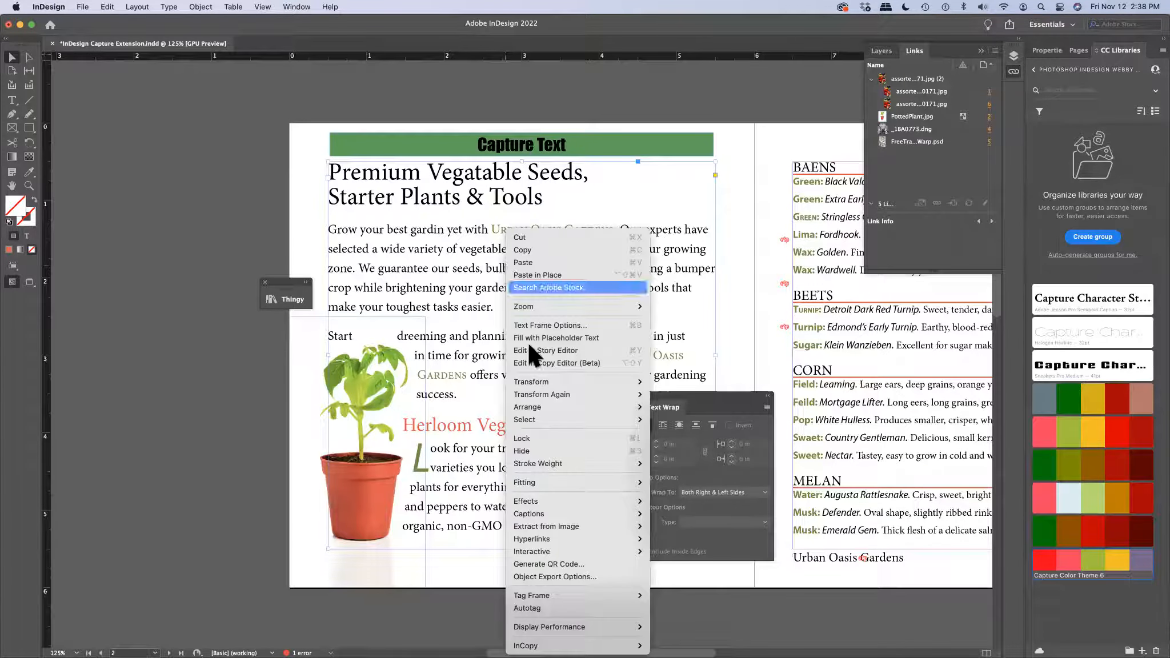
{"action": "mouse_move", "coordinate": [573, 522]}
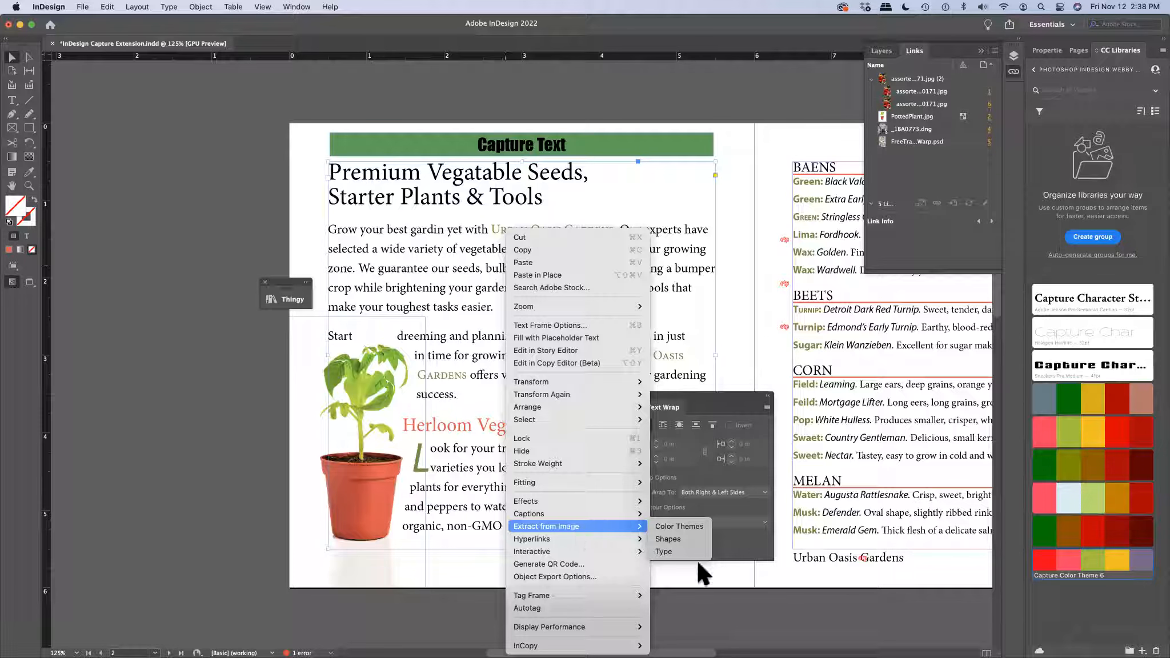
{"action": "mouse_move", "coordinate": [639, 525]}
{"action": "left_click", "coordinate": [673, 550]}
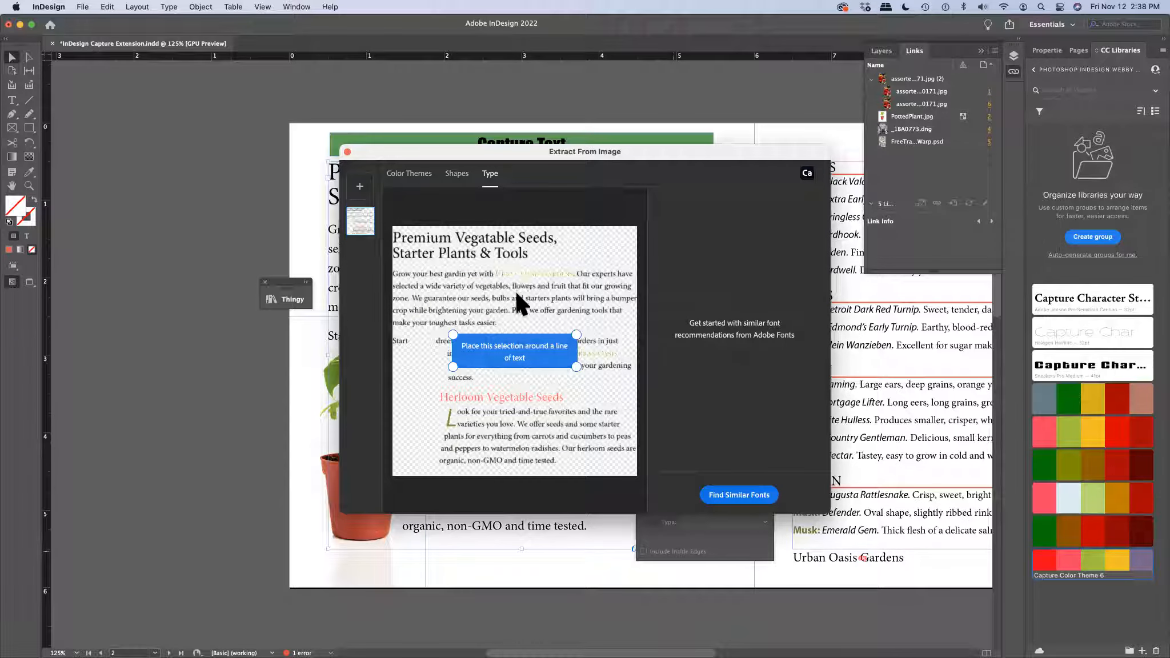
Place the sampling box over "Premium Vegatable", find similar fonts, and choose Paralucent Thin from the recommendations.
{"action": "left_click_drag", "start_coordinate": [524, 339], "coordinate": [507, 240]}
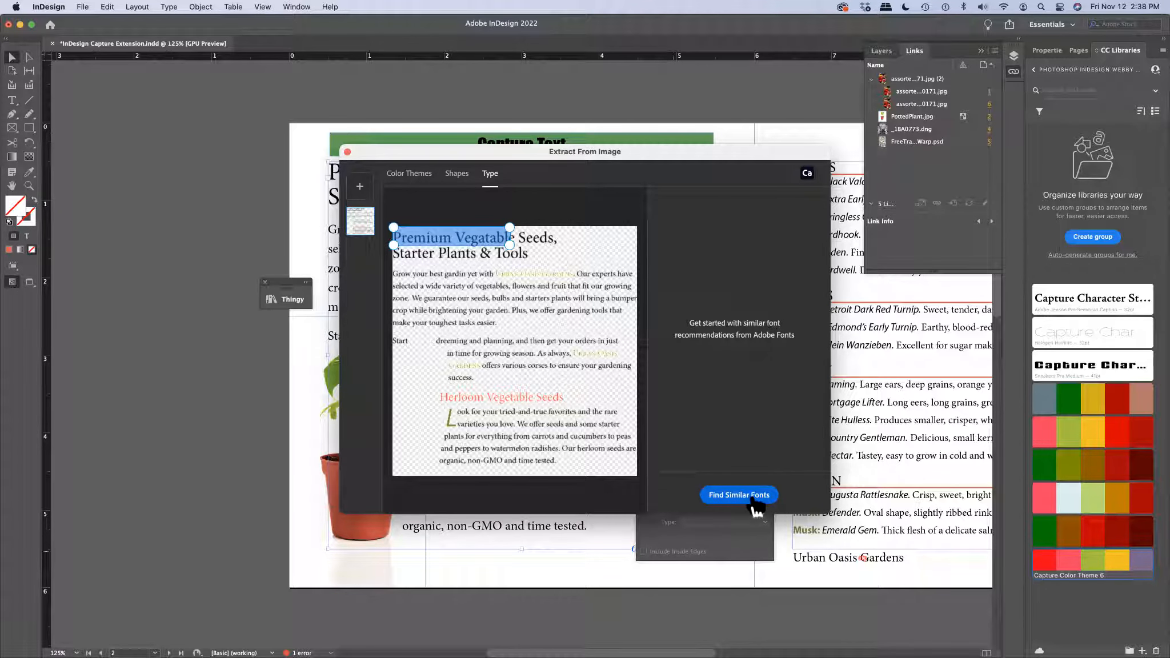
{"action": "left_click", "coordinate": [753, 498]}
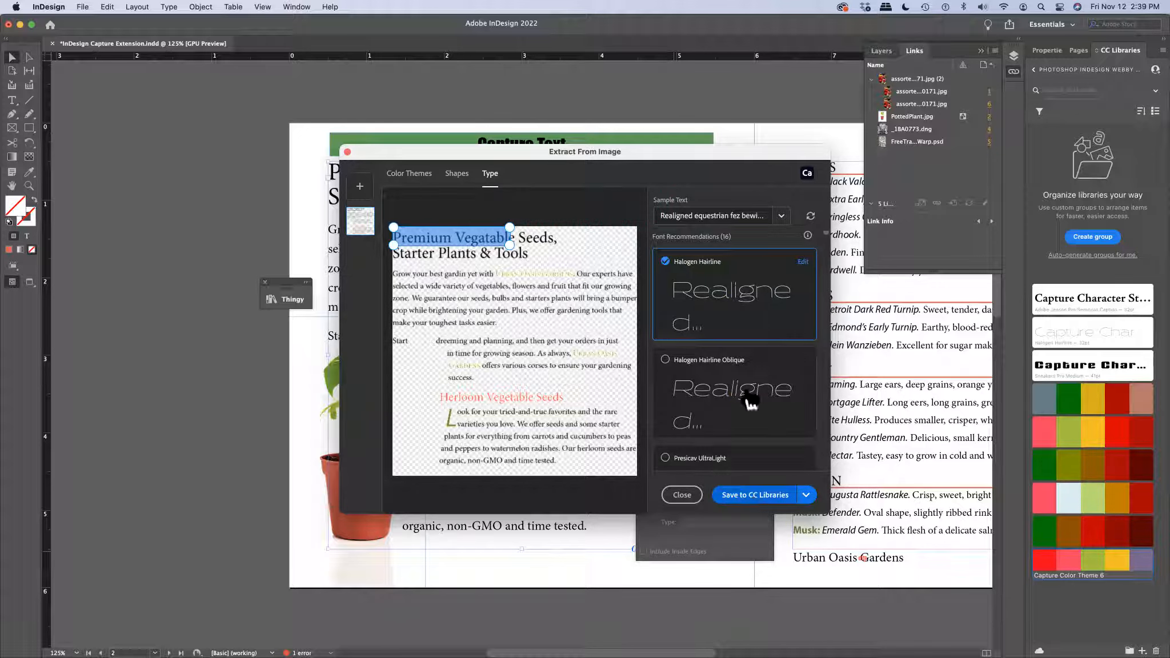
{"action": "scroll", "coordinate": [772, 422], "scroll_direction": "down", "scroll_amount": 8}
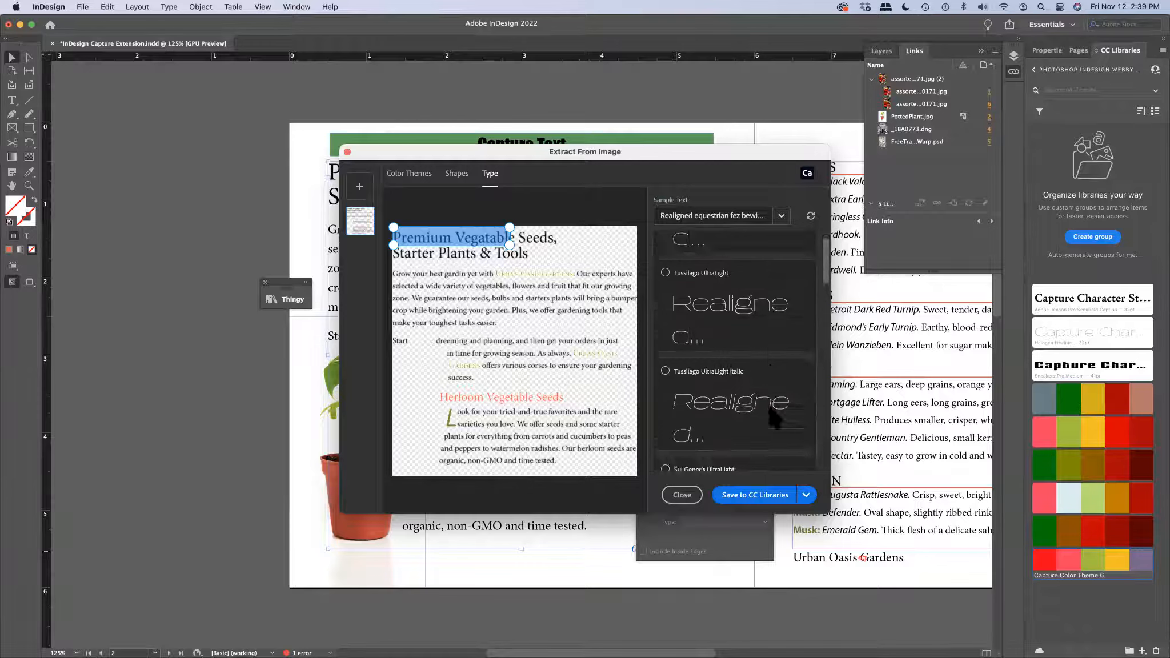
{"action": "scroll", "coordinate": [772, 422], "scroll_direction": "down", "scroll_amount": 6}
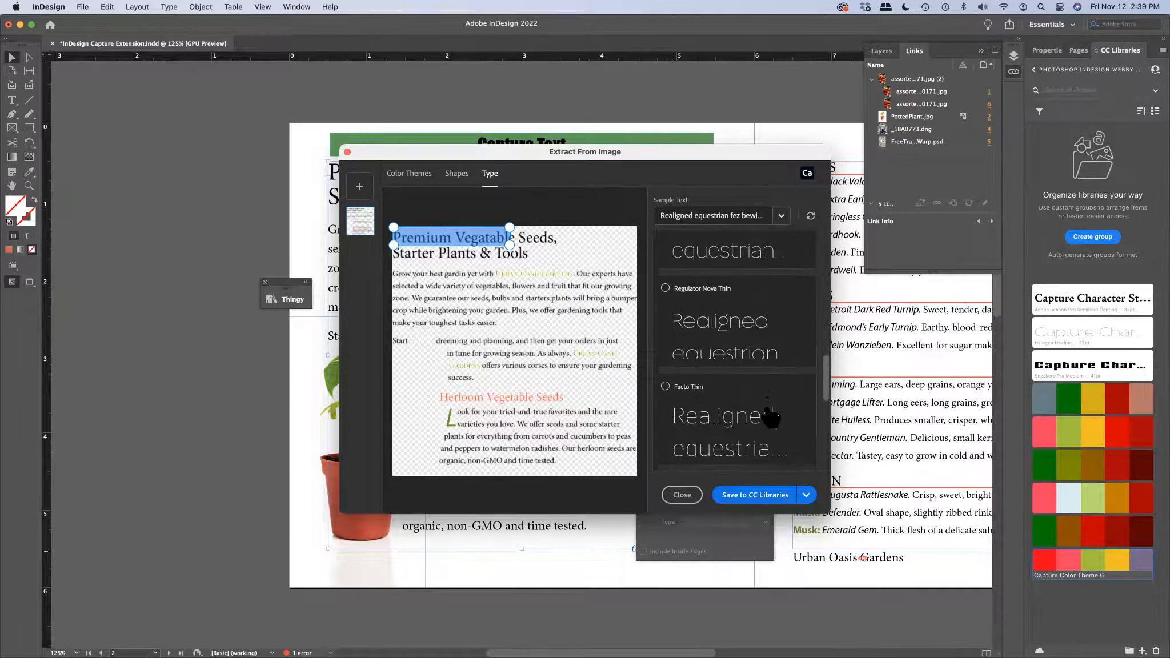
{"action": "scroll", "coordinate": [771, 419], "scroll_direction": "down", "scroll_amount": 4}
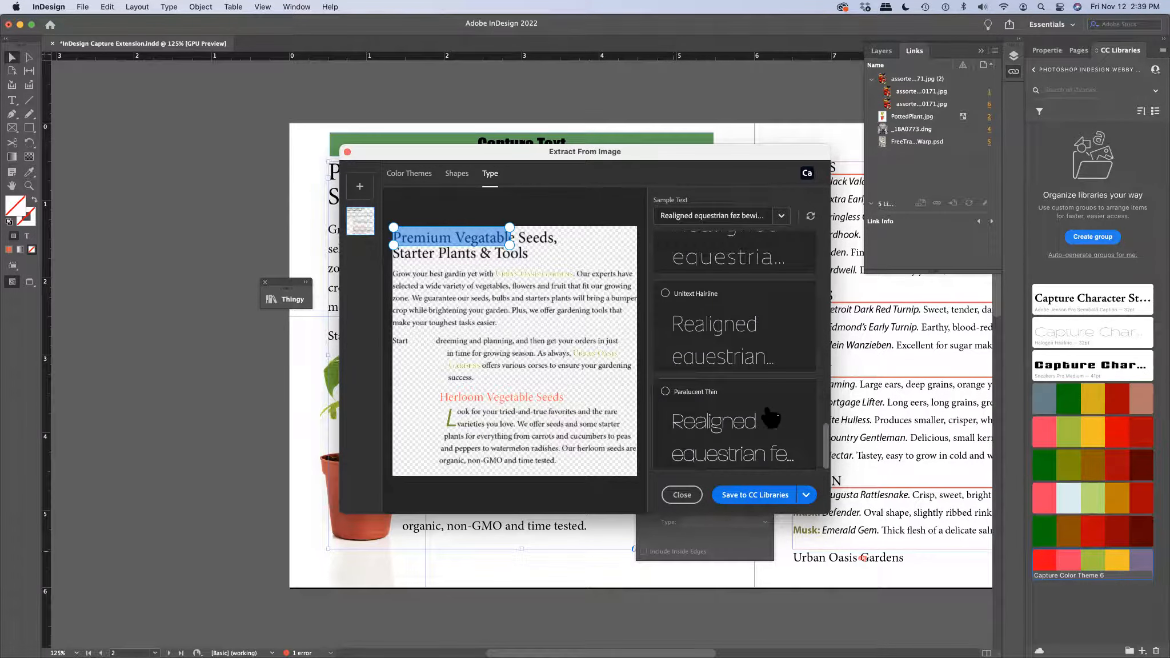
{"action": "scroll", "coordinate": [771, 419], "scroll_direction": "up", "scroll_amount": 1}
{"action": "scroll", "coordinate": [771, 419], "scroll_direction": "down", "scroll_amount": 1}
{"action": "left_click", "coordinate": [665, 393]}
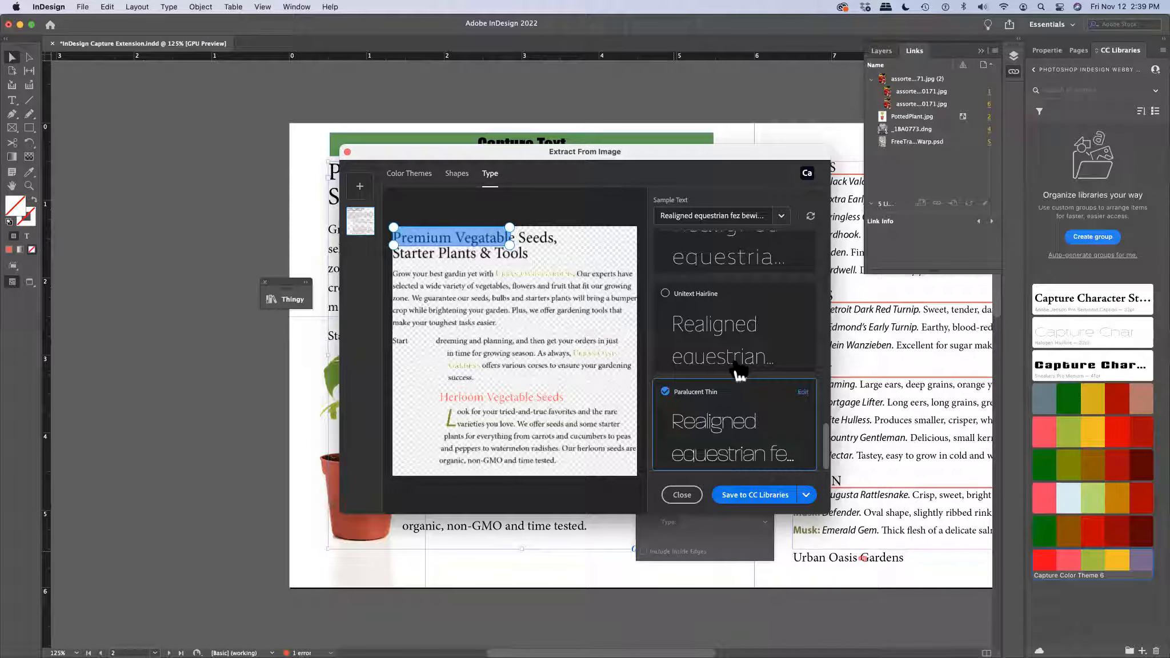
Open Paralucent Thin for editing and set its font size to 55 pt.
{"action": "left_click", "coordinate": [803, 392]}
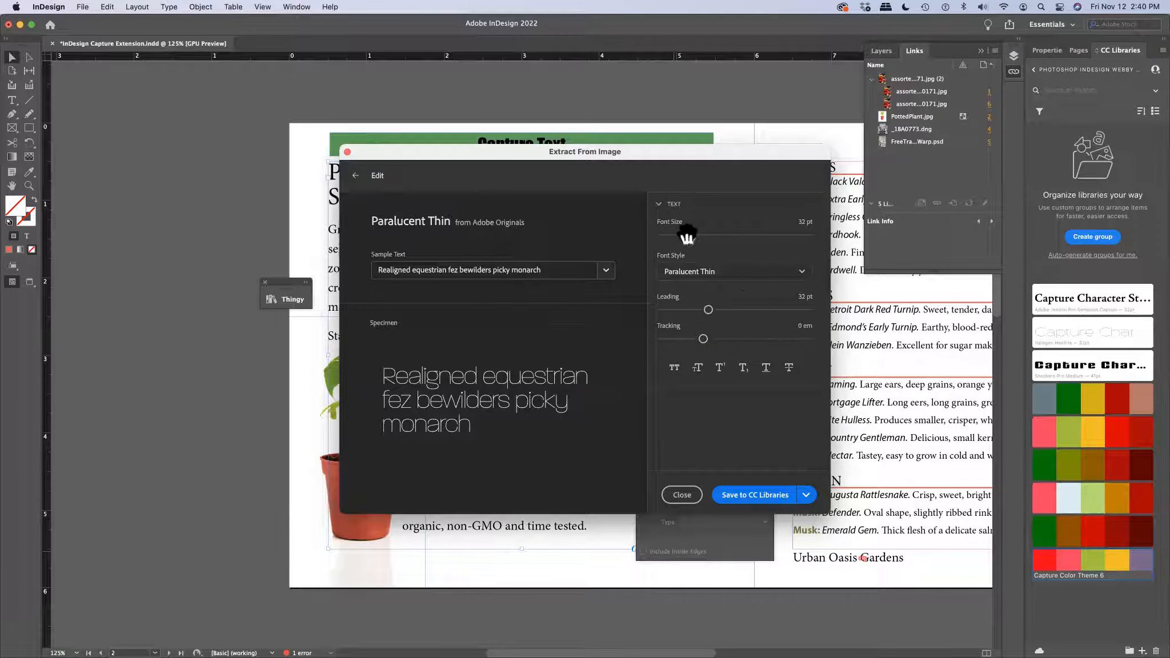
{"action": "mouse_move", "coordinate": [685, 235]}
{"action": "left_mouse_down"}
{"action": "mouse_move", "coordinate": [718, 234]}
{"action": "mouse_move", "coordinate": [701, 235]}
{"action": "left_mouse_up"}
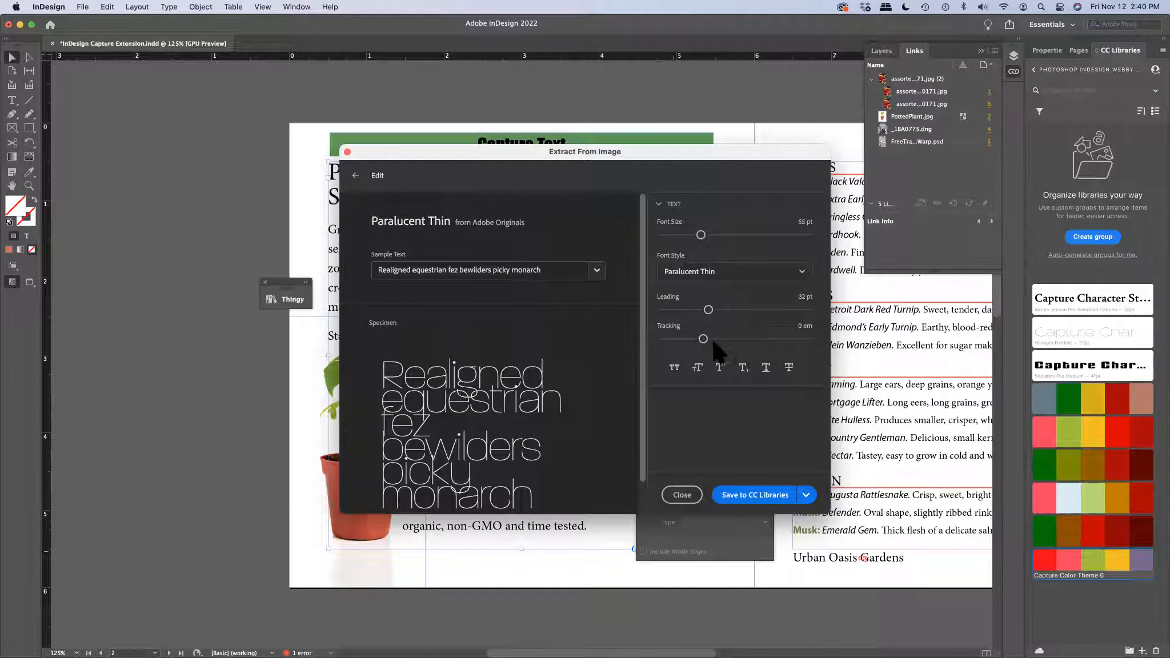
Set Paralucent Thin's leading to 54 pt and tracking to 0.23 em, and replace the sample text with "This is Ka".
{"action": "left_click_drag", "start_coordinate": [703, 339], "coordinate": [742, 311]}
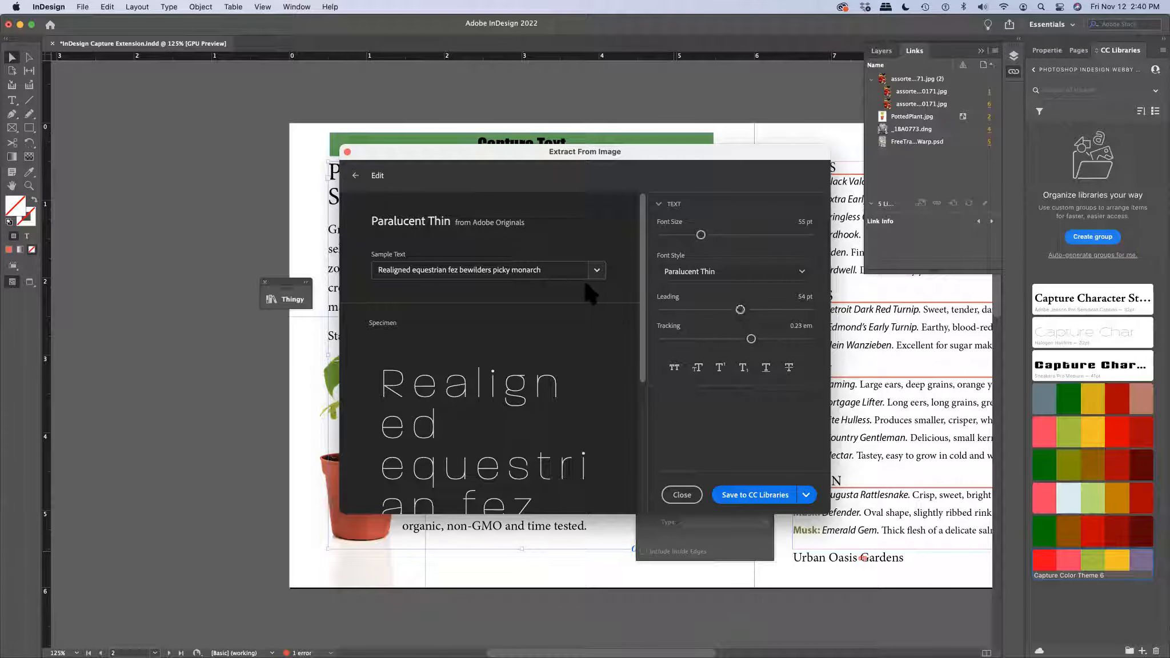
{"action": "left_click_drag", "start_coordinate": [554, 274], "coordinate": [281, 256]}
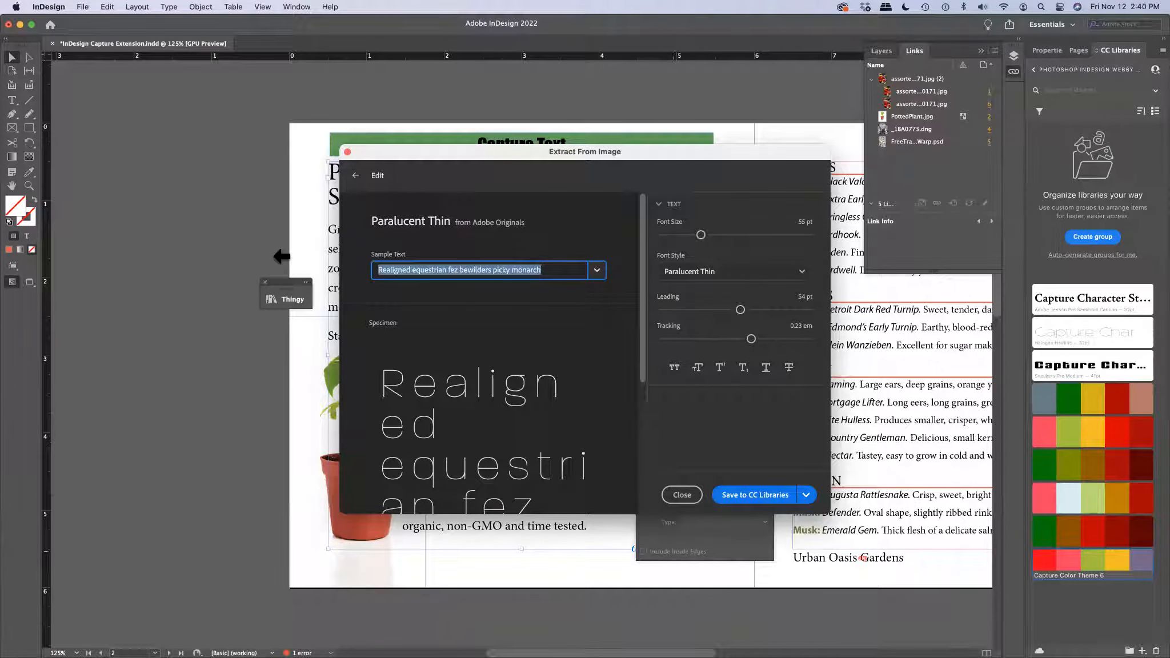
{"action": "type", "text": "d"}
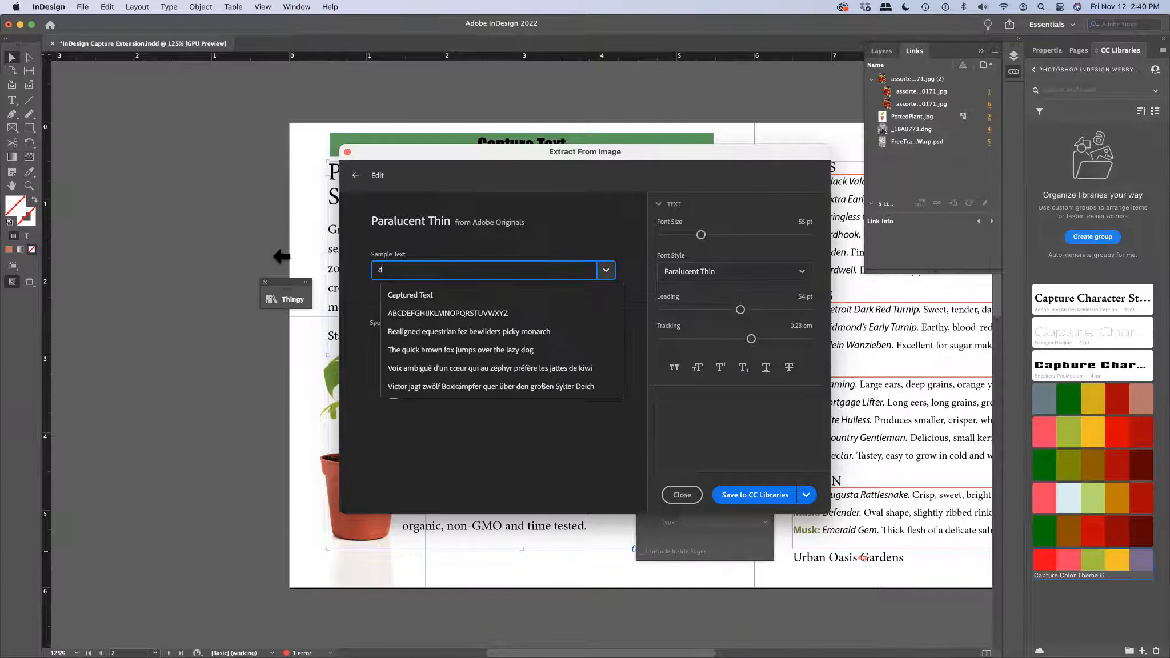
{"action": "key", "text": "BackSpace"}
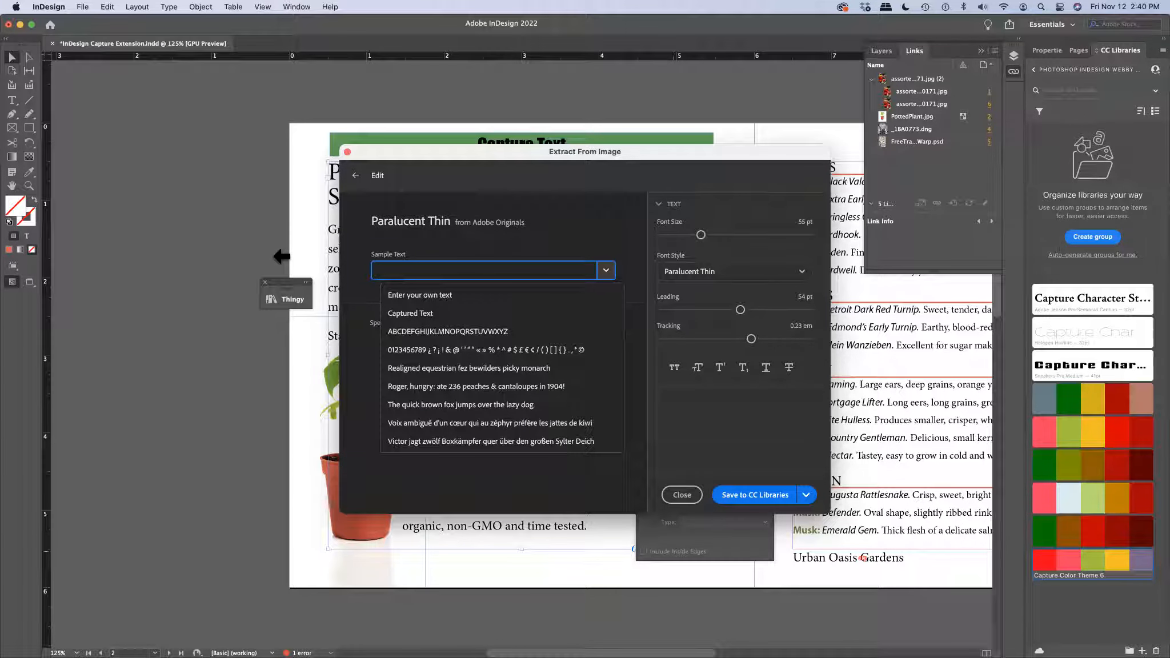
{"action": "type", "text": "Thisd"}
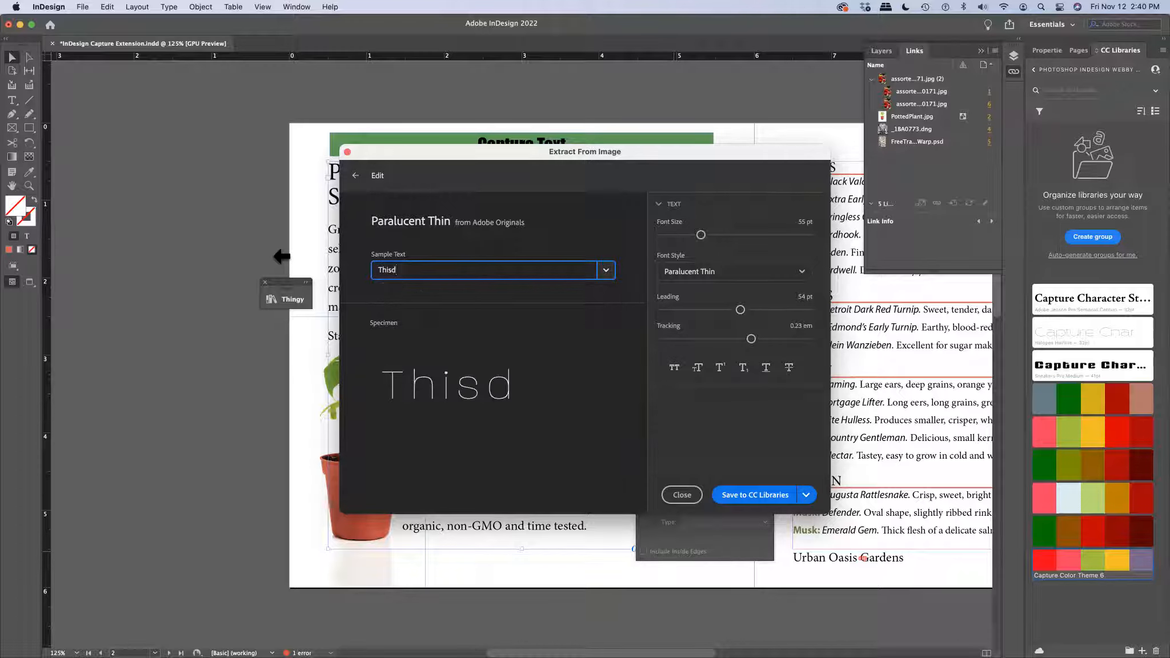
{"action": "key", "text": "BackSpace"}
{"action": "type", "text": "is Ka"}
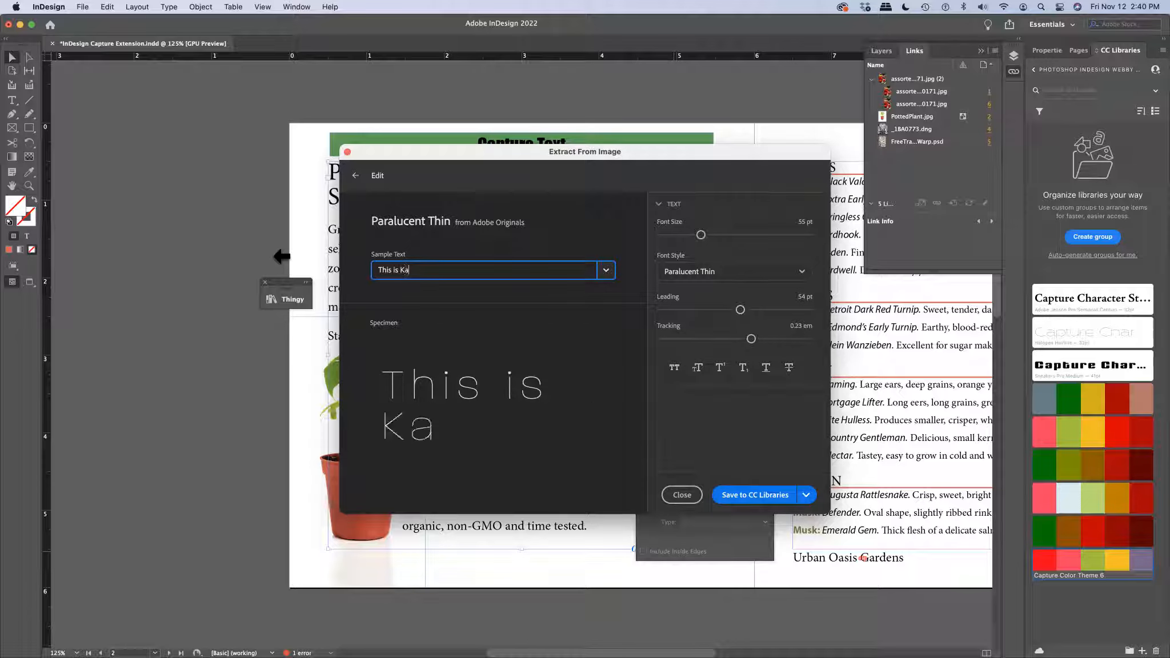
Finish entering the sample text for the Paralucent Thin specimen and close the extraction dialog without saving.
{"action": "type", "text": "rl"}
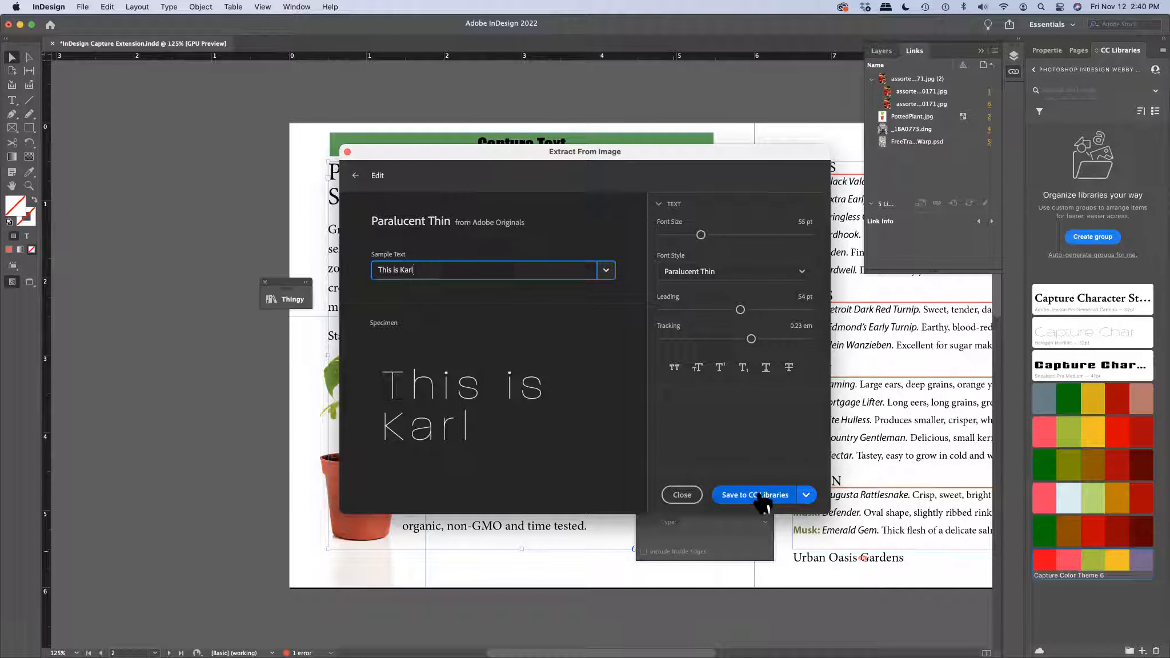
{"action": "left_click", "coordinate": [680, 496]}
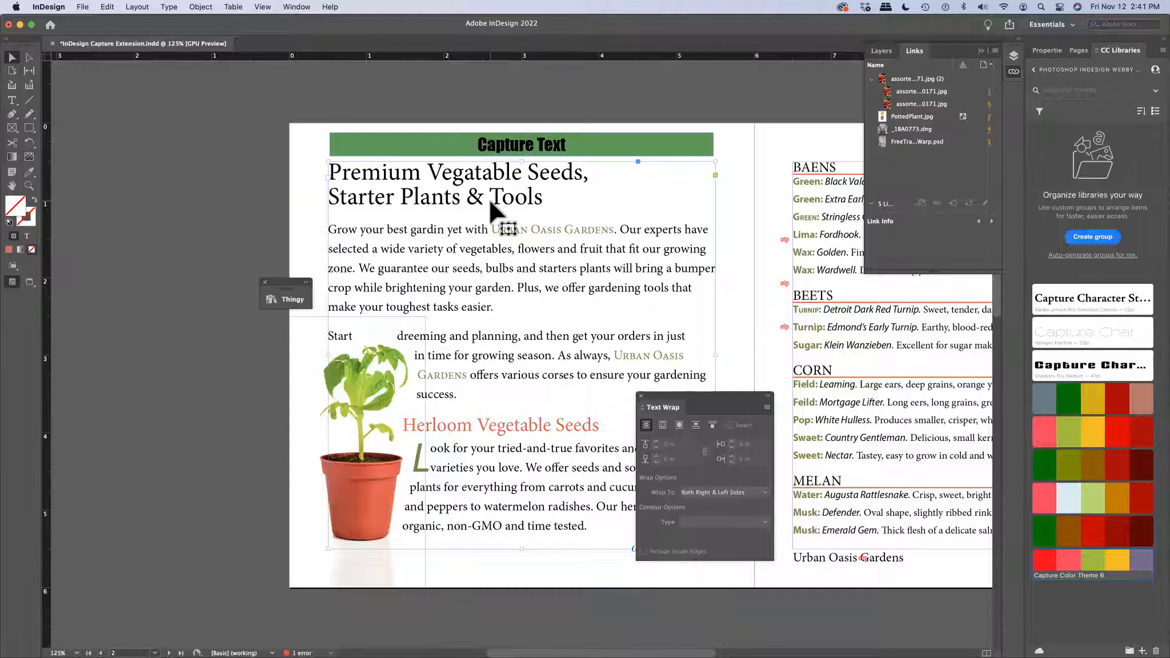
Extract type from the main story frame, placing the selection around the "Herloom Vegetable Seeds" heading, and find similar fonts.
{"action": "right_click", "coordinate": [488, 198]}
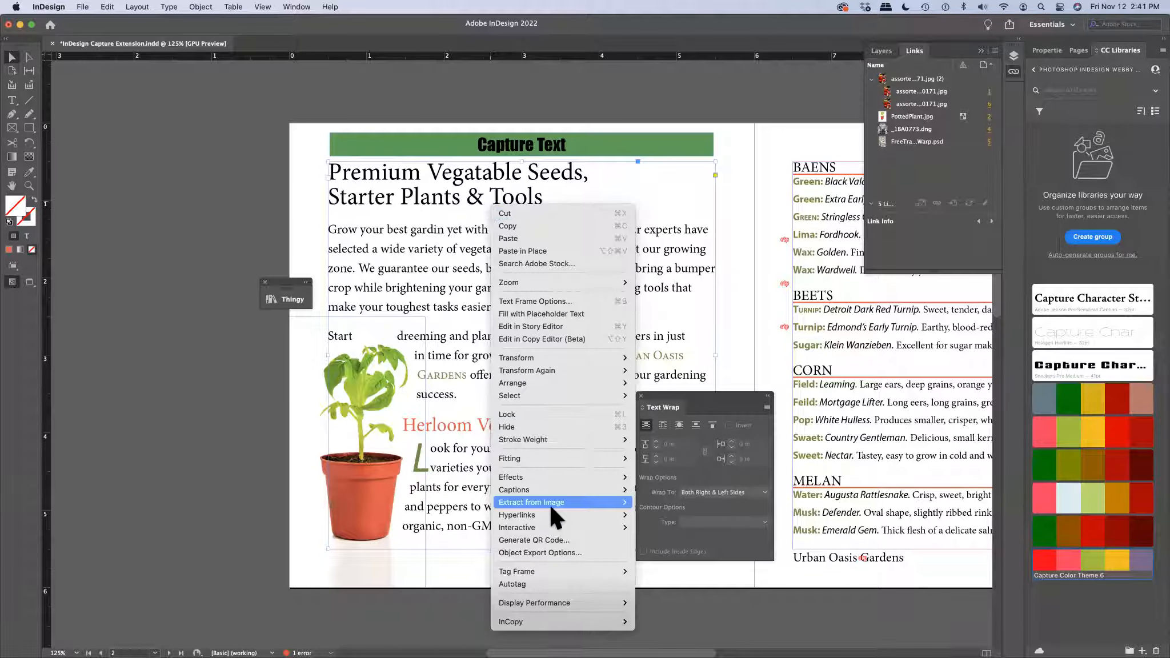
{"action": "mouse_move", "coordinate": [542, 502]}
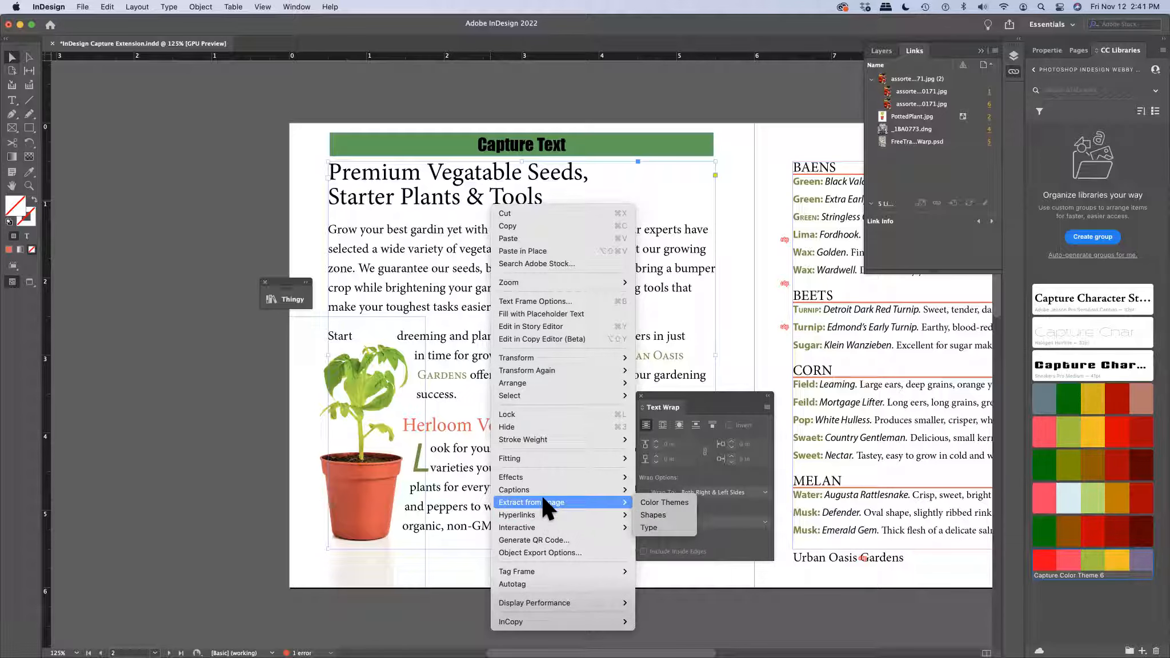
{"action": "left_click", "coordinate": [657, 522]}
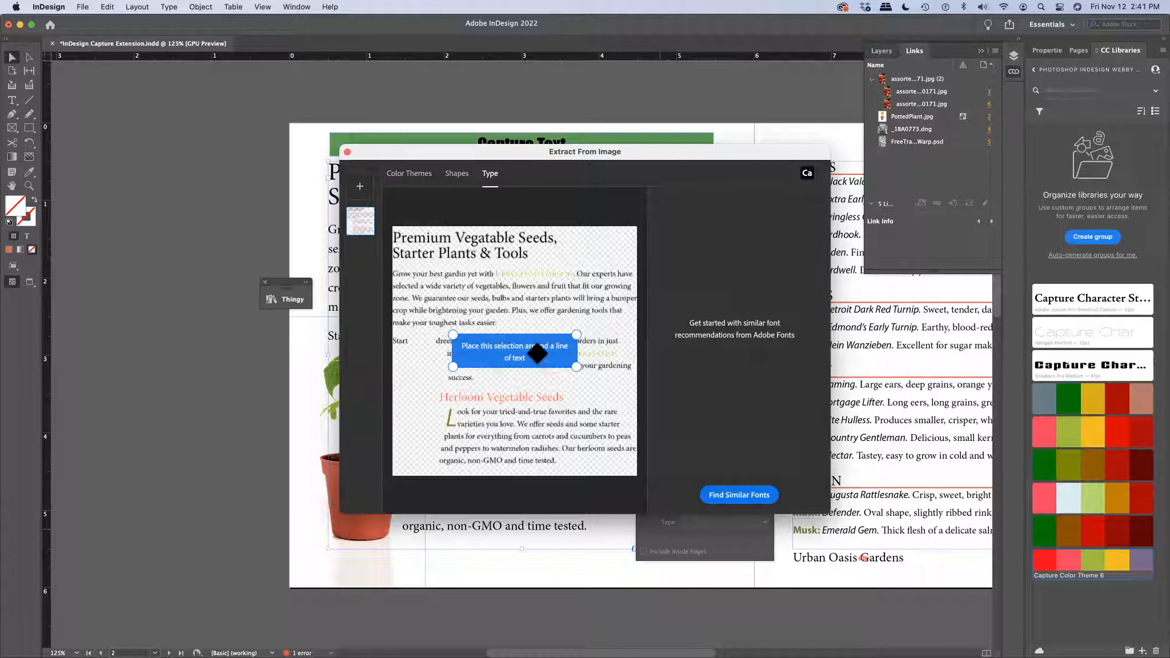
{"action": "left_click_drag", "start_coordinate": [537, 354], "coordinate": [552, 404]}
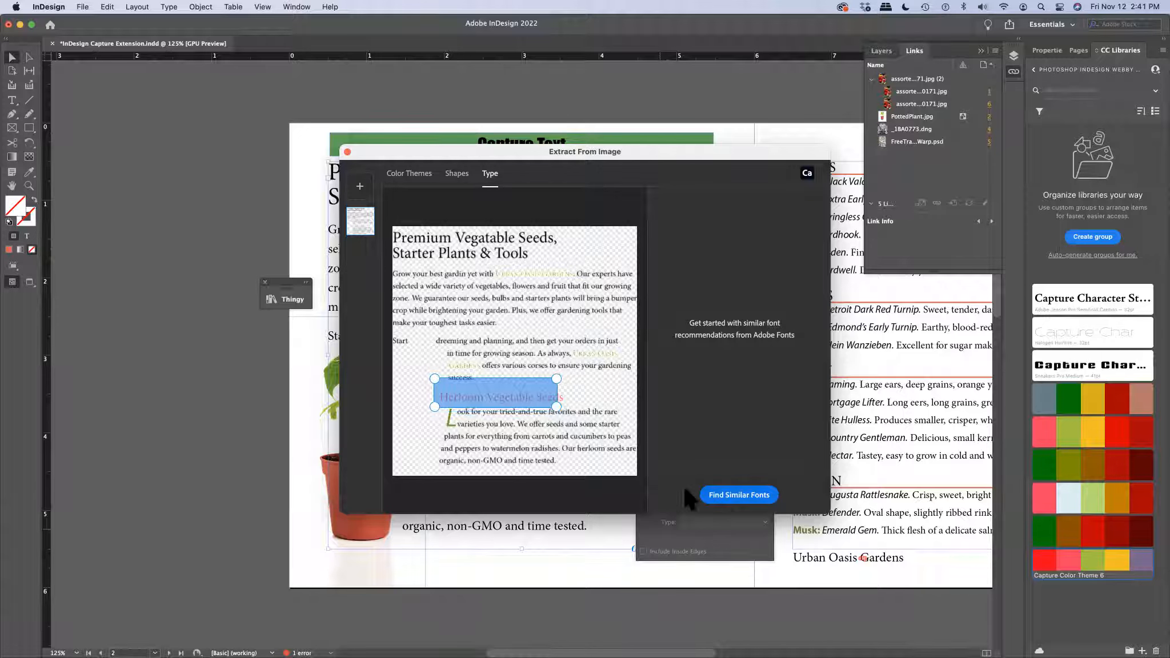
{"action": "left_click", "coordinate": [739, 498]}
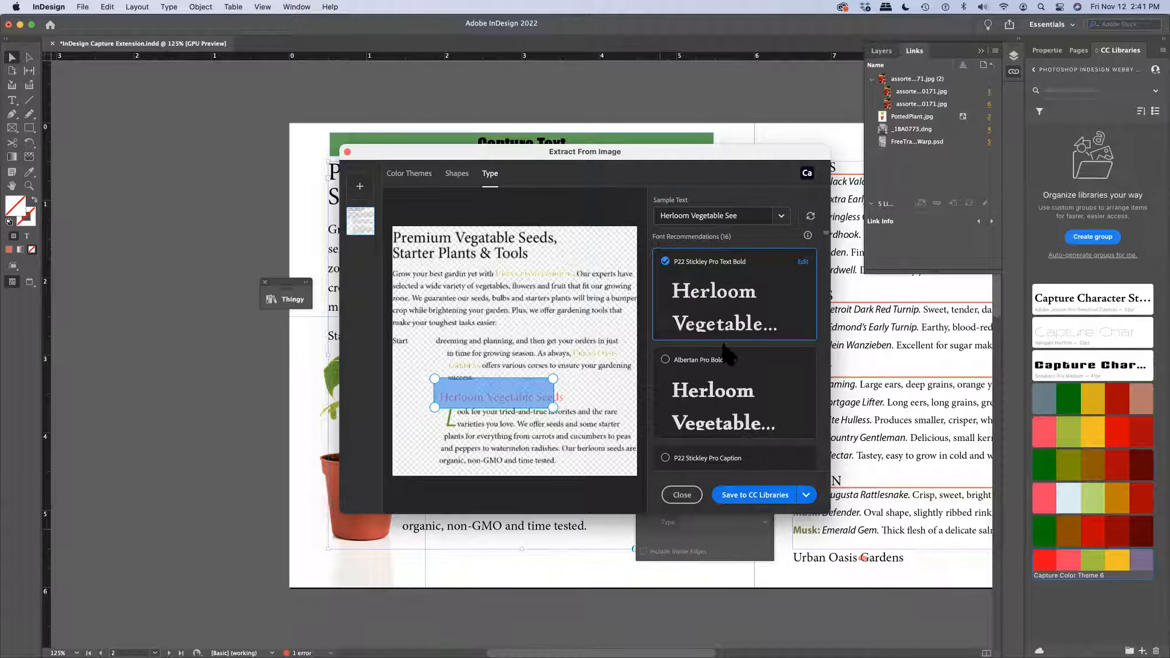
Choose Marco Bold from the font recommendations and save it to CC Libraries as a character style.
{"action": "scroll", "coordinate": [728, 354], "scroll_direction": "down", "scroll_amount": 2}
{"action": "scroll", "coordinate": [722, 378], "scroll_direction": "down", "scroll_amount": 8}
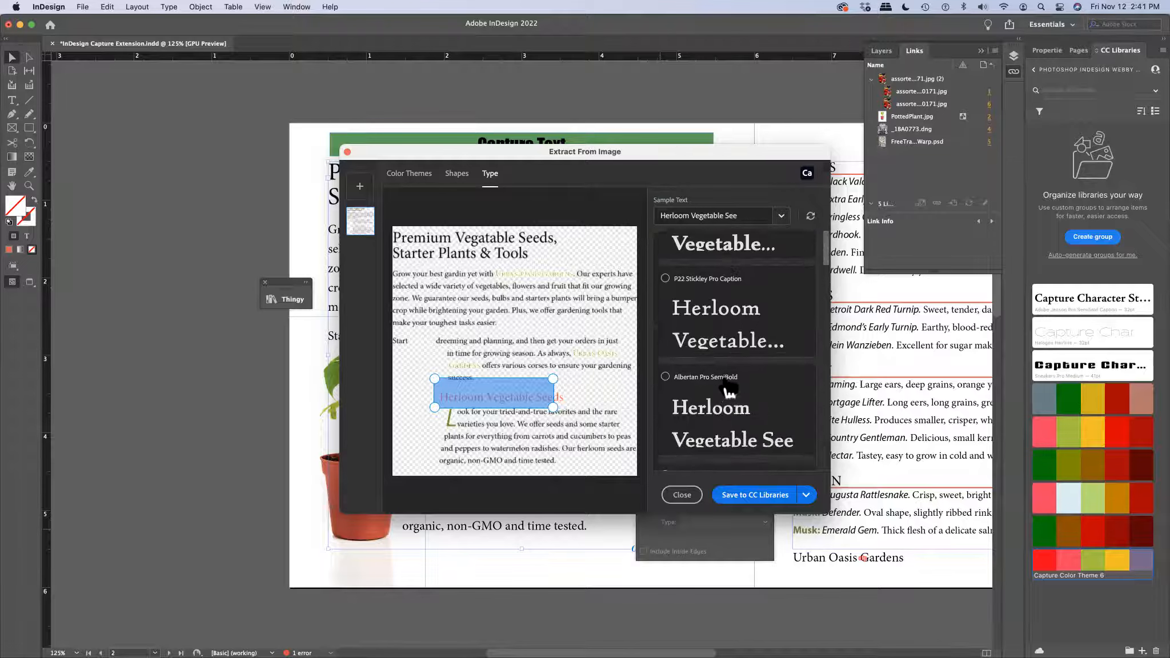
{"action": "scroll", "coordinate": [726, 384], "scroll_direction": "down", "scroll_amount": 2}
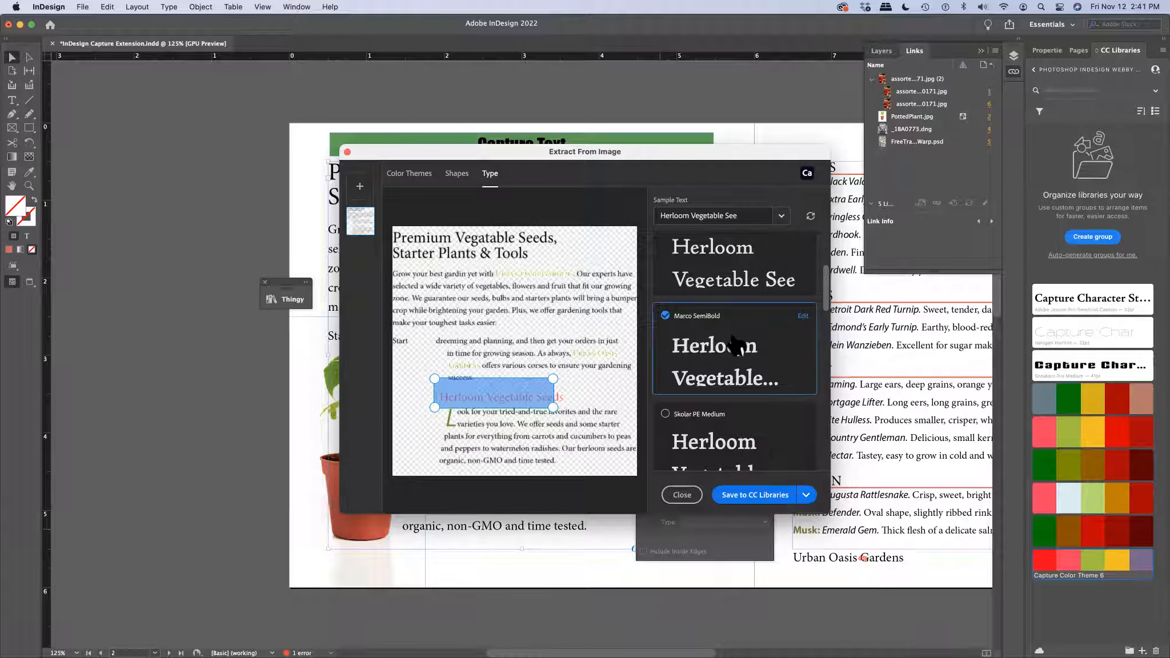
{"action": "scroll", "coordinate": [736, 343], "scroll_direction": "down", "scroll_amount": 5}
{"action": "scroll", "coordinate": [737, 345], "scroll_direction": "down", "scroll_amount": 10}
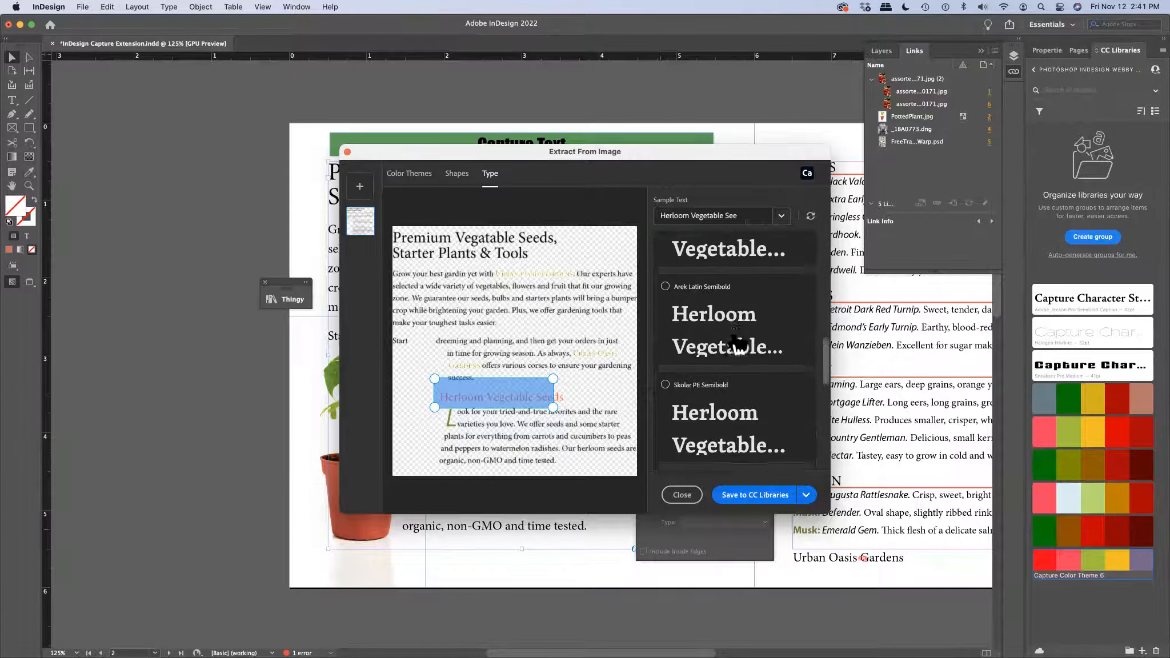
{"action": "scroll", "coordinate": [737, 343], "scroll_direction": "down", "scroll_amount": 2}
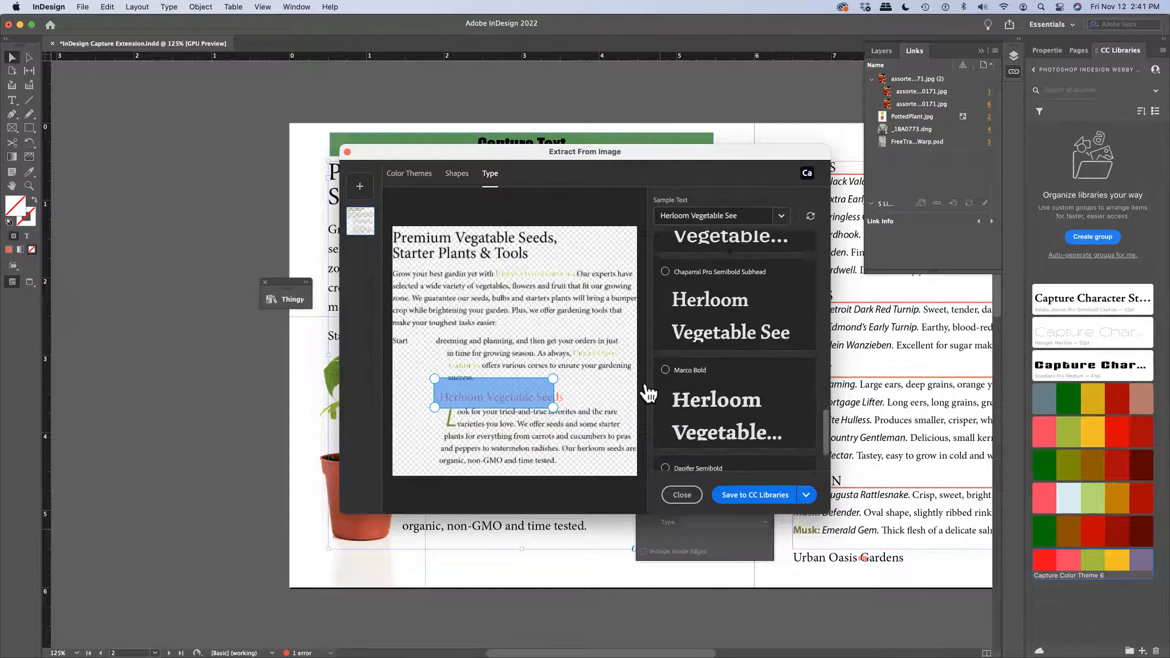
{"action": "left_click", "coordinate": [665, 371]}
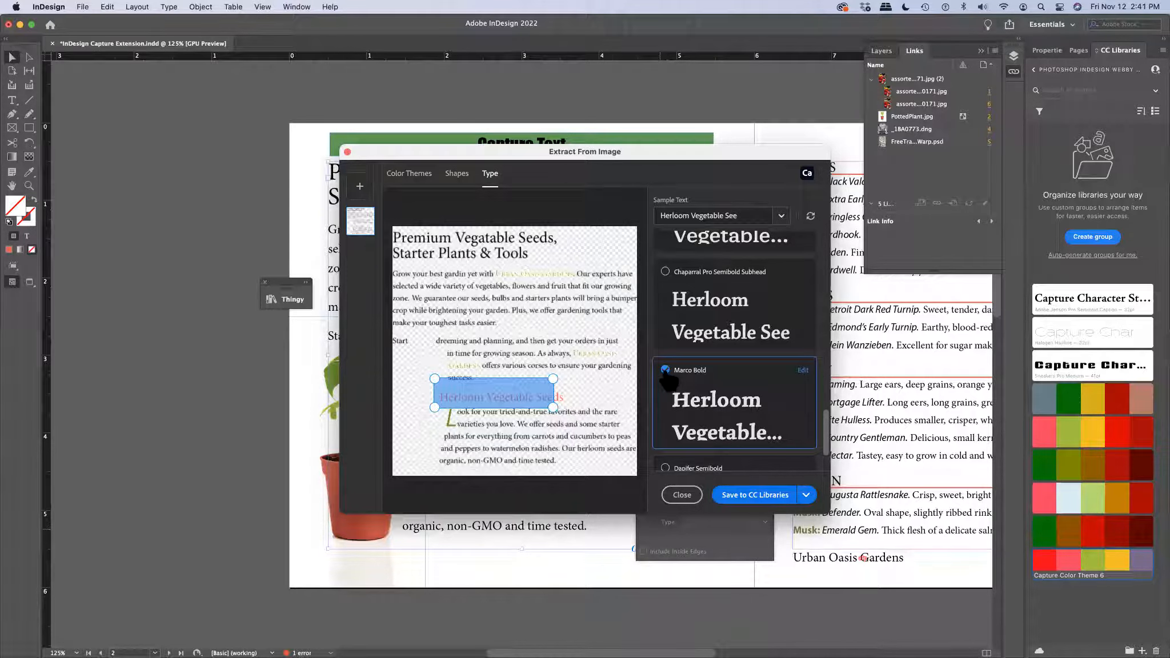
{"action": "left_click", "coordinate": [778, 496]}
Refresh the font recommendations for a selection over the "Premium Vegatable Seeds" title, review them, and close the extraction dialog.
{"action": "left_click", "coordinate": [810, 217]}
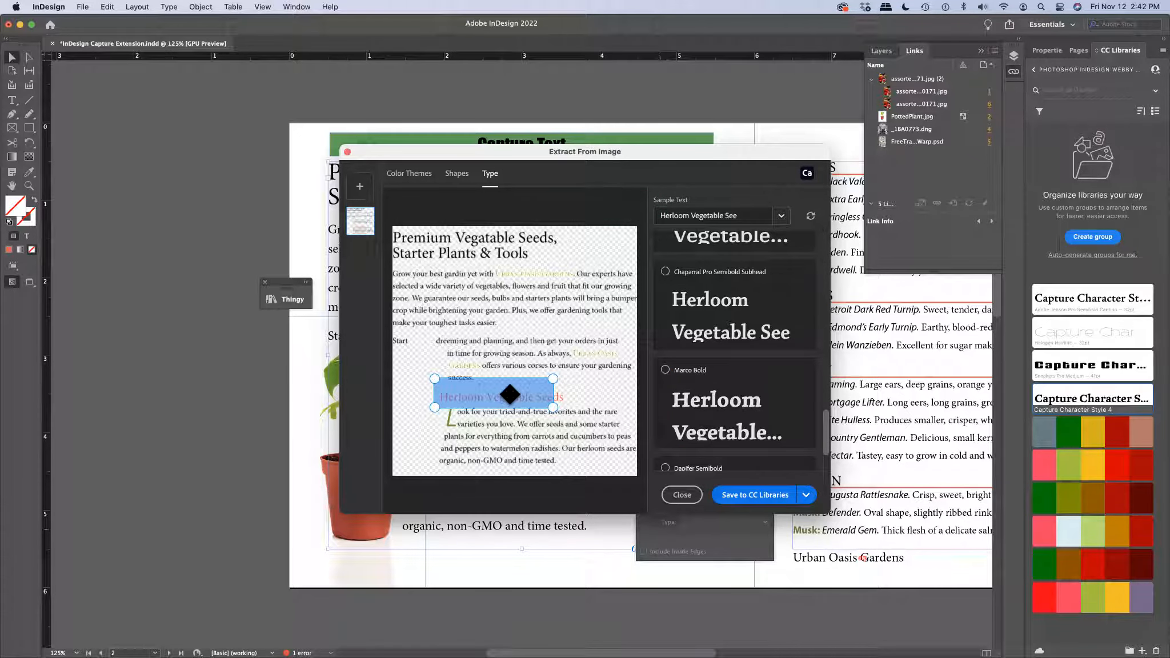
{"action": "left_click_drag", "start_coordinate": [510, 394], "coordinate": [485, 244]}
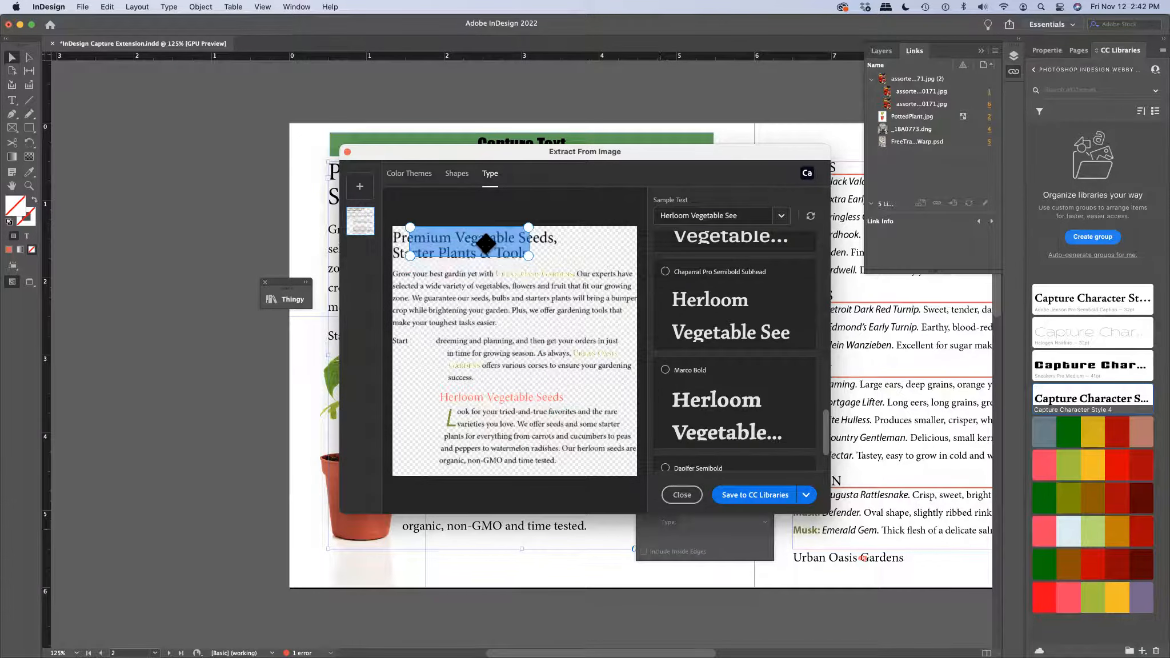
{"action": "left_click", "coordinate": [811, 217]}
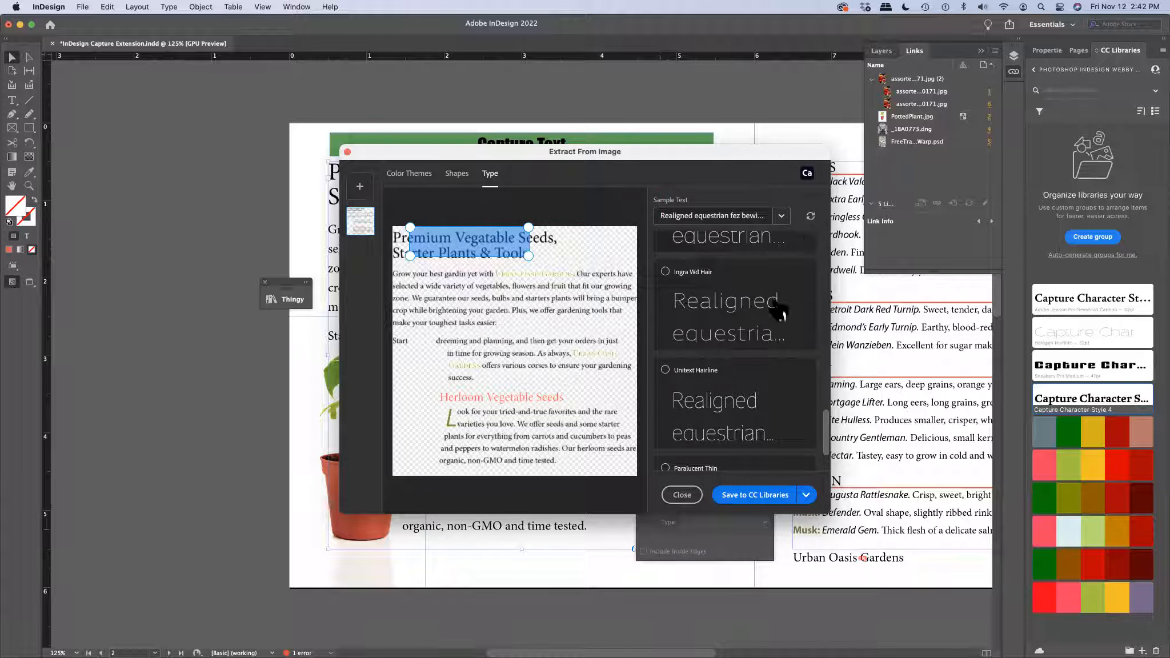
{"action": "scroll", "coordinate": [780, 308], "scroll_direction": "up", "scroll_amount": 2}
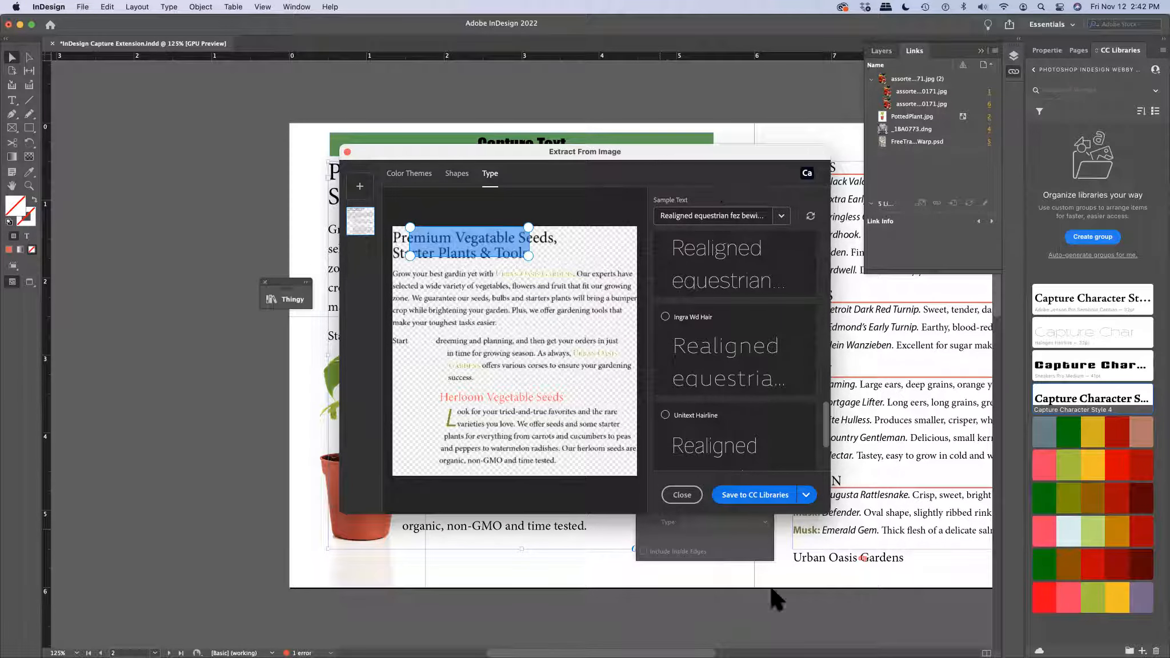
{"action": "left_click", "coordinate": [682, 494]}
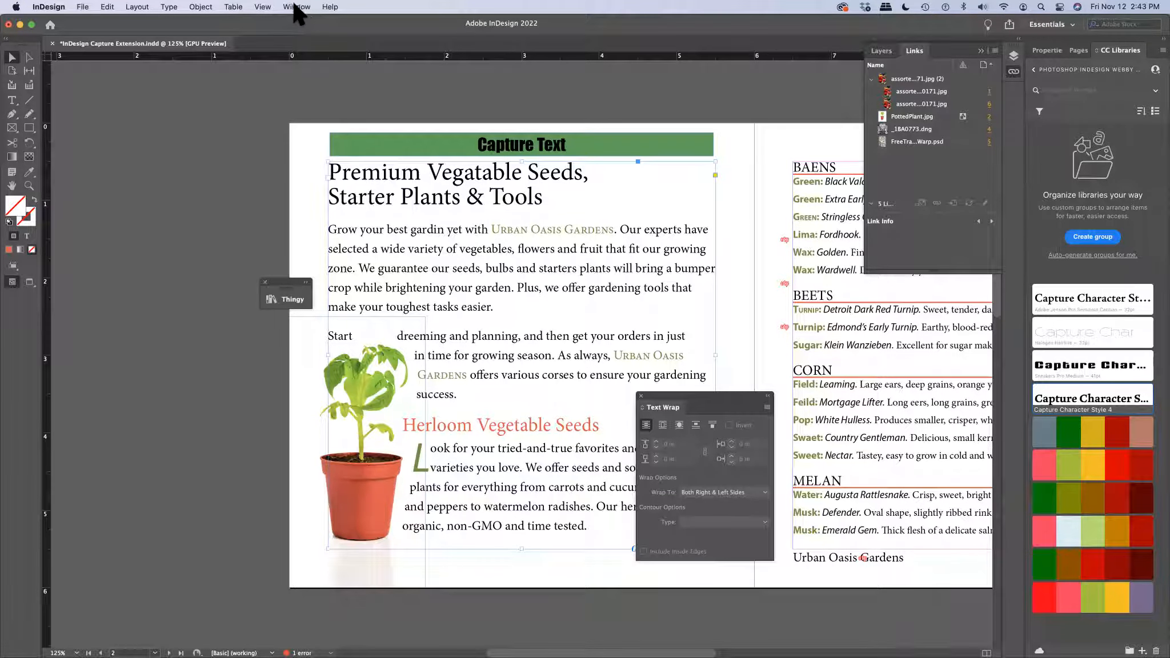
Show the Character settings and select the word "Vegetable" in the "Herloom Vegetable Seeds" heading.
{"action": "left_click", "coordinate": [169, 7]}
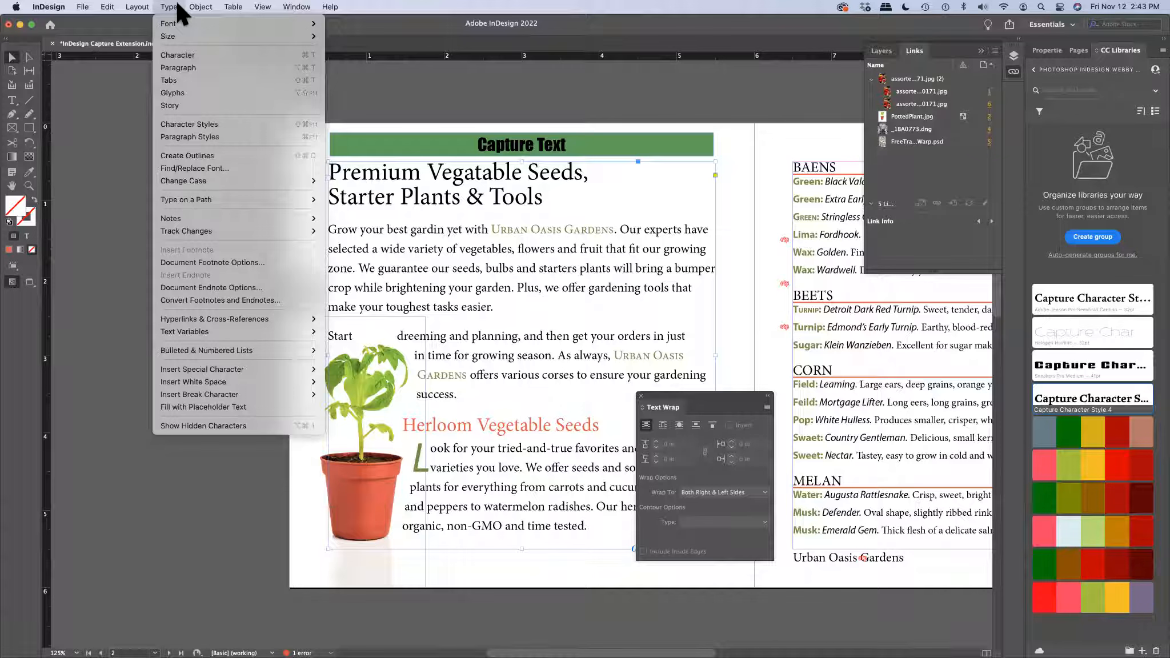
{"action": "left_click", "coordinate": [199, 56]}
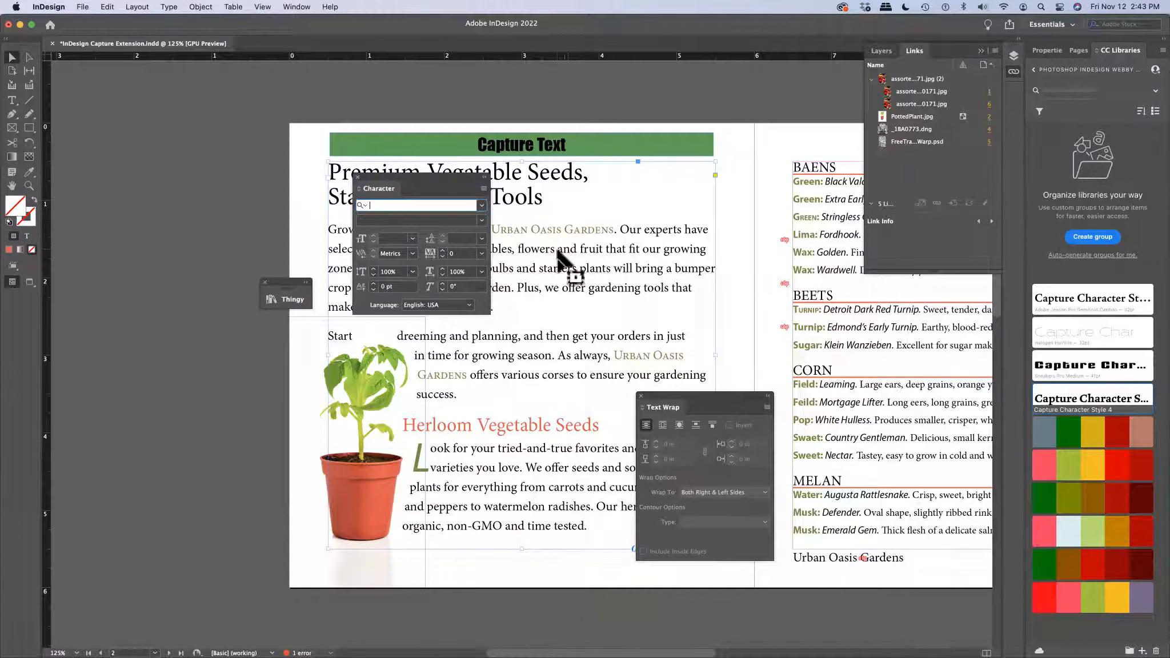
{"action": "scroll", "coordinate": [520, 423], "scroll_direction": "right", "scroll_amount": 1}
{"action": "double_click", "coordinate": [522, 424]}
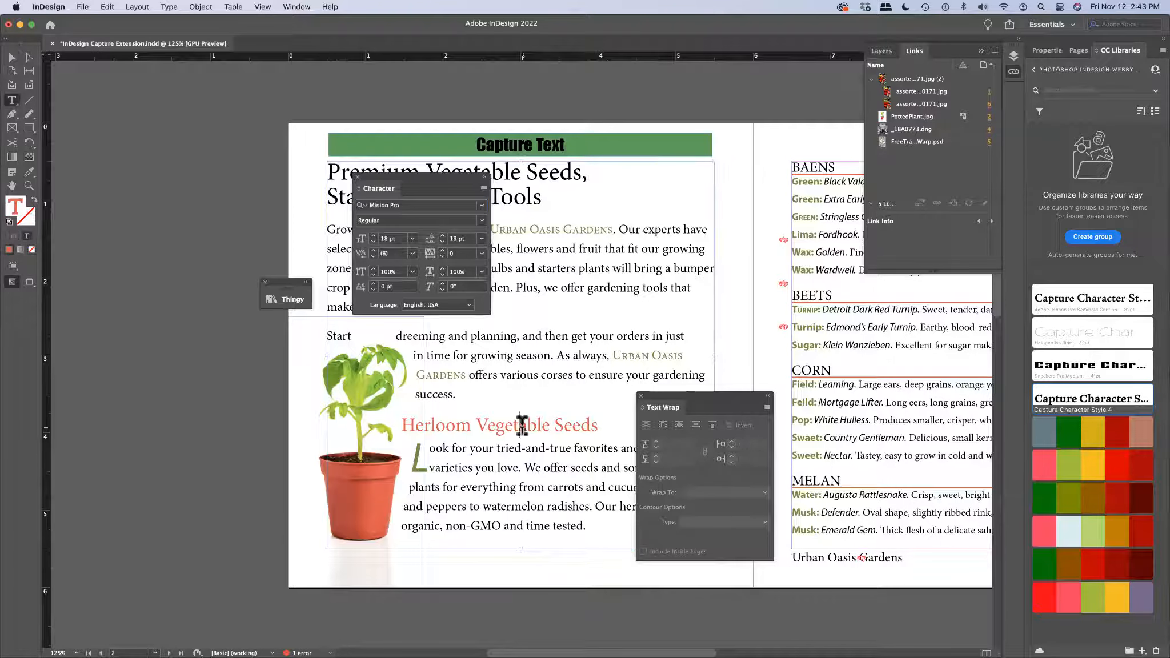
{"action": "triple_click", "coordinate": [521, 424]}
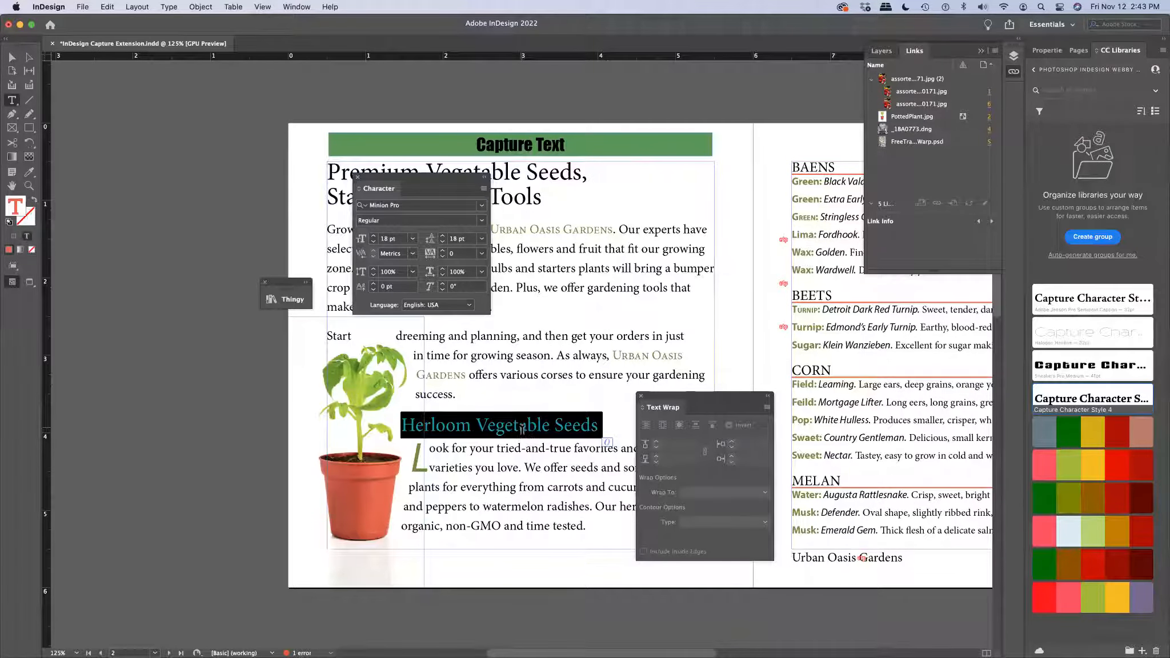
{"action": "double_click", "coordinate": [521, 427]}
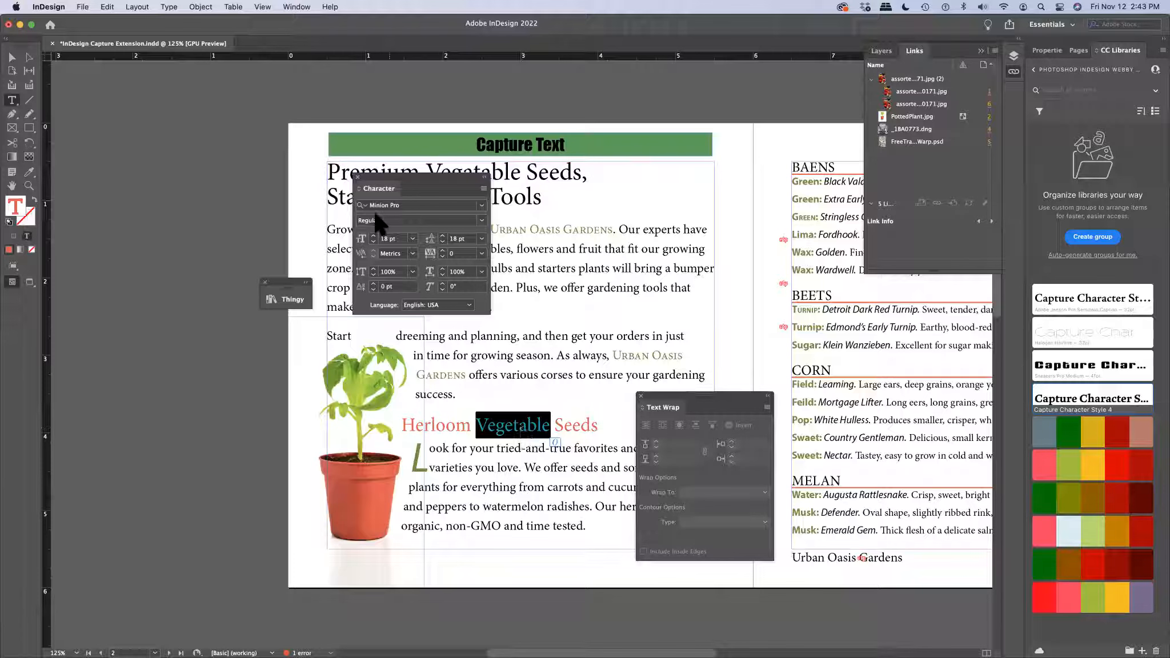
Activate the 210 Supersize font family and the Active font from the additional Adobe Fonts available for the selected word.
{"action": "left_click", "coordinate": [481, 207]}
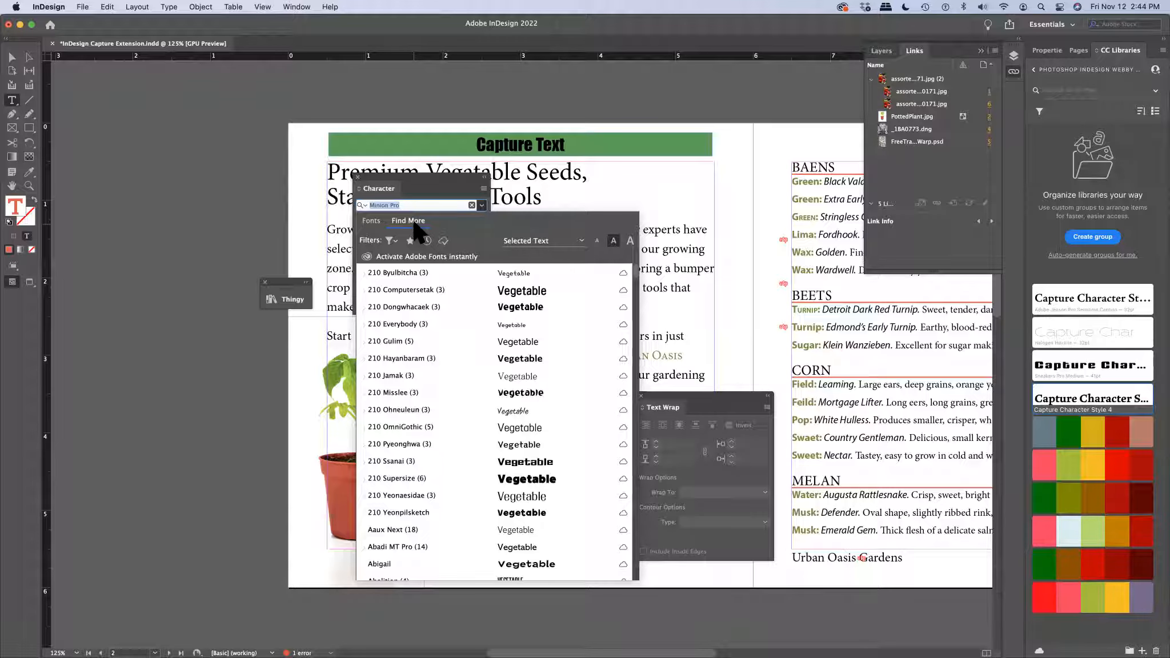
{"action": "left_click", "coordinate": [623, 477]}
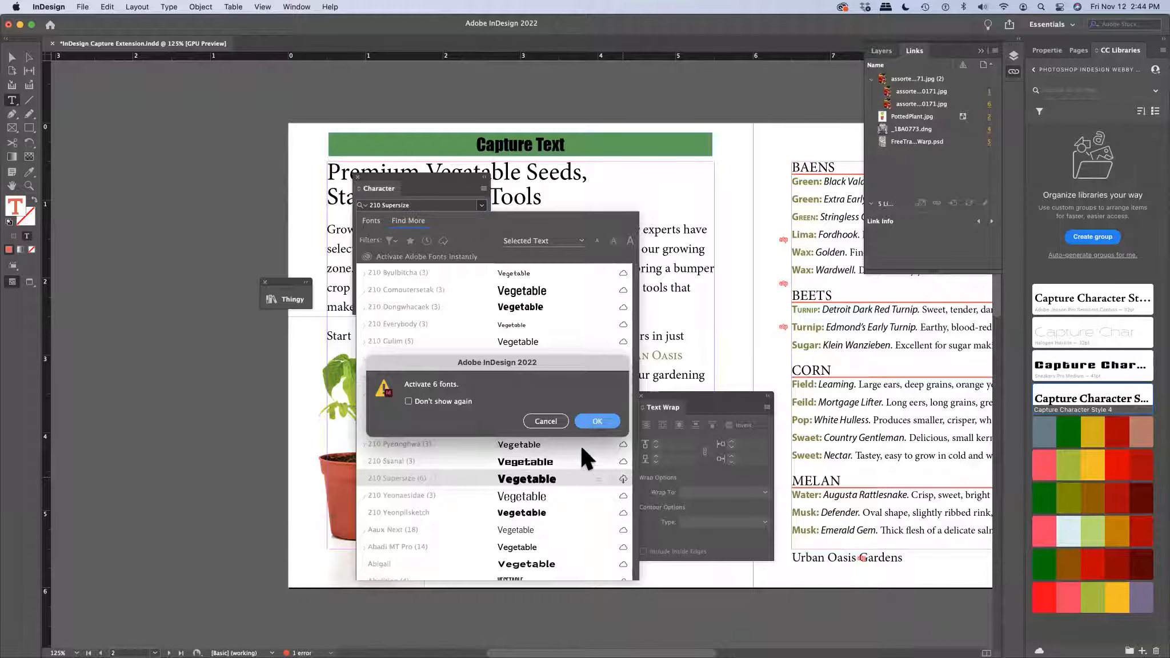
{"action": "left_click", "coordinate": [609, 425]}
{"action": "scroll", "coordinate": [604, 423], "scroll_direction": "down", "scroll_amount": 3}
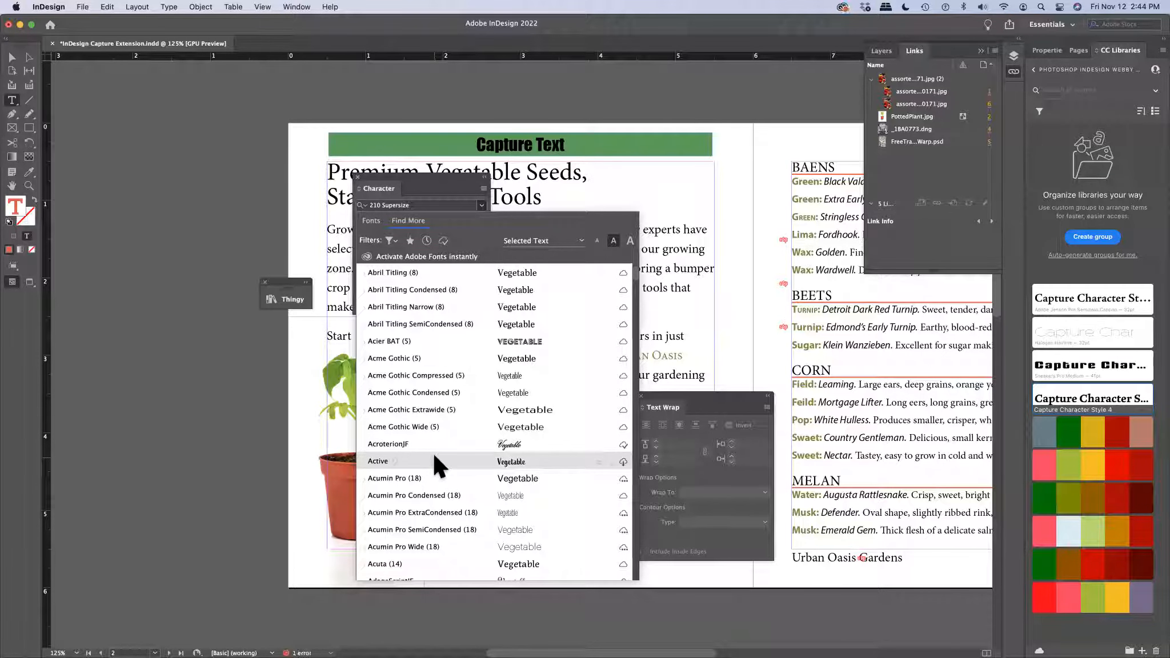
{"action": "left_click", "coordinate": [623, 461]}
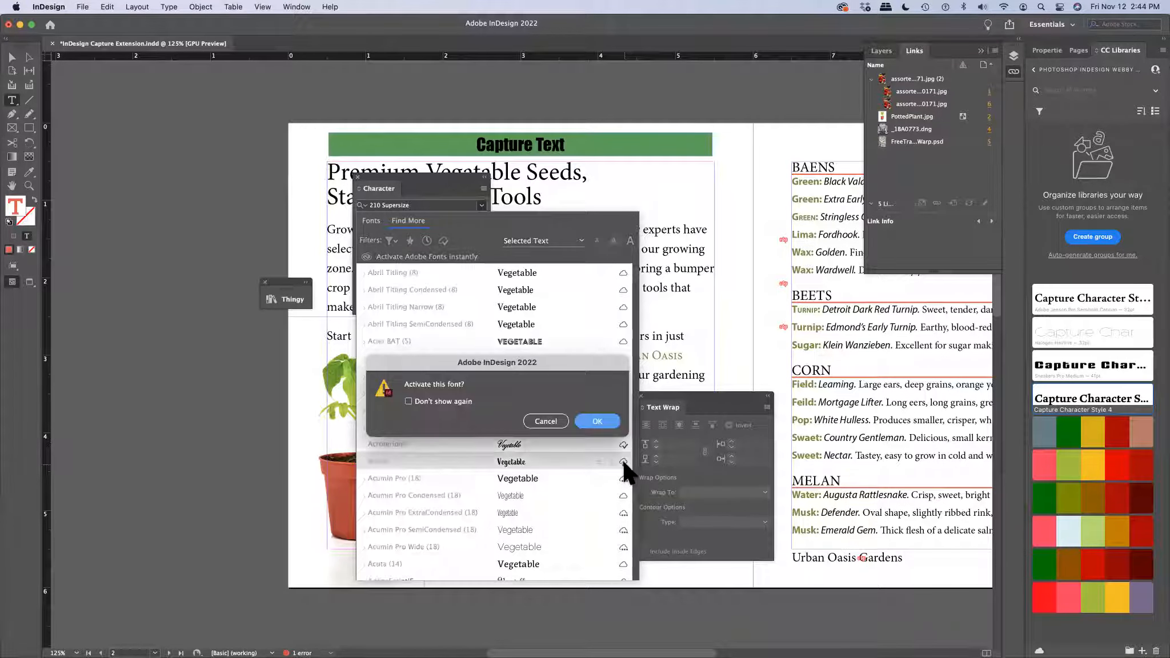
{"action": "left_click", "coordinate": [597, 421]}
Browse further through the Adobe Fonts and activate the Adobe Handwriting family.
{"action": "scroll", "coordinate": [593, 425], "scroll_direction": "down", "scroll_amount": 4}
{"action": "scroll", "coordinate": [594, 430], "scroll_direction": "down", "scroll_amount": 1}
{"action": "scroll", "coordinate": [595, 429], "scroll_direction": "down", "scroll_amount": 10}
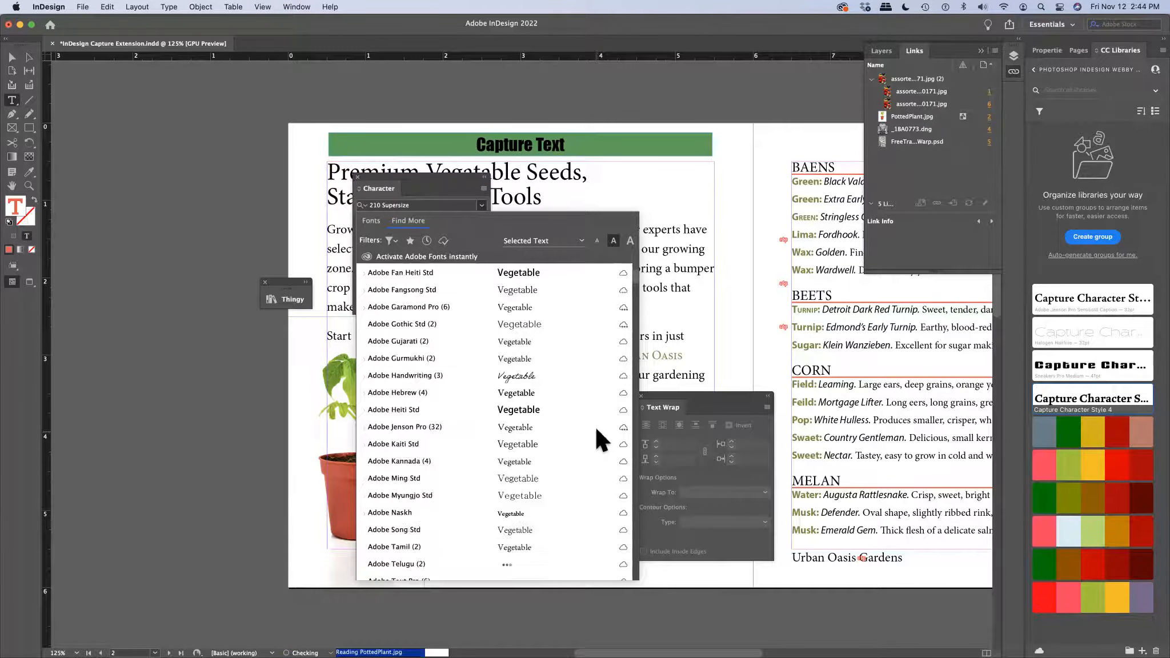
{"action": "scroll", "coordinate": [598, 429], "scroll_direction": "down", "scroll_amount": 2}
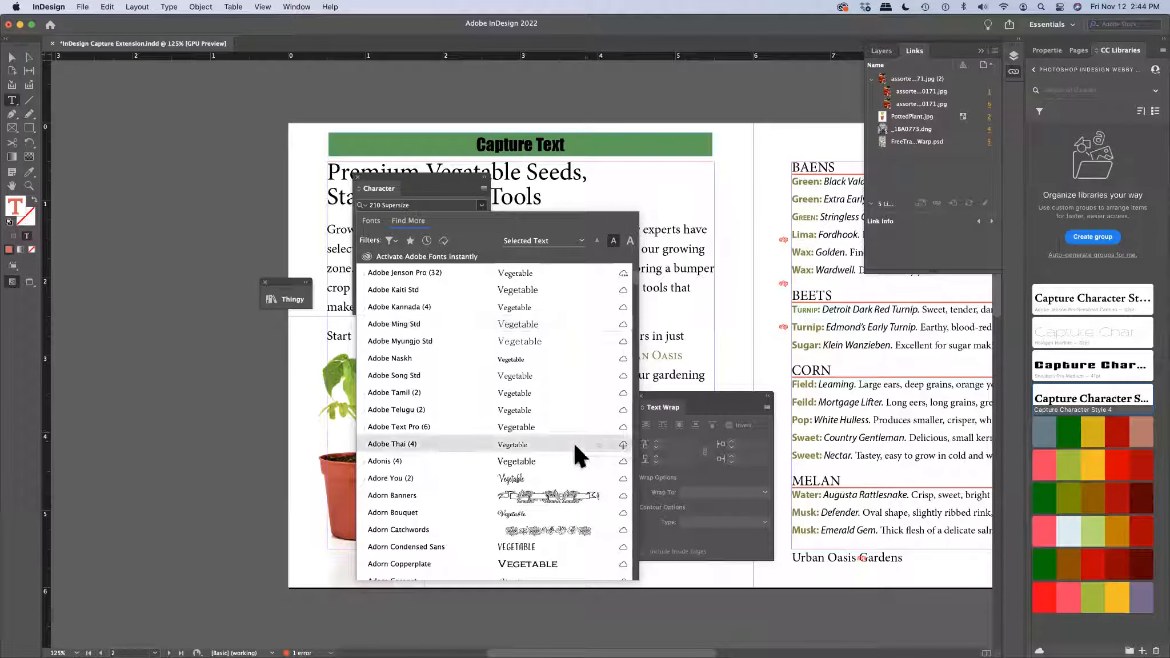
{"action": "left_click", "coordinate": [514, 476]}
{"action": "scroll", "coordinate": [521, 472], "scroll_direction": "up", "scroll_amount": 10}
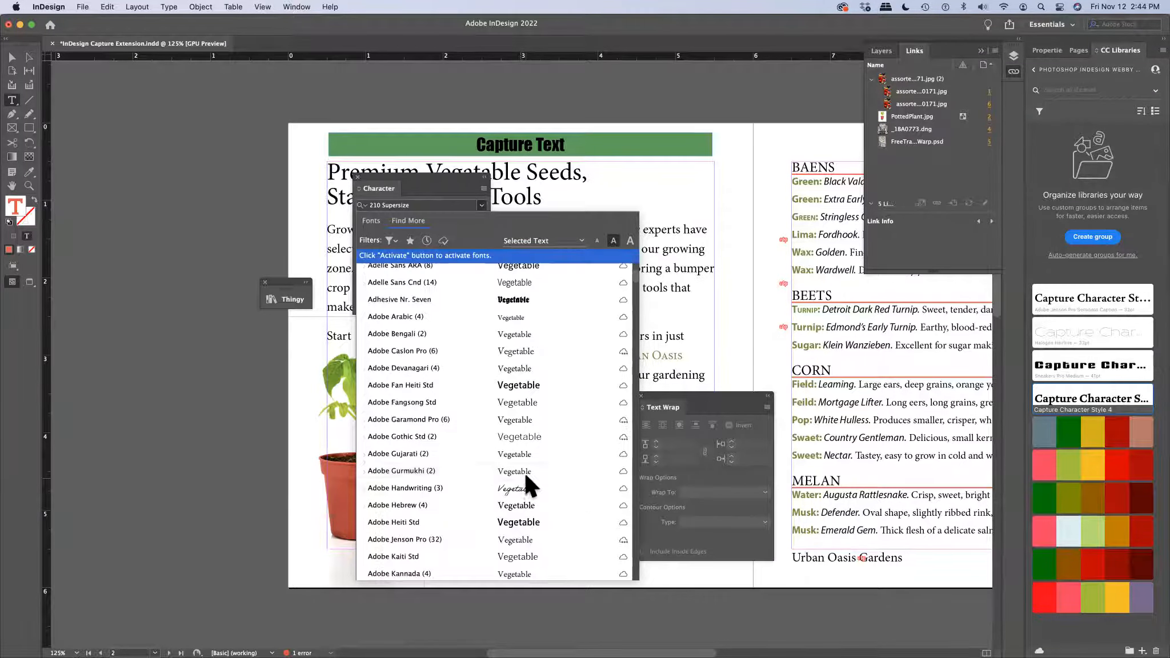
{"action": "left_click", "coordinate": [622, 490]}
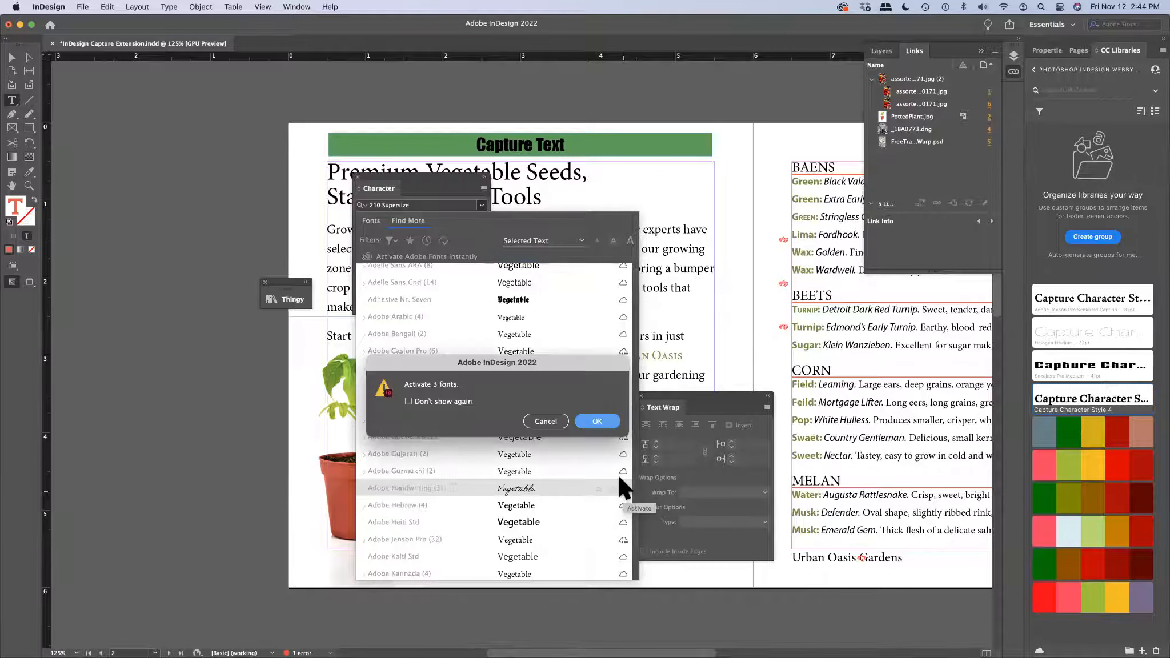
{"action": "left_click", "coordinate": [598, 421]}
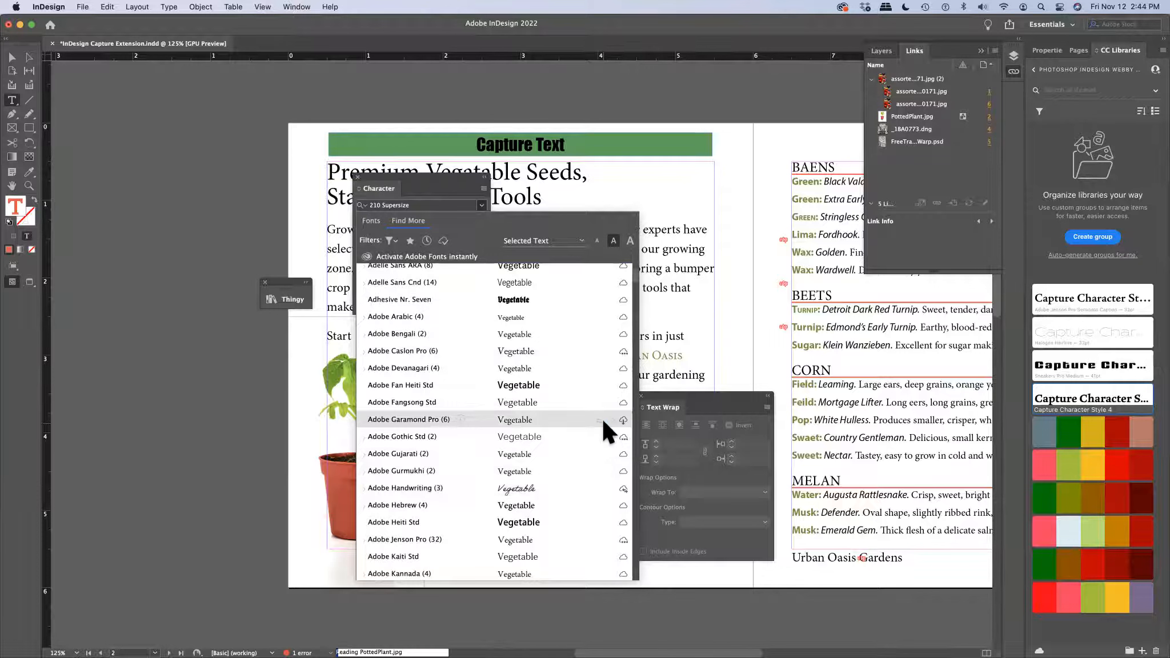
Dismiss the font list with the selected word kept in Minion Pro, and move the Character settings clear of the page title.
{"action": "left_click", "coordinate": [391, 184]}
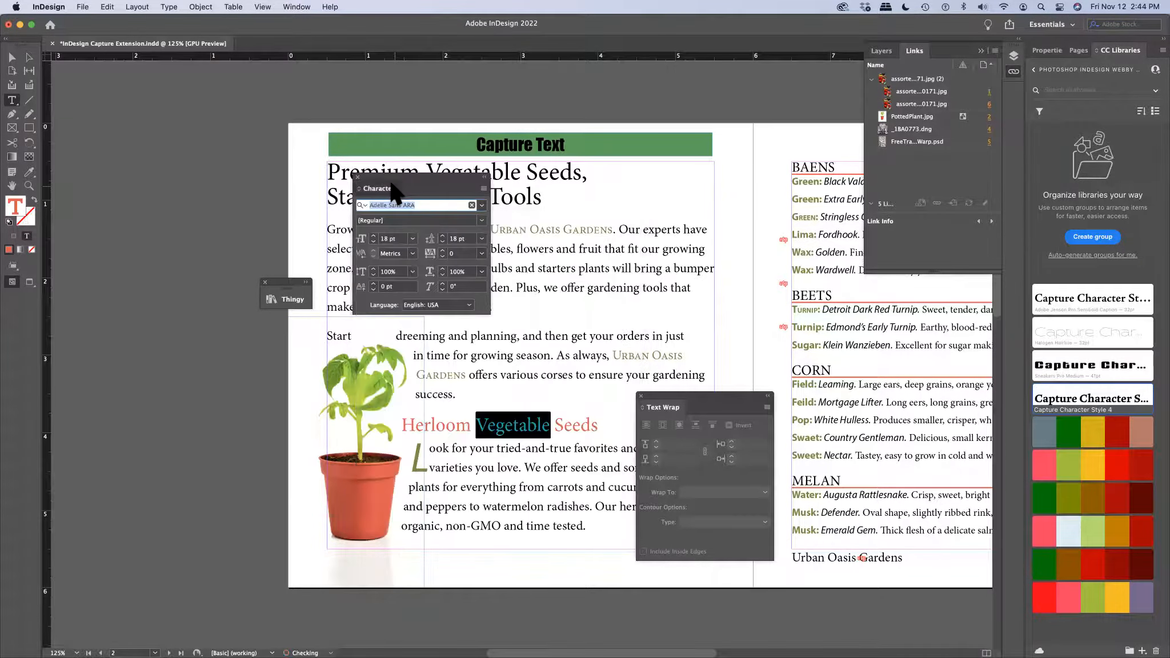
{"action": "left_click", "coordinate": [481, 206]}
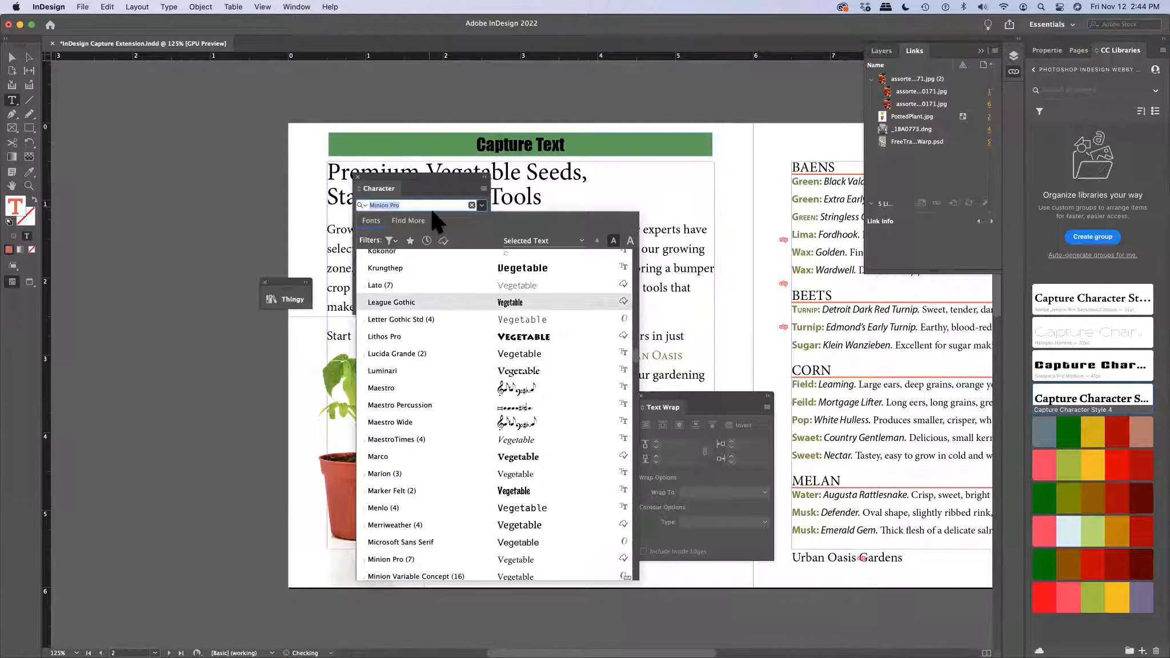
{"action": "left_click", "coordinate": [420, 196]}
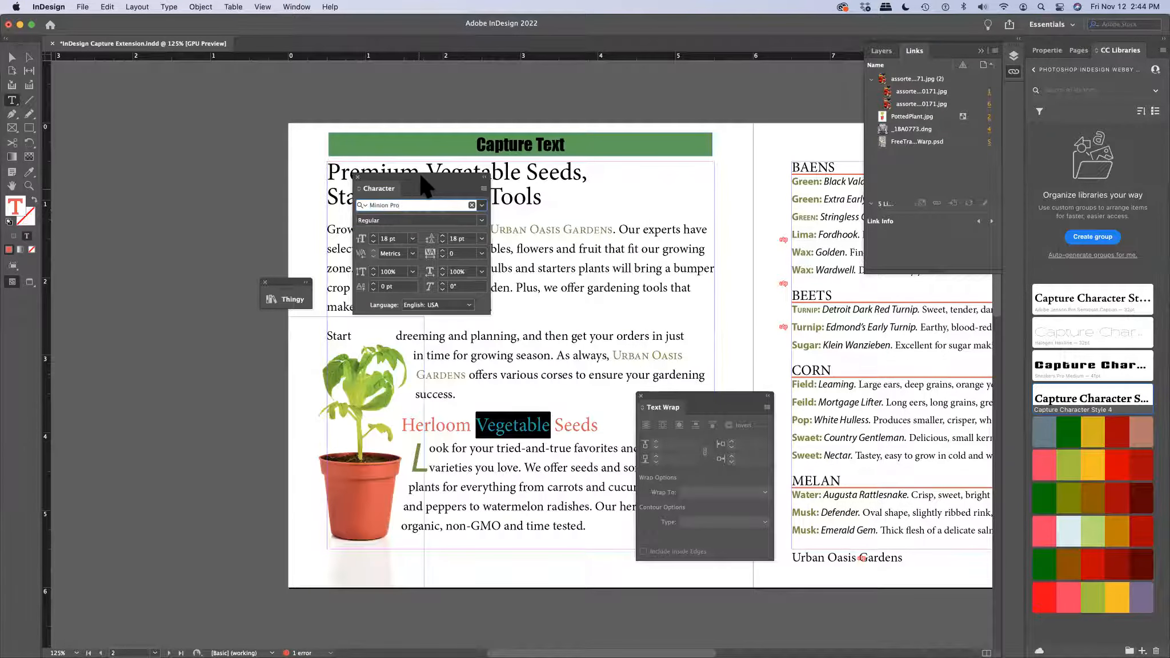
{"action": "left_click_drag", "start_coordinate": [426, 185], "coordinate": [702, 243]}
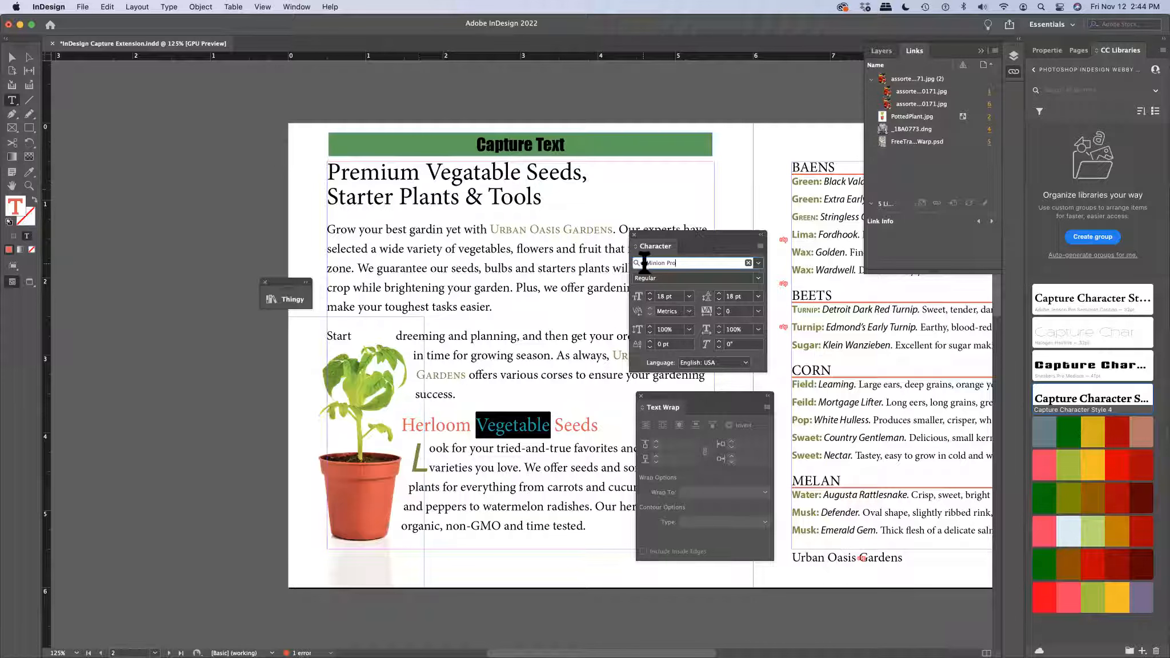
Search the fonts for "var" and apply Acumin Variable Concept Wide UltraBlack Italic to the selected word "Vegetable".
{"action": "left_click", "coordinate": [687, 261]}
{"action": "type", "text": "var"}
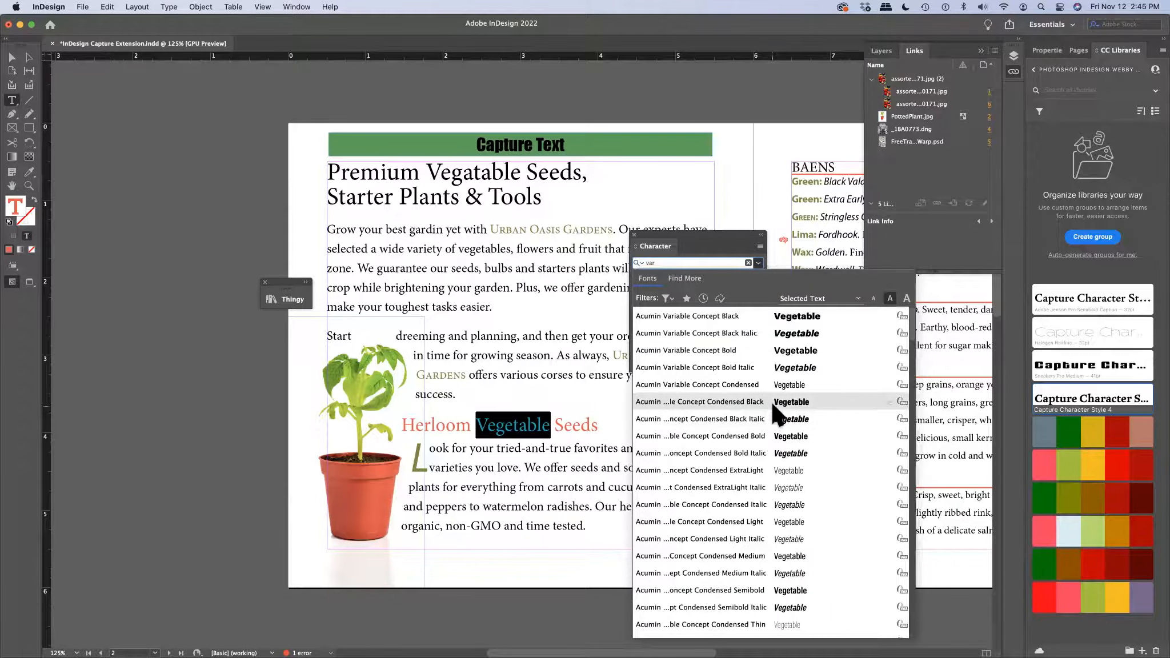
{"action": "scroll", "coordinate": [762, 419], "scroll_direction": "down", "scroll_amount": 10}
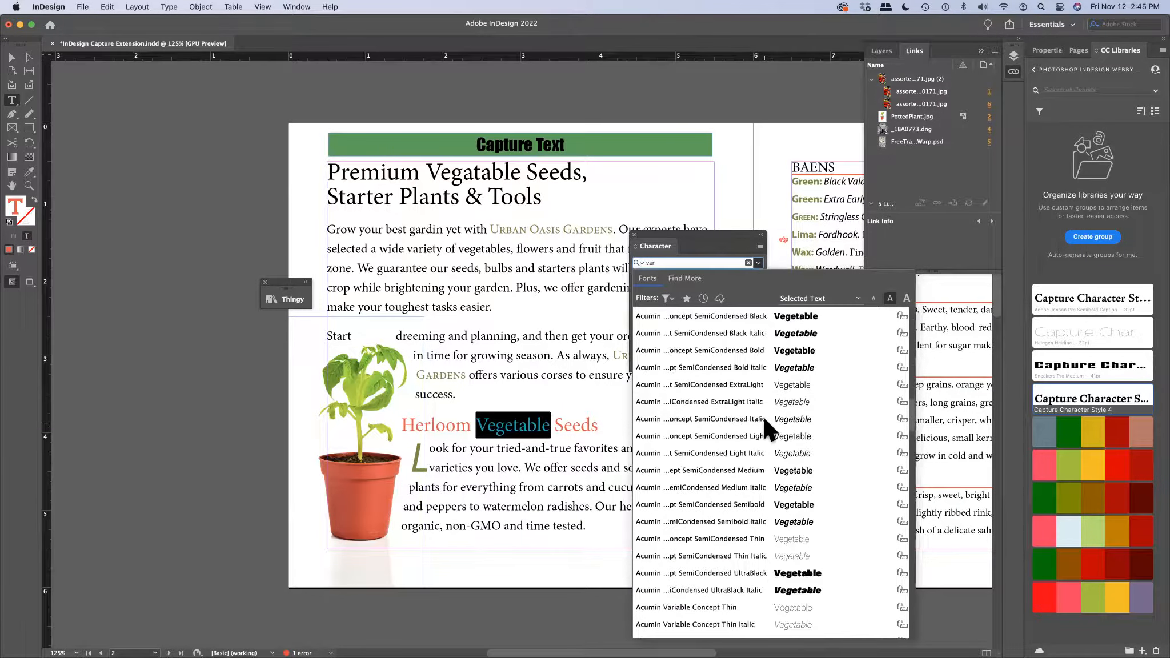
{"action": "scroll", "coordinate": [764, 422], "scroll_direction": "down", "scroll_amount": 6}
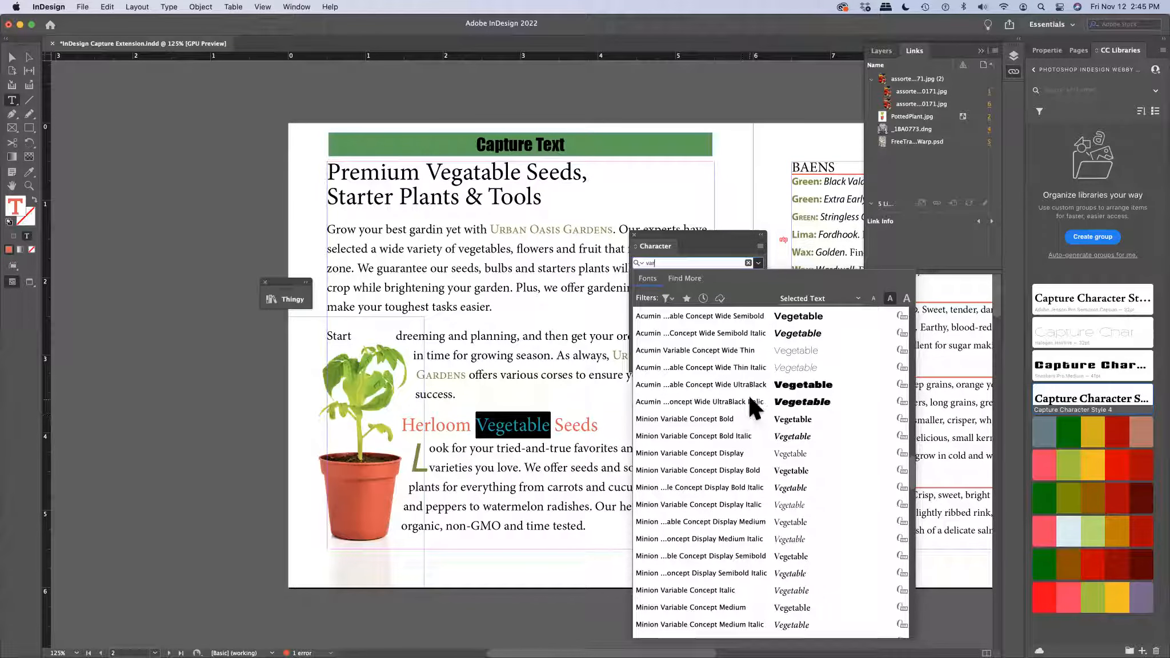
{"action": "left_click", "coordinate": [764, 400]}
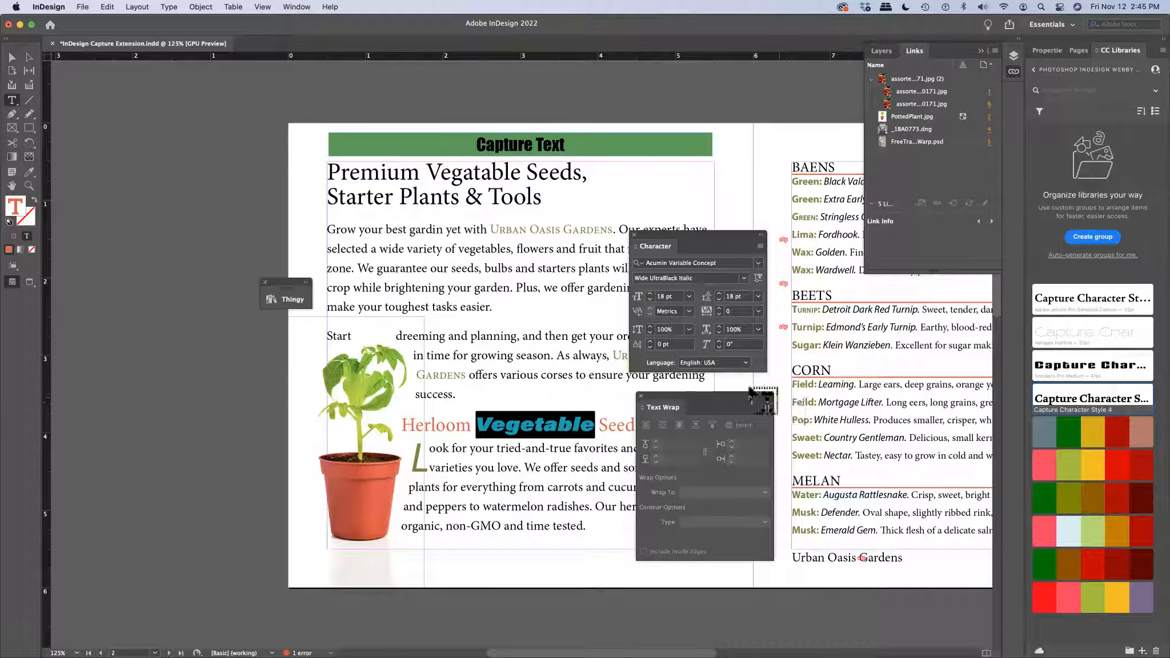
Customize the variable font on the selected word to weight 900, width 110 and slant 0.6.
{"action": "left_click", "coordinate": [758, 277]}
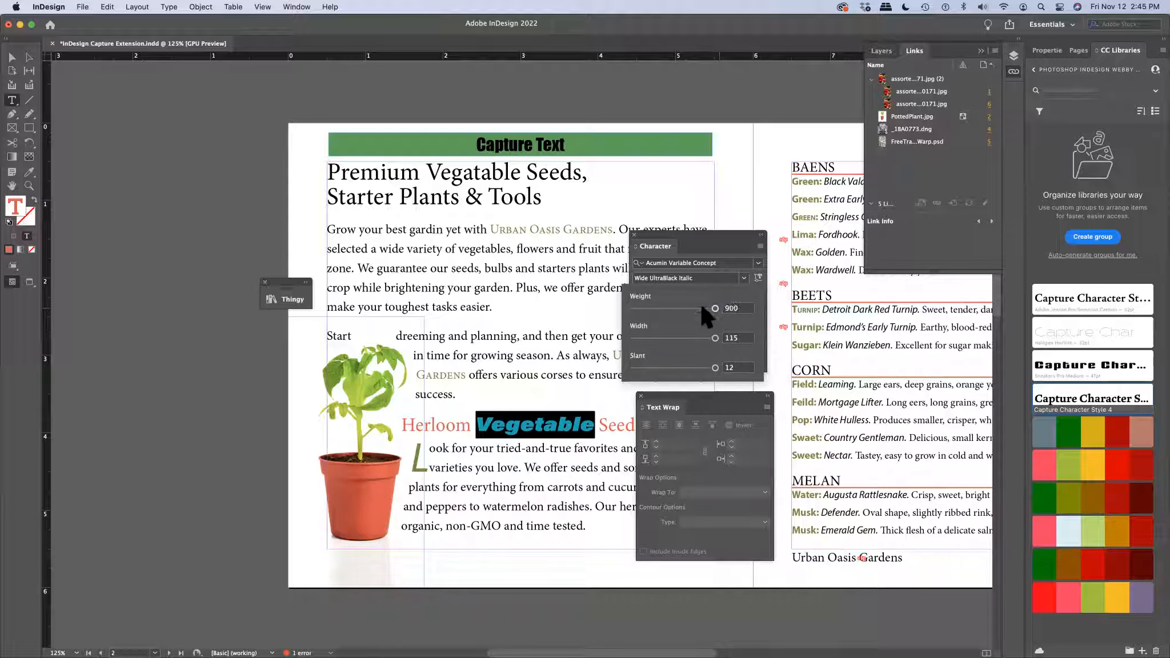
{"action": "left_click_drag", "start_coordinate": [714, 308], "coordinate": [663, 338]}
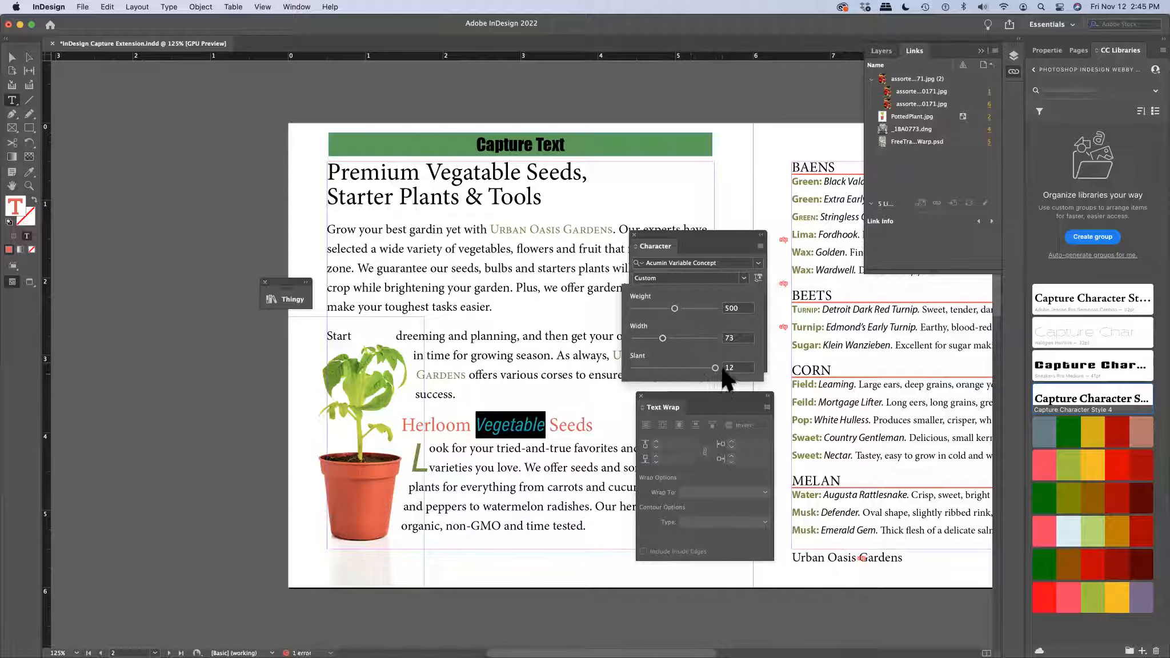
{"action": "left_click_drag", "start_coordinate": [715, 367], "coordinate": [714, 308]}
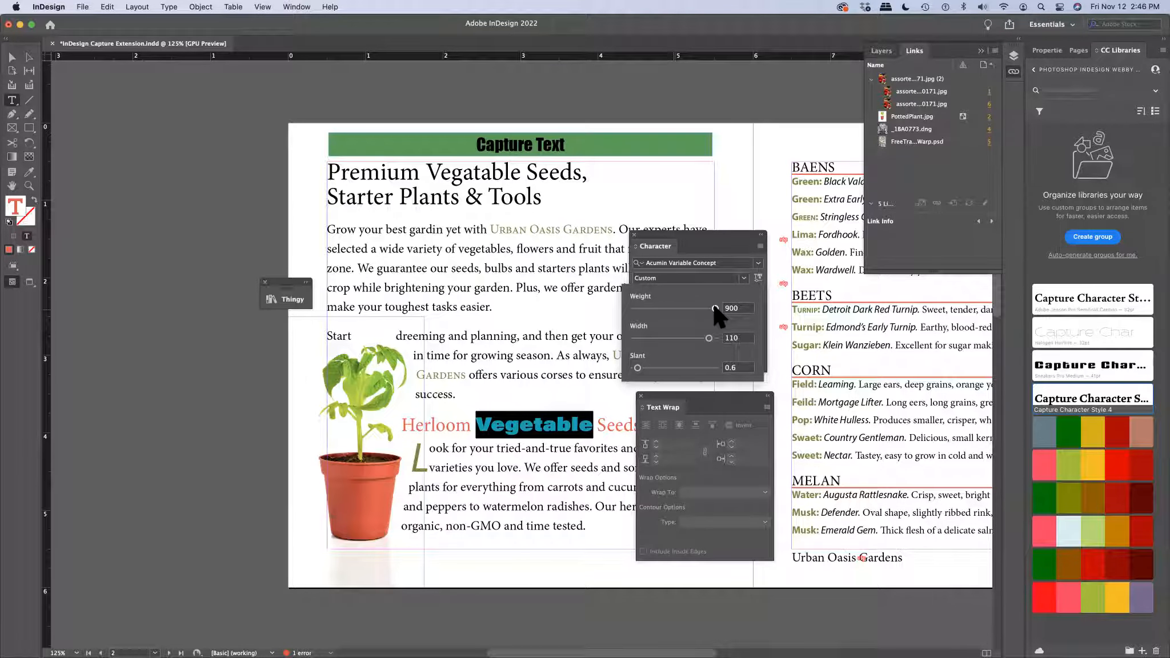
Switch to Adobe Bridge, open removeoverides.indd in InDesign, and look through its pages for text formatting overrides.
{"action": "key", "text": "super+Tab"}
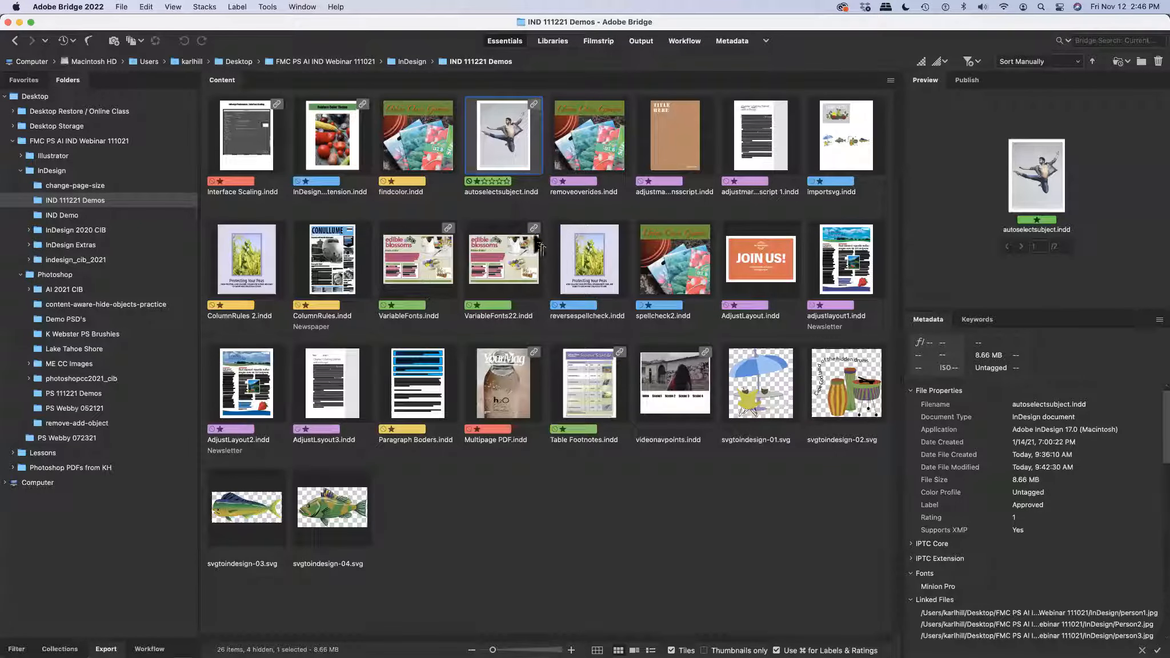
{"action": "double_click", "coordinate": [603, 172]}
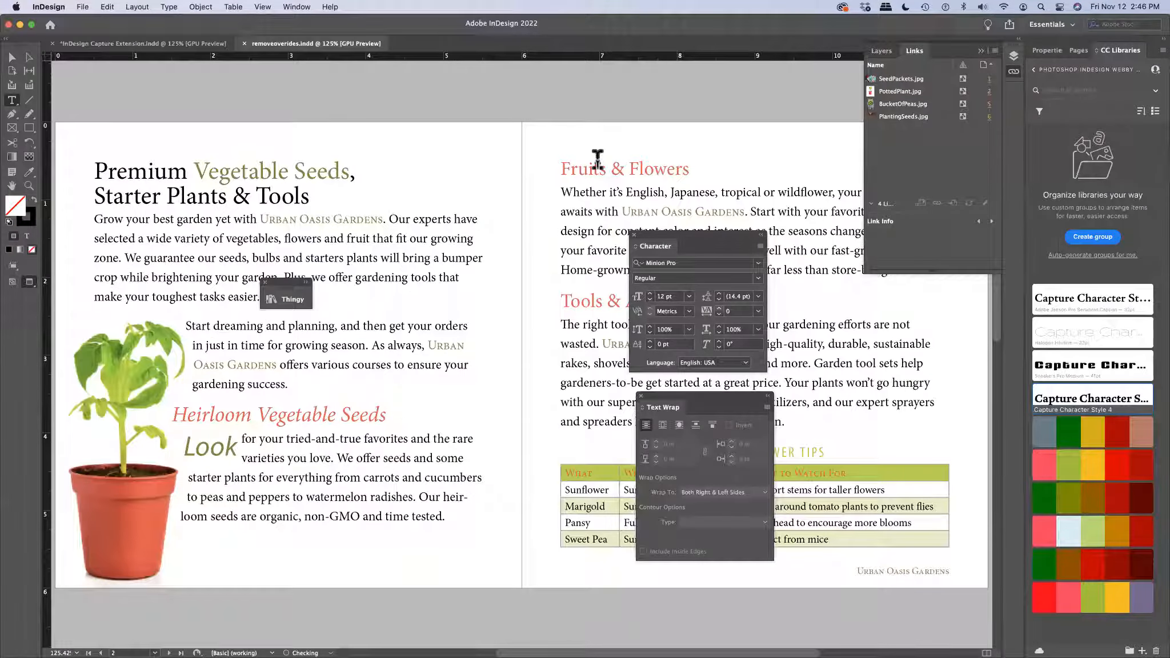
{"action": "scroll", "coordinate": [480, 435], "scroll_direction": "down", "scroll_amount": 2}
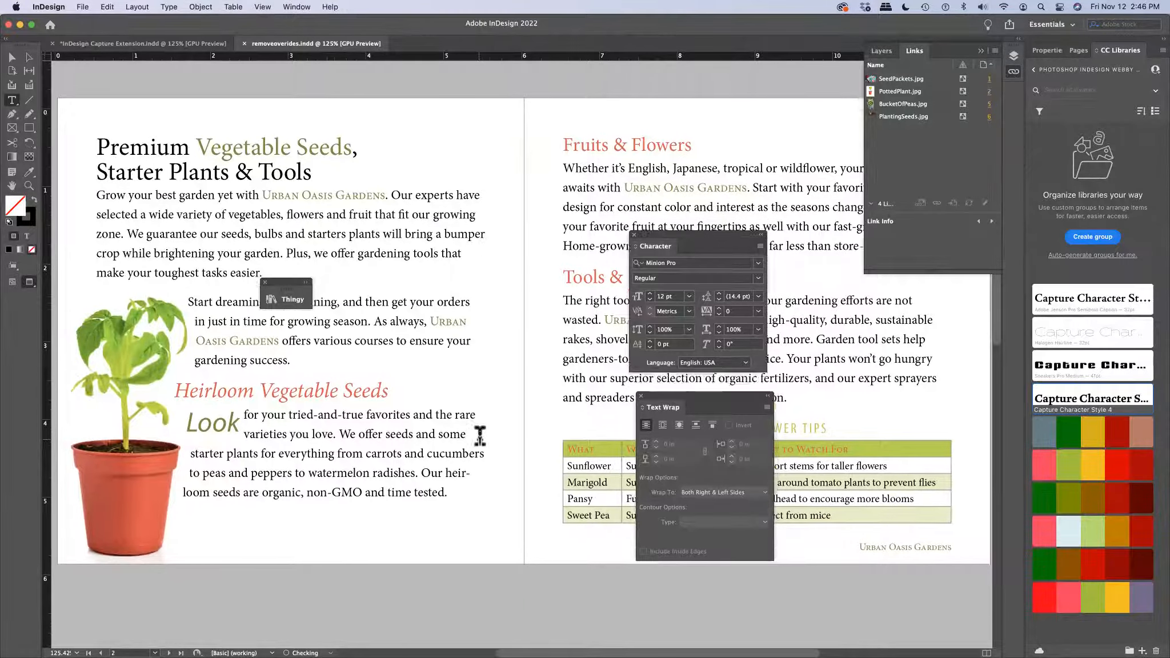
{"action": "scroll", "coordinate": [480, 436], "scroll_direction": "down", "scroll_amount": 15}
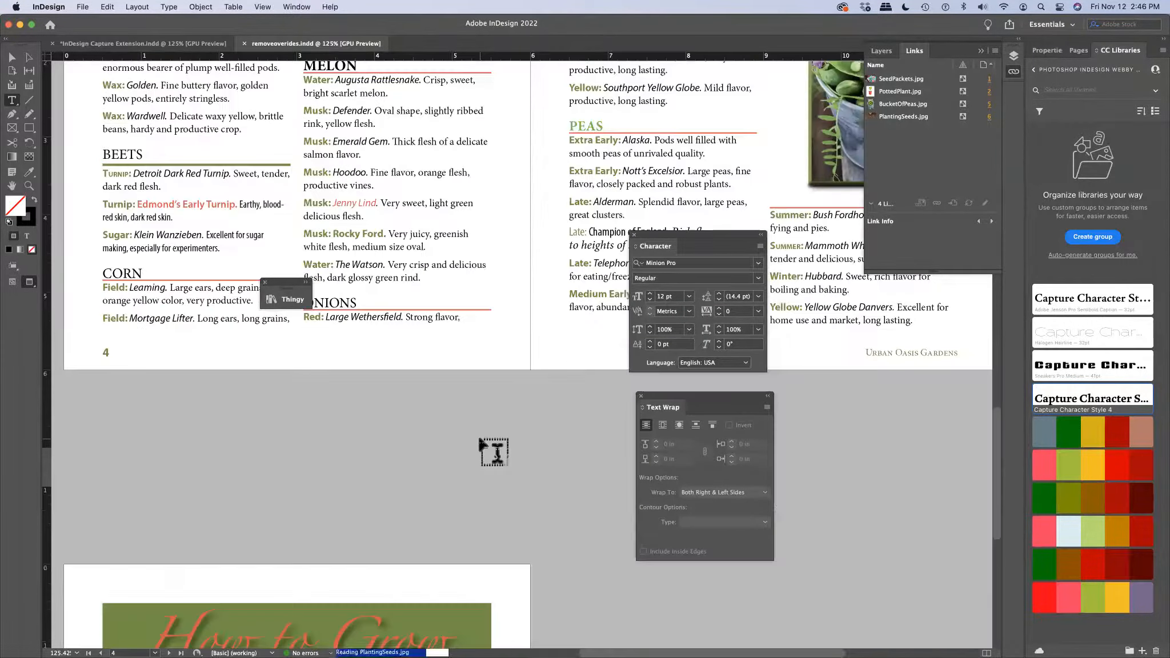
{"action": "scroll", "coordinate": [493, 452], "scroll_direction": "down", "scroll_amount": 10}
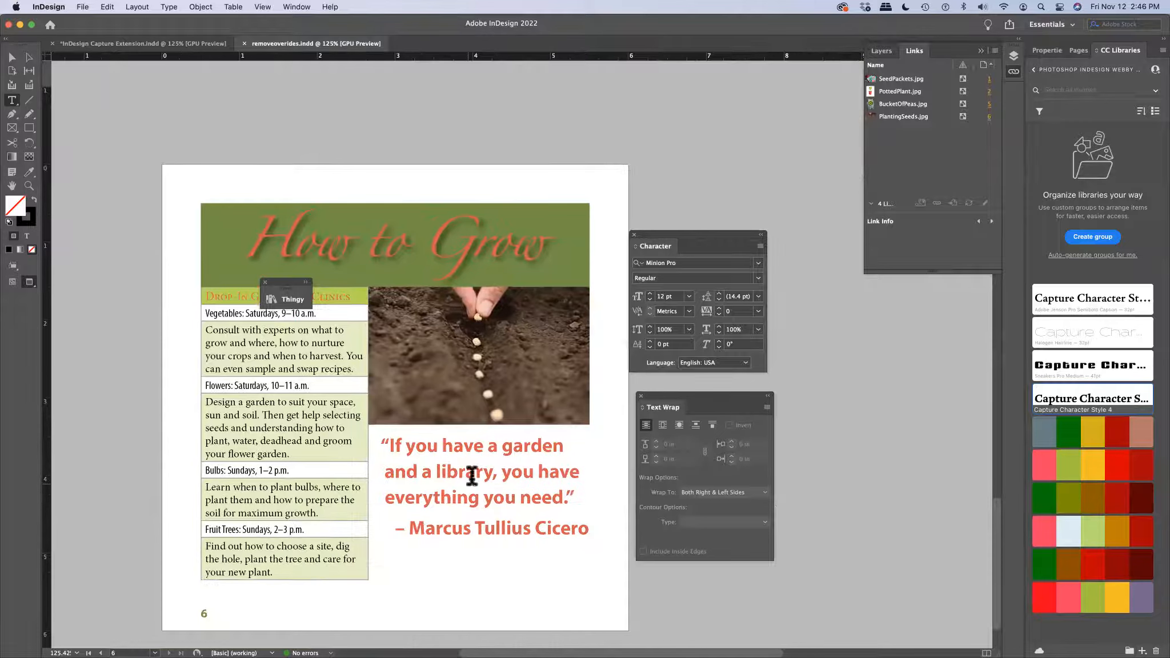
{"action": "scroll", "coordinate": [517, 197], "scroll_direction": "up", "scroll_amount": 6}
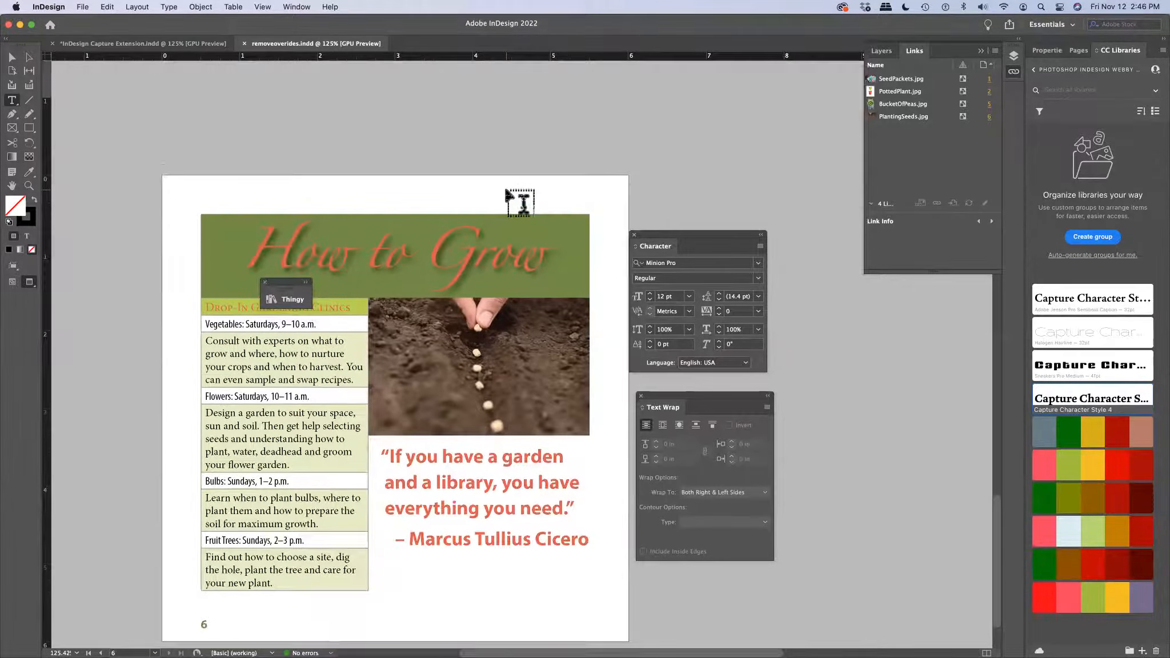
{"action": "scroll", "coordinate": [508, 186], "scroll_direction": "up", "scroll_amount": 8}
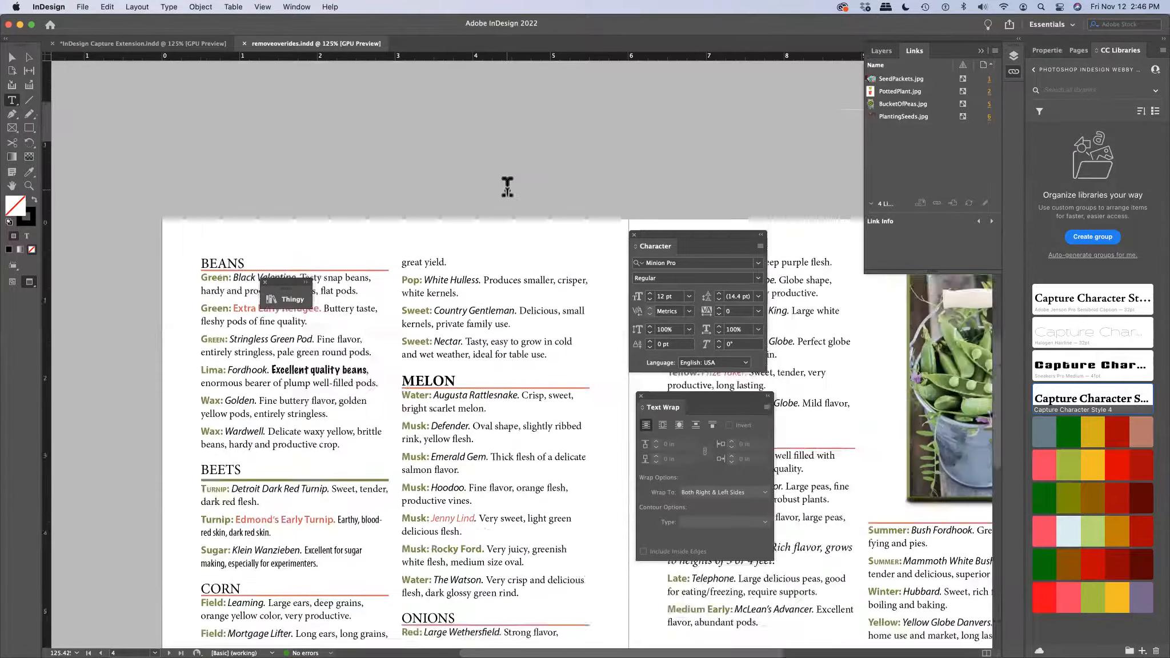
{"action": "scroll", "coordinate": [507, 186], "scroll_direction": "up", "scroll_amount": 10}
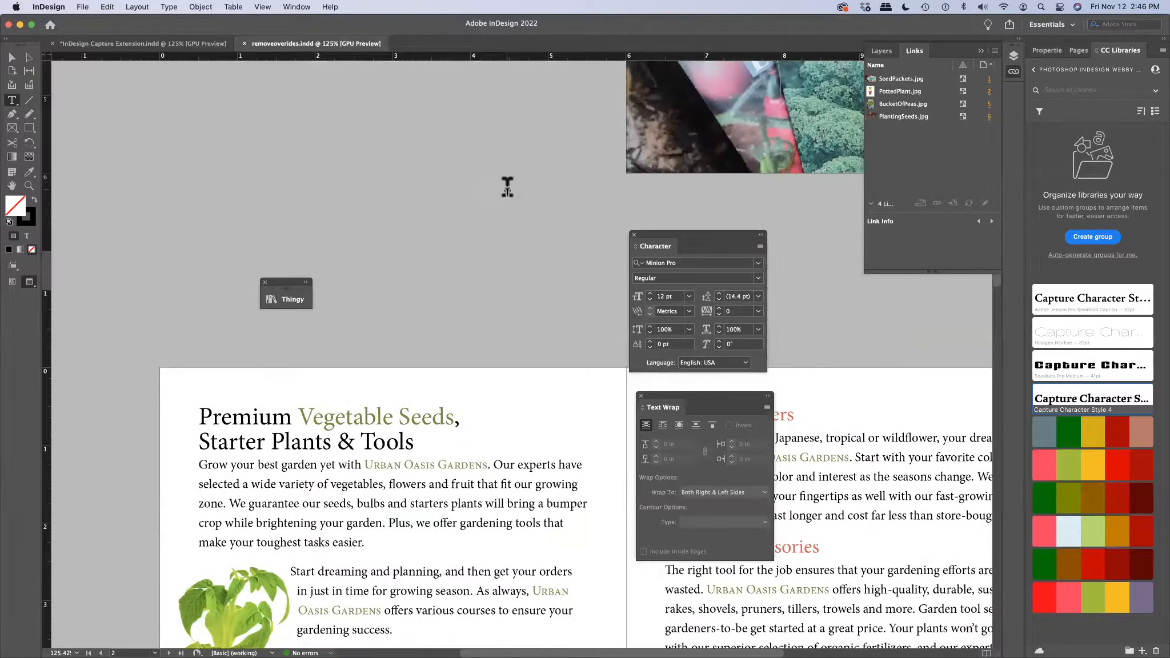
{"action": "scroll", "coordinate": [507, 186], "scroll_direction": "down", "scroll_amount": 5}
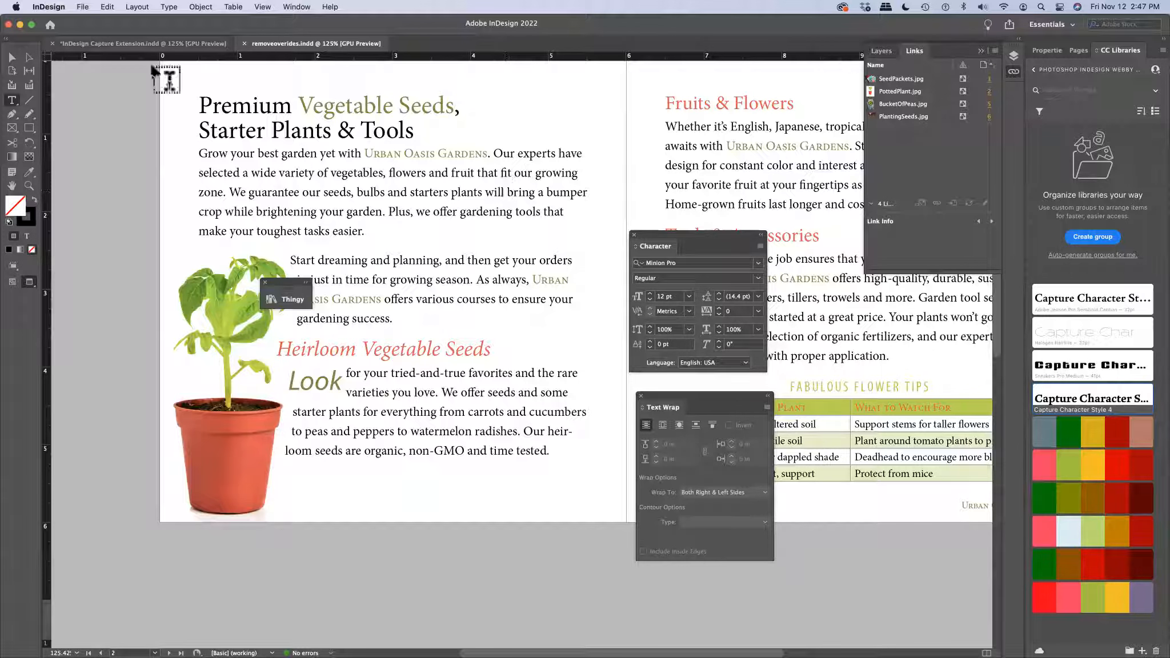
Show the Scripts list and move it below the "Heirloom Vegetable Seeds" heading.
{"action": "left_click", "coordinate": [301, 7]}
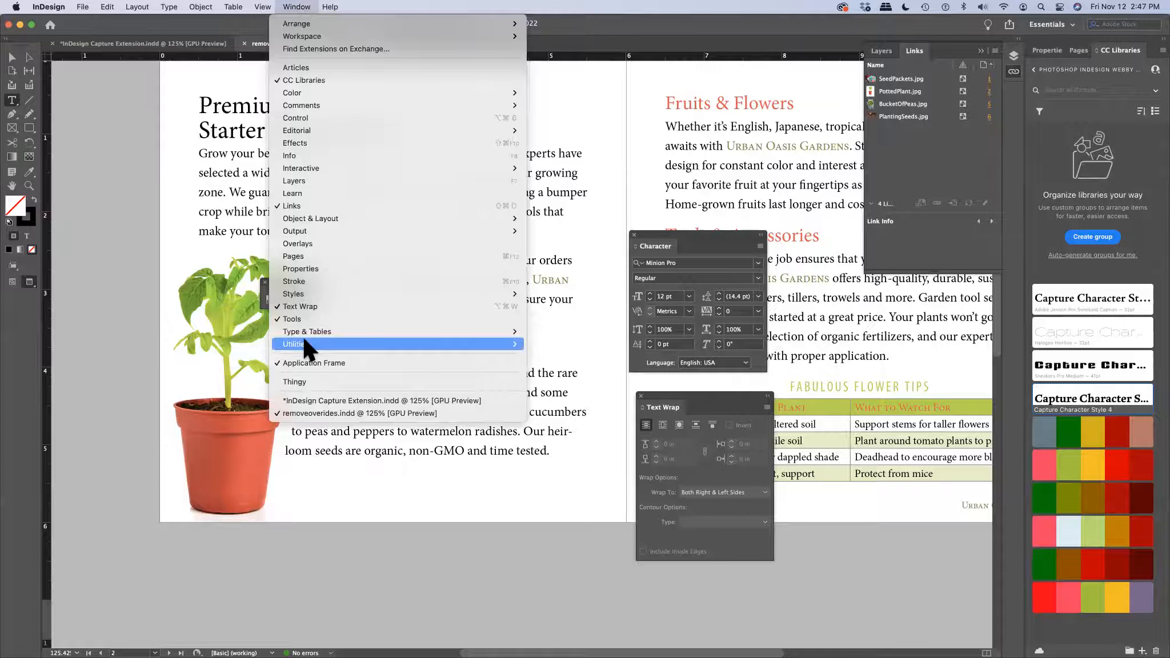
{"action": "mouse_move", "coordinate": [303, 341]}
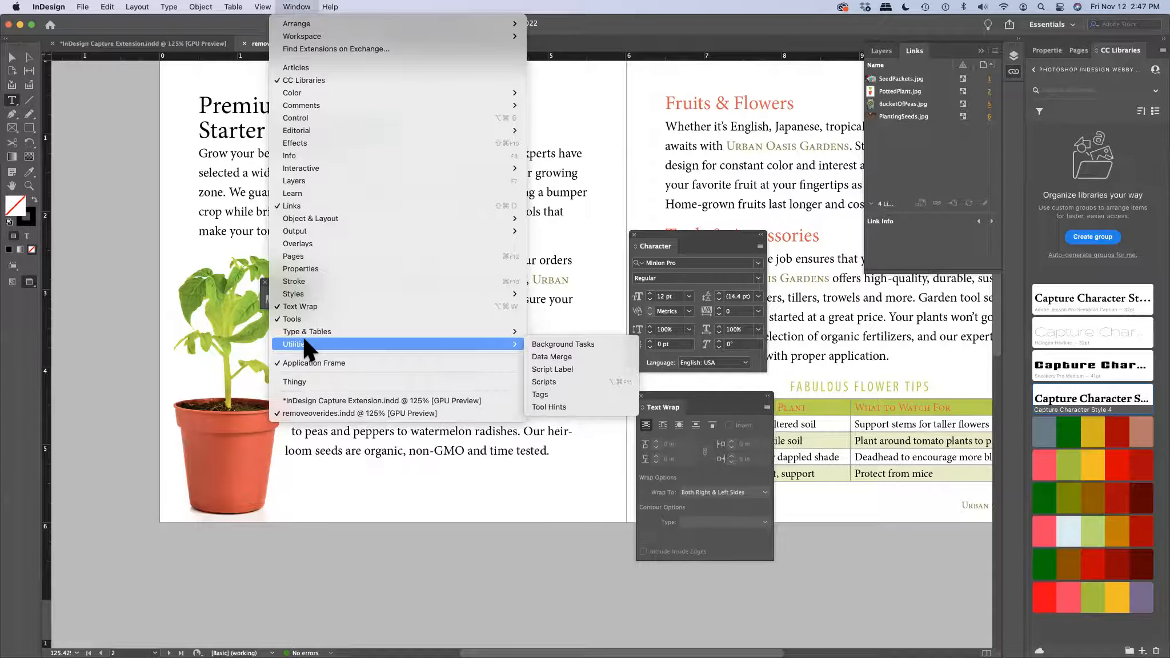
{"action": "left_click", "coordinate": [584, 379]}
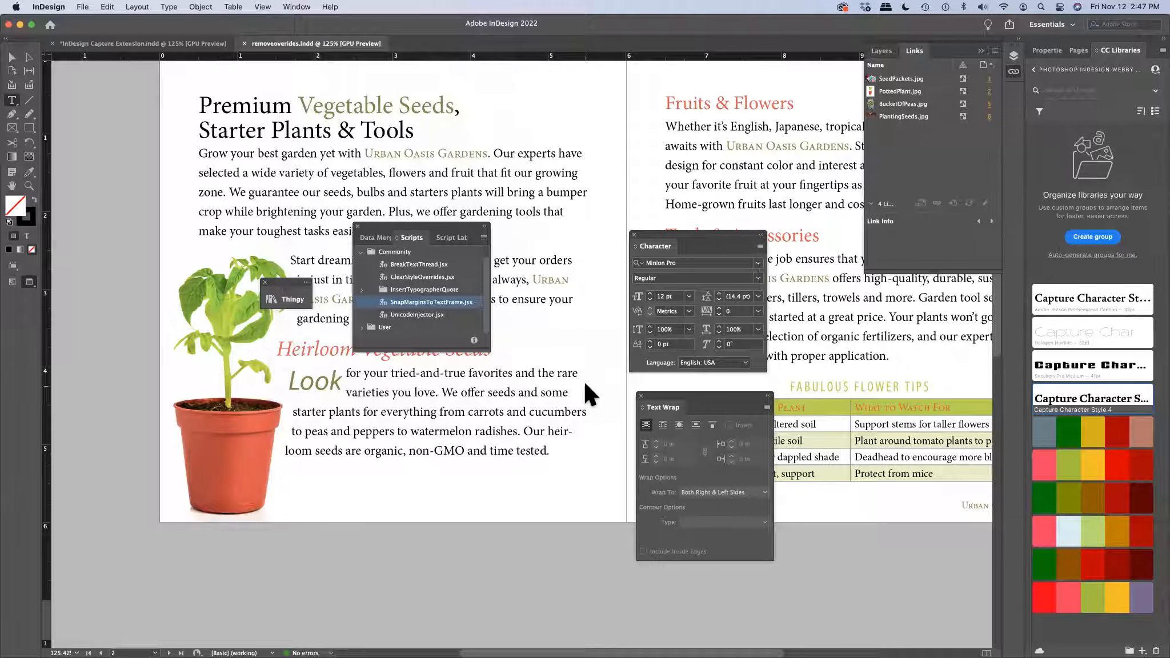
{"action": "left_click_drag", "start_coordinate": [433, 233], "coordinate": [500, 443]}
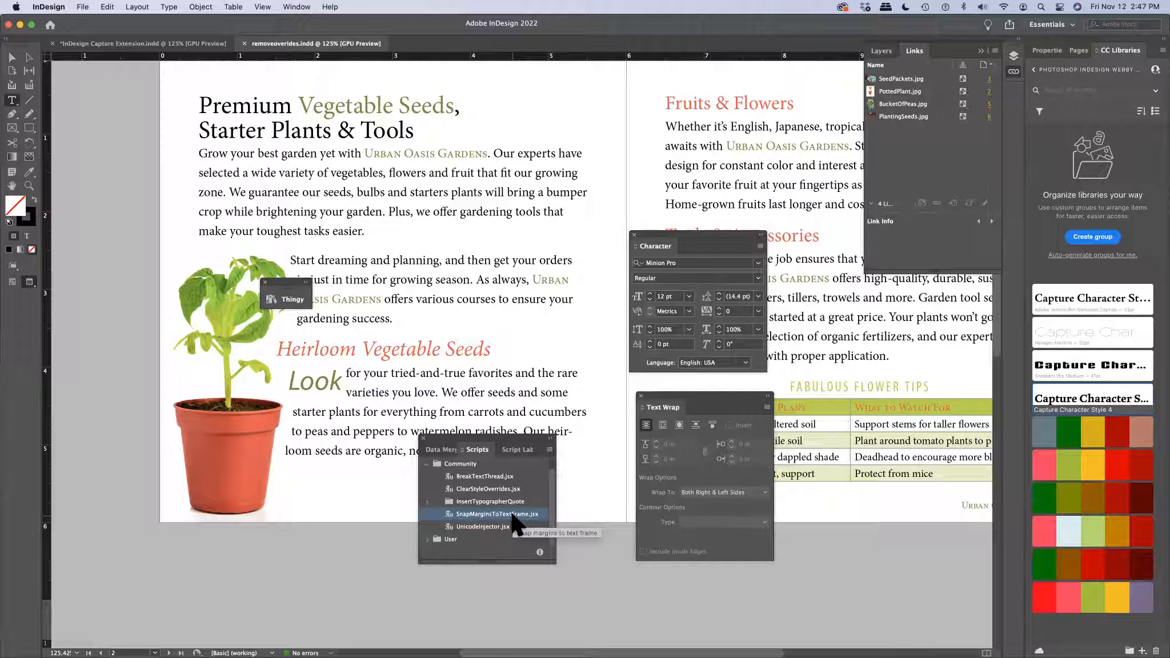
Browse the sample AppleScript scripts in the Application folder and return to the Community scripts.
{"action": "scroll", "coordinate": [512, 514], "scroll_direction": "up", "scroll_amount": 1}
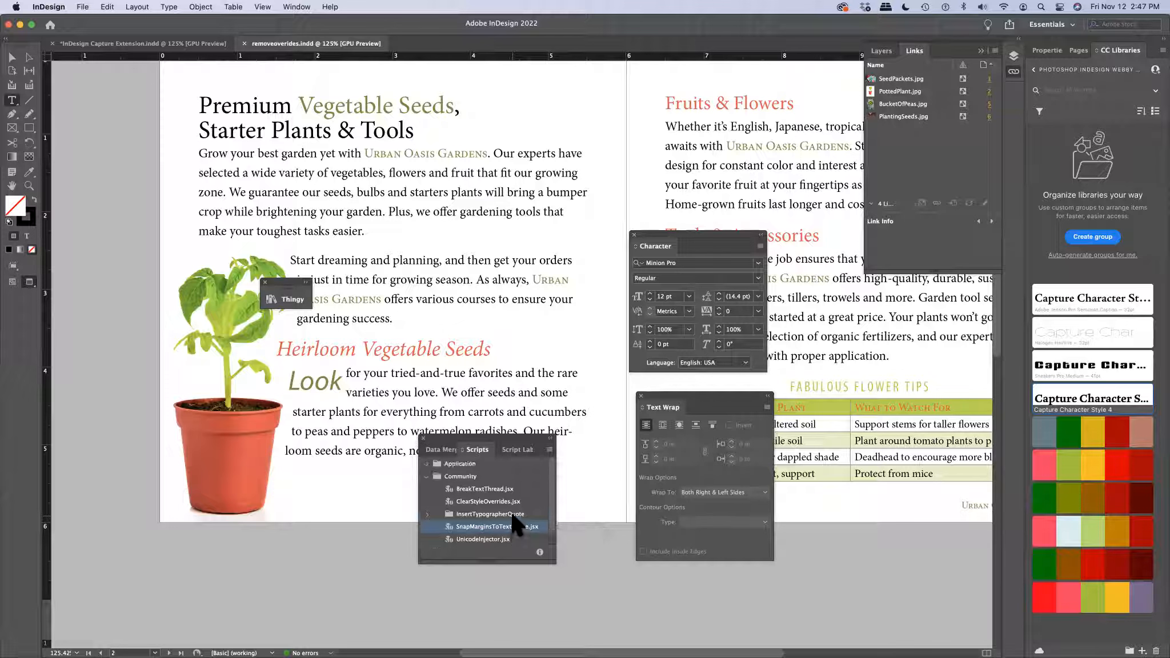
{"action": "left_click", "coordinate": [427, 464]}
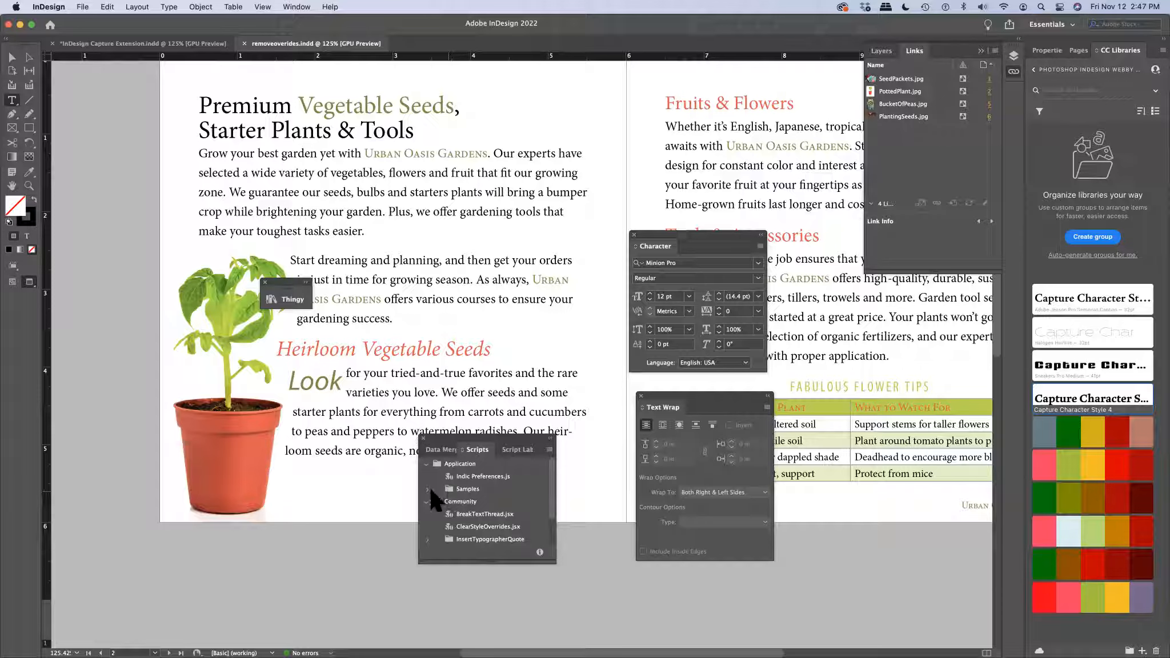
{"action": "left_click", "coordinate": [427, 489]}
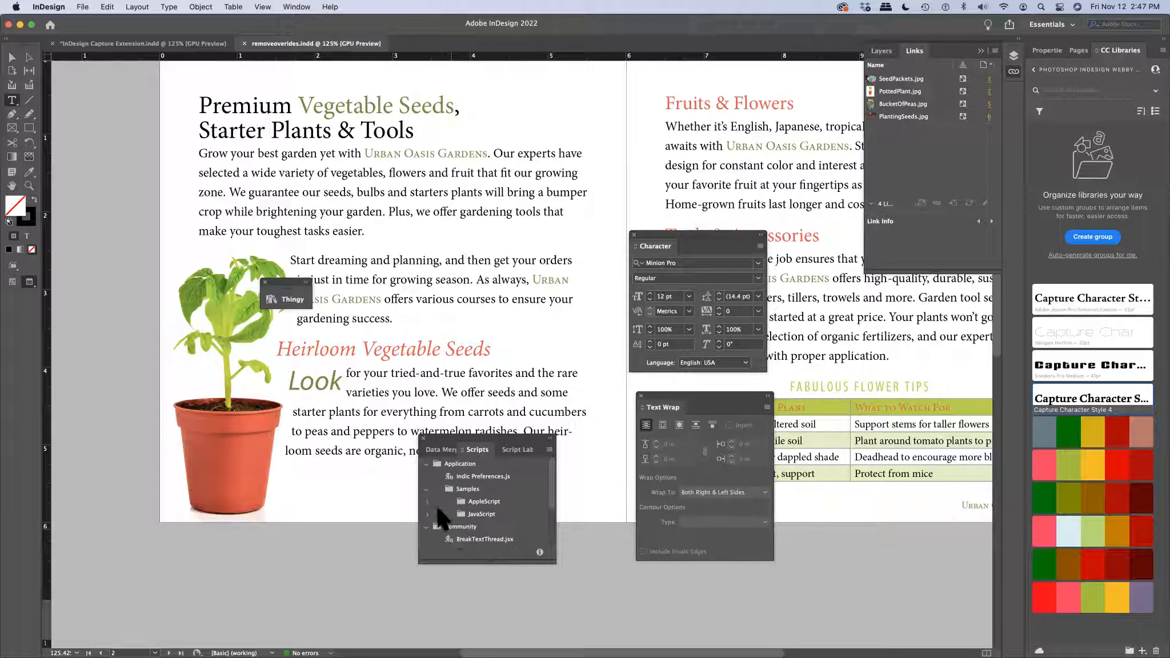
{"action": "left_click", "coordinate": [428, 500]}
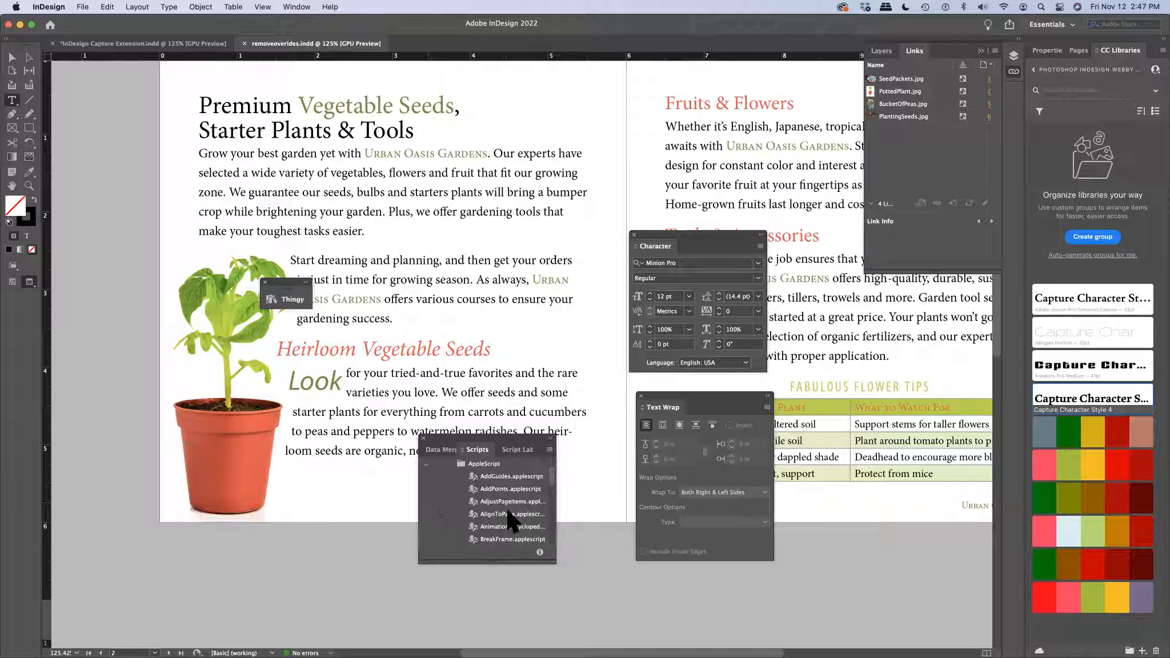
{"action": "scroll", "coordinate": [514, 511], "scroll_direction": "down", "scroll_amount": 1}
{"action": "scroll", "coordinate": [517, 519], "scroll_direction": "down", "scroll_amount": 3}
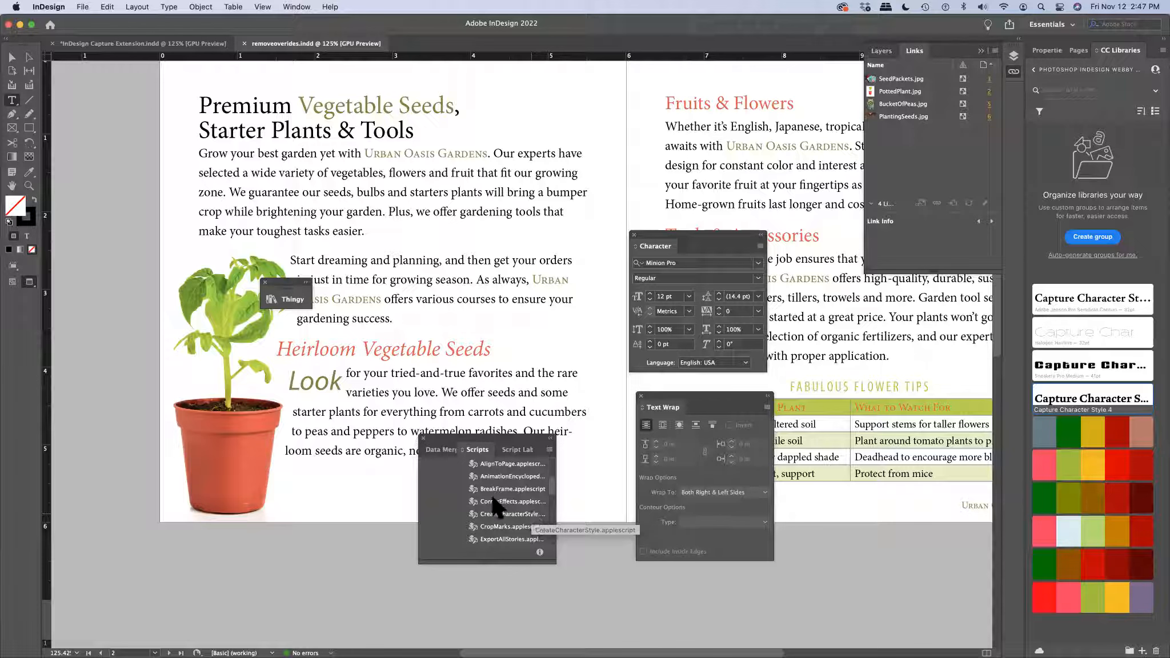
{"action": "scroll", "coordinate": [450, 486], "scroll_direction": "down", "scroll_amount": 5}
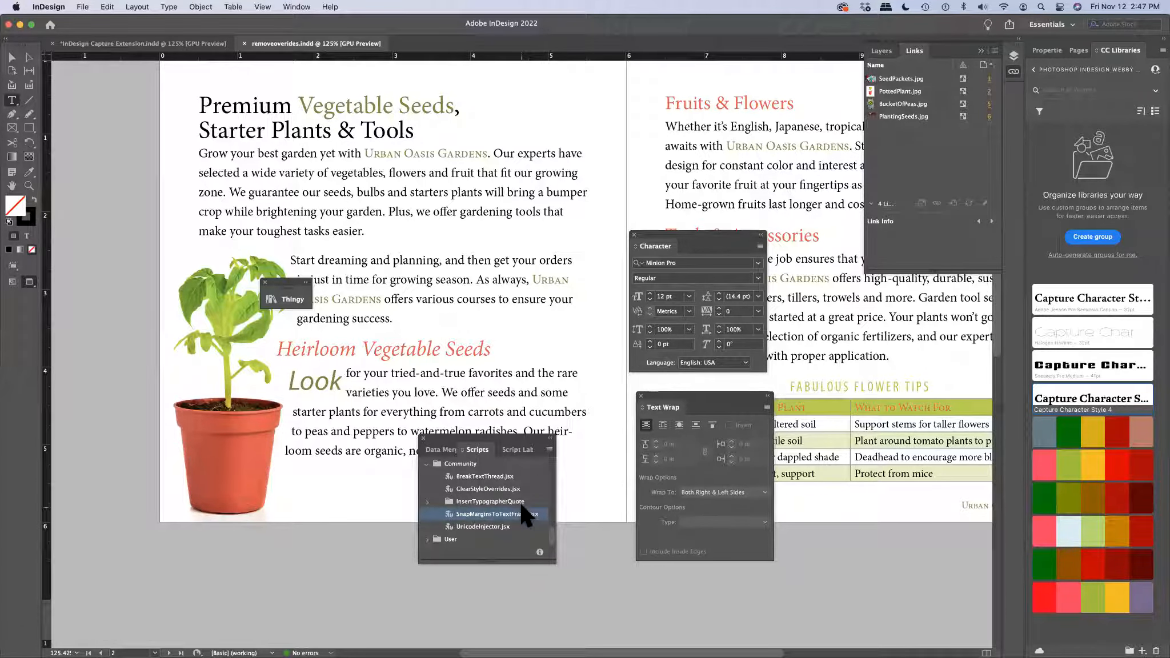
Run the ClearStyleOverrides.jsx script to clear text style overrides for all paragraph and character styles, leaving tables and objects out.
{"action": "left_click", "coordinate": [506, 490]}
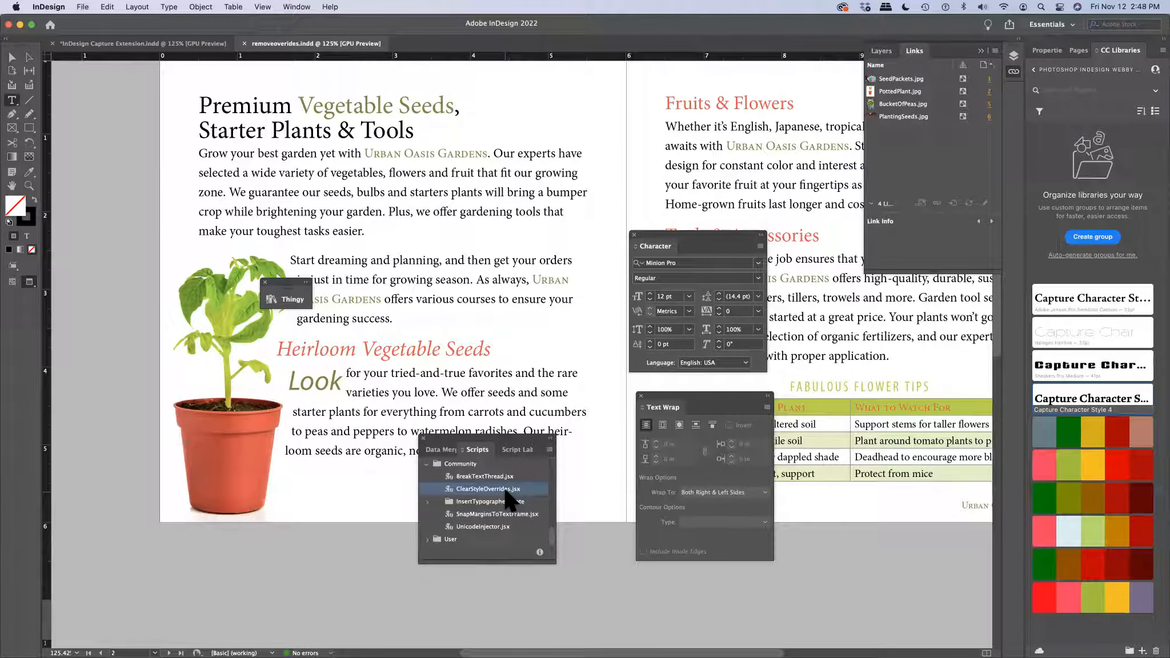
{"action": "double_click", "coordinate": [452, 488]}
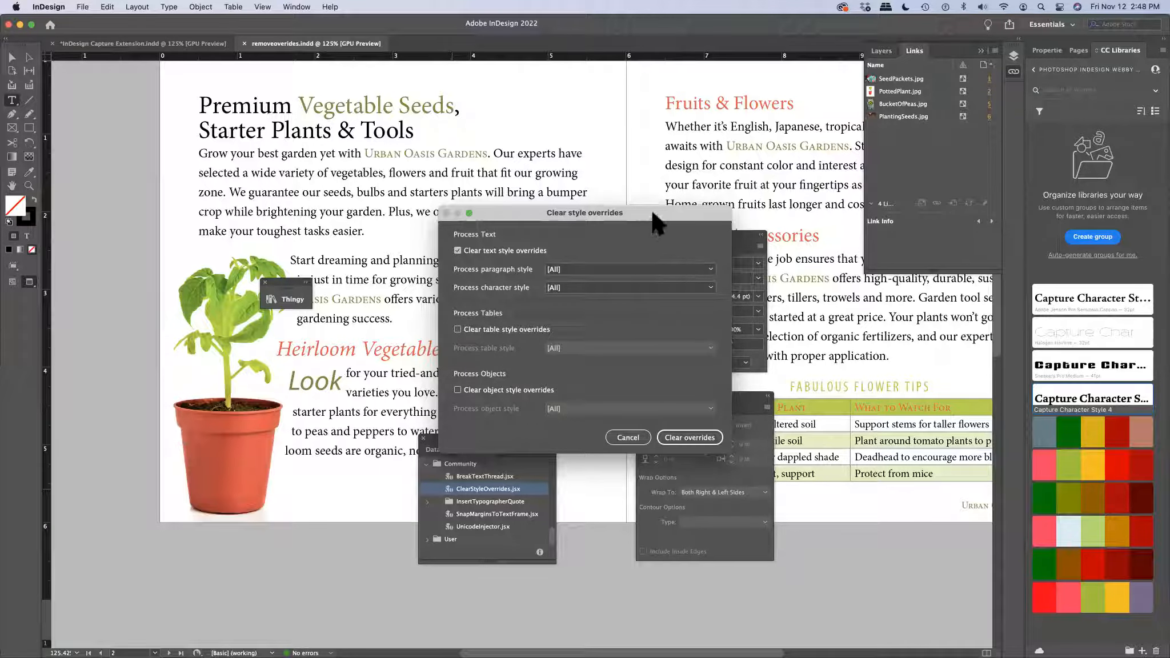
{"action": "left_click_drag", "start_coordinate": [655, 222], "coordinate": [584, 164]}
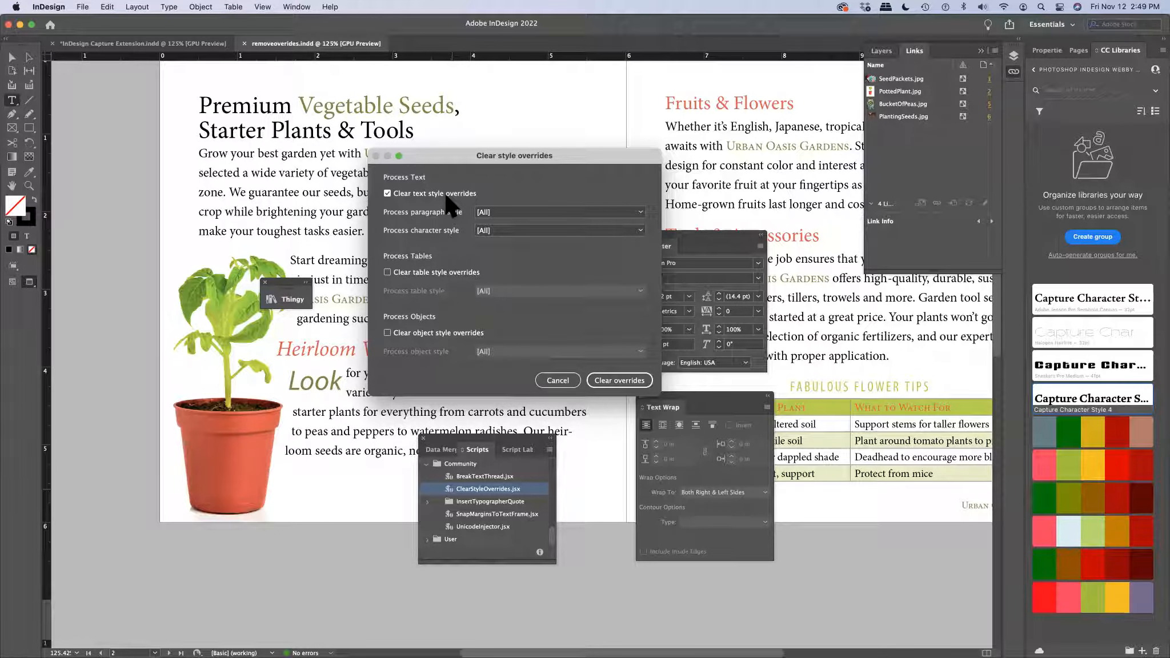
{"action": "left_click", "coordinate": [642, 215]}
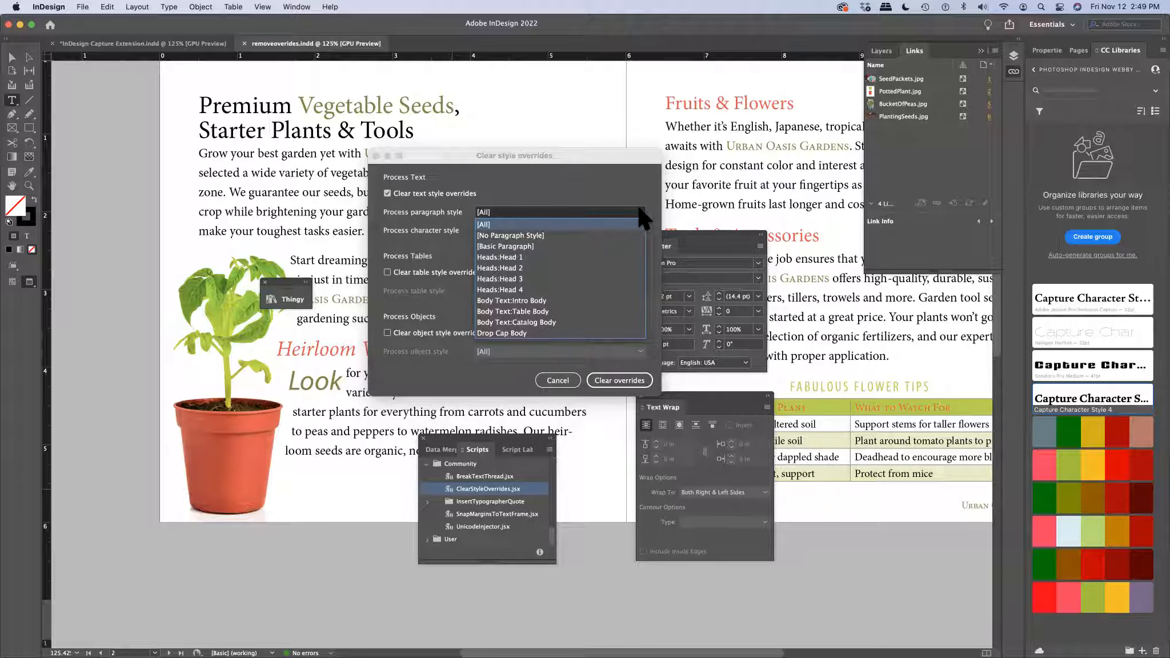
{"action": "left_click", "coordinate": [634, 178]}
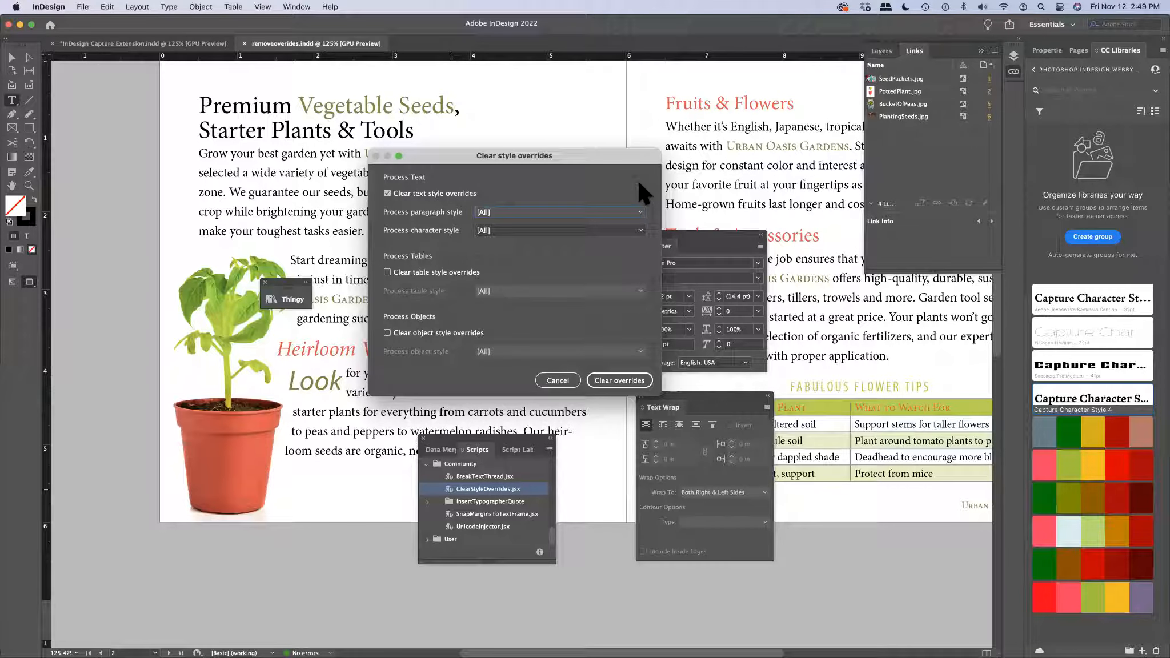
{"action": "left_click", "coordinate": [624, 380]}
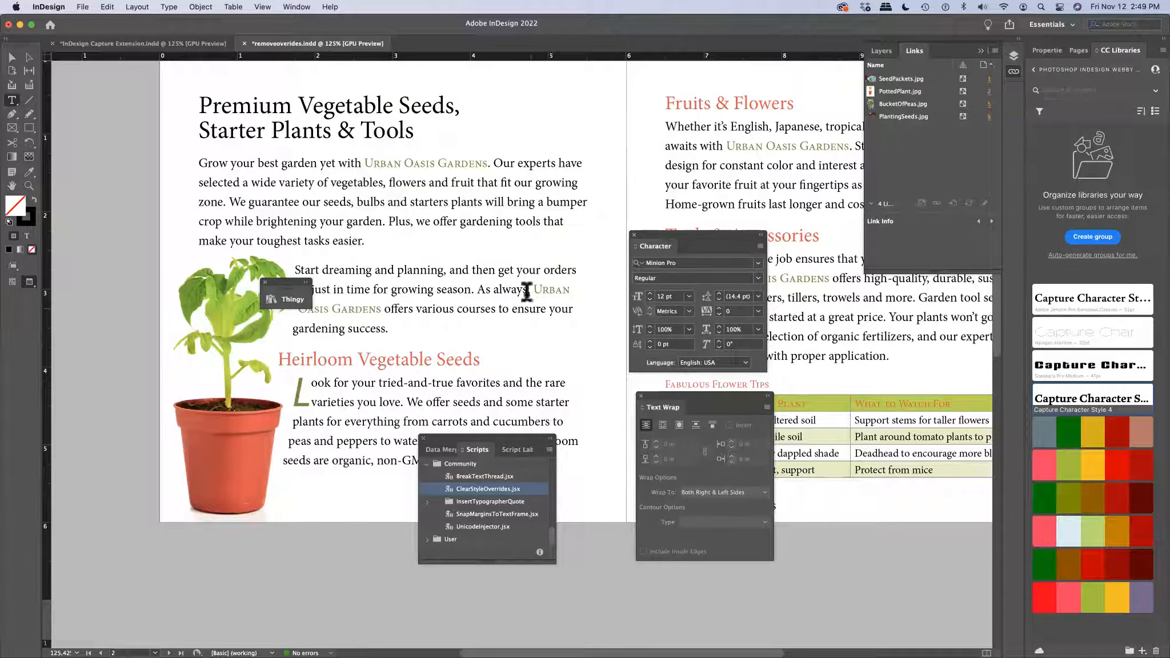
Check the document's pages through to the "How to Grow" page for the cleared text formatting.
{"action": "scroll", "coordinate": [516, 289], "scroll_direction": "down", "scroll_amount": 3}
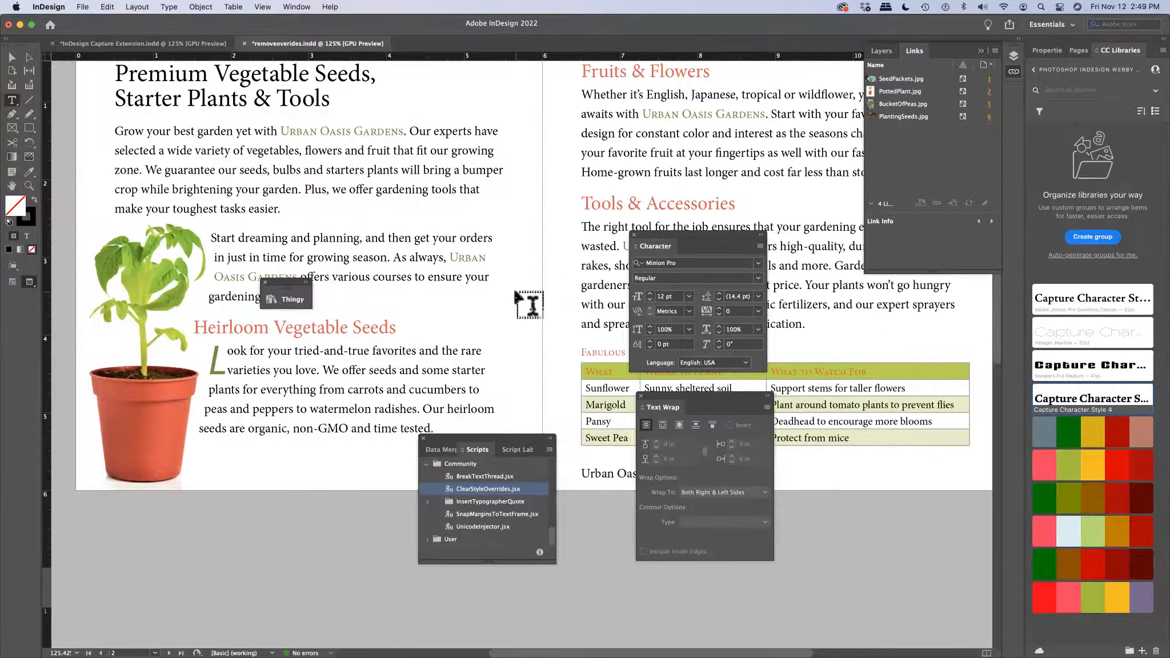
{"action": "scroll", "coordinate": [519, 295], "scroll_direction": "right", "scroll_amount": 10}
{"action": "scroll", "coordinate": [516, 297], "scroll_direction": "down", "scroll_amount": 15}
{"action": "scroll", "coordinate": [530, 303], "scroll_direction": "left", "scroll_amount": 8}
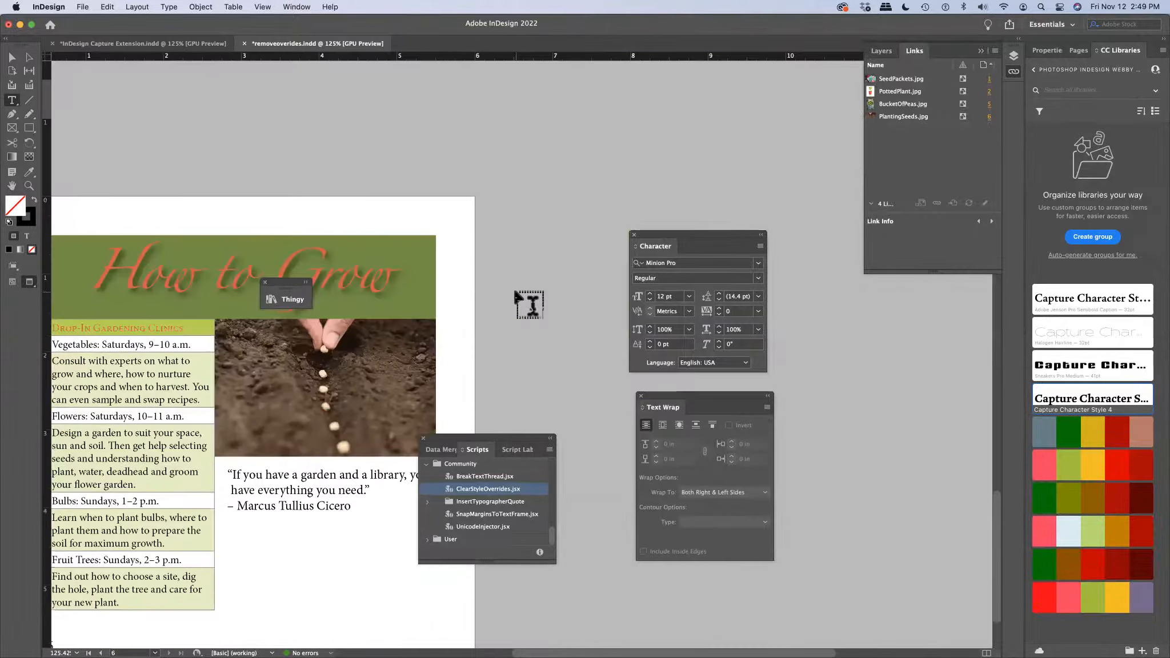
{"action": "scroll", "coordinate": [573, 294], "scroll_direction": "left", "scroll_amount": 3}
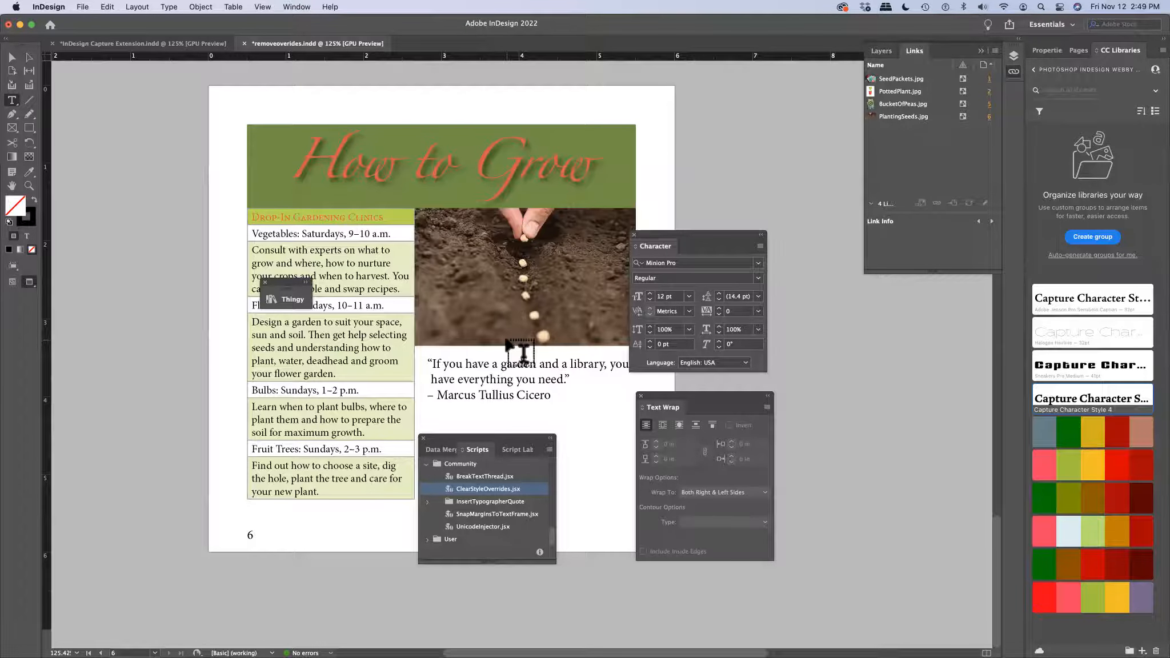
Switch to Adobe Bridge and open AdjustLayout.indd from the IND 111221 Demos folder in InDesign.
{"action": "key", "text": "super+Tab"}
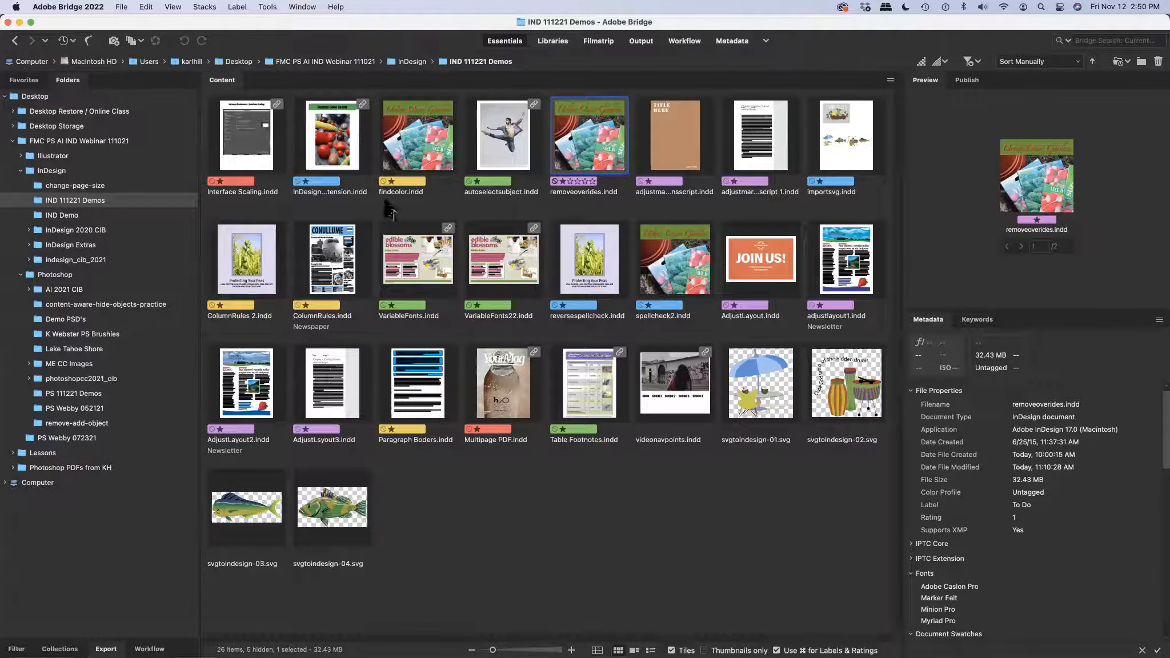
{"action": "left_click", "coordinate": [775, 270]}
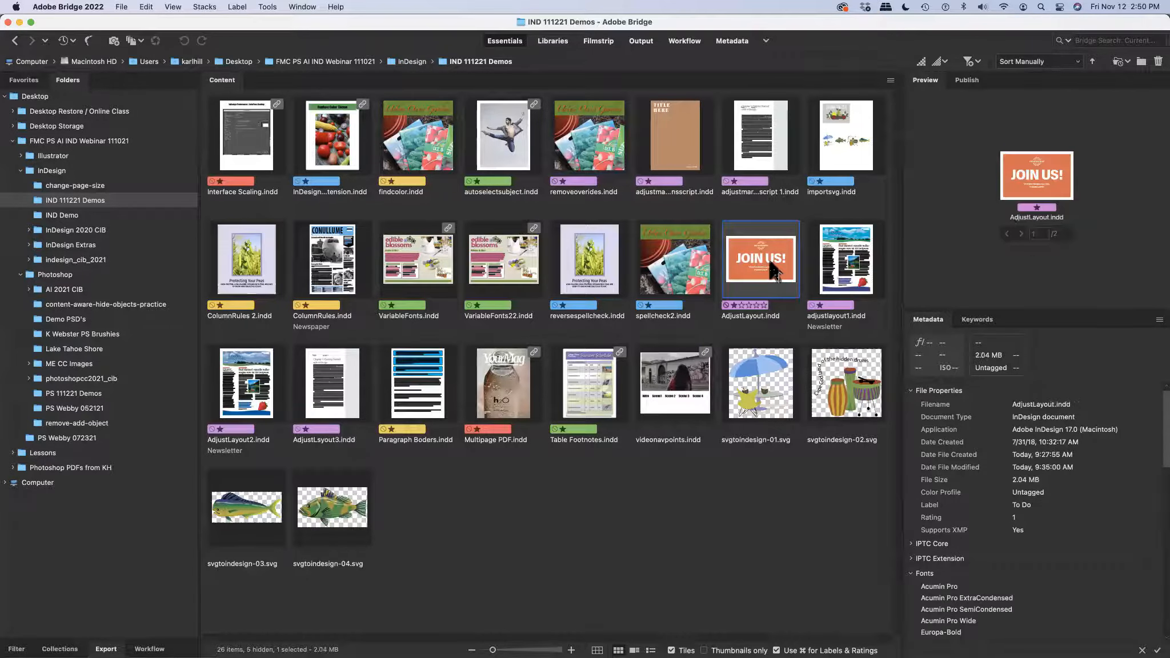
{"action": "double_click", "coordinate": [775, 270]}
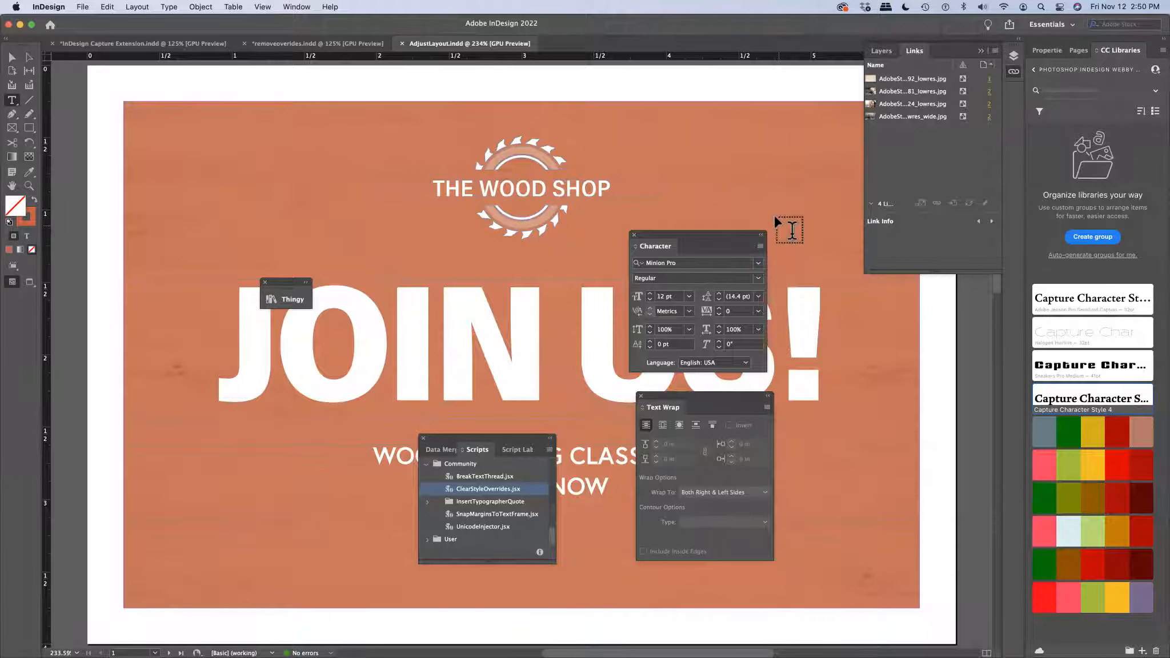
Reset the Essentials workspace and go to page 2 of the document.
{"action": "left_click", "coordinate": [309, 7]}
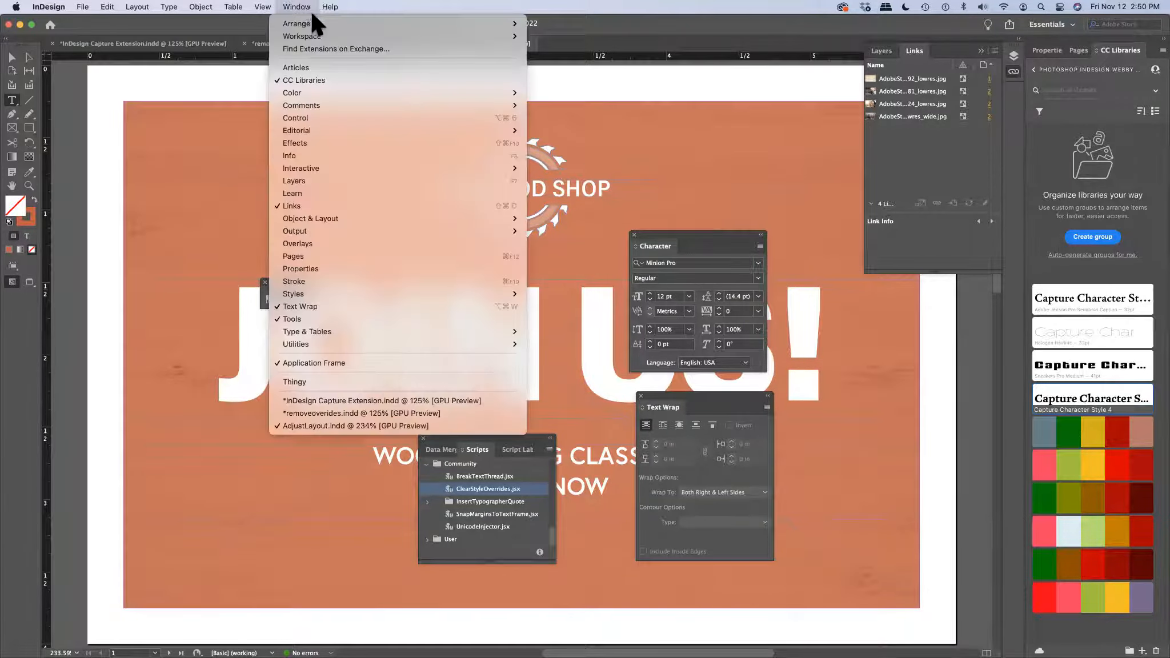
{"action": "mouse_move", "coordinate": [330, 34]}
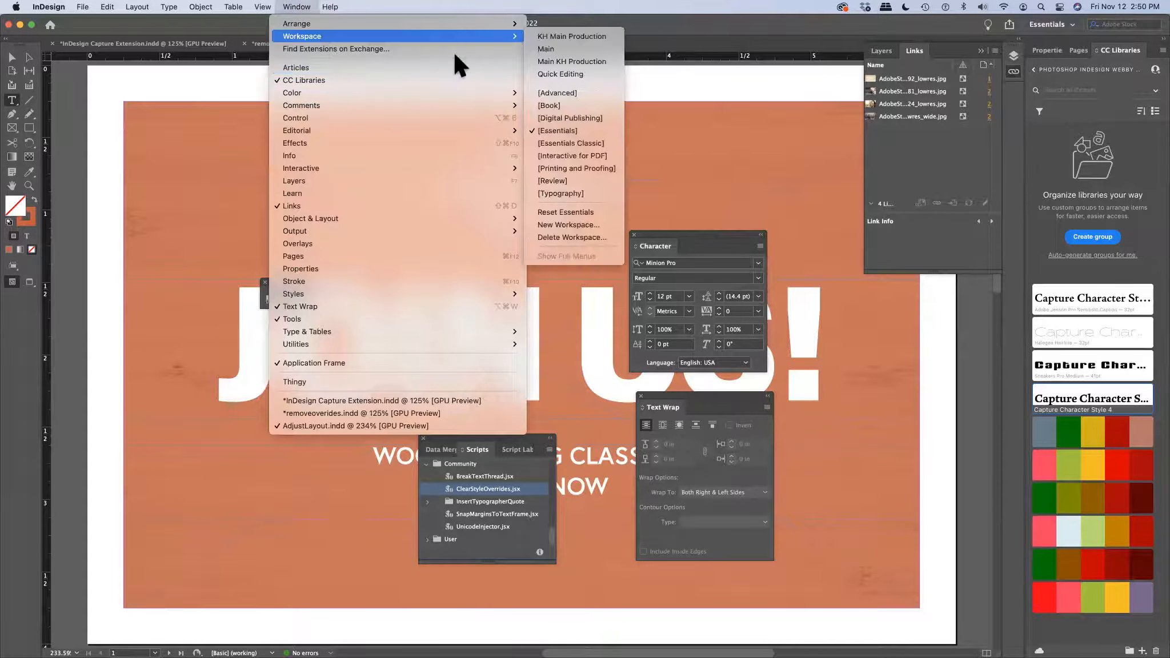
{"action": "left_click", "coordinate": [588, 211]}
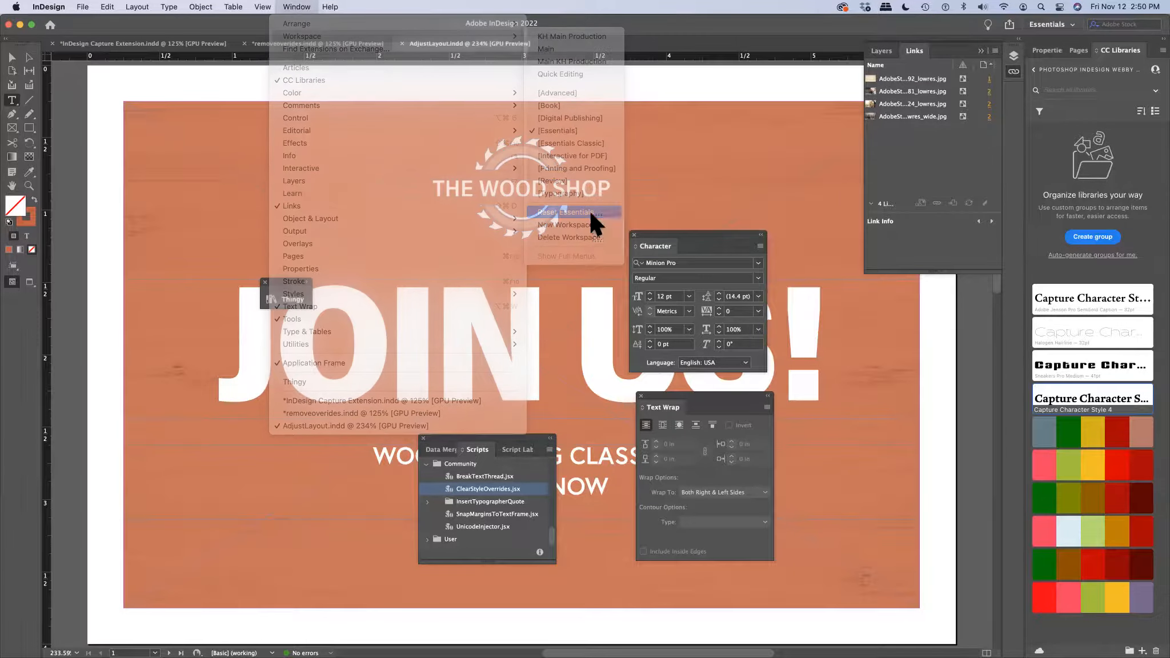
{"action": "left_click", "coordinate": [1094, 49]}
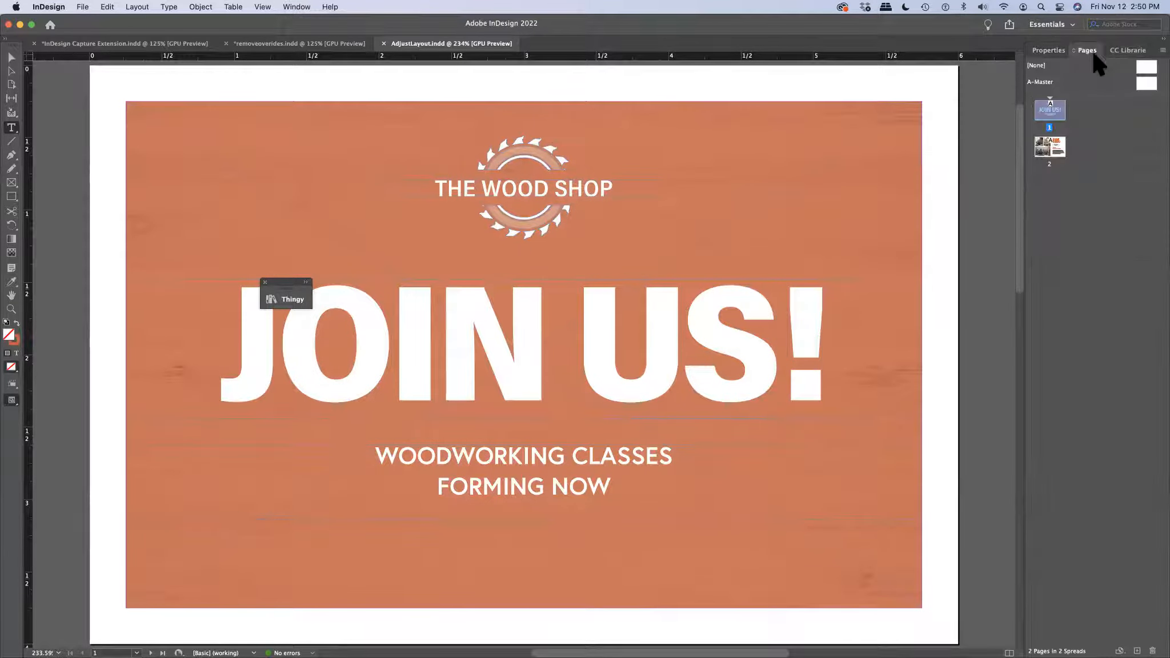
{"action": "double_click", "coordinate": [1050, 160]}
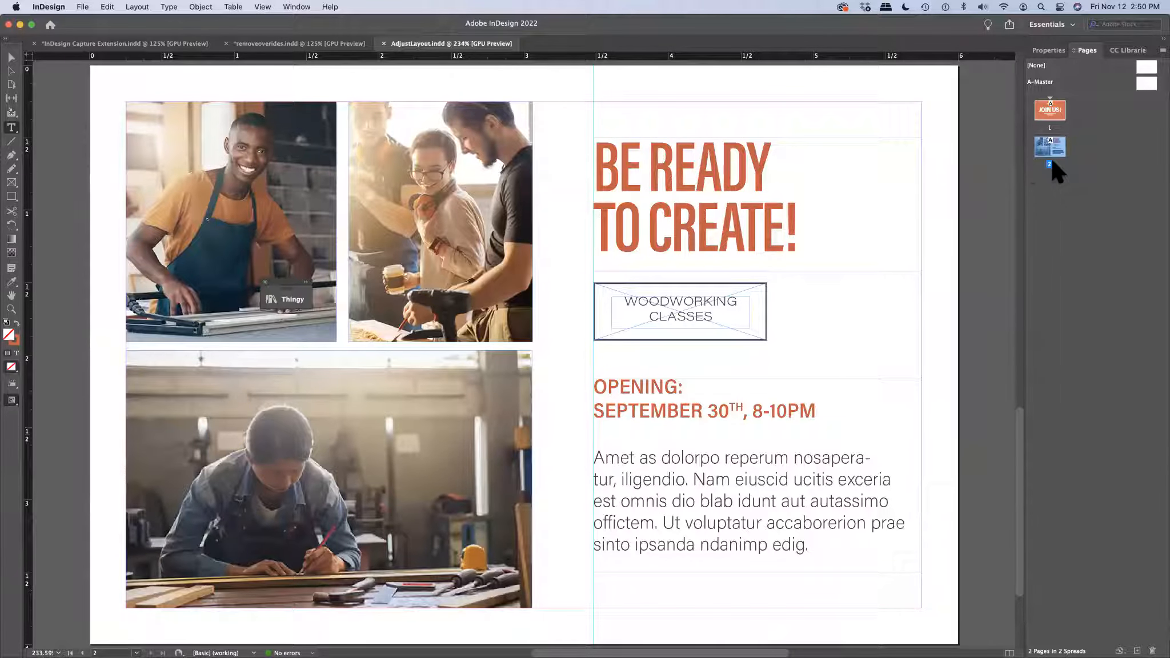
Adjust the layout to portrait Tabloid, auto-adjusting margins and font size with font size limits of 6 to 324 pt.
{"action": "left_click", "coordinate": [80, 7]}
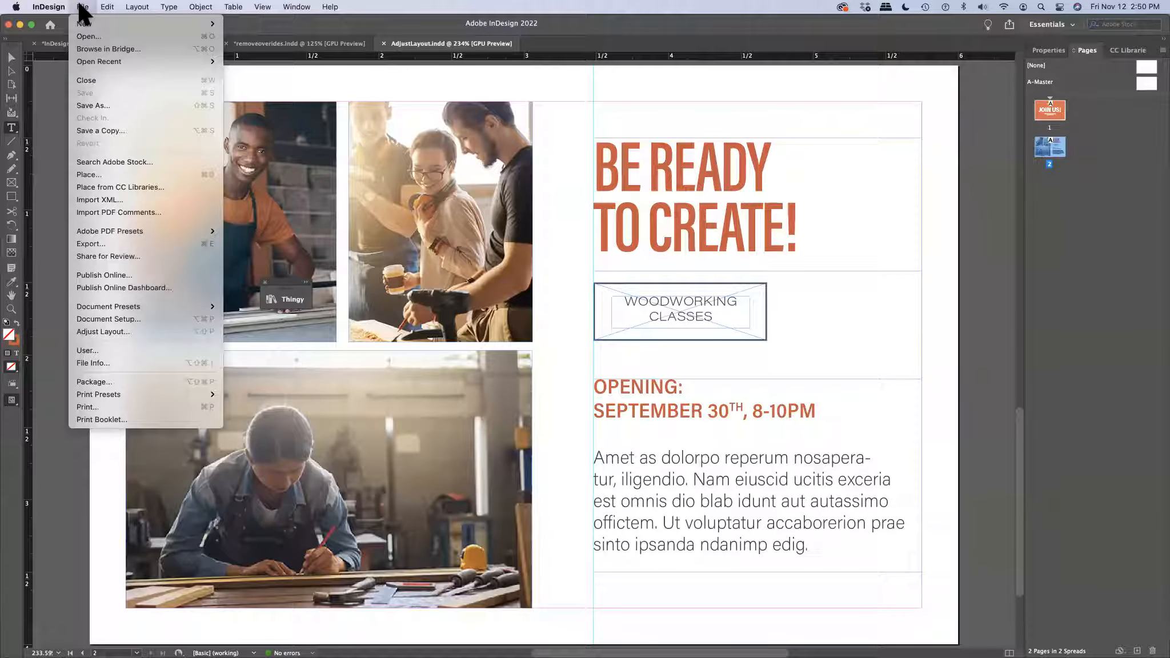
{"action": "left_click", "coordinate": [125, 330]}
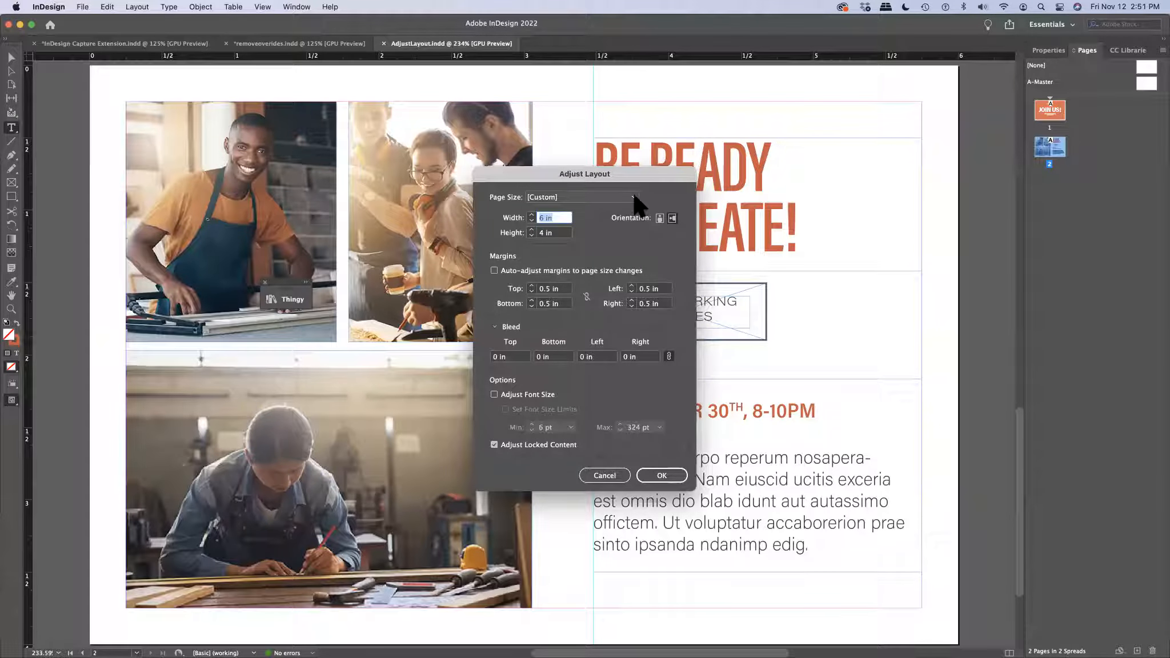
{"action": "left_click", "coordinate": [660, 218]}
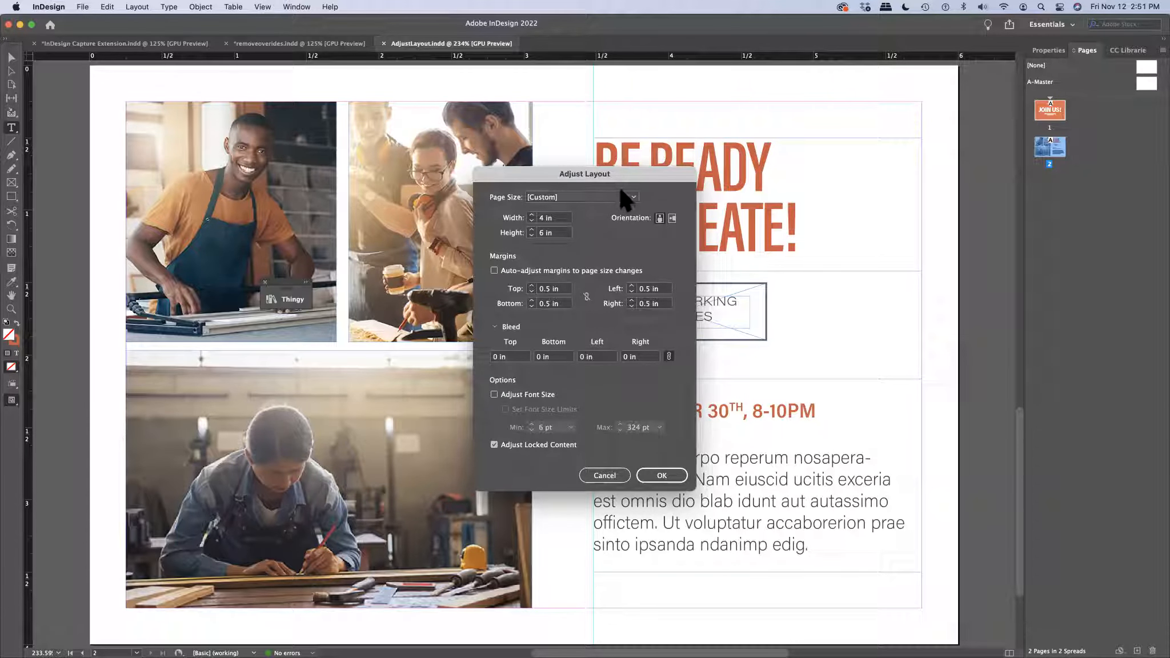
{"action": "left_click", "coordinate": [634, 197]}
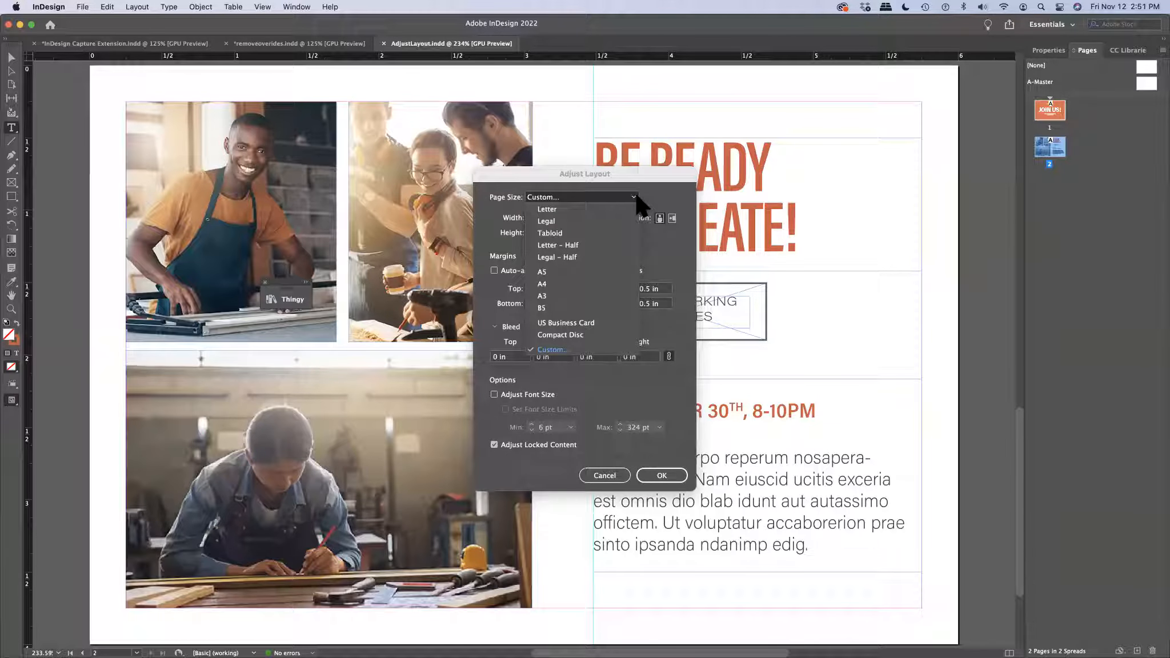
{"action": "left_click", "coordinate": [553, 233]}
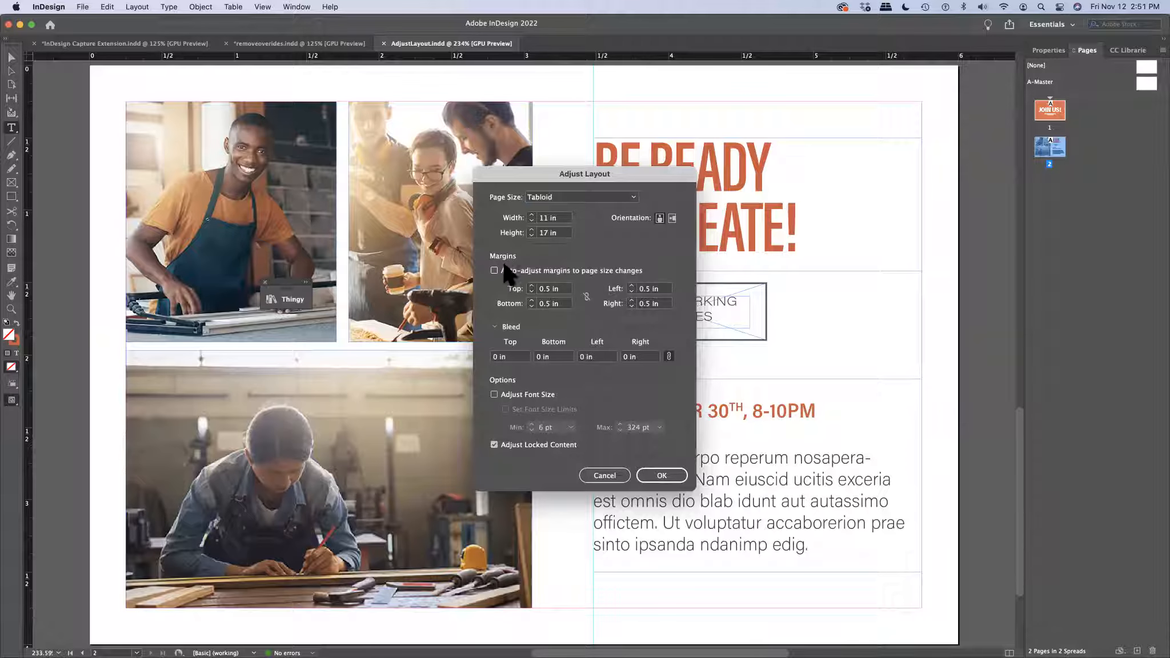
{"action": "left_click", "coordinate": [493, 270]}
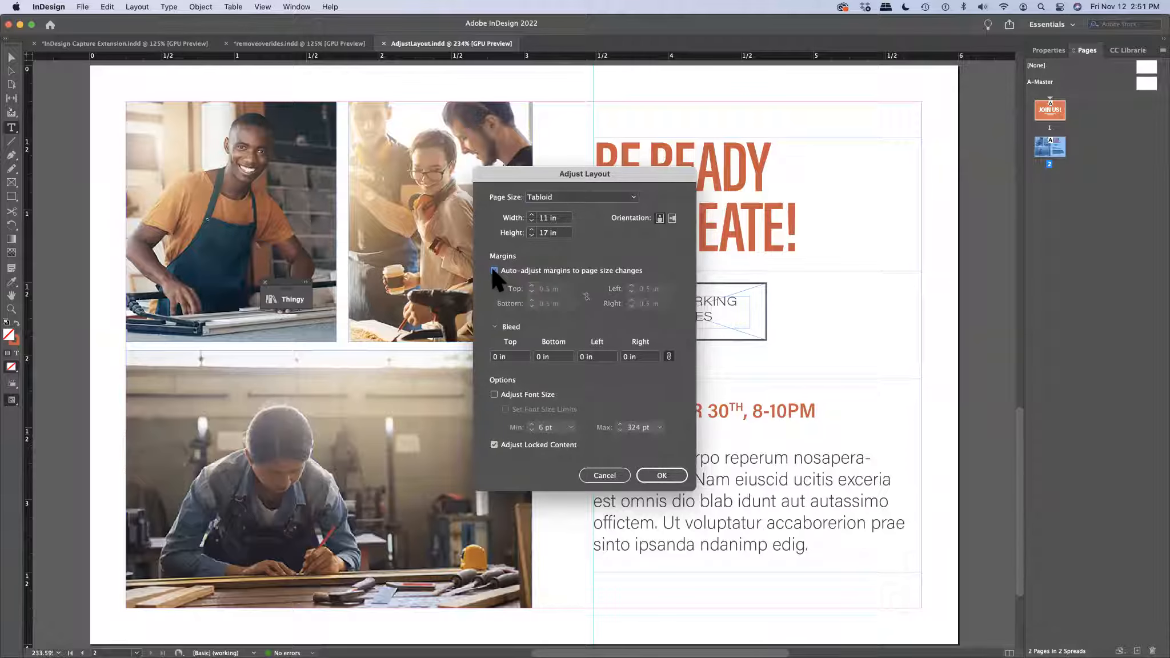
{"action": "left_click", "coordinate": [492, 394]}
{"action": "left_click", "coordinate": [505, 406]}
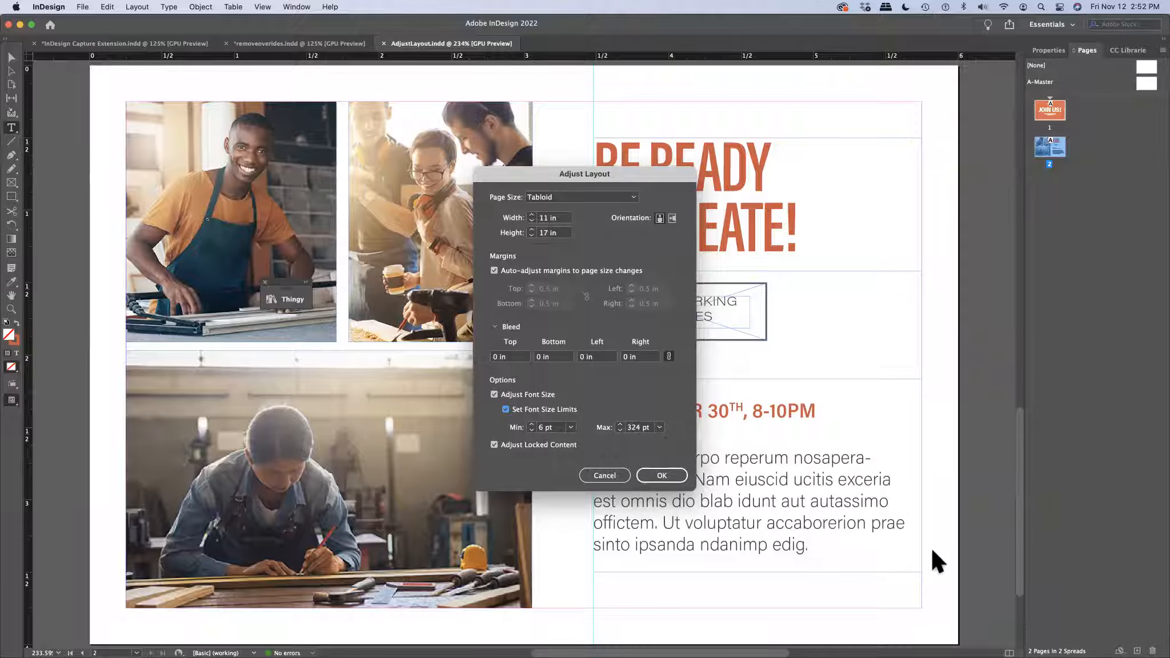
{"action": "left_click", "coordinate": [677, 476]}
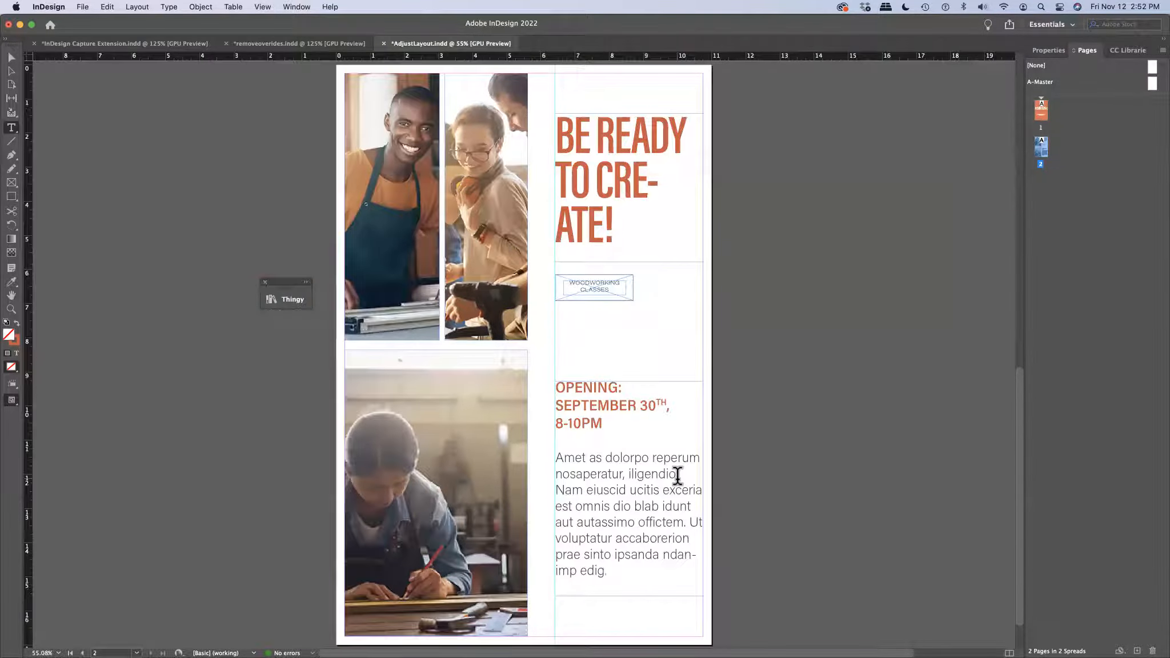
Check page 1 of the Tabloid layout, undo the layout adjustment and return to page 1.
{"action": "double_click", "coordinate": [1039, 114]}
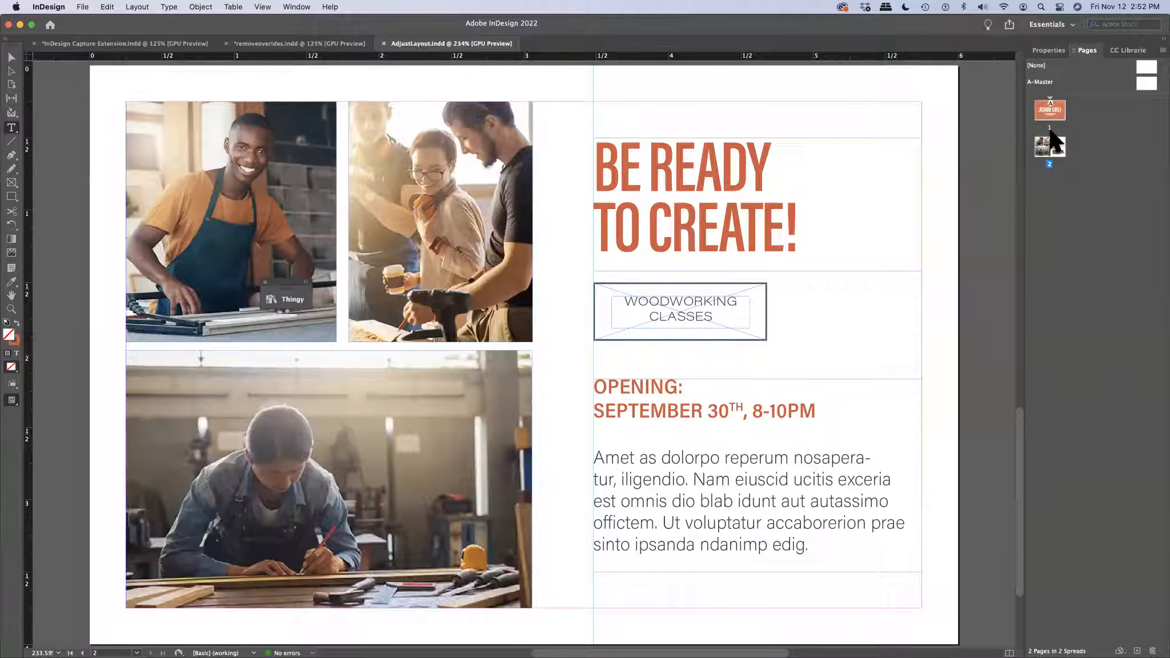
{"action": "double_click", "coordinate": [1051, 129]}
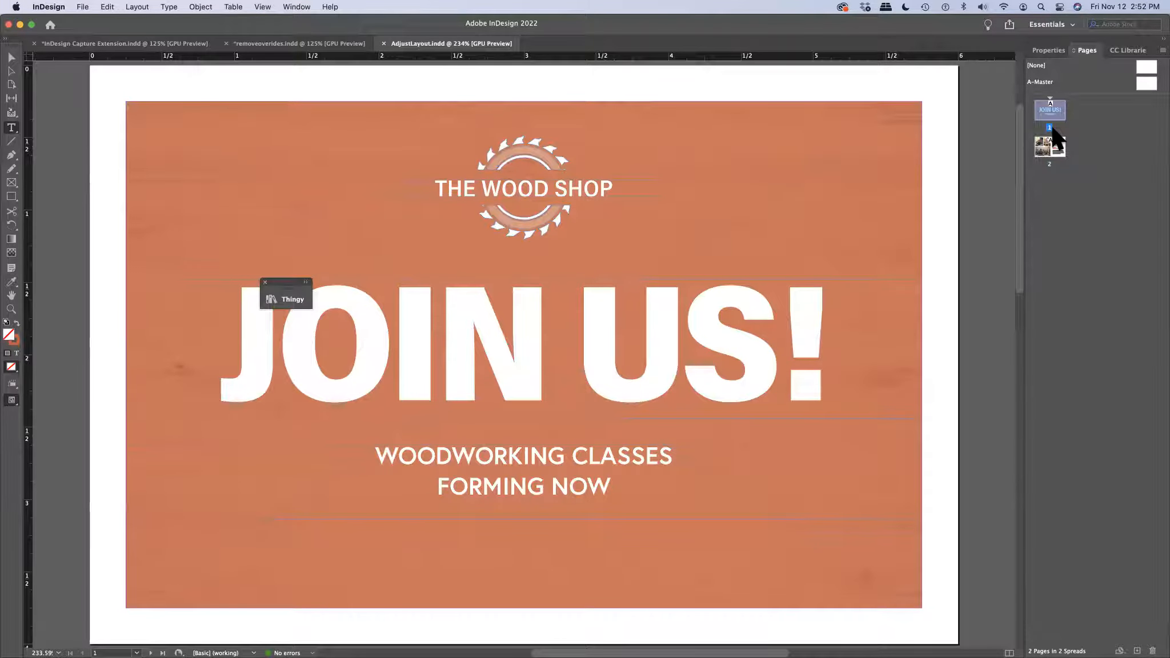
Switch to Adobe Bridge and open the newsletter adjustlayout1.indd in InDesign.
{"action": "key", "text": "super+Tab"}
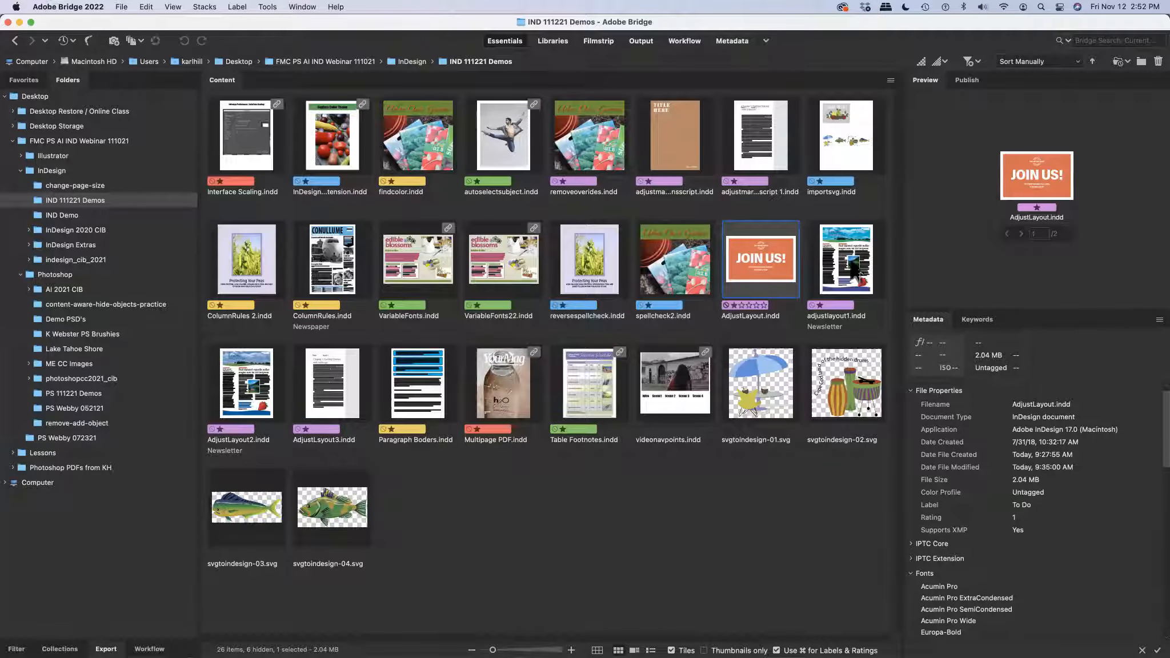
{"action": "mouse_move", "coordinate": [855, 273]}
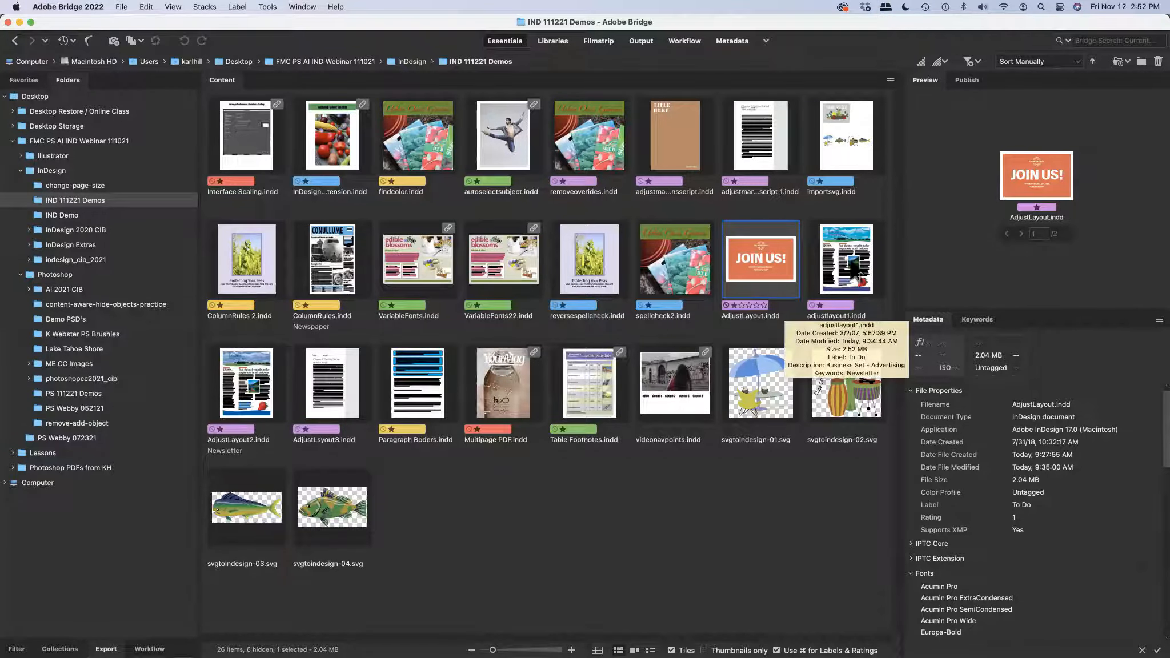
{"action": "key", "text": "super+o"}
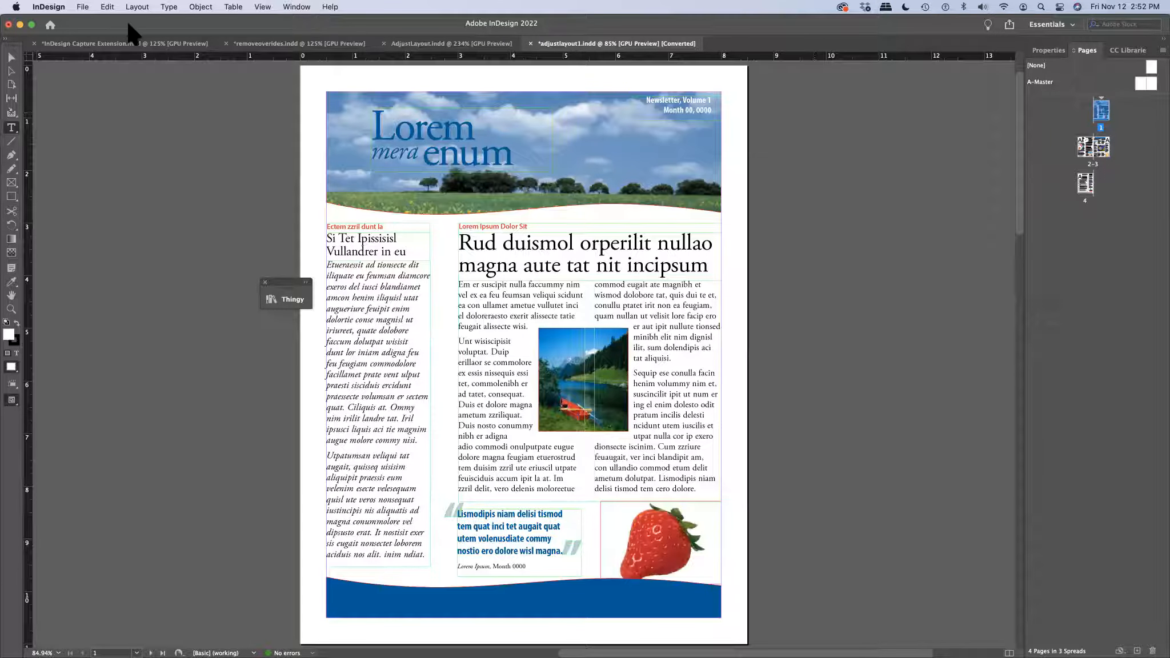
Look through the newsletter's original layout on pages 2–3 and page 4.
{"action": "left_click", "coordinate": [1092, 163]}
{"action": "double_click", "coordinate": [1092, 164]}
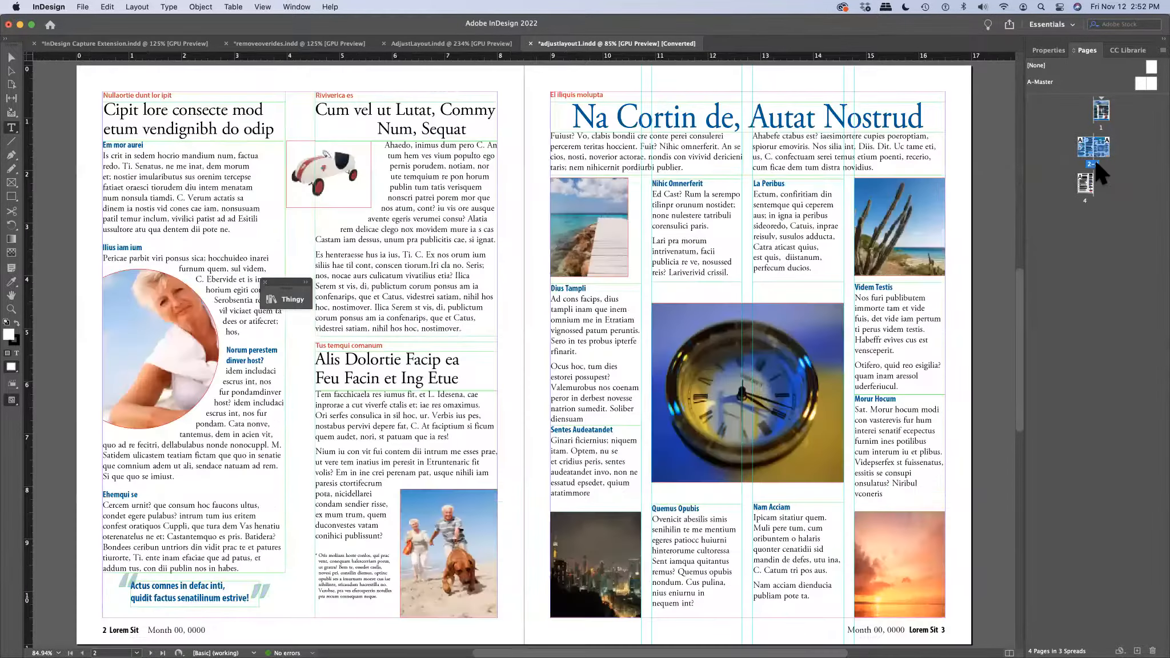
{"action": "double_click", "coordinate": [1084, 198]}
Apply Adjust Layout to the newsletter at Letter size with auto-adjusted margins and Adjust Font Size enabled.
{"action": "left_click", "coordinate": [85, 6]}
{"action": "mouse_move", "coordinate": [49, 7]}
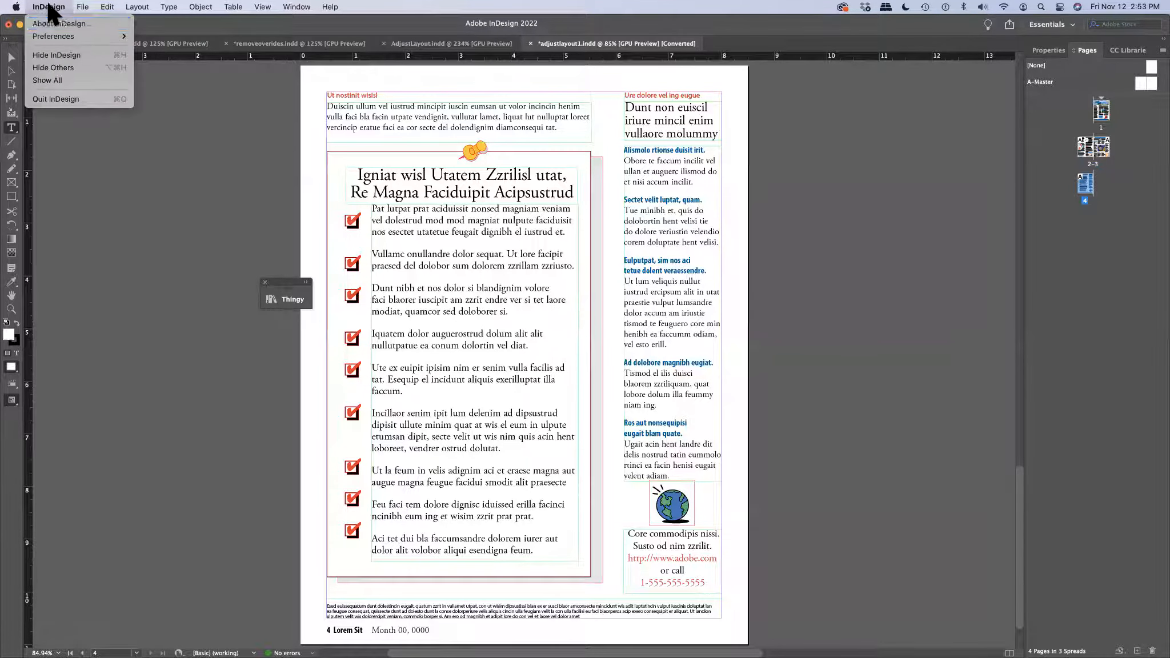
{"action": "mouse_move", "coordinate": [83, 3]}
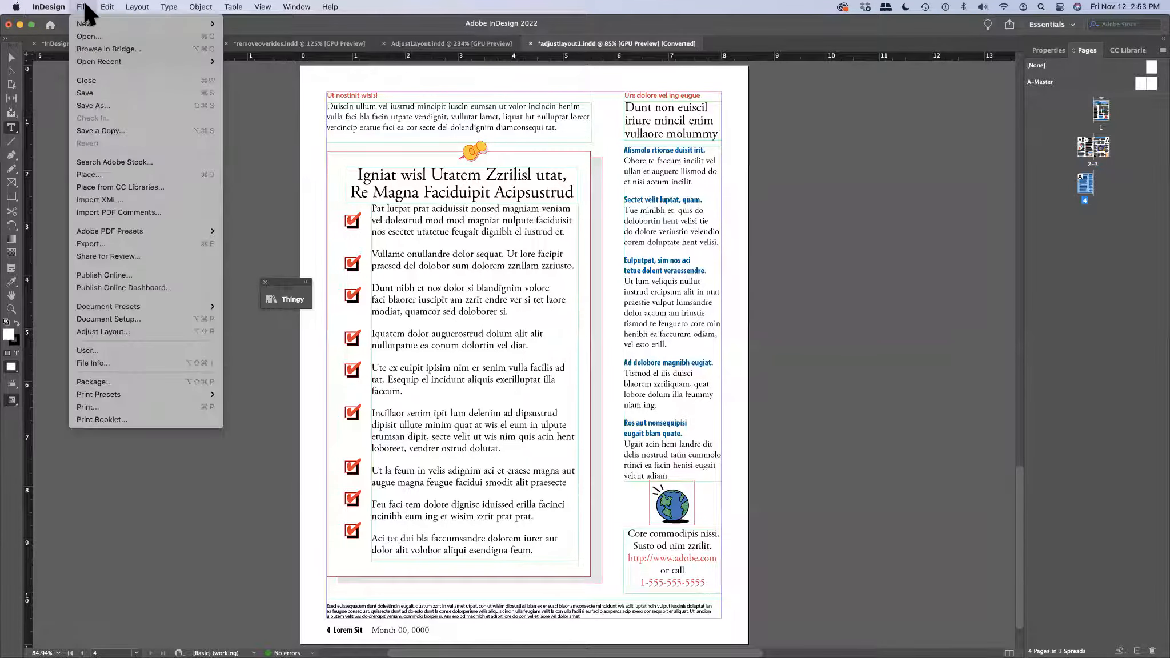
{"action": "left_click", "coordinate": [126, 330]}
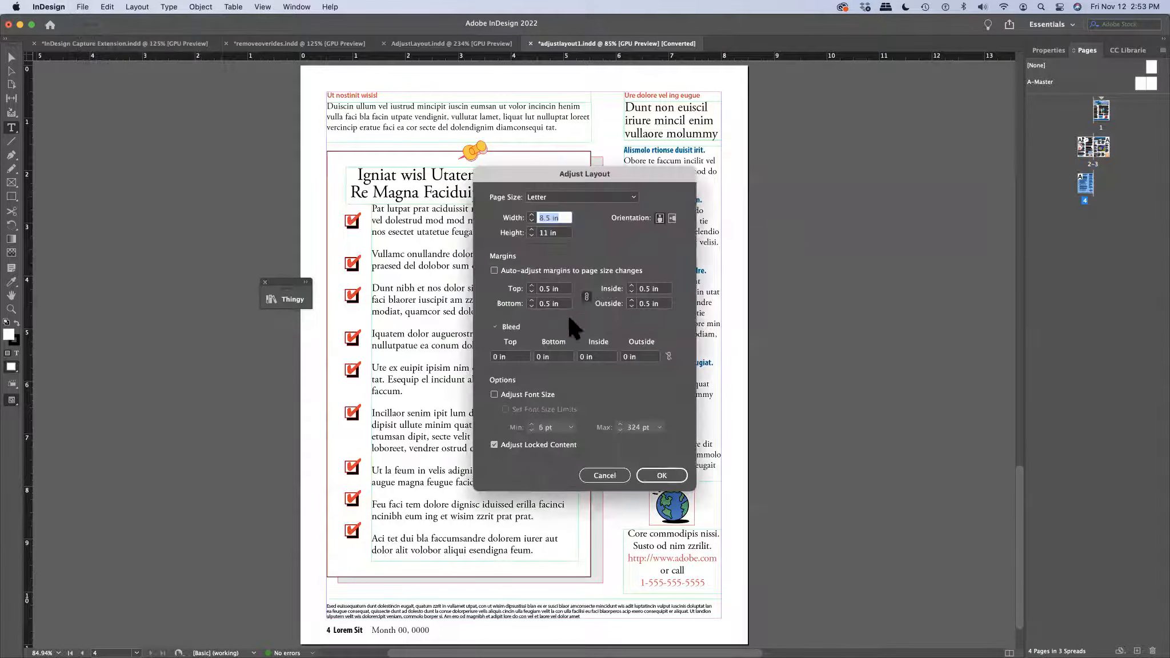
{"action": "left_click", "coordinate": [495, 270]}
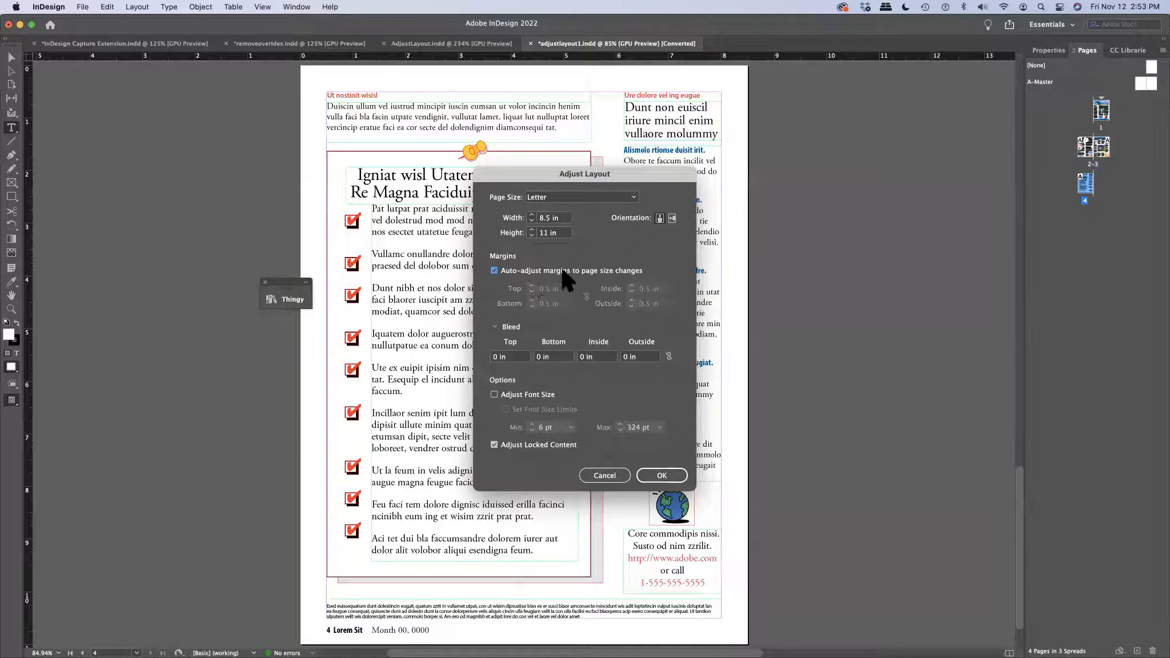
{"action": "left_click", "coordinate": [494, 394]}
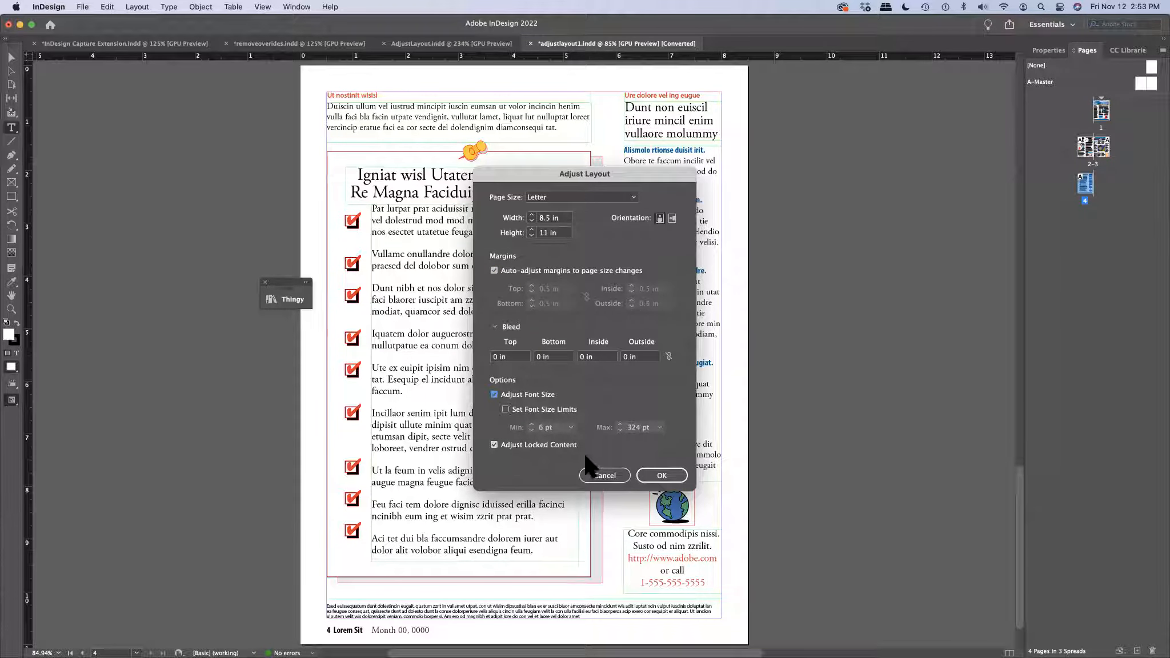
{"action": "left_click", "coordinate": [664, 477]}
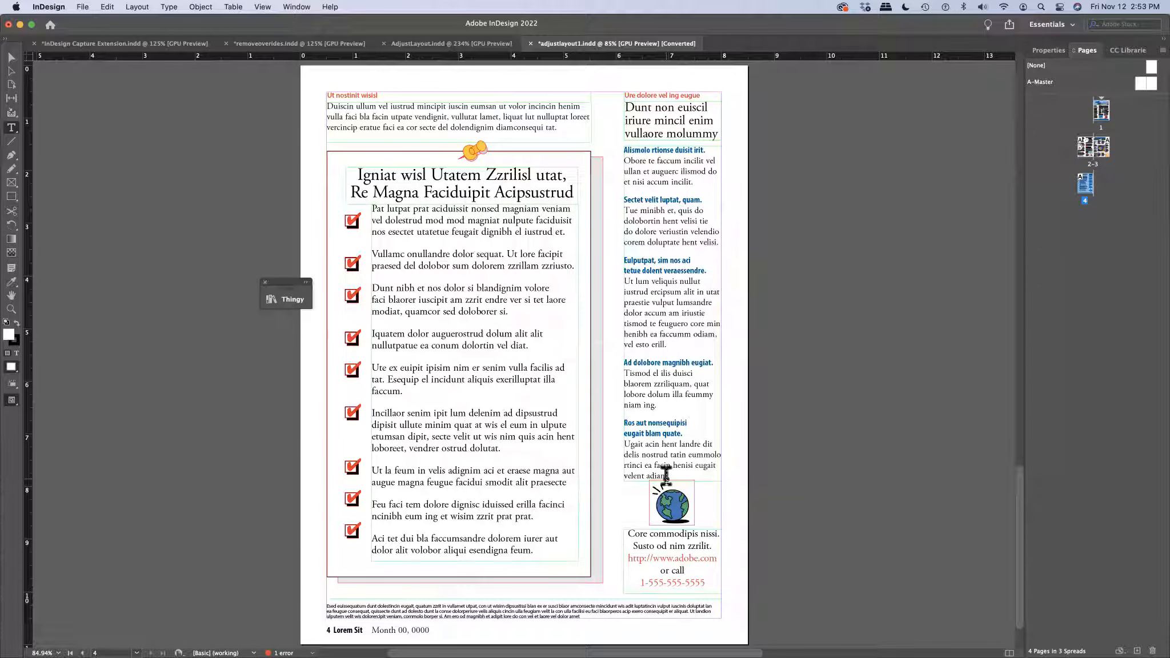
Adjust the newsletter's layout to landscape Letter, 11 in wide by 8.5 in high.
{"action": "left_click", "coordinate": [82, 7]}
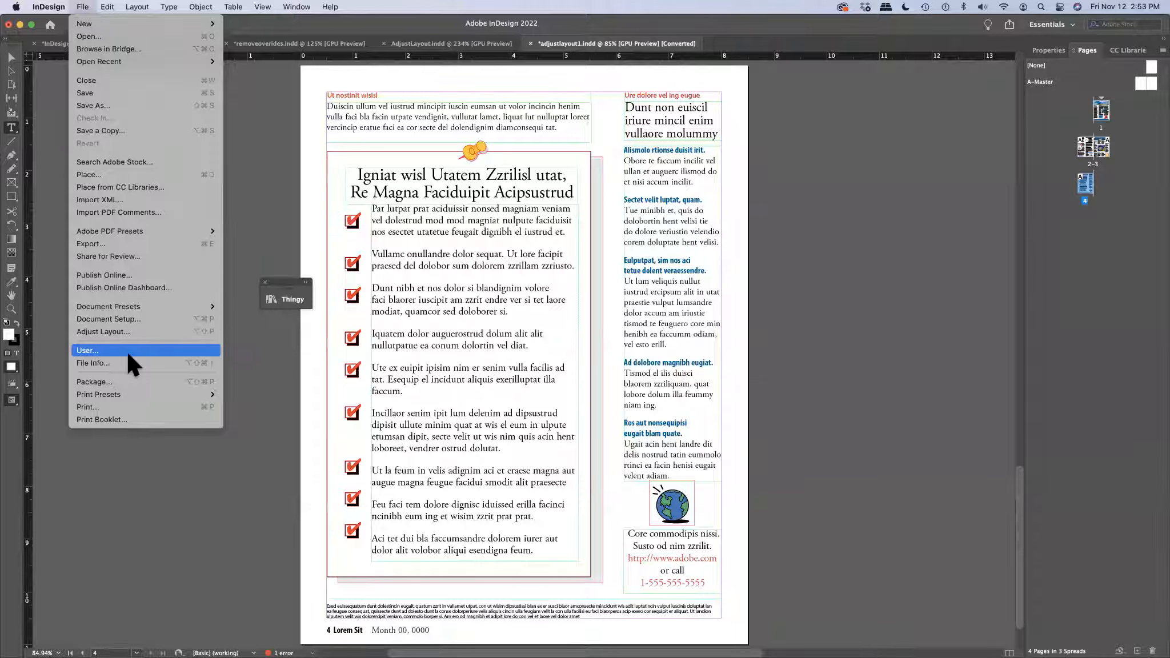
{"action": "left_click", "coordinate": [131, 326]}
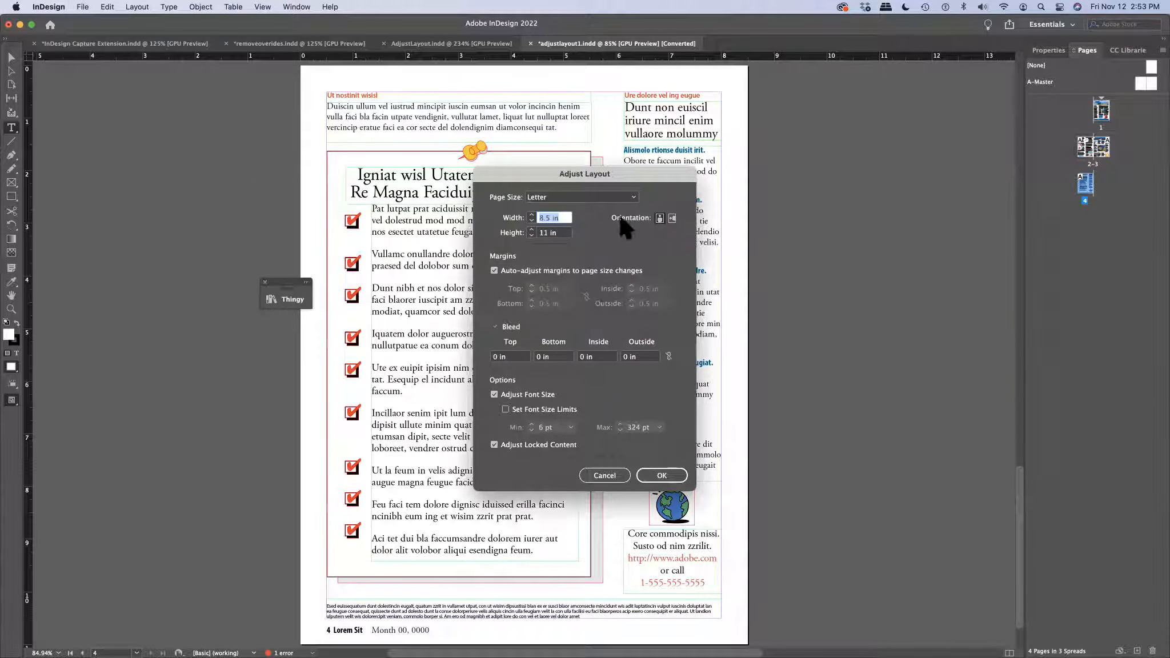
{"action": "left_click", "coordinate": [673, 218]}
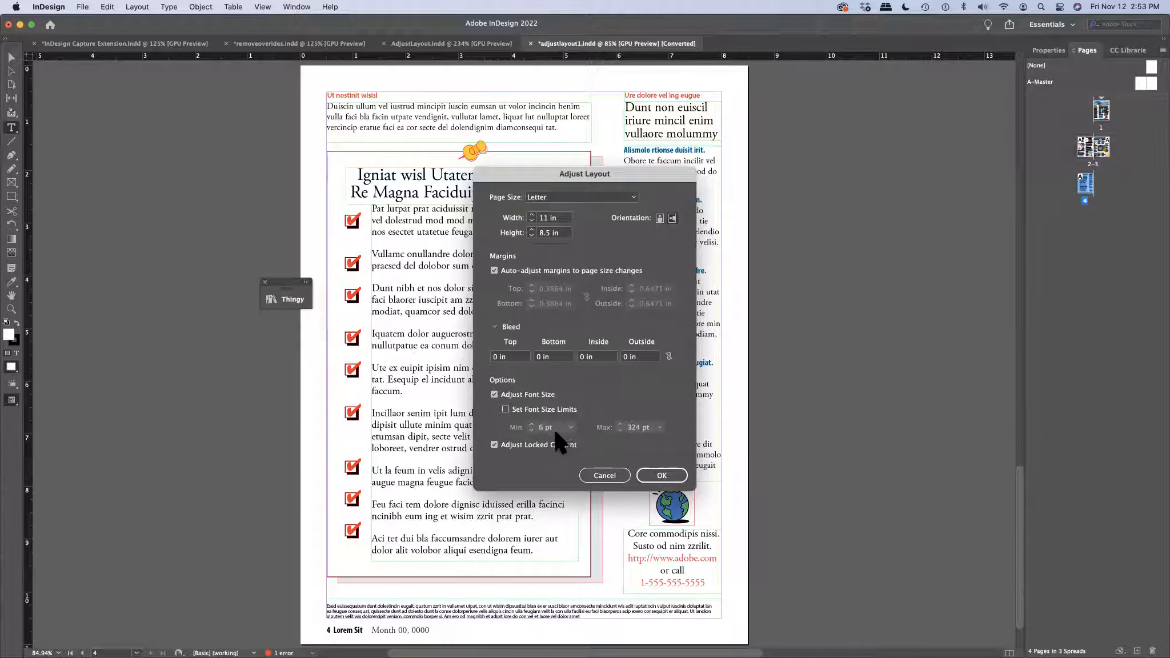
{"action": "left_click", "coordinate": [671, 476]}
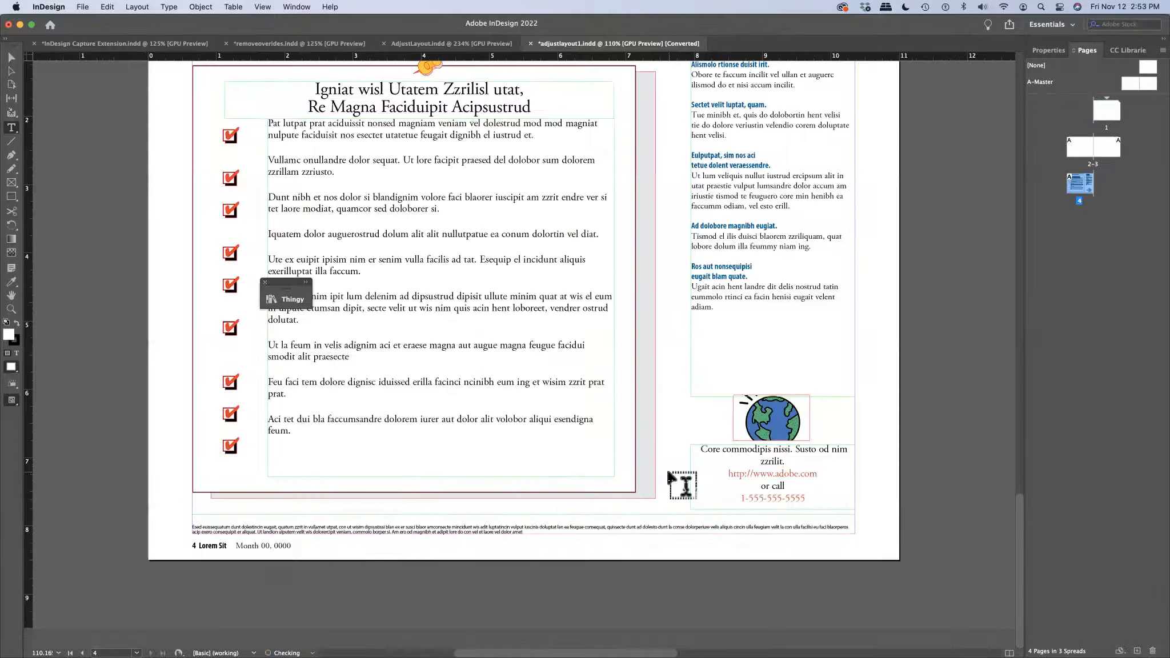
Examine the landscape layout on page 4, the spread 2–3 and page 1.
{"action": "scroll", "coordinate": [672, 433], "scroll_direction": "up", "scroll_amount": 2}
{"action": "scroll", "coordinate": [685, 433], "scroll_direction": "up", "scroll_amount": 3}
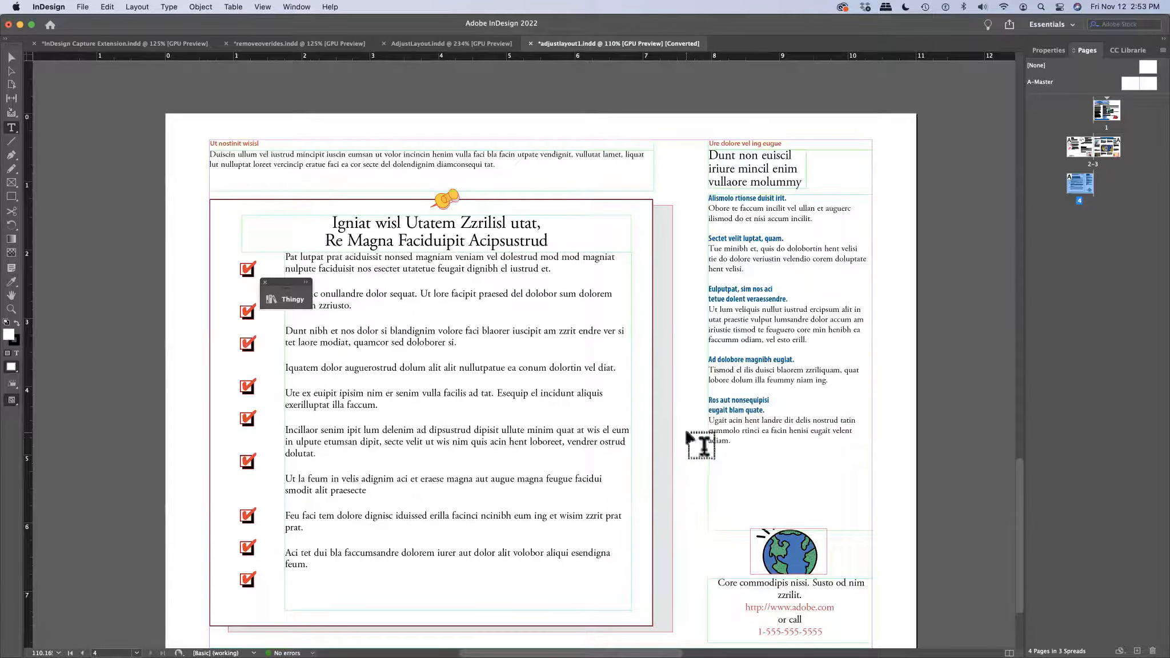
{"action": "double_click", "coordinate": [1092, 163]}
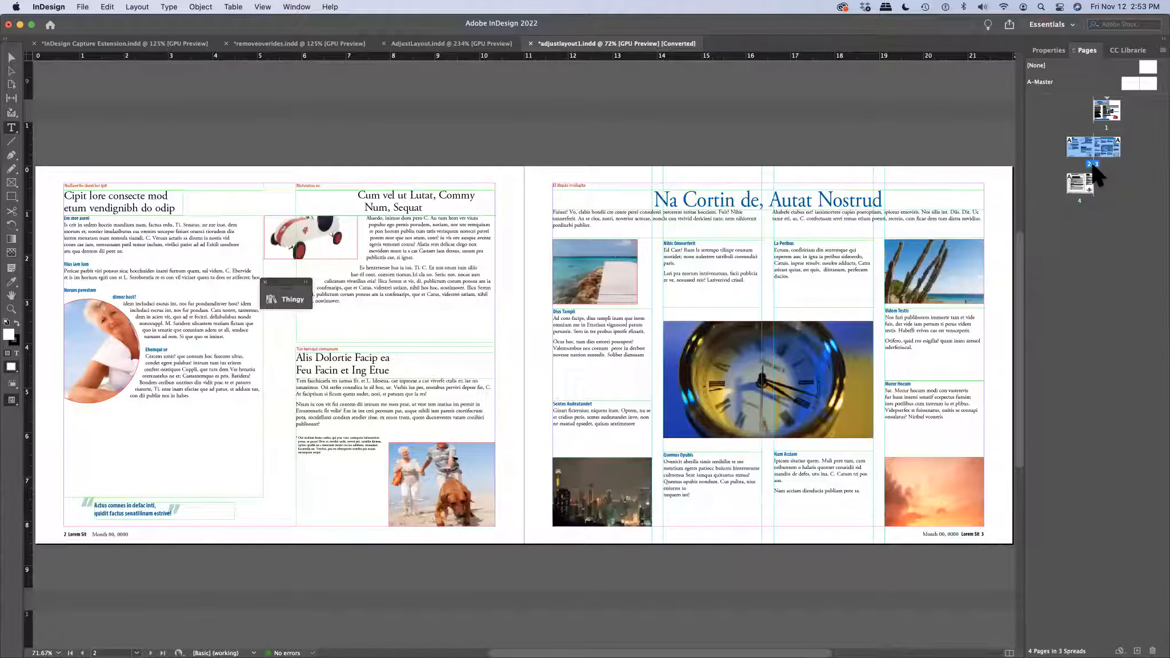
{"action": "double_click", "coordinate": [1107, 128]}
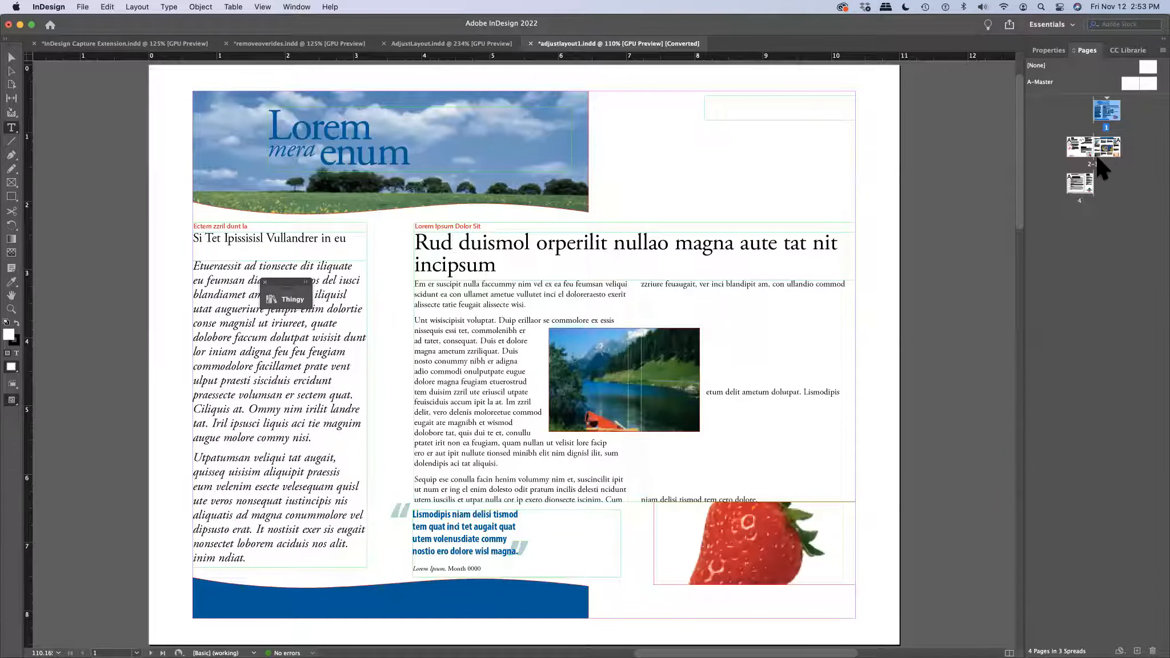
View the landscape spread 2–3 and undo the newsletter's landscape layout adjustment.
{"action": "double_click", "coordinate": [1094, 156]}
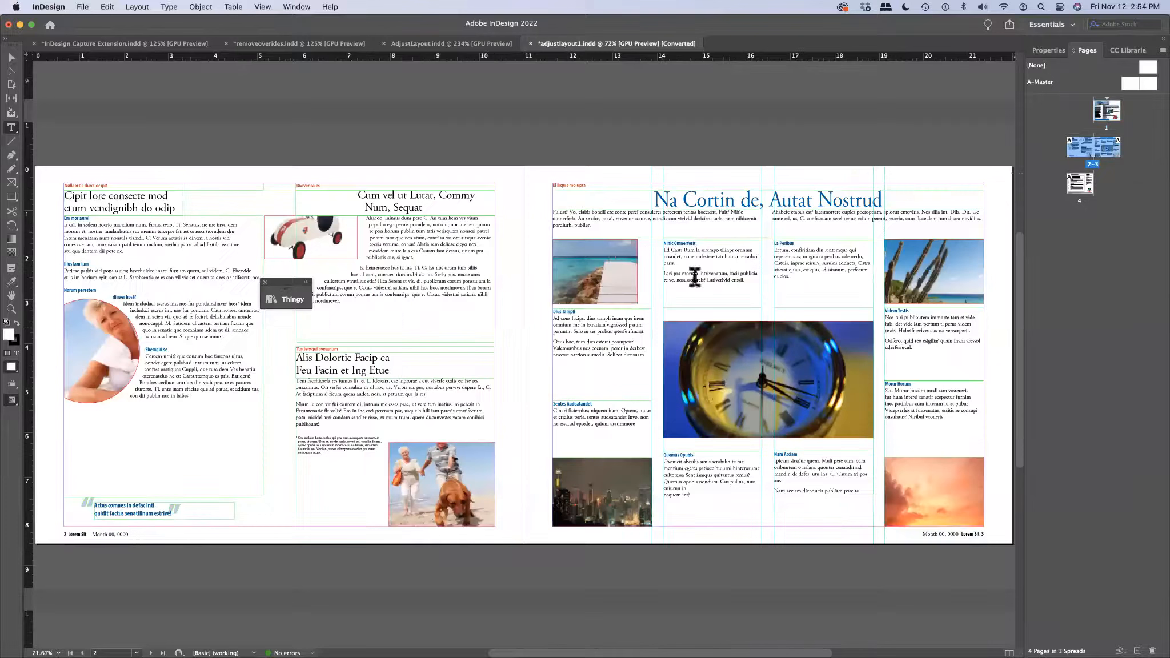
{"action": "left_click", "coordinate": [12, 57]}
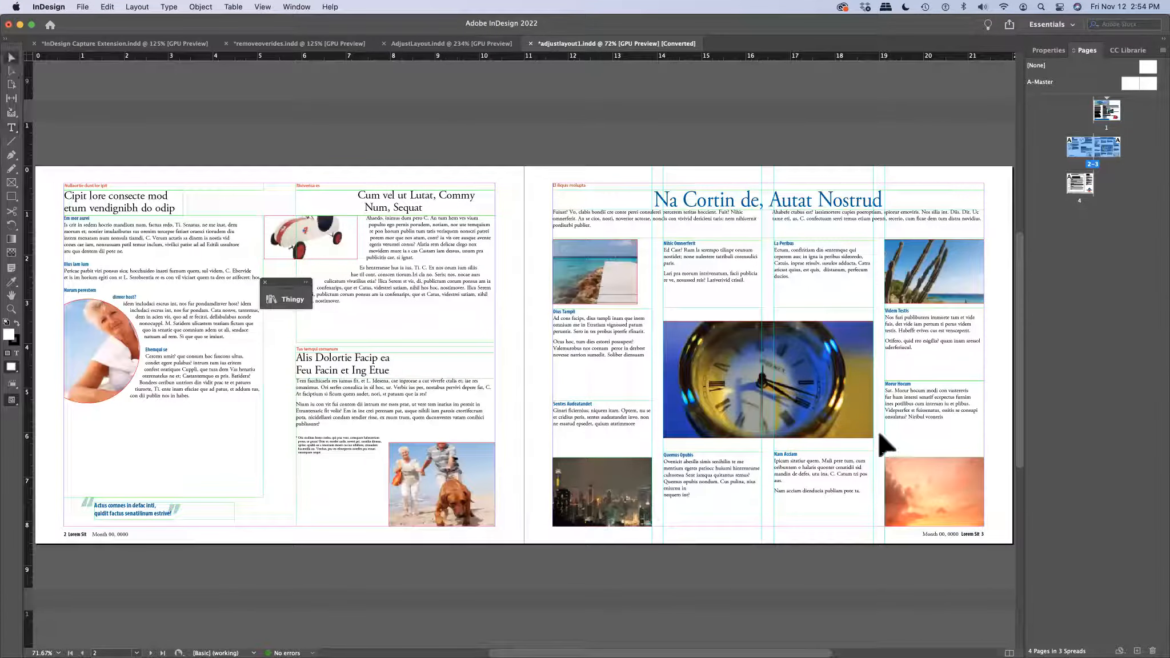
{"action": "left_click", "coordinate": [702, 346]}
{"action": "left_click", "coordinate": [453, 614]}
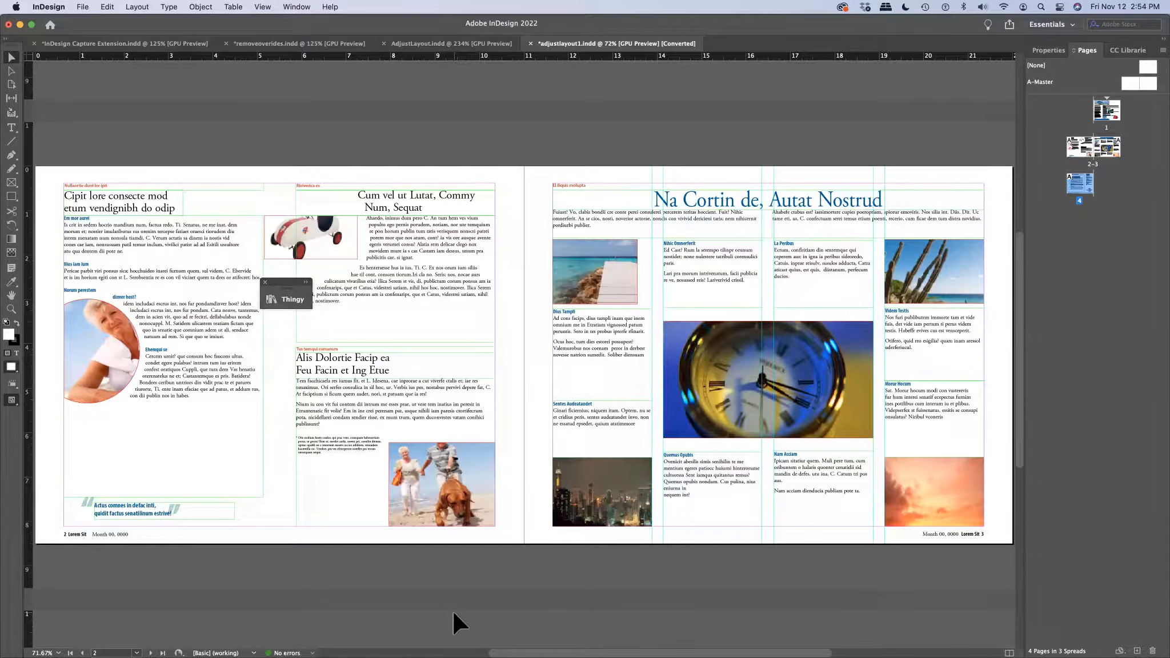
{"action": "key", "text": "super+z"}
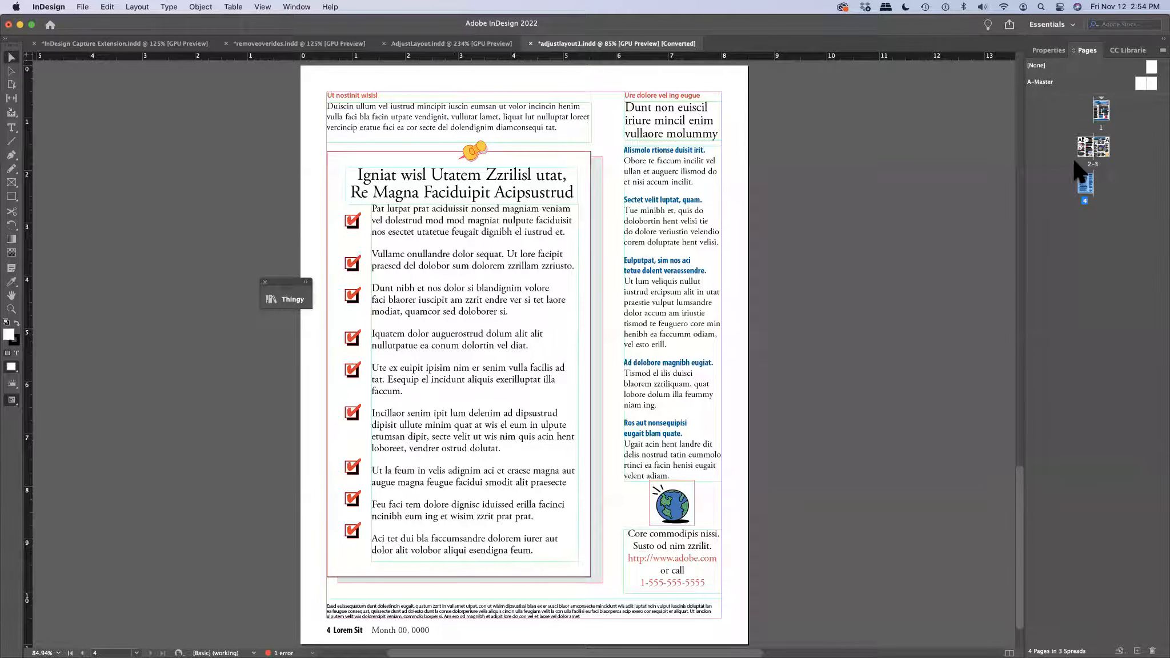
Display the newsletter's spread 2–3 and look through the available page and layout commands.
{"action": "left_click", "coordinate": [1093, 165]}
{"action": "double_click", "coordinate": [1093, 164]}
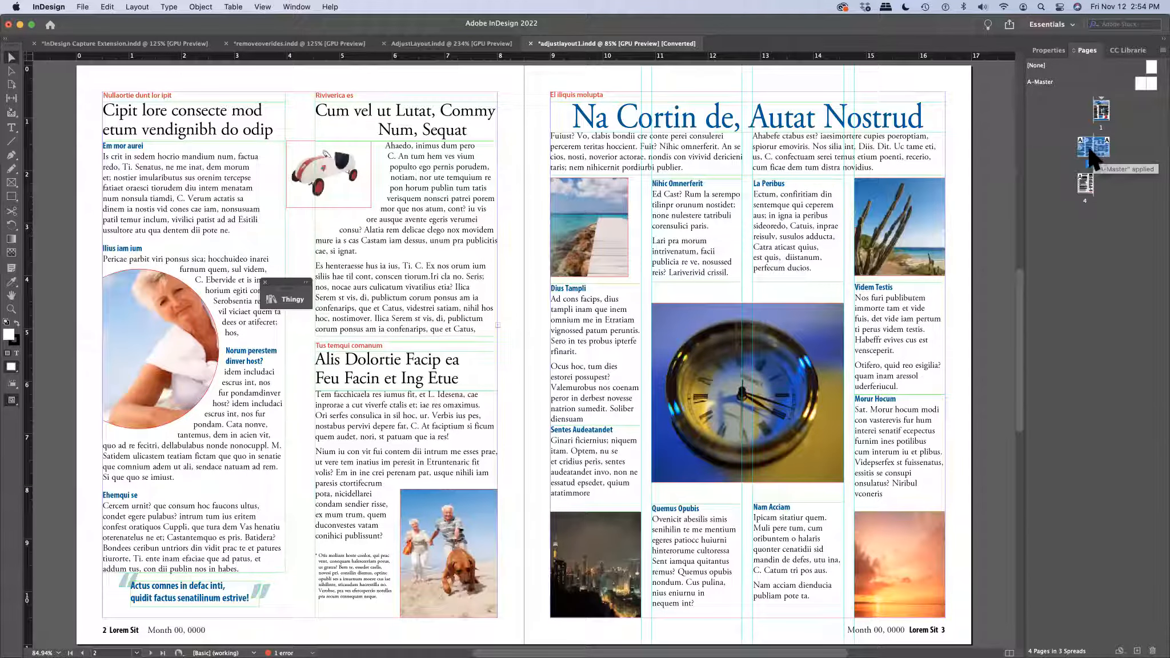
{"action": "right_click", "coordinate": [1092, 155]}
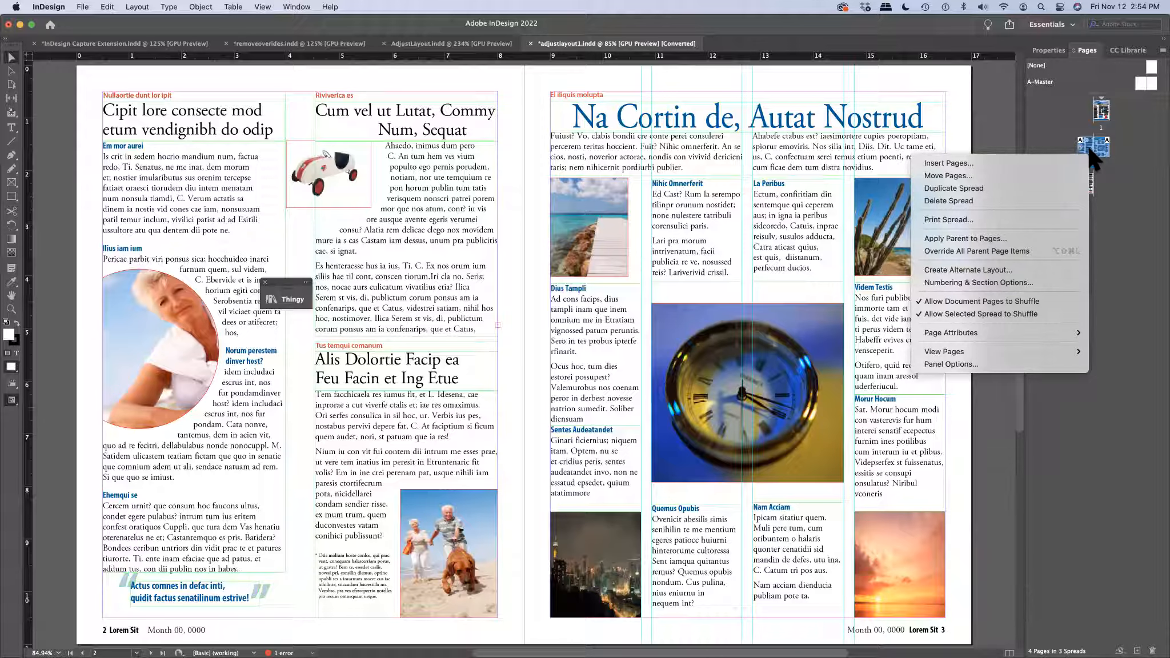
{"action": "key", "text": "Escape"}
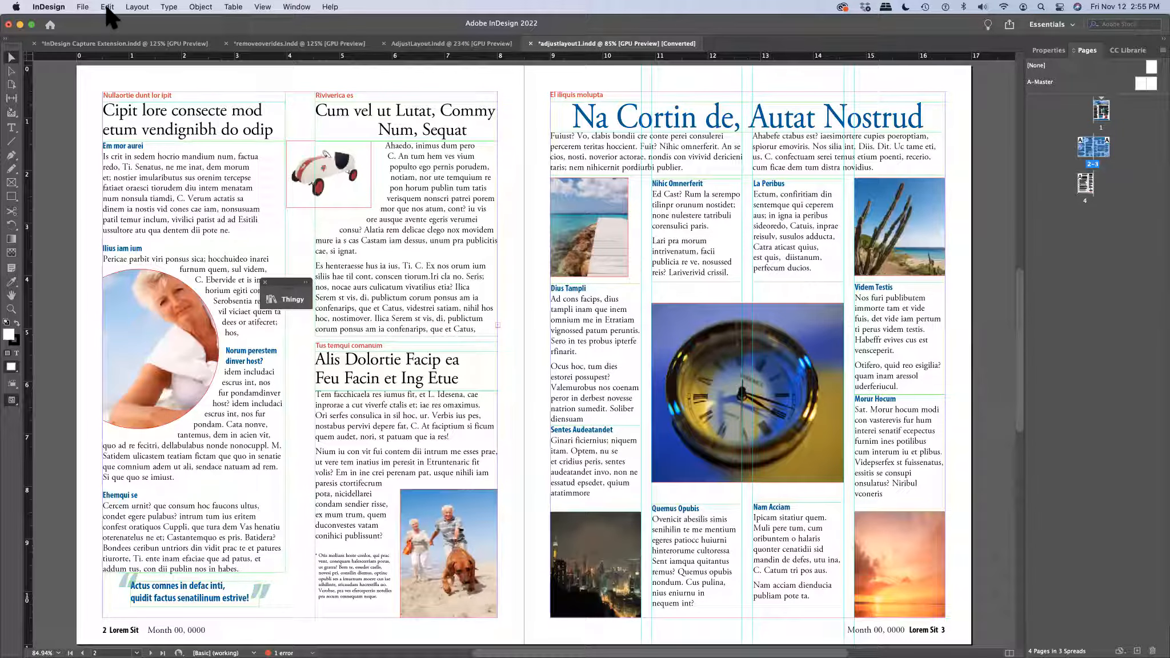
{"action": "left_click", "coordinate": [137, 7]}
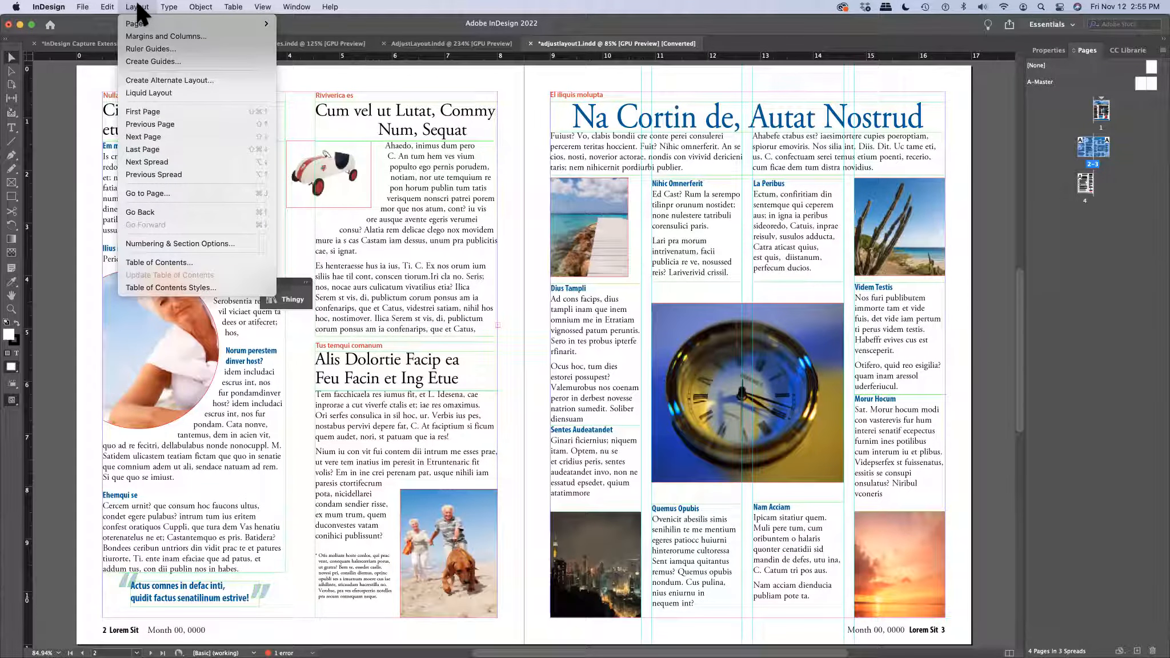
{"action": "left_click", "coordinate": [135, 2]}
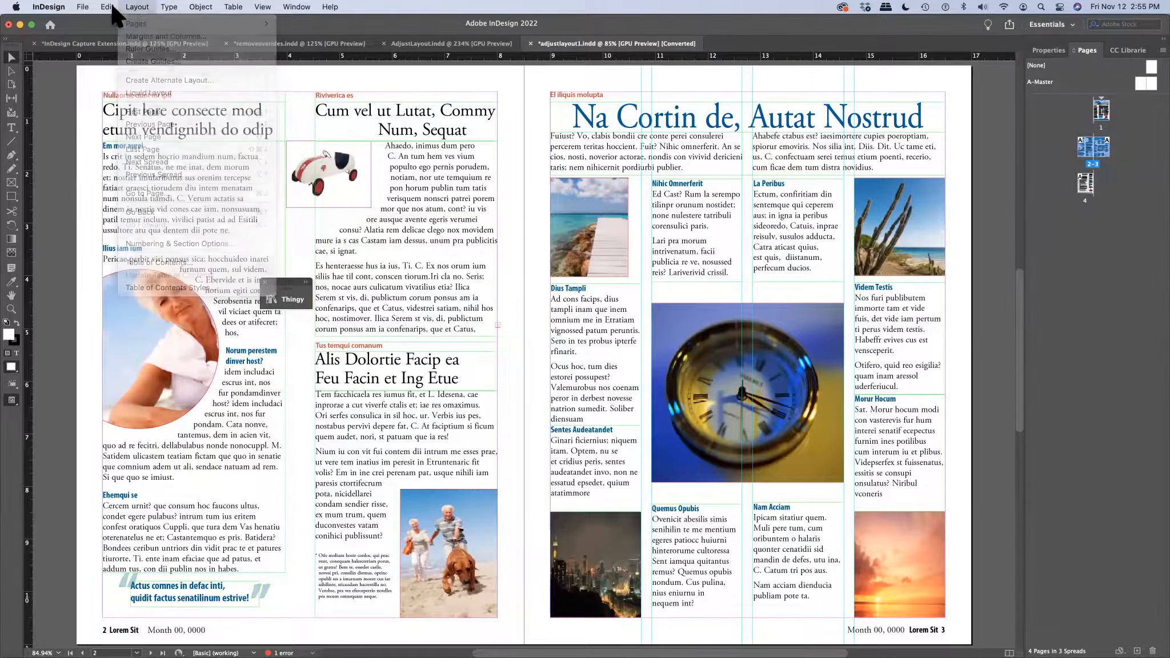
Select page 3 with the Page tool and show the Control panel with its page settings.
{"action": "left_click", "coordinate": [12, 85]}
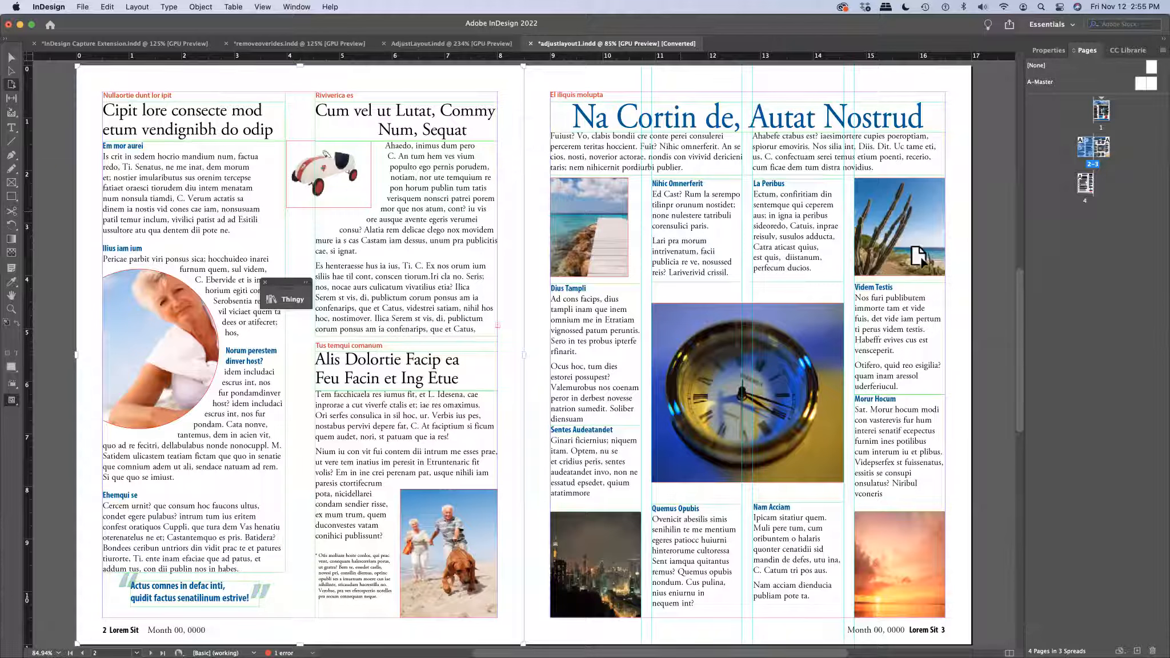
{"action": "left_click", "coordinate": [887, 257]}
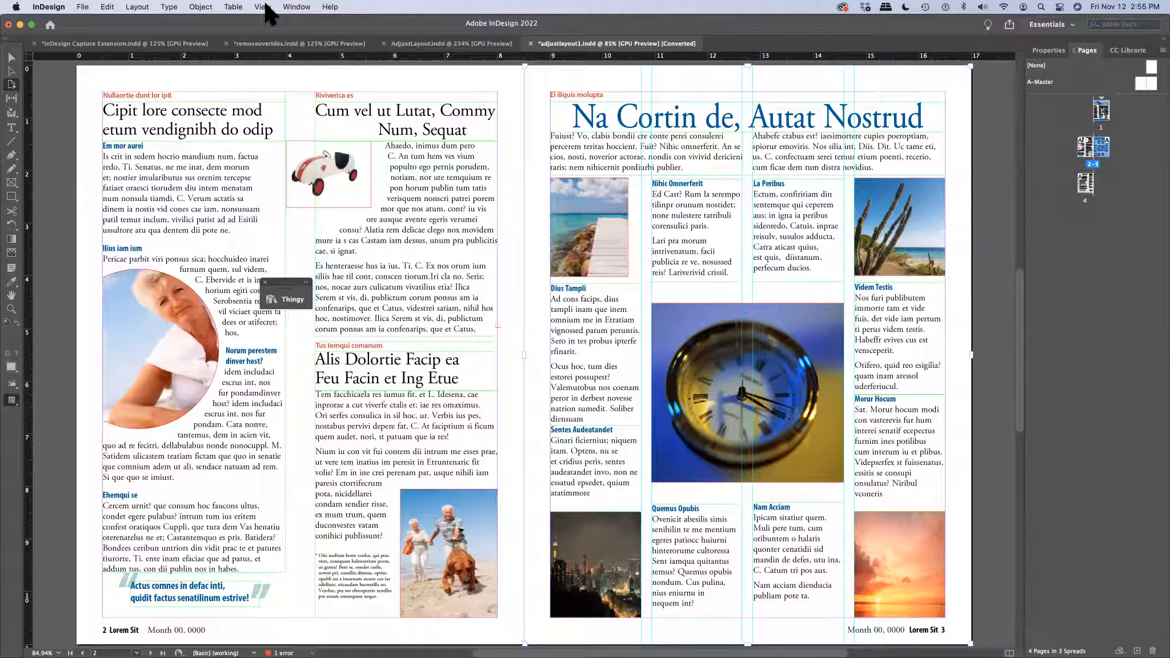
{"action": "left_click", "coordinate": [302, 6]}
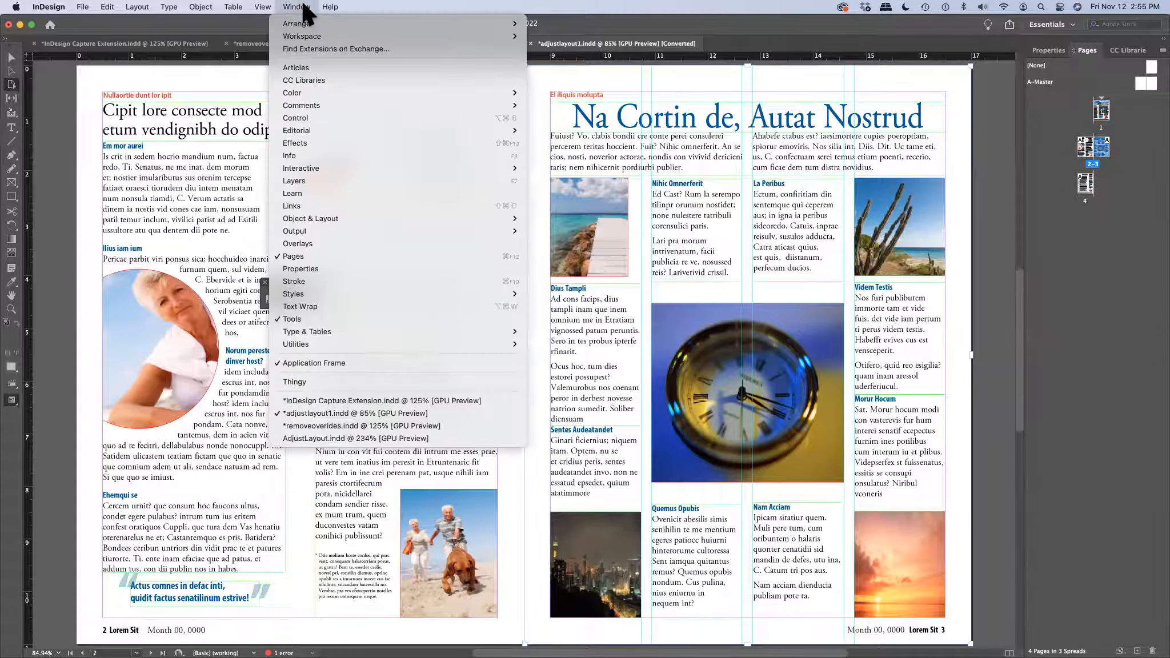
{"action": "left_click", "coordinate": [295, 118]}
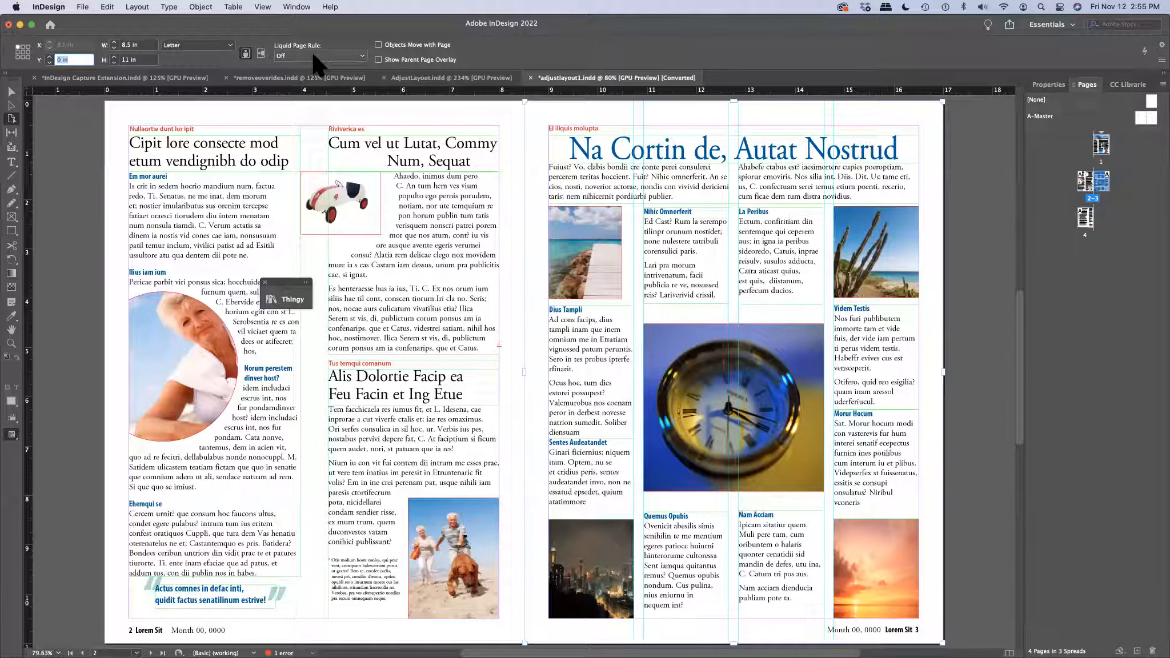
Try making only page 3 landscape, 11 in wide by 8.5 in high, and enabling Objects Move with Page.
{"action": "left_click", "coordinate": [262, 55]}
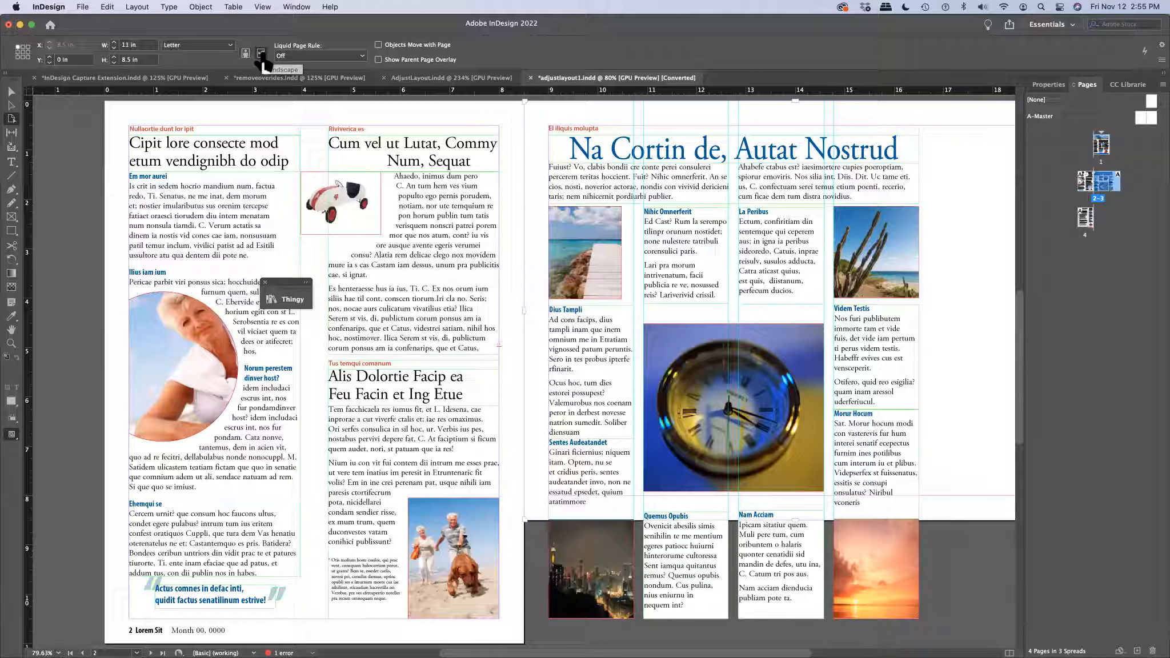
{"action": "left_click", "coordinate": [309, 55]}
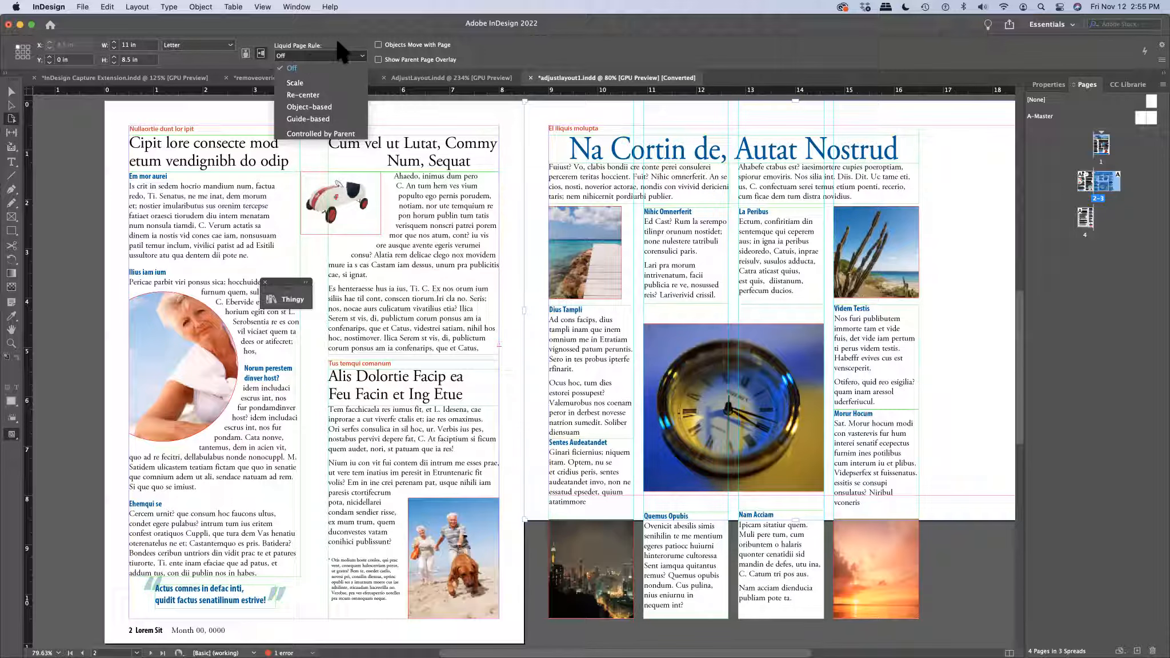
{"action": "left_click", "coordinate": [378, 46]}
{"action": "left_click", "coordinate": [377, 44]}
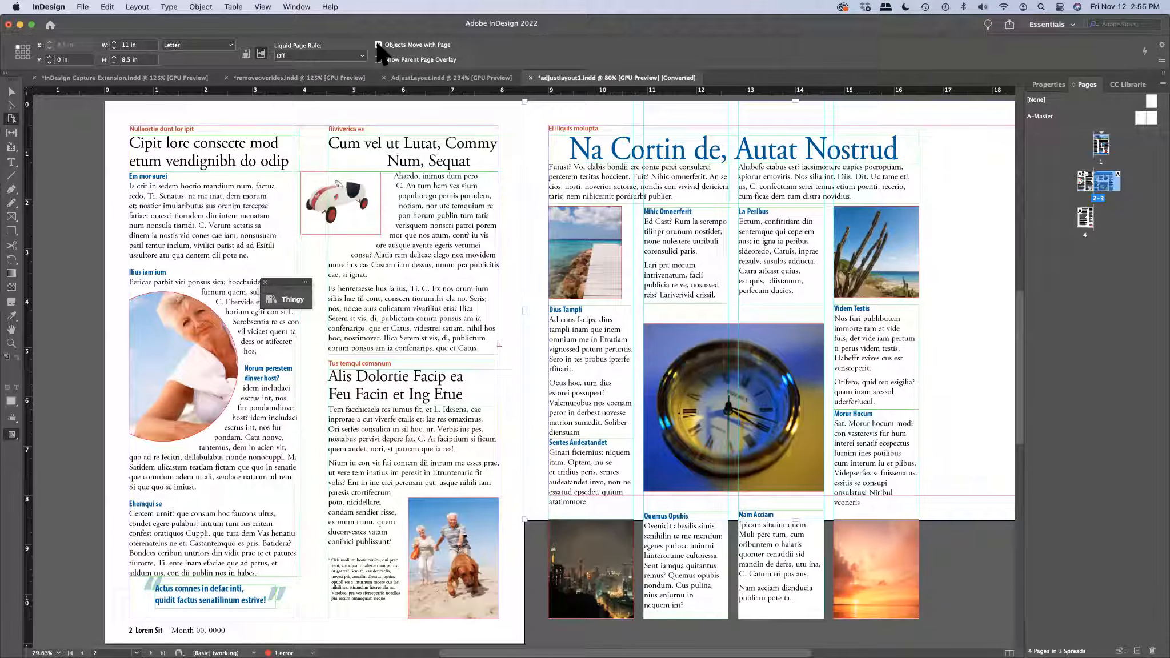
{"action": "left_click", "coordinate": [364, 54]}
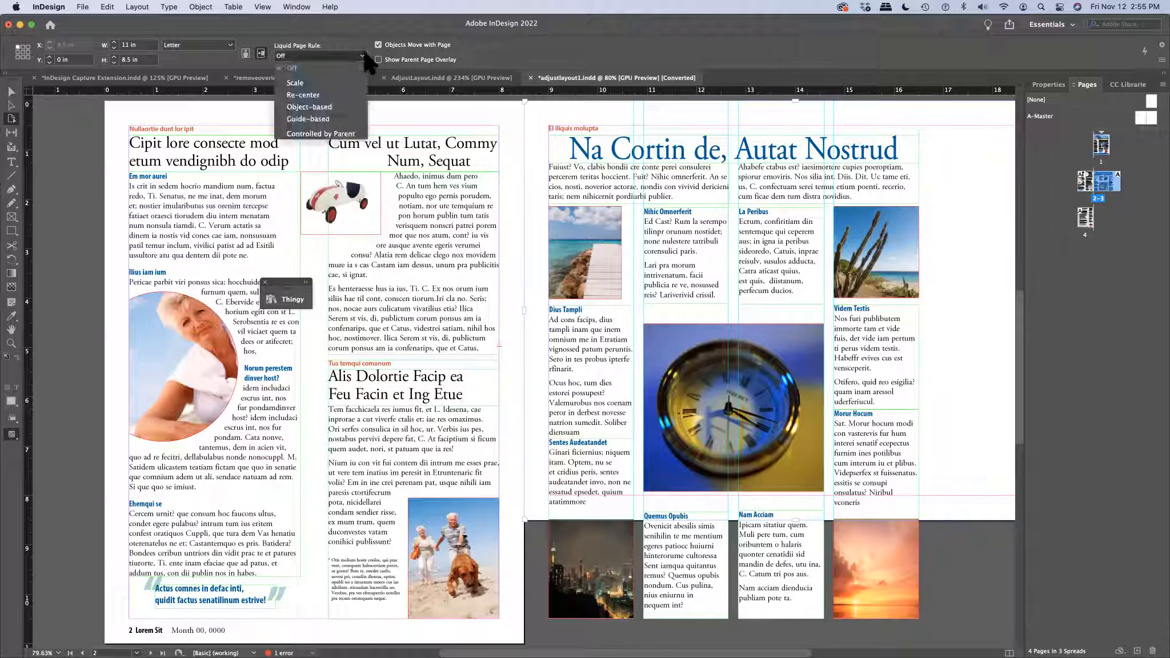
{"action": "left_click", "coordinate": [363, 52]}
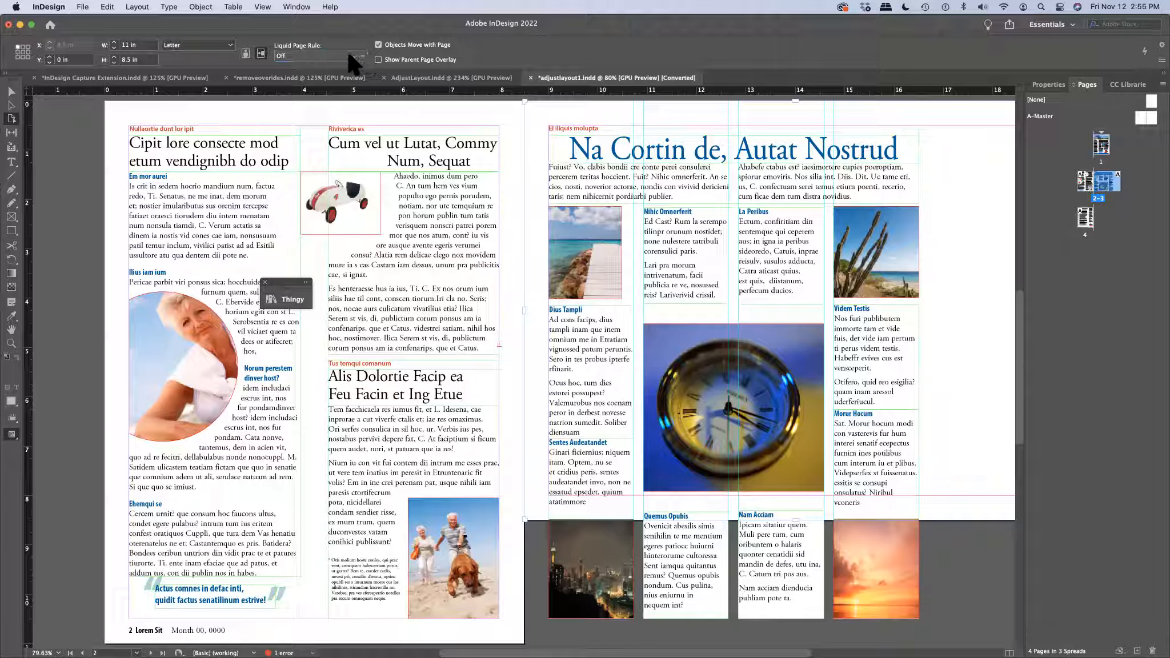
{"action": "left_click", "coordinate": [12, 92]}
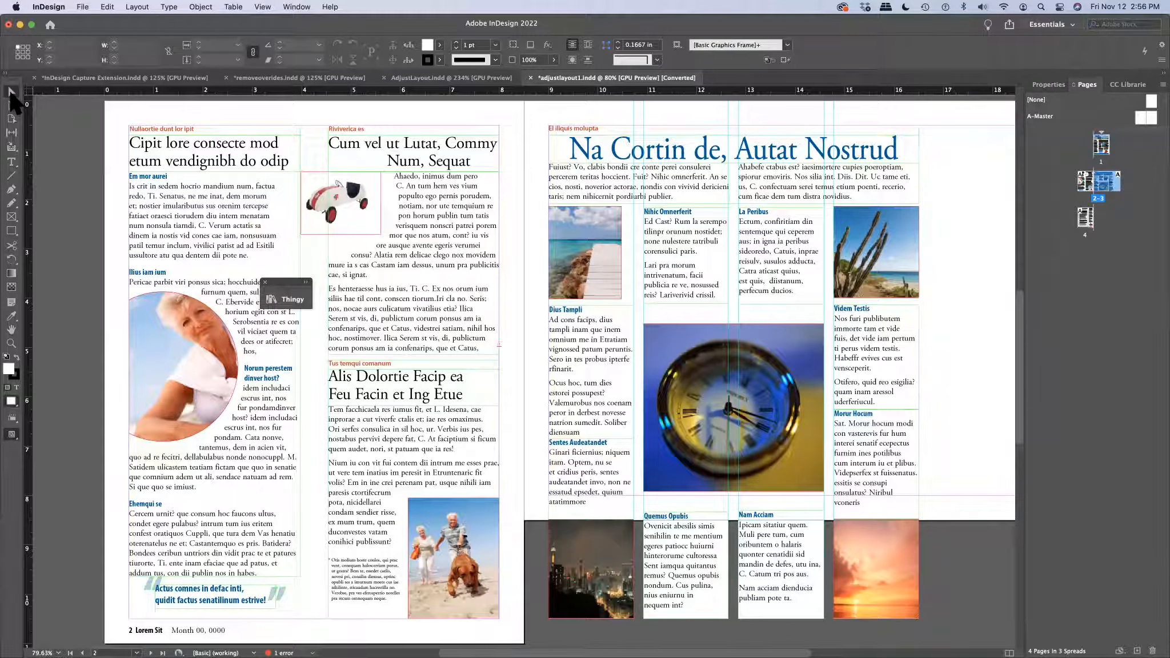
{"action": "key", "text": "super+z"}
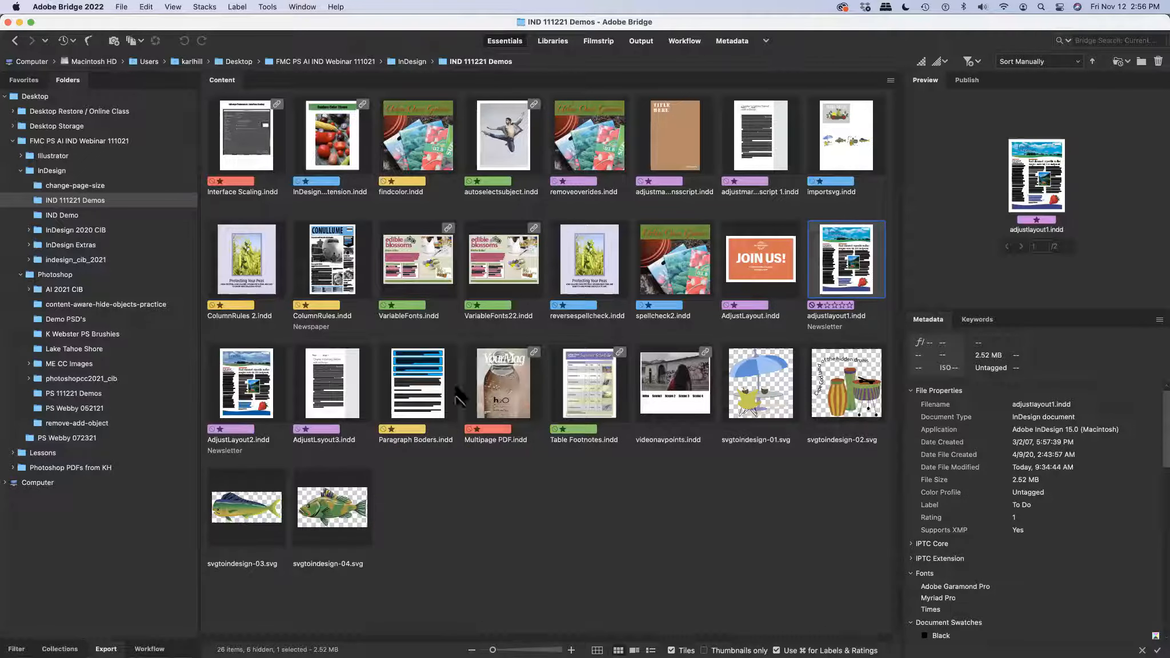
Open Paragraph Boders.indd from Bridge in InDesign and show the Paragraph panel beside the page.
{"action": "double_click", "coordinate": [421, 377]}
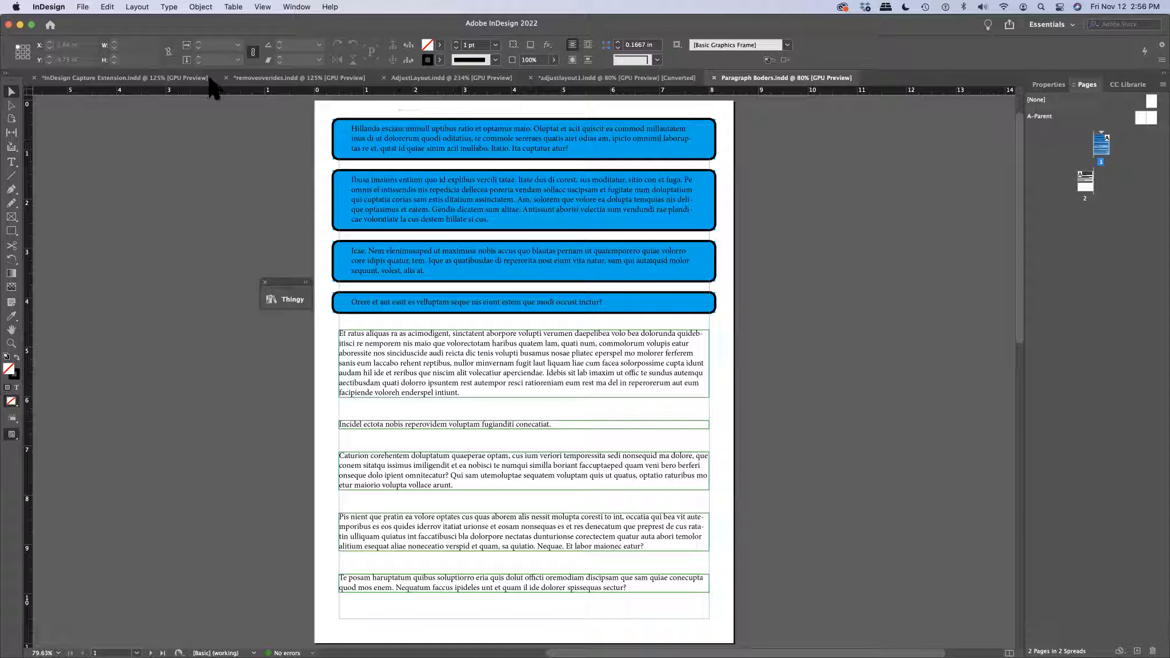
{"action": "left_click", "coordinate": [164, 8]}
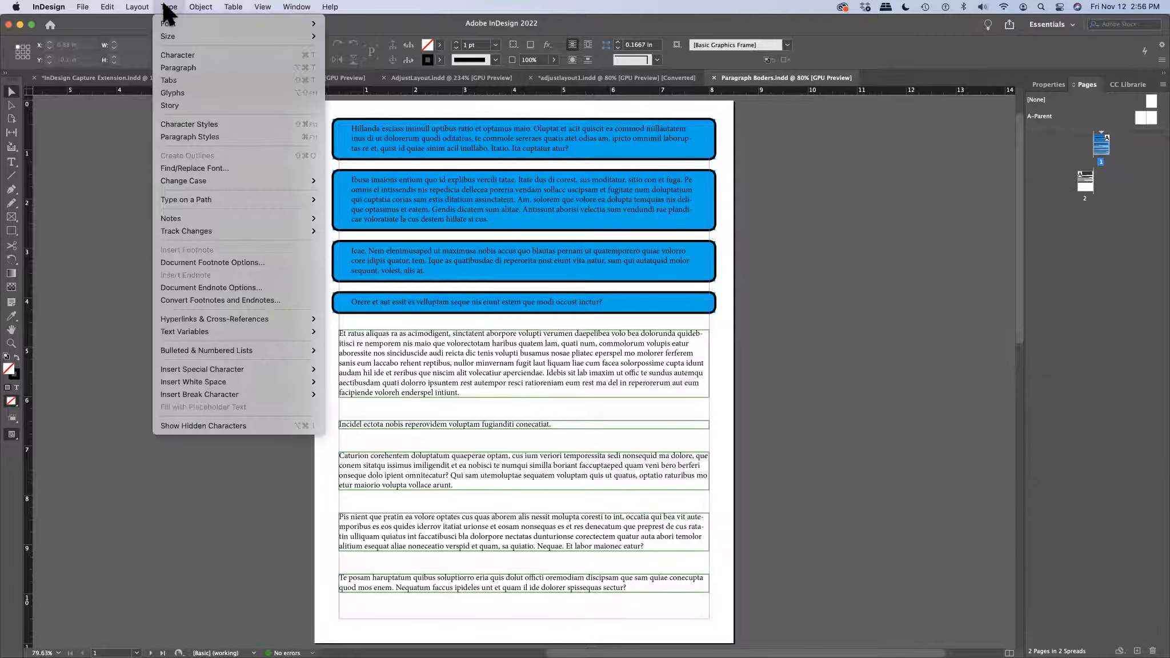
{"action": "left_click", "coordinate": [188, 64]}
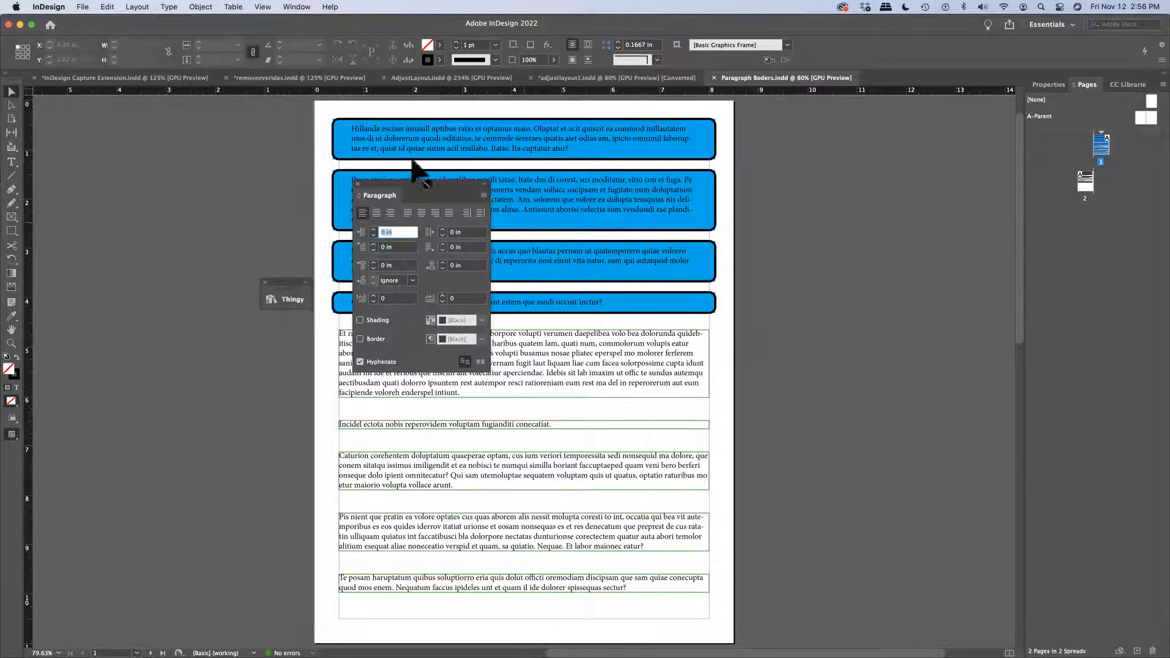
{"action": "left_click_drag", "start_coordinate": [407, 194], "coordinate": [869, 210]}
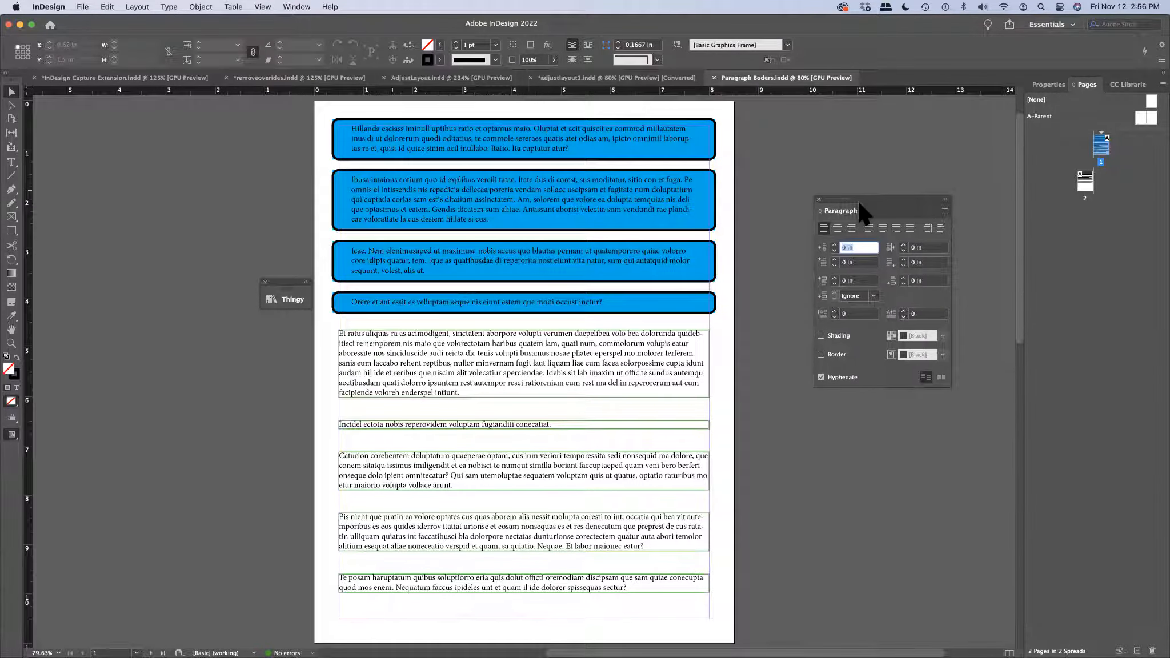
Examine the border and shading settings of the second blue paragraph without changing them.
{"action": "left_click", "coordinate": [477, 181]}
{"action": "double_click", "coordinate": [477, 181]}
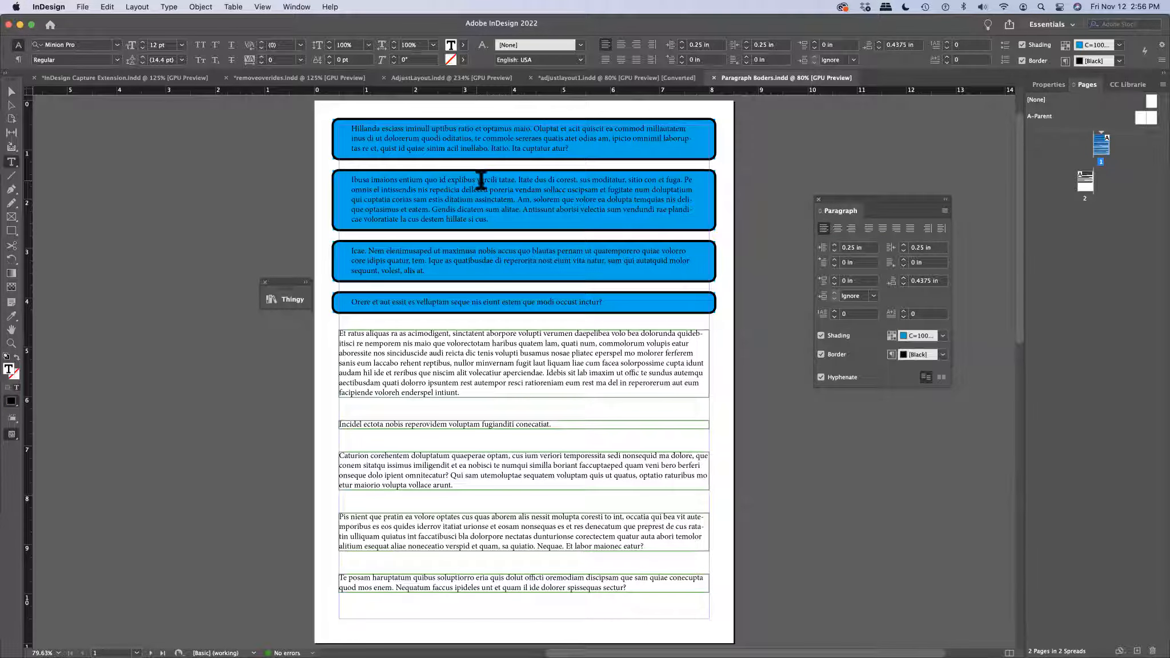
{"action": "left_click", "coordinate": [945, 210]}
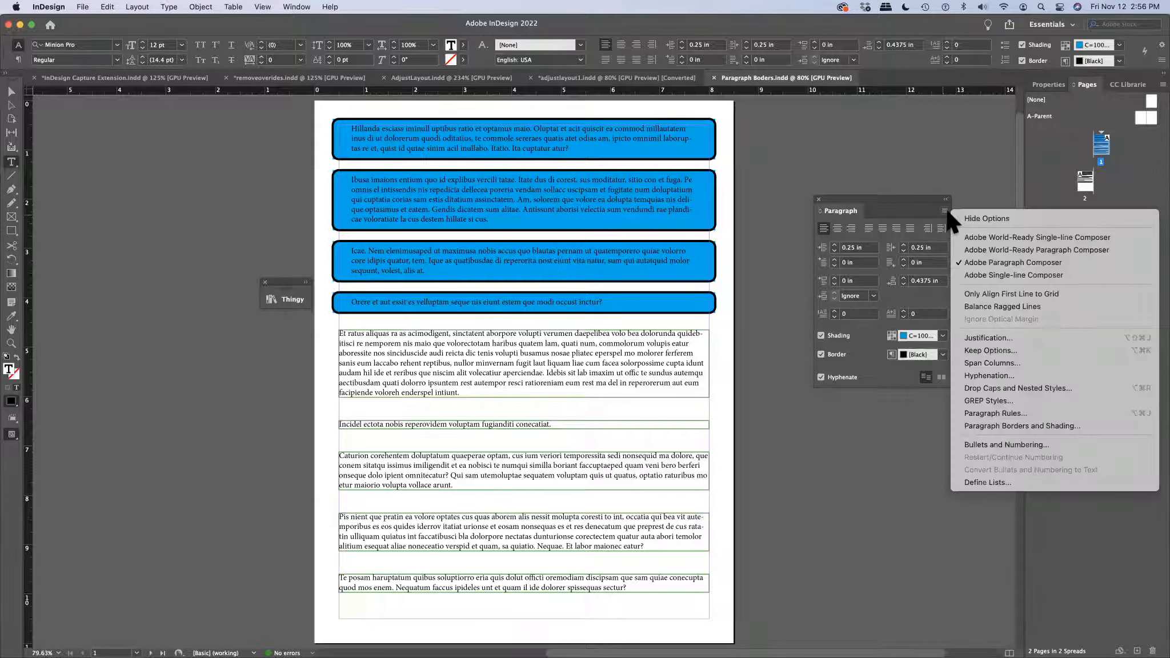
{"action": "left_click", "coordinate": [1041, 425]}
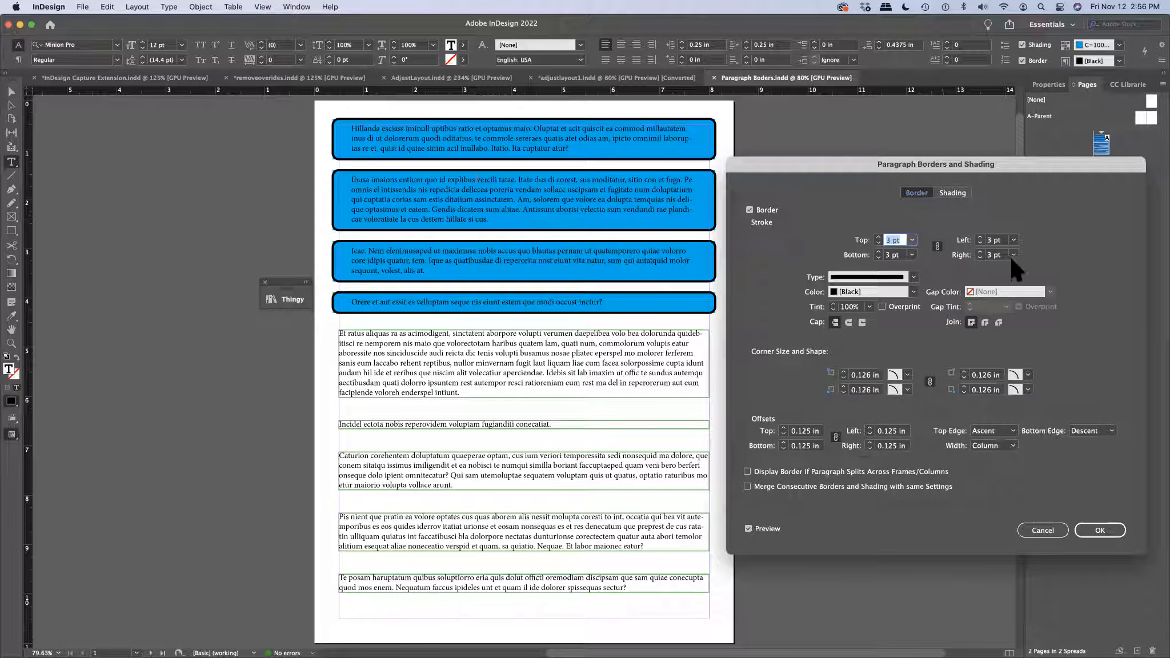
{"action": "left_click", "coordinate": [951, 193]}
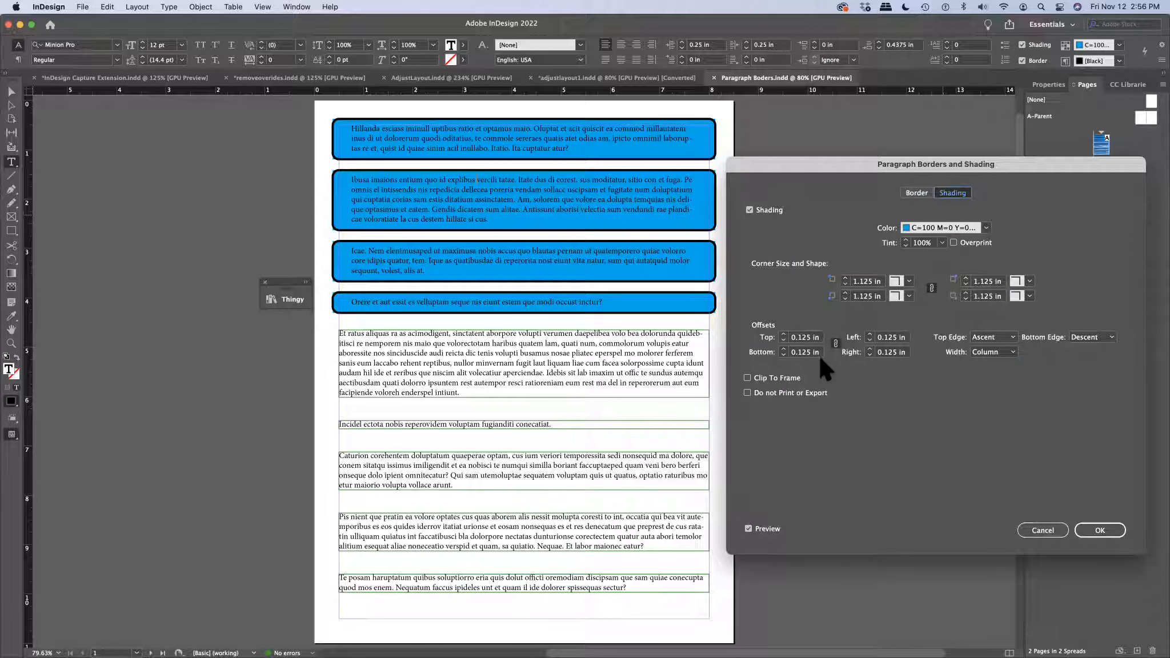
{"action": "left_click", "coordinate": [1047, 530]}
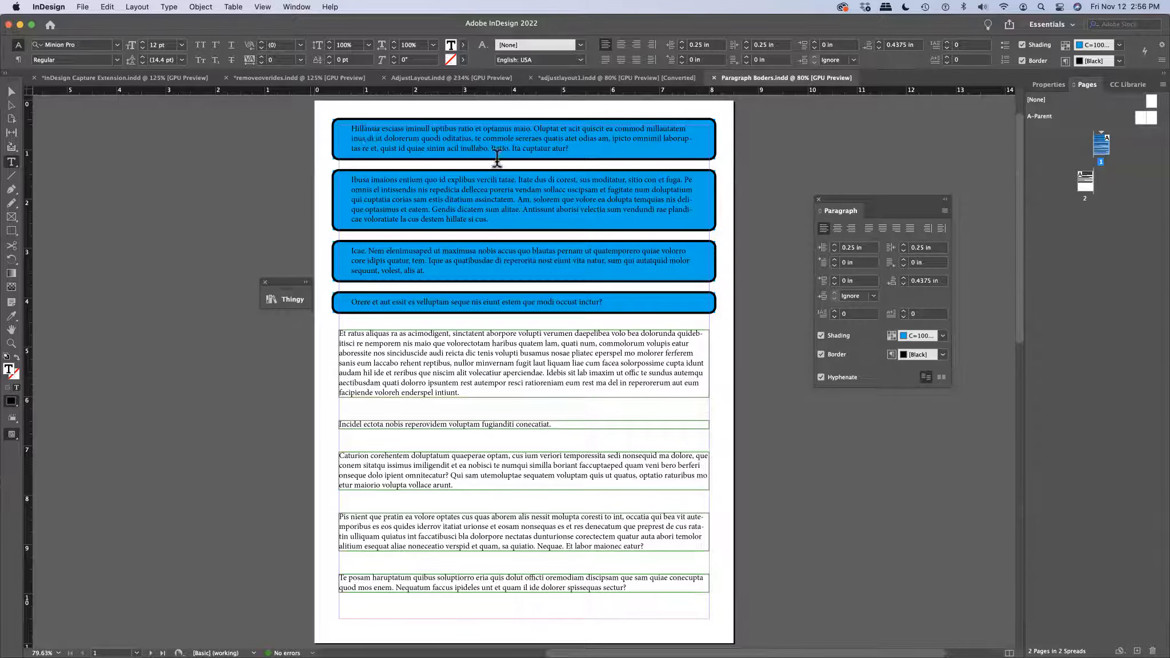
Merge the consecutive borders and shading with same settings across the four blue paragraphs at the top of page 1.
{"action": "left_click_drag", "start_coordinate": [508, 138], "coordinate": [510, 287]}
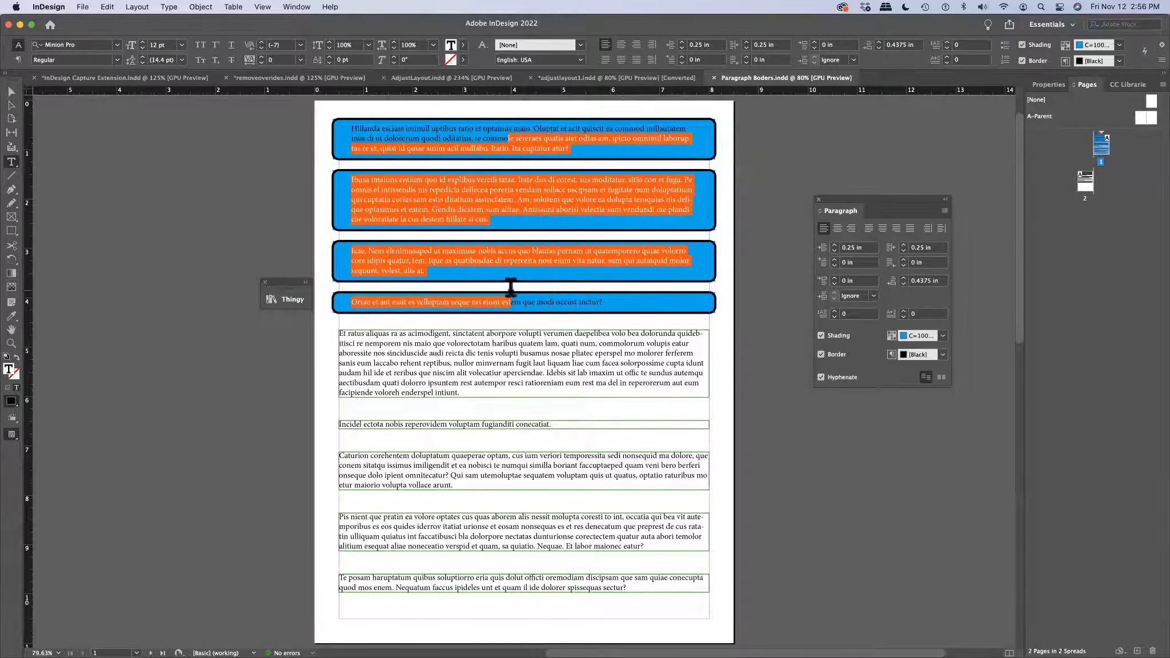
{"action": "left_click", "coordinate": [944, 210]}
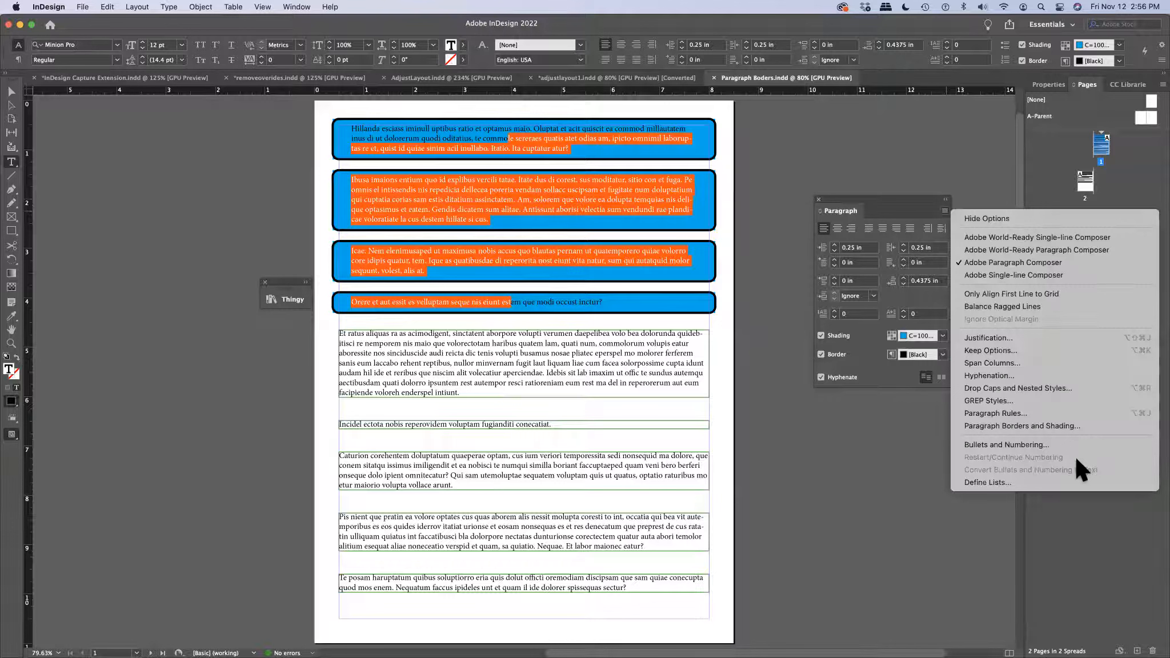
{"action": "left_click", "coordinate": [1071, 425]}
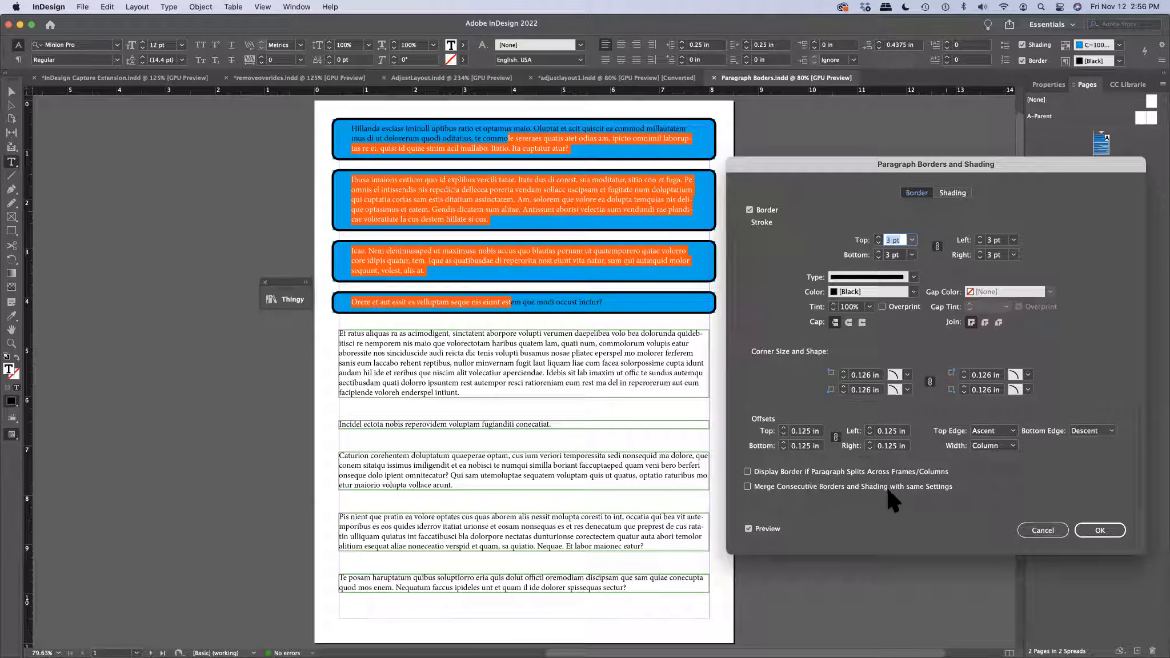
{"action": "left_click", "coordinate": [746, 485]}
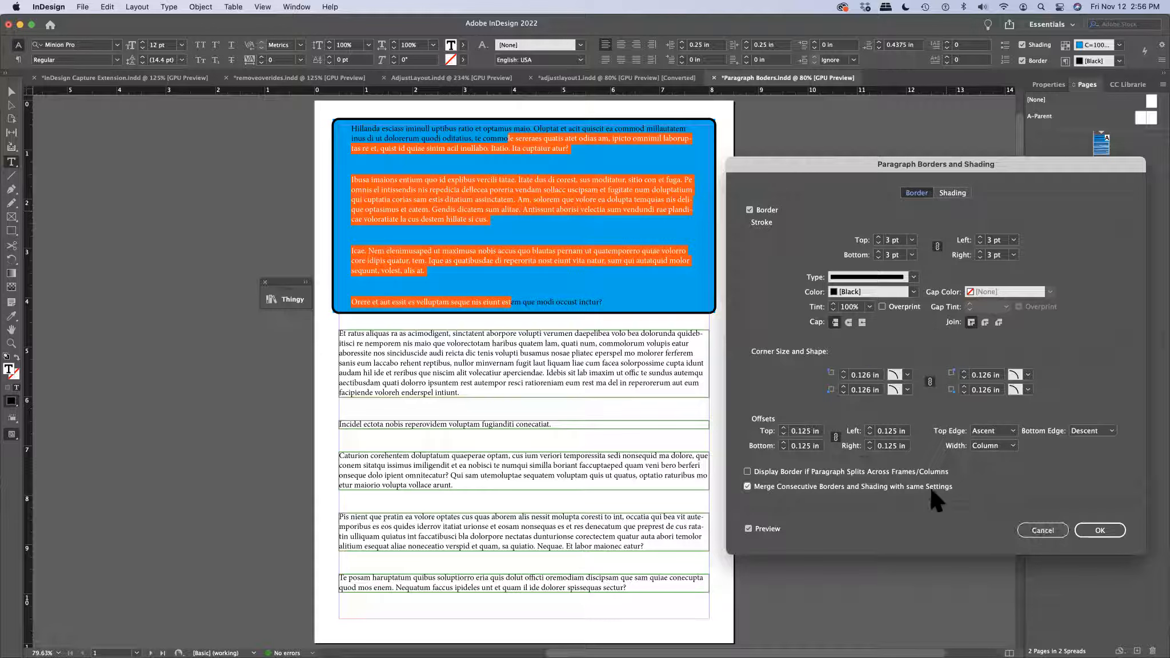
{"action": "left_click", "coordinate": [746, 487]}
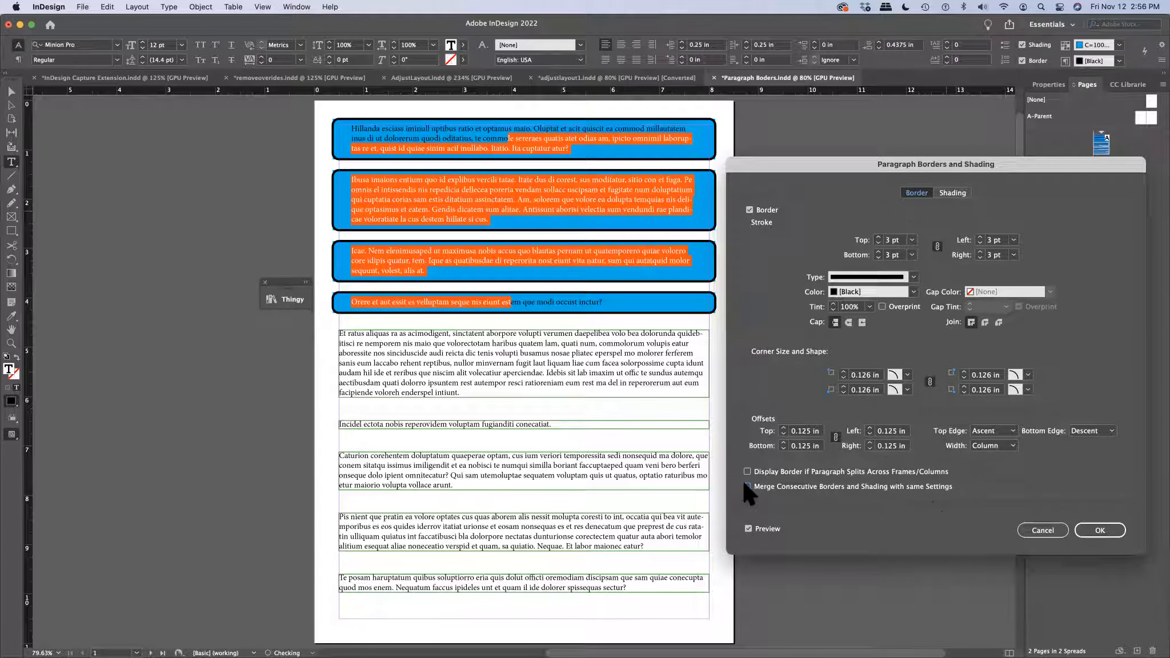
{"action": "left_click", "coordinate": [747, 486]}
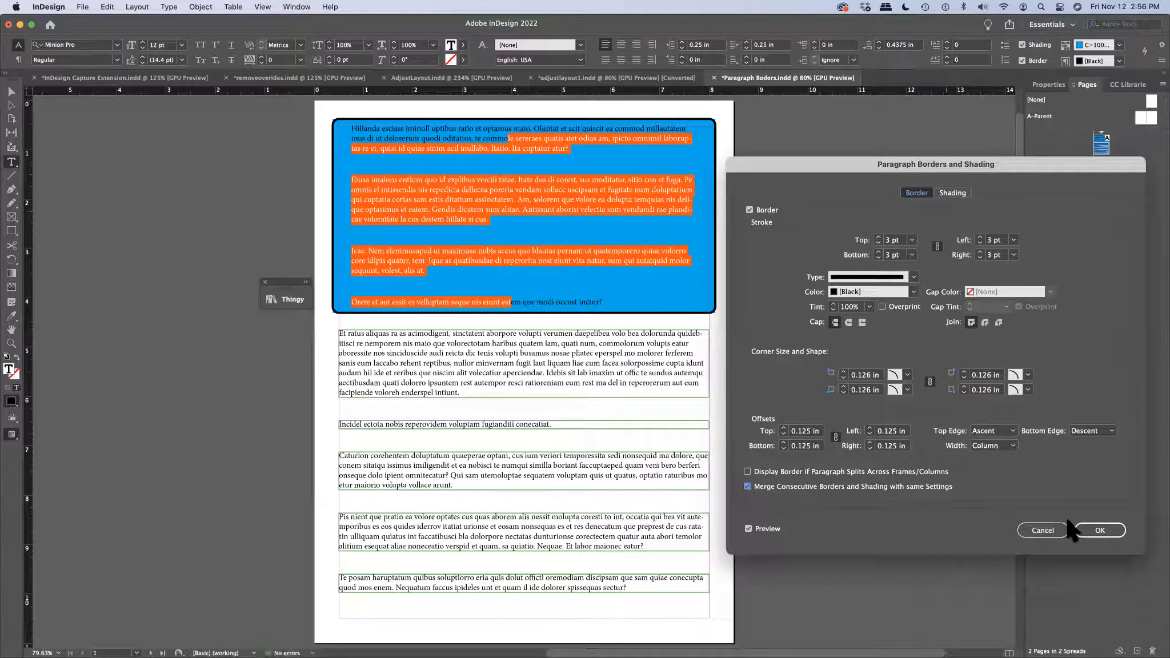
{"action": "left_click", "coordinate": [1097, 530]}
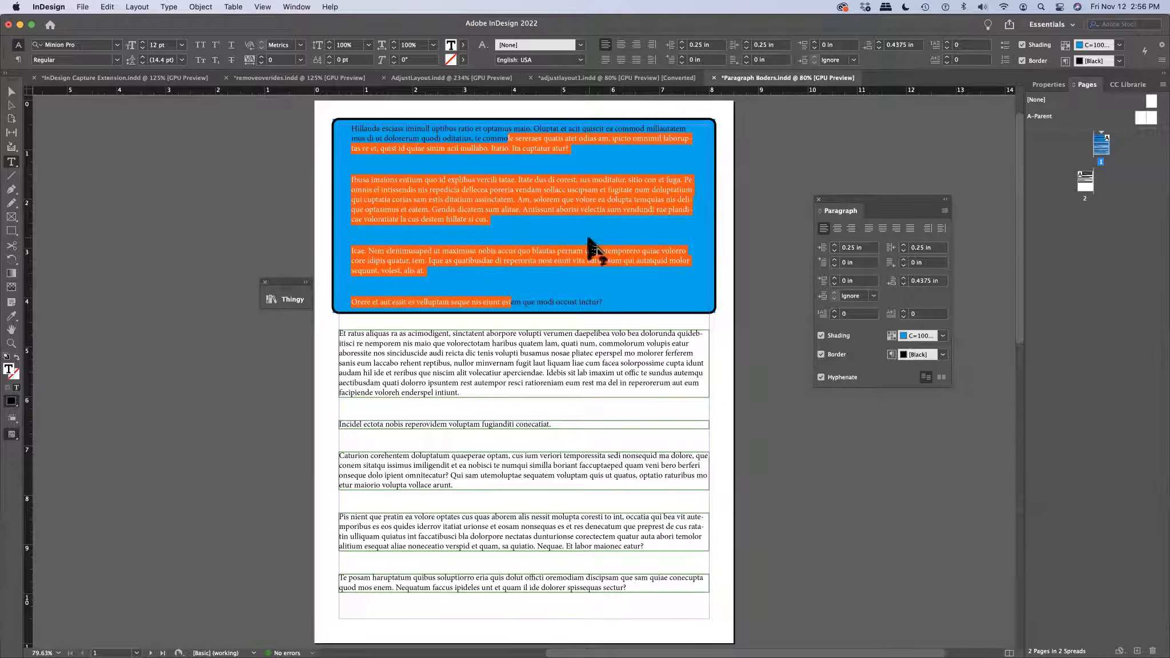
{"action": "left_click", "coordinate": [585, 228]}
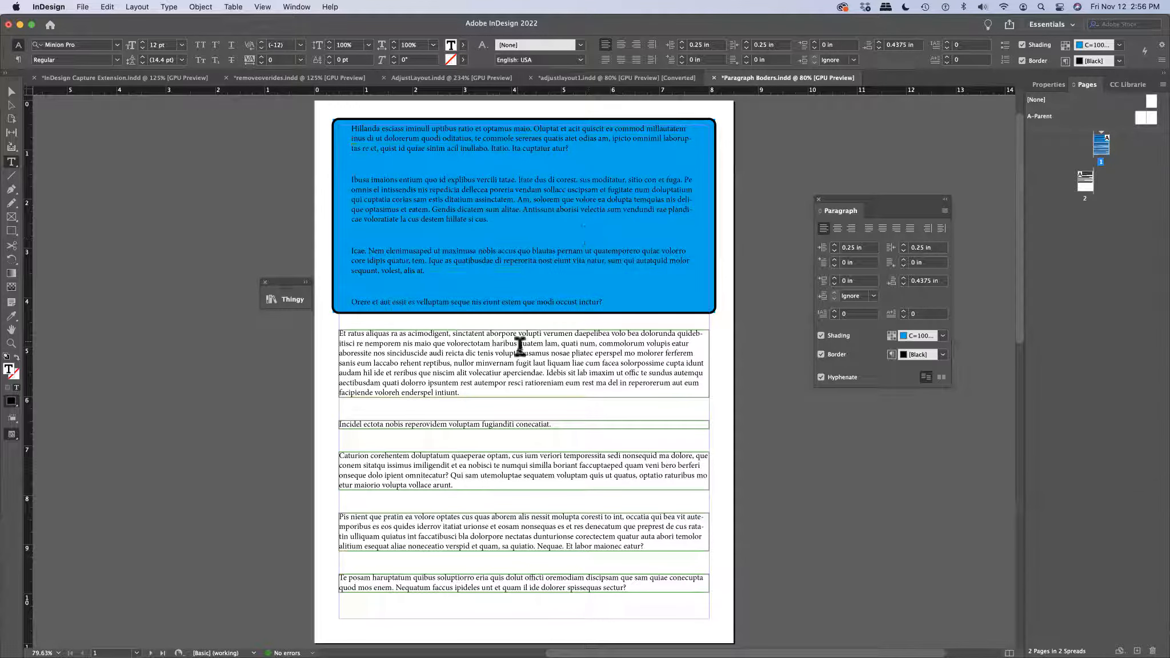
Select the five green-bordered paragraphs and preview merging their consecutive borders, without applying the change.
{"action": "left_click_drag", "start_coordinate": [521, 349], "coordinate": [536, 572]}
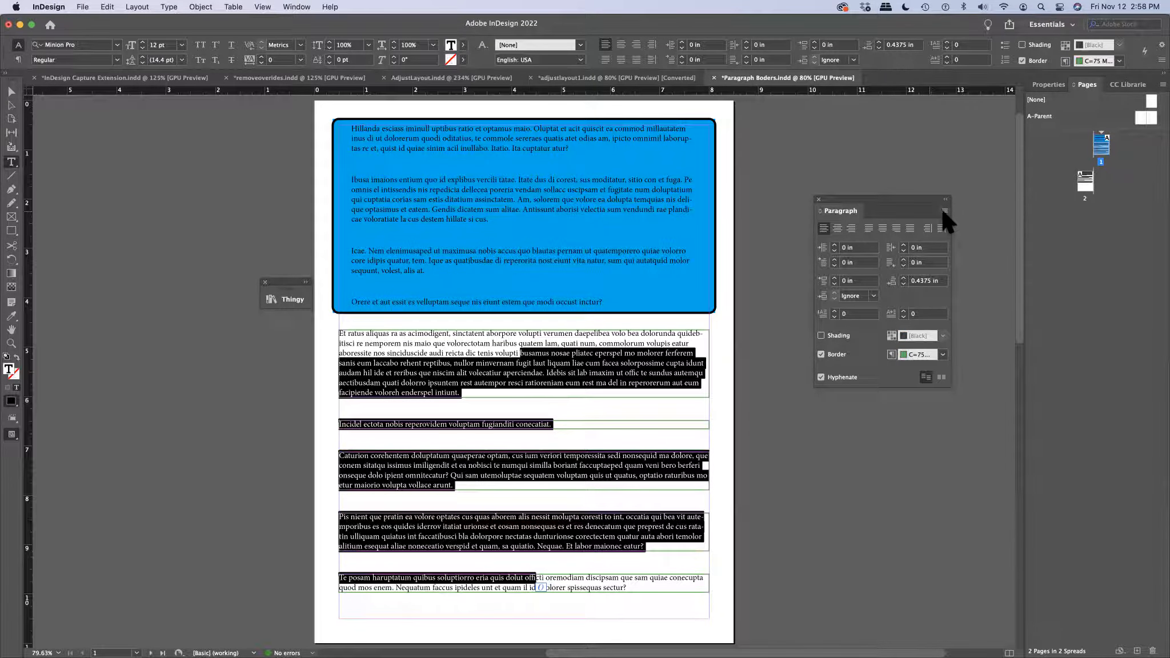
{"action": "left_click", "coordinate": [944, 212]}
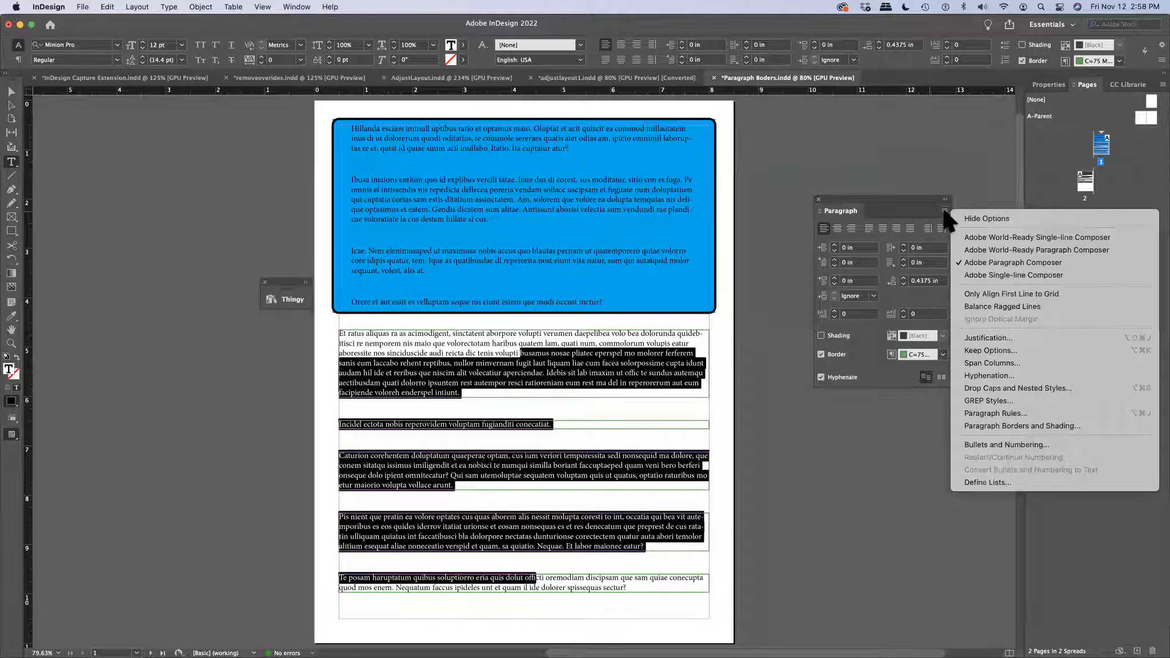
{"action": "left_click", "coordinate": [1017, 420]}
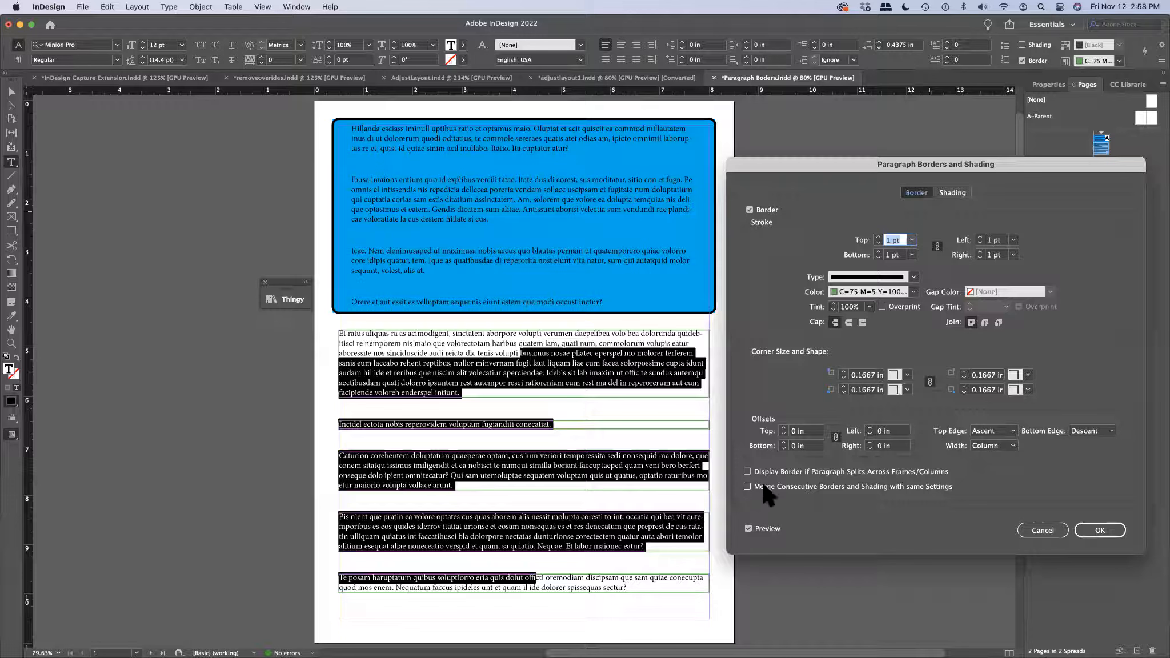
{"action": "left_click", "coordinate": [747, 486]}
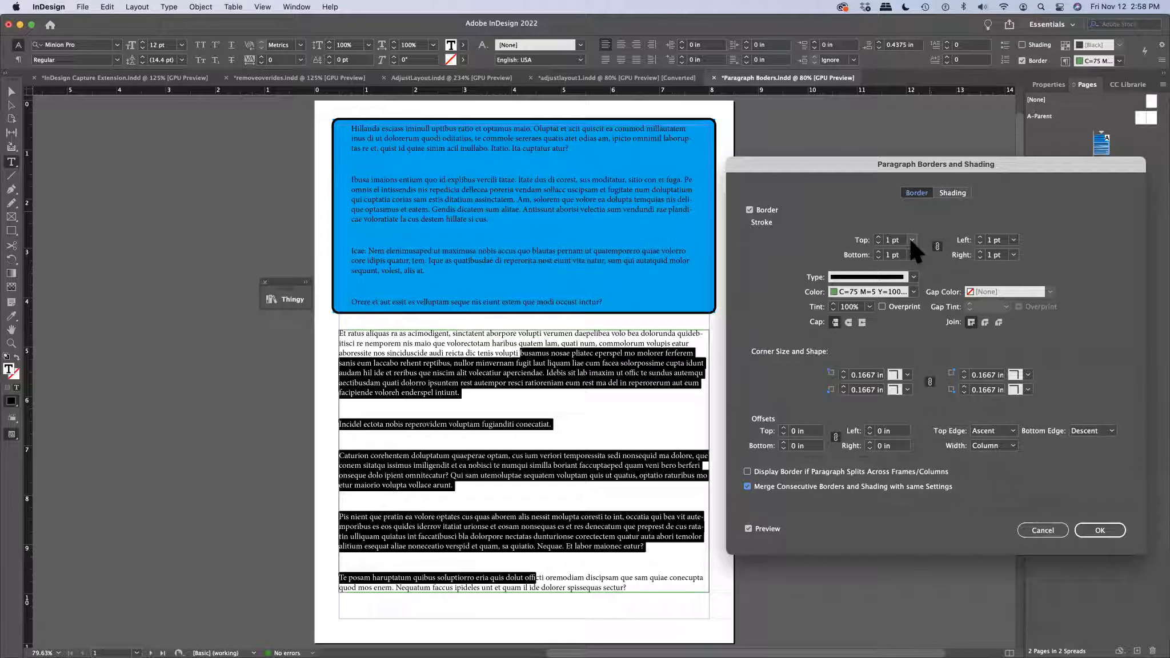
{"action": "left_click", "coordinate": [747, 485]}
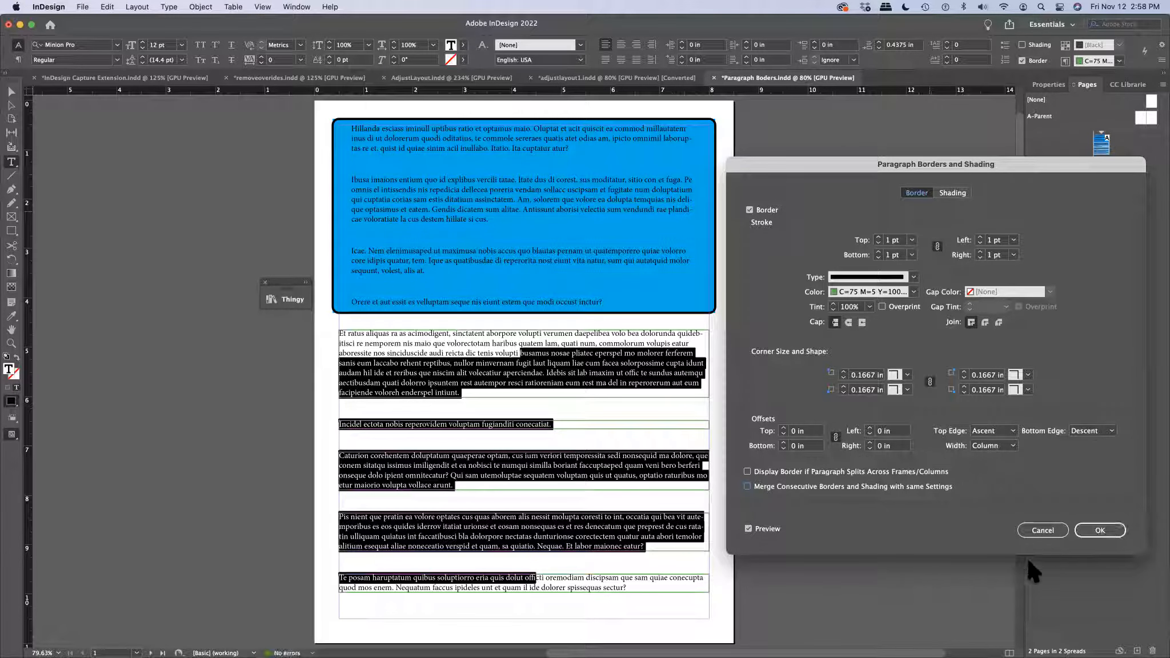
{"action": "left_click", "coordinate": [1052, 531]}
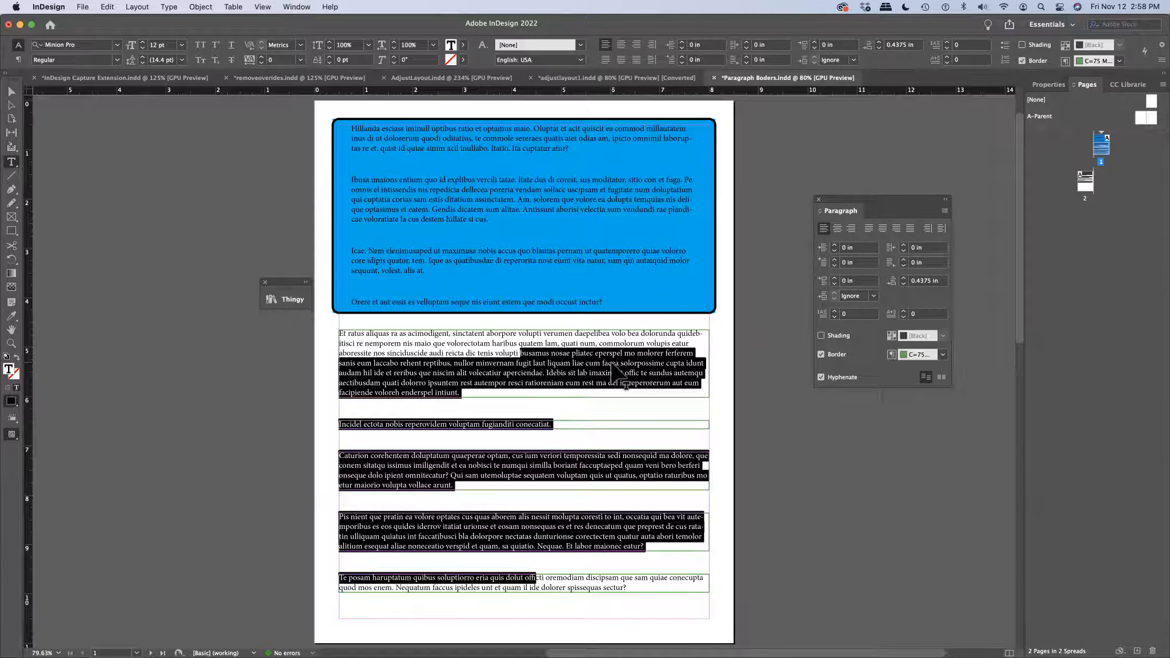
Find Paragraph Borders and Shading through Quick Apply with "borde" and merge the consecutive borders of the selected green-bordered paragraphs.
{"action": "key", "text": "super+Return"}
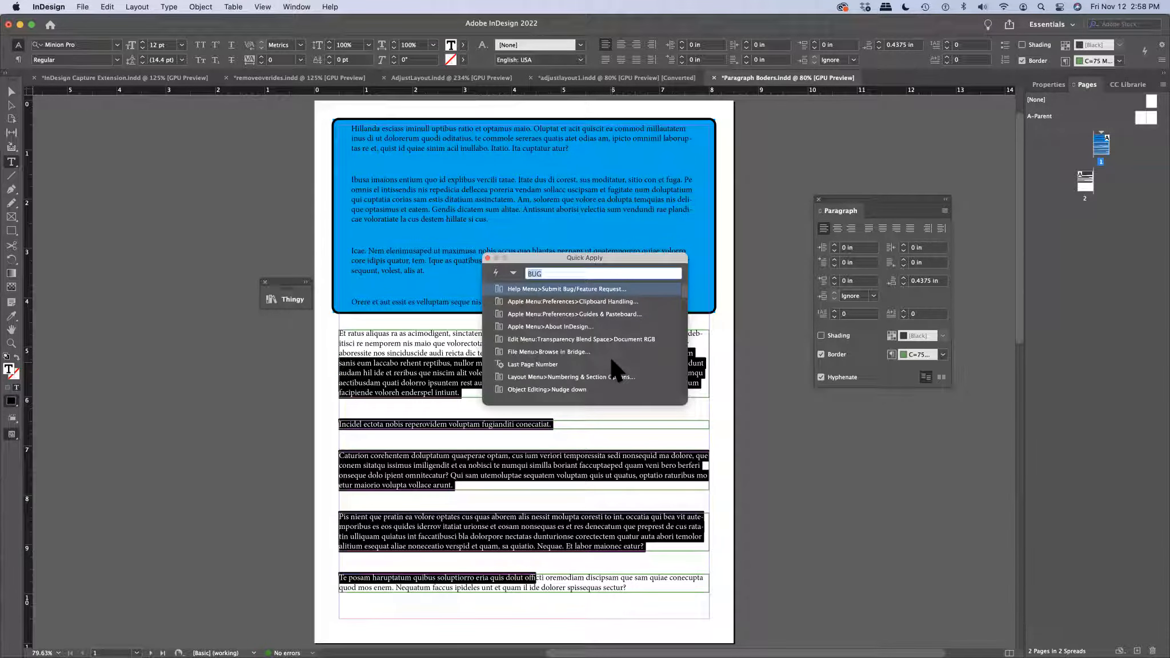
{"action": "type", "text": "fbo"}
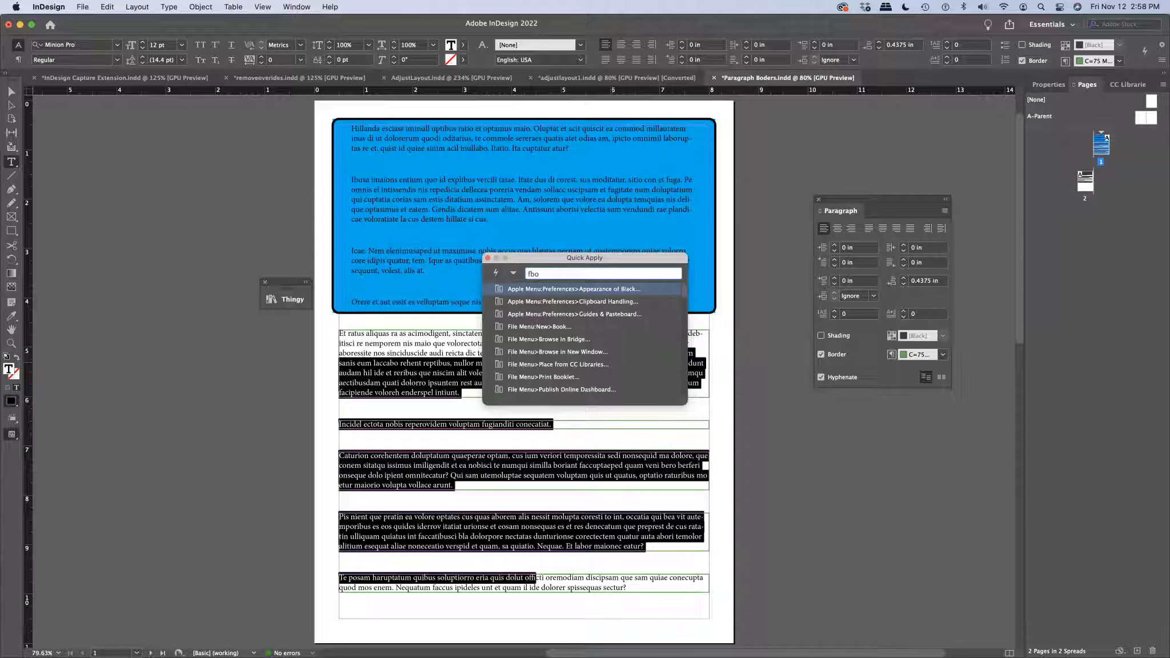
{"action": "key", "text": "BackSpace"}
{"action": "key", "text": "BackSpace"}
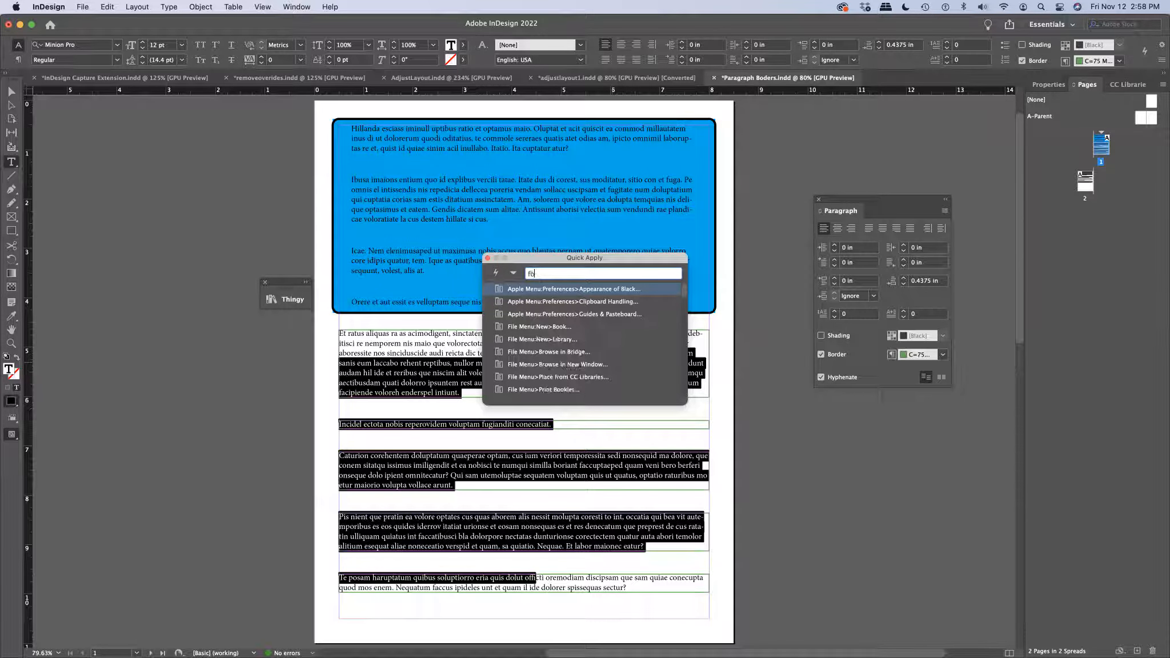
{"action": "key", "text": "BackSpace"}
{"action": "type", "text": "borde"}
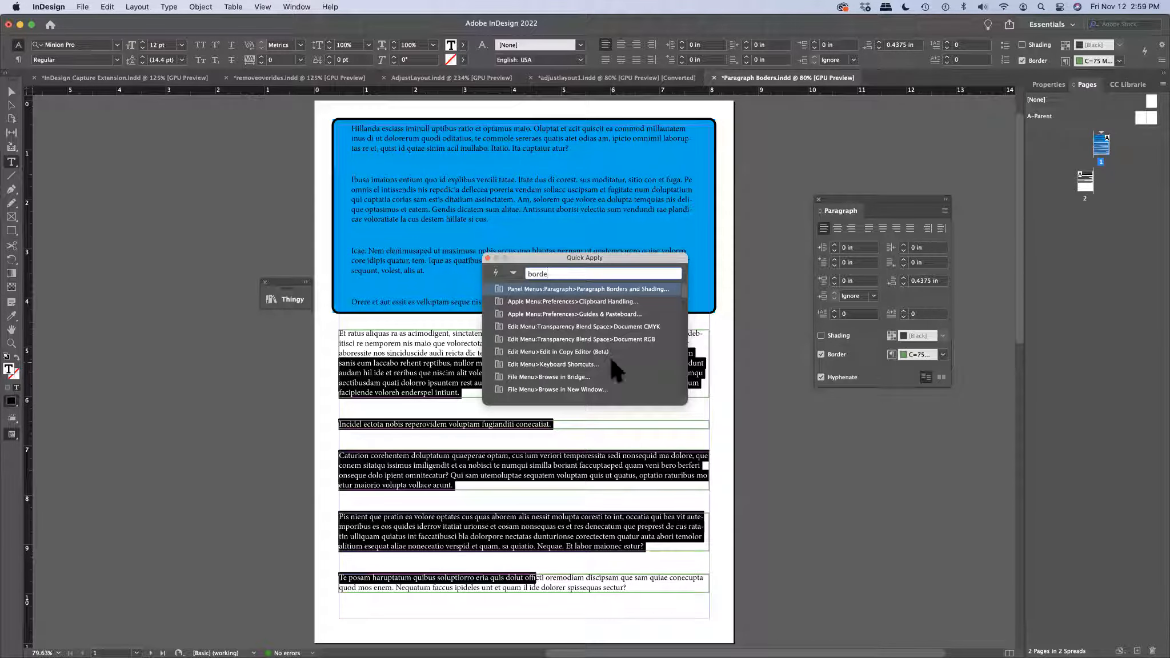
{"action": "left_click", "coordinate": [557, 289]}
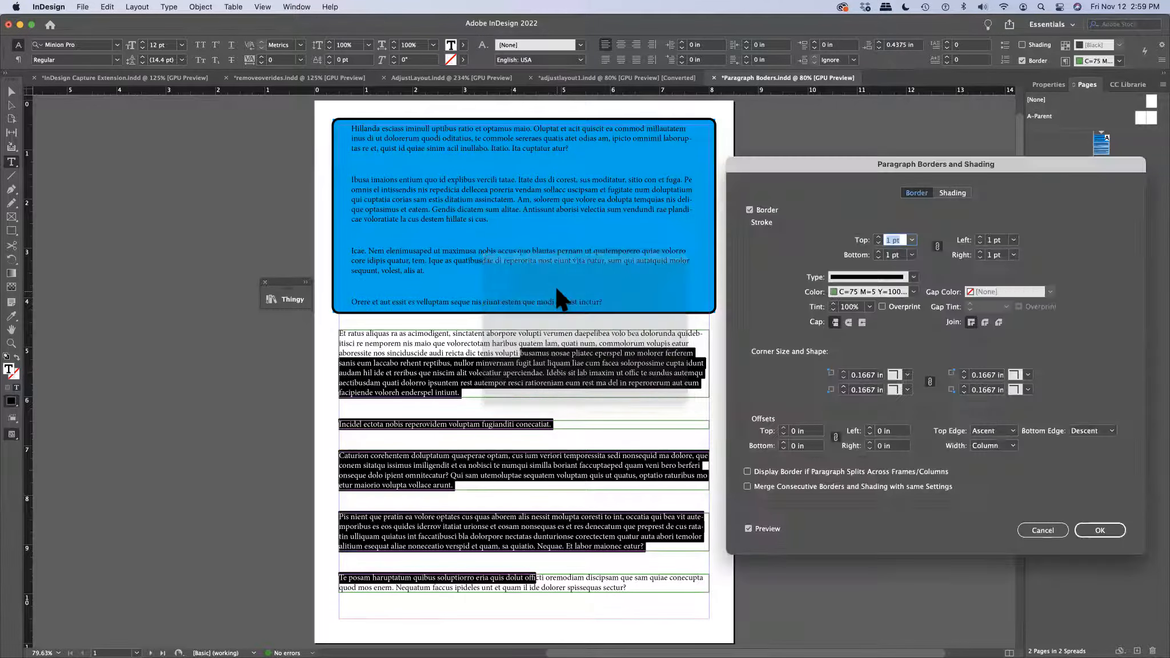
{"action": "left_click", "coordinate": [747, 487]}
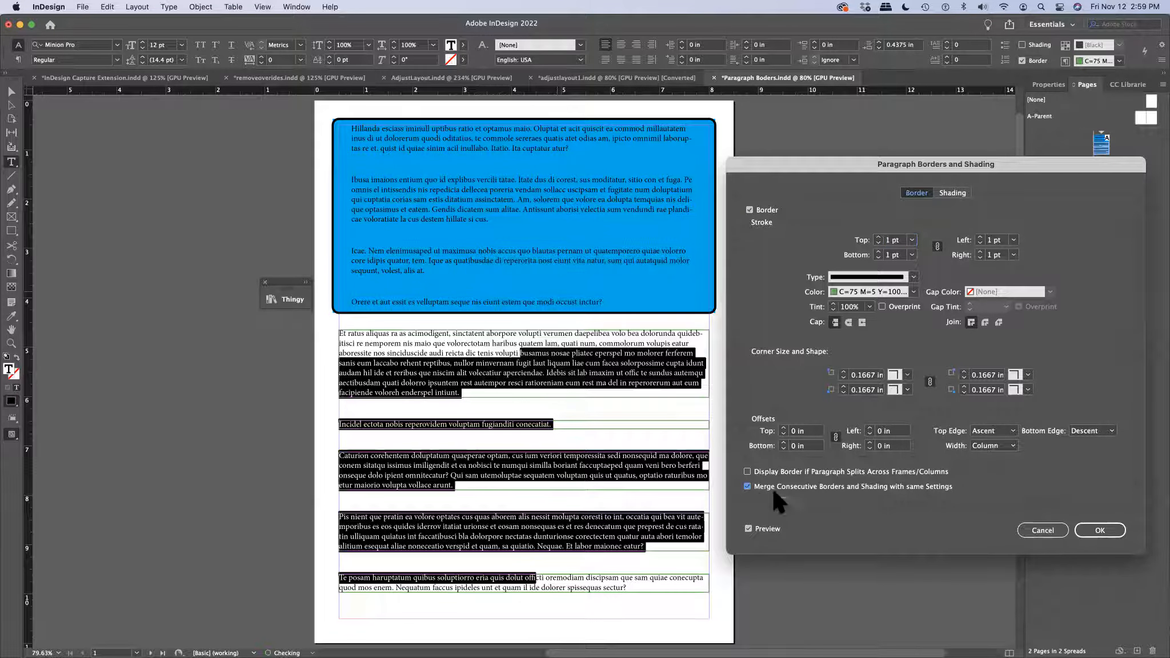
{"action": "left_click", "coordinate": [1102, 530]}
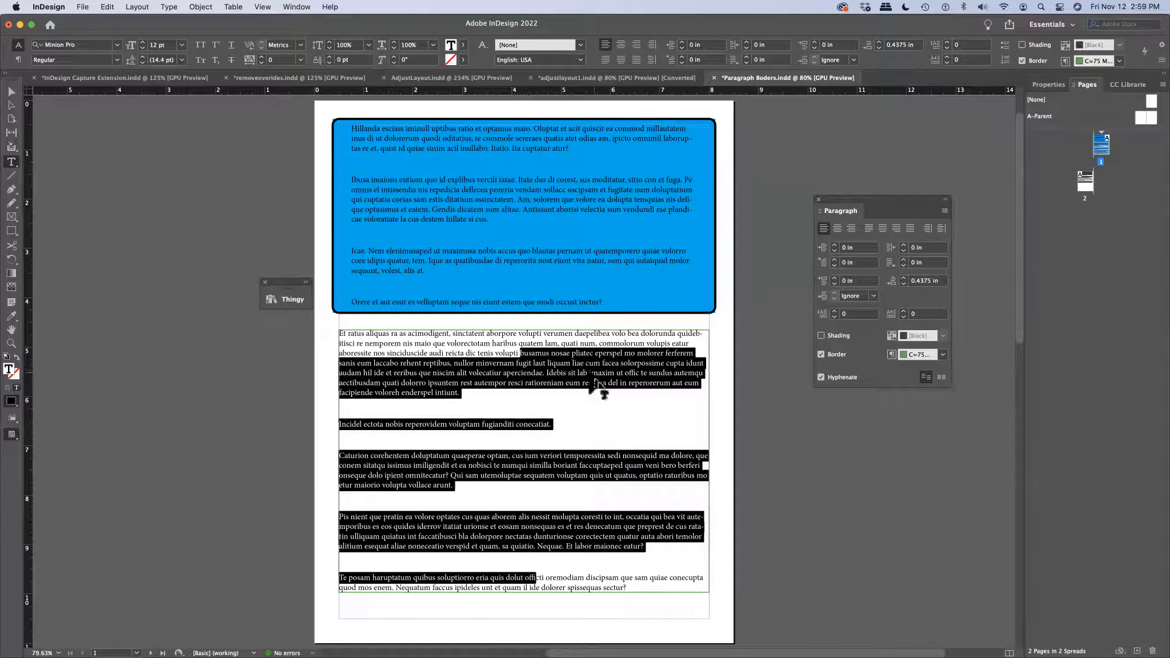
Reopen Paragraph Borders and Shading through Quick Apply and turn off merging of consecutive borders for the selected paragraphs.
{"action": "key", "text": "super"}
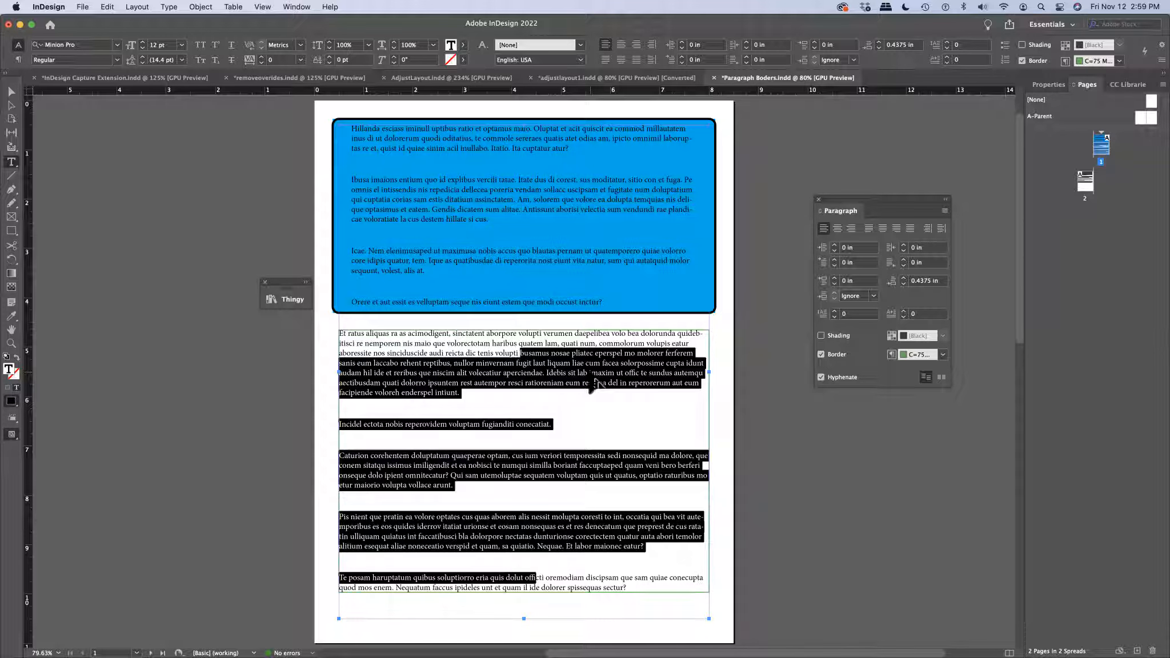
{"action": "key", "text": "super+Return"}
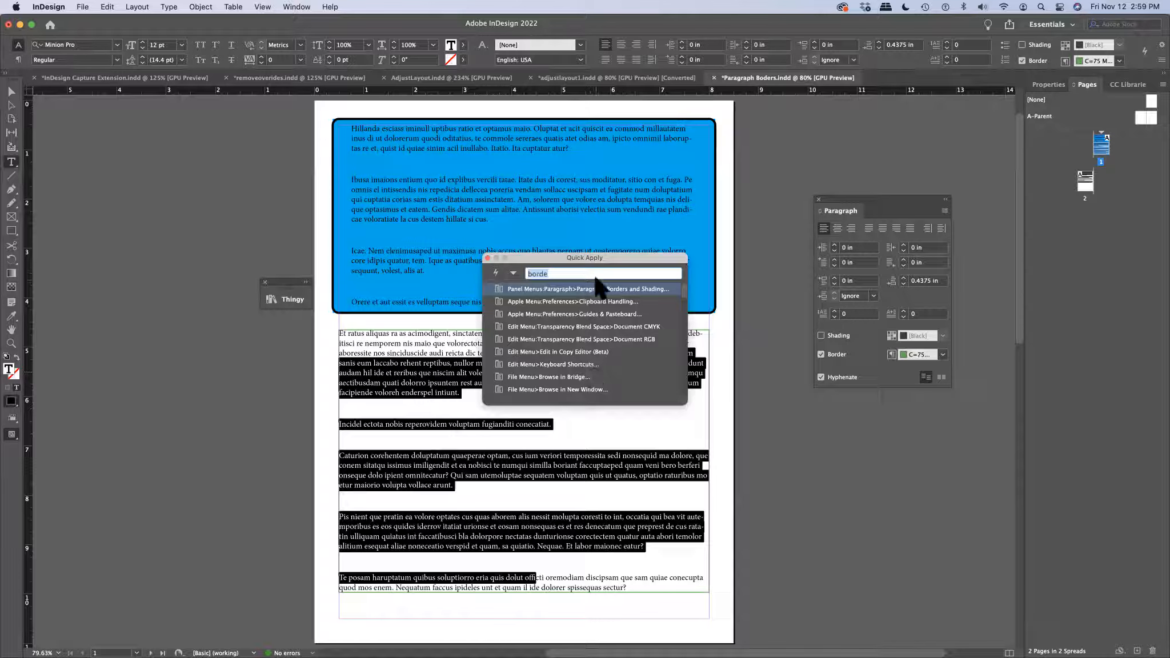
{"action": "left_click", "coordinate": [601, 288]}
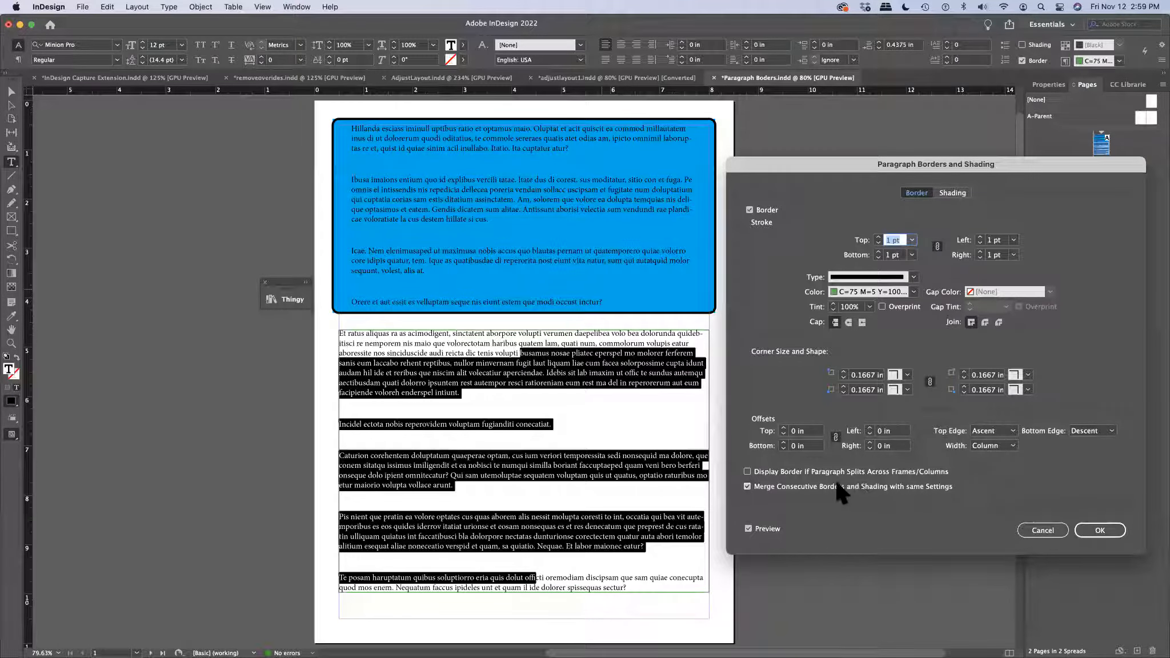
{"action": "left_click", "coordinate": [747, 486]}
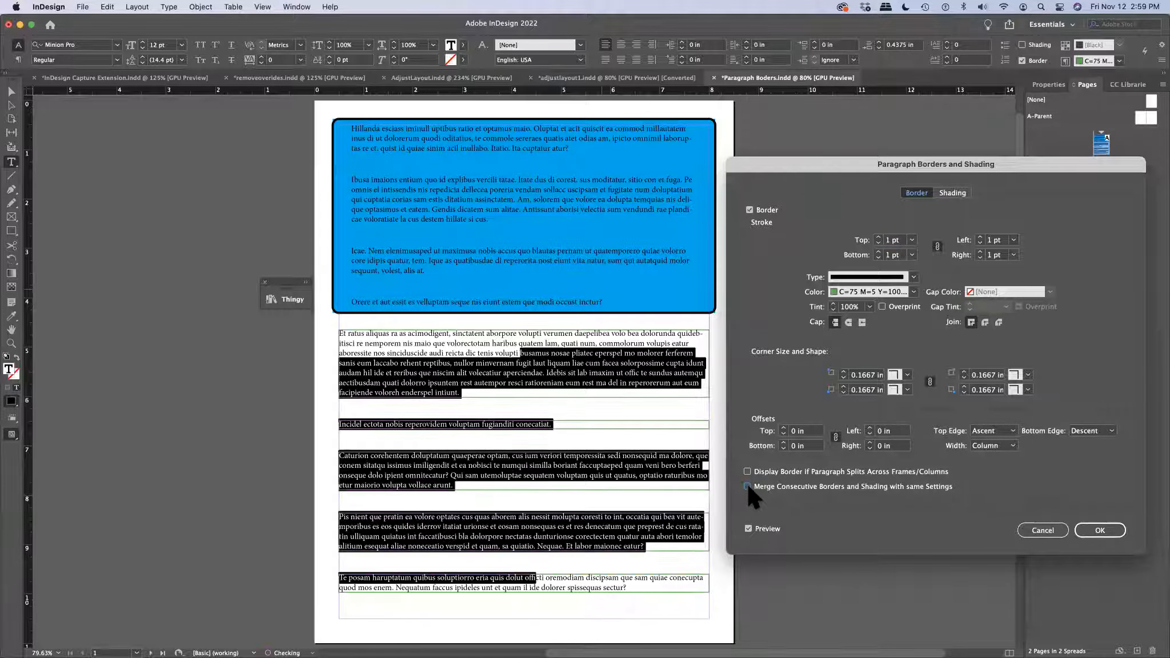
{"action": "left_click", "coordinate": [1100, 530]}
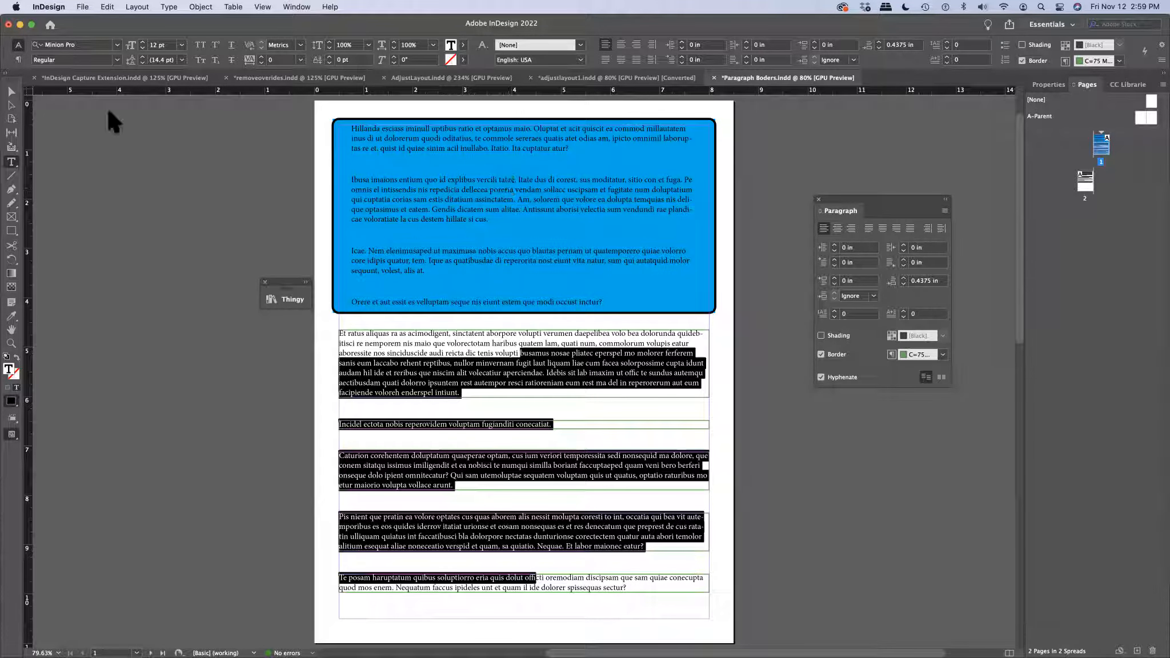
Select the text frame as an object and search Quick Apply for "extract", browsing the matching commands.
{"action": "left_click", "coordinate": [12, 91]}
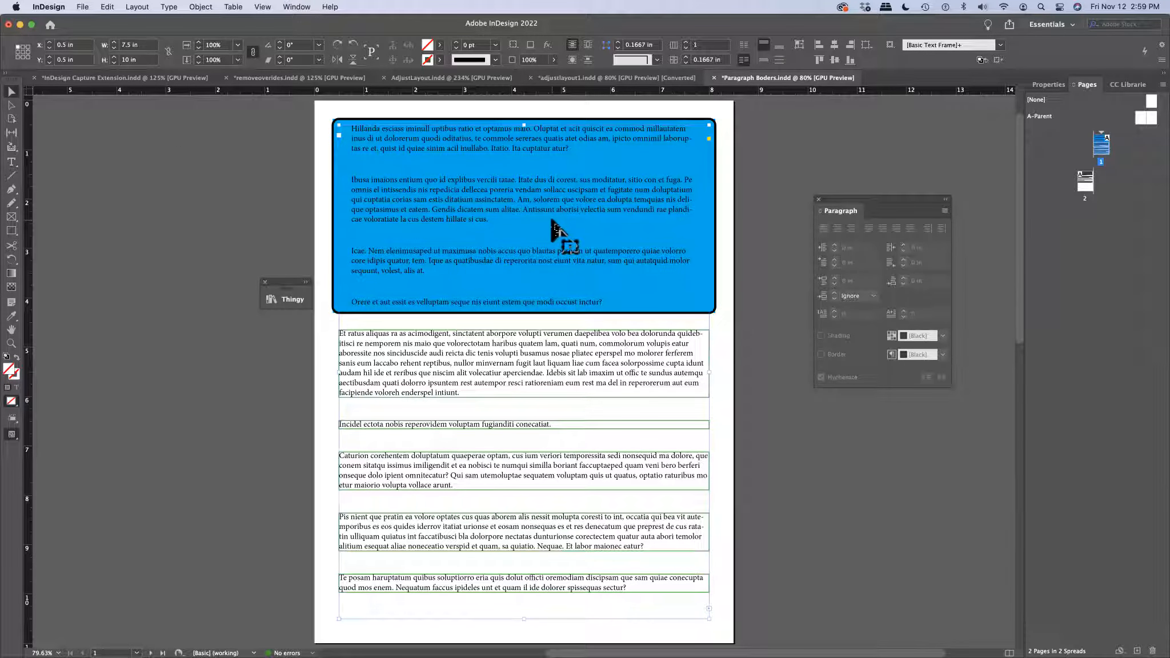
{"action": "key", "text": "super+Return"}
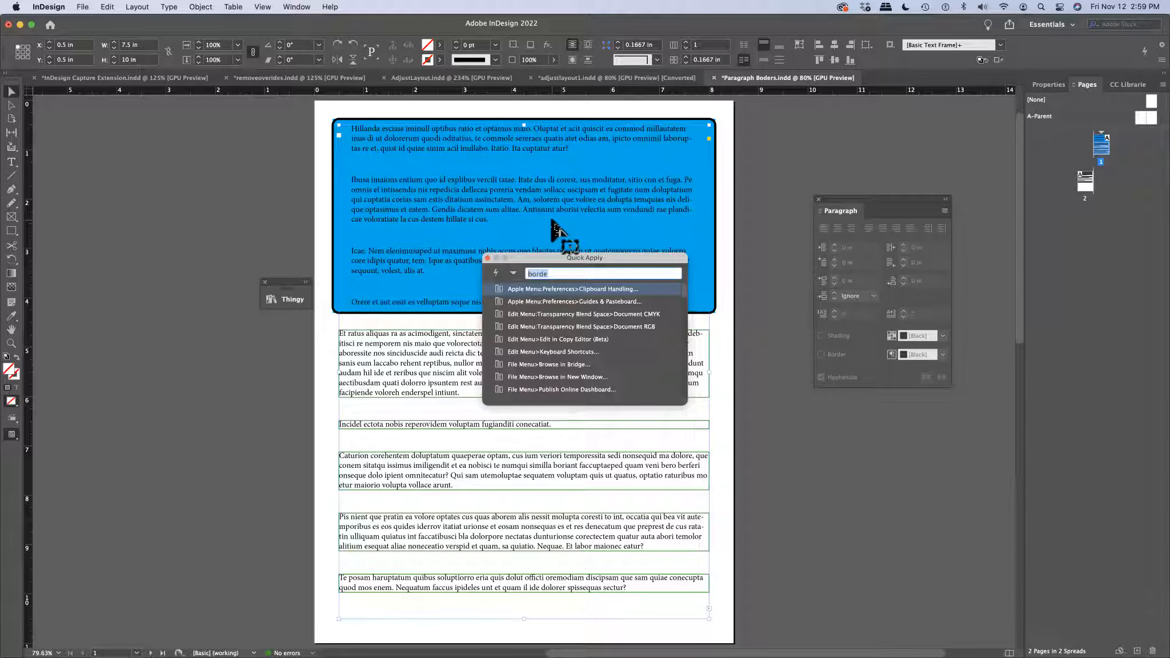
{"action": "type", "text": "ex"}
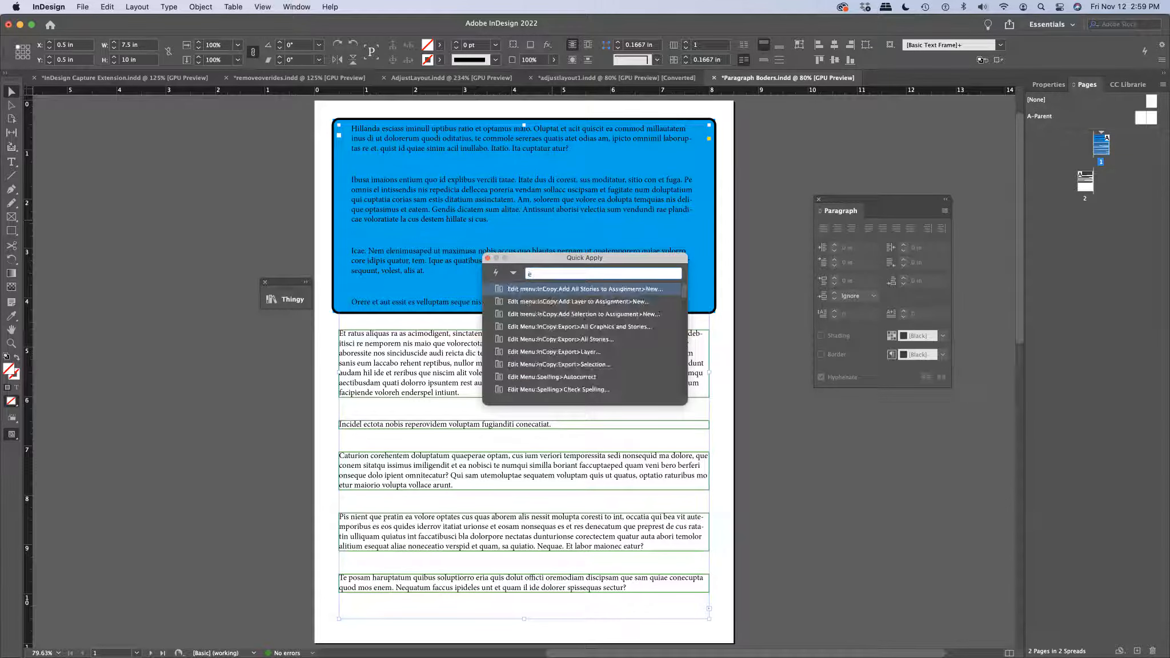
{"action": "type", "text": "t"}
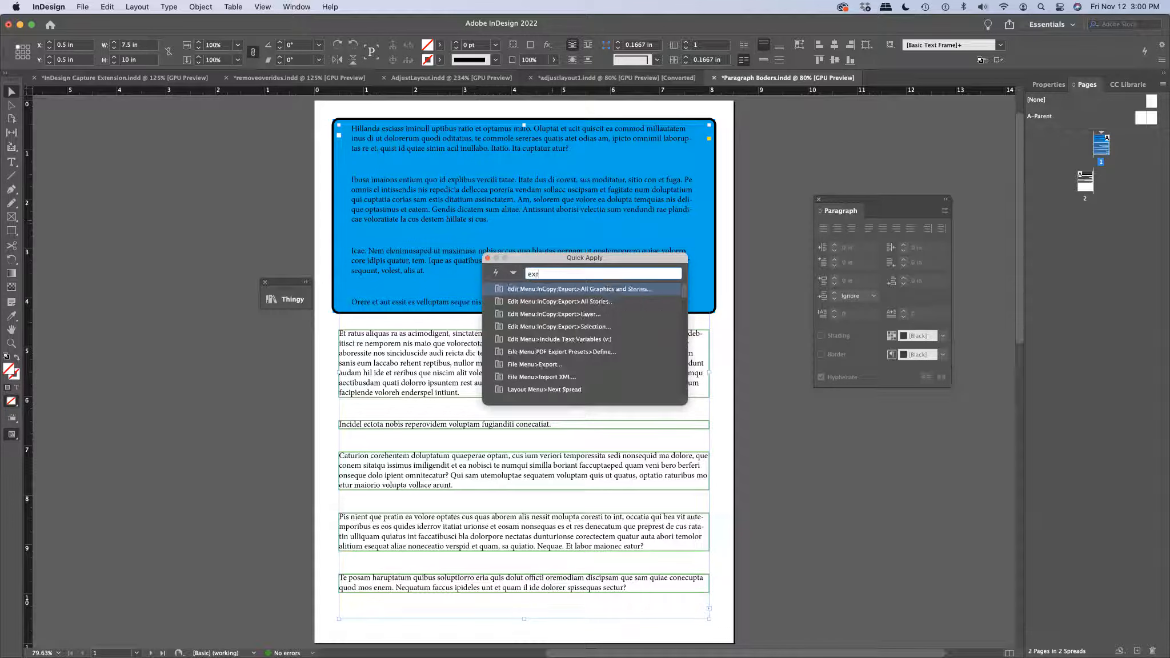
{"action": "type", "text": "ac"}
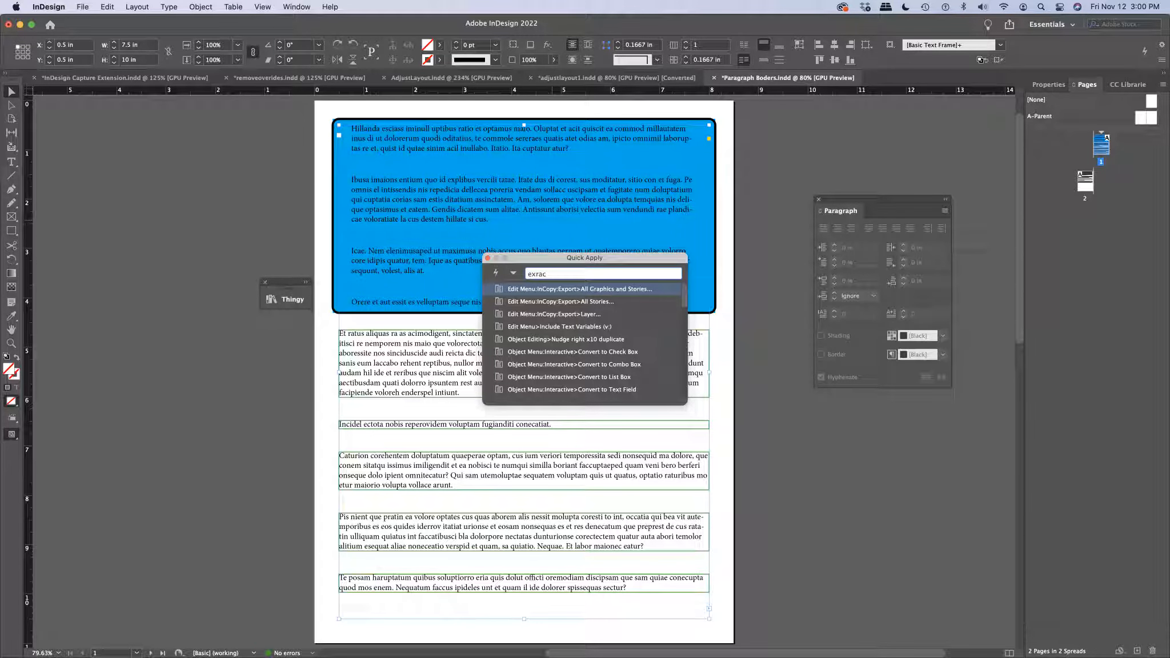
{"action": "key", "text": "BackSpace"}
{"action": "key", "text": "BackSpace"}
{"action": "key", "text": "BackSpace"}
{"action": "type", "text": "tra"}
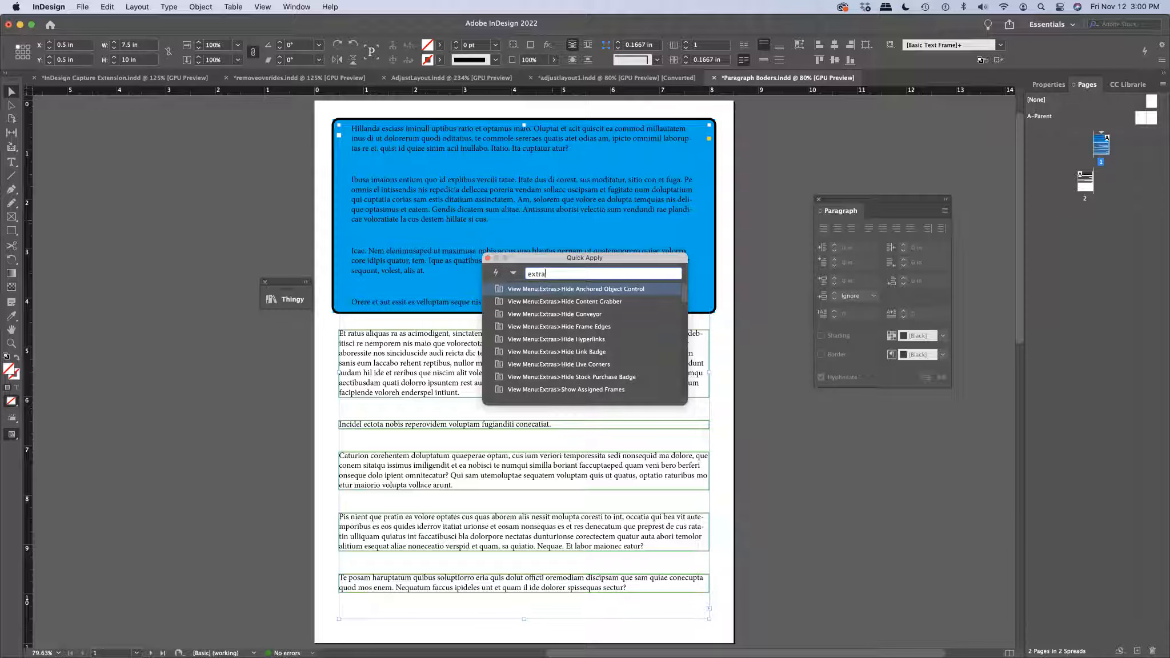
{"action": "type", "text": "ct"}
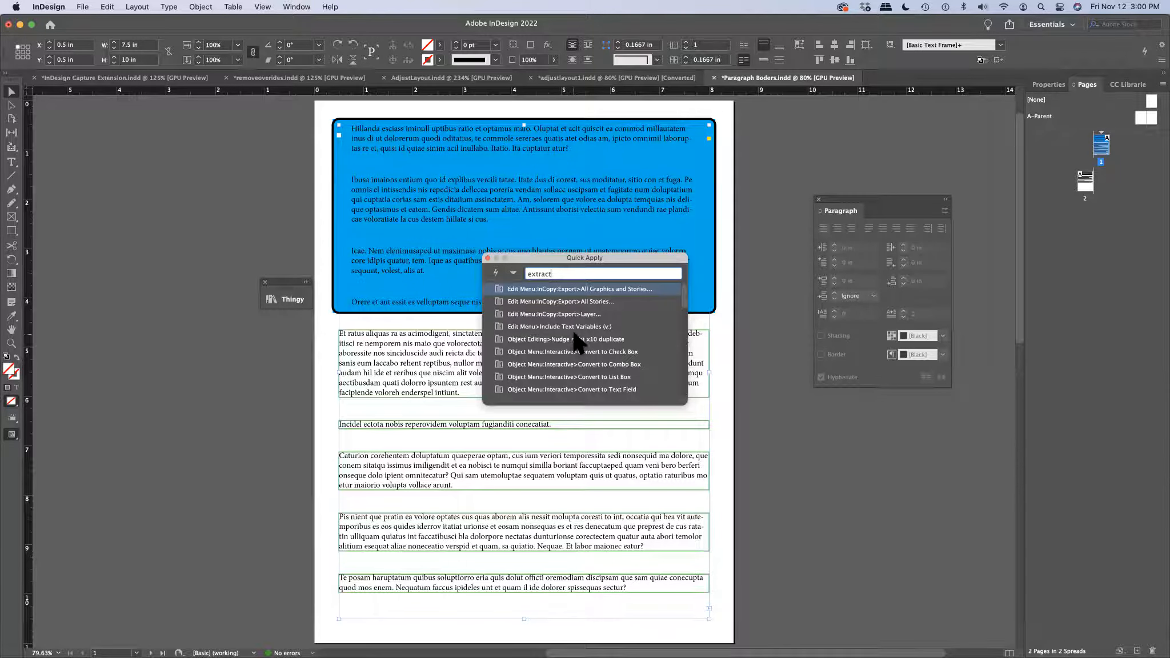
{"action": "scroll", "coordinate": [574, 332], "scroll_direction": "down", "scroll_amount": 2}
{"action": "scroll", "coordinate": [576, 341], "scroll_direction": "down", "scroll_amount": 4}
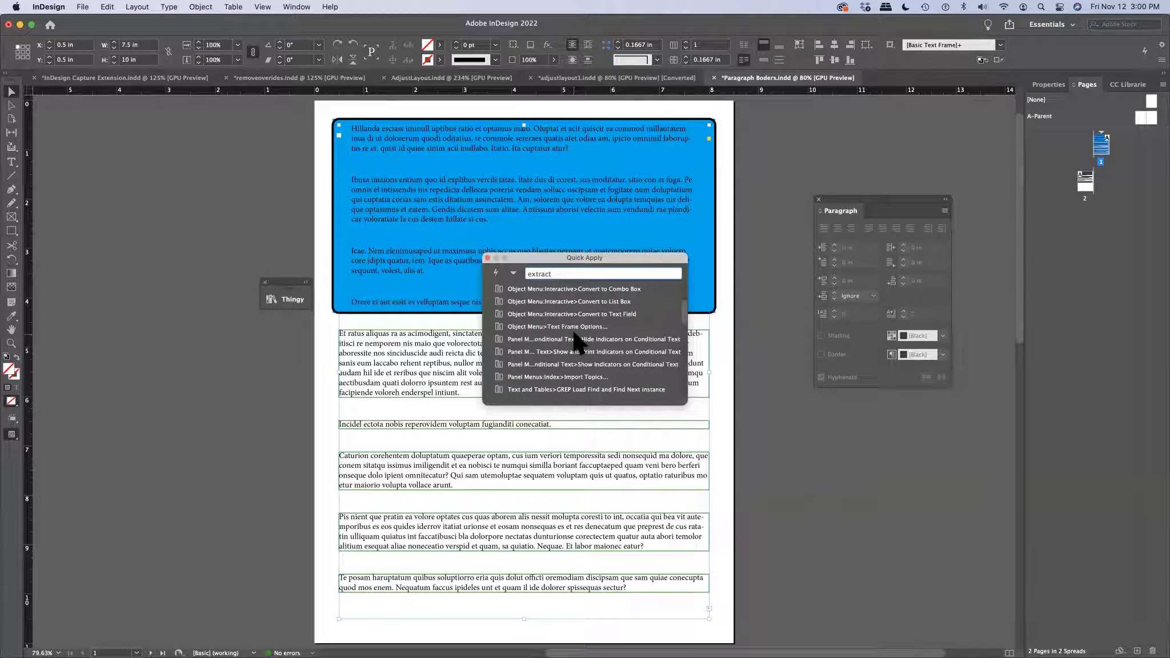
{"action": "scroll", "coordinate": [575, 341], "scroll_direction": "down", "scroll_amount": 1}
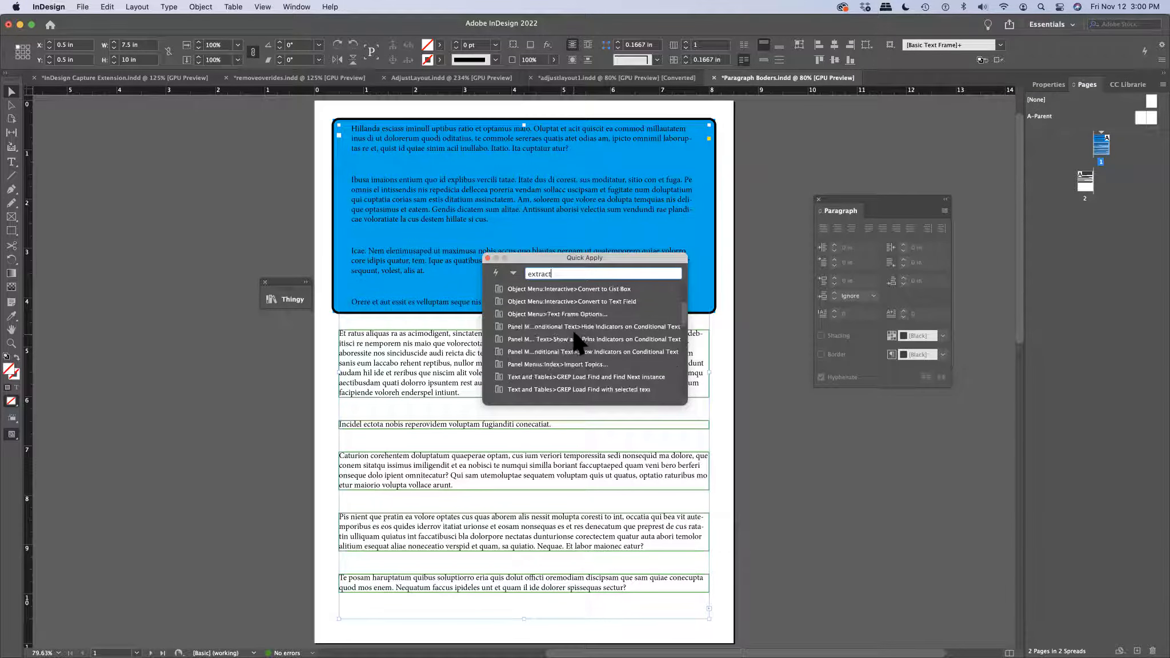
{"action": "scroll", "coordinate": [576, 342], "scroll_direction": "up", "scroll_amount": 7}
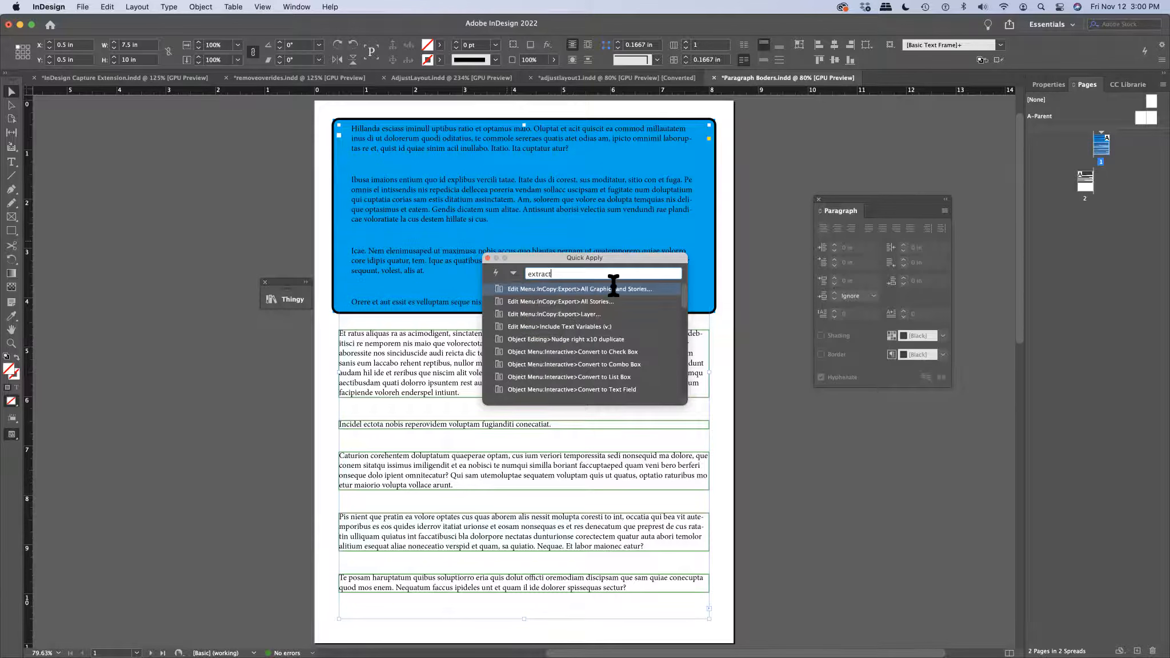
Search Quick Apply for "shape", browse the matching commands, and close the search without running one.
{"action": "left_click_drag", "start_coordinate": [562, 274], "coordinate": [436, 251]}
{"action": "type", "text": "shape"}
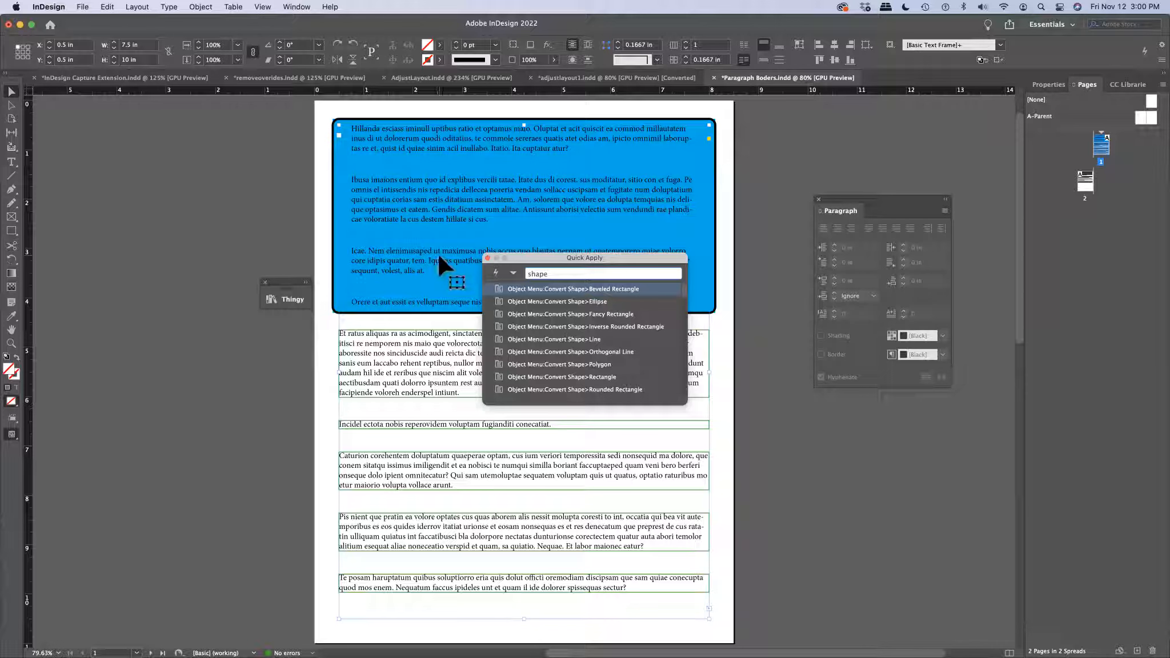
{"action": "scroll", "coordinate": [611, 332], "scroll_direction": "down", "scroll_amount": 2}
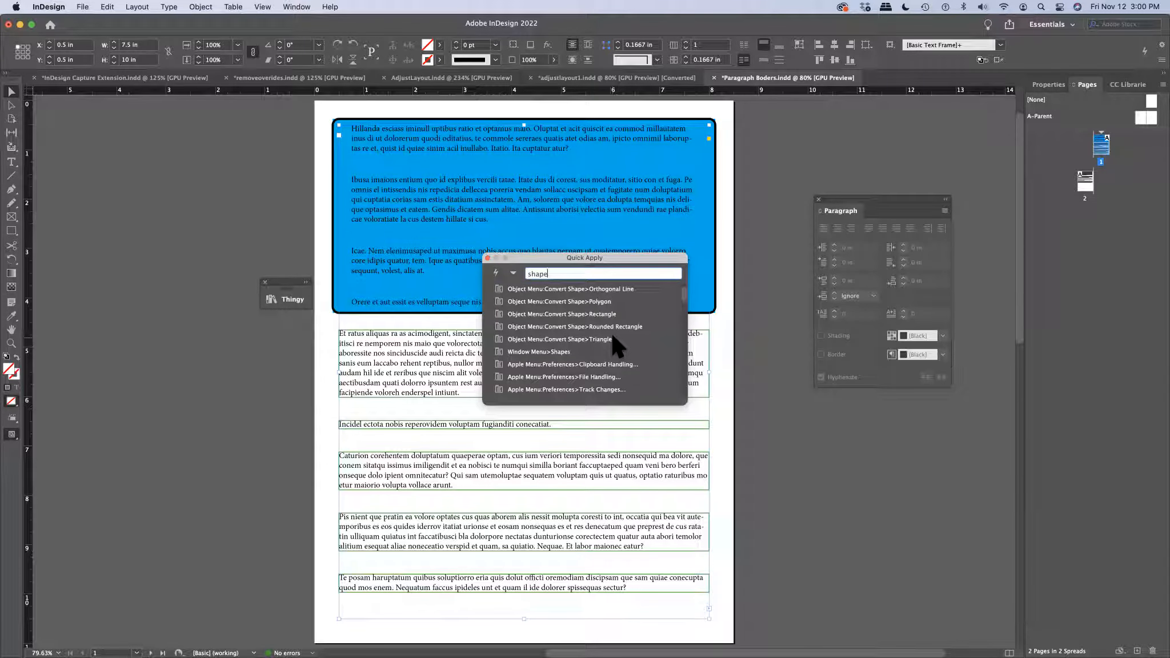
{"action": "scroll", "coordinate": [611, 332], "scroll_direction": "down", "scroll_amount": 1}
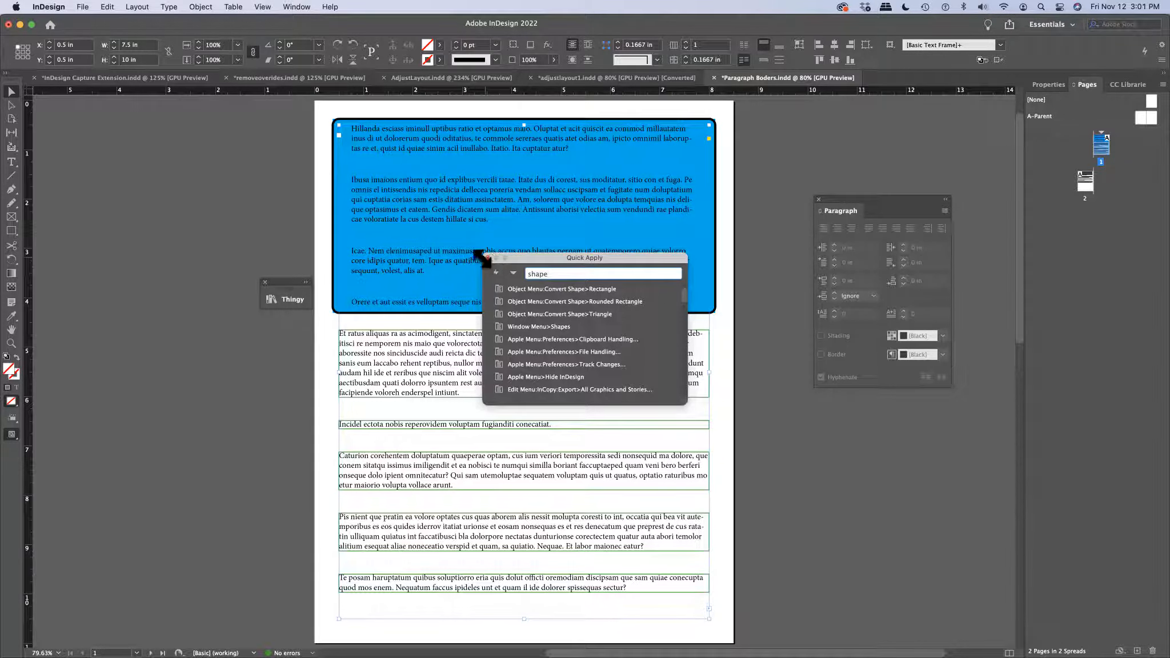
{"action": "key", "text": "Escape"}
Review the text frame's context commands and search Quick Apply for "extract frp", closing the search without running a command.
{"action": "right_click", "coordinate": [491, 231]}
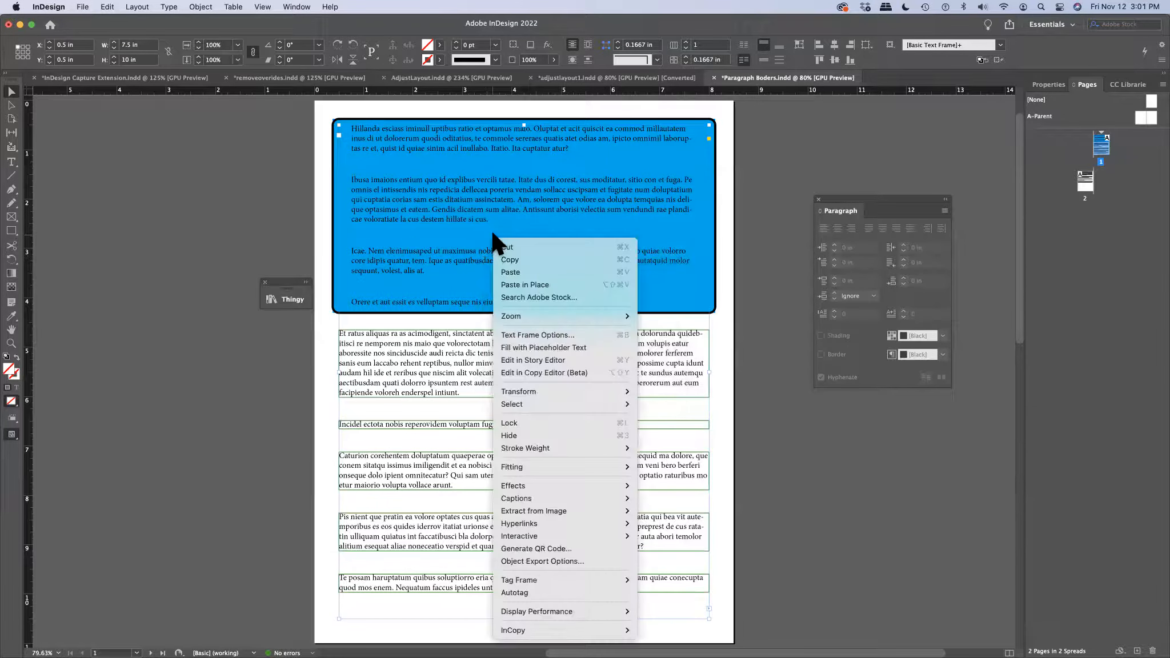
{"action": "key", "text": "Escape"}
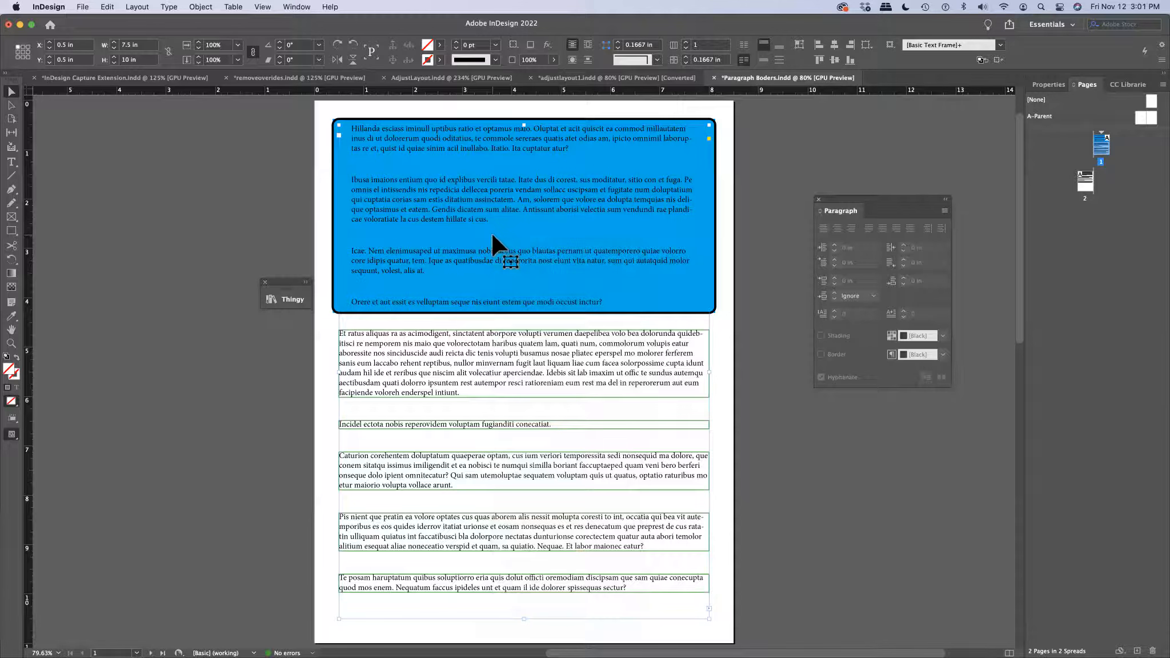
{"action": "key", "text": "super+Return"}
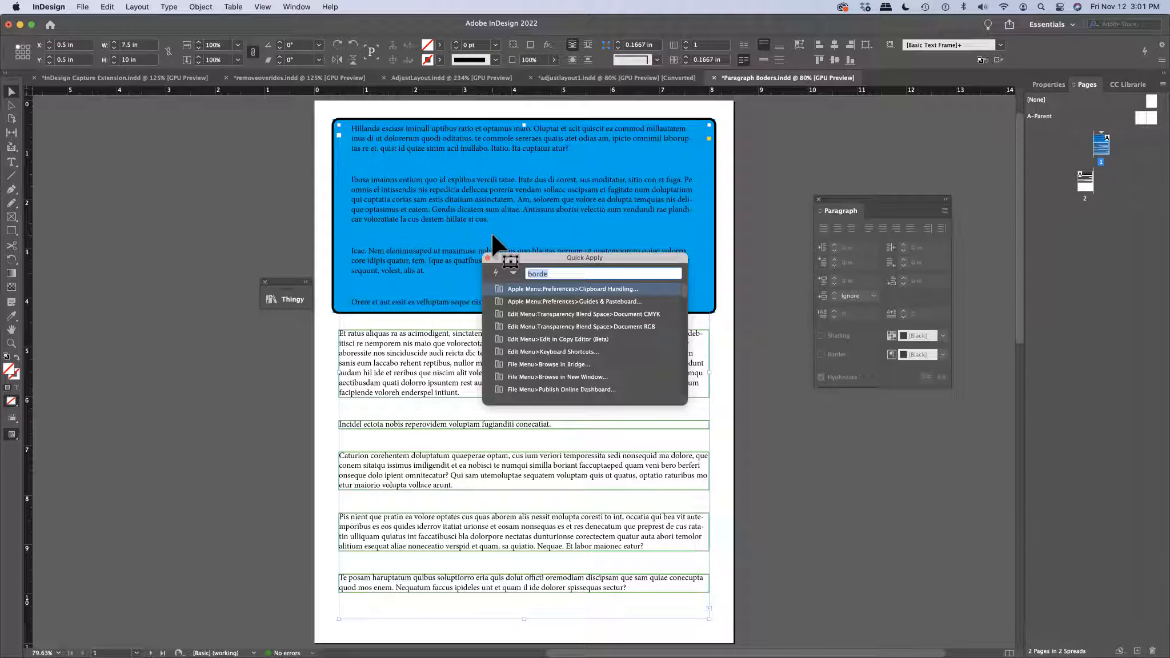
{"action": "type", "text": "ex"}
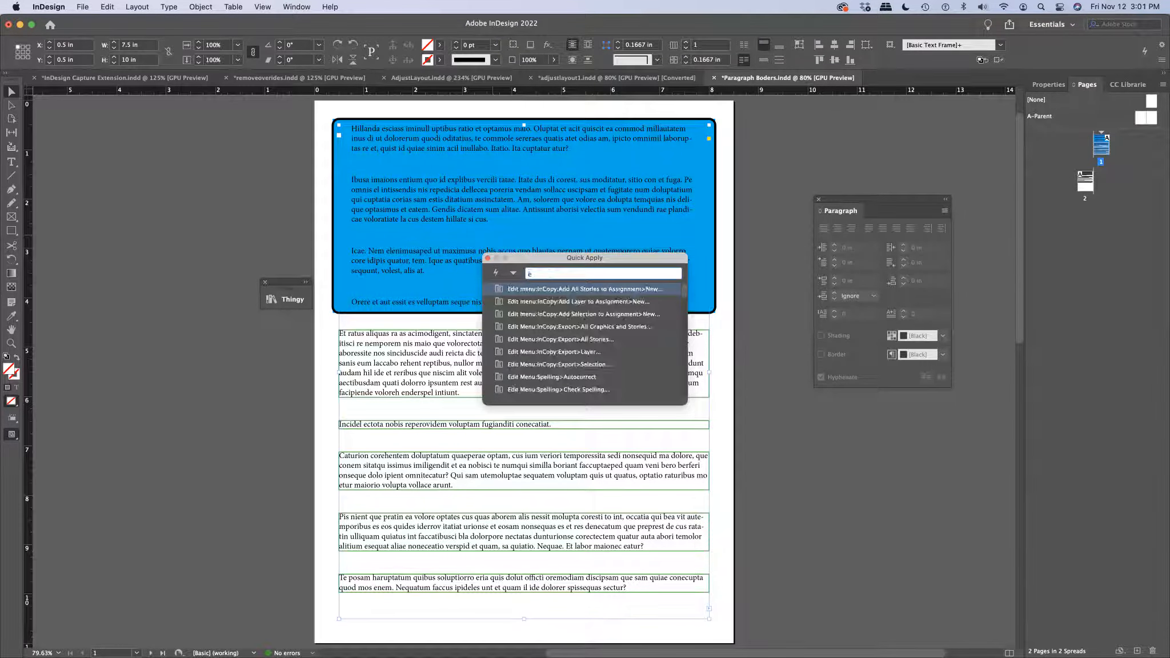
{"action": "type", "text": "tra"}
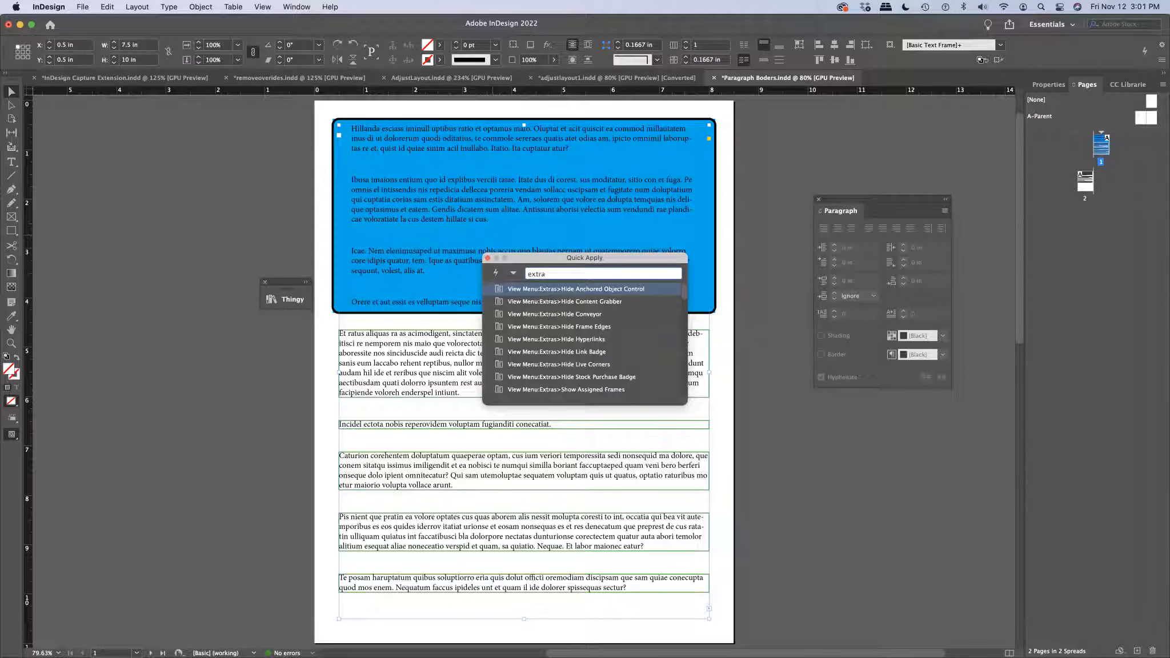
{"action": "type", "text": "c"}
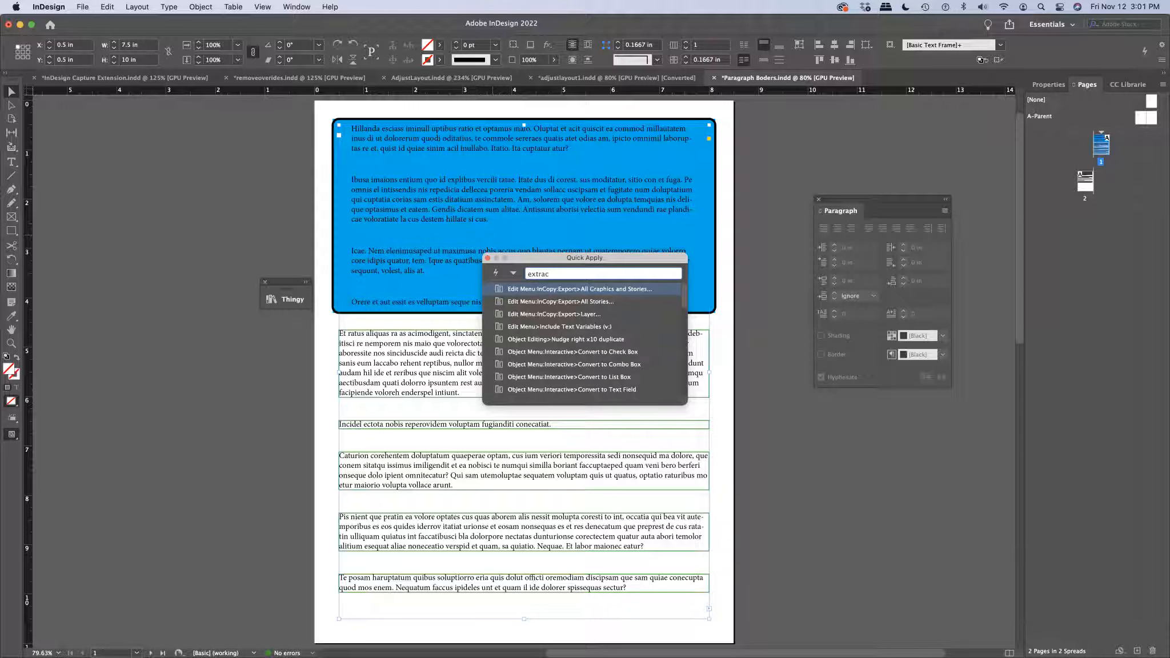
{"action": "type", "text": "t f"}
{"action": "key", "text": "Page_Down"}
{"action": "type", "text": "rp"}
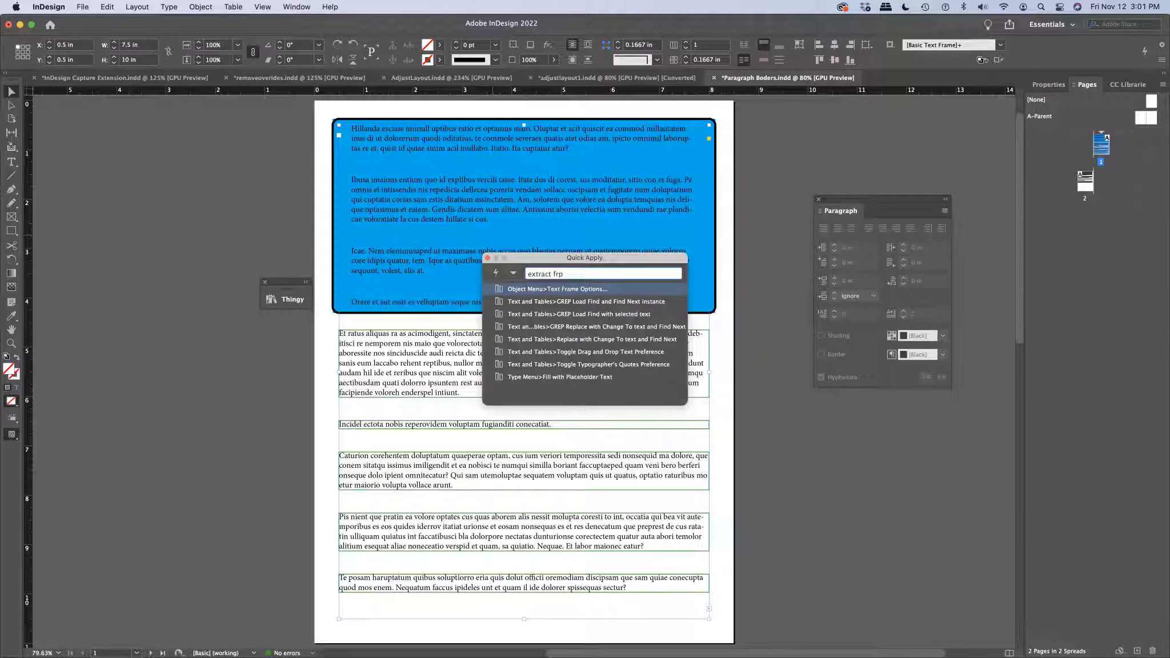
{"action": "type", "text": ","}
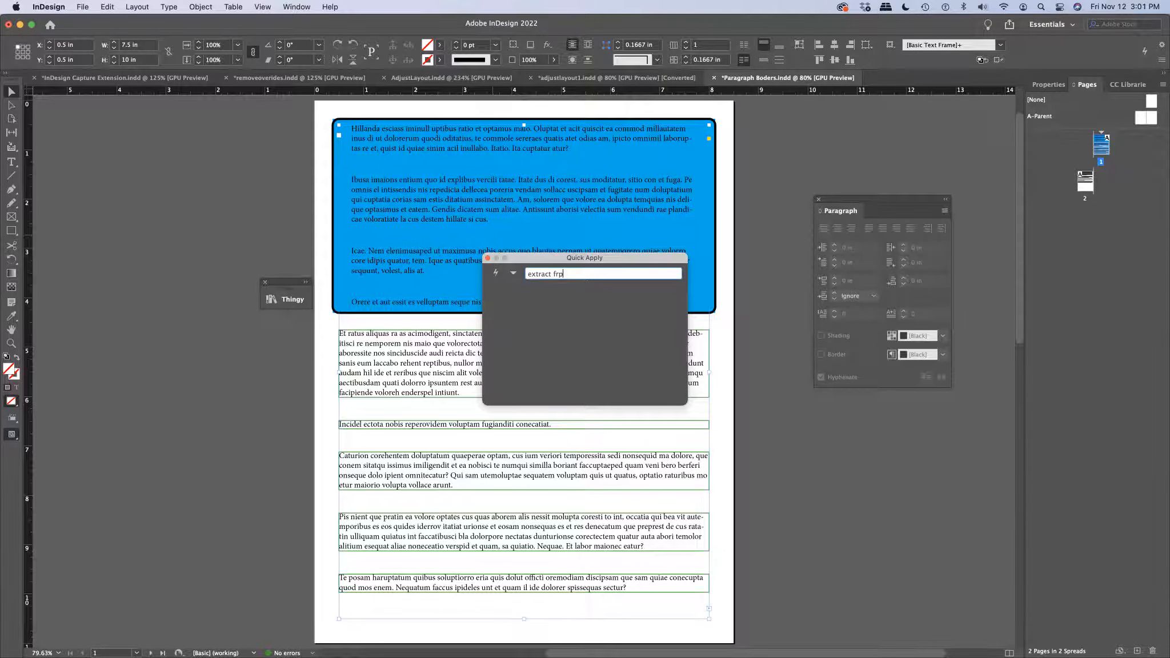
{"action": "key", "text": "BackSpace"}
{"action": "key", "text": "BackSpace"}
{"action": "key", "text": "BackSpace"}
{"action": "key", "text": "BackSpace"}
{"action": "key", "text": "BackSpace"}
{"action": "key", "text": "BackSpace"}
{"action": "key", "text": "BackSpace"}
{"action": "key", "text": "BackSpace"}
{"action": "key", "text": "BackSpace"}
{"action": "key", "text": "BackSpace"}
{"action": "key", "text": "BackSpace"}
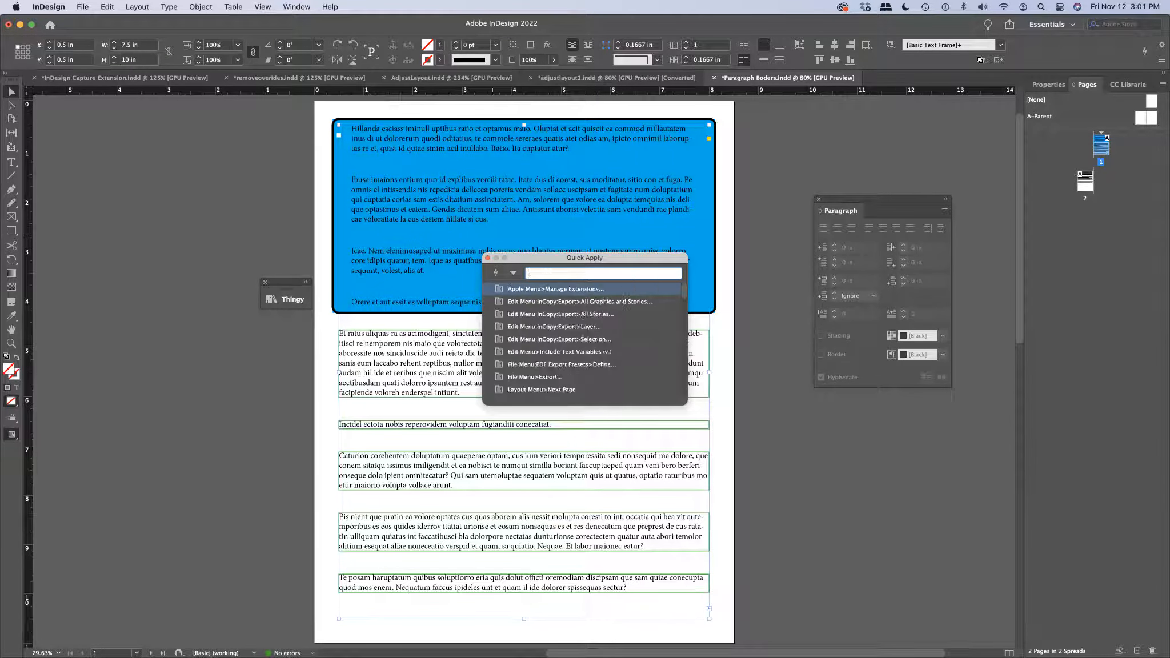
{"action": "left_click", "coordinate": [488, 258]}
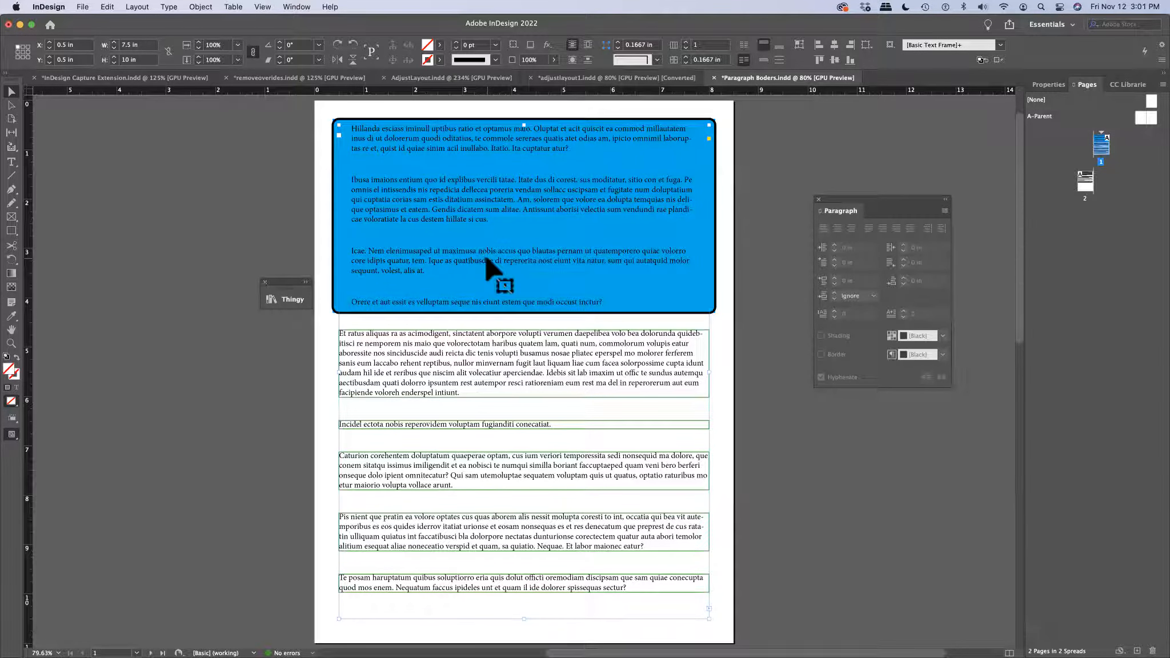
{"action": "key", "text": "super+Tab"}
{"action": "key", "text": "super+Tab"}
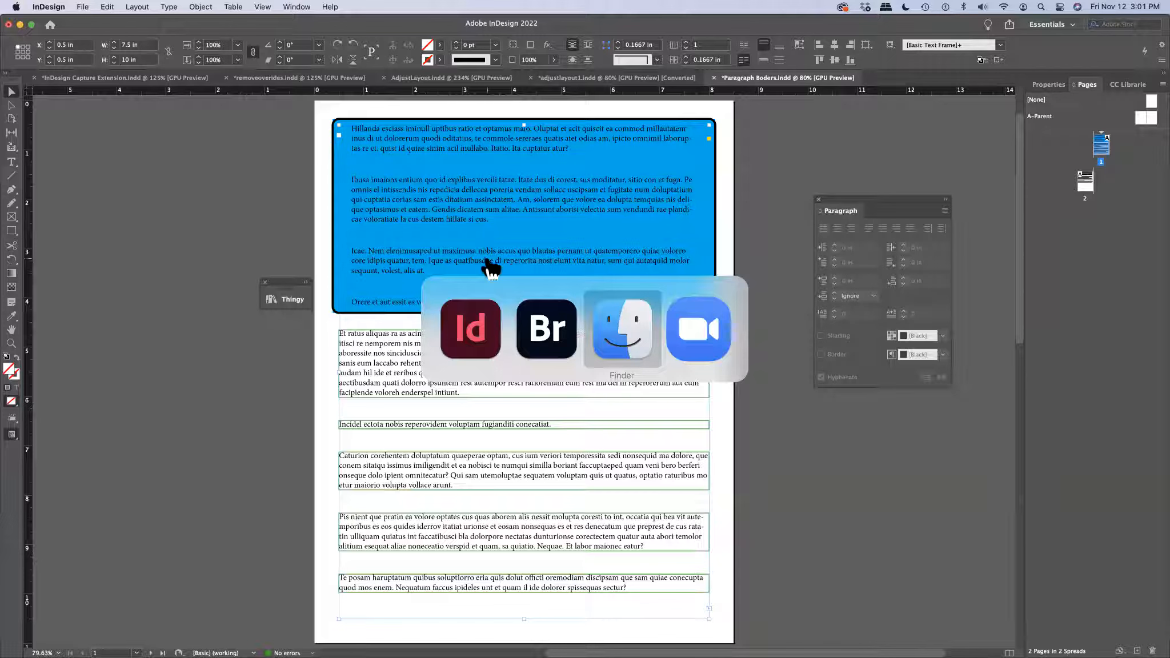
{"action": "key", "text": "super+Tab"}
{"action": "key", "text": "super+Tab"}
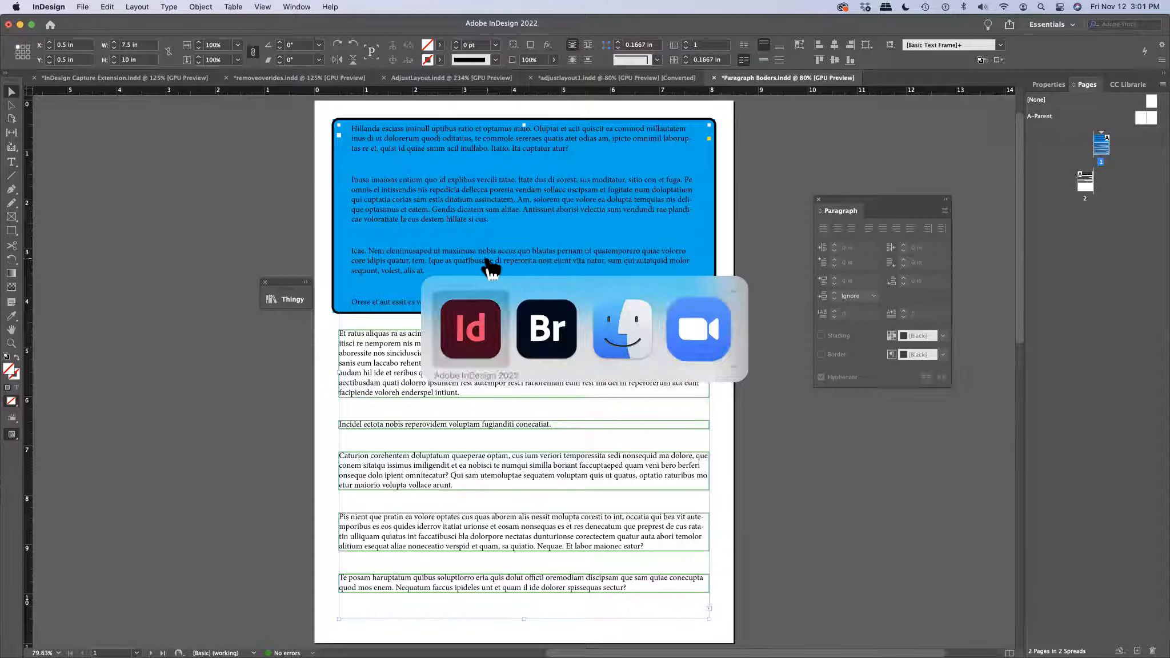
{"action": "key", "text": "super+Tab"}
{"action": "key", "text": "super+Tab"}
{"action": "key", "text": "super+Tab"}
{"action": "key", "text": "super+Tab"}
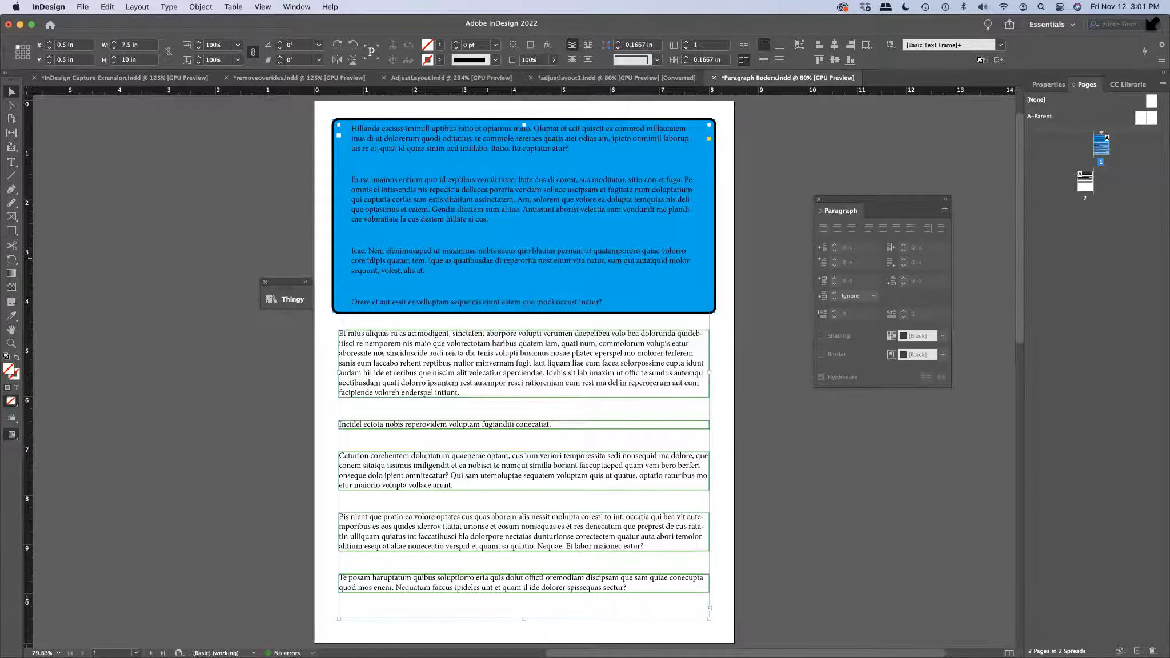
Open Quick Apply and close it without running a command.
{"action": "left_click", "coordinate": [1140, 56]}
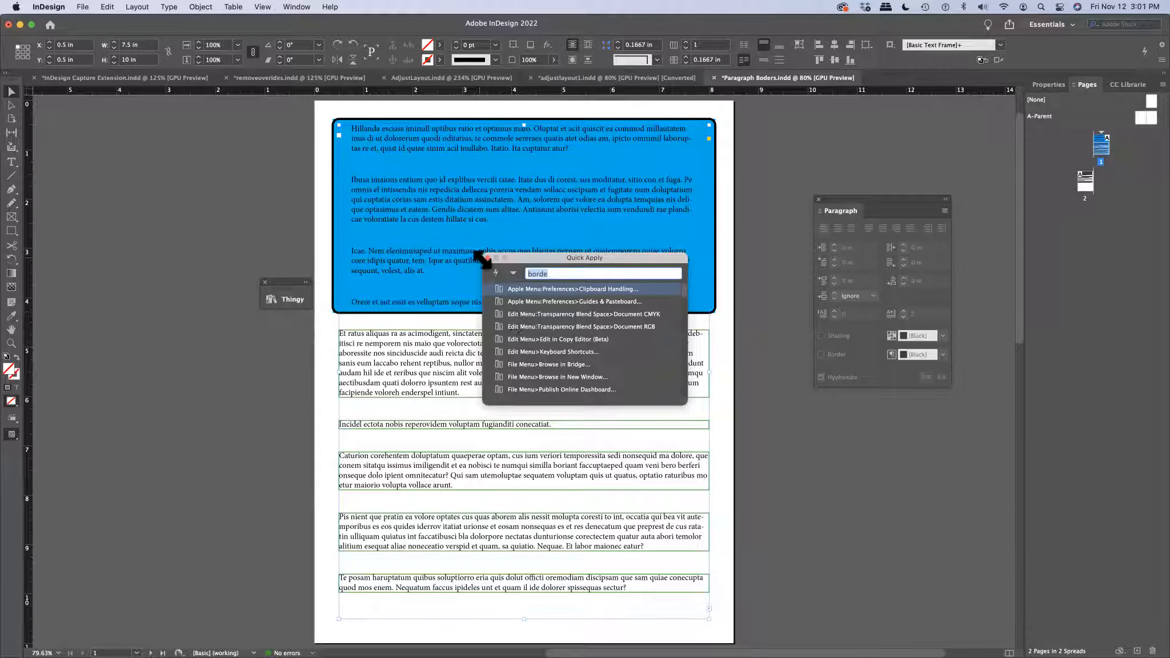
{"action": "key", "text": "Escape"}
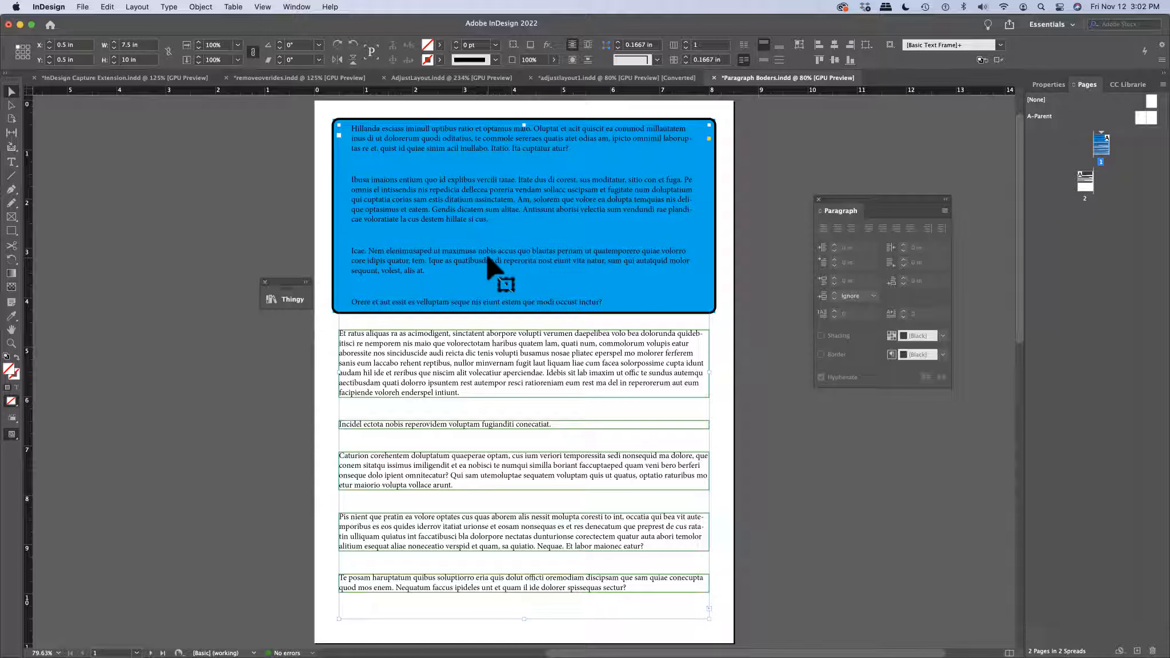
Switch to Adobe Bridge and open ColumnRules 2.indd from the IND 111221 Demos folder.
{"action": "key", "text": "super+Tab"}
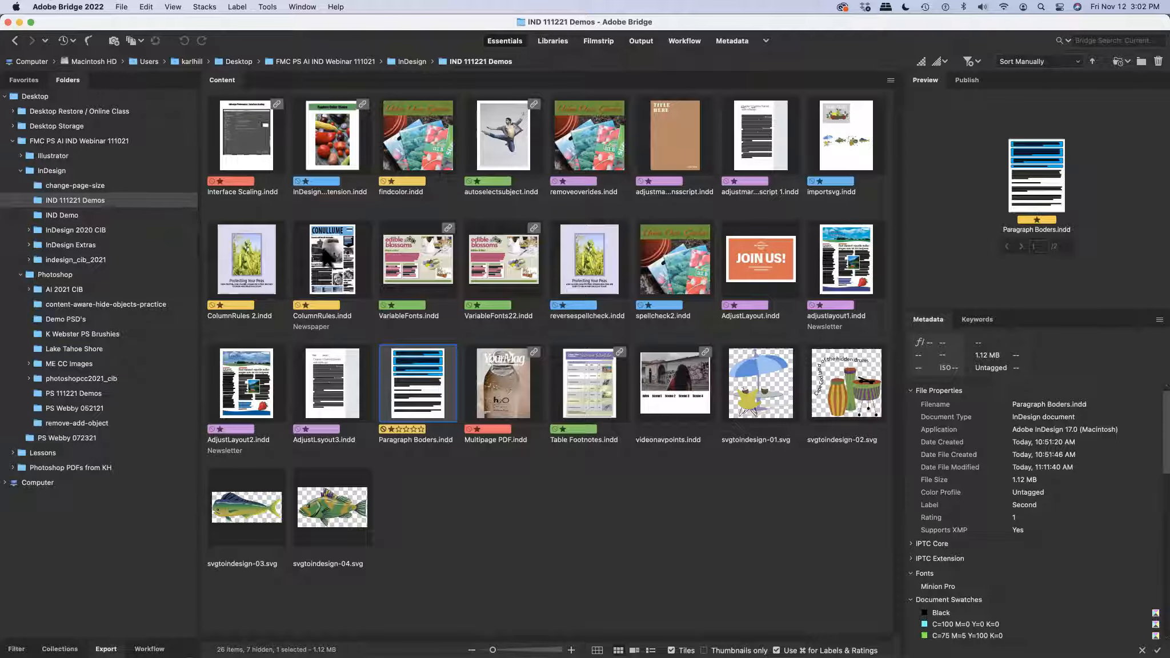
{"action": "left_click", "coordinate": [251, 264]}
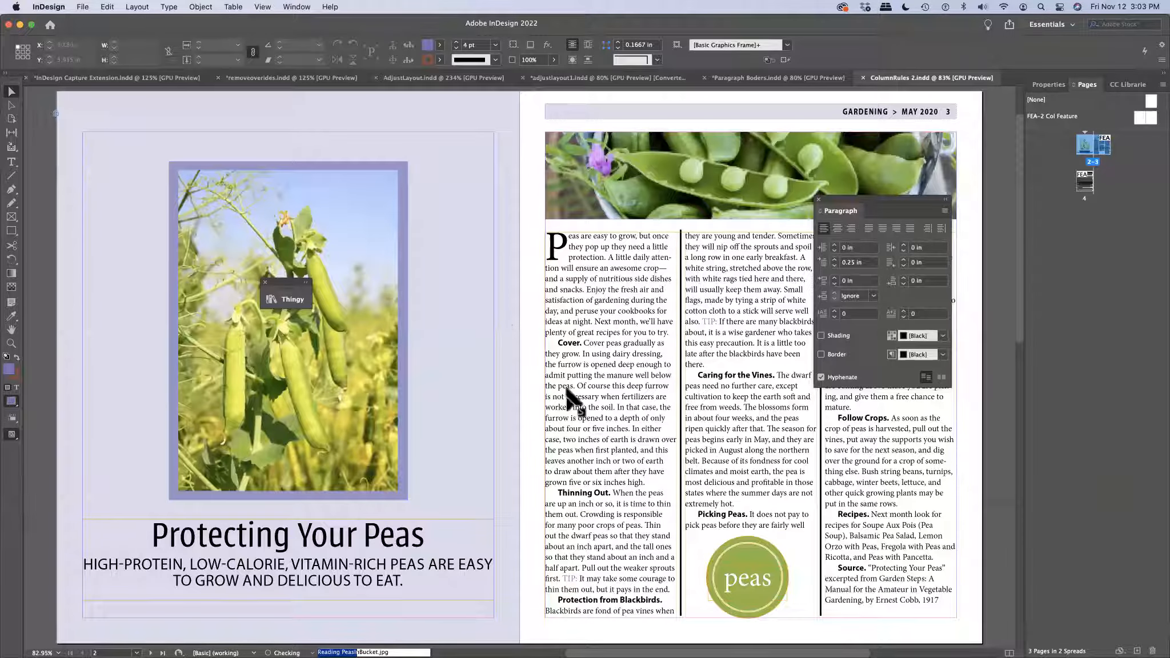
Select the three-column text frame on page 3 and set its number of columns to 4.
{"action": "left_click", "coordinate": [591, 398]}
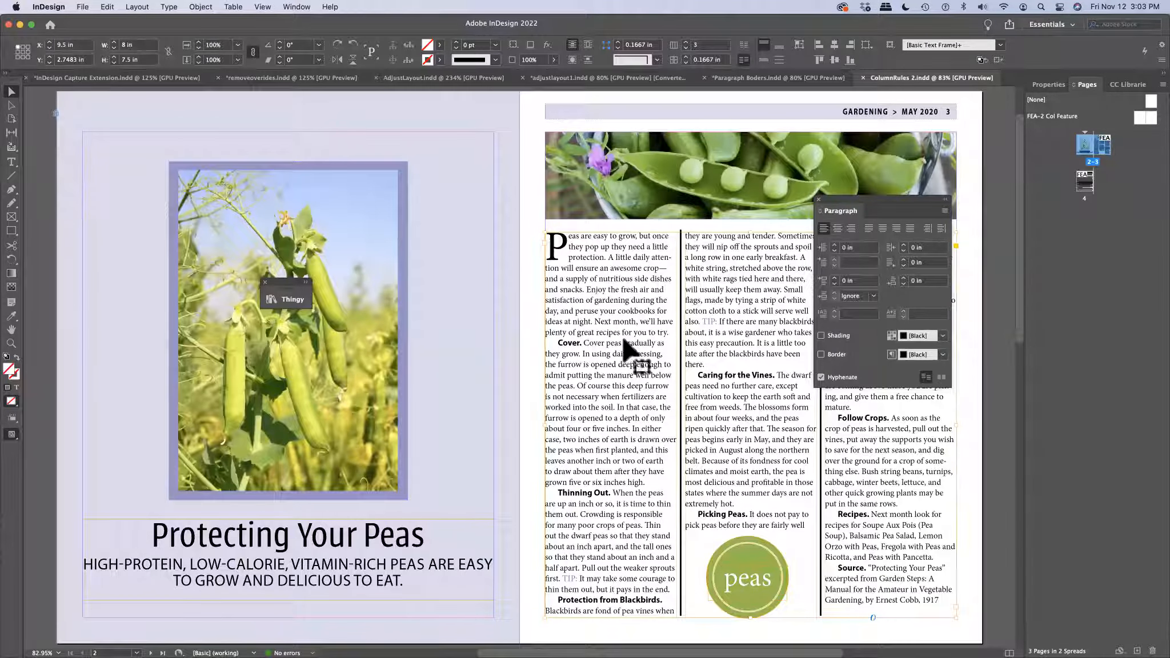
{"action": "right_click", "coordinate": [611, 333]}
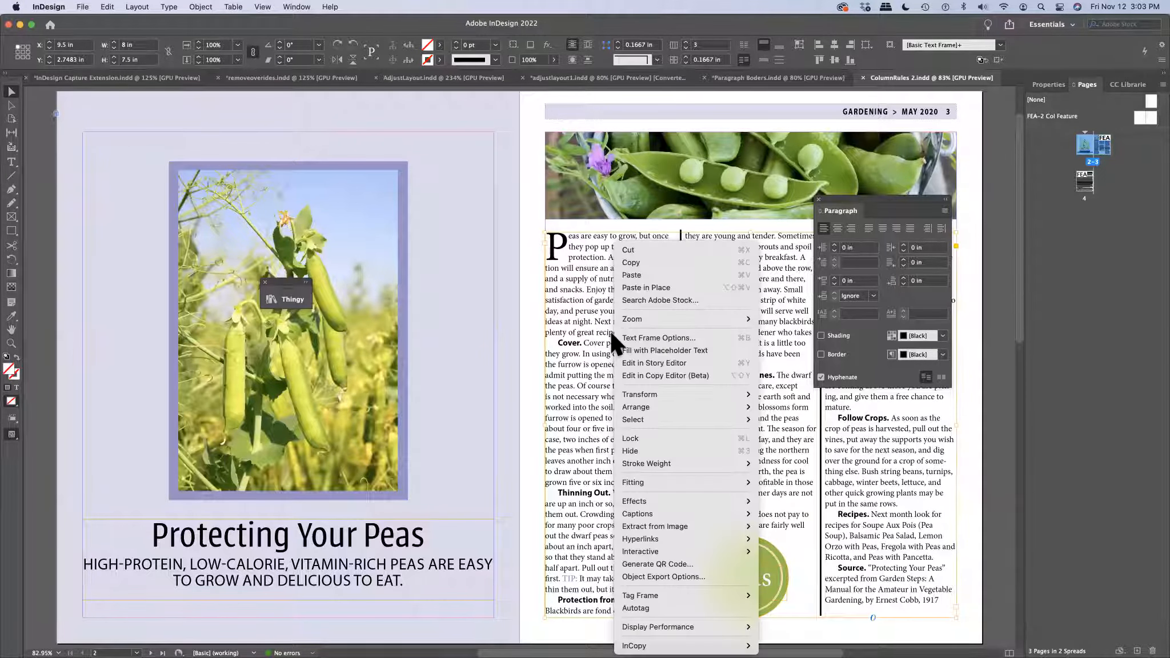
{"action": "left_click", "coordinate": [1056, 85]}
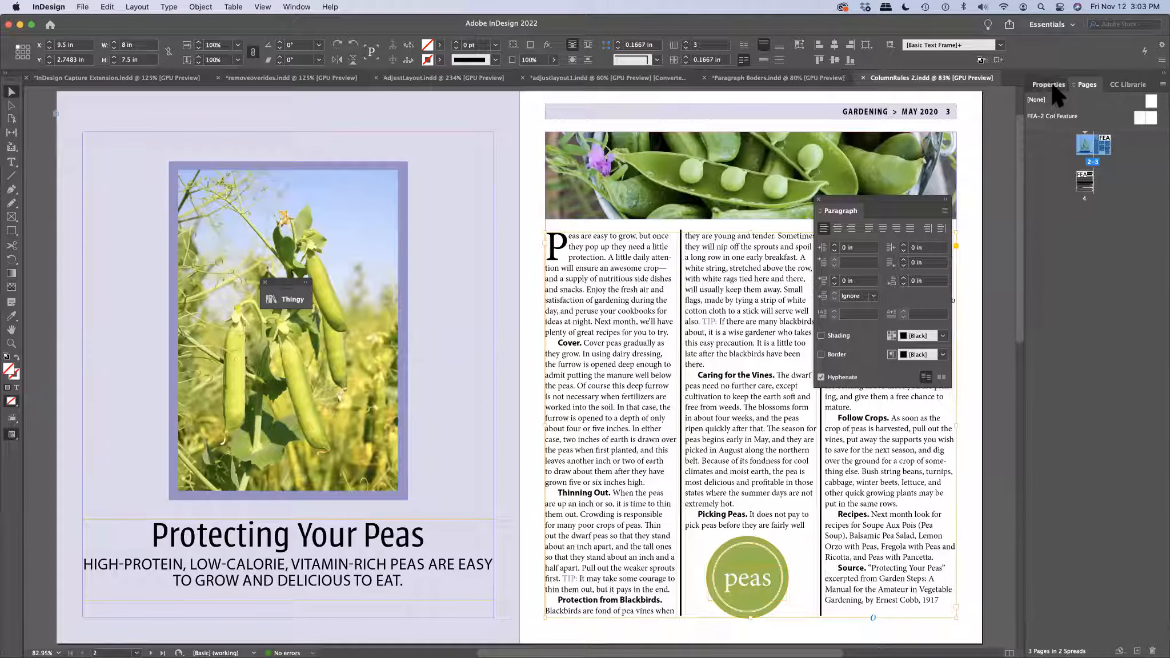
{"action": "left_click", "coordinate": [1052, 86]}
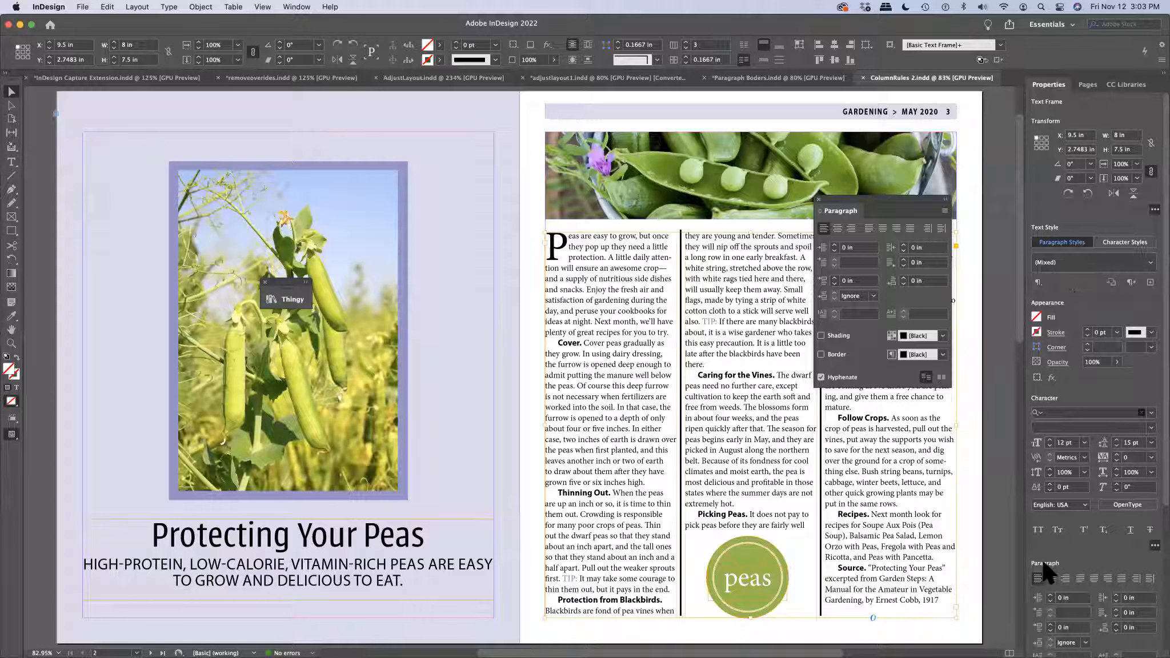
{"action": "scroll", "coordinate": [1093, 538], "scroll_direction": "down", "scroll_amount": 5}
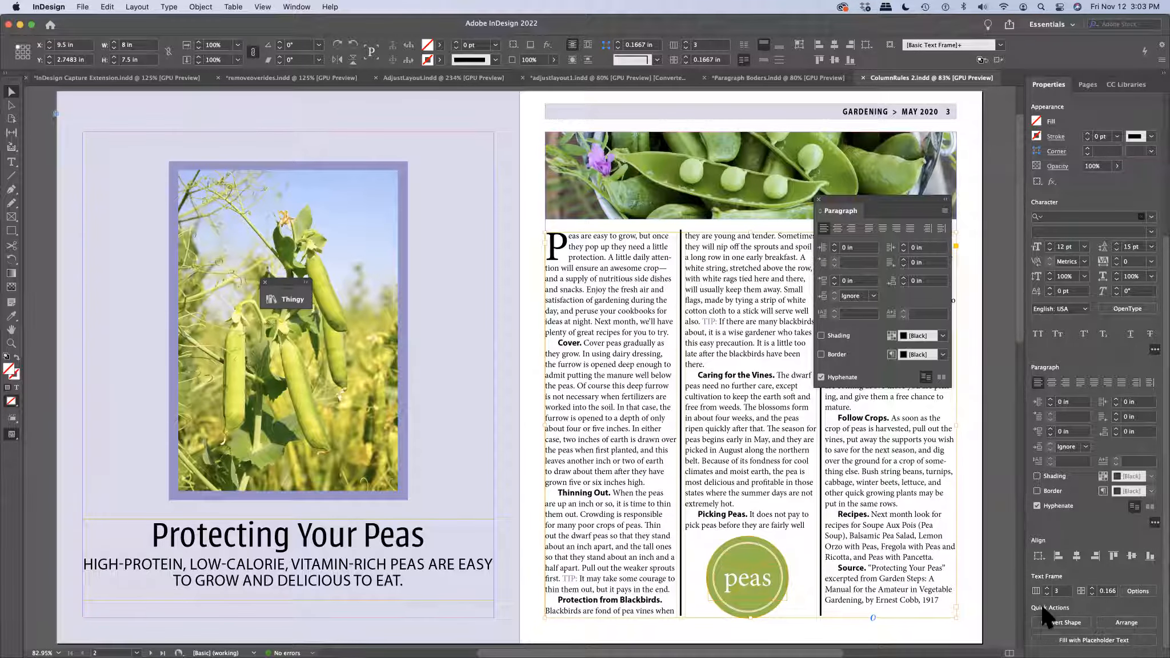
{"action": "left_click", "coordinate": [1047, 588]}
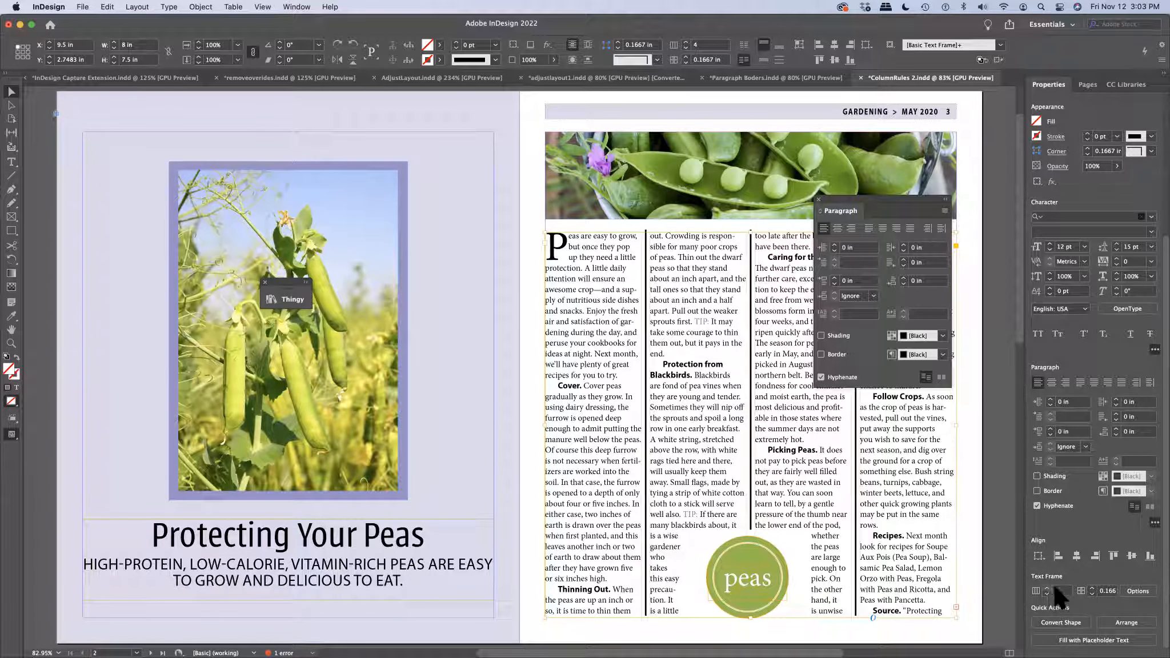
Set the text frame's column rules to start and end 0.1875 in from the frame edges, with a 2 pt weight.
{"action": "left_click", "coordinate": [1133, 587]}
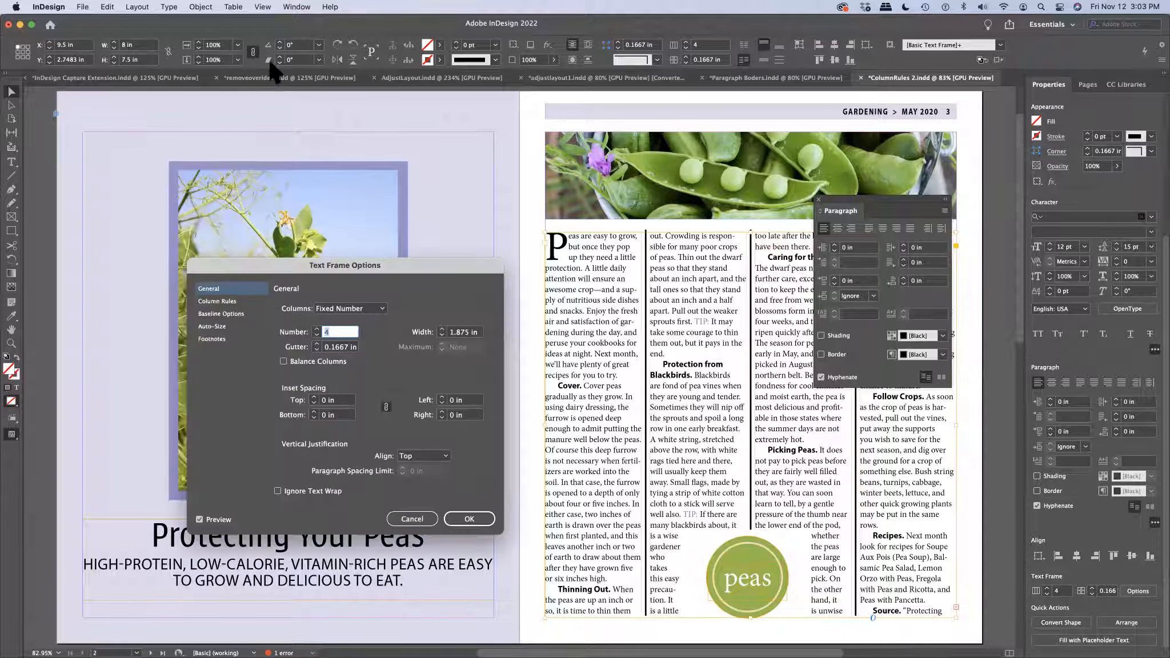
{"action": "left_click_drag", "start_coordinate": [473, 264], "coordinate": [548, 211]}
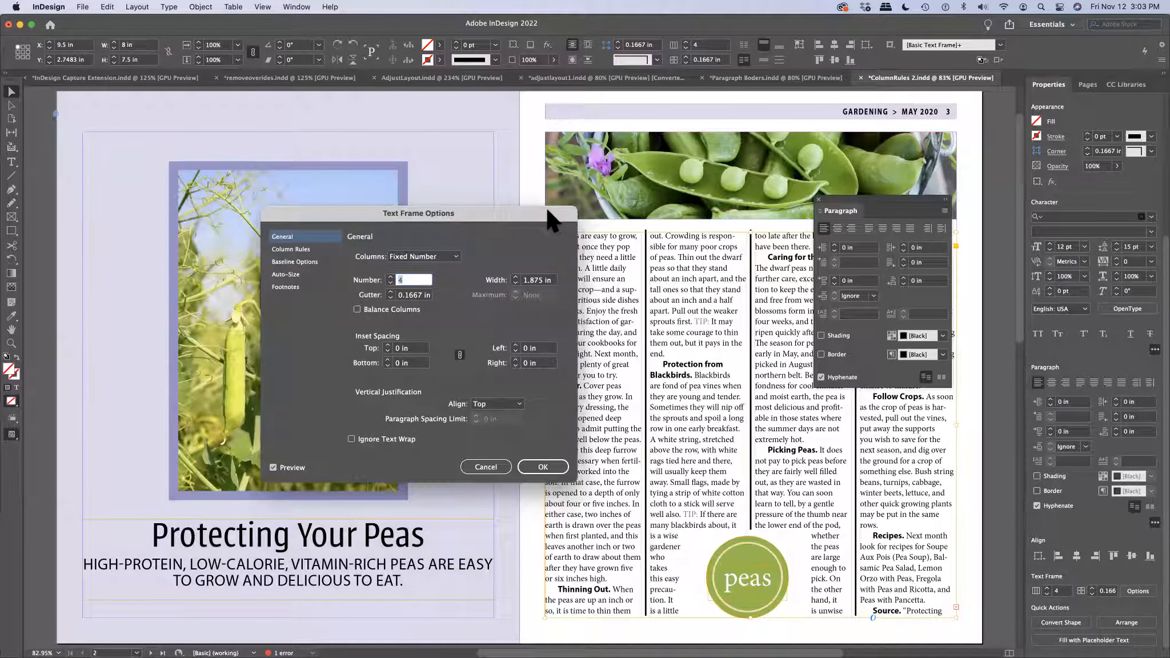
{"action": "left_click", "coordinate": [297, 249]}
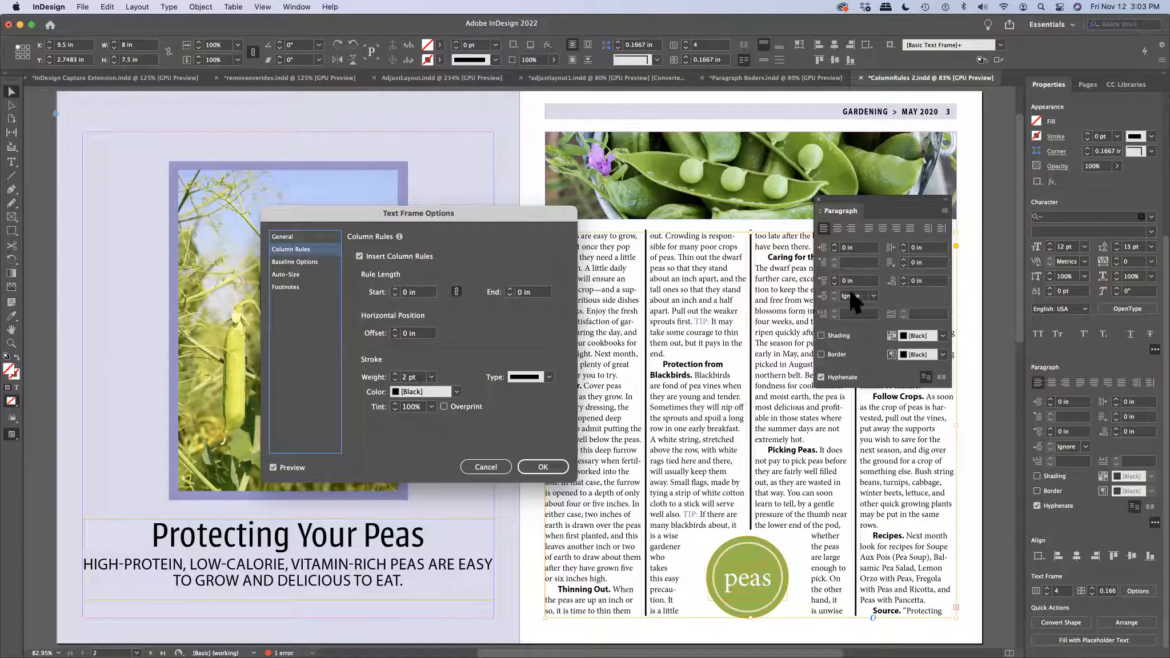
{"action": "left_click", "coordinate": [413, 291]}
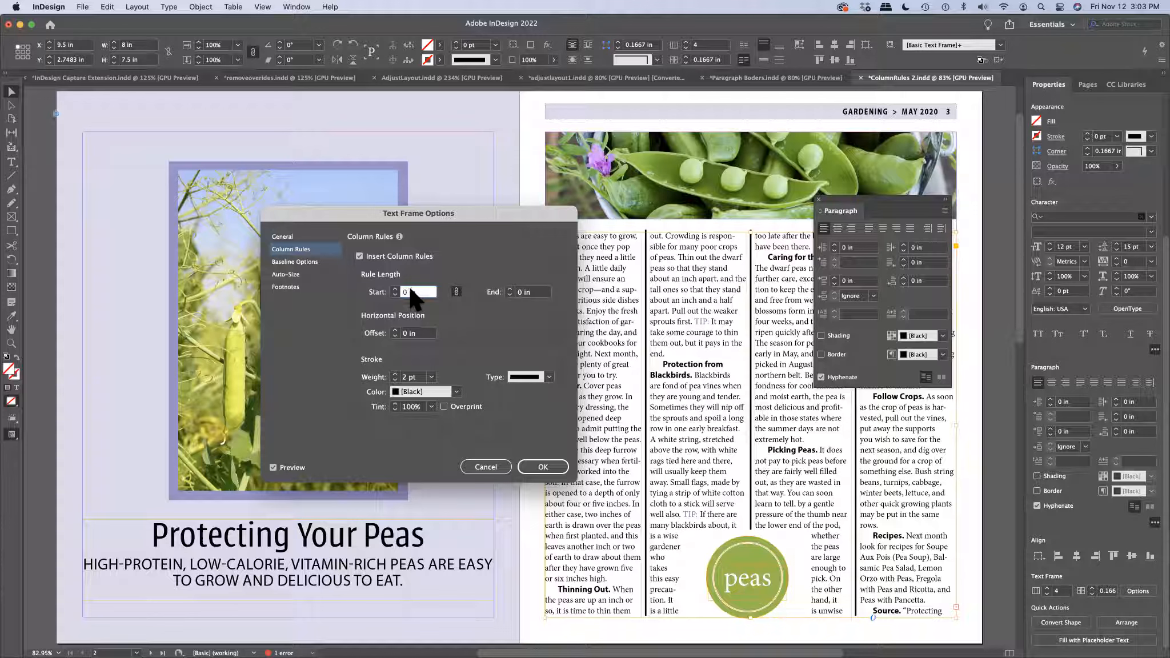
{"action": "key", "text": "Up"}
{"action": "key", "text": "Up"}
{"action": "key", "text": "Up"}
{"action": "left_click", "coordinate": [412, 377]}
{"action": "key", "text": "Up"}
{"action": "key", "text": "Down"}
{"action": "left_click", "coordinate": [548, 465]}
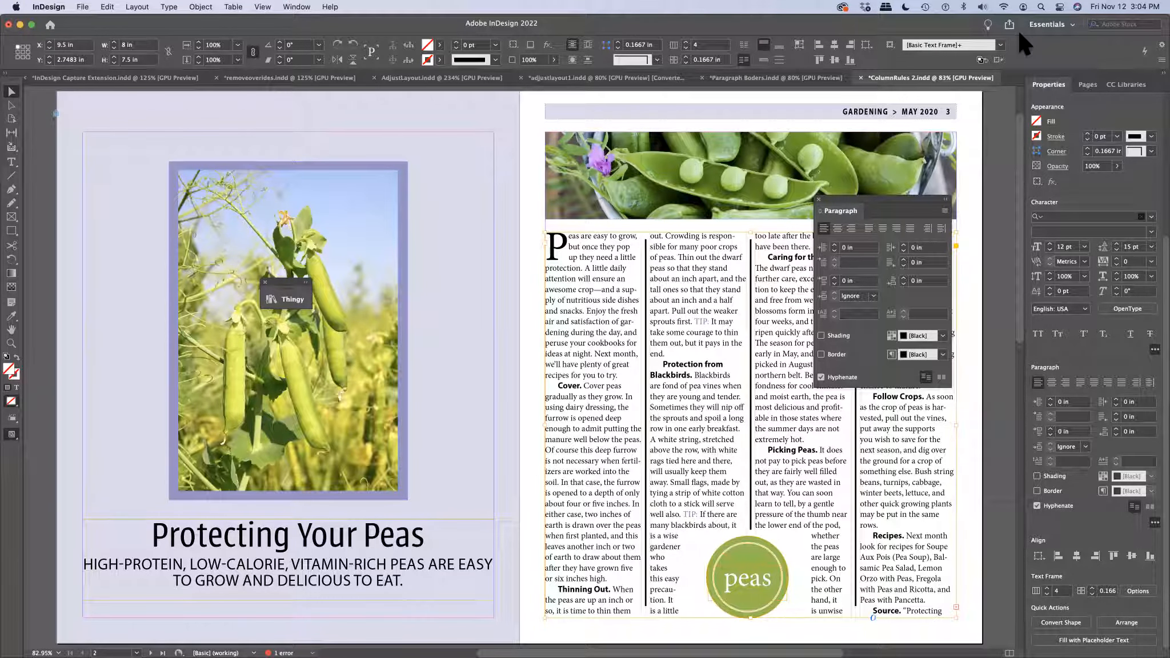
Create an object style named "4 col rules" from the text frame, reviewing its general and column rule options with preview on.
{"action": "left_click", "coordinate": [891, 47]}
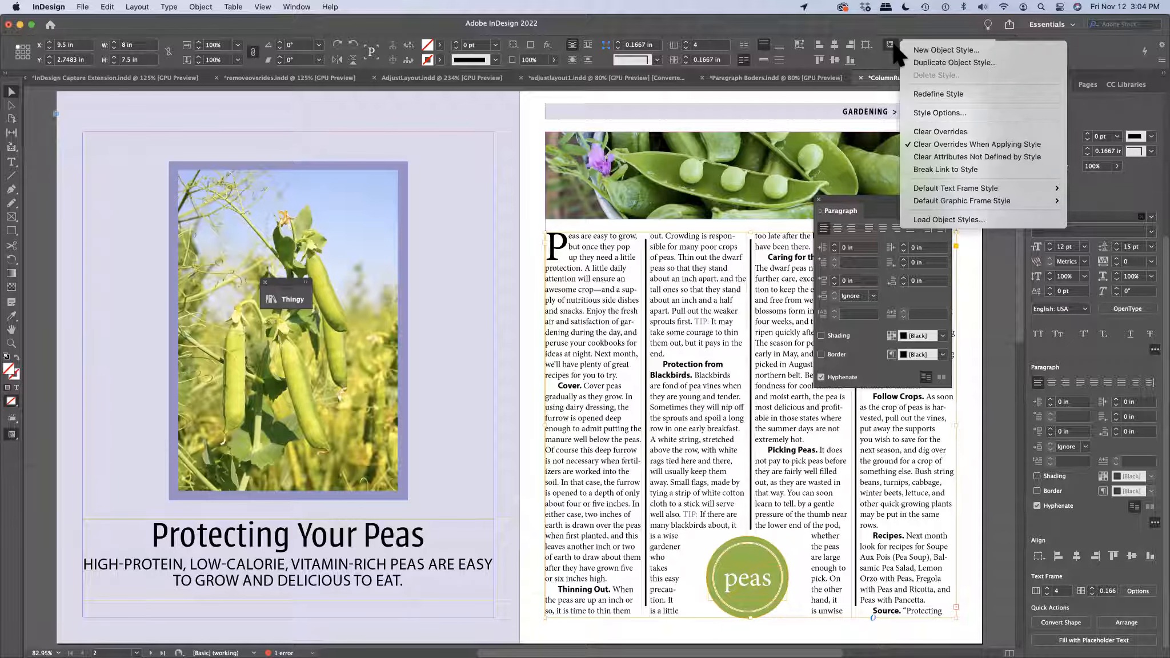
{"action": "left_click", "coordinate": [943, 48]}
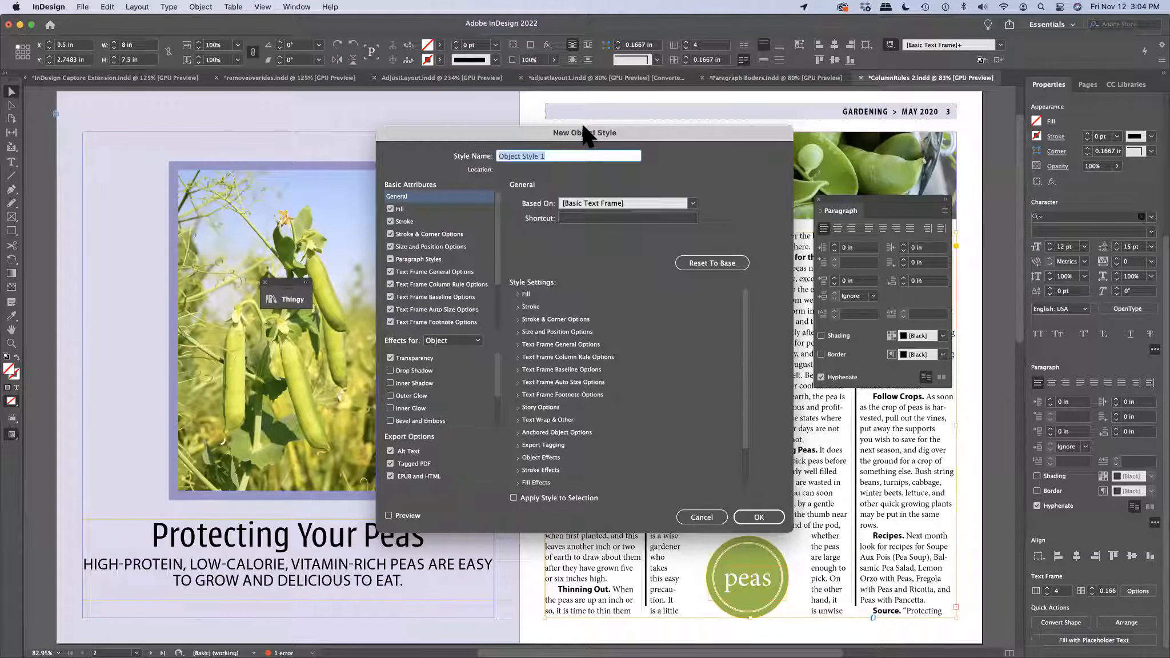
{"action": "type", "text": "4 col rules"}
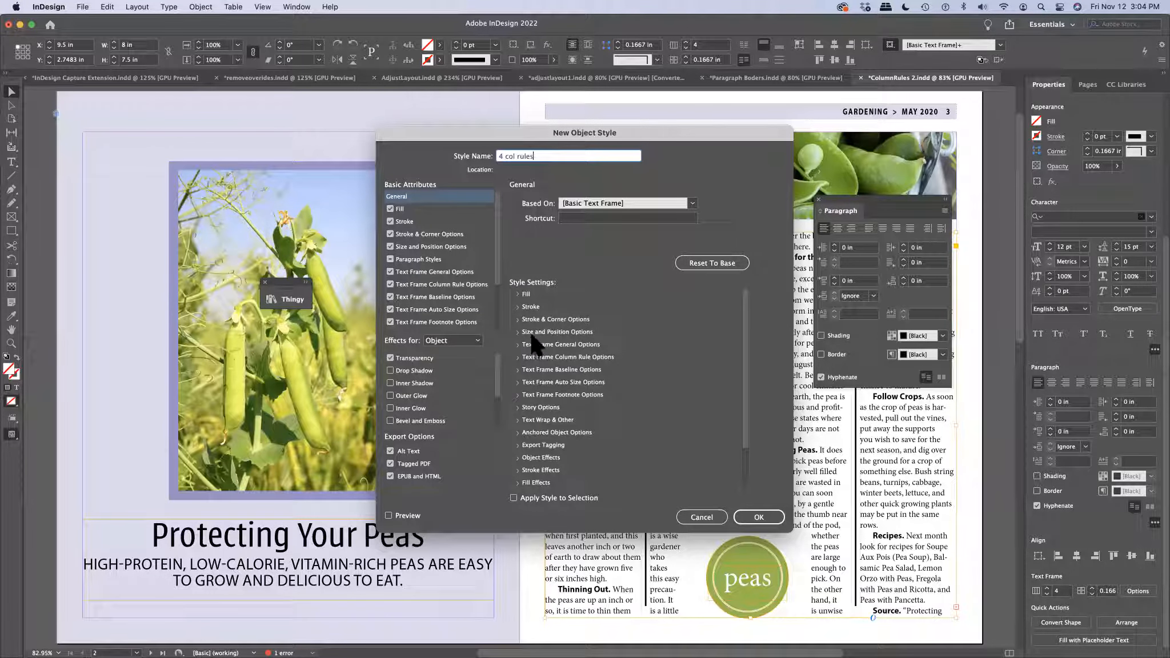
{"action": "left_click", "coordinate": [388, 516]}
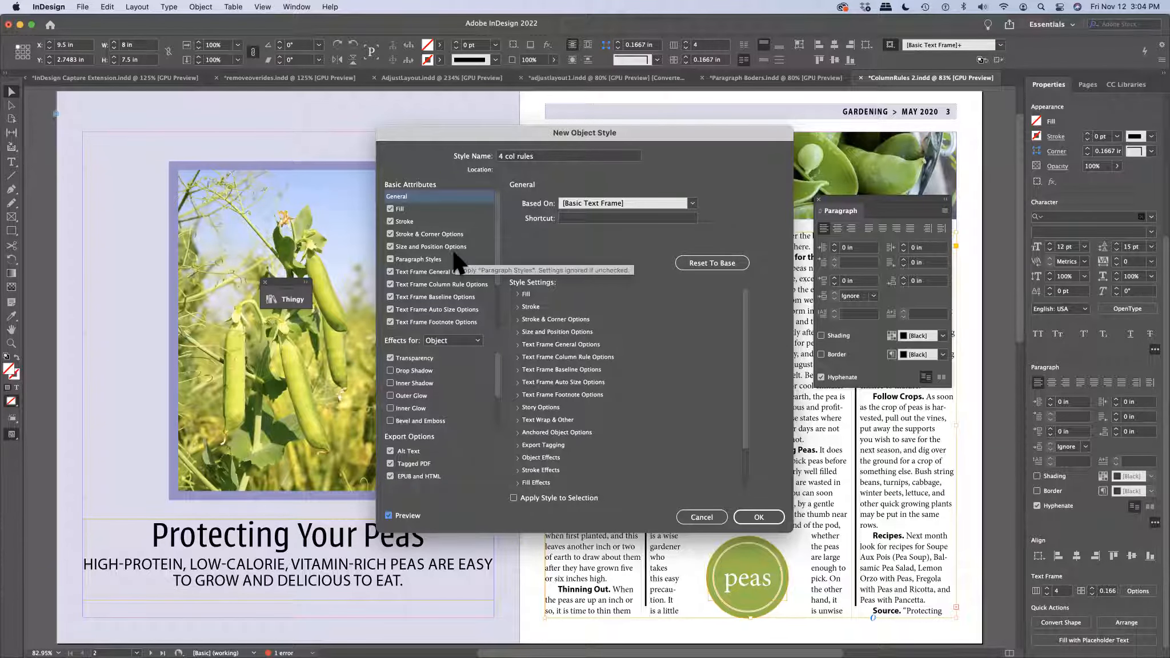
{"action": "scroll", "coordinate": [455, 253], "scroll_direction": "down", "scroll_amount": 2}
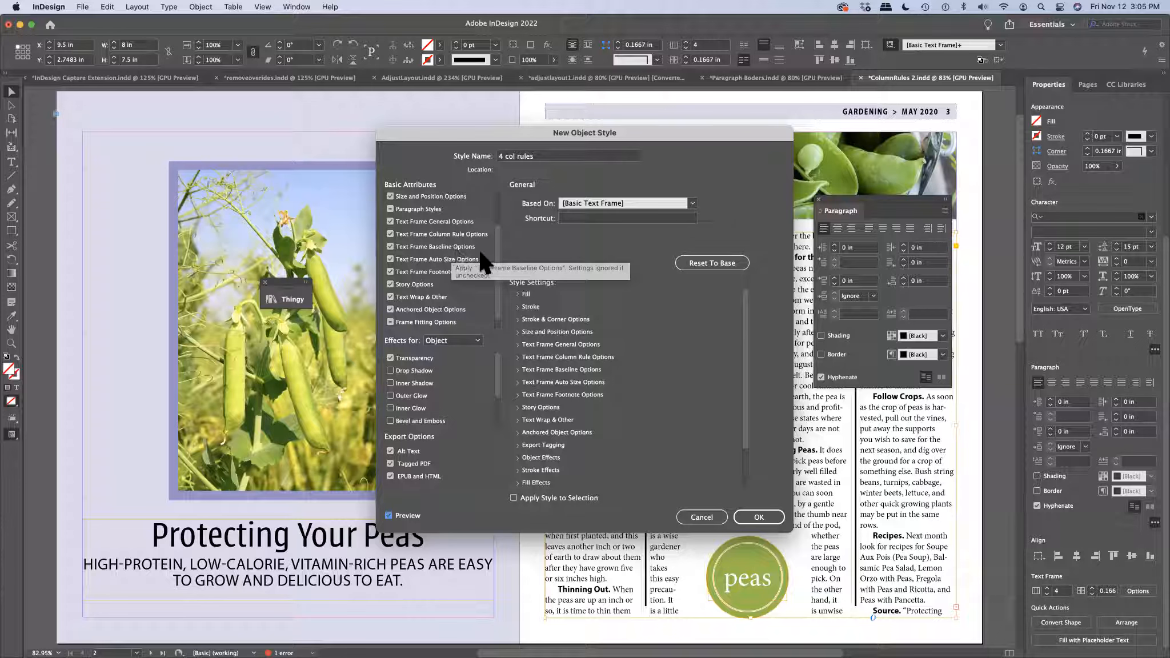
{"action": "left_click", "coordinate": [429, 223]}
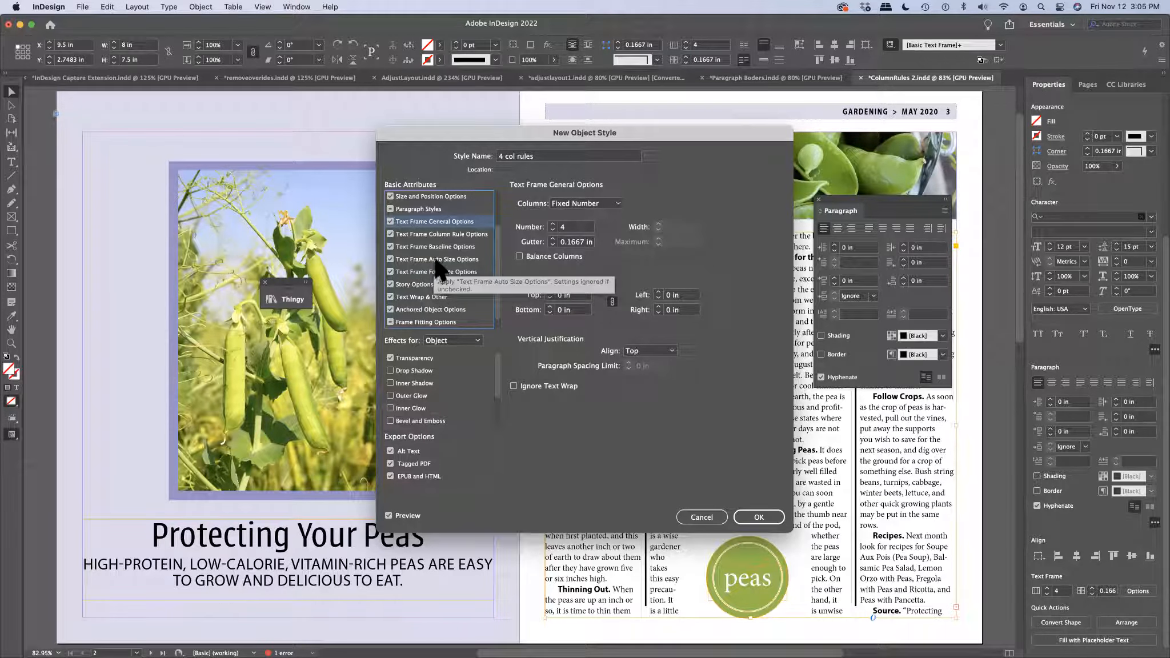
{"action": "left_click", "coordinate": [437, 235]}
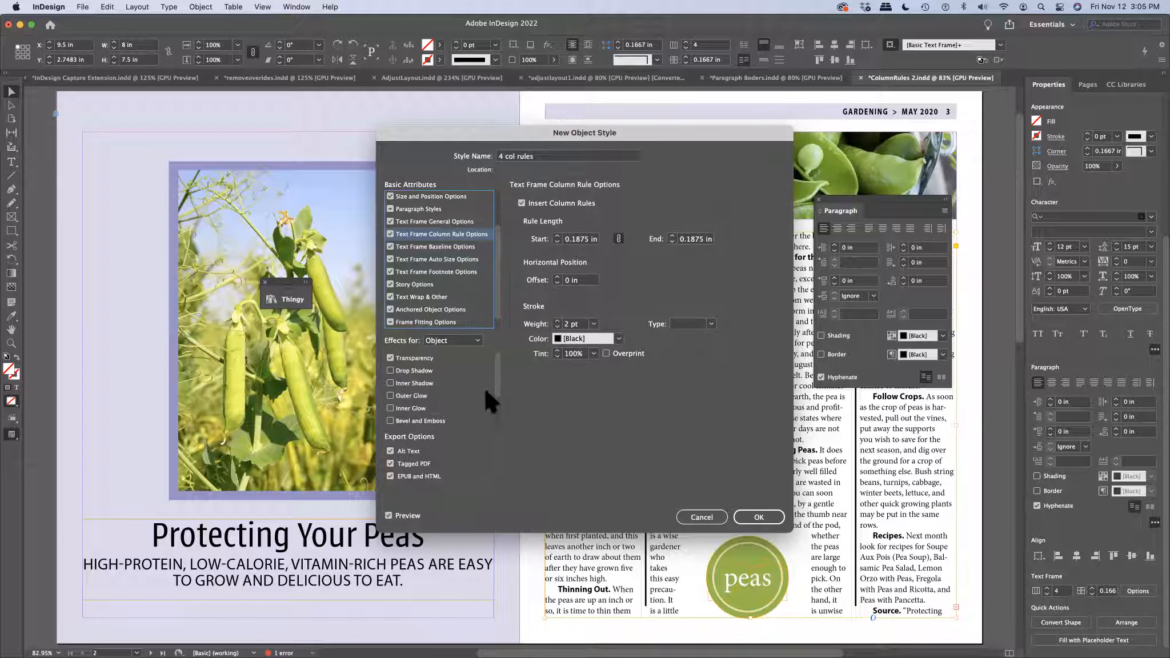
{"action": "left_click", "coordinate": [745, 515]}
Apply the 4 col rules object style to the page 4 text frame and add that frame to the Thingy library.
{"action": "scroll", "coordinate": [744, 513], "scroll_direction": "down", "scroll_amount": 5}
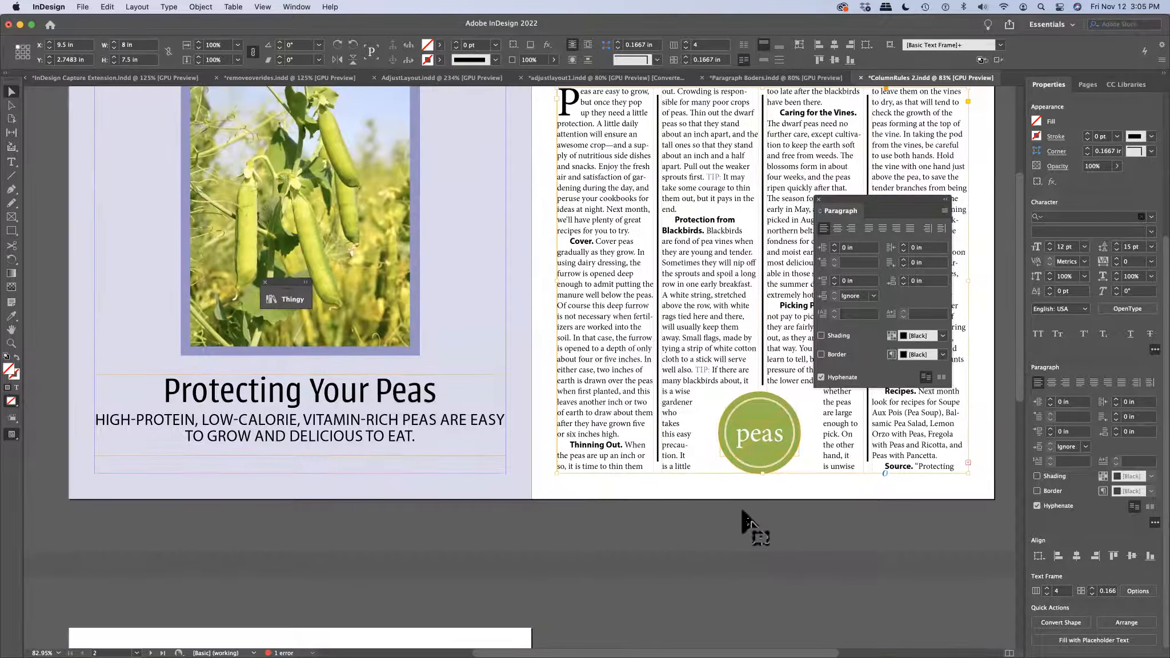
{"action": "scroll", "coordinate": [431, 449], "scroll_direction": "down", "scroll_amount": 6}
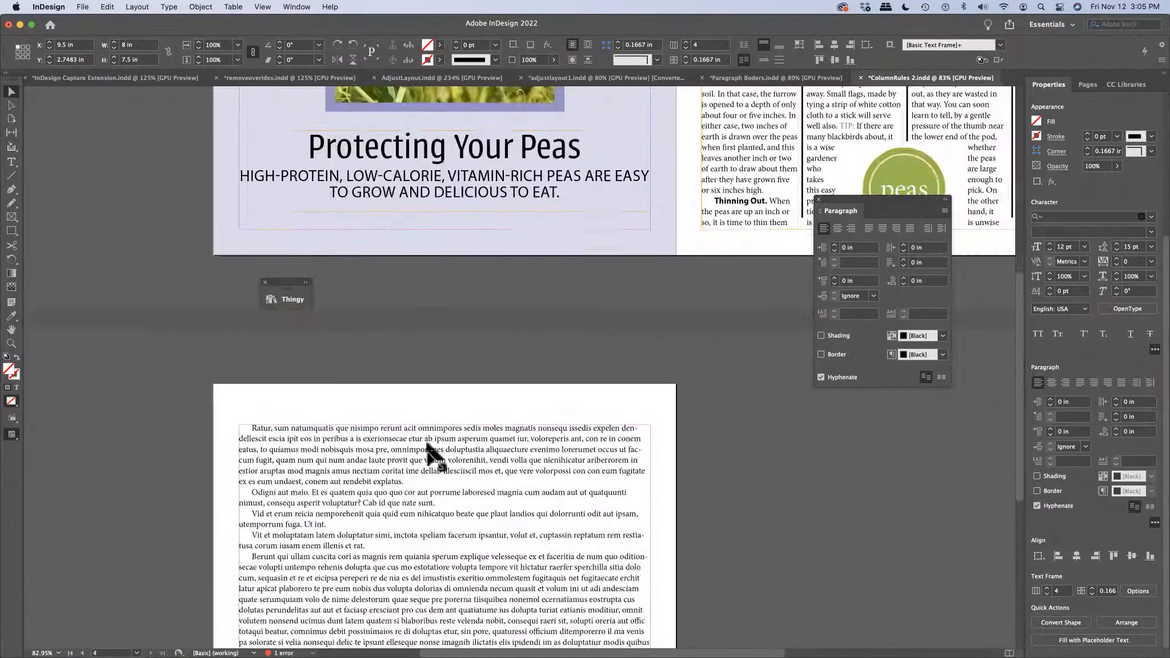
{"action": "left_click", "coordinate": [474, 440]}
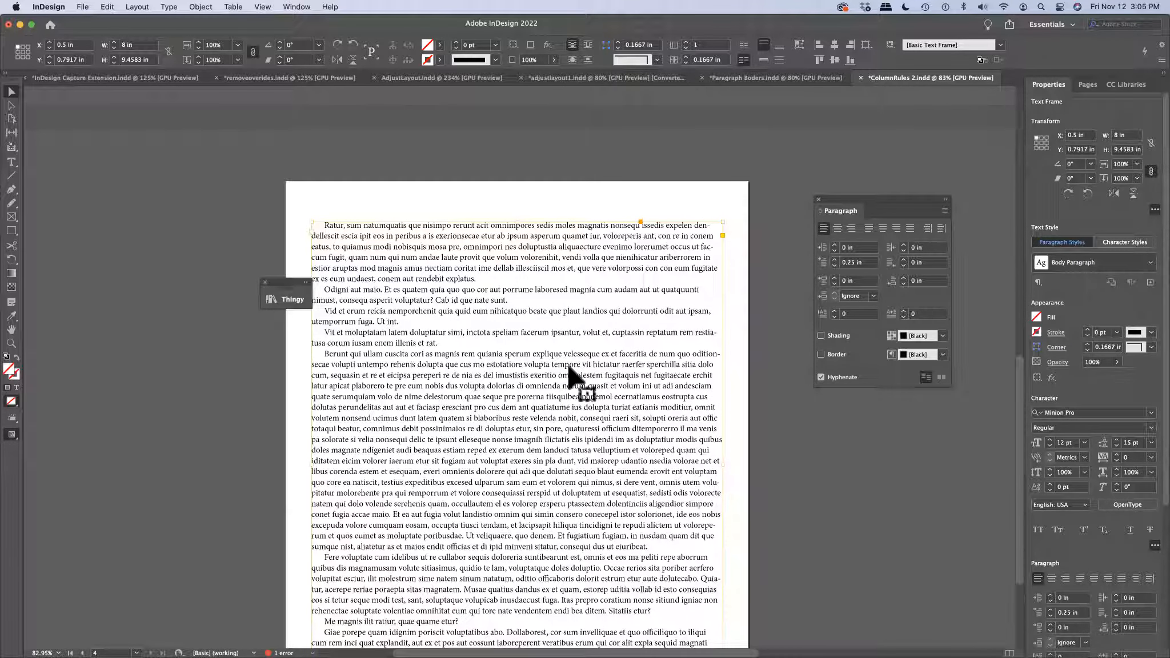
{"action": "left_click", "coordinate": [1000, 45]}
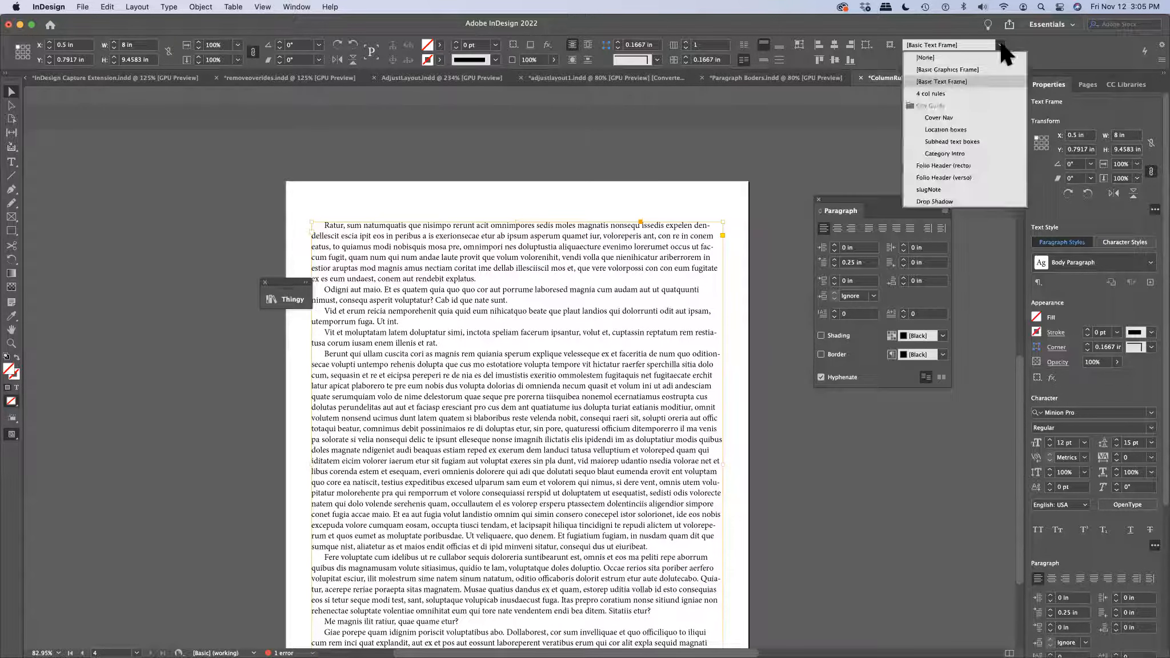
{"action": "left_click", "coordinate": [937, 94]}
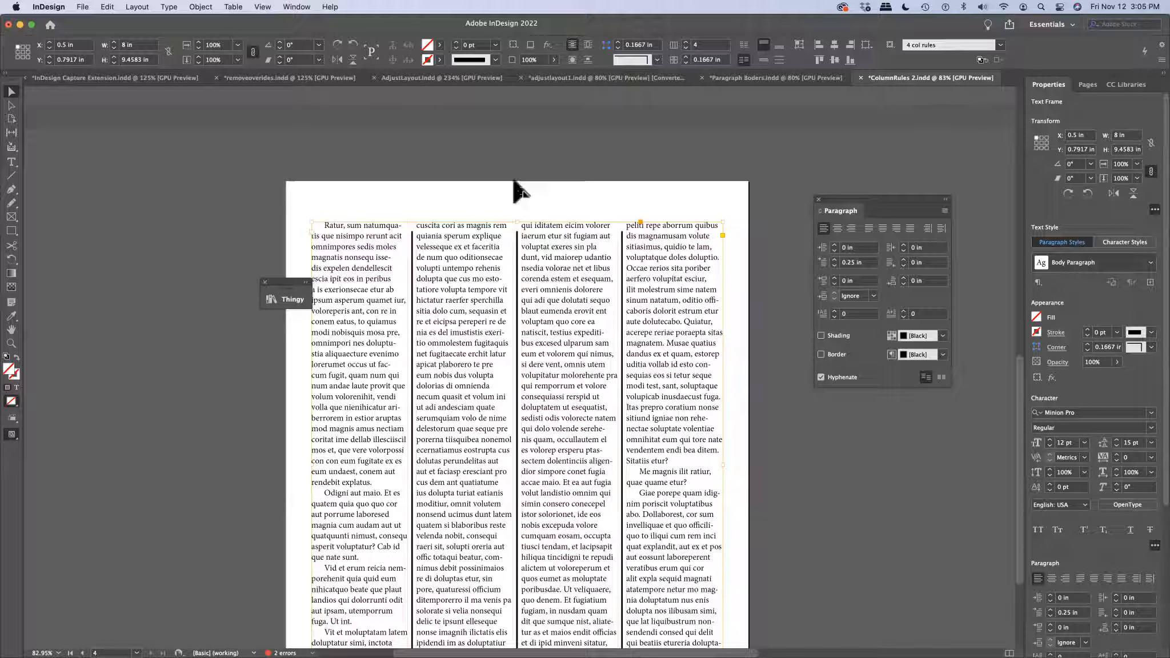
{"action": "left_click", "coordinate": [283, 297]}
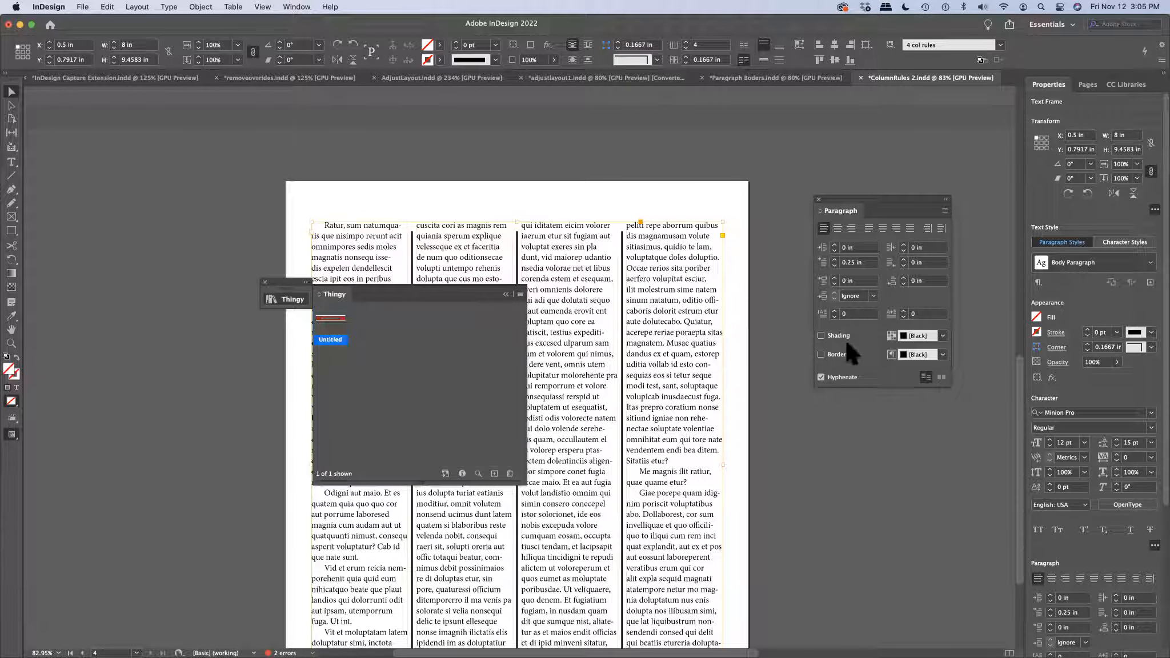
{"action": "left_click_drag", "start_coordinate": [670, 313], "coordinate": [405, 355]}
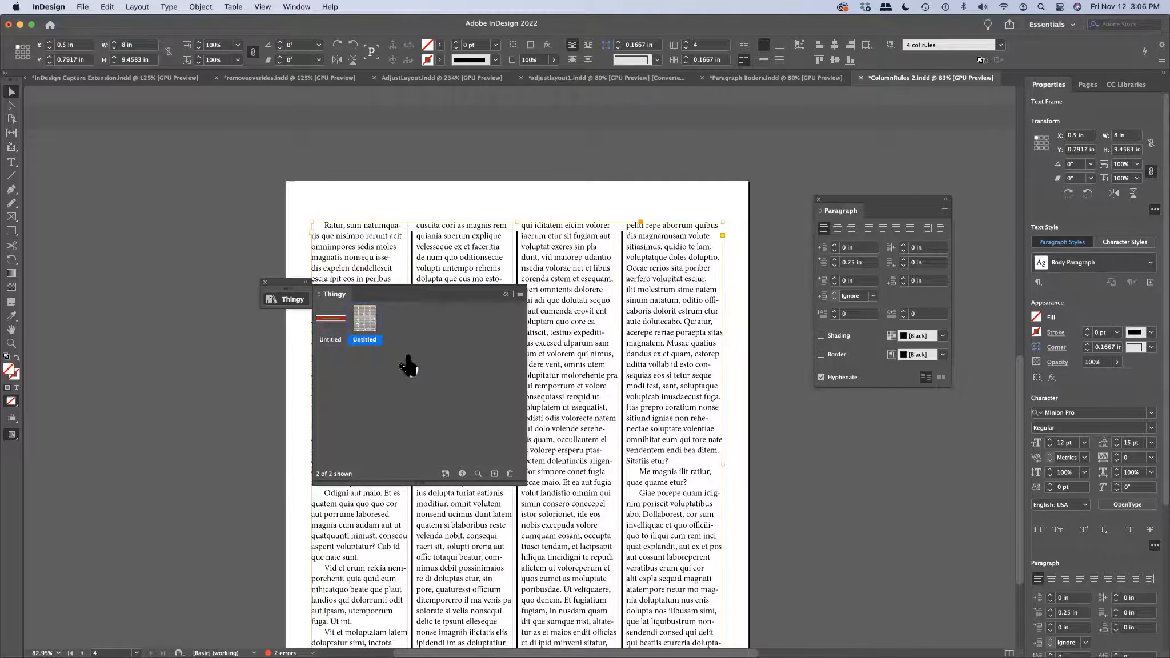
Browse the recent and print presets and templates, and create a blank one-page Letter document of 51p0 x 66p0.
{"action": "key", "text": "super+n"}
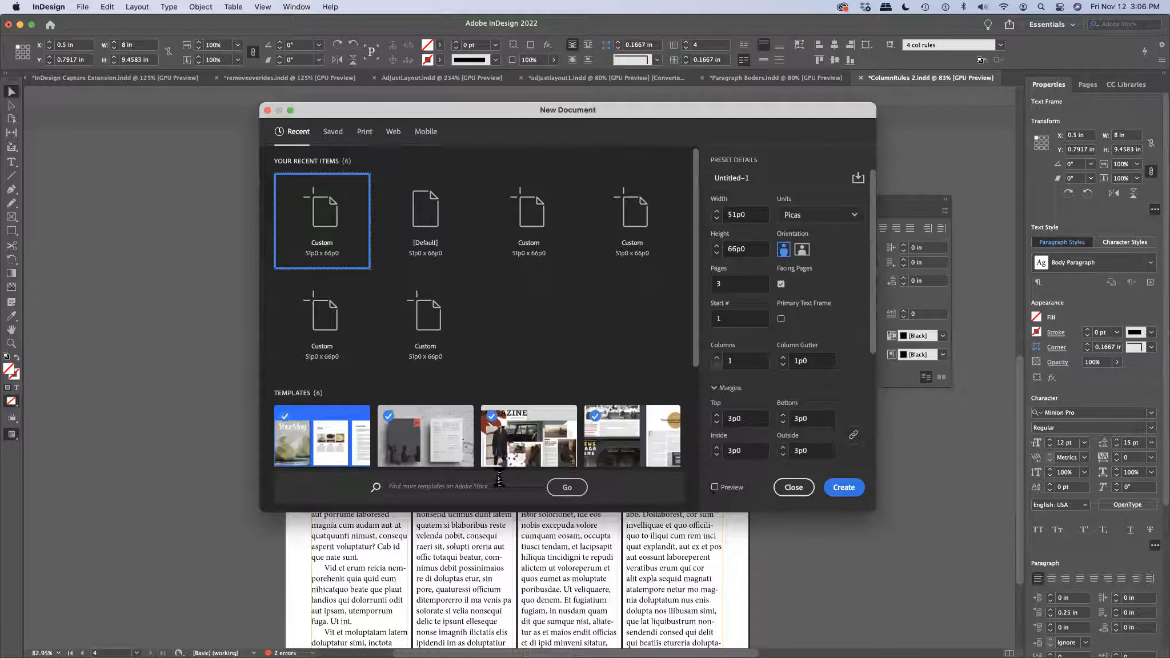
{"action": "scroll", "coordinate": [555, 431], "scroll_direction": "down", "scroll_amount": 5}
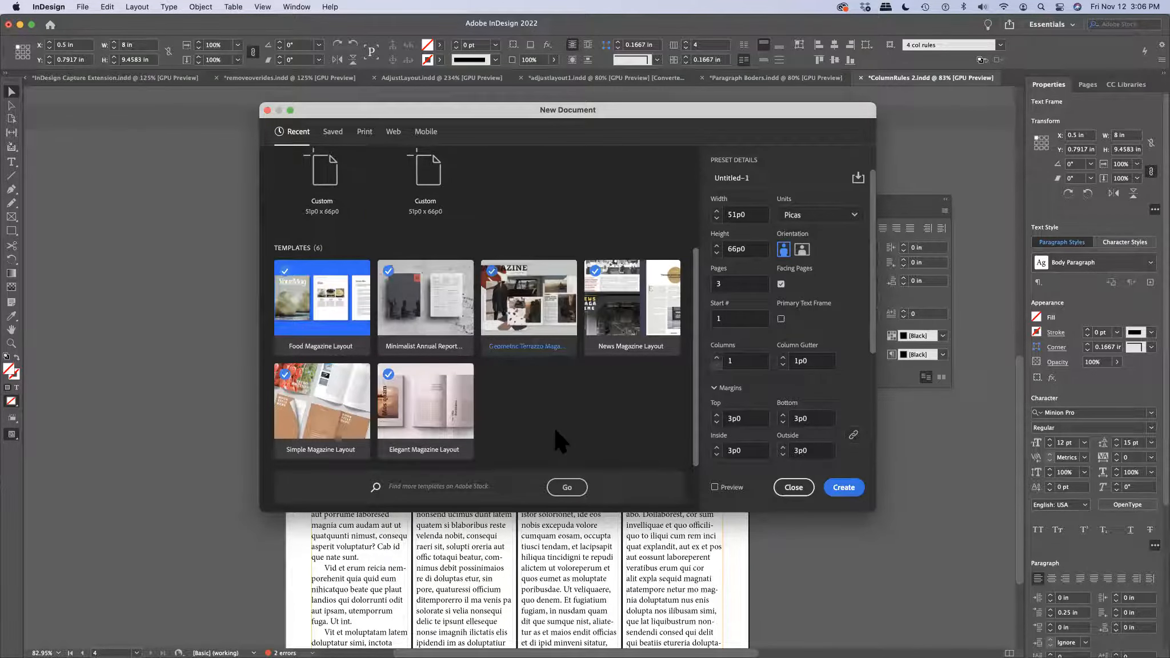
{"action": "scroll", "coordinate": [554, 426], "scroll_direction": "up", "scroll_amount": 5}
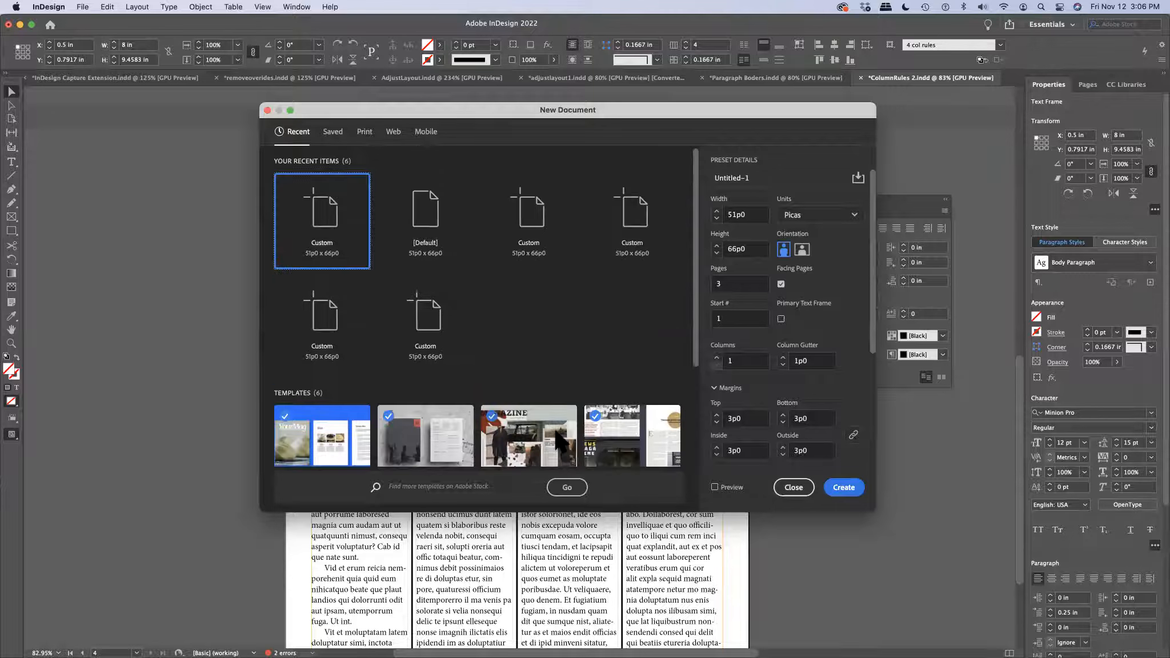
{"action": "left_click", "coordinate": [366, 132]}
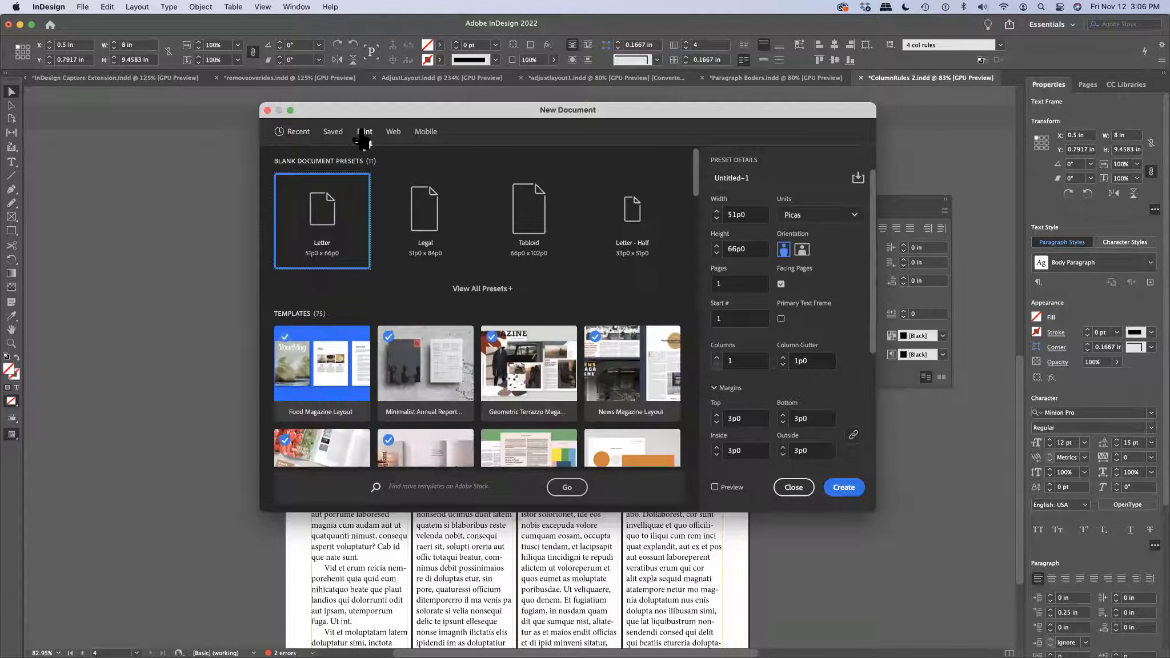
{"action": "scroll", "coordinate": [632, 324], "scroll_direction": "down", "scroll_amount": 10}
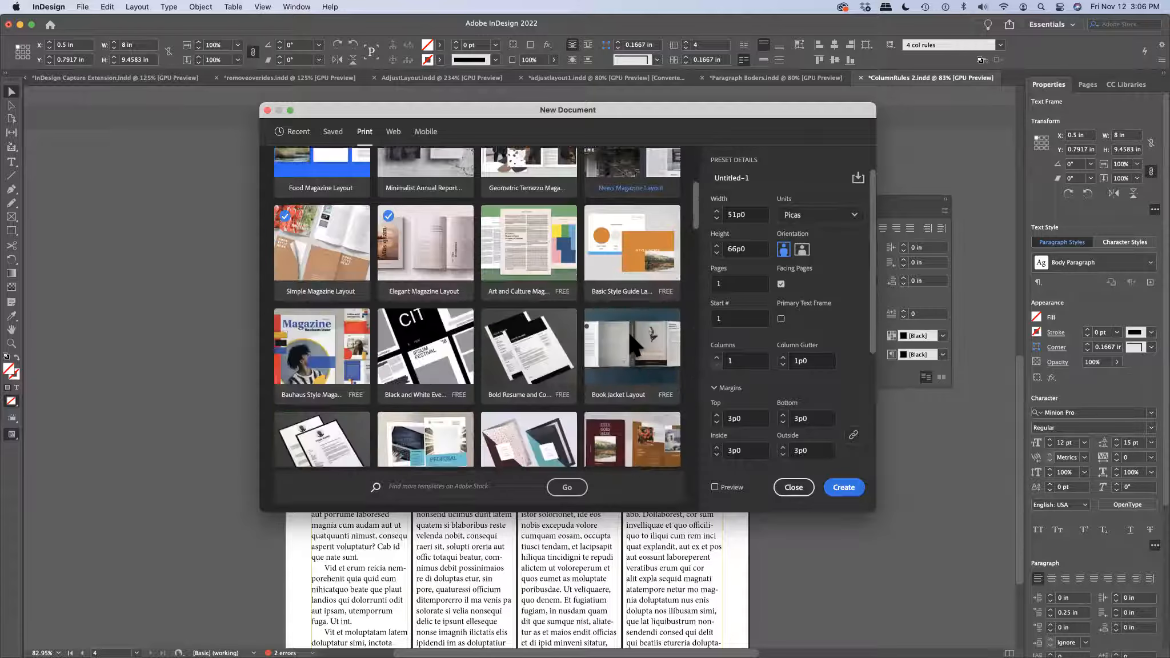
{"action": "scroll", "coordinate": [630, 335], "scroll_direction": "down", "scroll_amount": 3}
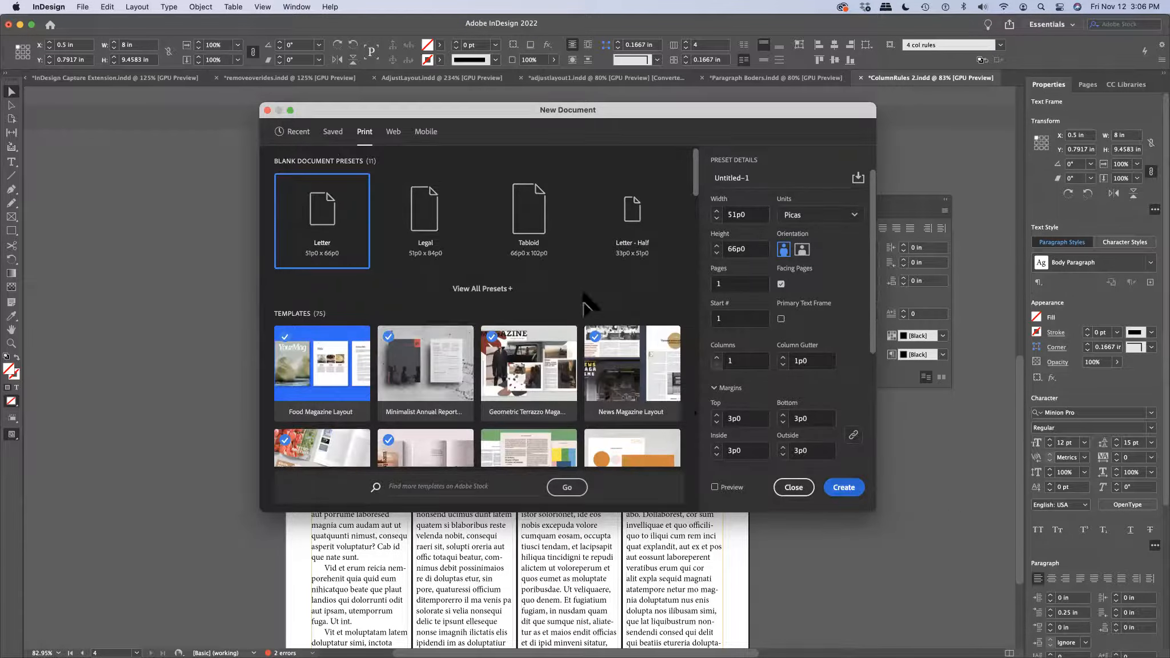
{"action": "key", "text": "Escape"}
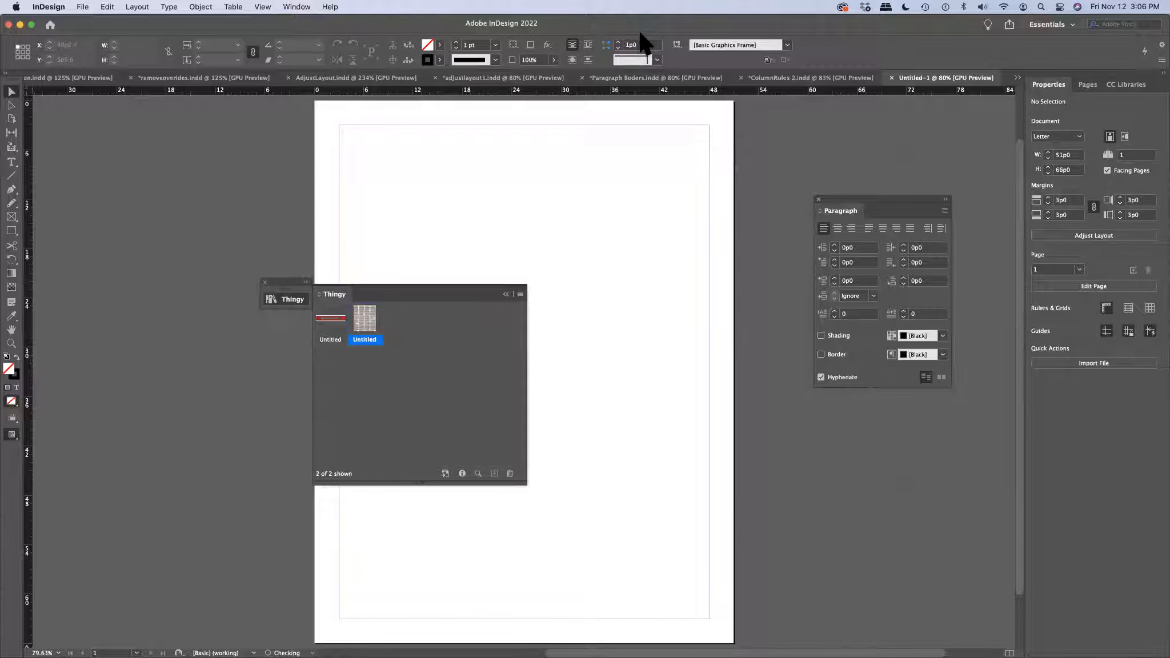
Display the list of object styles for the new blank document.
{"action": "left_click", "coordinate": [306, 5]}
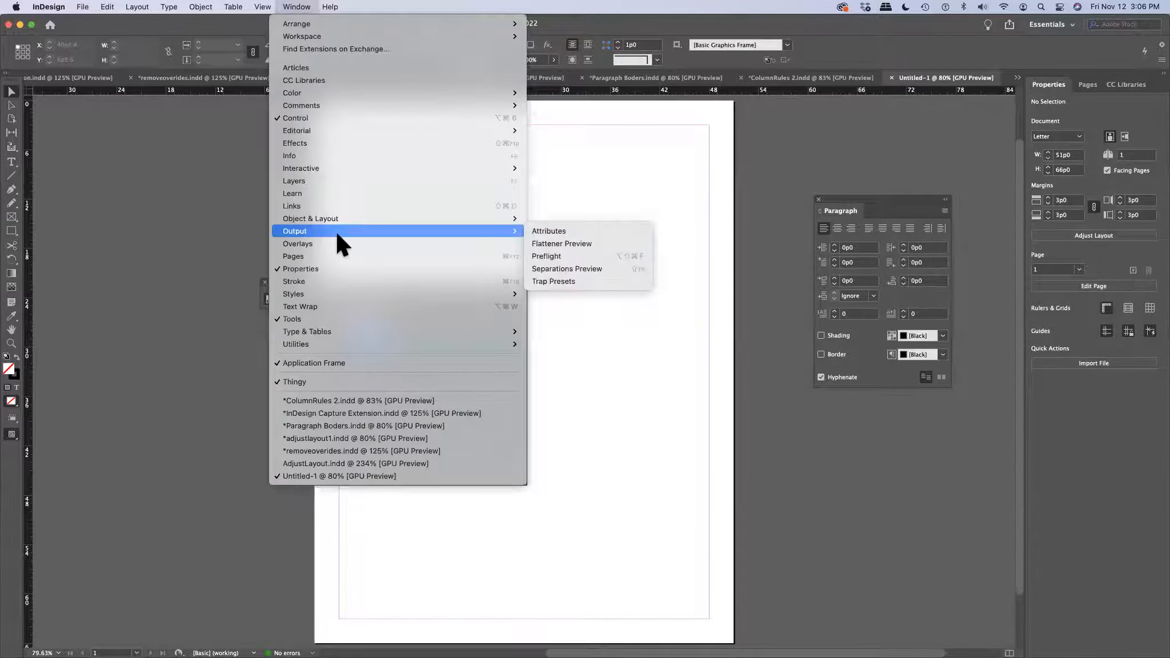
{"action": "mouse_move", "coordinate": [348, 295]}
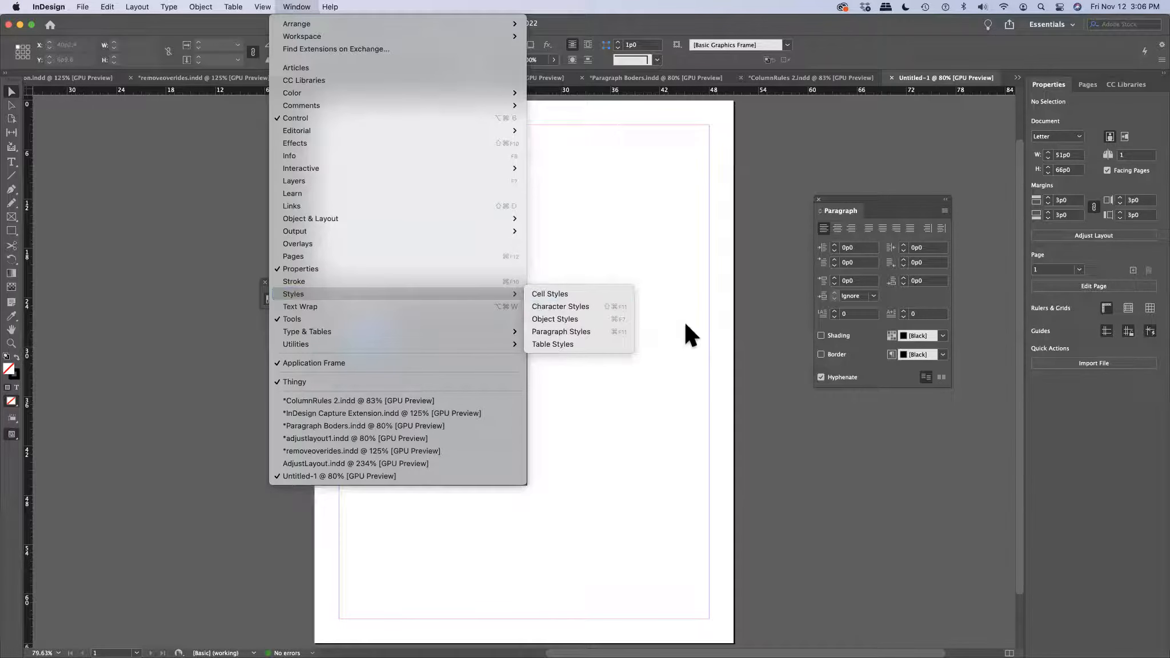
{"action": "left_click", "coordinate": [615, 316]}
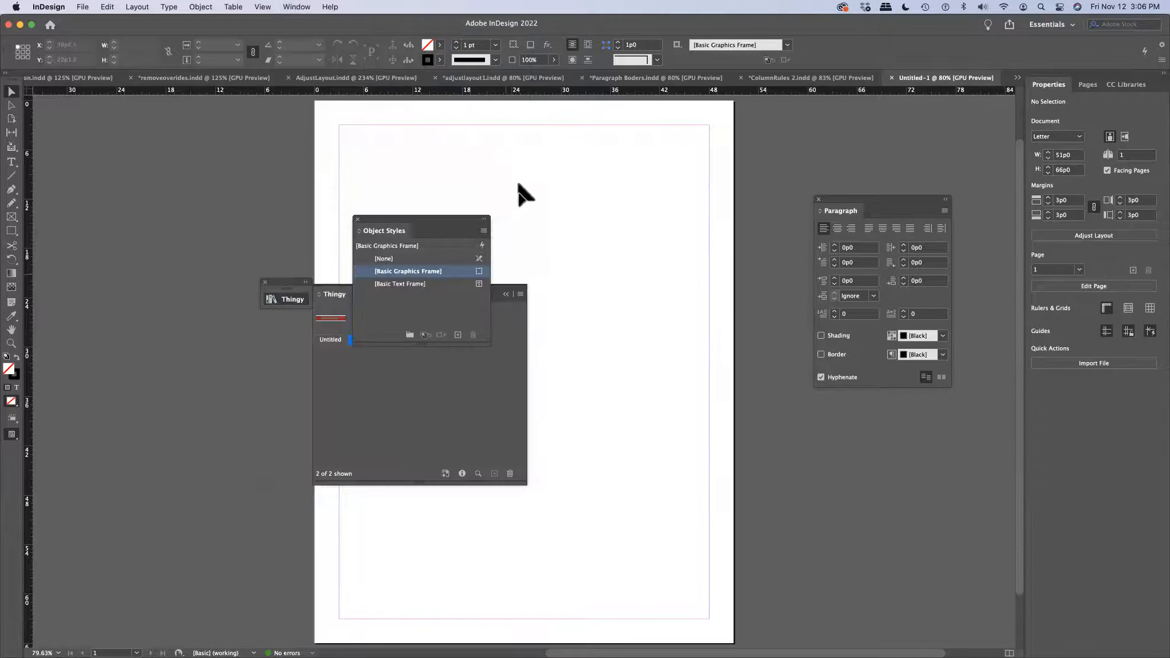
Bring the 4 col rules object style into the blank document by placing the Thingy library's text frame and deleting that frame.
{"action": "left_click_drag", "start_coordinate": [436, 218], "coordinate": [759, 245]}
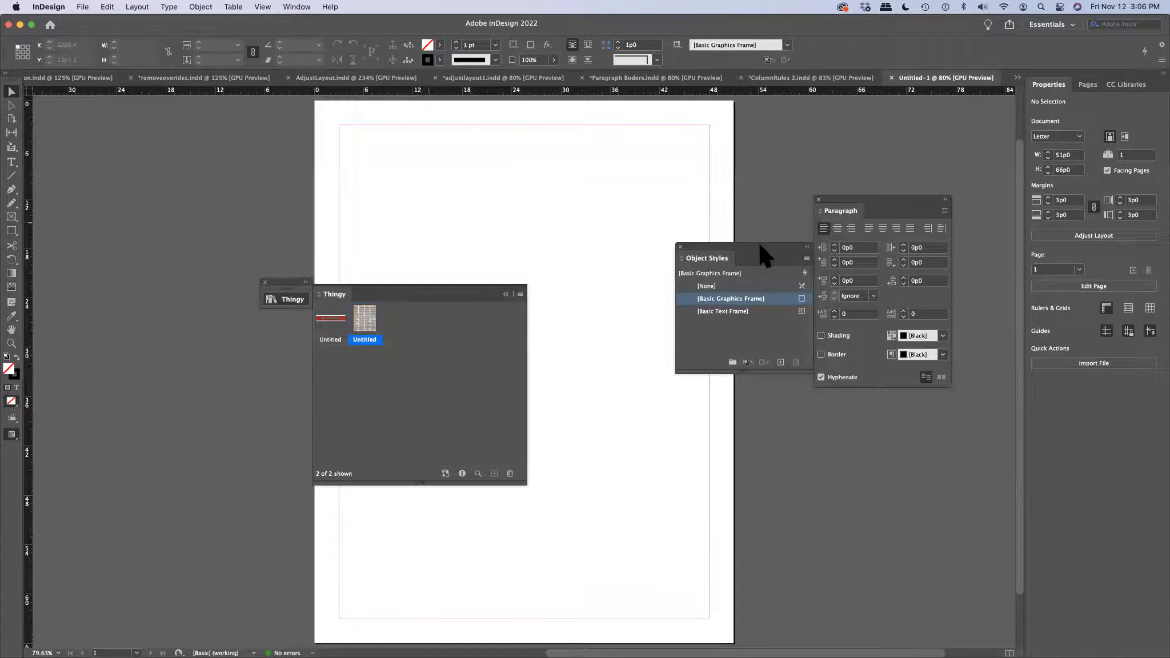
{"action": "left_click_drag", "start_coordinate": [359, 311], "coordinate": [552, 175]}
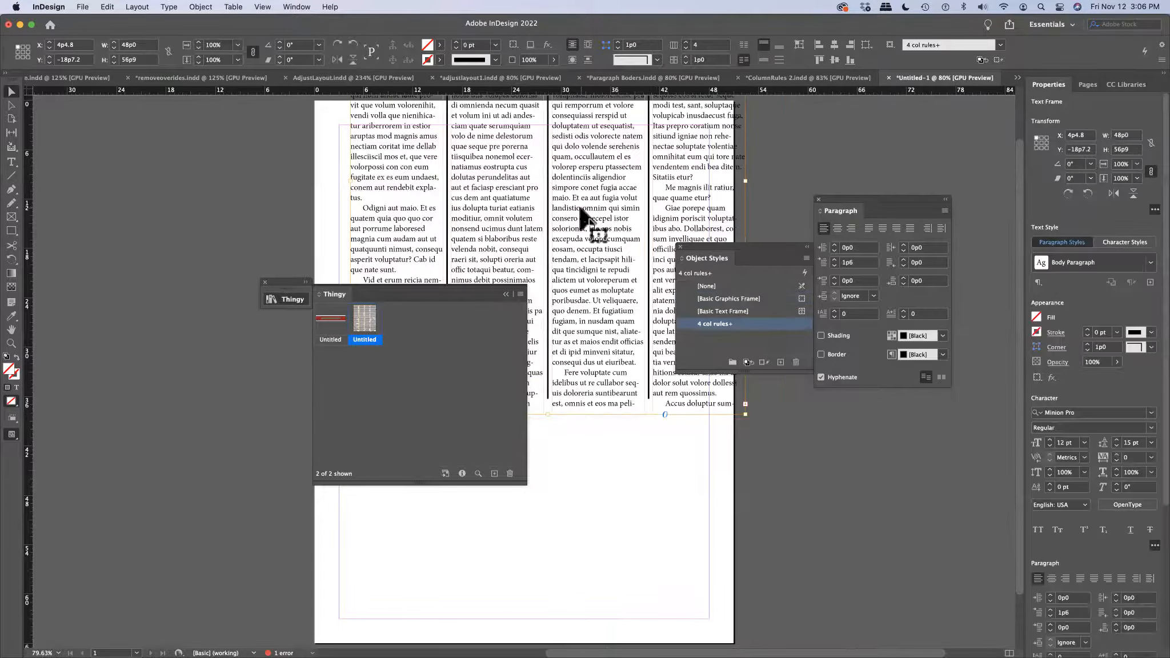
{"action": "key", "text": "Delete"}
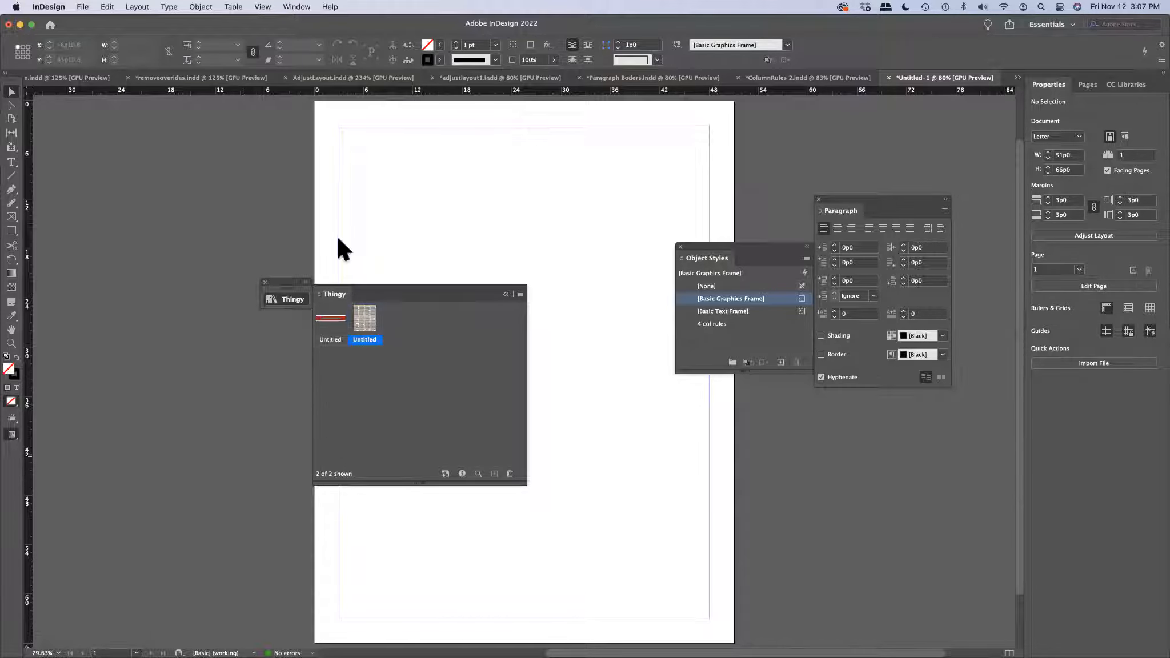
Create a library named Thingys2 and add all objects of the InDesign Capture Extension spread to it as one item.
{"action": "left_click", "coordinate": [81, 7]}
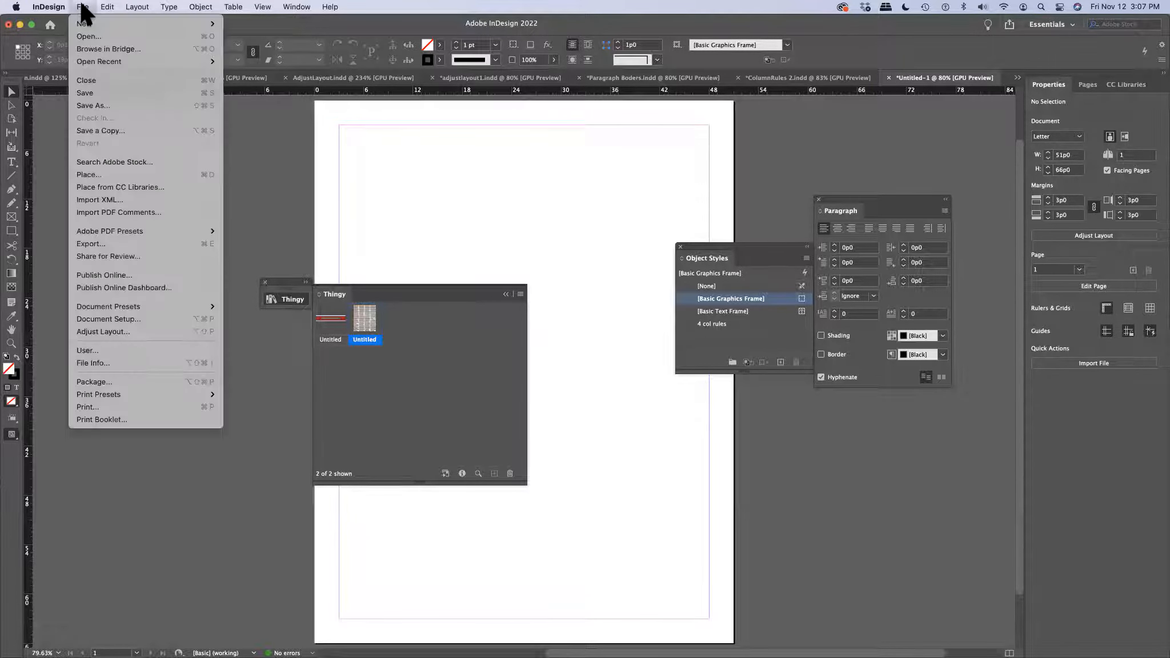
{"action": "mouse_move", "coordinate": [92, 23]}
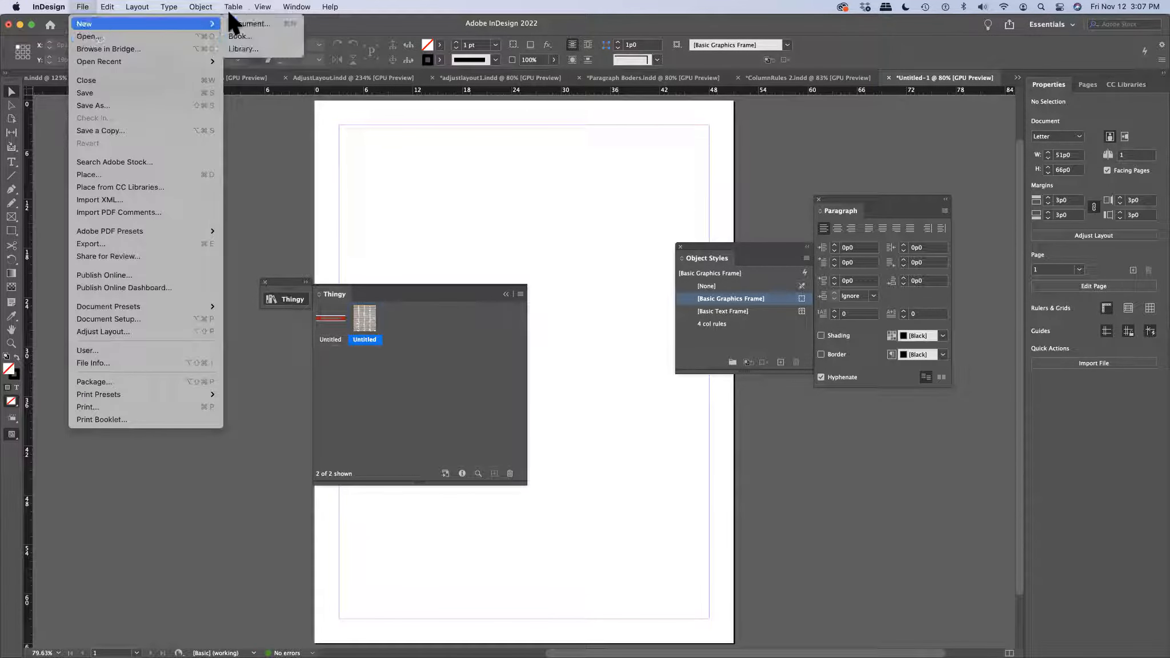
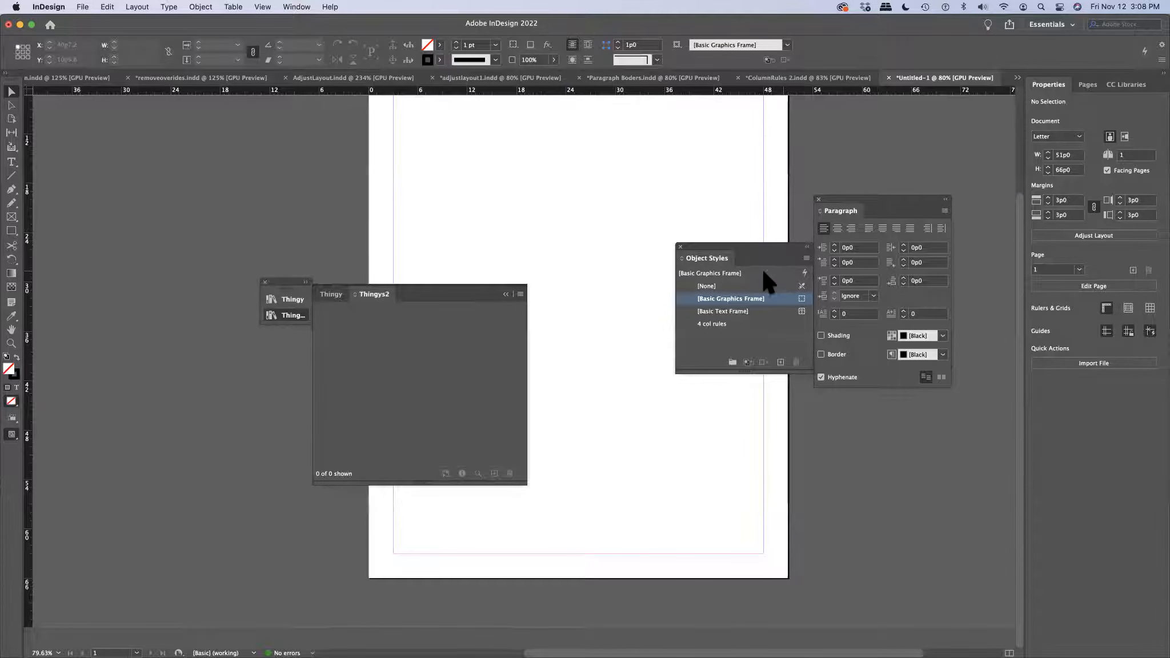
{"action": "left_click", "coordinate": [39, 79]}
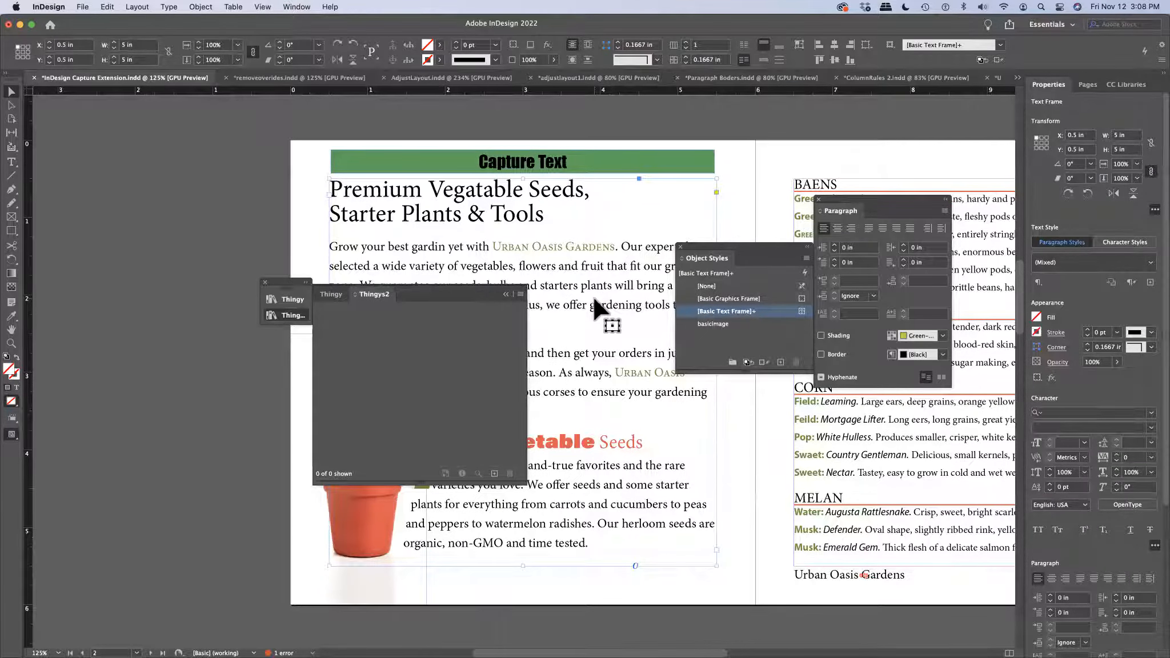
{"action": "key", "text": "super+minus"}
{"action": "key", "text": "super+minus"}
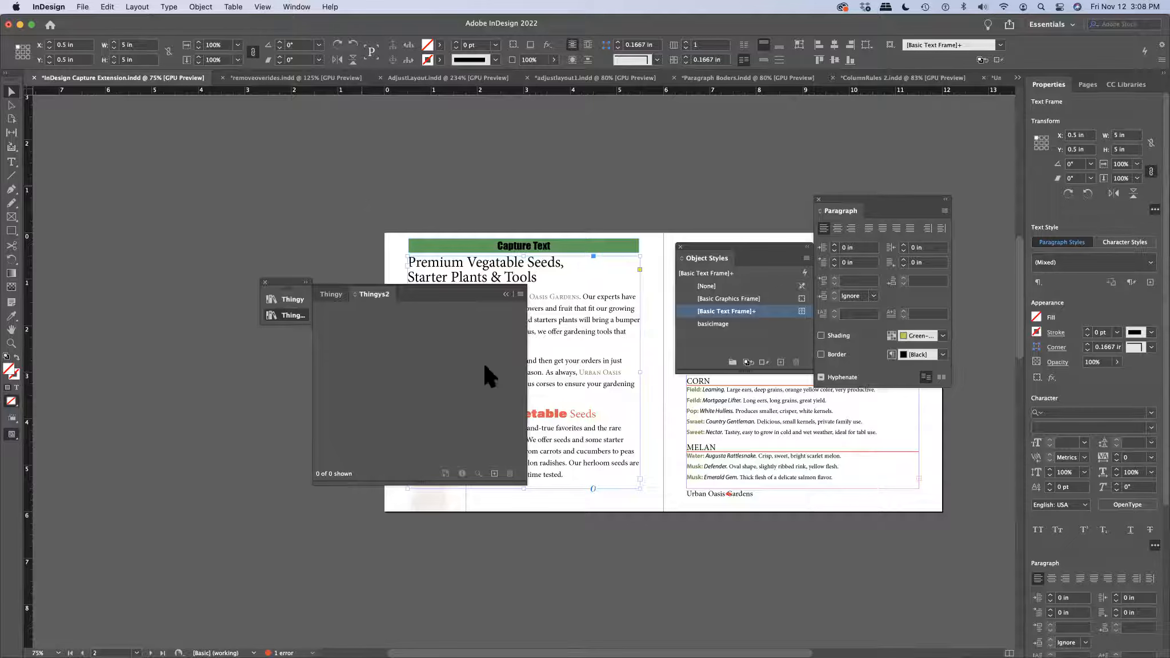
{"action": "scroll", "coordinate": [844, 578], "scroll_direction": "right", "scroll_amount": 5}
{"action": "scroll", "coordinate": [851, 588], "scroll_direction": "right", "scroll_amount": 3}
{"action": "key", "text": "super+a"}
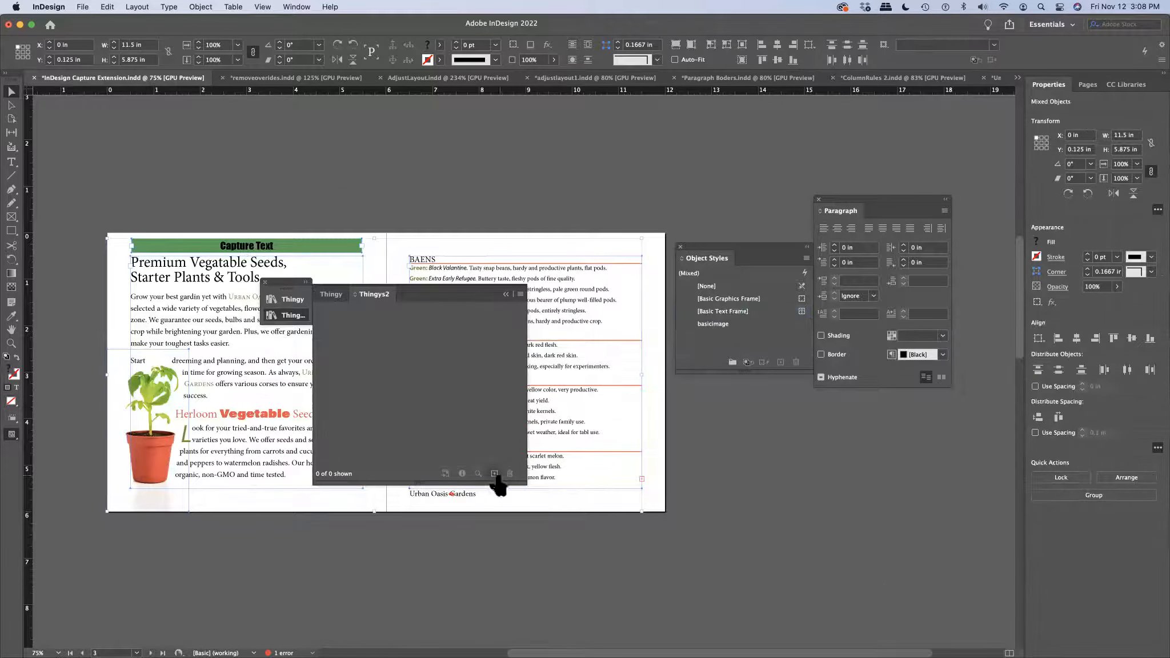
{"action": "left_click", "coordinate": [493, 474]}
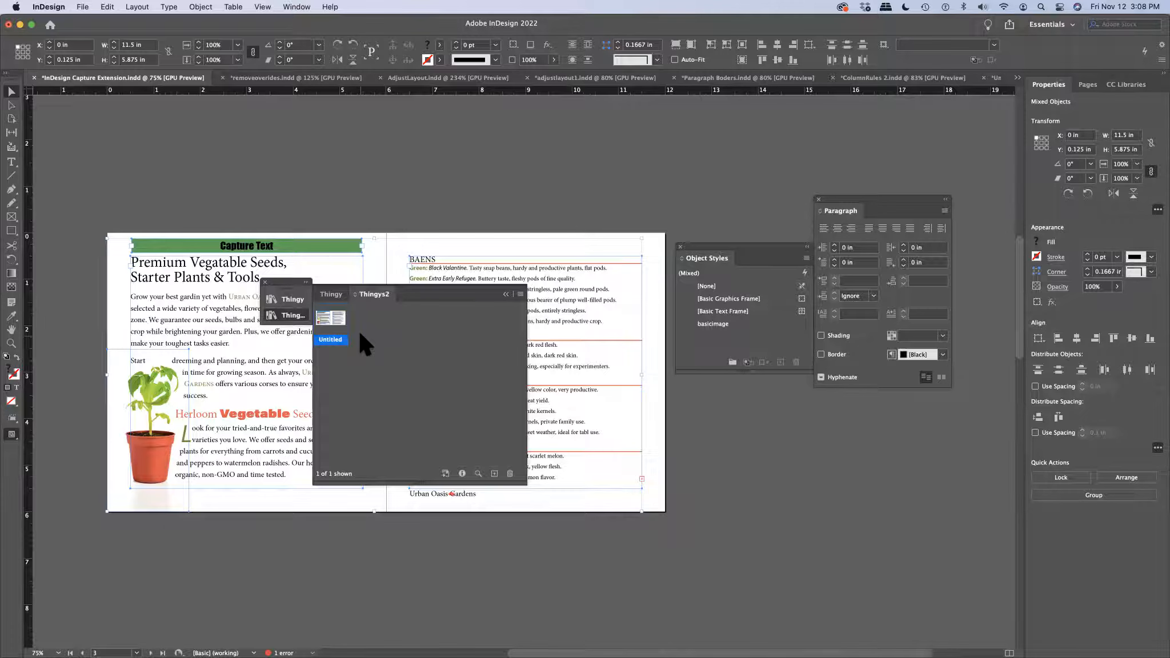
Create another blank document and place the captured spread from the Thingys2 library on its page.
{"action": "key", "text": "super+n"}
{"action": "key", "text": "Return"}
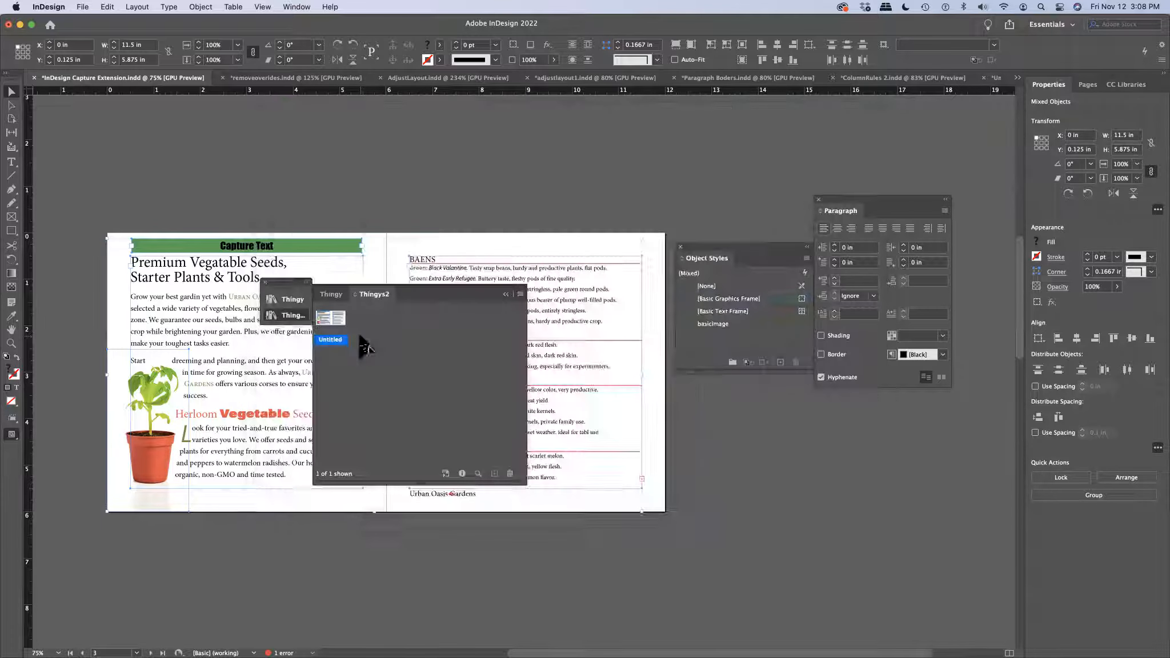
{"action": "left_click_drag", "start_coordinate": [499, 224], "coordinate": [528, 198]}
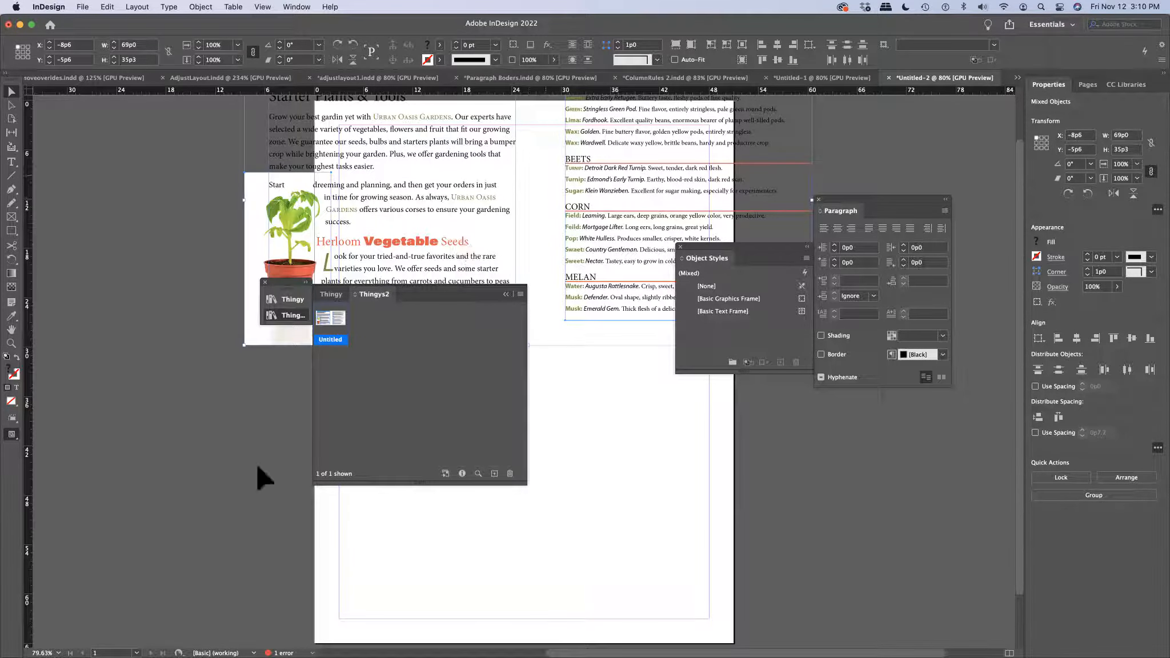
Switch to Firefox and go to the serif.com website.
{"action": "mouse_move", "coordinate": [217, 648]}
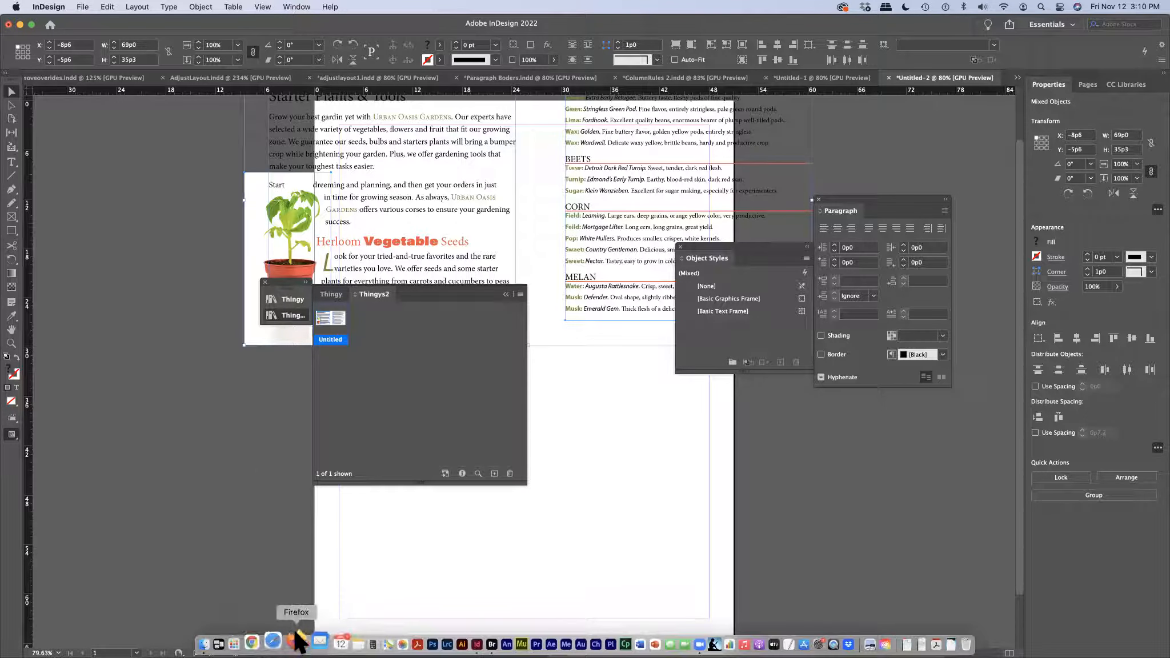
{"action": "left_click", "coordinate": [298, 643]}
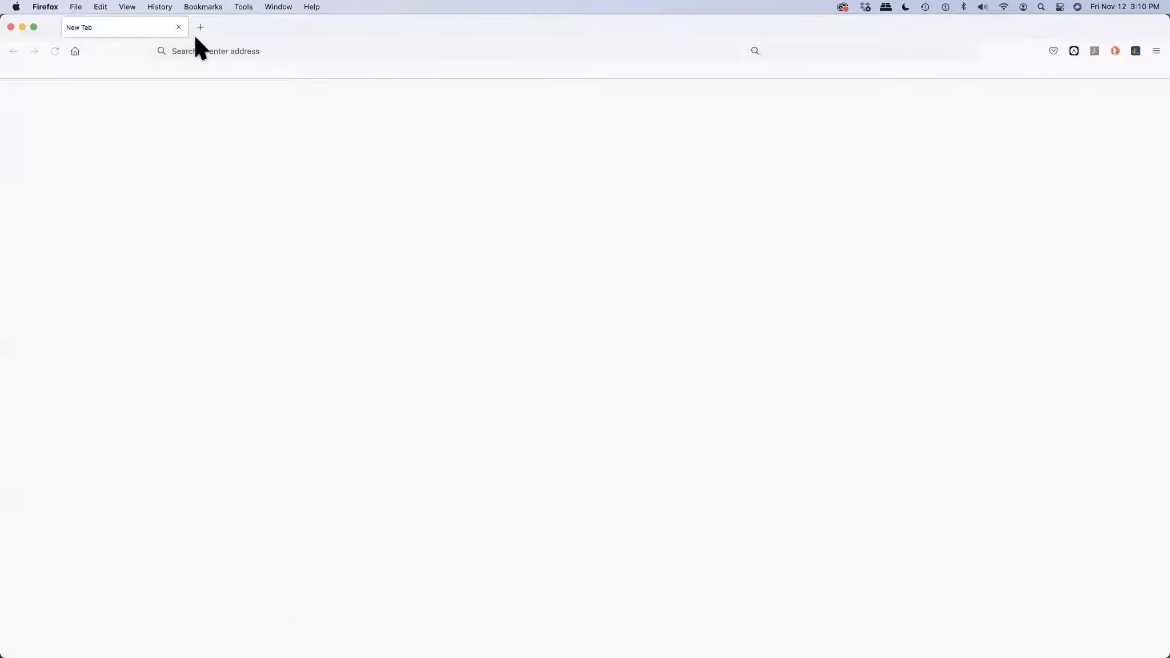
{"action": "left_click", "coordinate": [270, 46]}
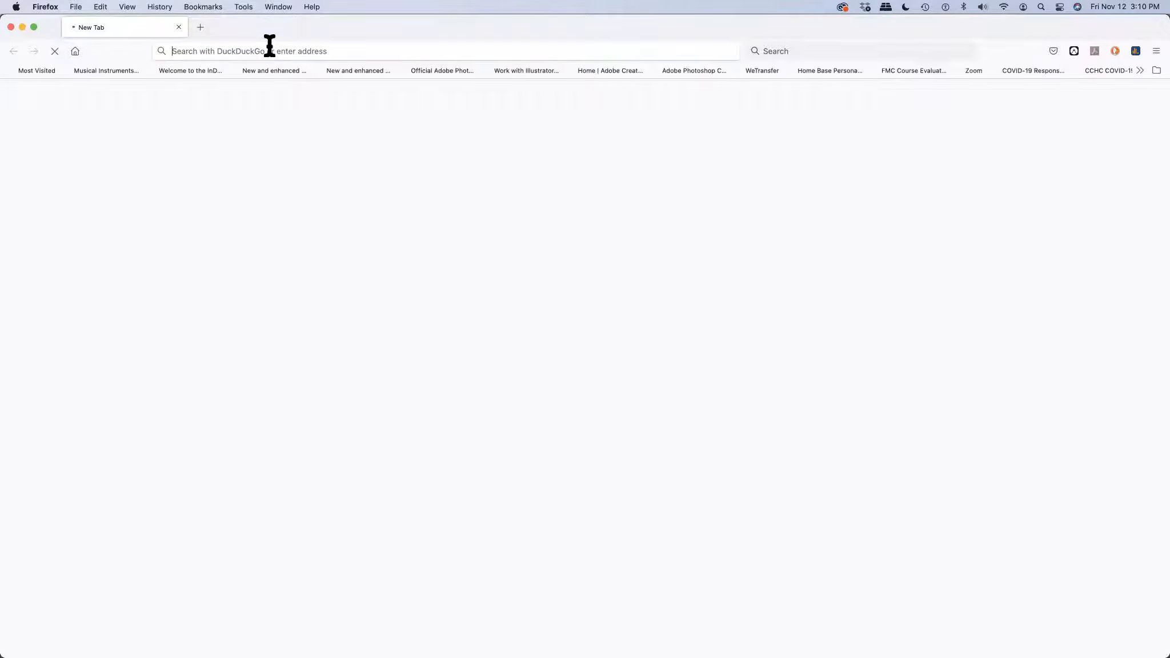
{"action": "left_click", "coordinate": [270, 50]}
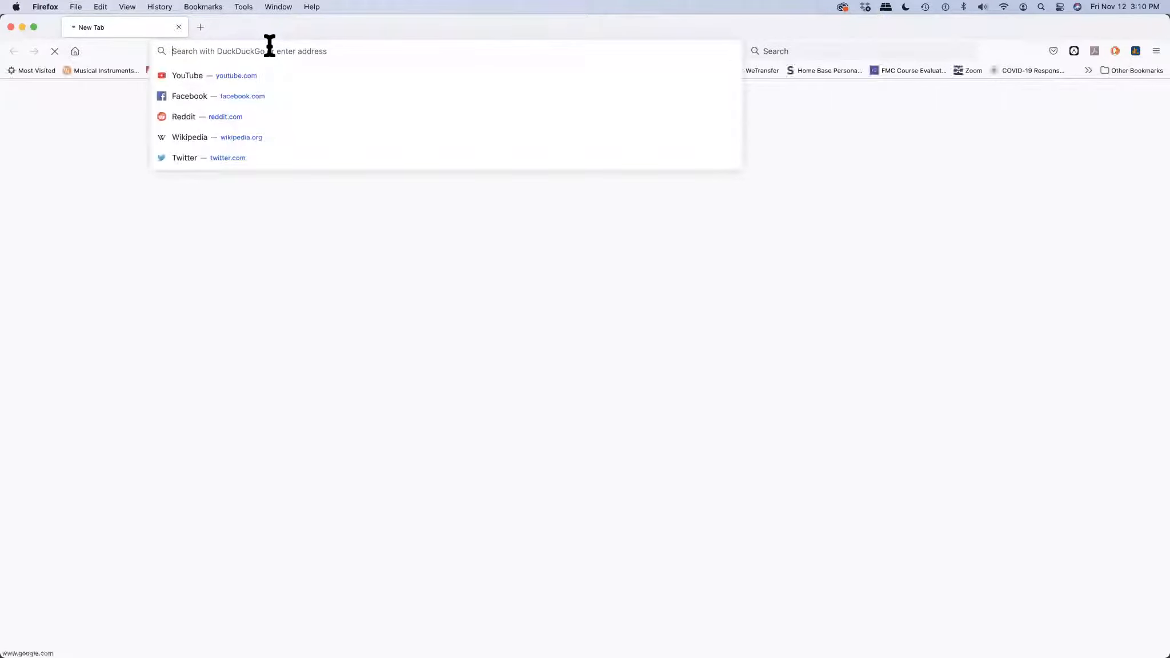
{"action": "type", "text": "serif"}
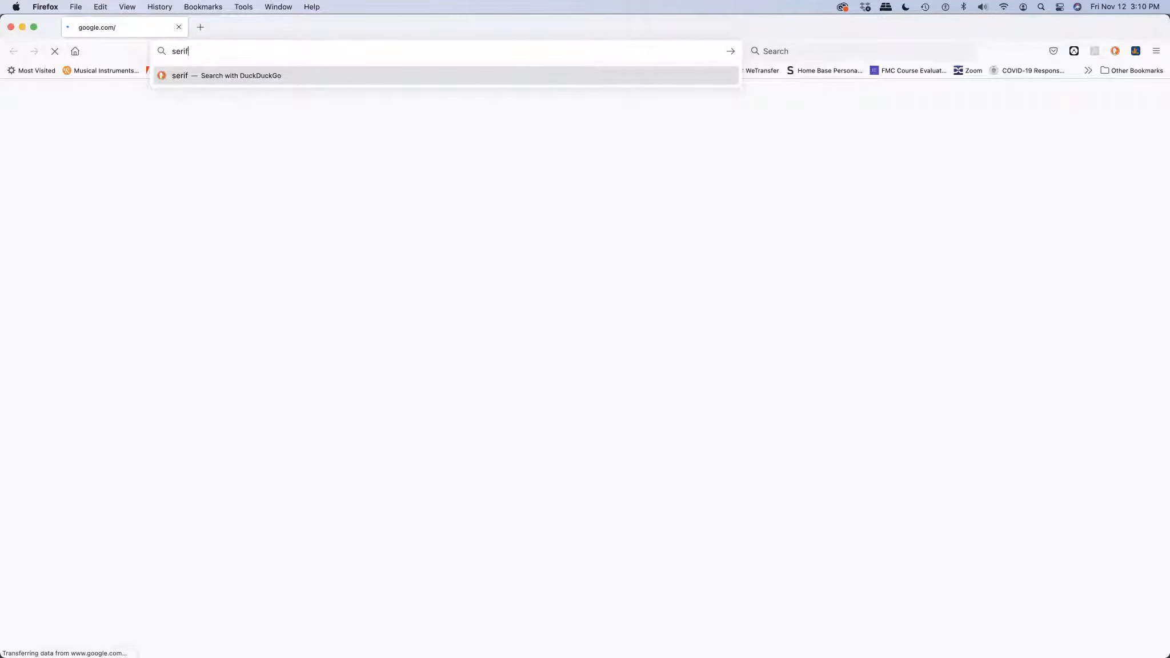
{"action": "key", "text": "ctrl+Return"}
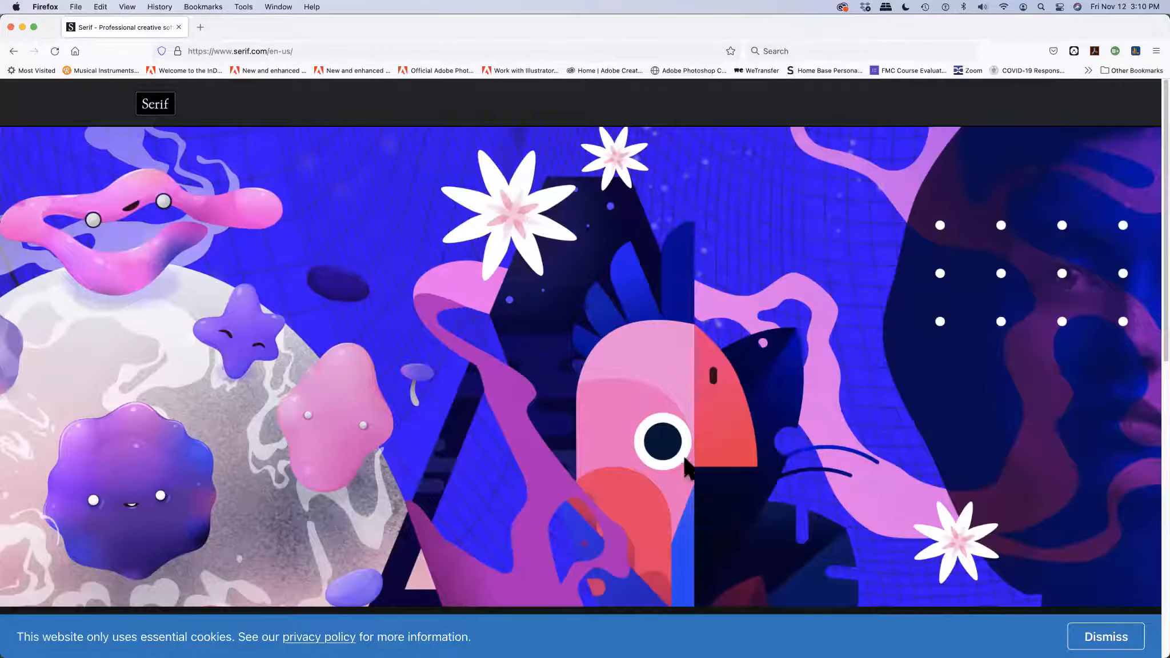
Look over the Serif home page and open the Affinity site from its Graphics Software Redefined section.
{"action": "scroll", "coordinate": [682, 457], "scroll_direction": "down", "scroll_amount": 10}
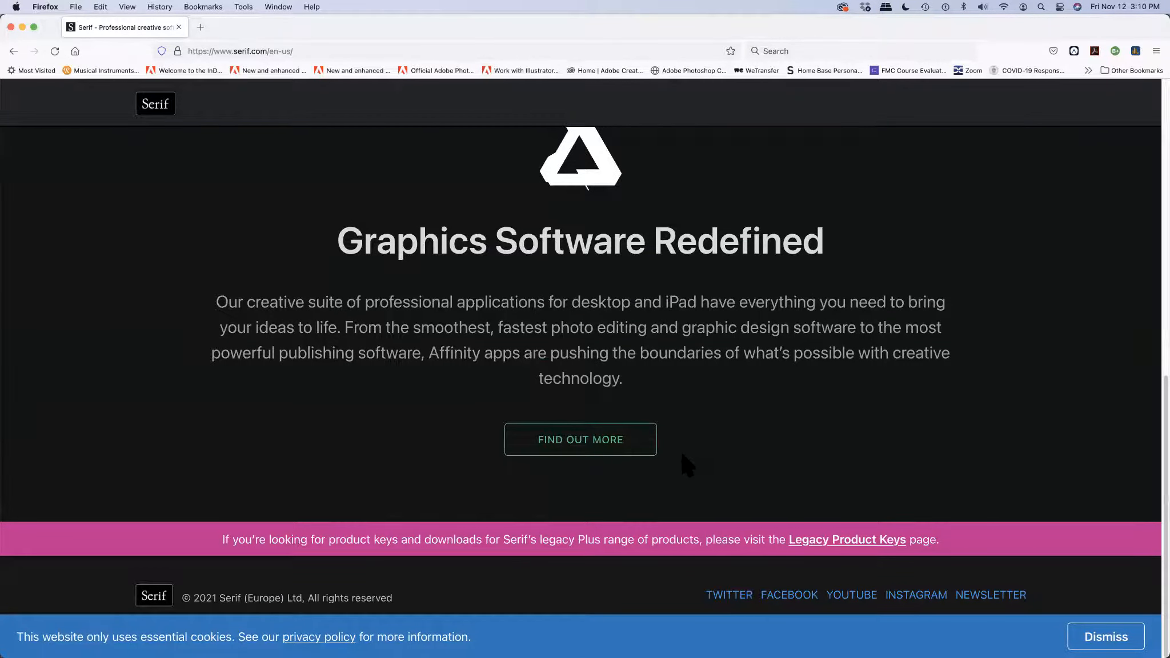
{"action": "scroll", "coordinate": [681, 454], "scroll_direction": "up", "scroll_amount": 10}
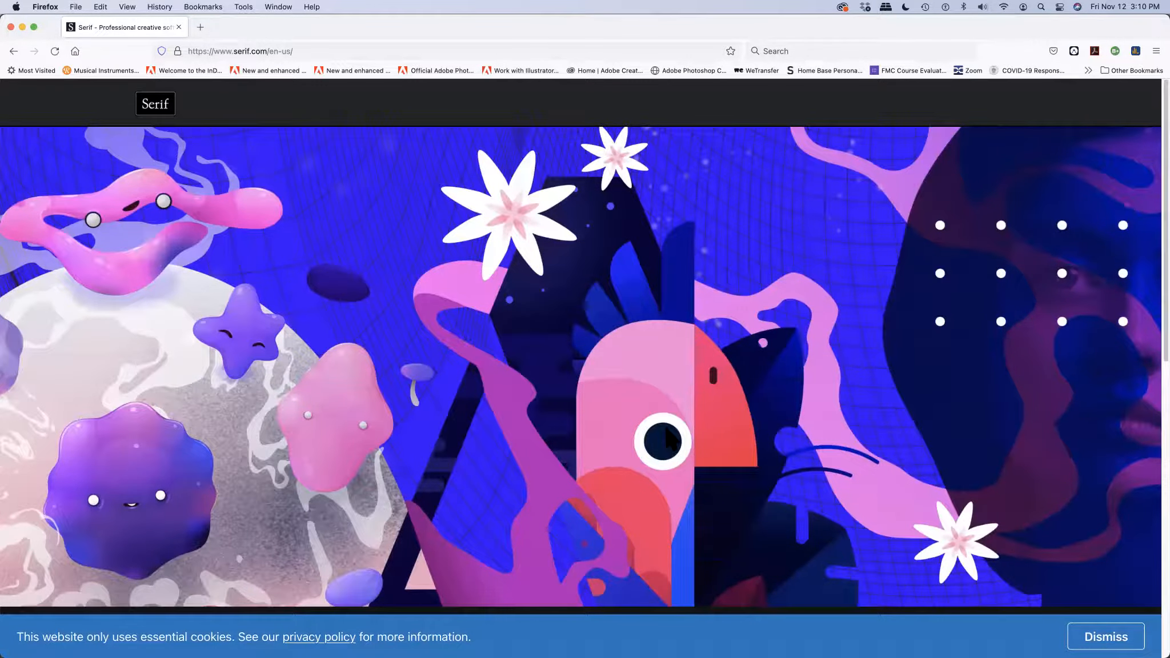
{"action": "scroll", "coordinate": [667, 434], "scroll_direction": "down", "scroll_amount": 10}
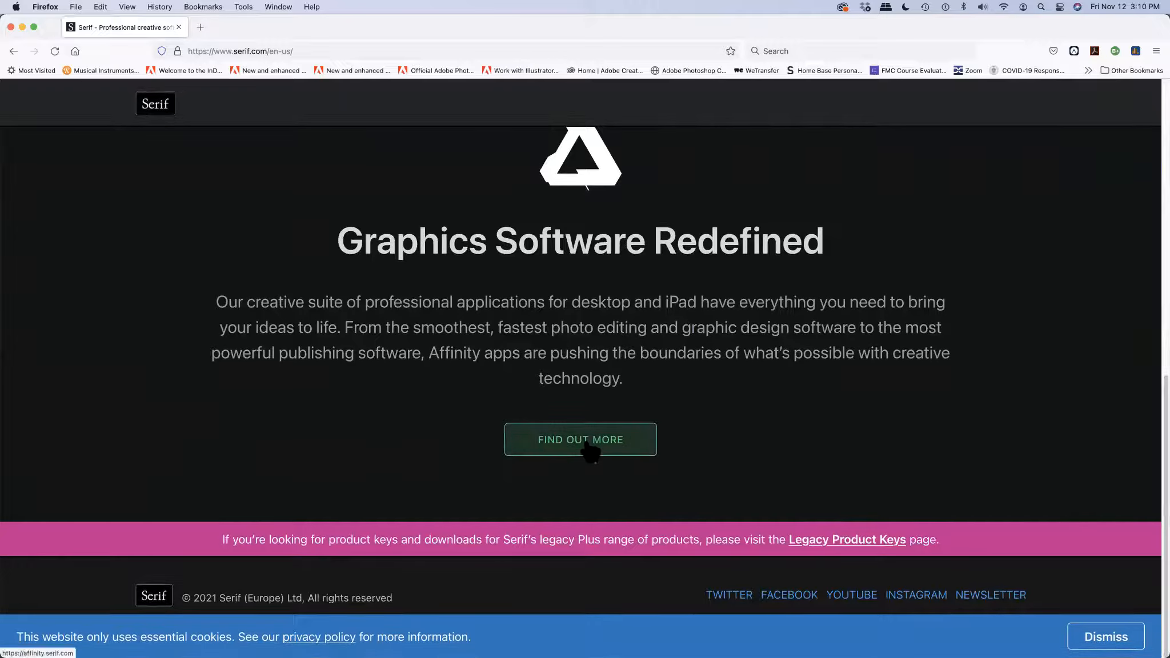
{"action": "left_click", "coordinate": [585, 445]}
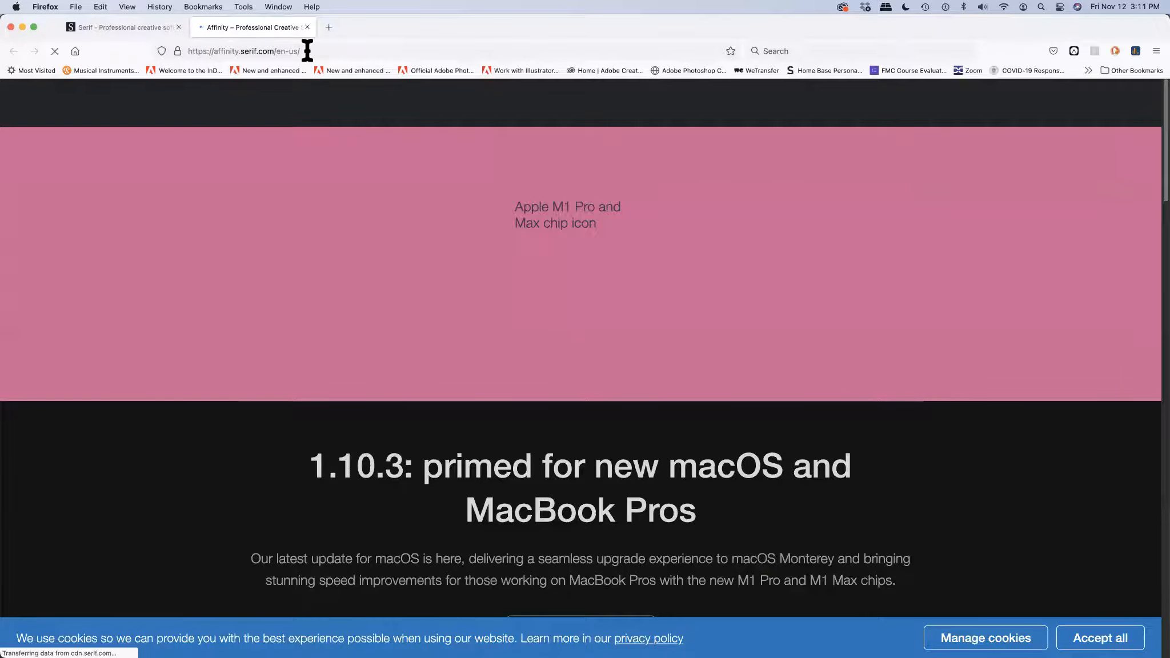
{"action": "left_click", "coordinate": [307, 51]}
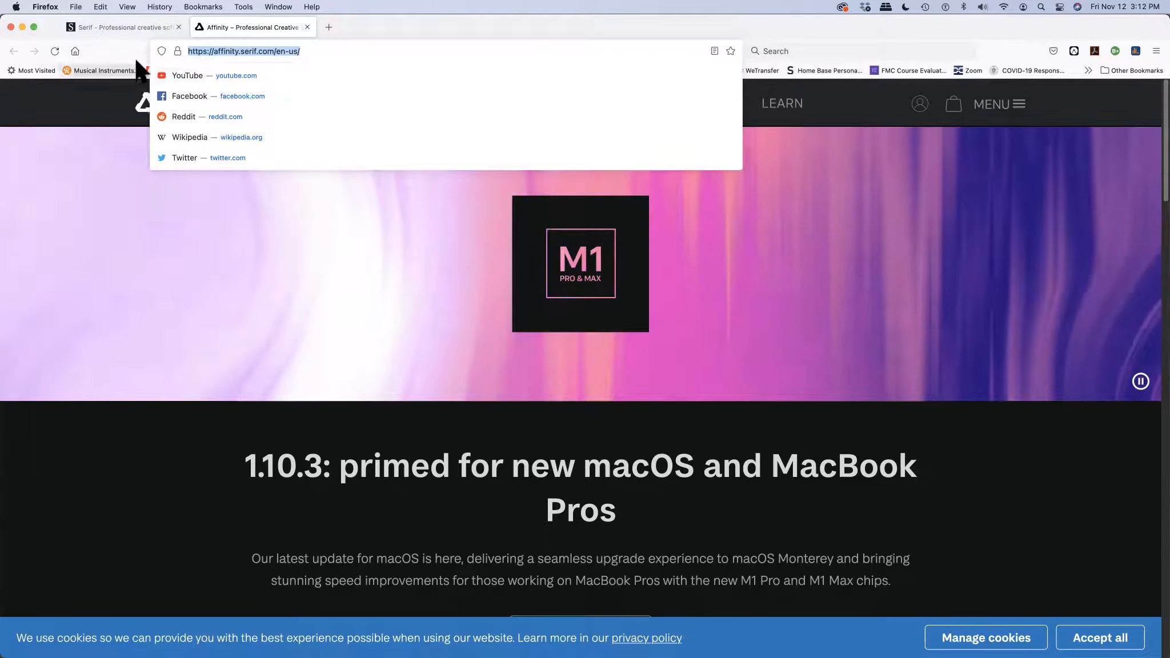
{"action": "key", "text": "Escape"}
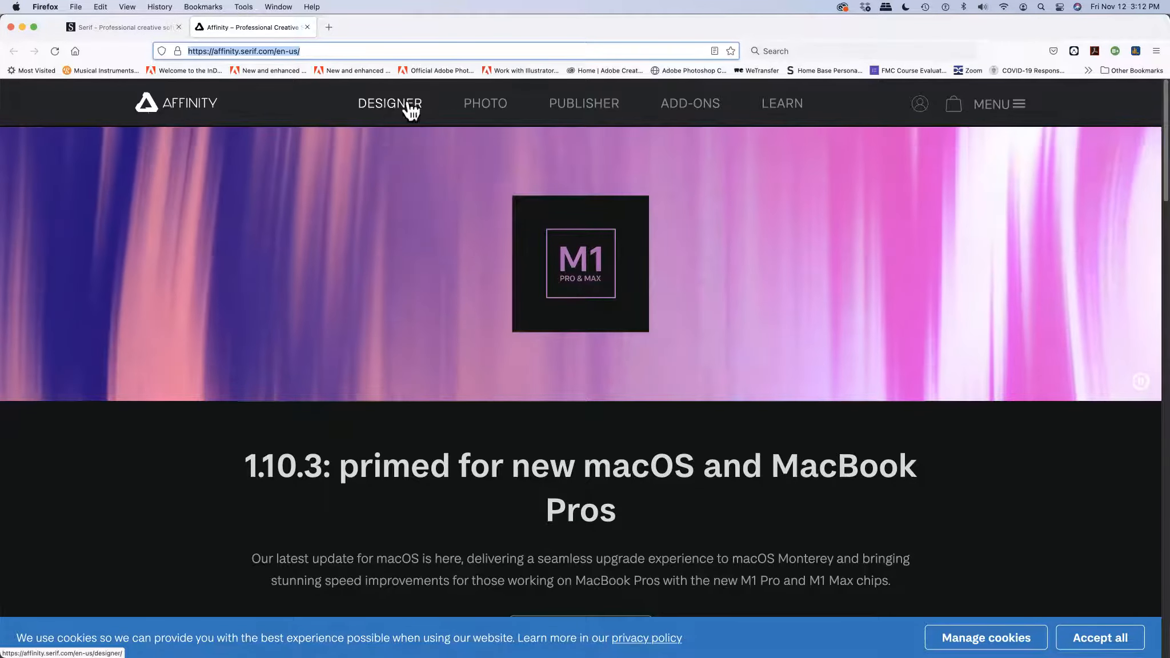
Open the Affinity Publisher product page and read its overview of publishing features, layout capabilities and text tools.
{"action": "left_click", "coordinate": [589, 109]}
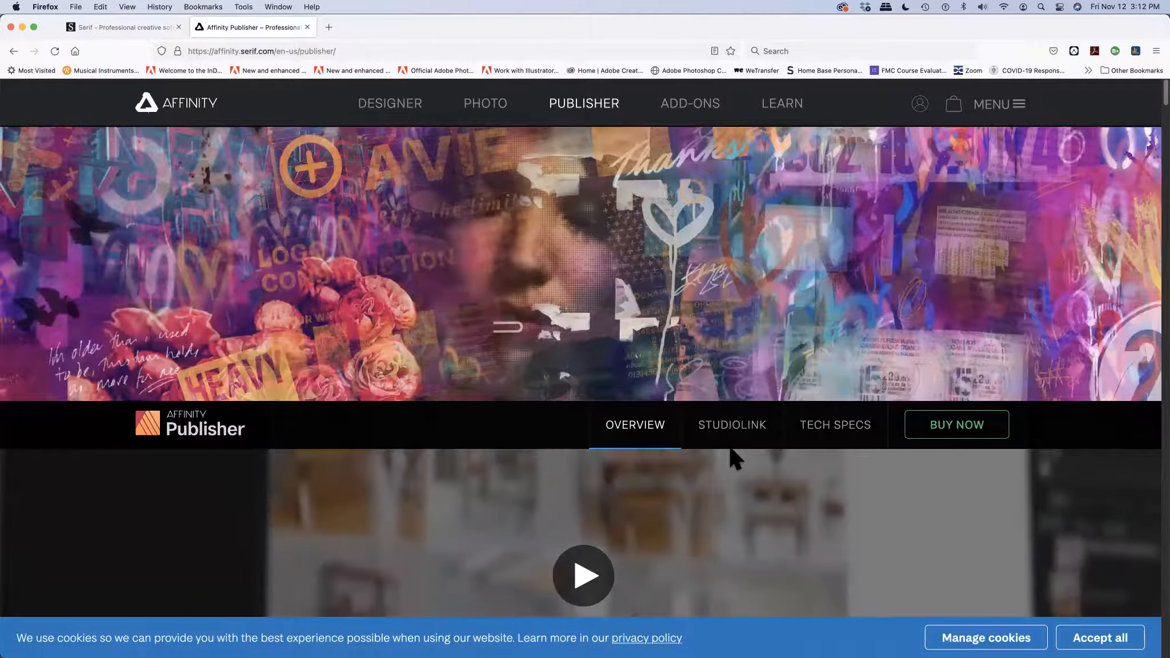
{"action": "scroll", "coordinate": [731, 450], "scroll_direction": "down", "scroll_amount": 2}
{"action": "scroll", "coordinate": [730, 448], "scroll_direction": "down", "scroll_amount": 4}
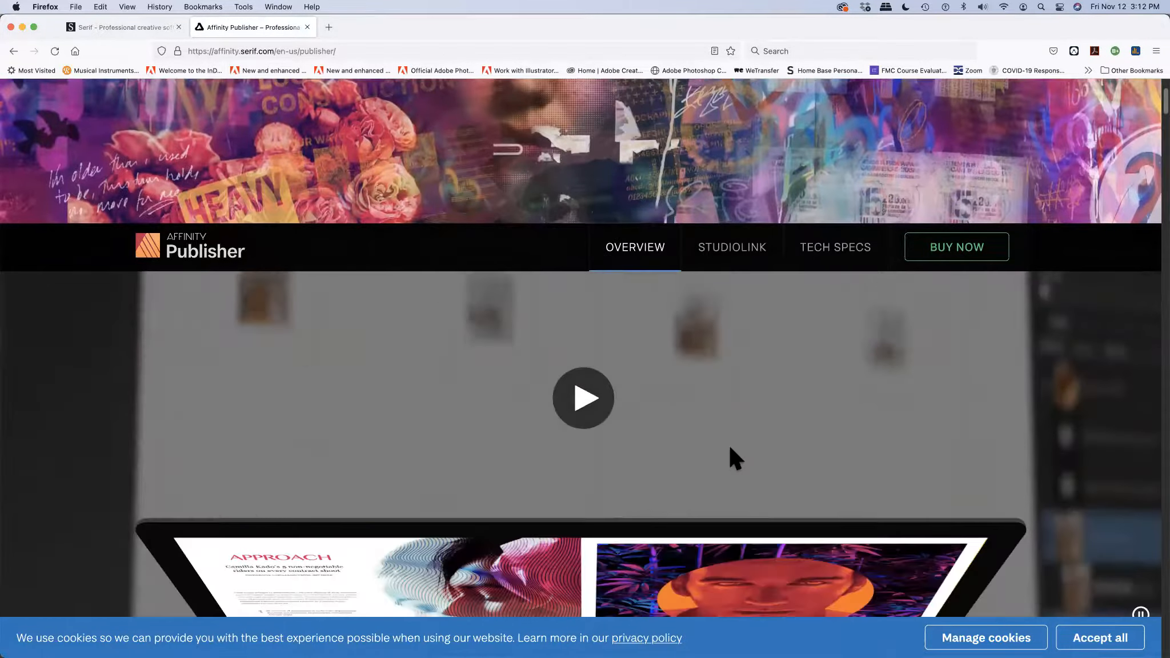
{"action": "scroll", "coordinate": [730, 448], "scroll_direction": "down", "scroll_amount": 15}
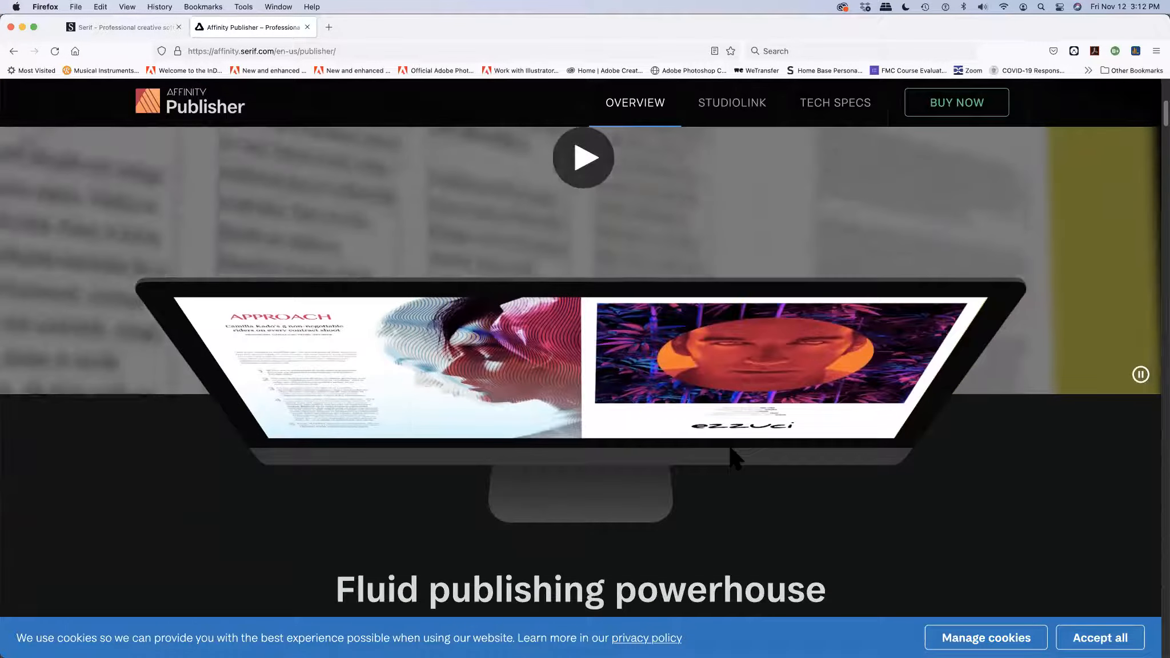
{"action": "scroll", "coordinate": [731, 449], "scroll_direction": "down", "scroll_amount": 5}
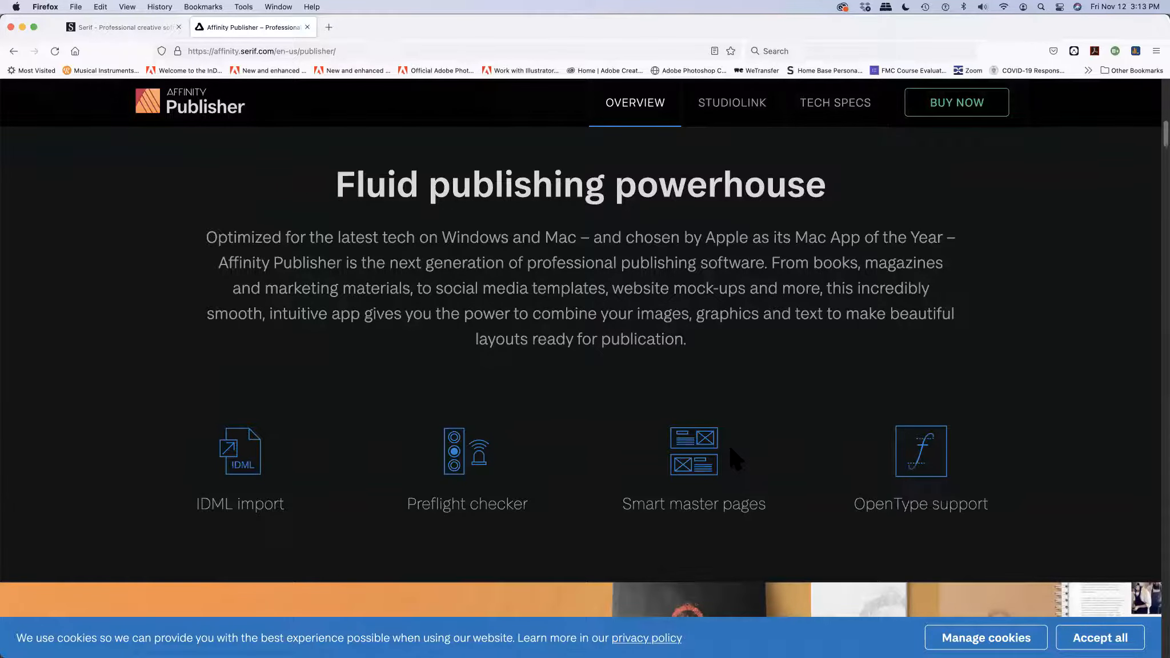
{"action": "scroll", "coordinate": [731, 449], "scroll_direction": "down", "scroll_amount": 9}
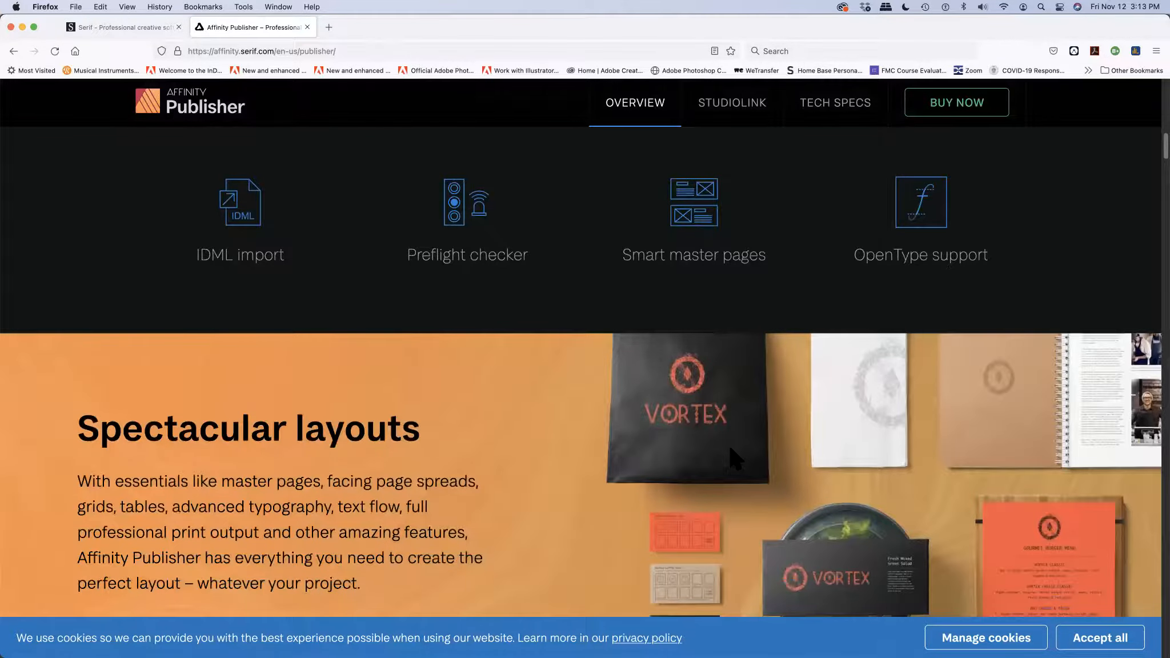
{"action": "scroll", "coordinate": [730, 448], "scroll_direction": "down", "scroll_amount": 20}
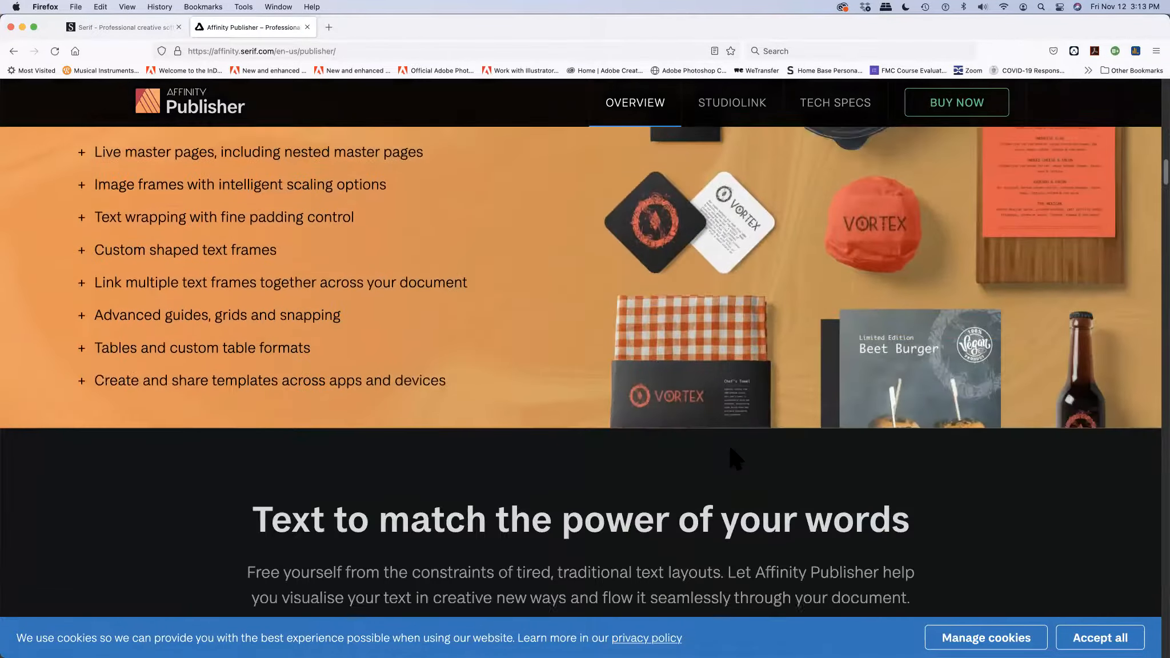
{"action": "scroll", "coordinate": [730, 449], "scroll_direction": "down", "scroll_amount": 8}
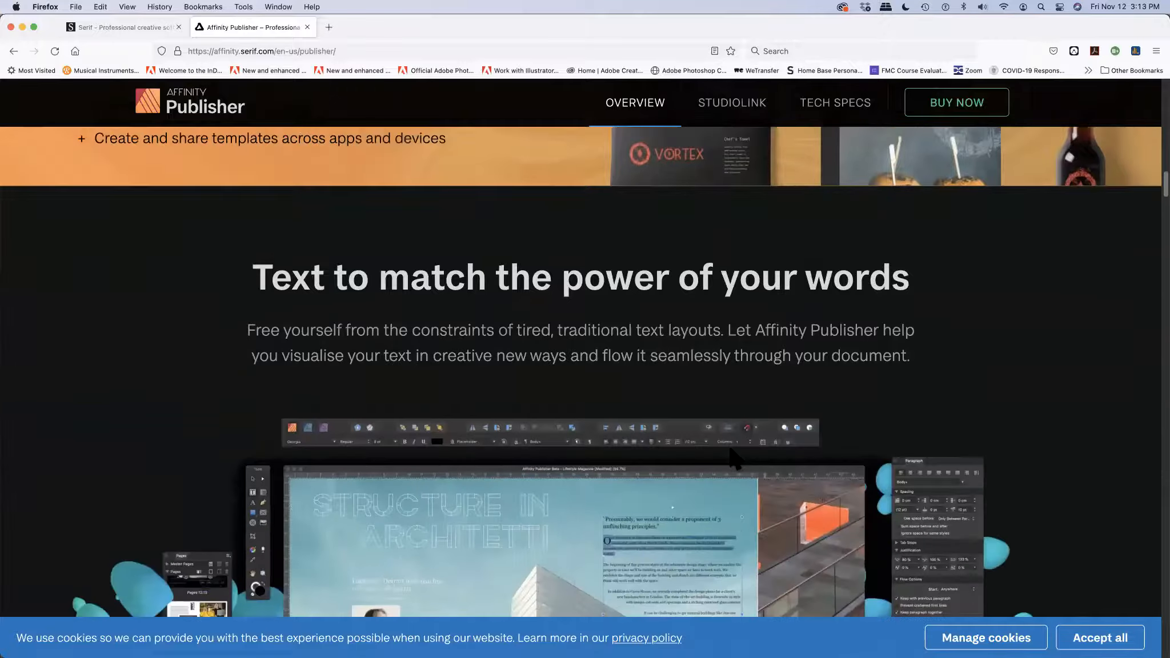
{"action": "scroll", "coordinate": [734, 456], "scroll_direction": "down", "scroll_amount": 15}
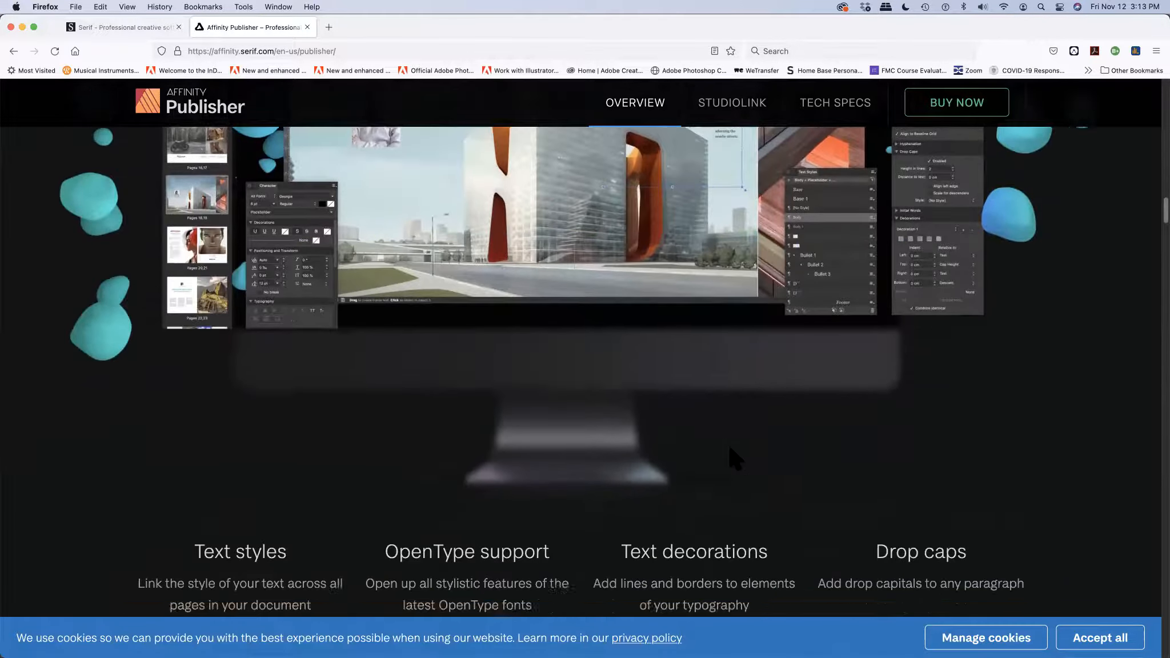
{"action": "scroll", "coordinate": [734, 457], "scroll_direction": "down", "scroll_amount": 10}
{"action": "scroll", "coordinate": [731, 449], "scroll_direction": "down", "scroll_amount": 7}
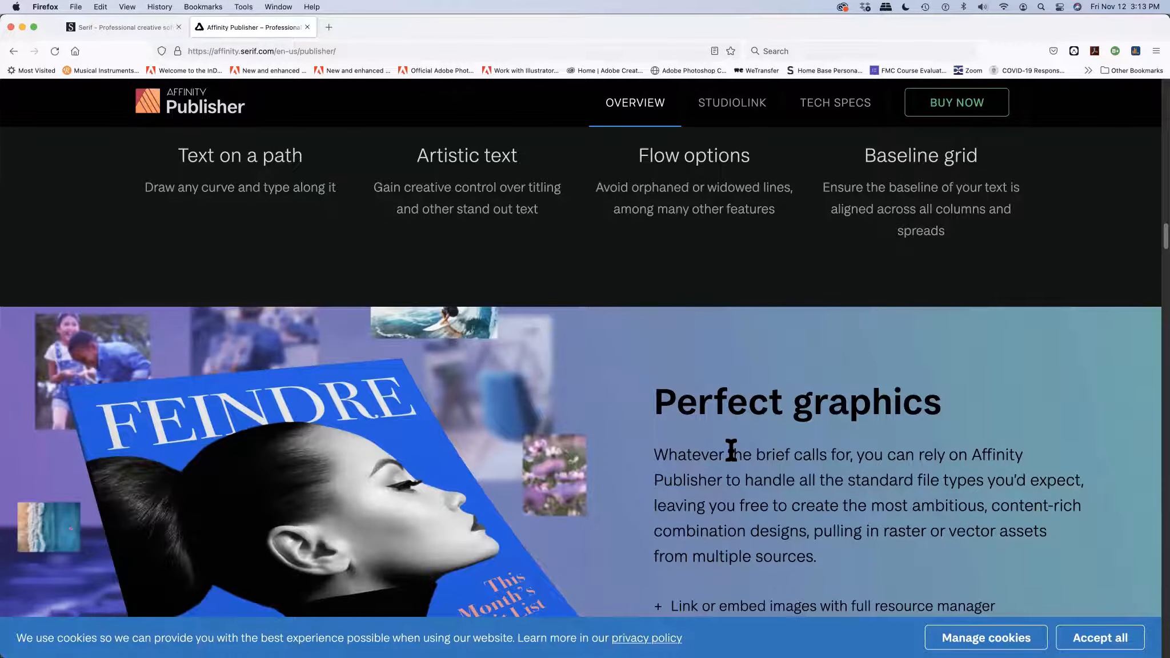
Examine the Publisher page's graphics, image-tuning, packaging, preflight, output and StudioLink sections, through to the pricing and purchase options.
{"action": "scroll", "coordinate": [731, 451], "scroll_direction": "down", "scroll_amount": 14}
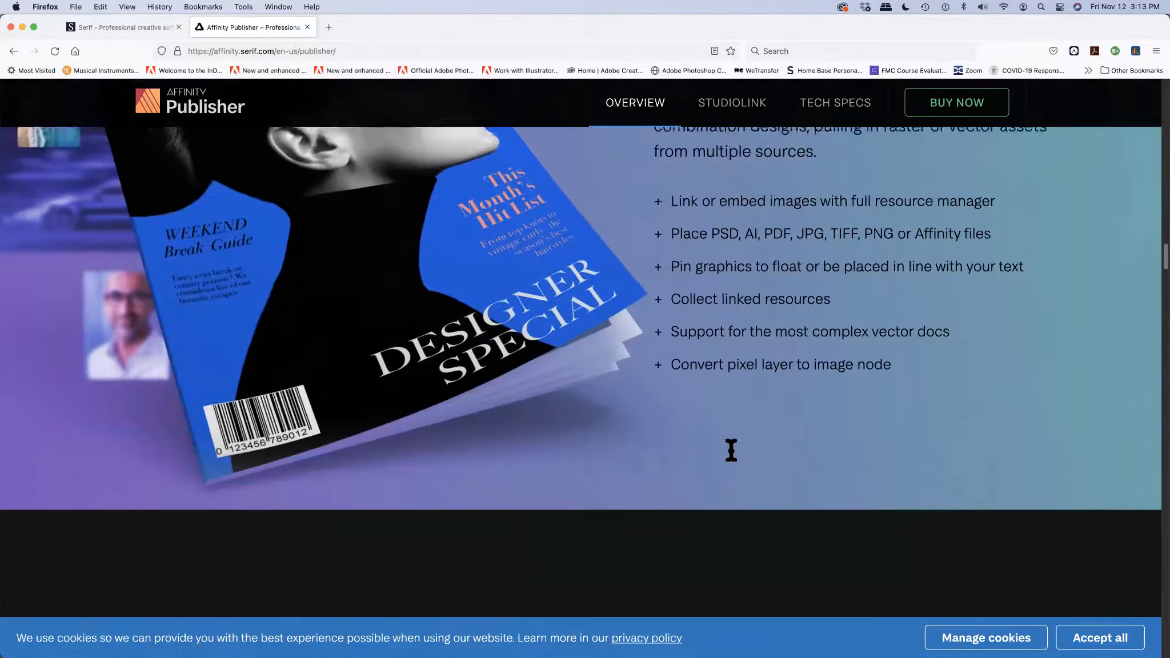
{"action": "scroll", "coordinate": [730, 448], "scroll_direction": "down", "scroll_amount": 10}
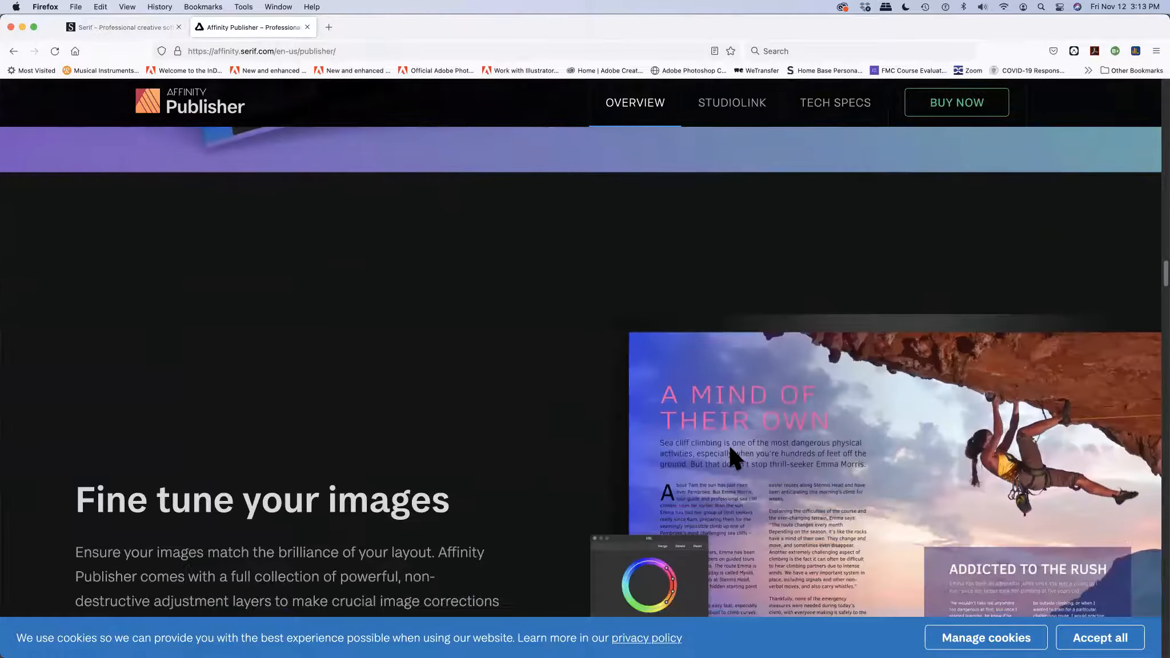
{"action": "scroll", "coordinate": [729, 443], "scroll_direction": "down", "scroll_amount": 9}
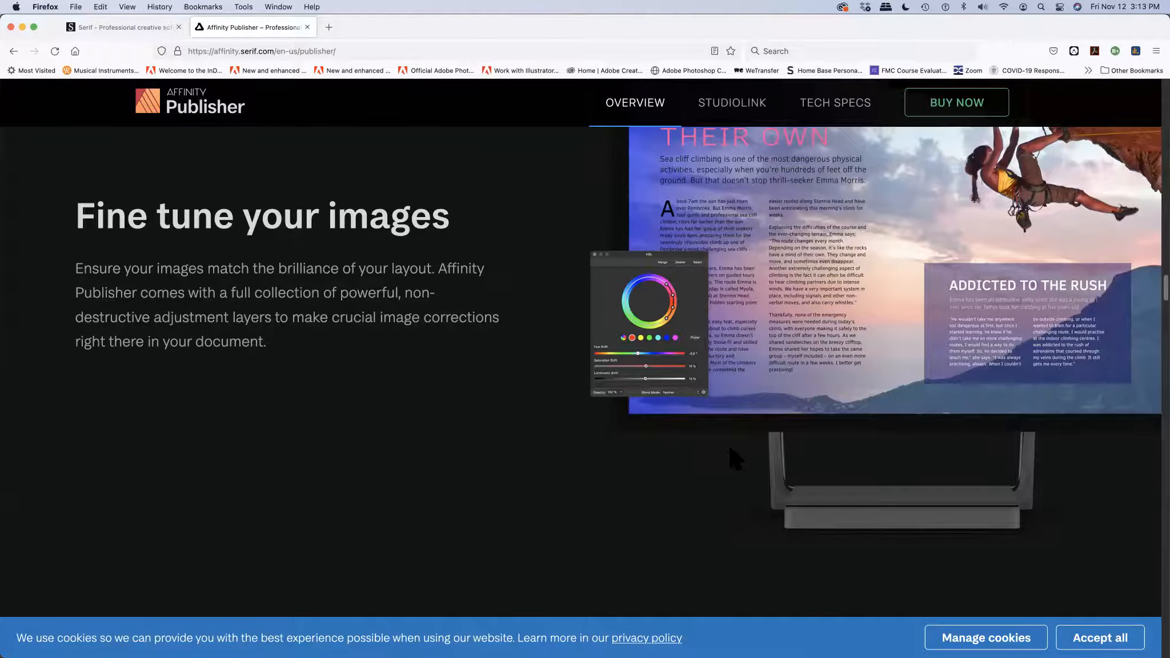
{"action": "scroll", "coordinate": [729, 448], "scroll_direction": "down", "scroll_amount": 6}
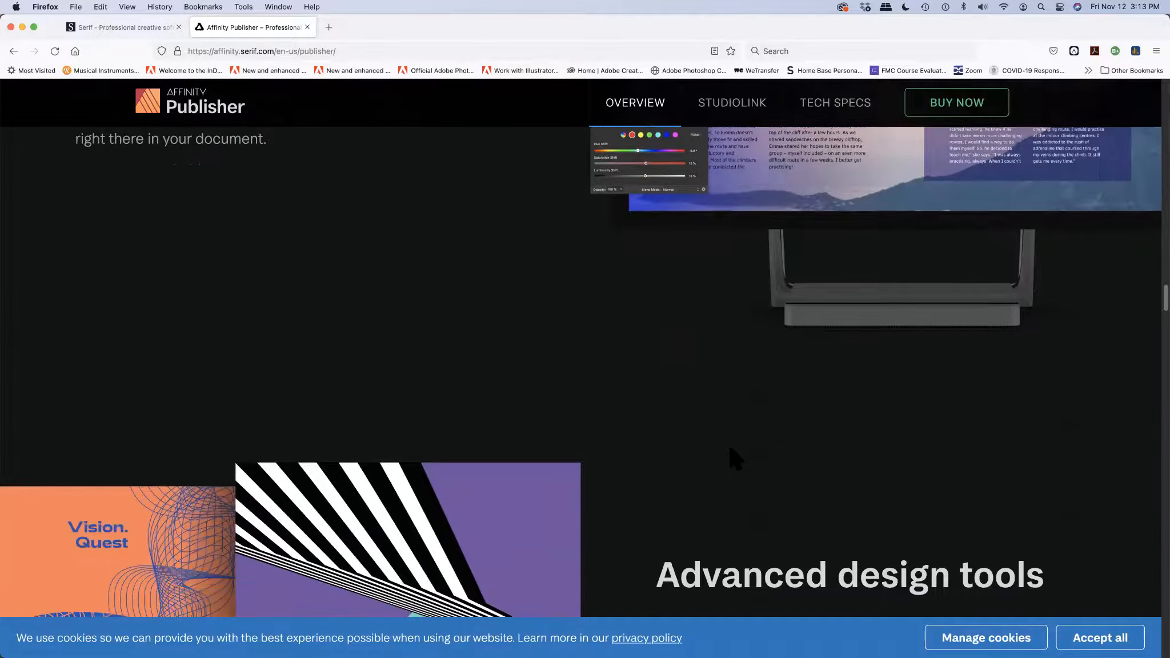
{"action": "scroll", "coordinate": [730, 448], "scroll_direction": "down", "scroll_amount": 12}
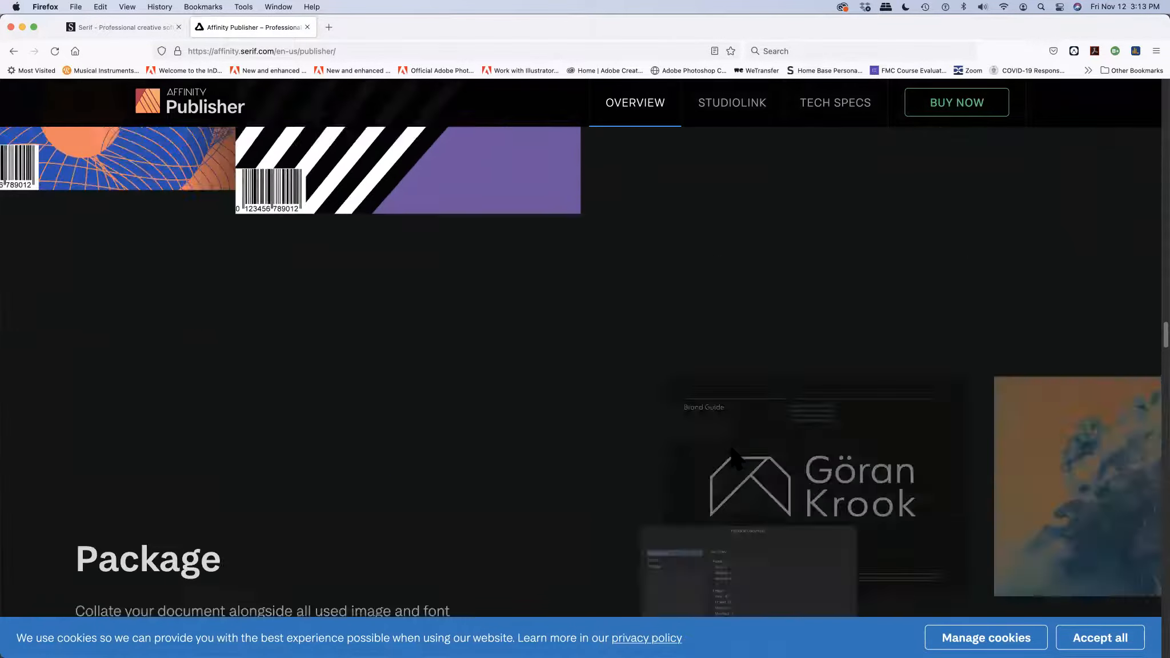
{"action": "scroll", "coordinate": [742, 451], "scroll_direction": "down", "scroll_amount": 15}
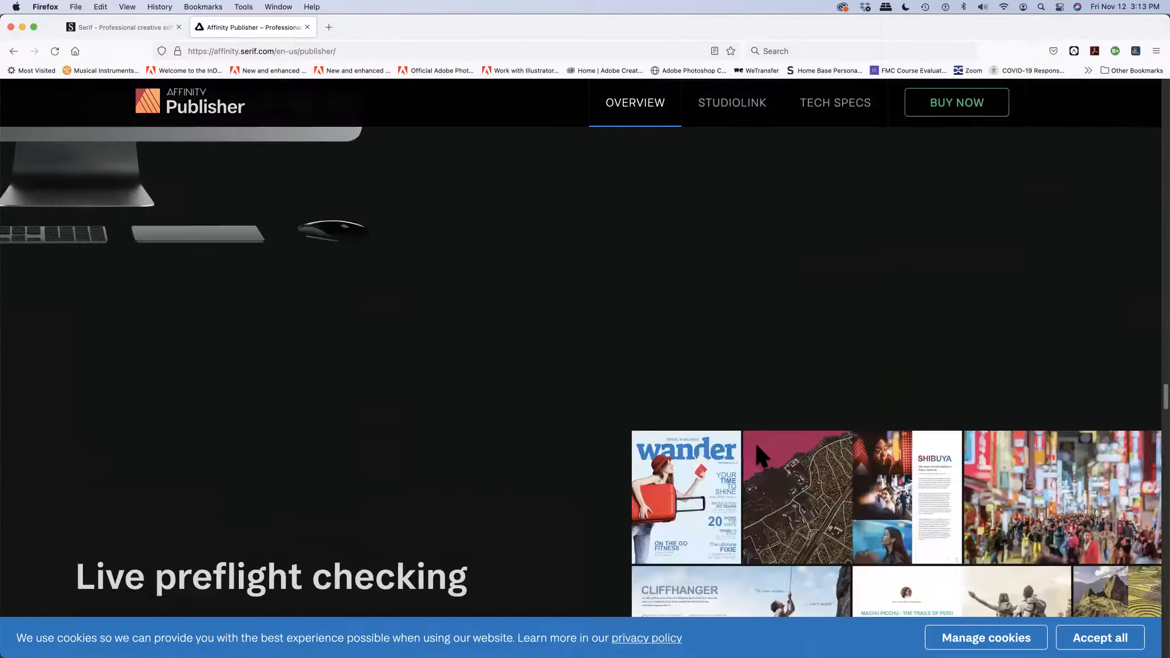
{"action": "scroll", "coordinate": [757, 447], "scroll_direction": "down", "scroll_amount": 15}
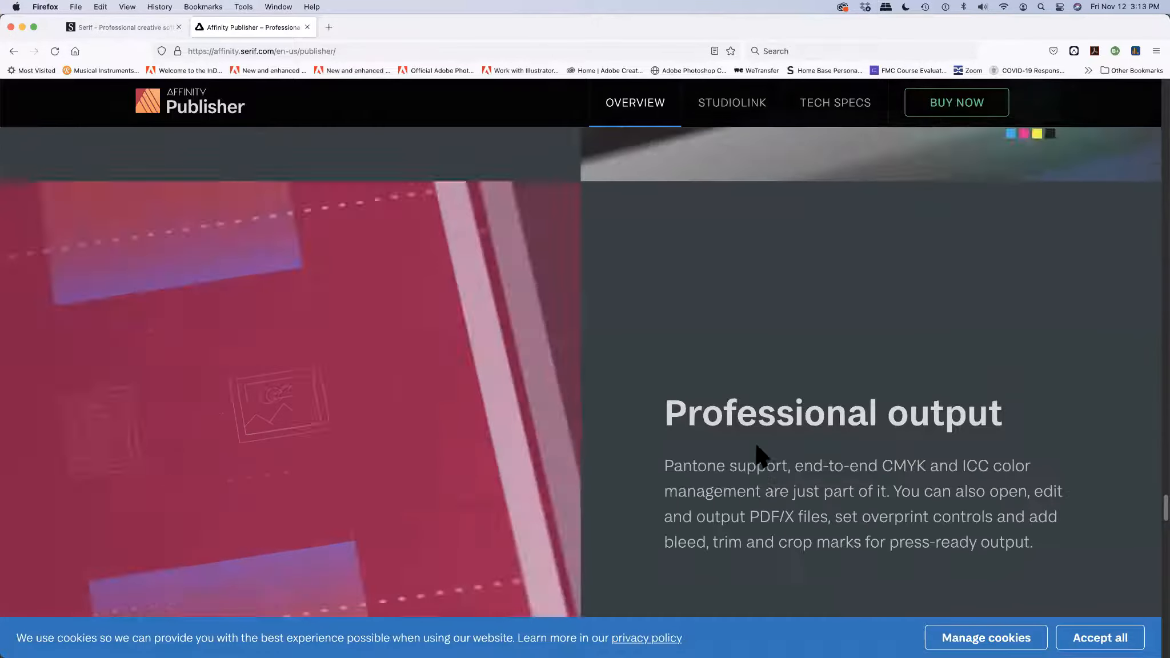
{"action": "scroll", "coordinate": [756, 447], "scroll_direction": "down", "scroll_amount": 15}
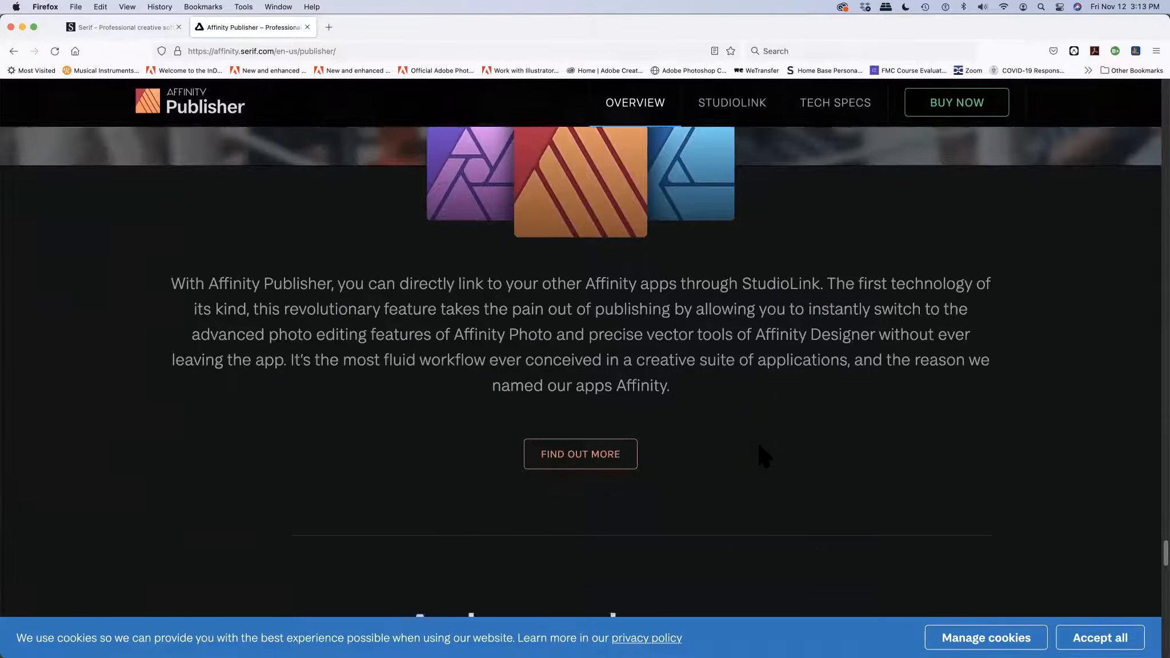
{"action": "scroll", "coordinate": [759, 447], "scroll_direction": "down", "scroll_amount": 20}
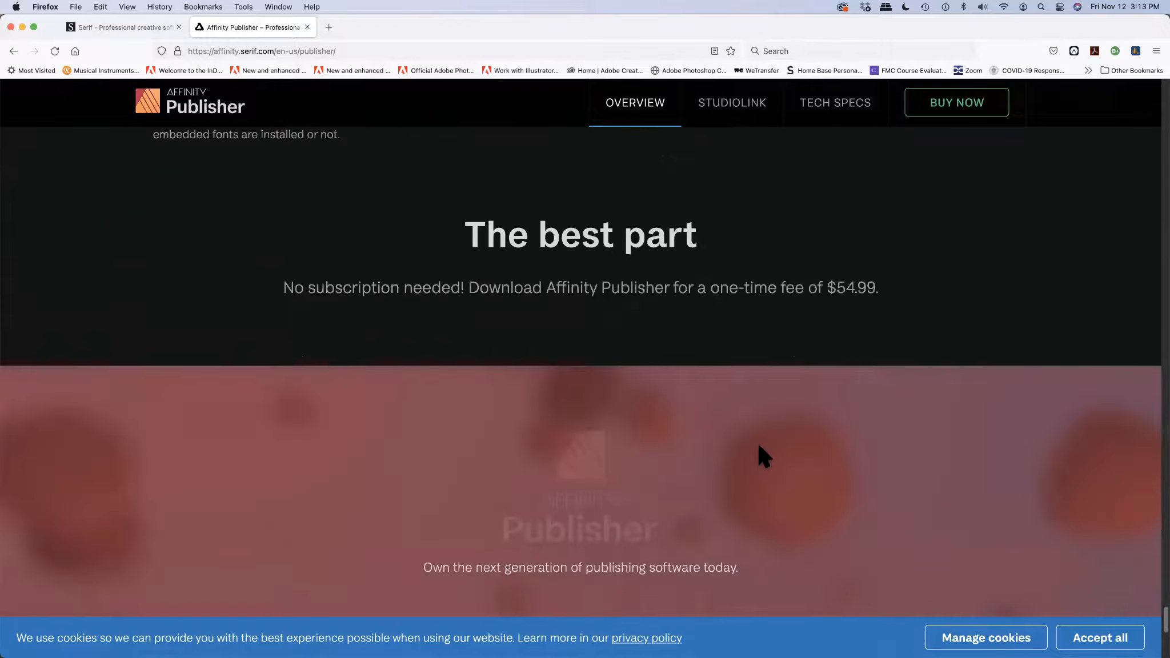
{"action": "scroll", "coordinate": [758, 446], "scroll_direction": "down", "scroll_amount": 2}
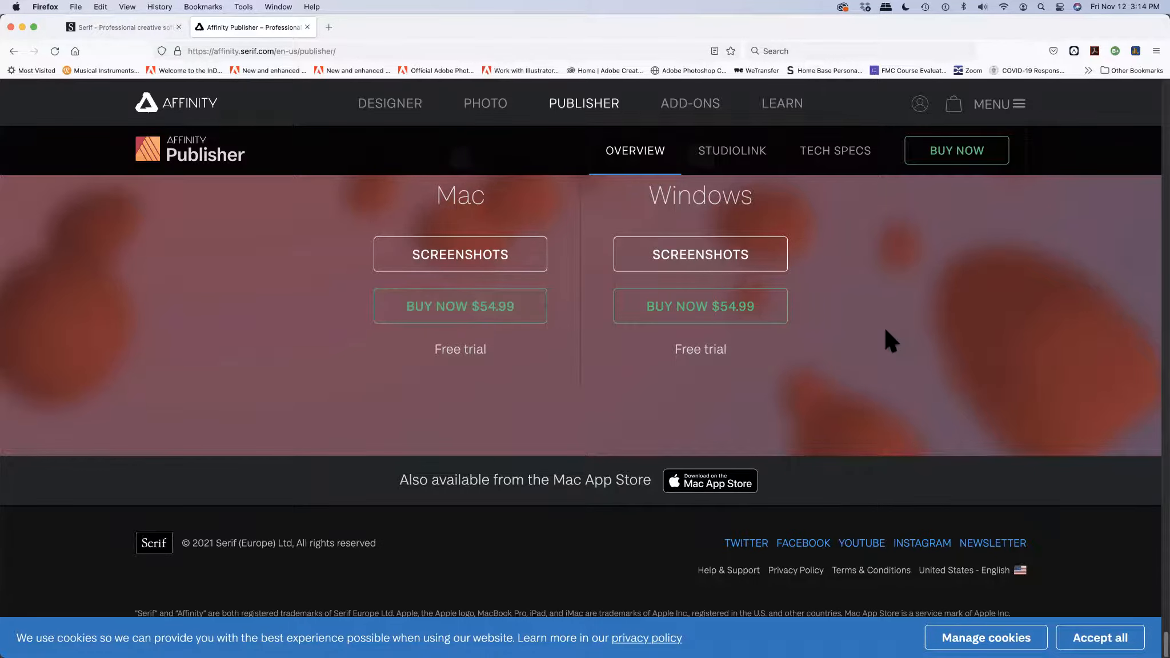
Revisit the Publisher page's additional feature list and its preflight, file compatibility, color control, professional output and StudioLink sections.
{"action": "scroll", "coordinate": [890, 329], "scroll_direction": "up", "scroll_amount": 2}
{"action": "scroll", "coordinate": [892, 331], "scroll_direction": "up", "scroll_amount": 7}
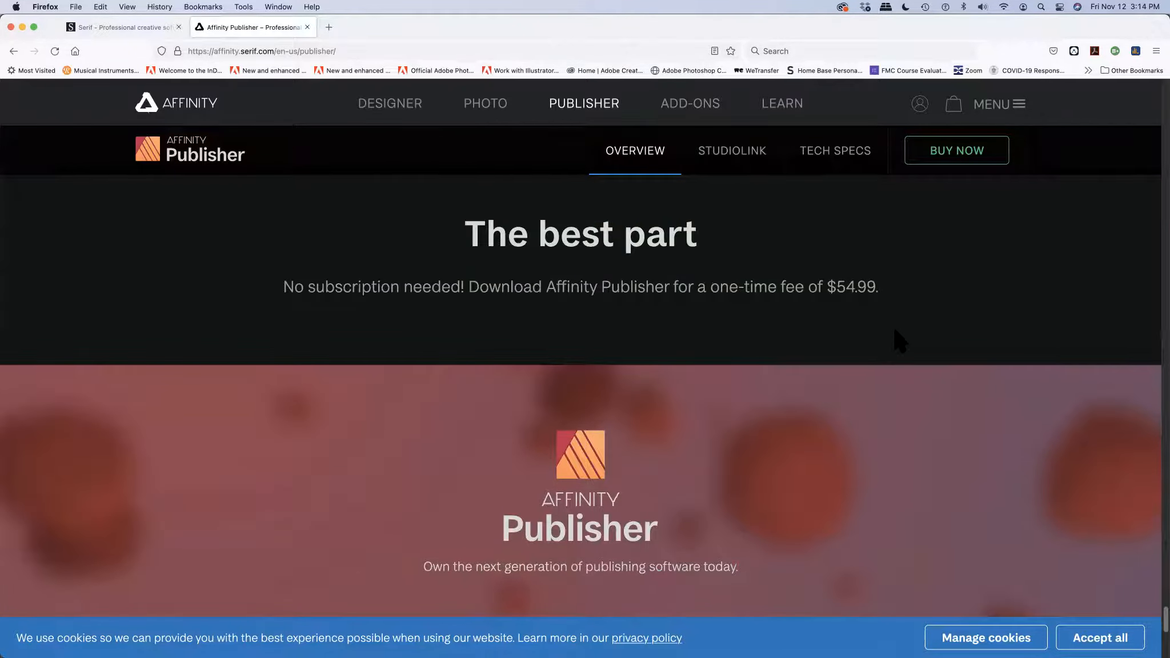
{"action": "scroll", "coordinate": [894, 330], "scroll_direction": "up", "scroll_amount": 12}
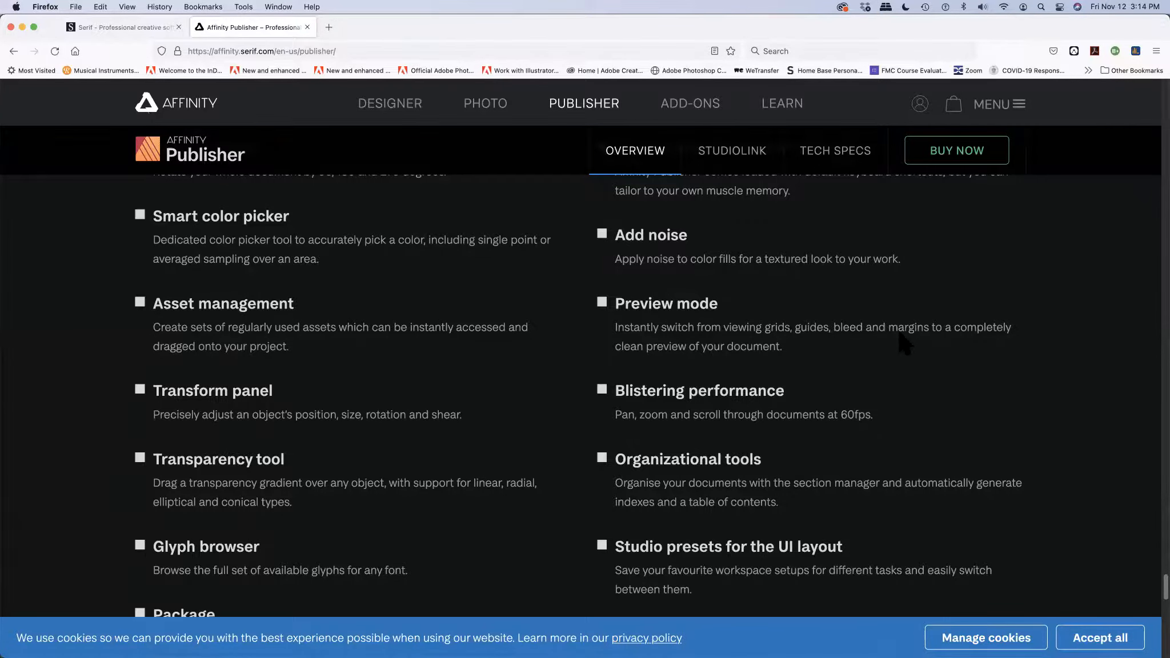
{"action": "scroll", "coordinate": [902, 341], "scroll_direction": "up", "scroll_amount": 15}
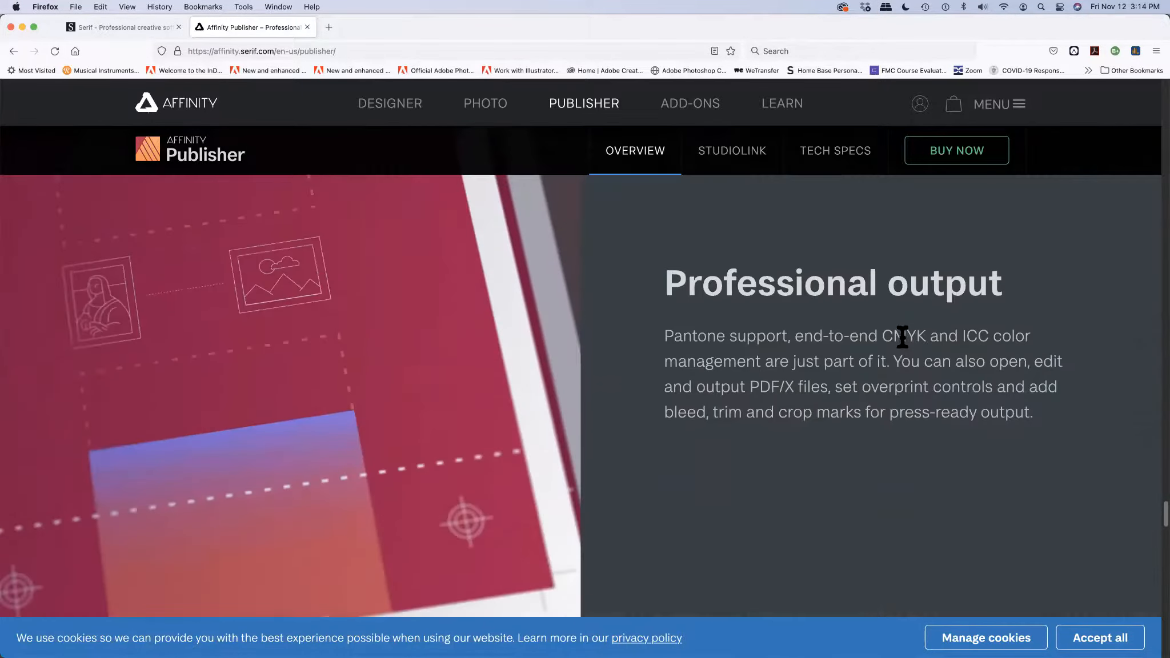
{"action": "scroll", "coordinate": [903, 338], "scroll_direction": "up", "scroll_amount": 5}
{"action": "scroll", "coordinate": [913, 342], "scroll_direction": "down", "scroll_amount": 15}
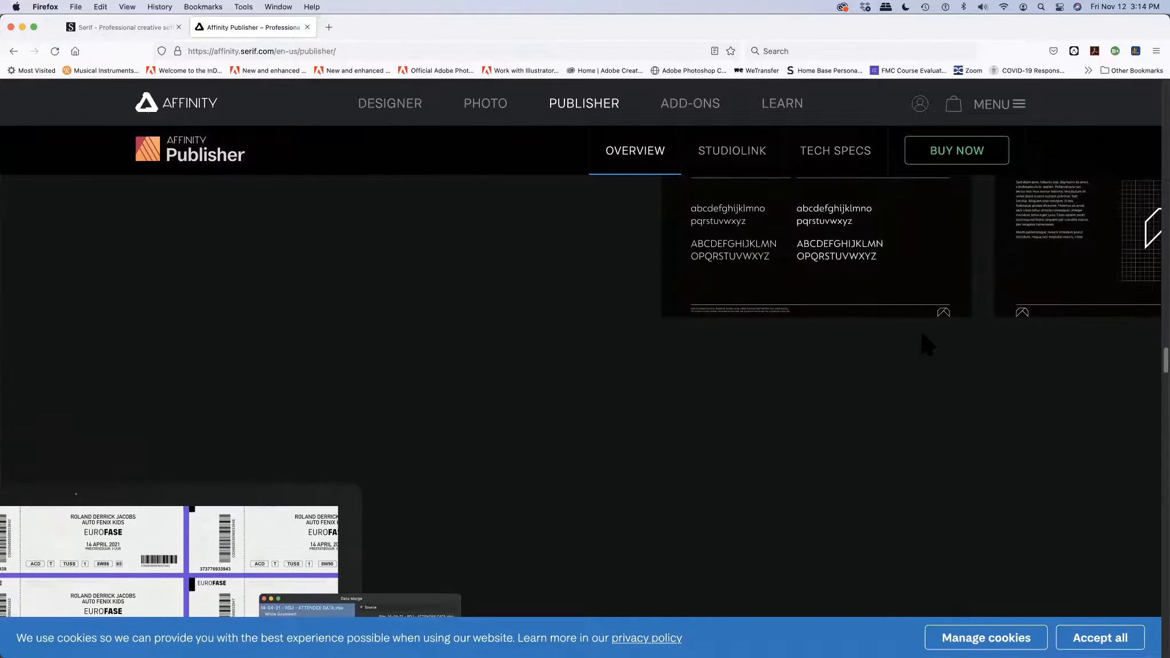
{"action": "scroll", "coordinate": [926, 343], "scroll_direction": "down", "scroll_amount": 10}
{"action": "scroll", "coordinate": [927, 343], "scroll_direction": "down", "scroll_amount": 15}
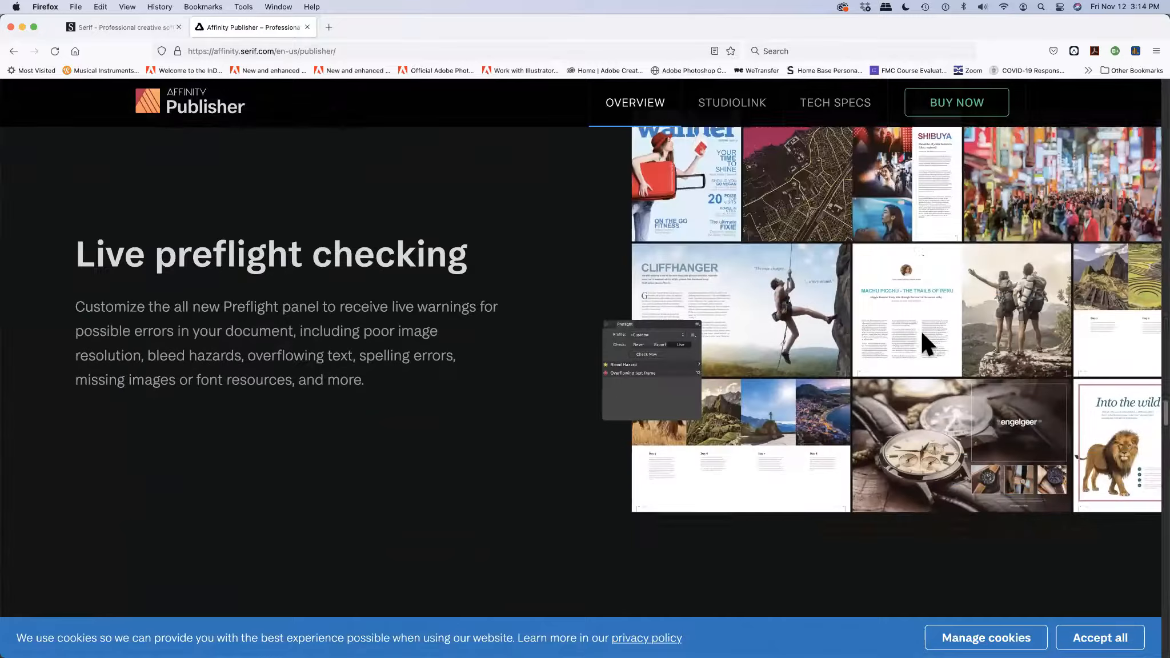
{"action": "scroll", "coordinate": [926, 343], "scroll_direction": "down", "scroll_amount": 1}
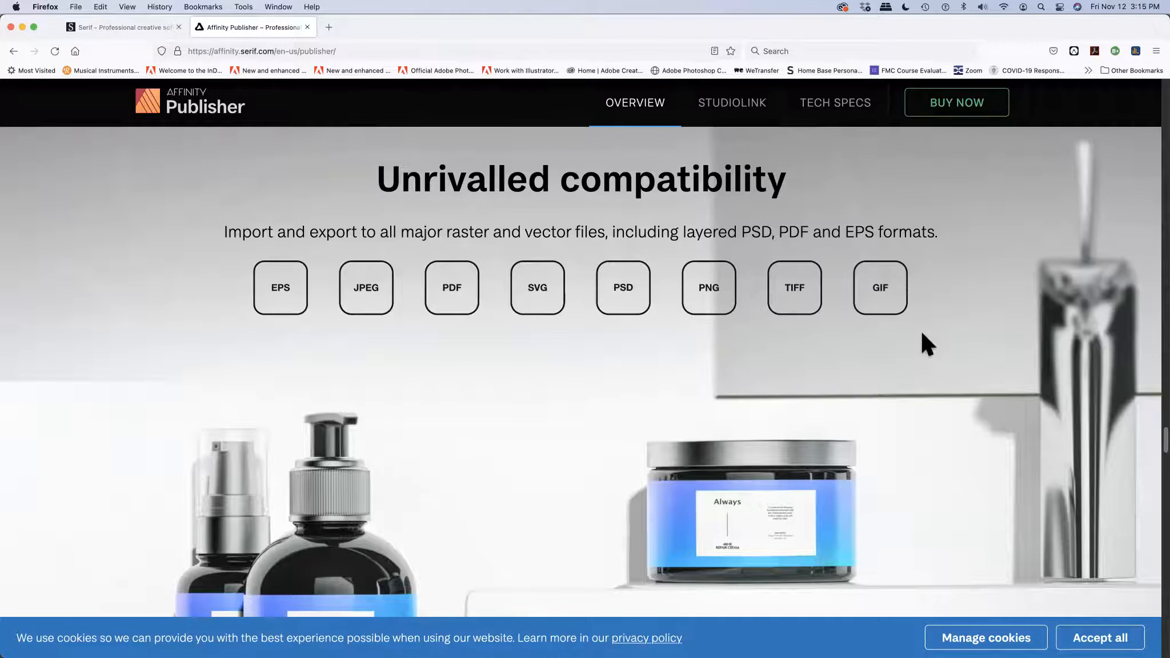
{"action": "scroll", "coordinate": [927, 342], "scroll_direction": "down", "scroll_amount": 15}
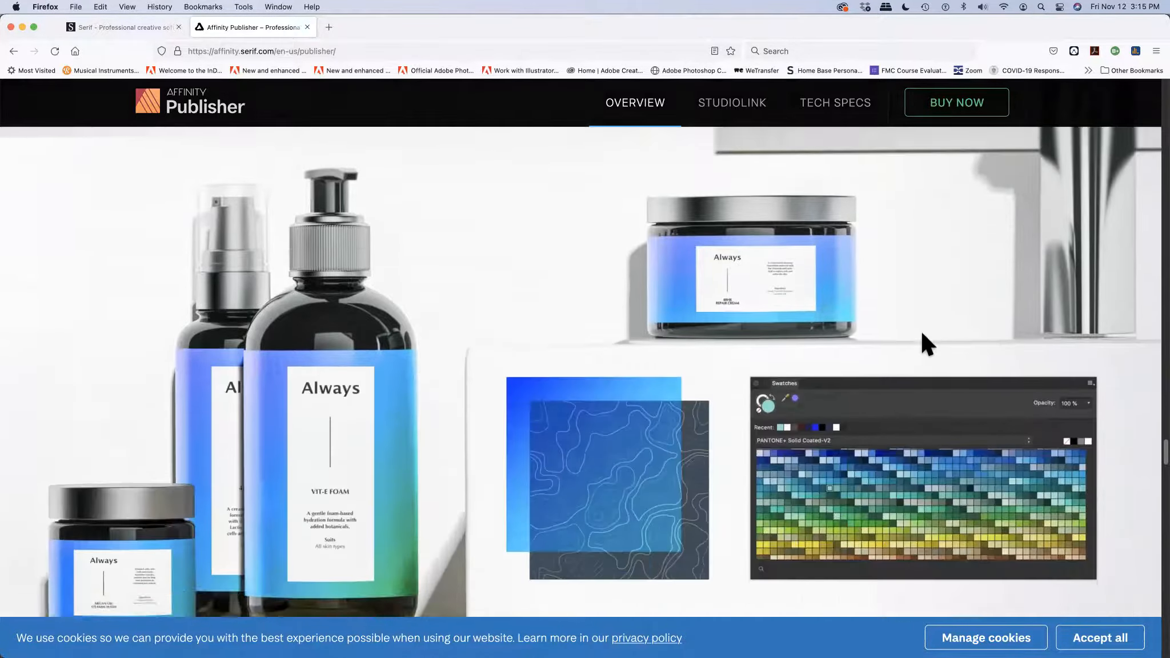
{"action": "scroll", "coordinate": [927, 343], "scroll_direction": "down", "scroll_amount": 7}
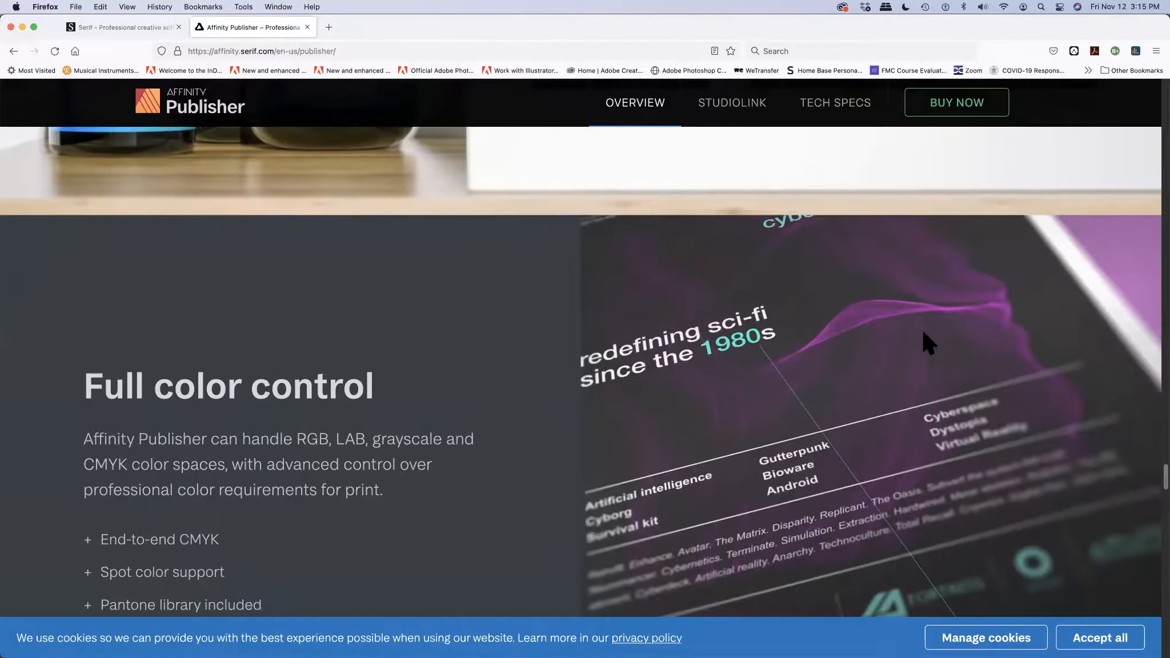
{"action": "scroll", "coordinate": [927, 343], "scroll_direction": "down", "scroll_amount": 12}
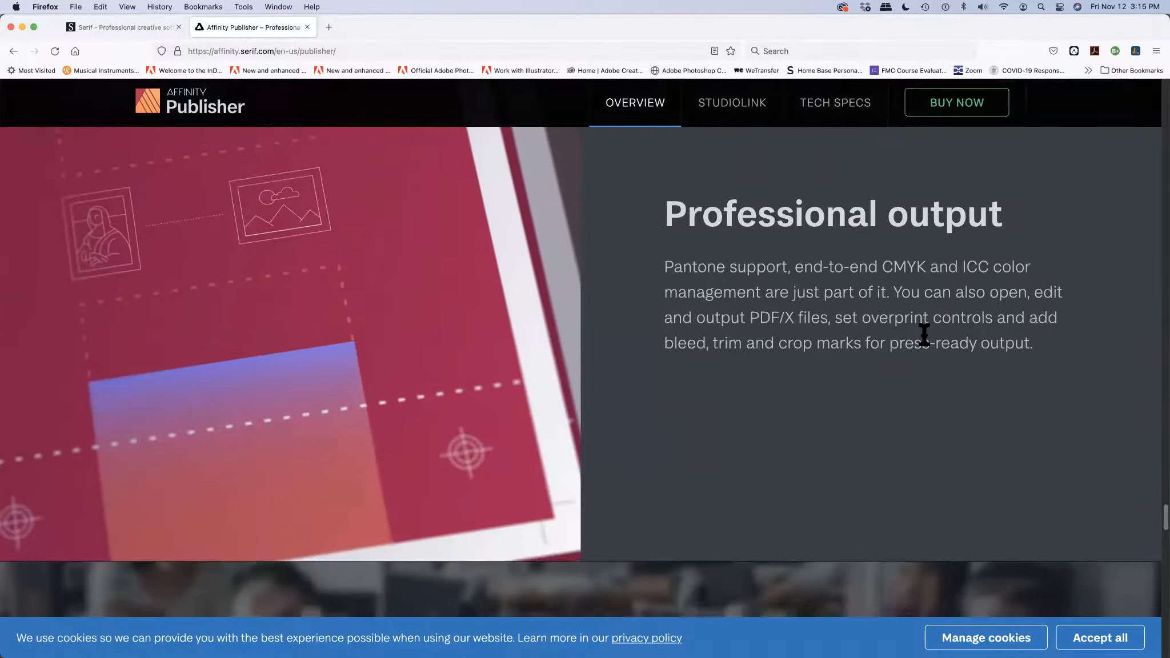
{"action": "scroll", "coordinate": [923, 335], "scroll_direction": "down", "scroll_amount": 1}
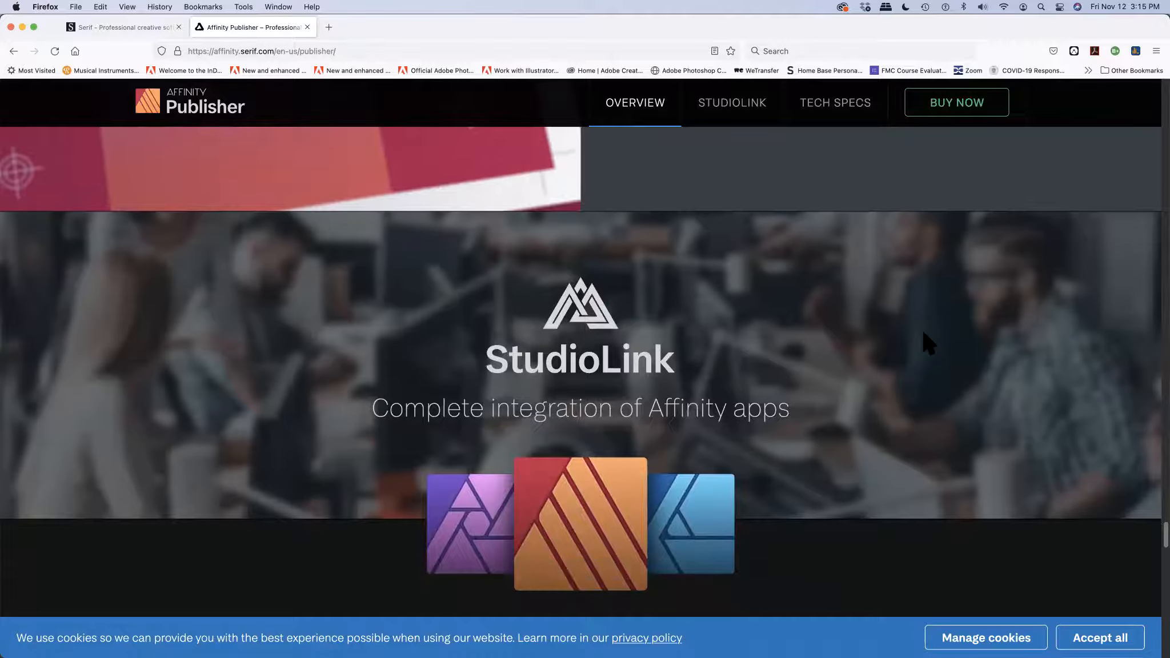